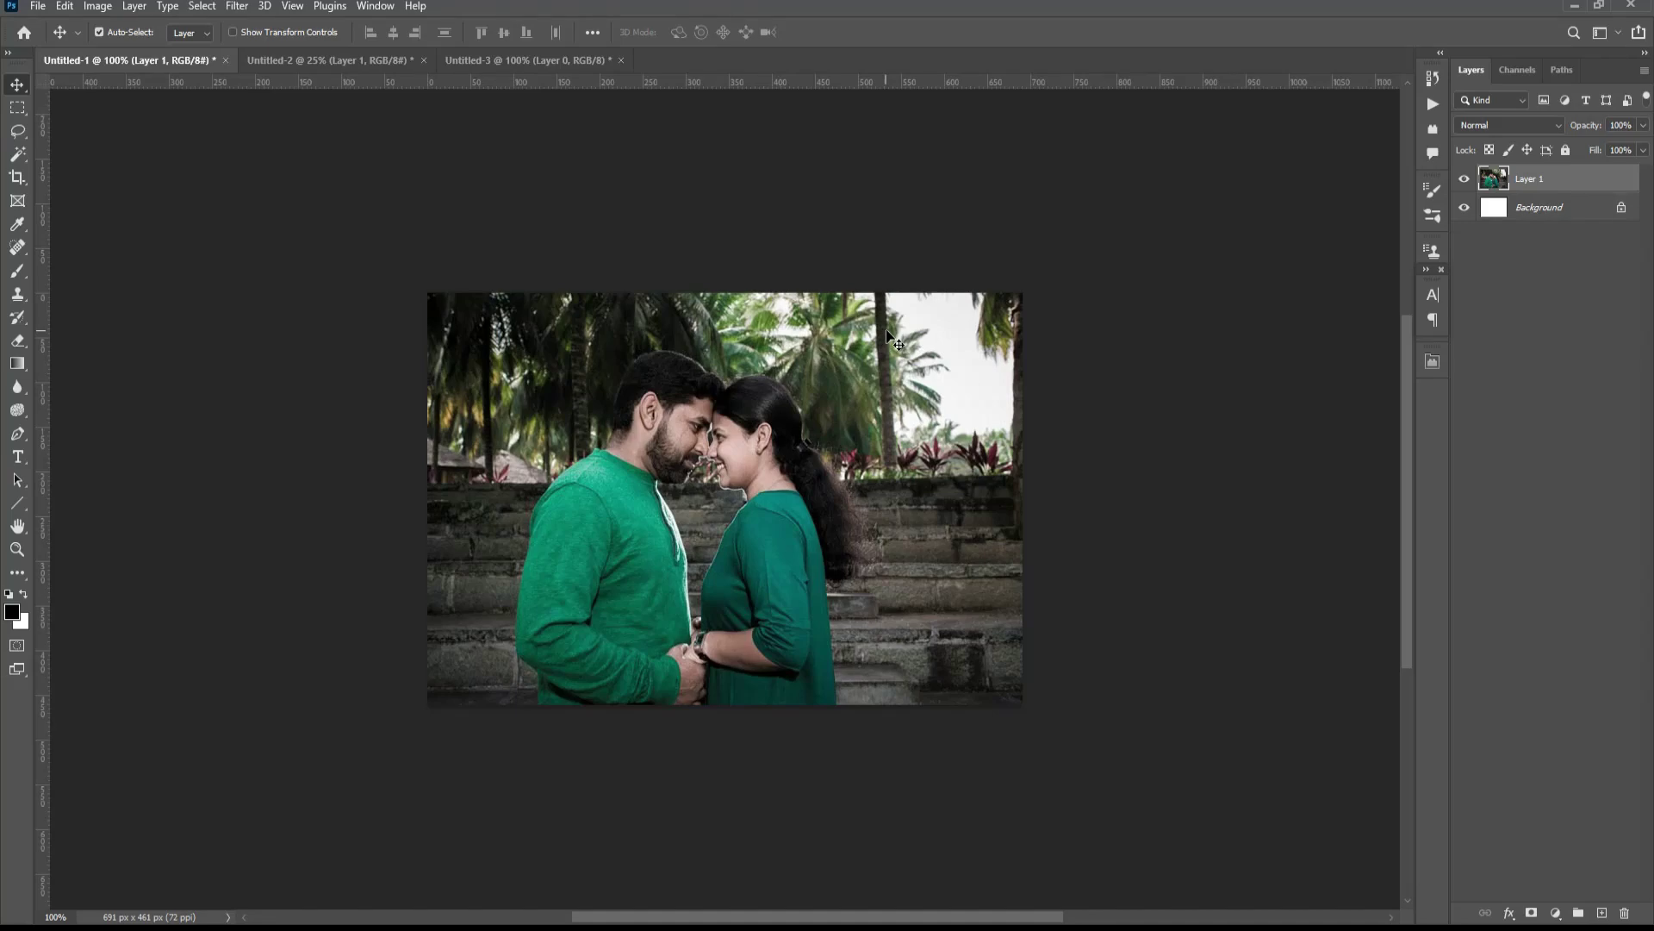
- Look over the beach couple photo and the blank third document, fitting it on screen
click(304, 60)
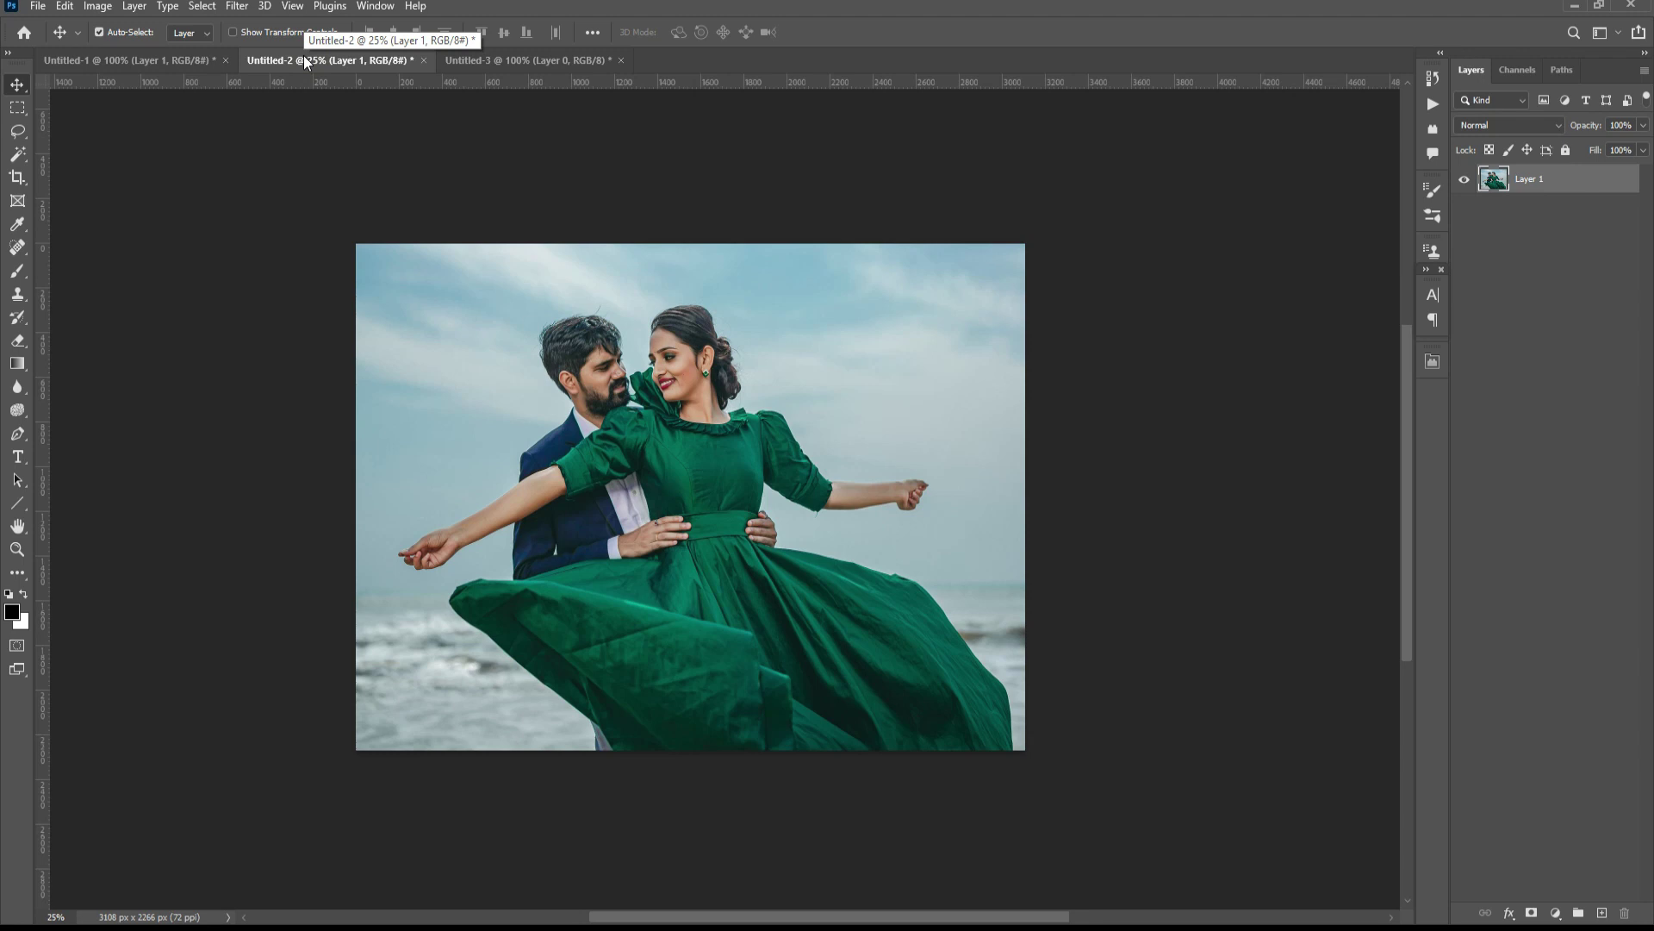
click(466, 60)
key(ctrl+0)
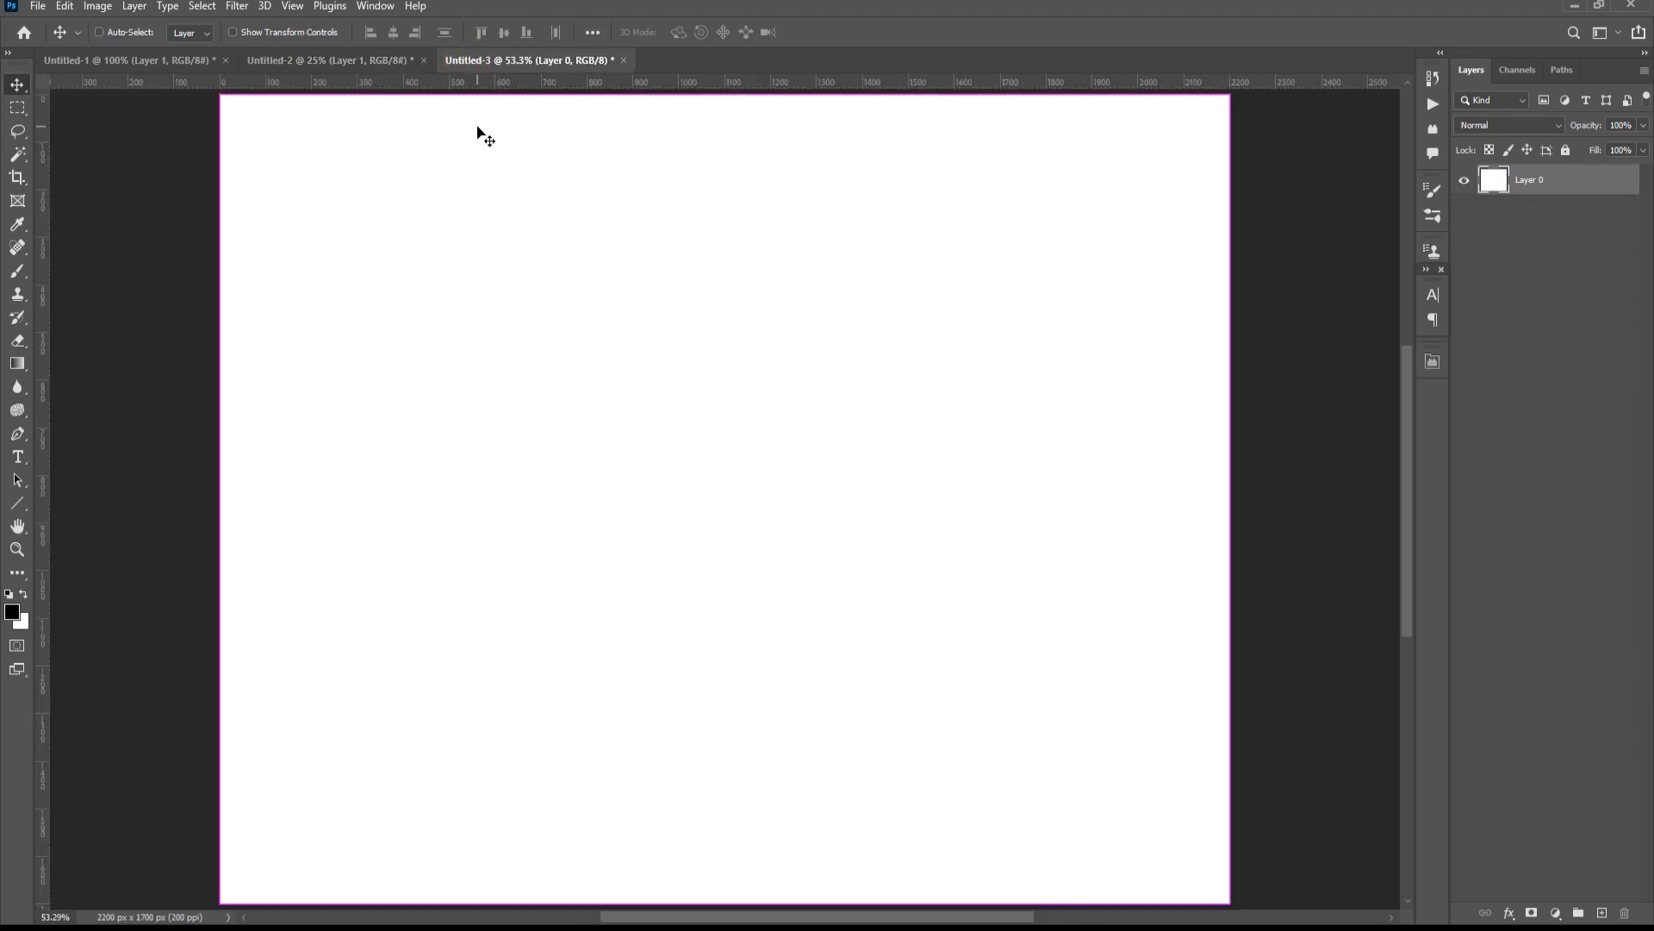
key(ctrl+minus)
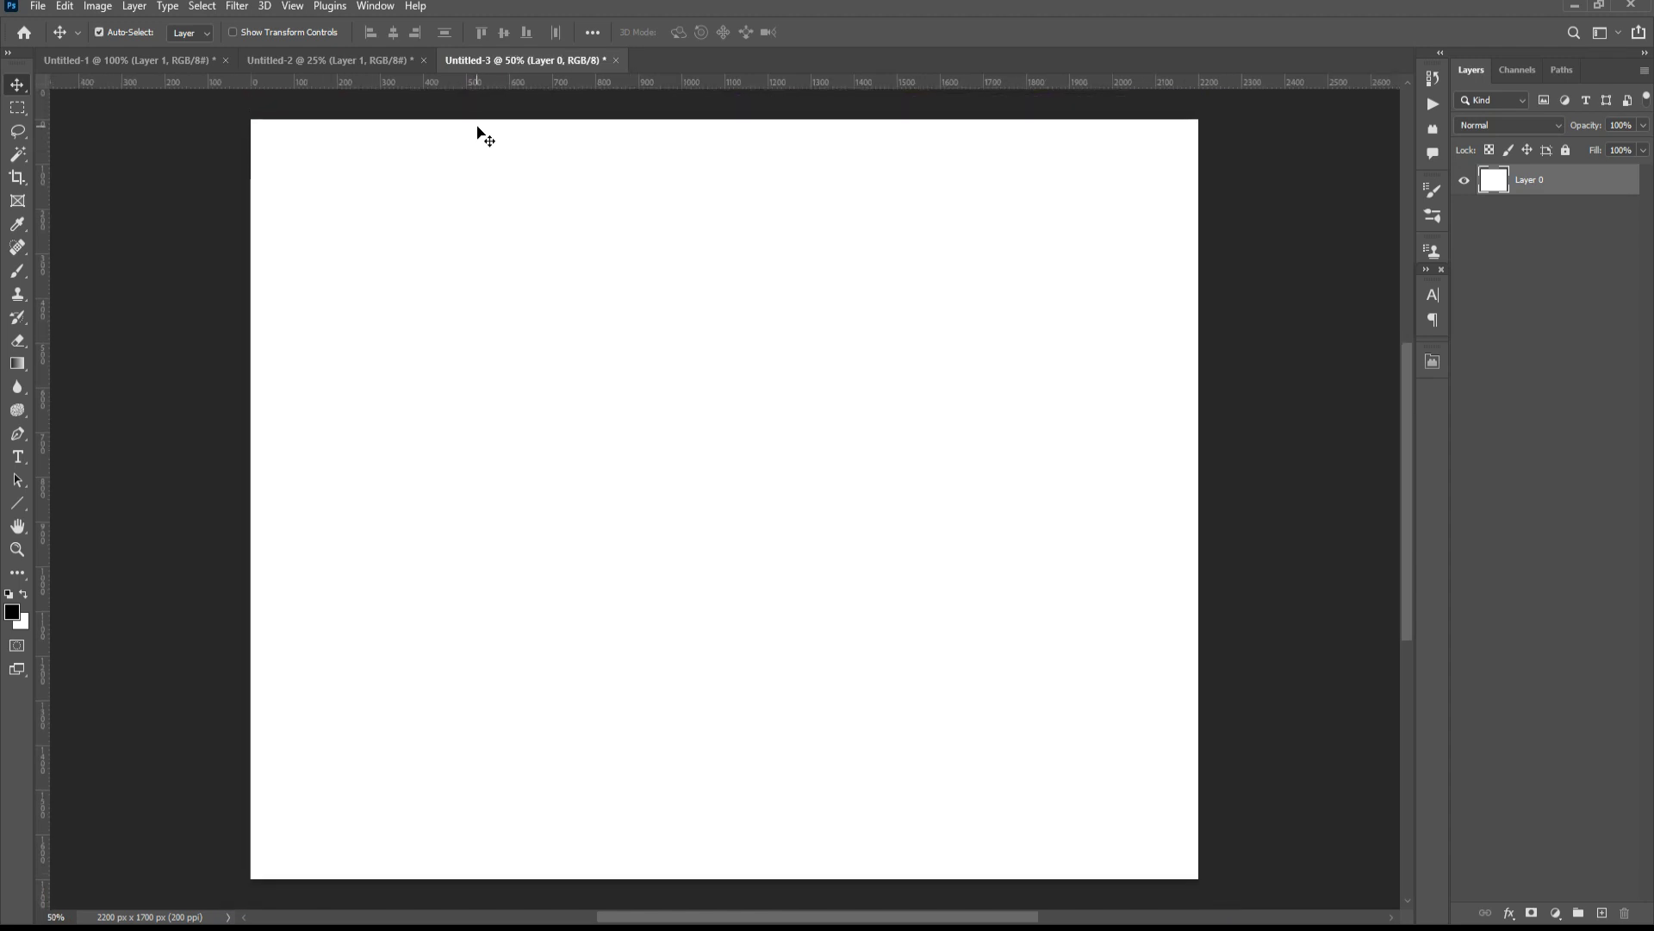
- Delete Untitled-1's white Background layer so only Layer 1 remains
click(178, 60)
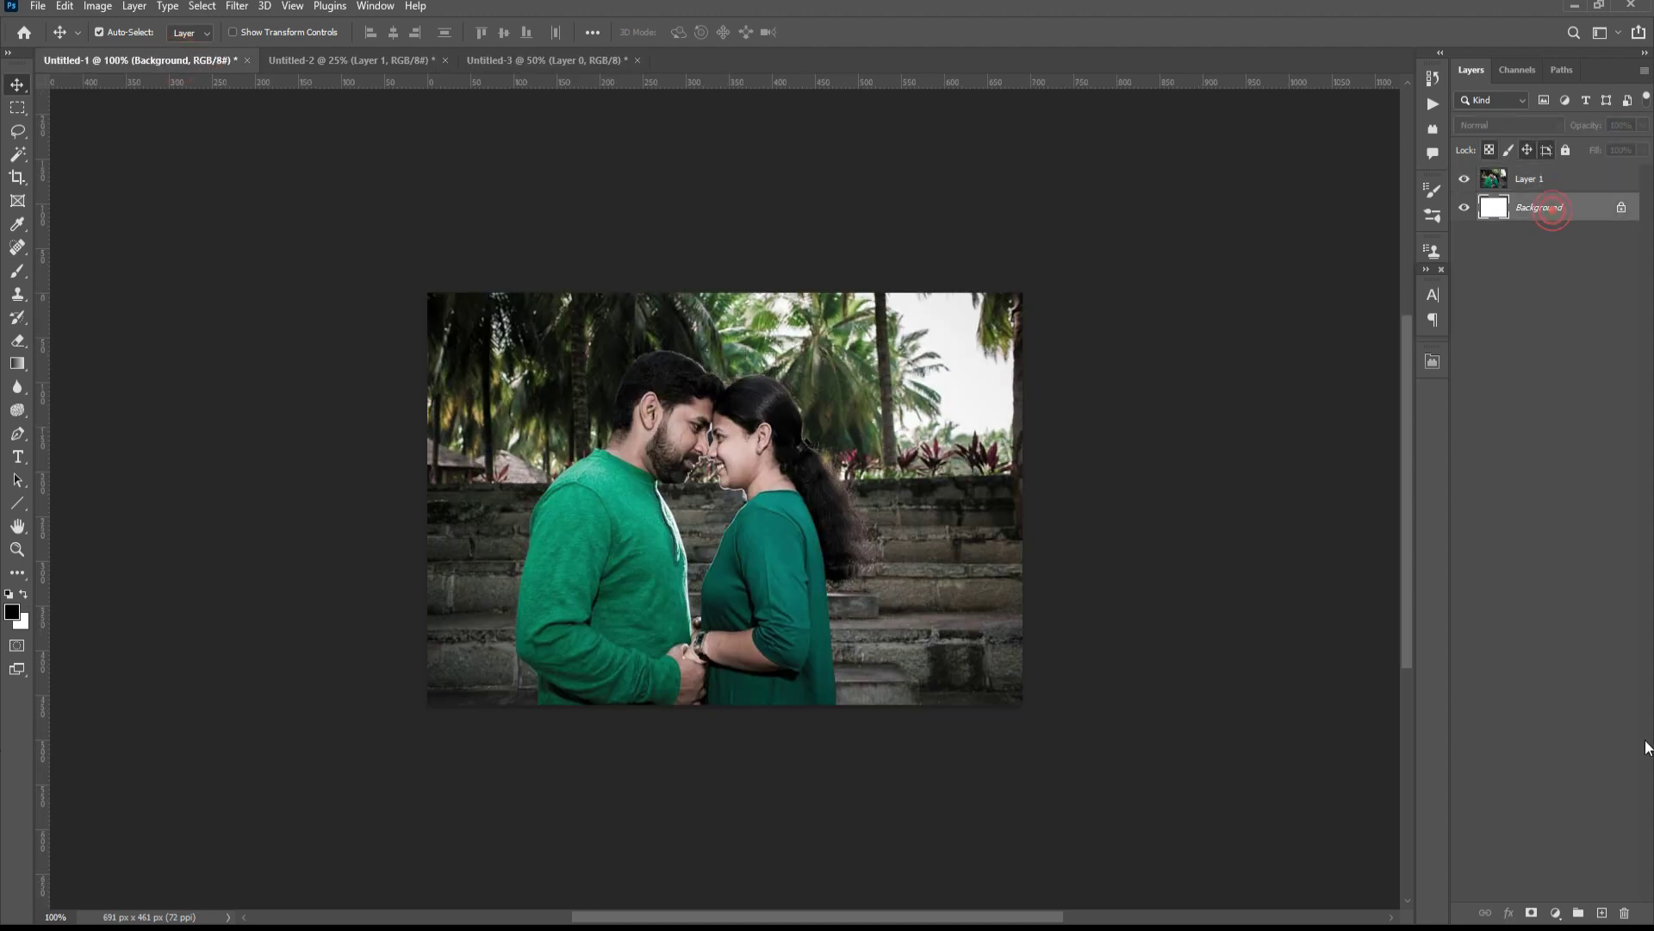
drag(1554, 216, 1625, 911)
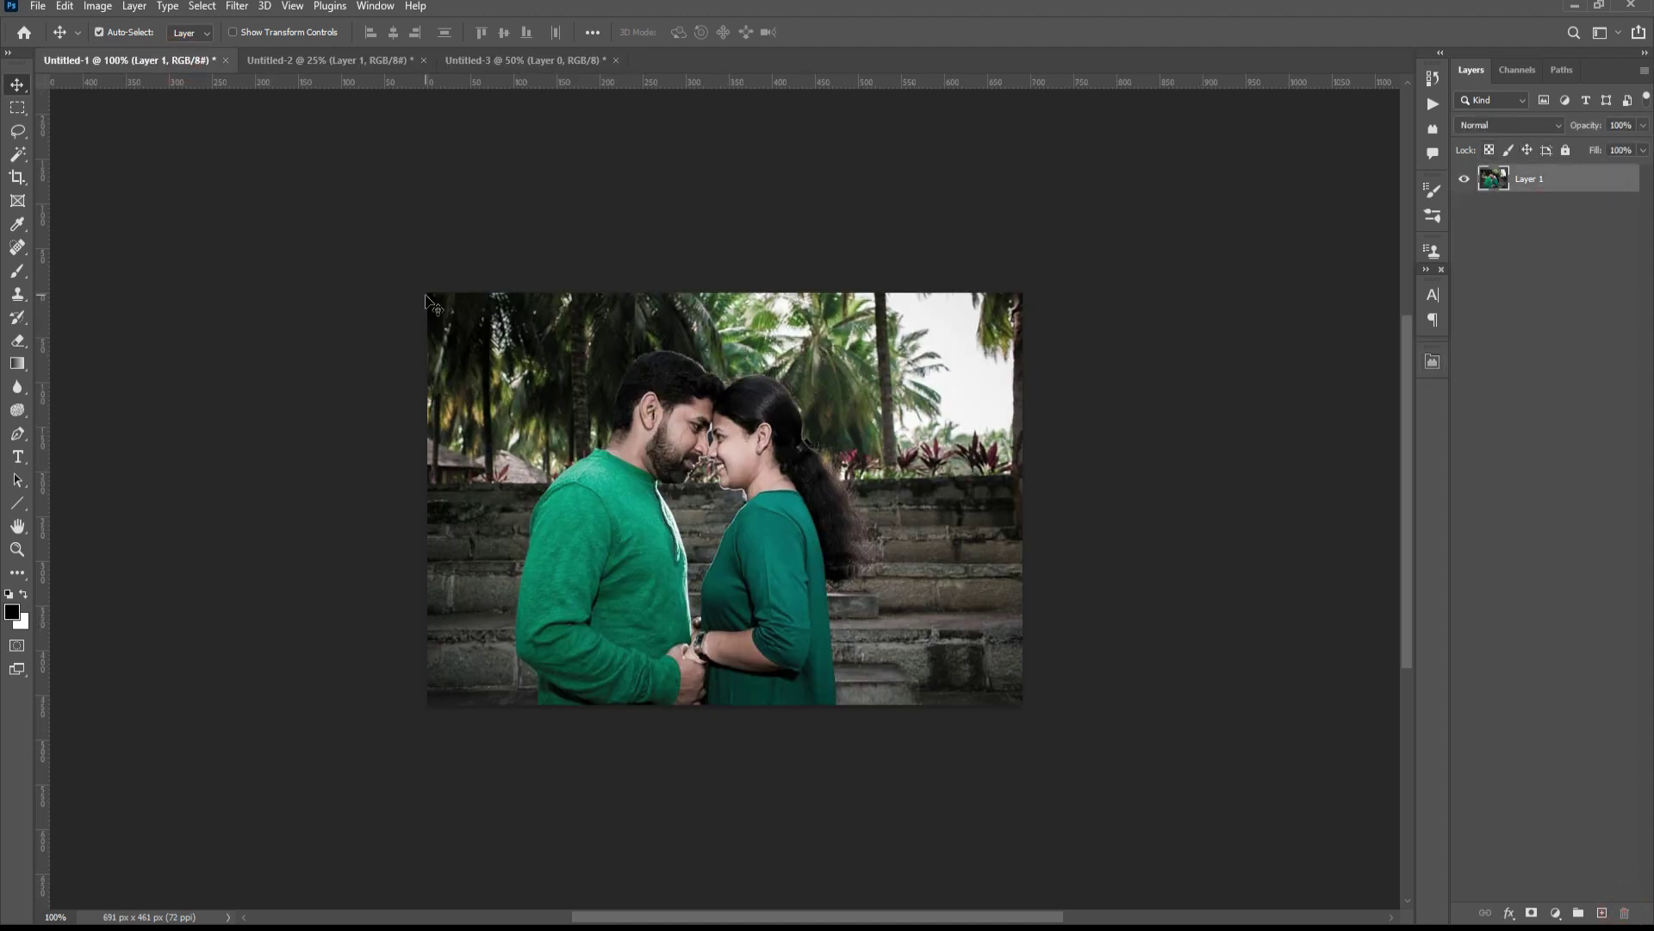
click(298, 59)
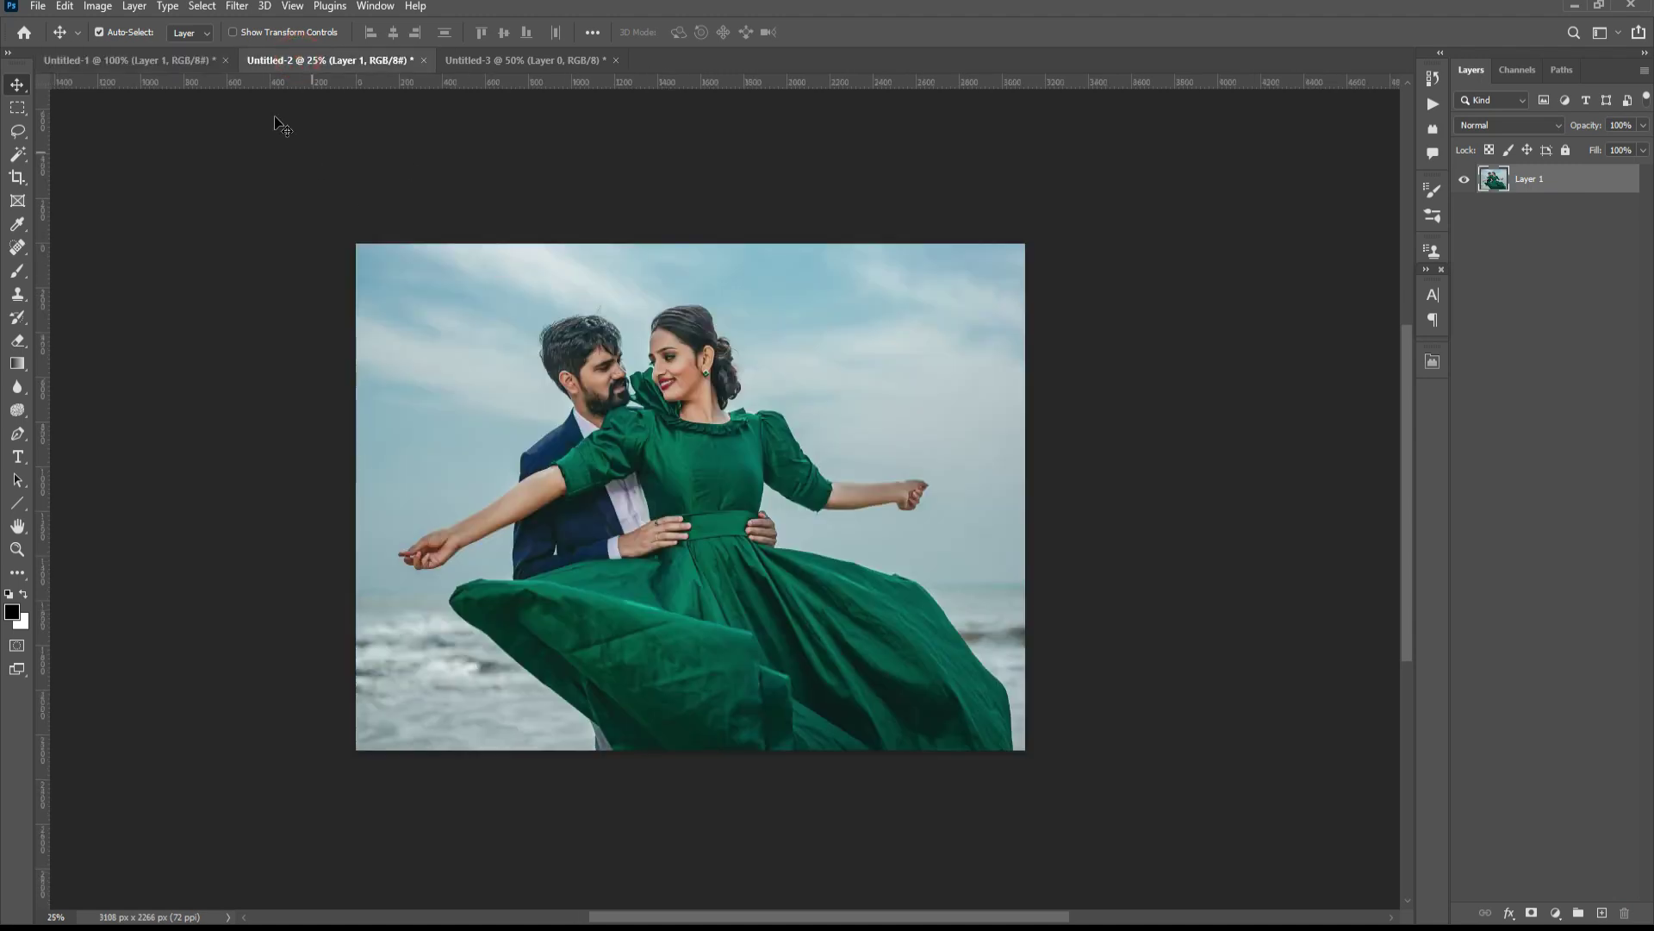
click(210, 60)
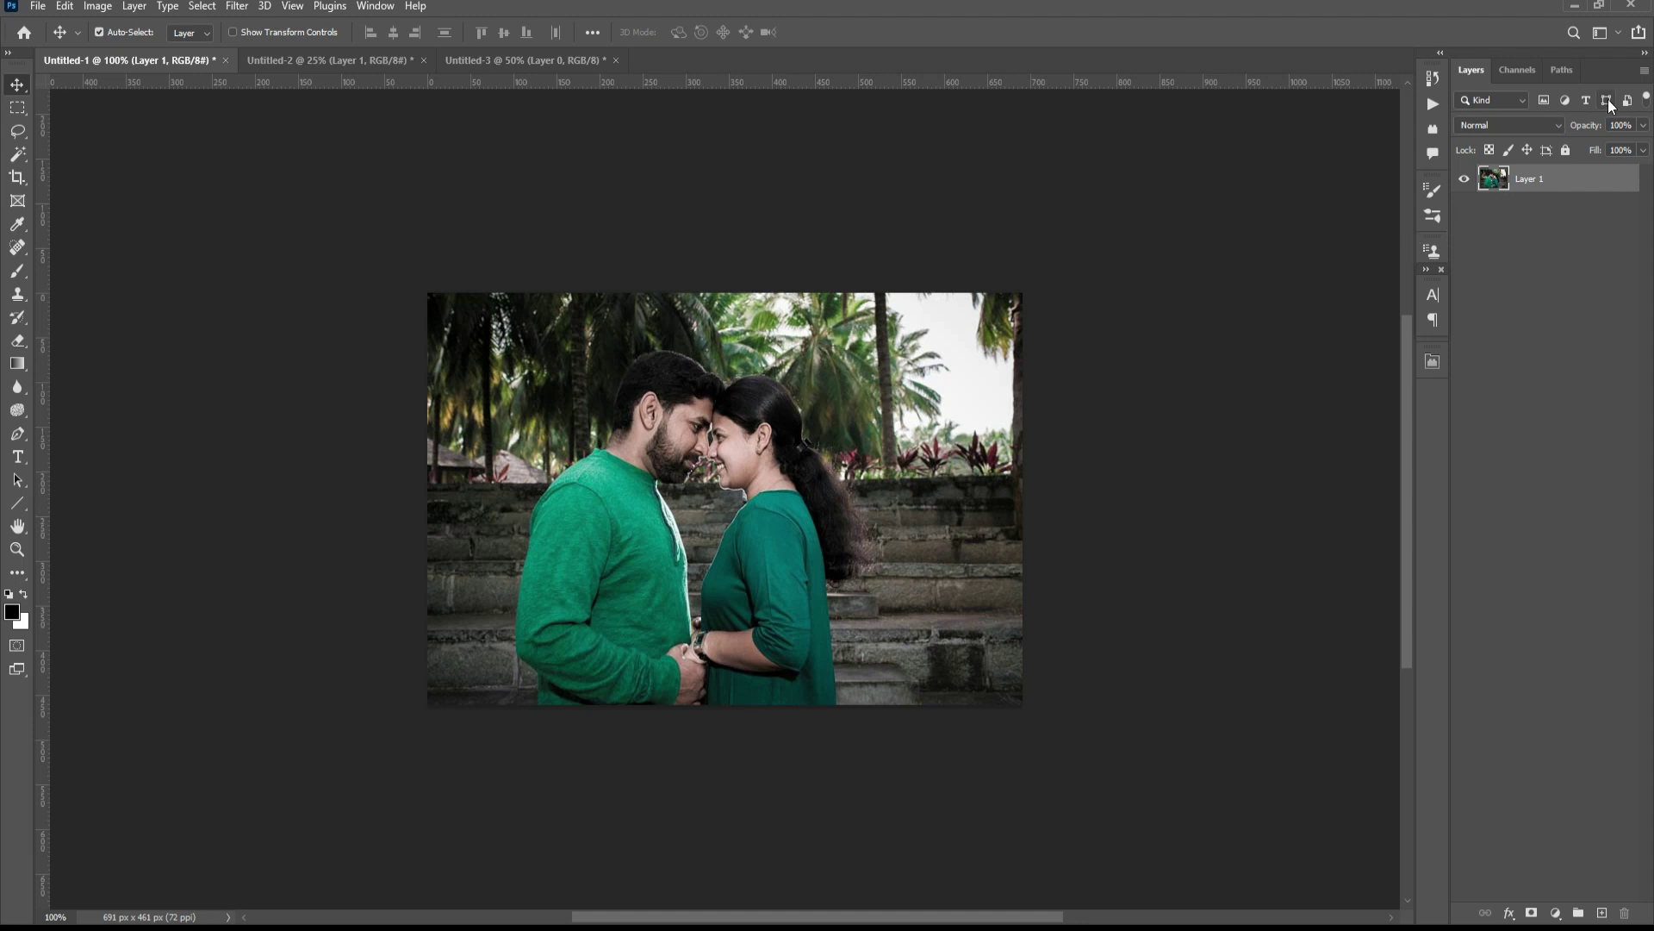
- Choose the 3D workspace from the workspace list at top right
click(1620, 32)
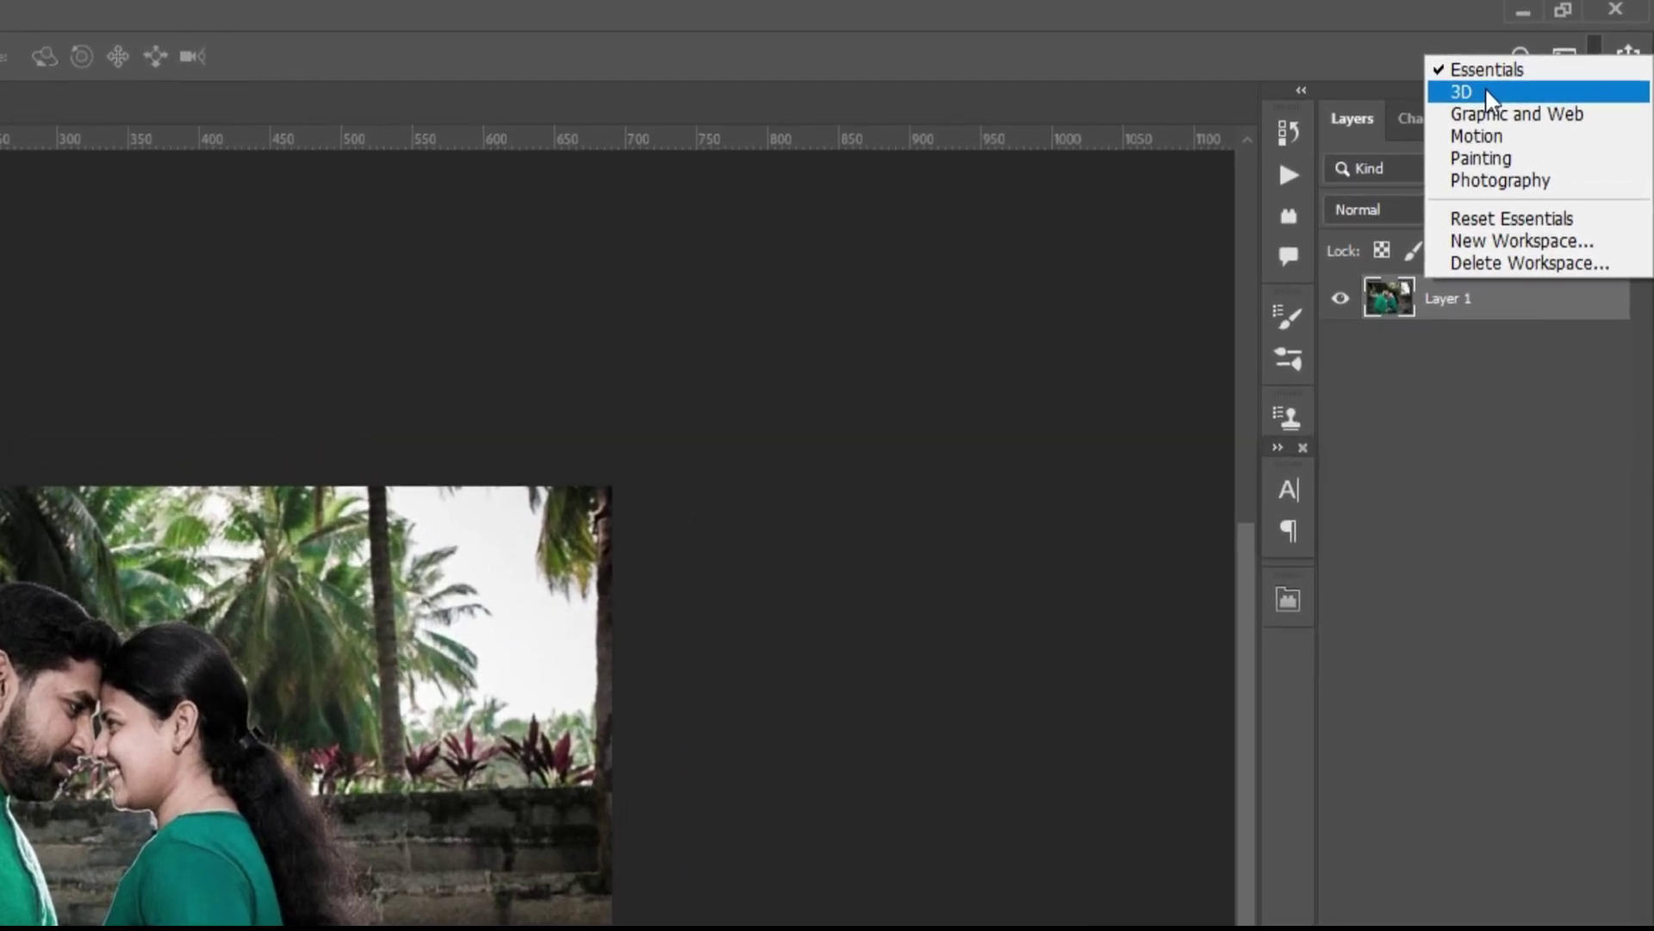
click(1486, 89)
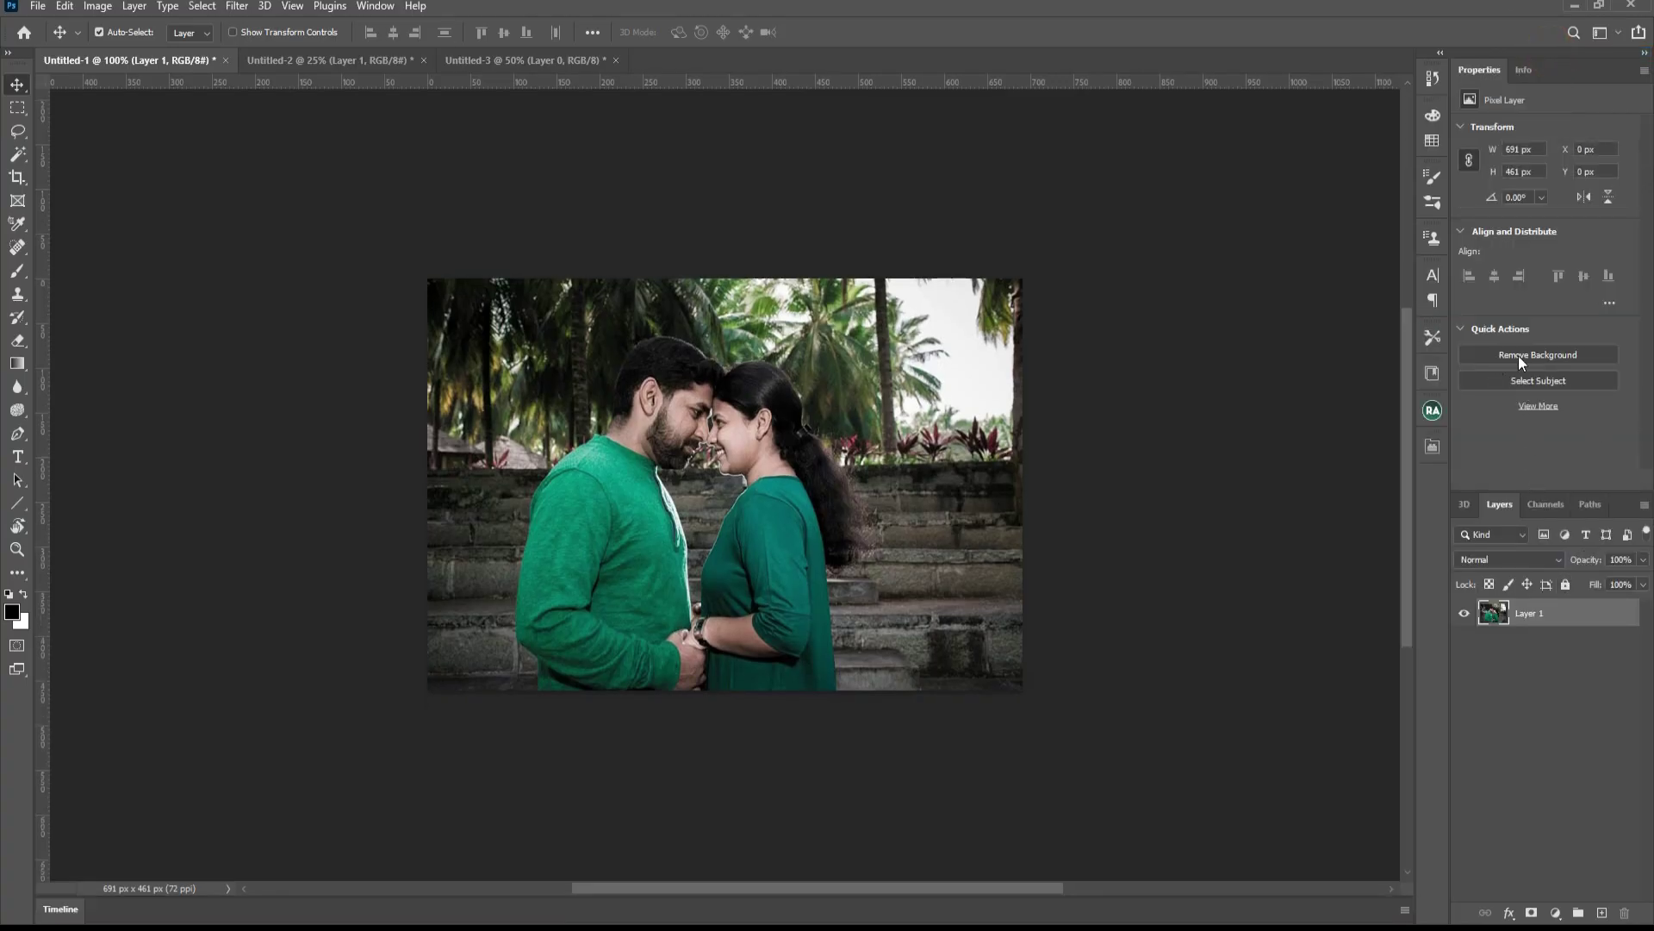
- Run Remove Background on the Untitled-1 couple, then on the Untitled-2 beach couple
click(1563, 357)
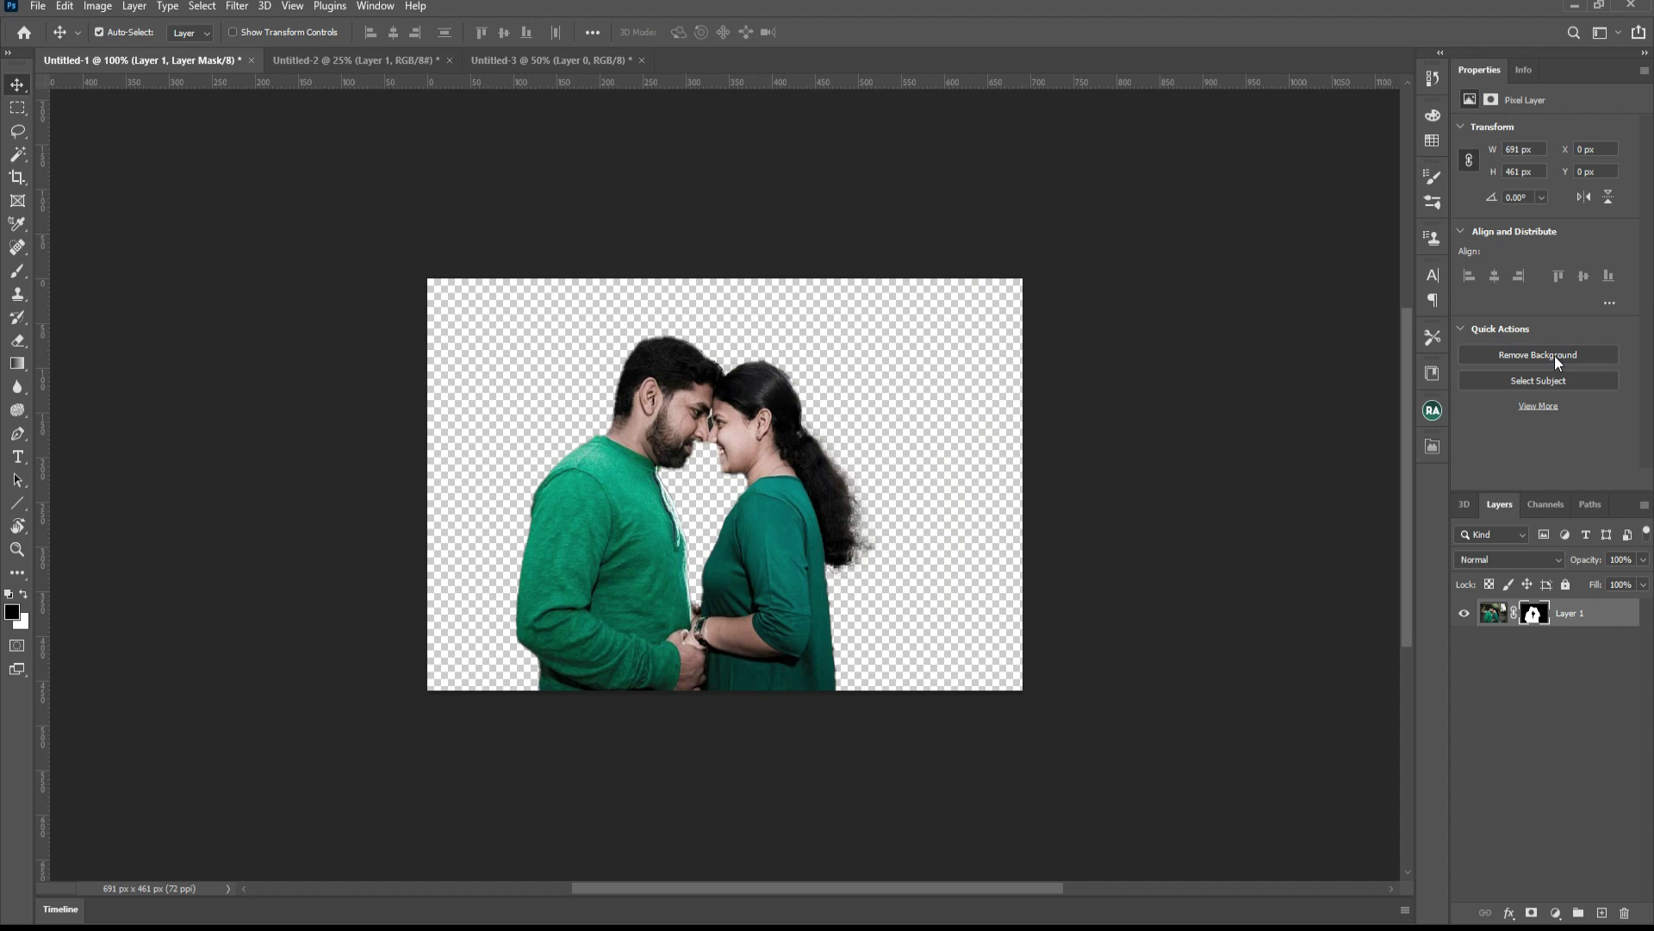
click(366, 61)
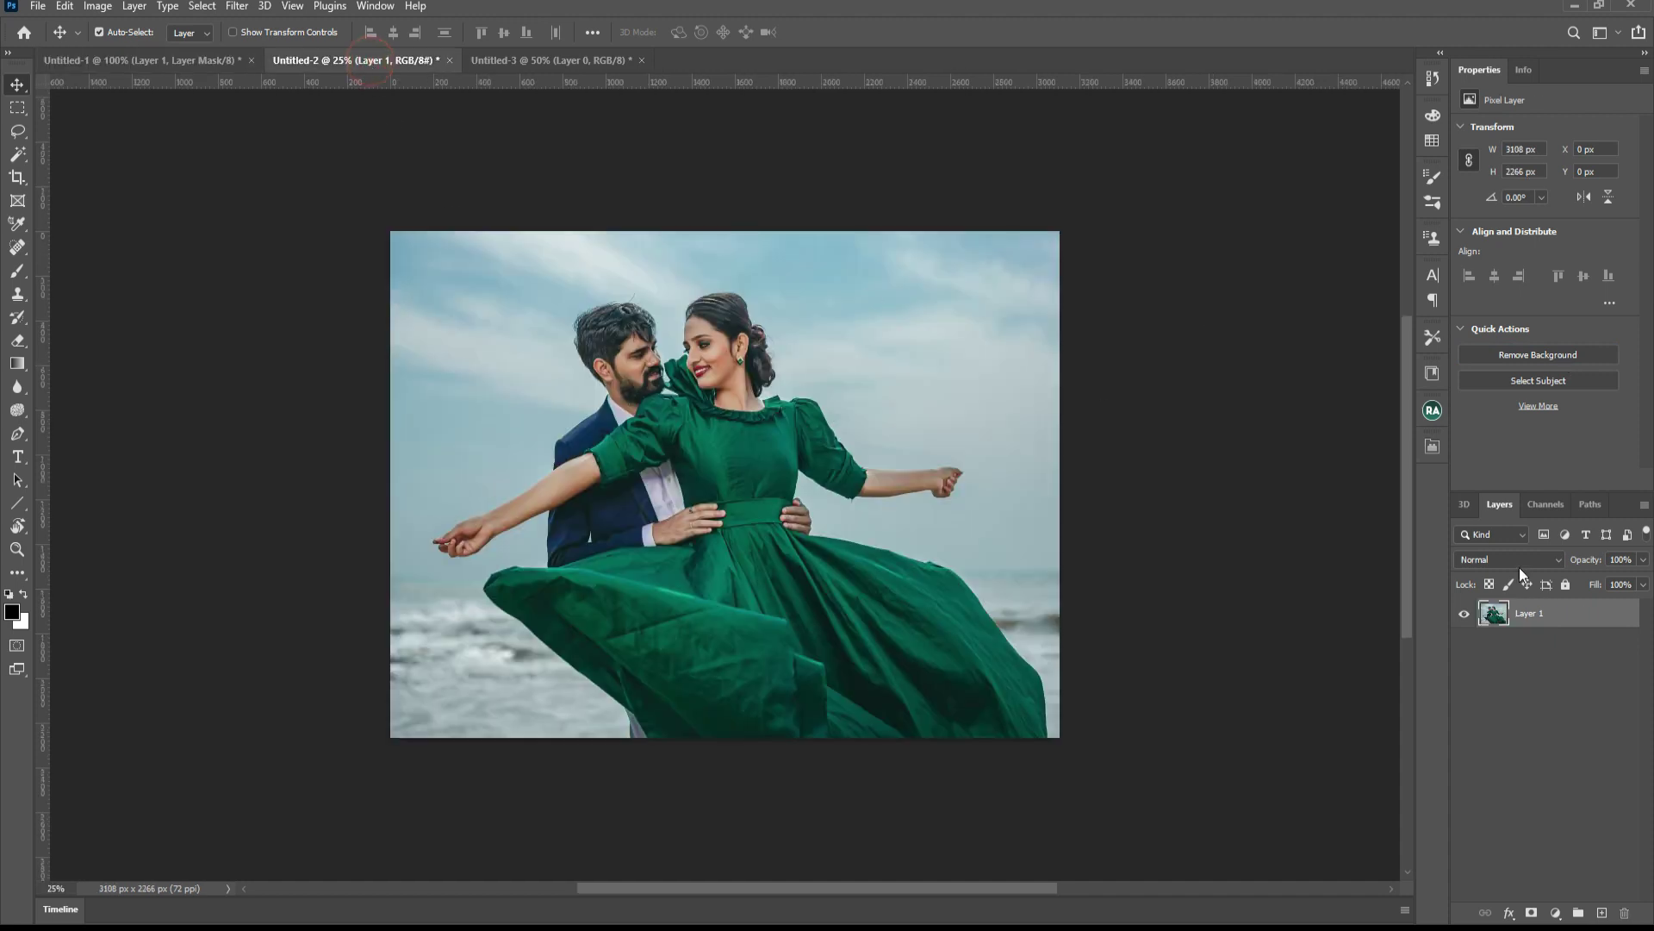
click(1535, 356)
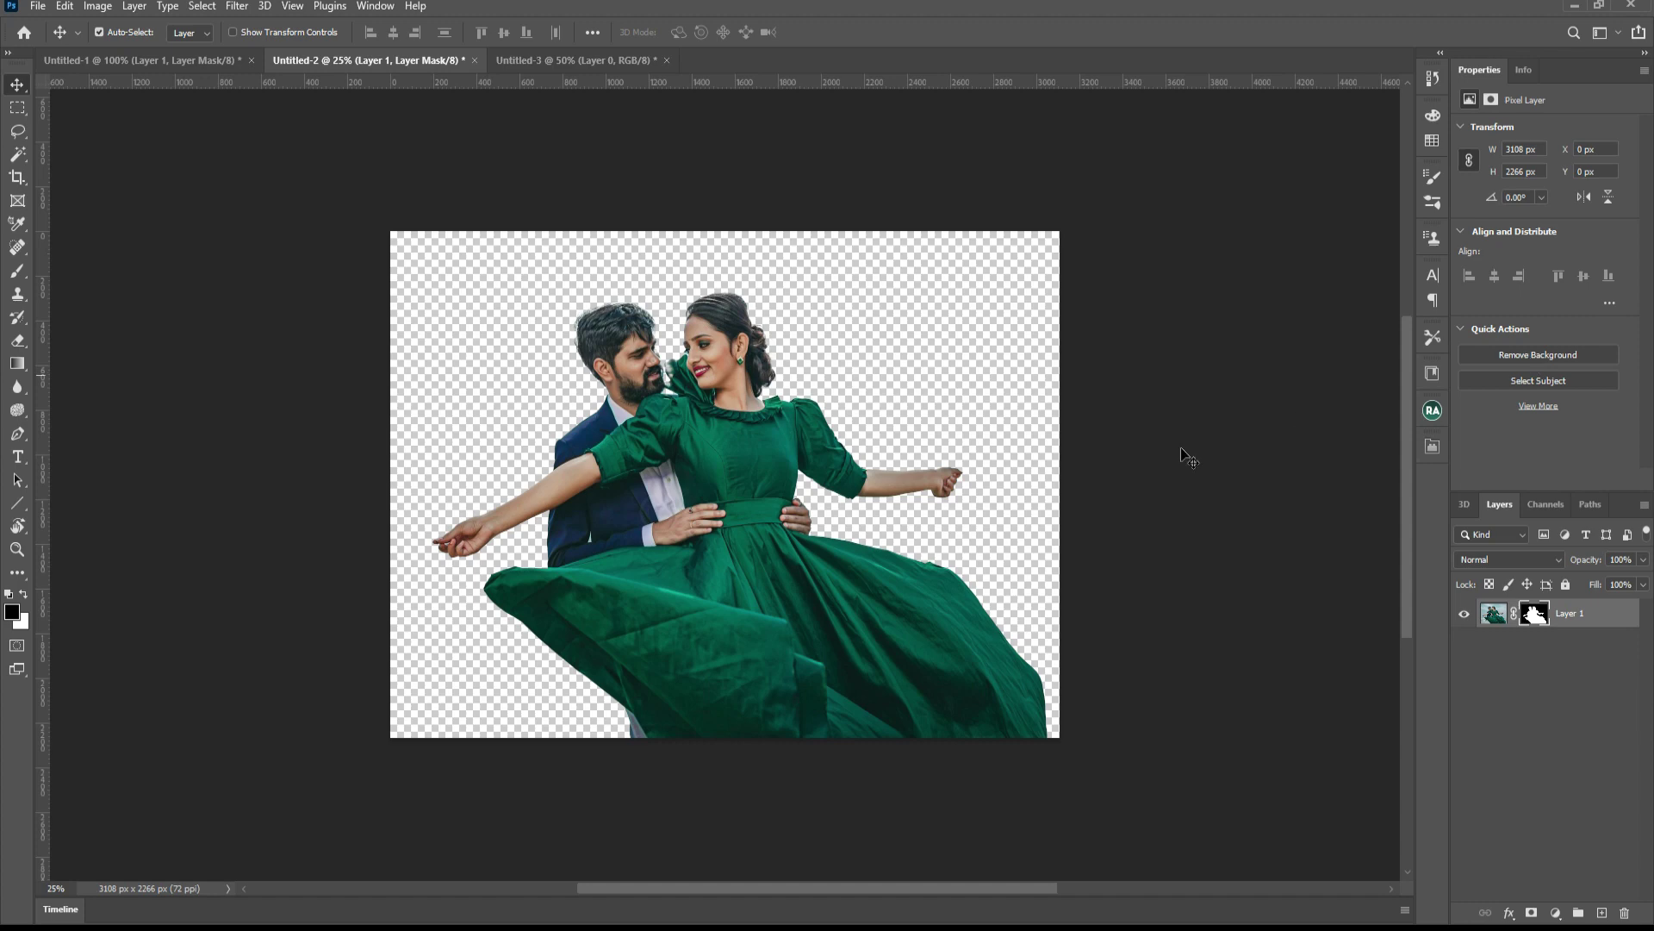
- Zoom in on the first couple's faces and target Layer 1's mask
key(ctrl+shift+Tab)
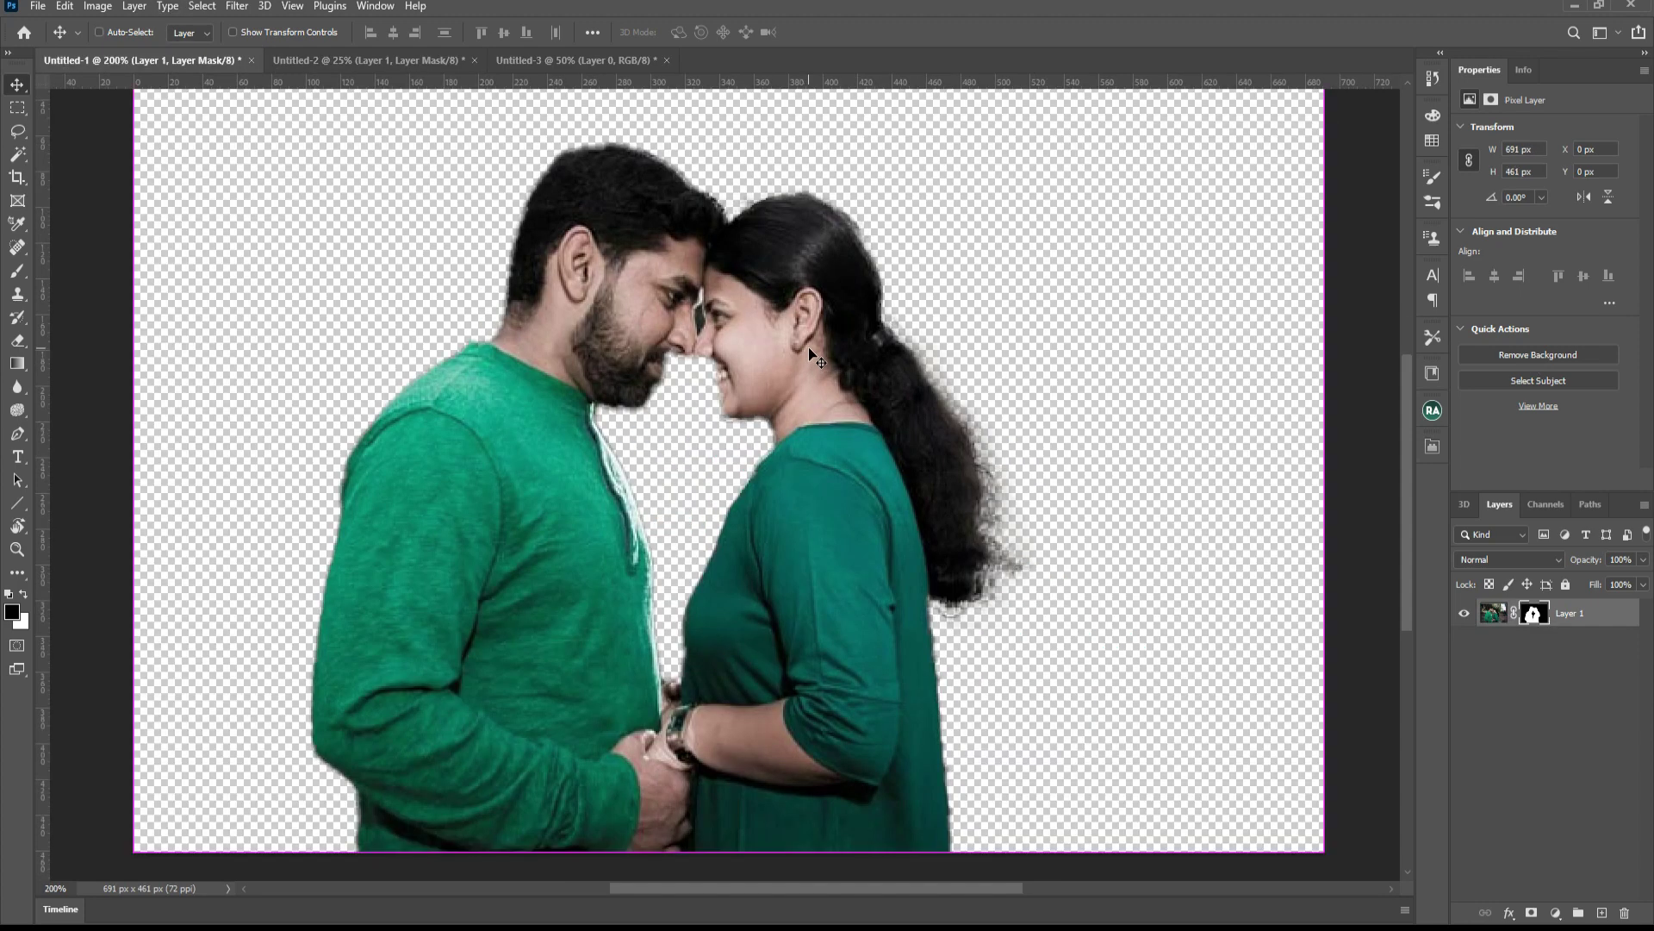
key(ctrl+plus)
key(ctrl+plus)
key(ctrl+plus)
scroll(671, 255, up, 5)
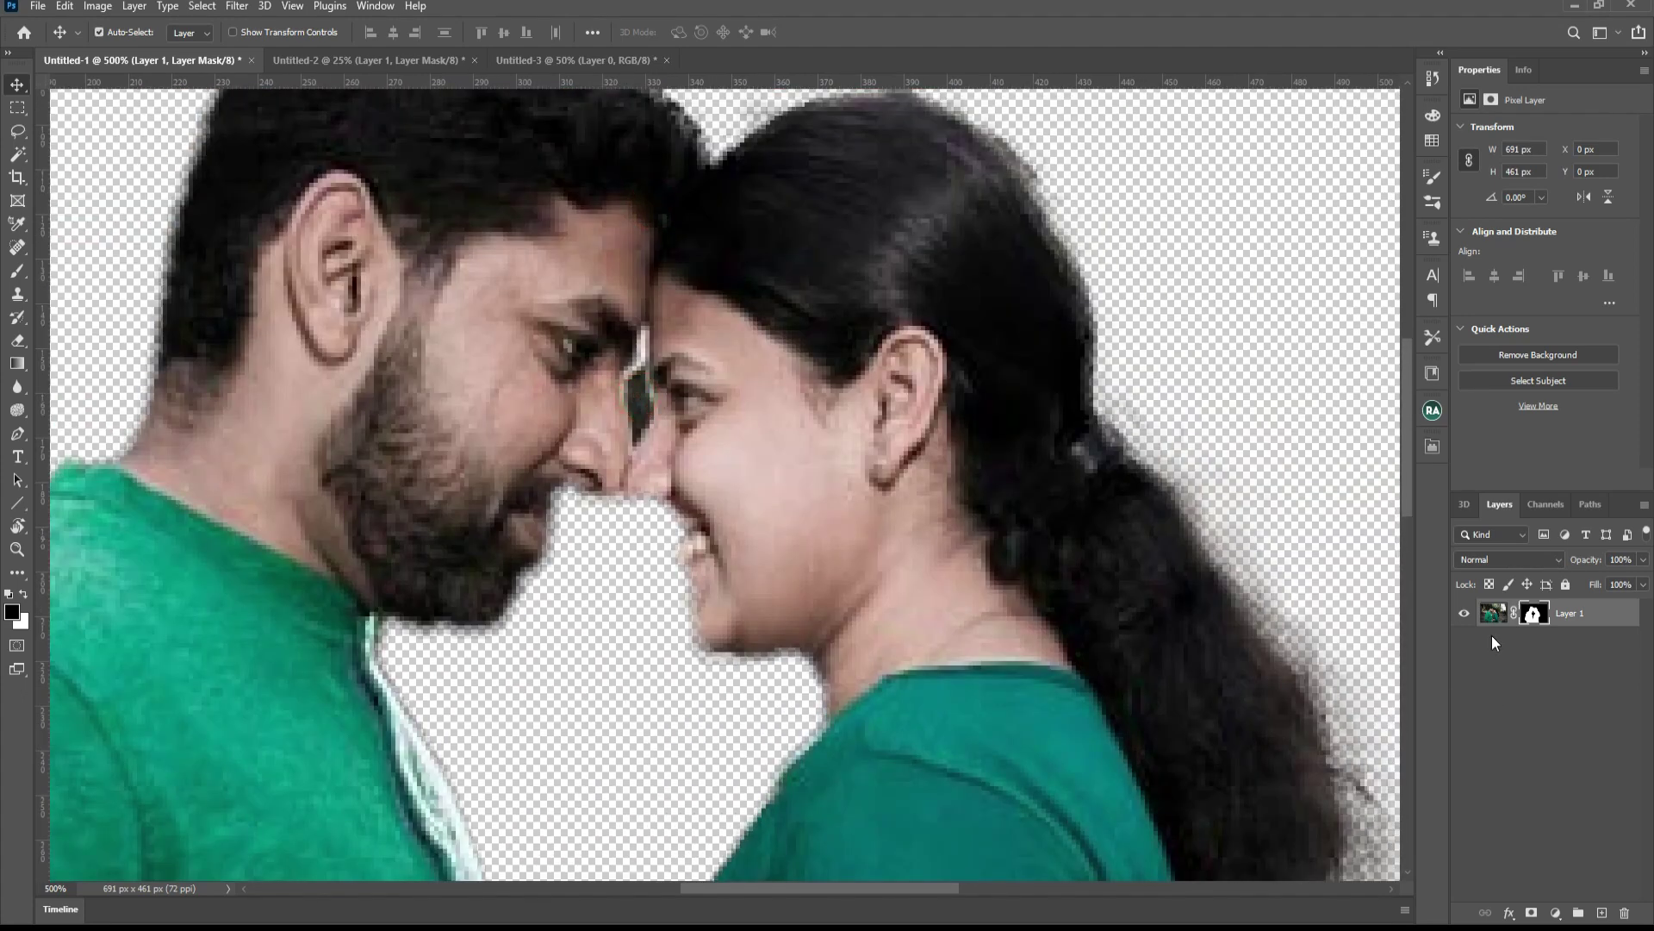
click(1536, 614)
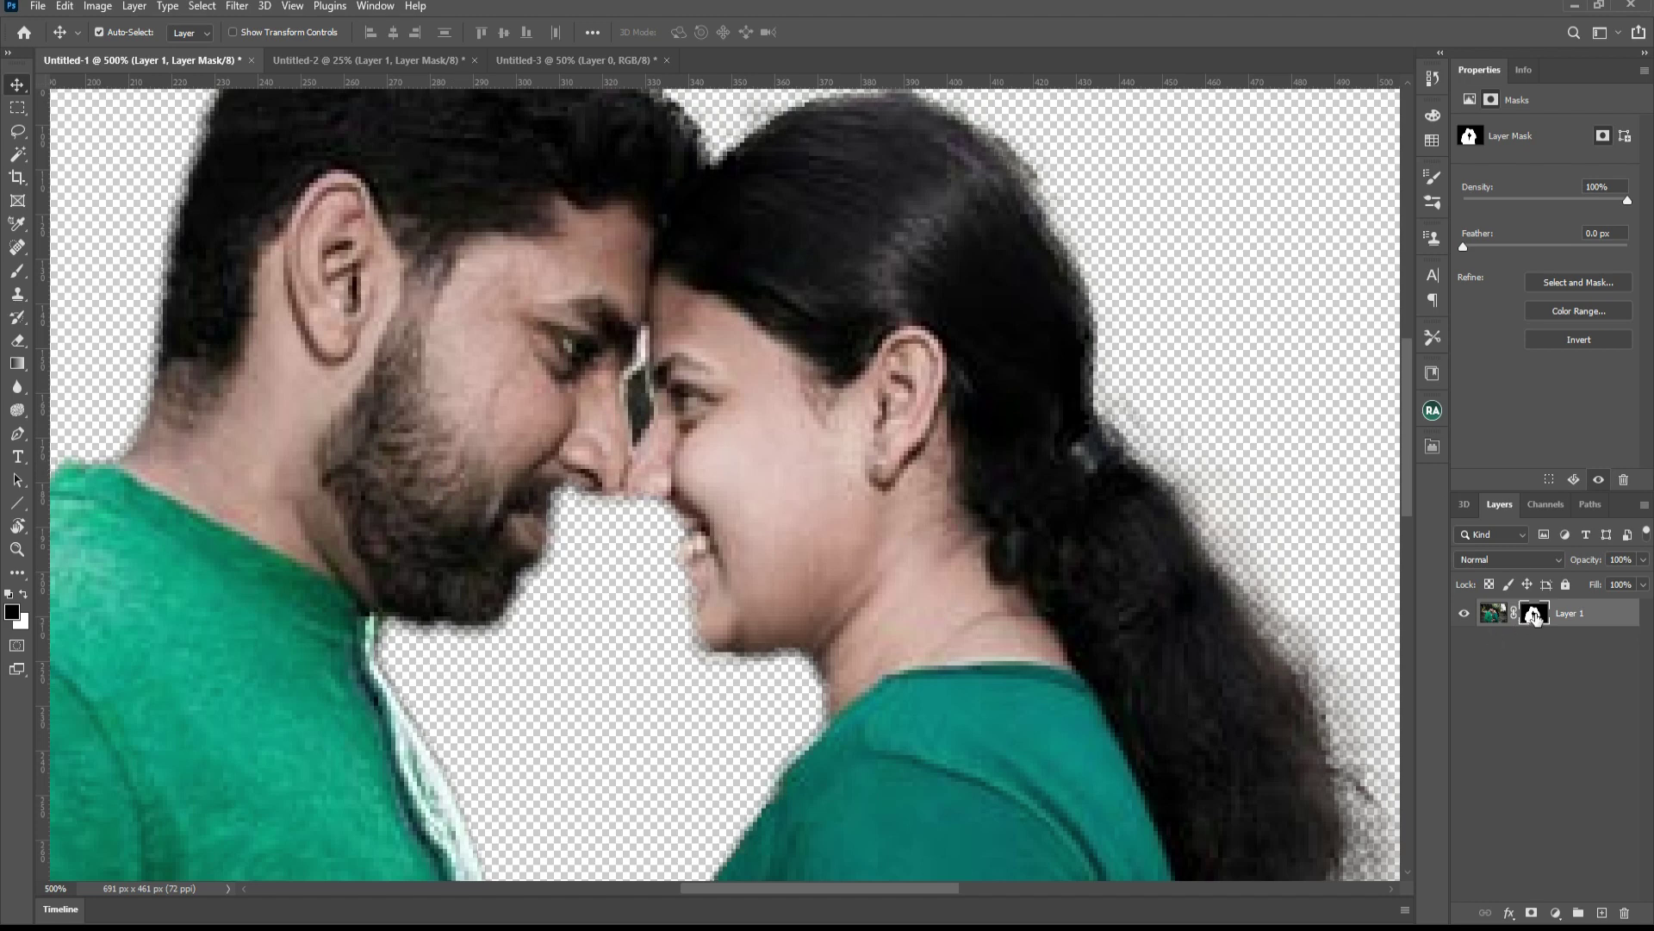
- Paint black with a small brush over the dark gap between the faces
click(17, 274)
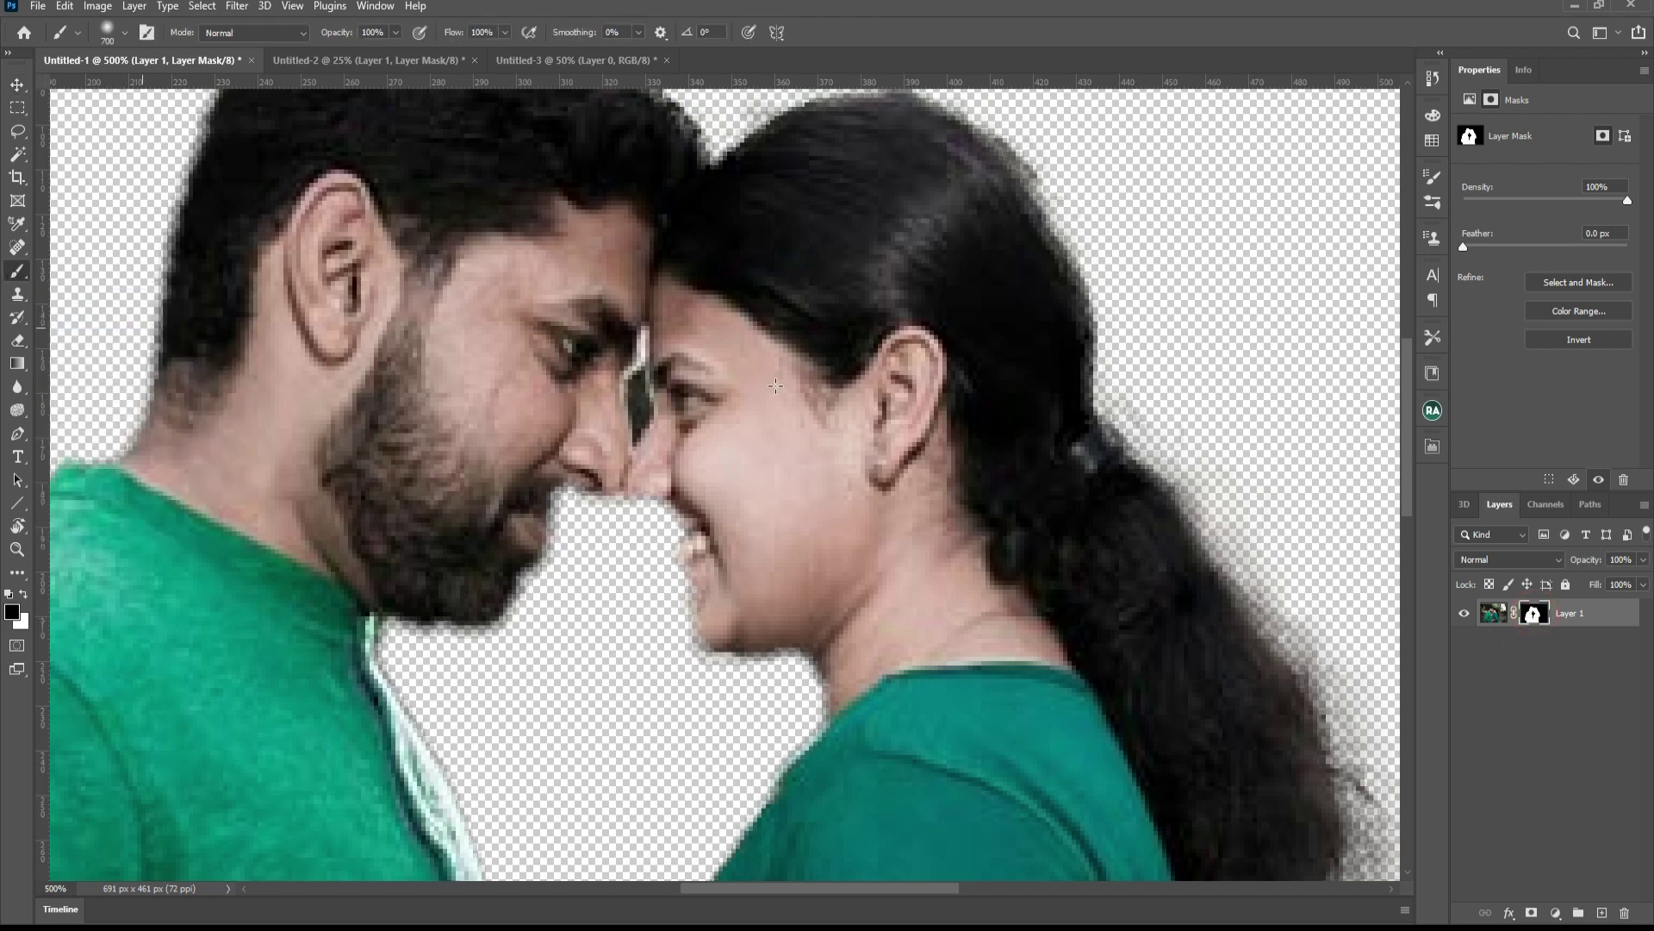
key(bracketleft)
key(bracketleft)
key(bracketleft)
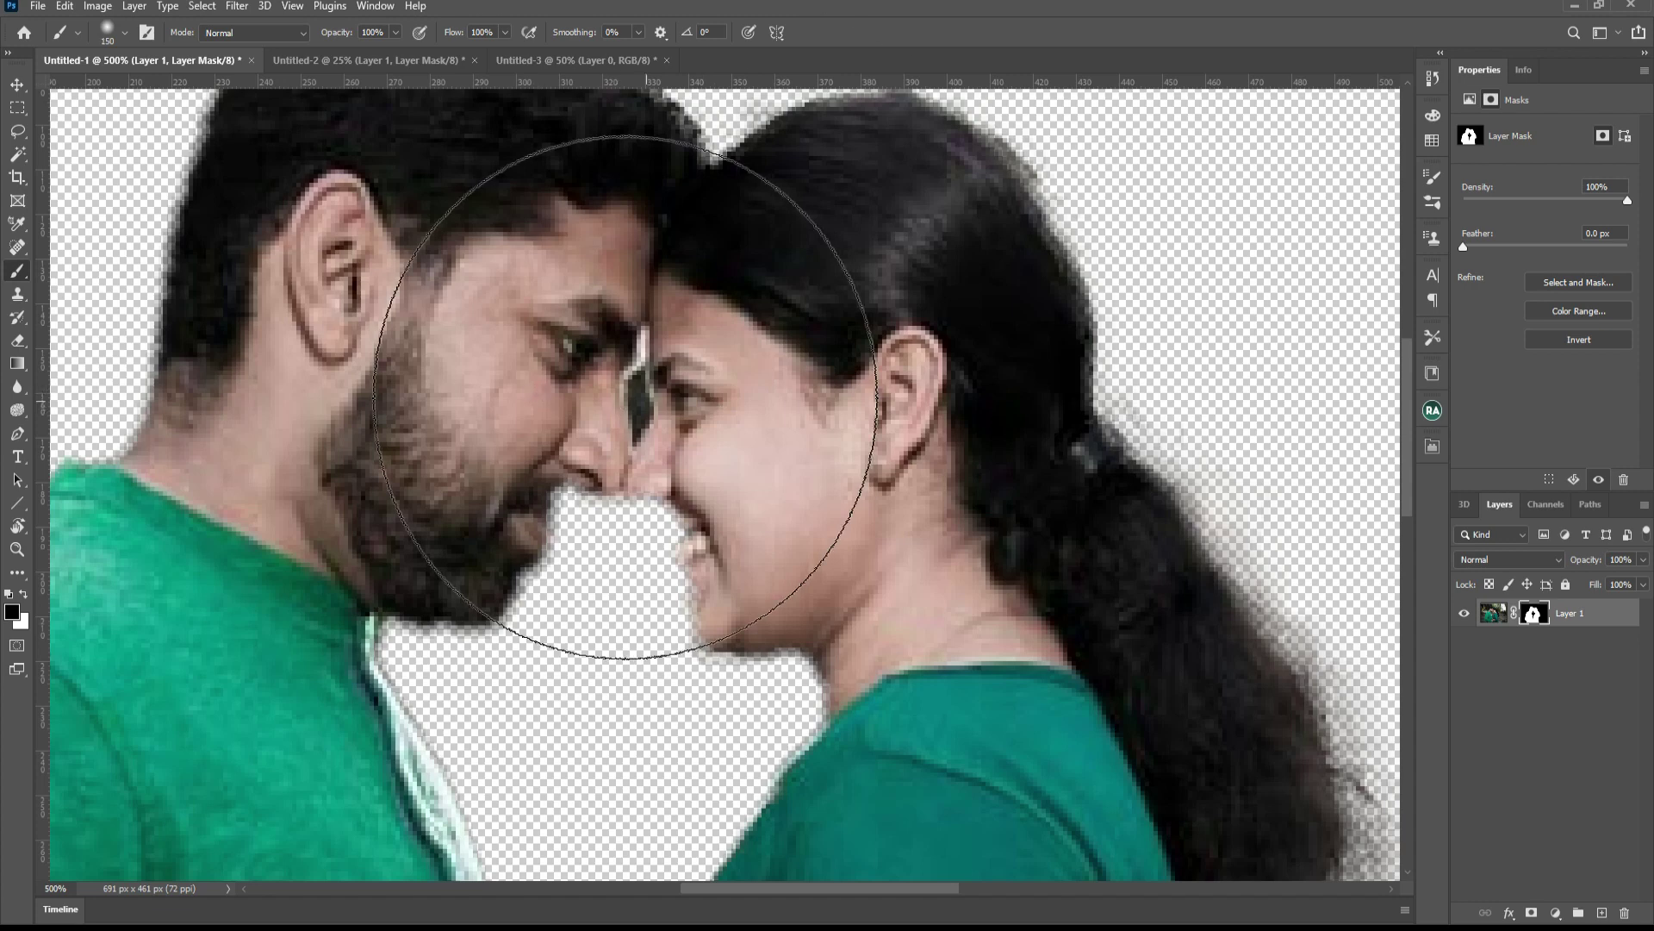
key(bracketleft)
key(bracketleft)
key(bracketleft)
drag(637, 376, 636, 436)
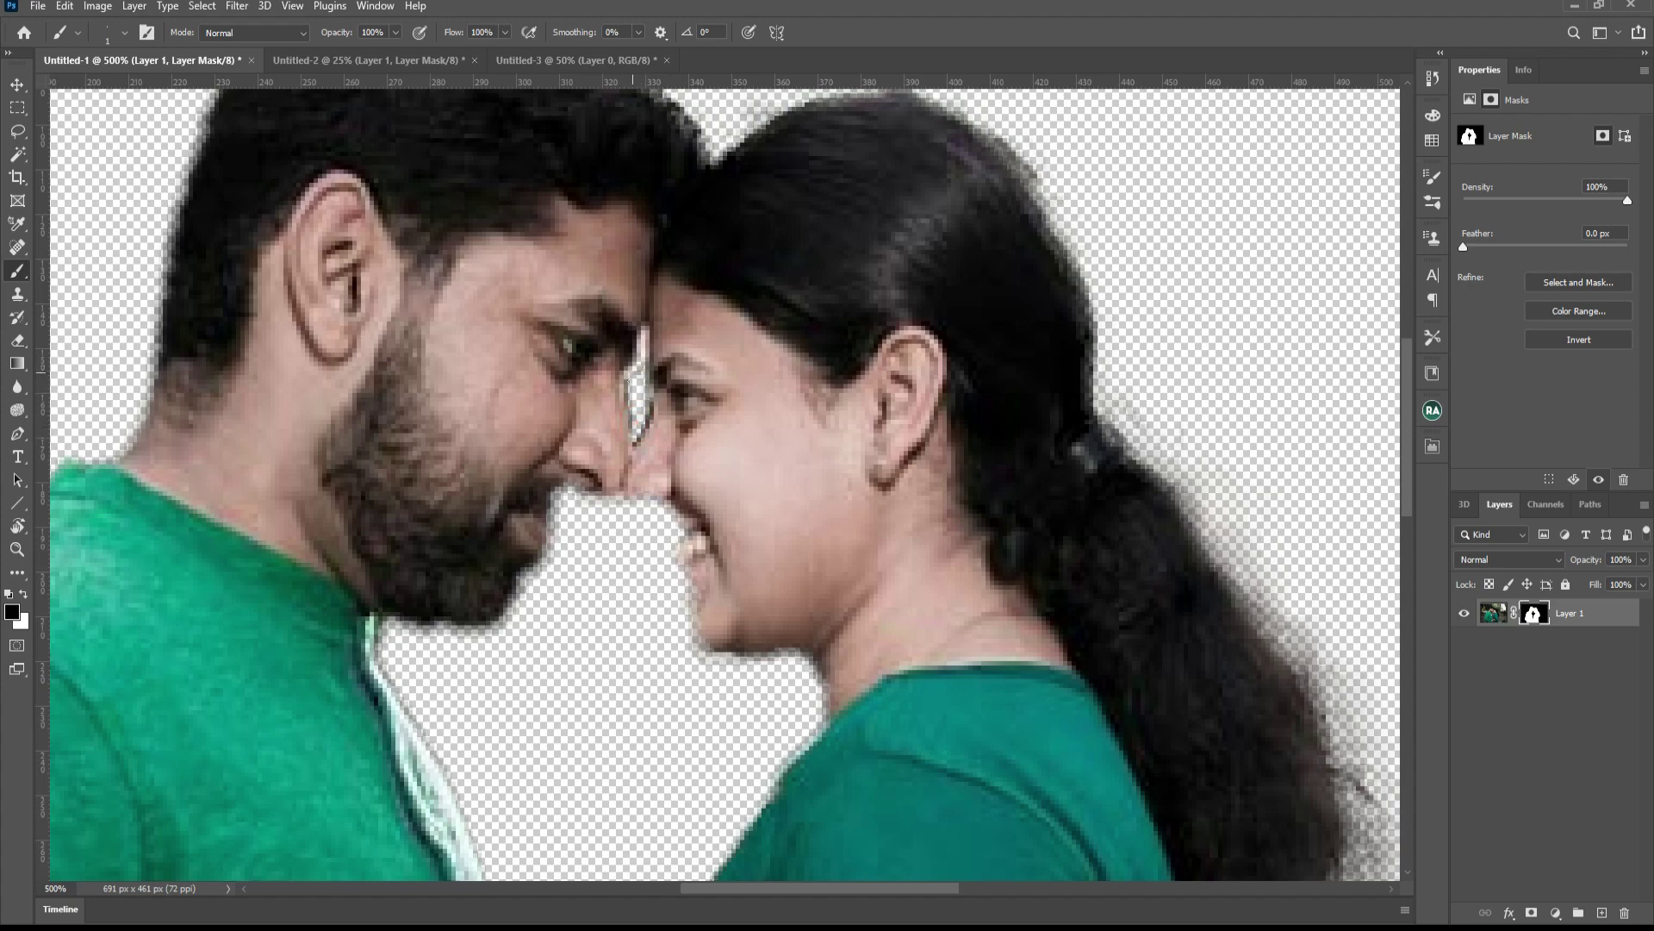
drag(632, 434, 645, 421)
- Zoom back out, return to the Move tool and bring up the Untitled-2 beach photo
scroll(655, 405, down, 2)
scroll(673, 439, down, 1)
scroll(690, 474, down, 1)
scroll(707, 504, down, 1)
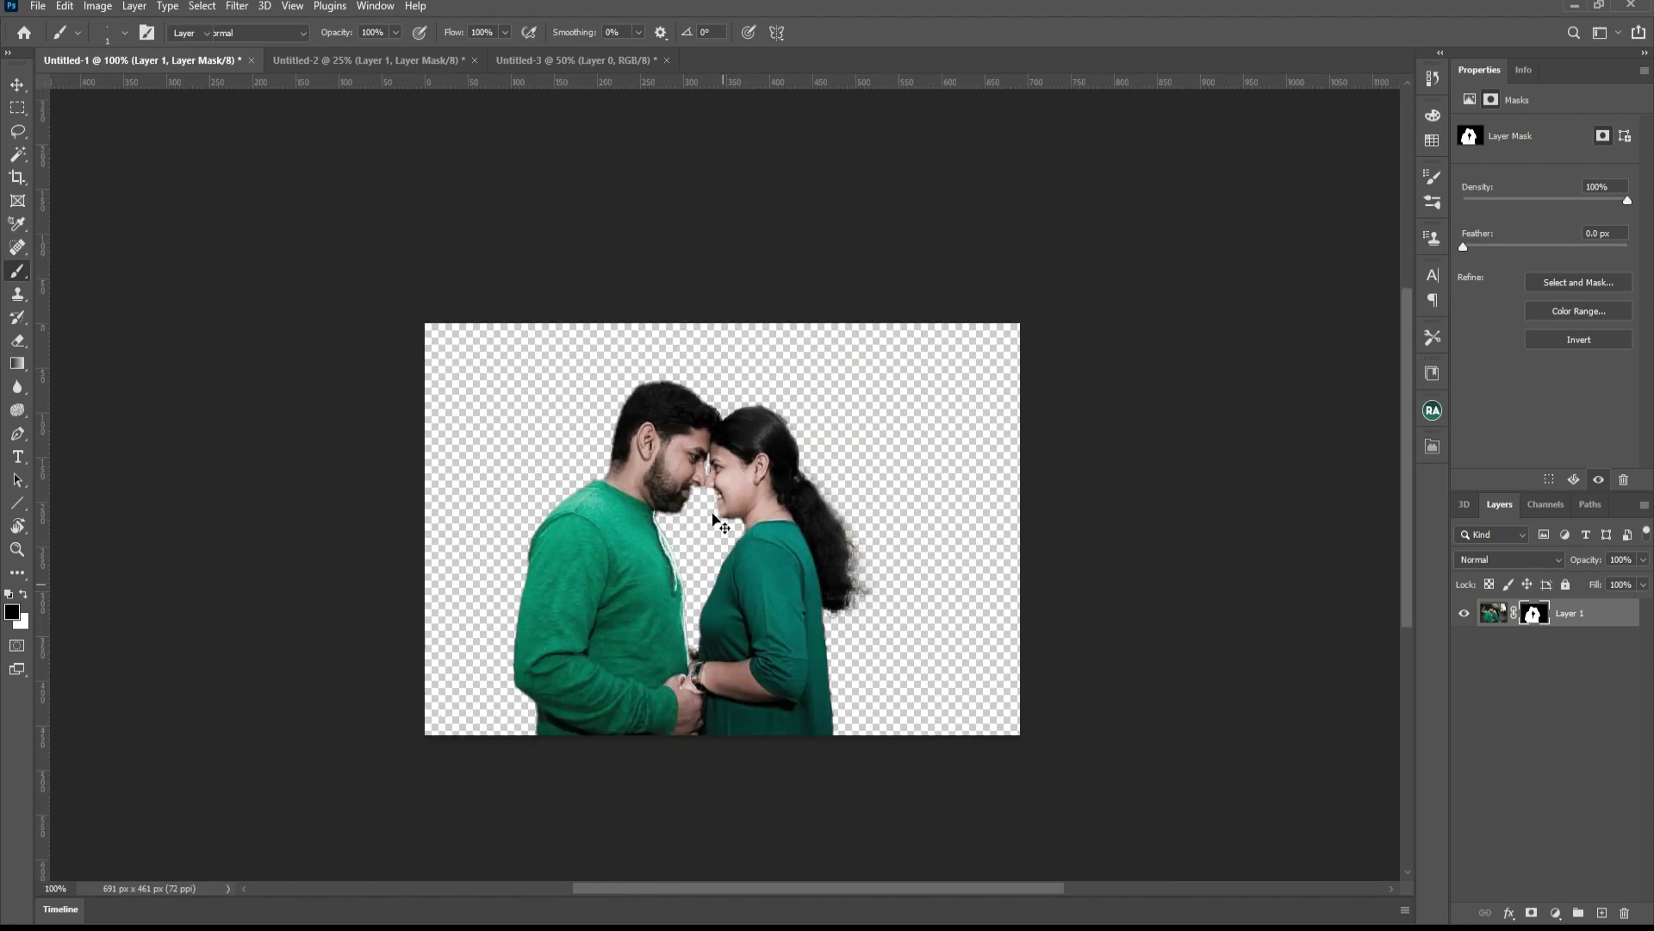
key(v)
click(413, 60)
- Zoom and pan in on the beach couple's heads and faces
scroll(689, 207, up, 1)
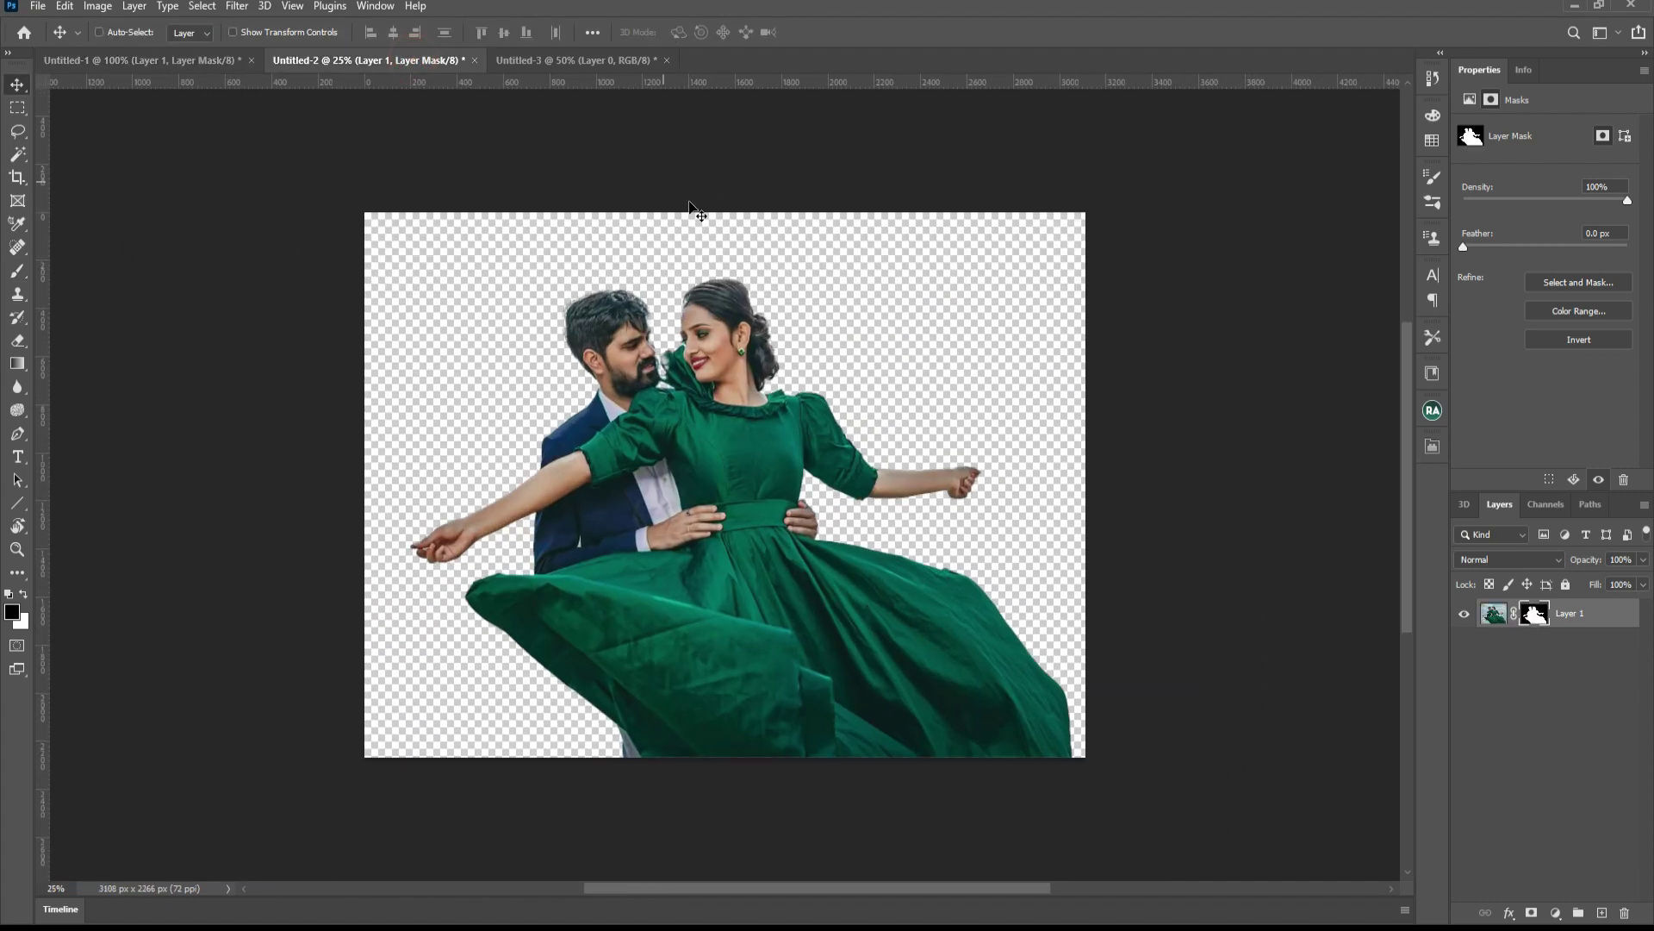
scroll(690, 200, up, 2)
drag(668, 267, 696, 437)
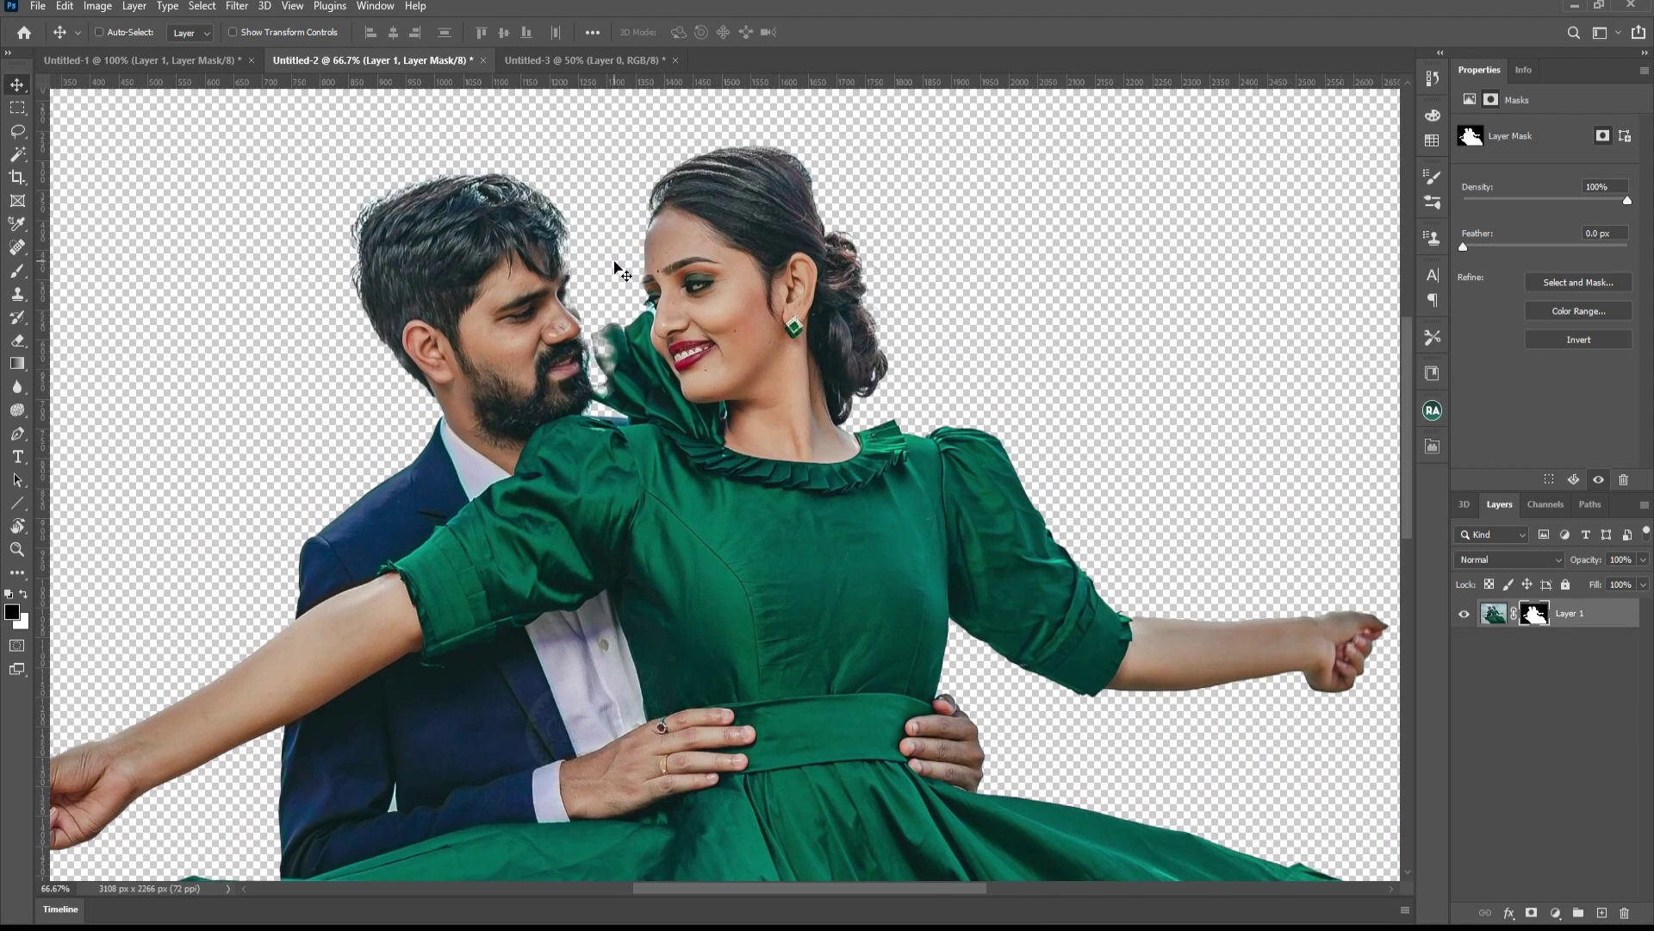
scroll(623, 271, up, 1)
drag(565, 273, 705, 475)
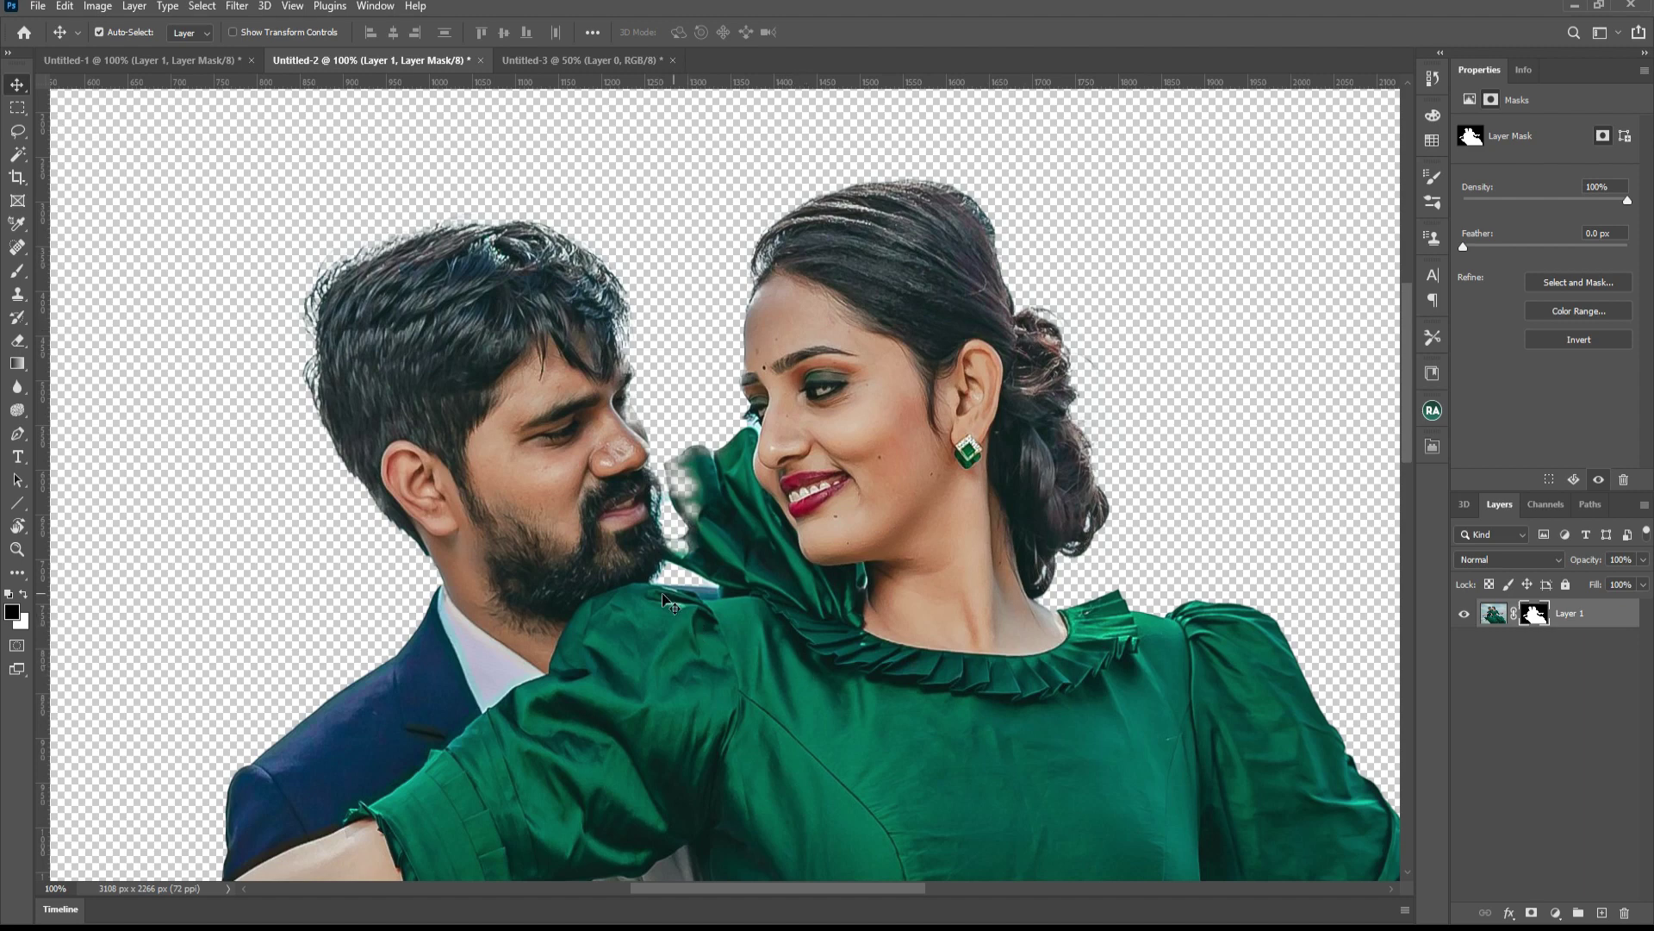
key(ctrl)
- With a size-20 brush on the mask, paint out the scarf fringe and restore the green scarf in white
click(1535, 614)
key(b)
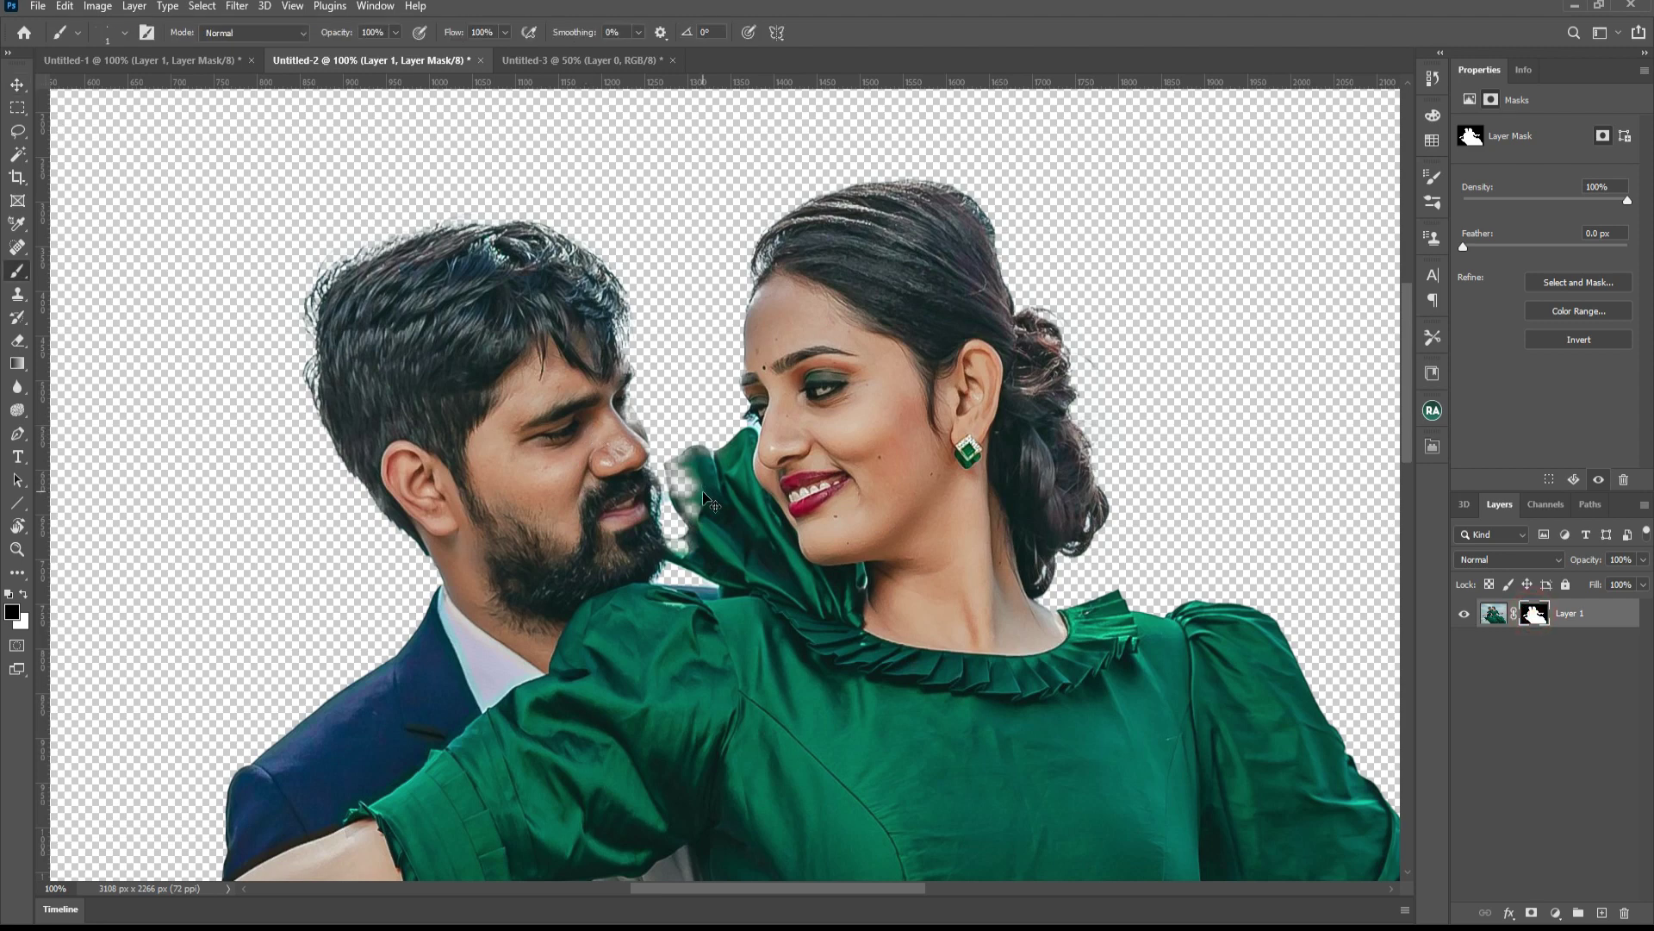
key(ctrl+plus)
key(ctrl+plus)
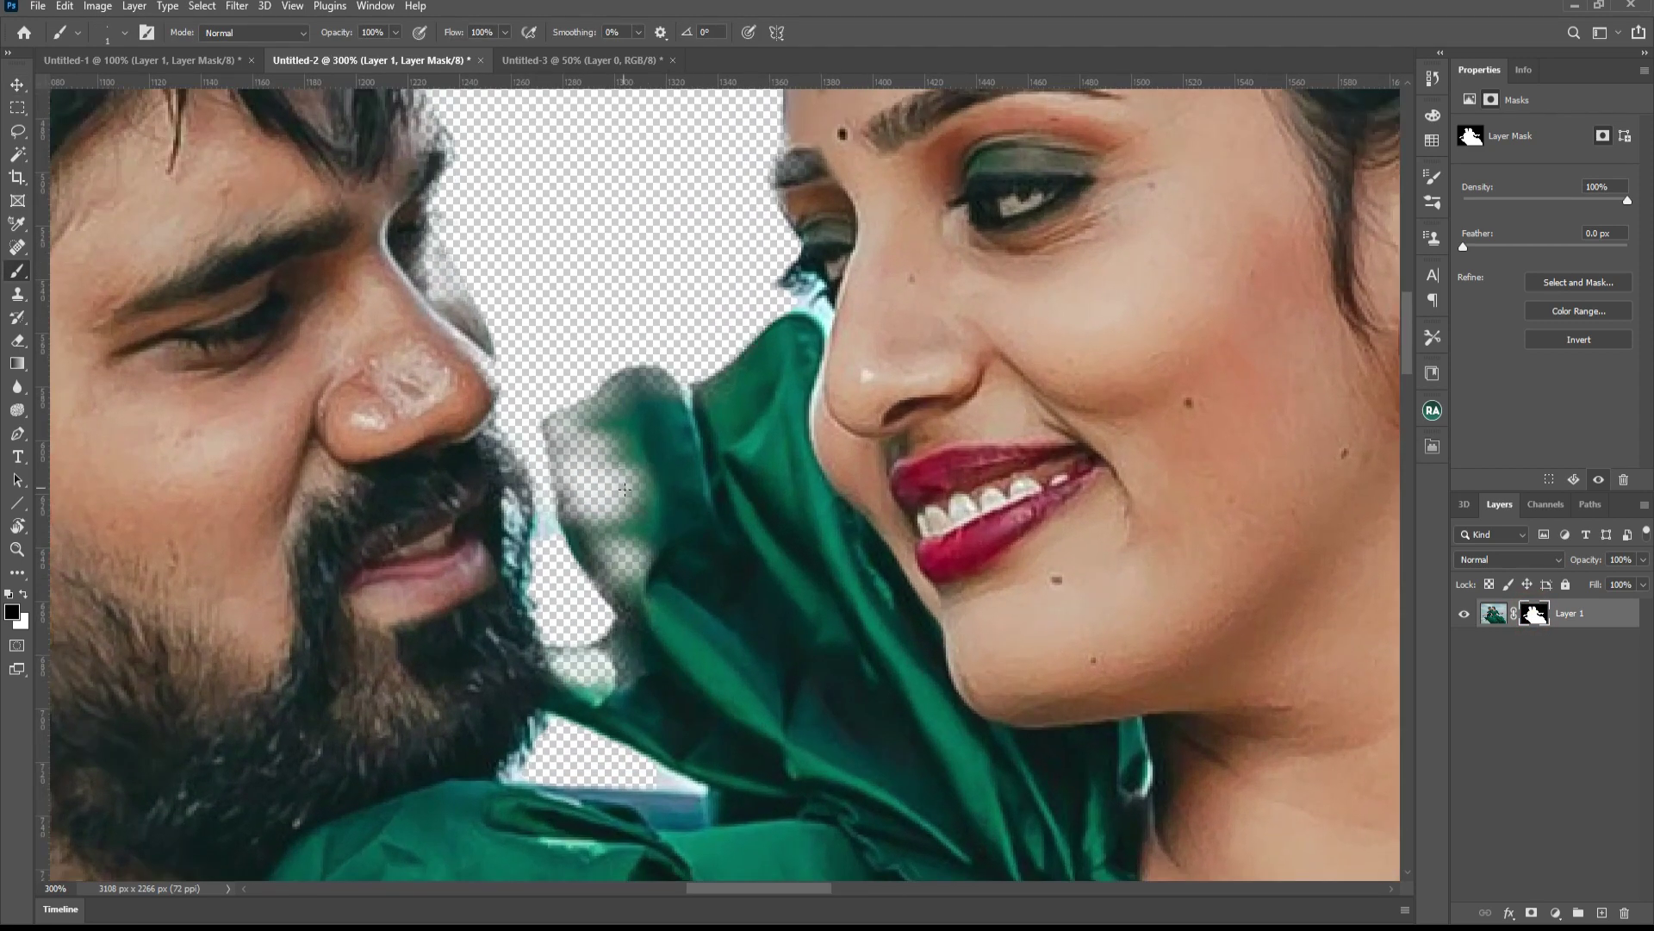
key(bracketright)
key(bracketright)
drag(595, 483, 612, 496)
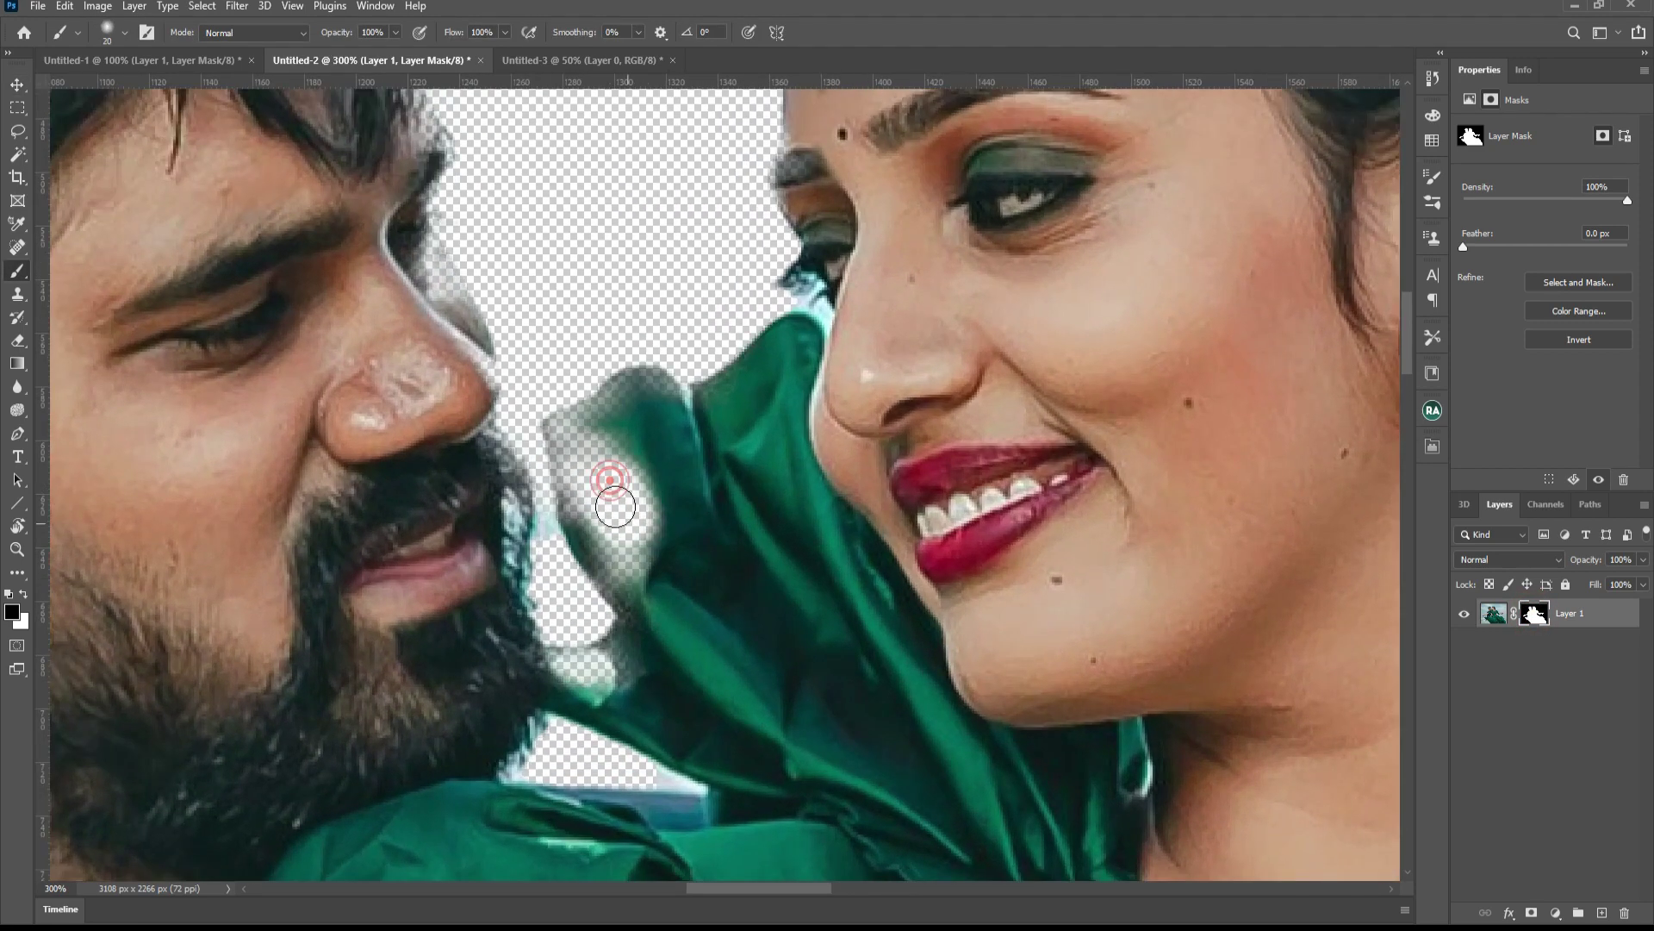
key(x)
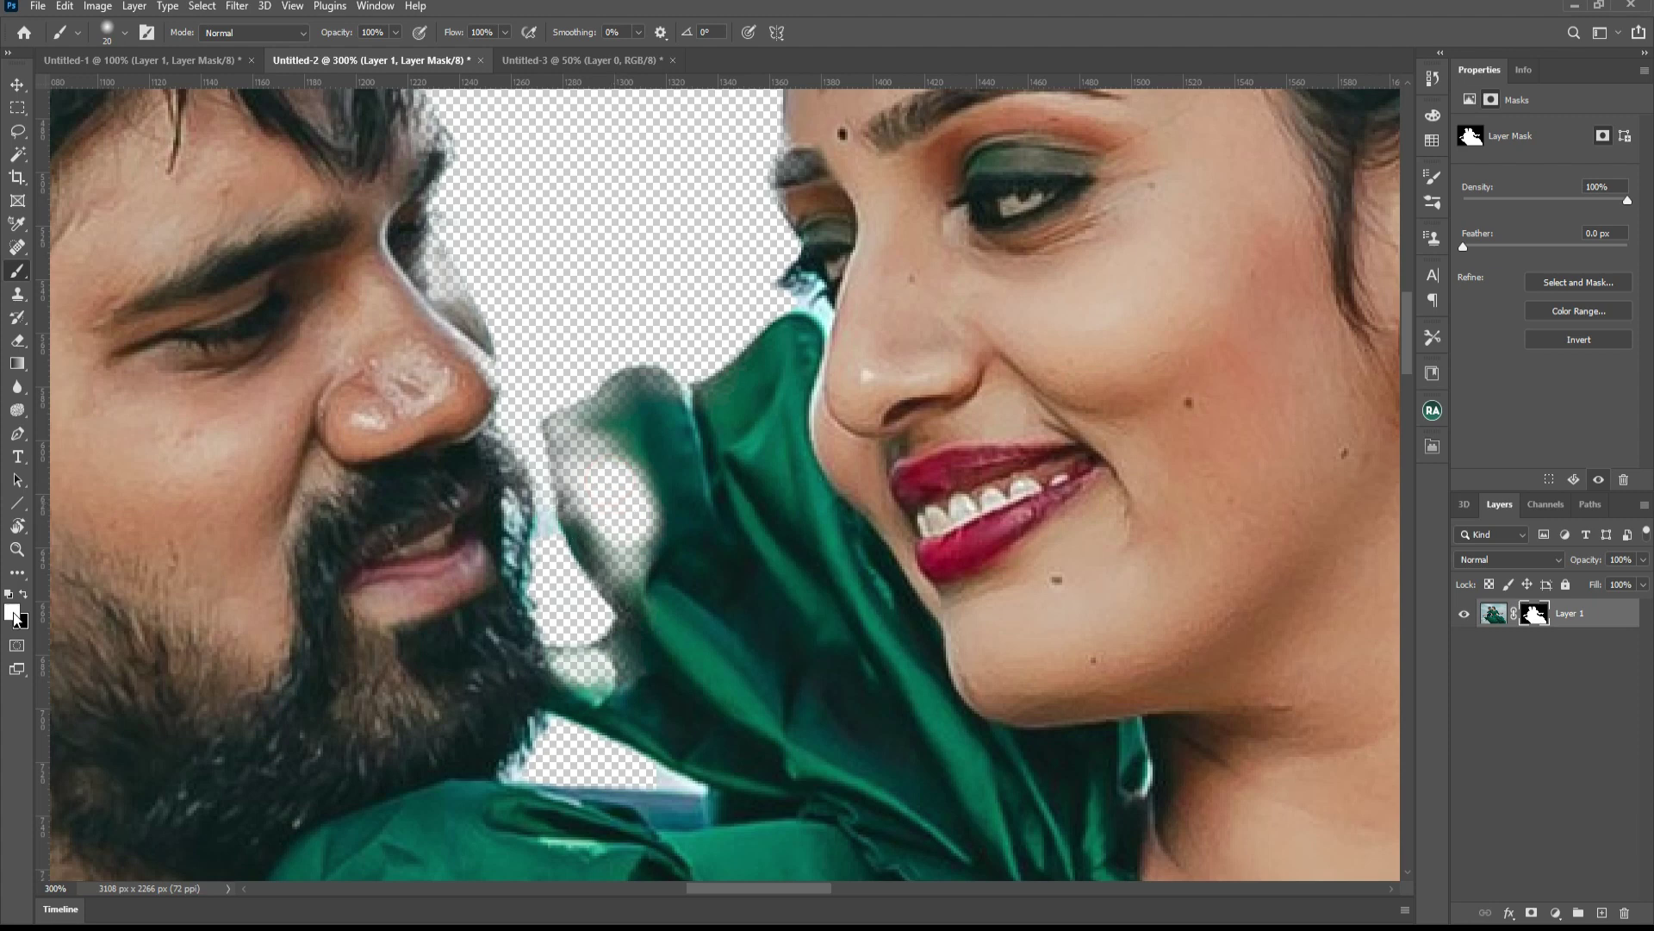
mouse_move(663, 552)
mouse_down()
mouse_move(601, 431)
mouse_move(659, 379)
mouse_move(572, 435)
mouse_move(591, 517)
mouse_move(646, 591)
mouse_move(676, 524)
mouse_move(644, 625)
mouse_move(631, 561)
mouse_move(708, 704)
mouse_up()
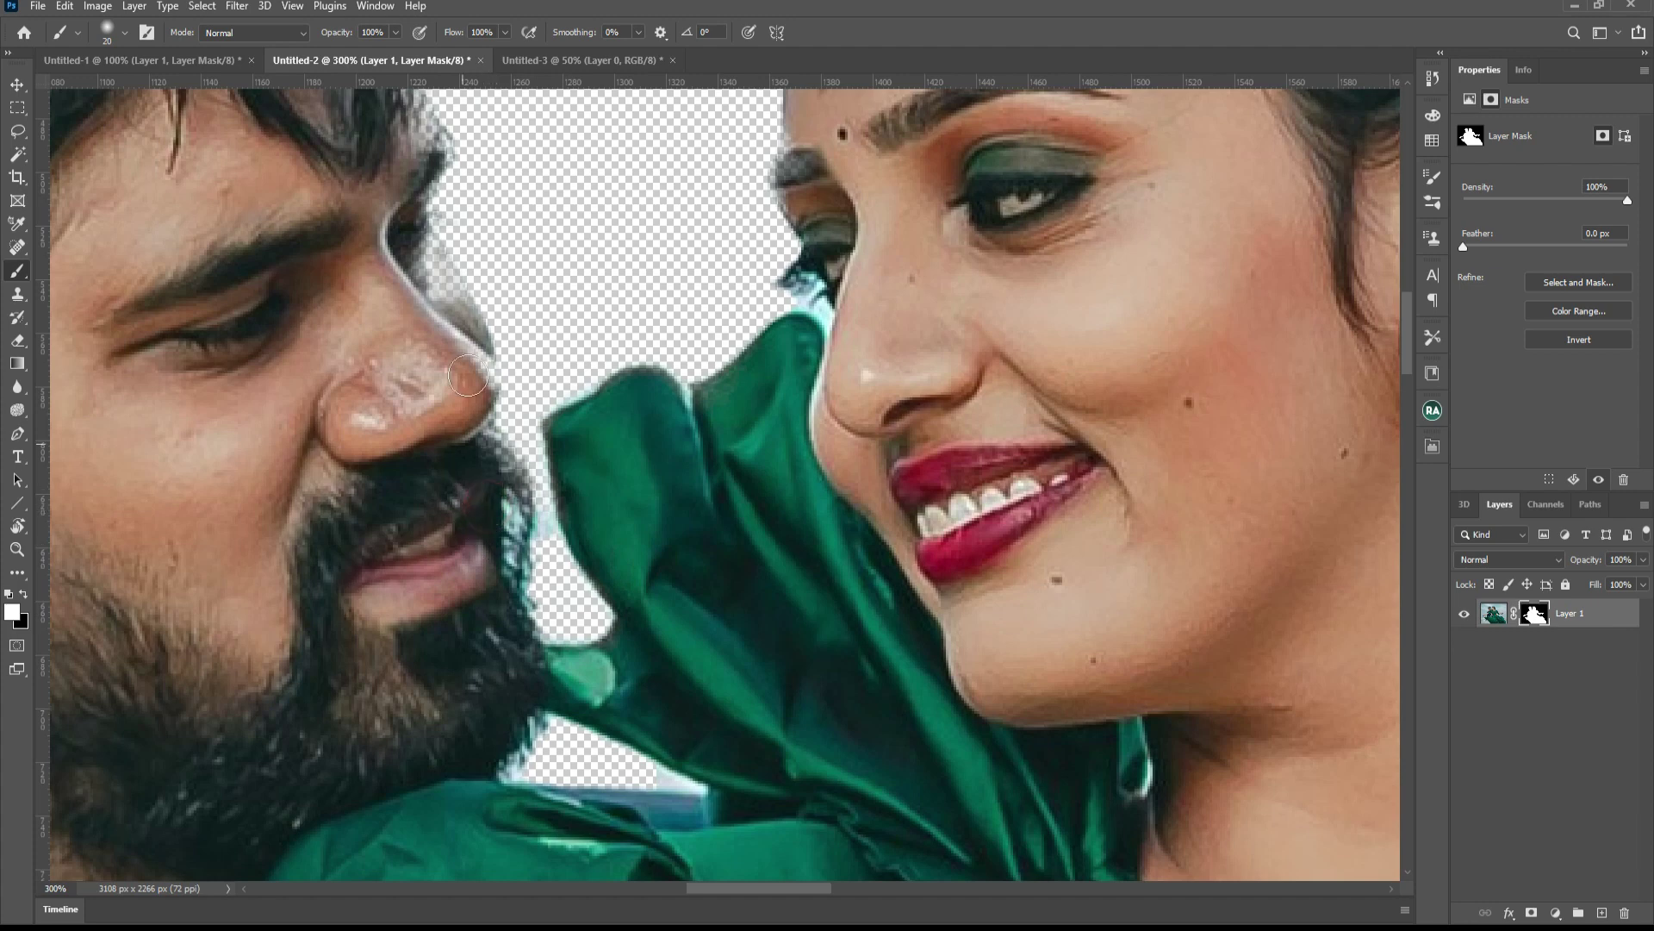
- Pan over the foreheads and hair, then zoom back out to 100%
drag(397, 227, 427, 337)
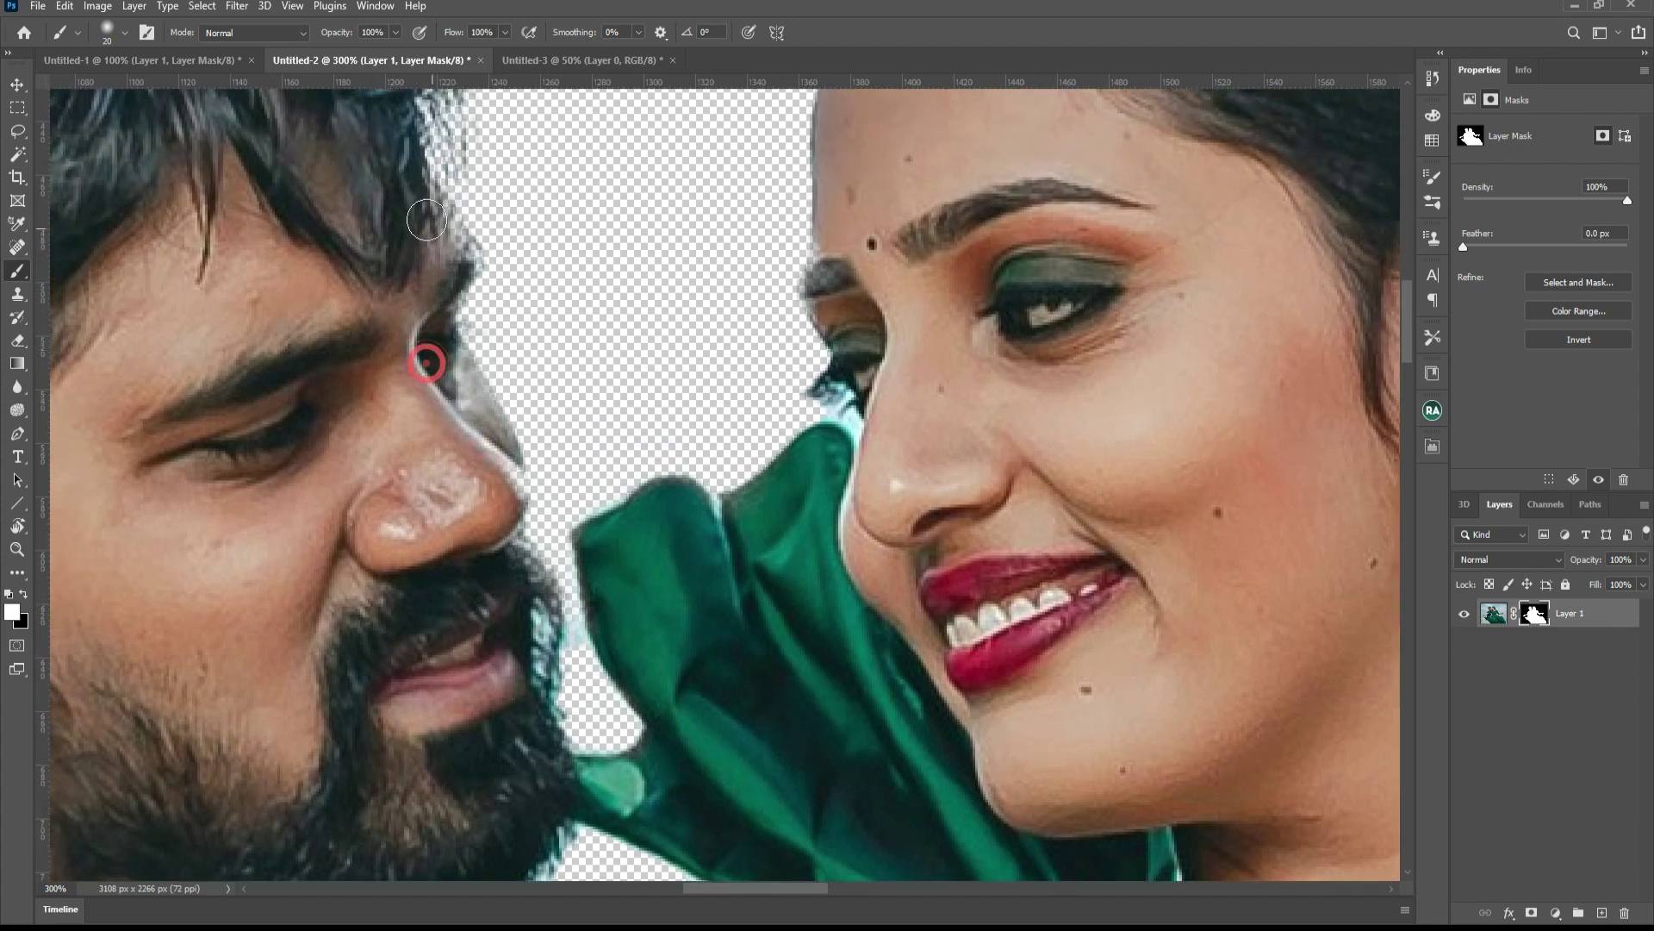
drag(393, 197, 462, 445)
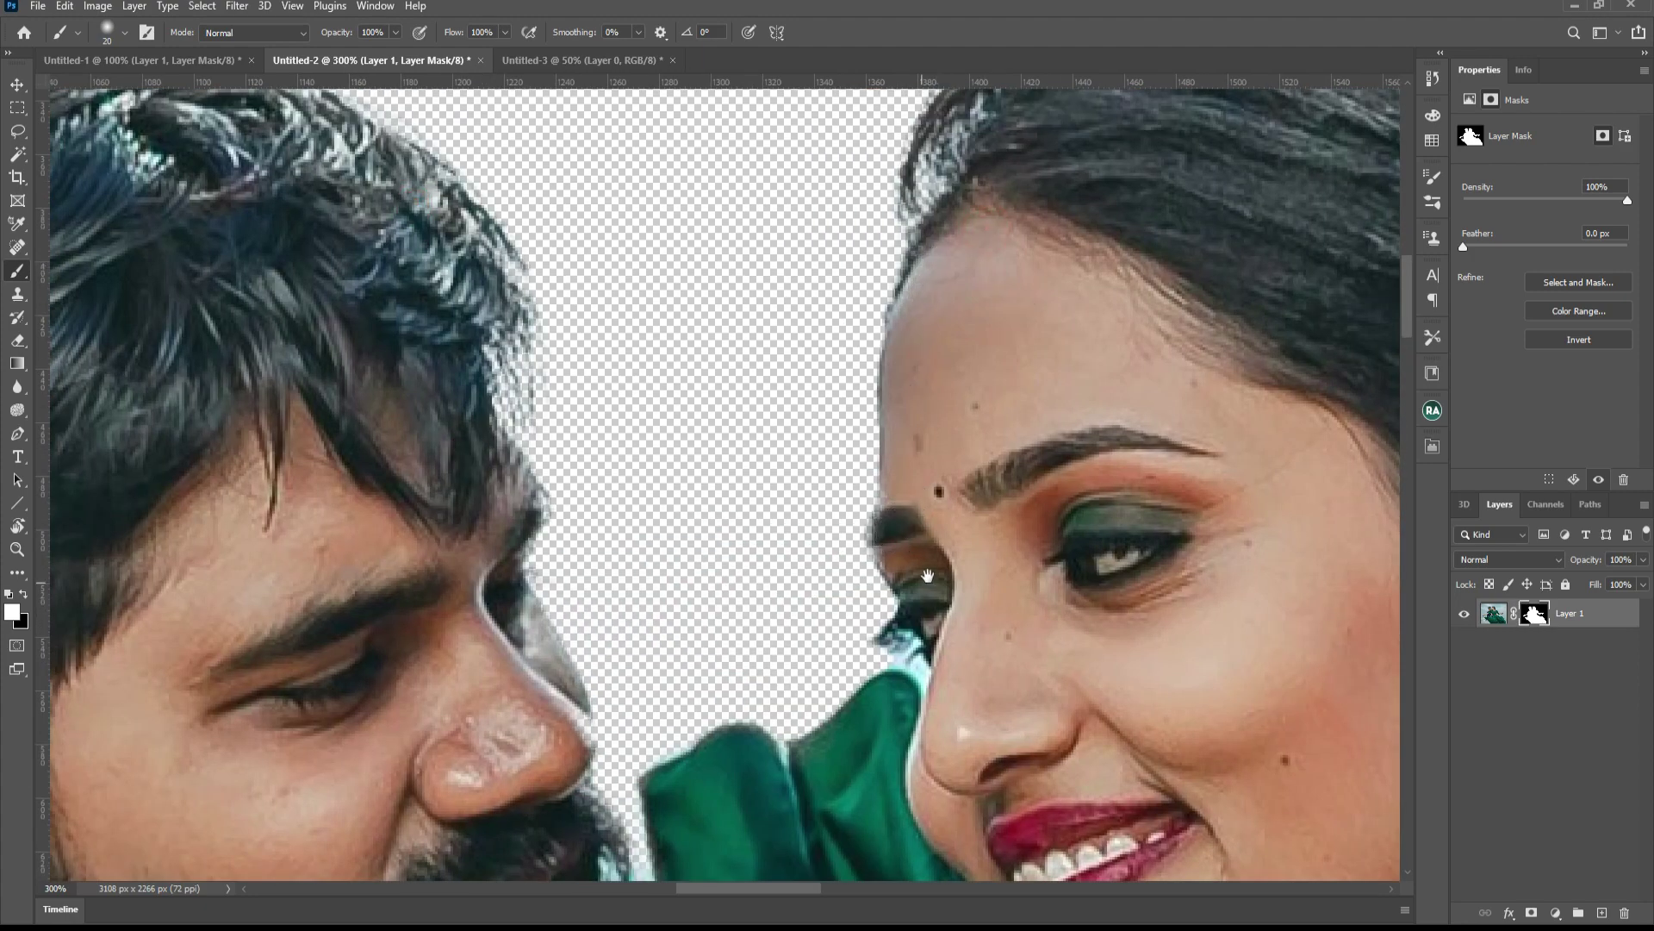
scroll(906, 482, down, 2)
scroll(903, 455, down, 5)
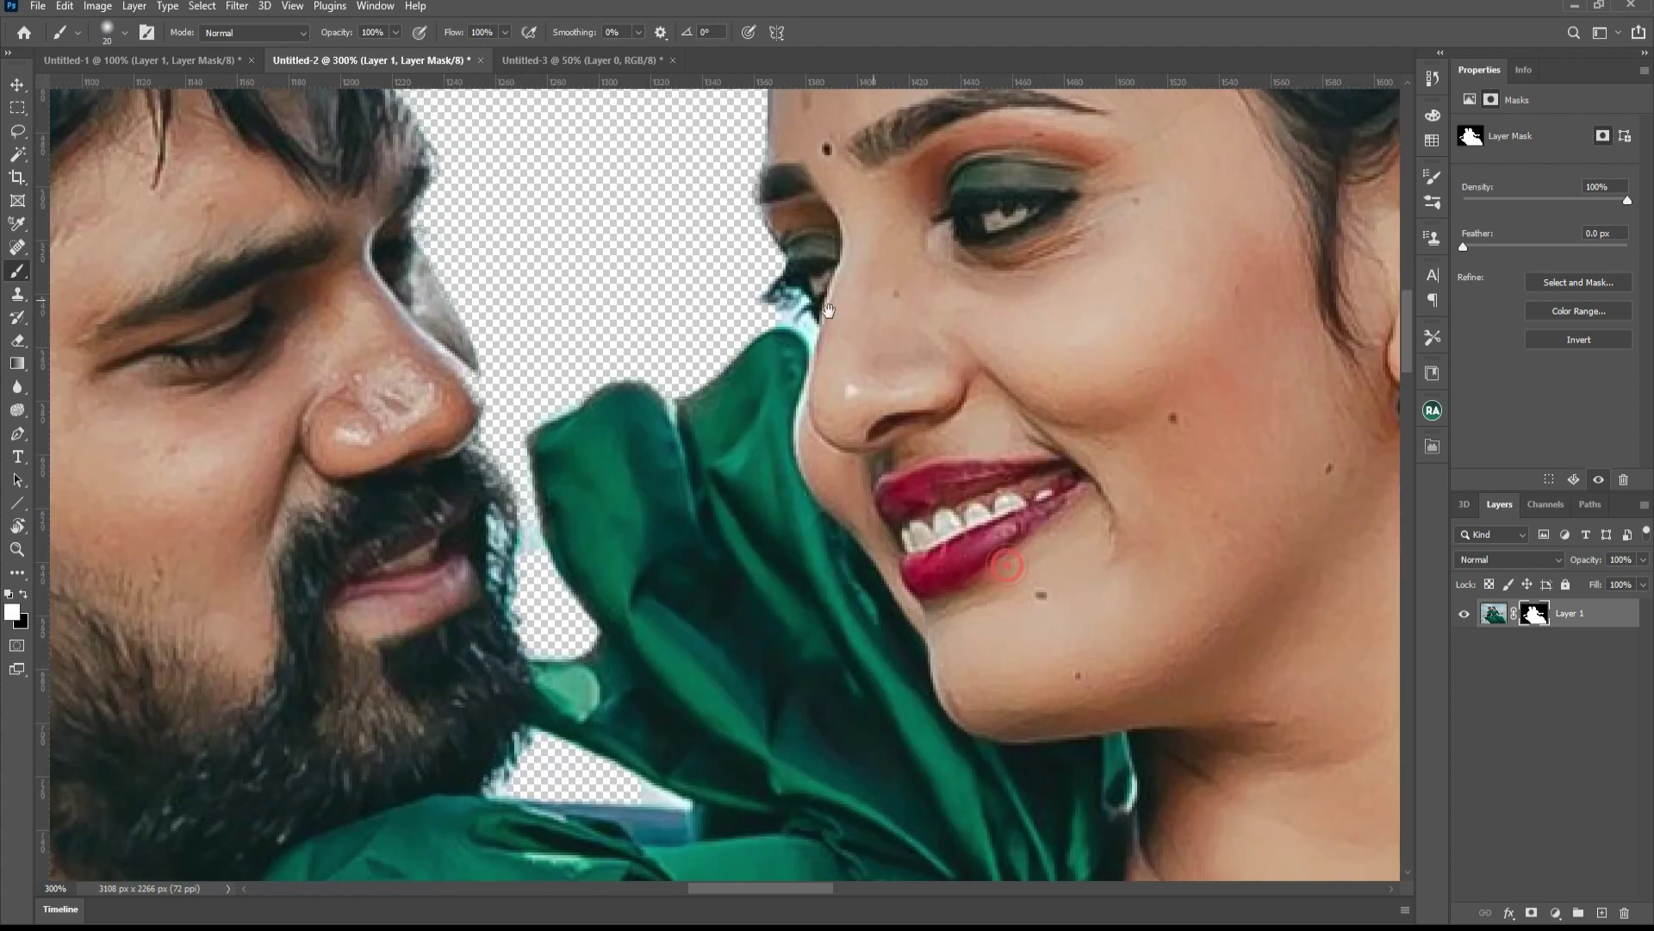
scroll(761, 549, down, 1)
scroll(767, 552, down, 5)
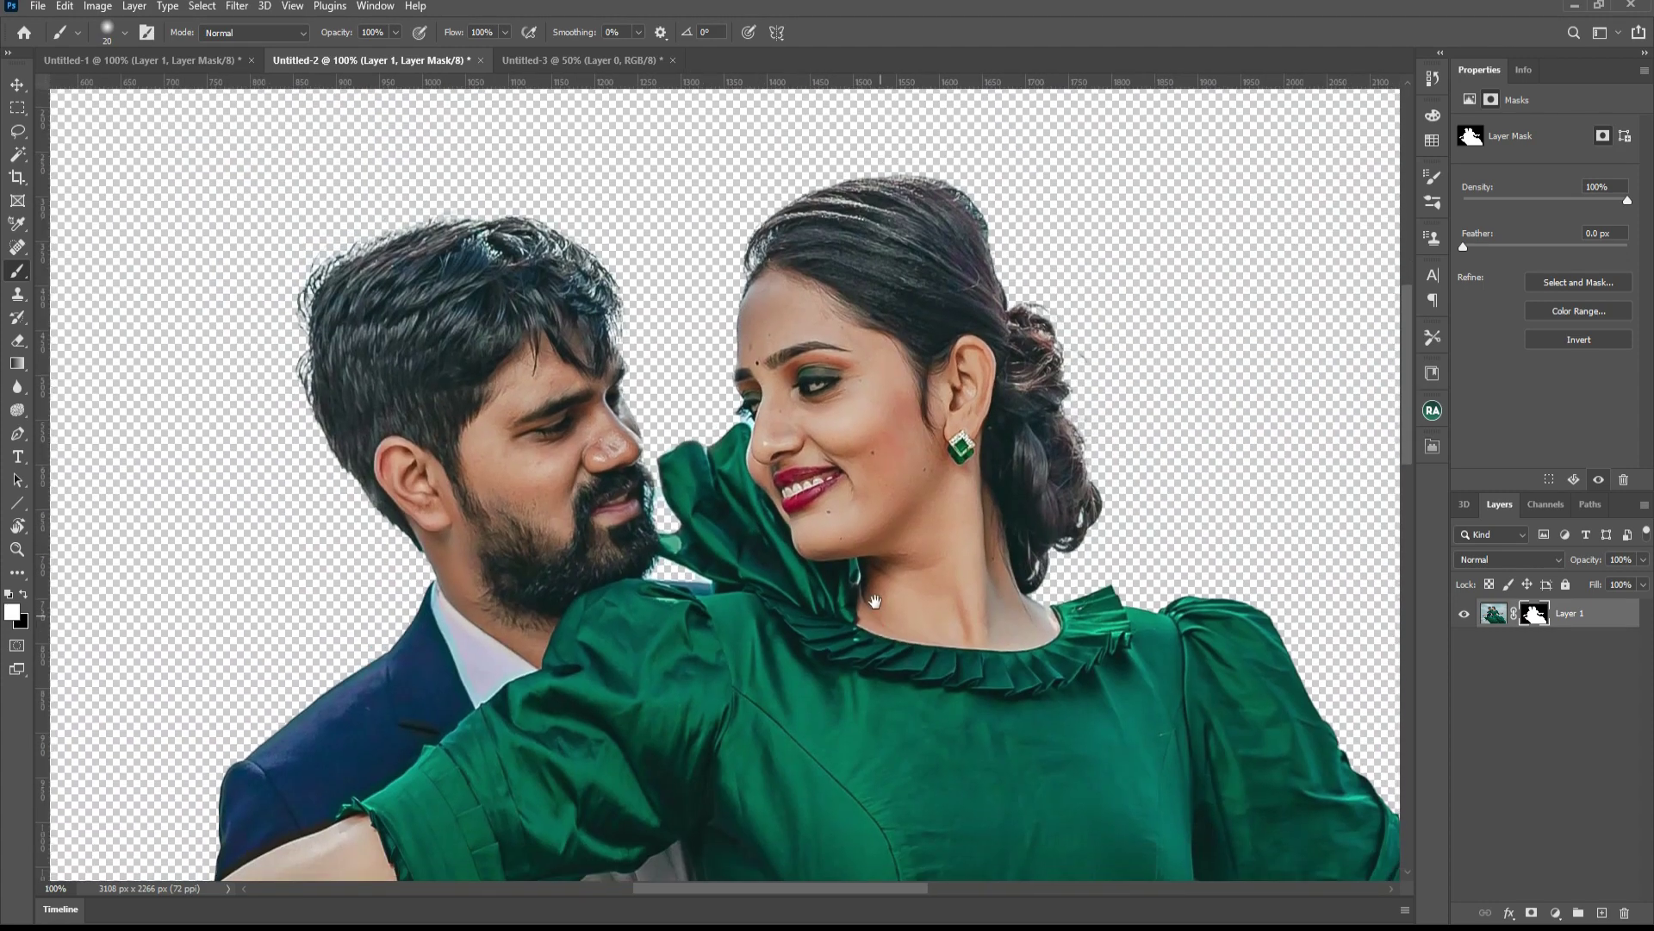
- Pan along the hands and skirt edge to the man's jacket under the arm
scroll(741, 577, down, 1)
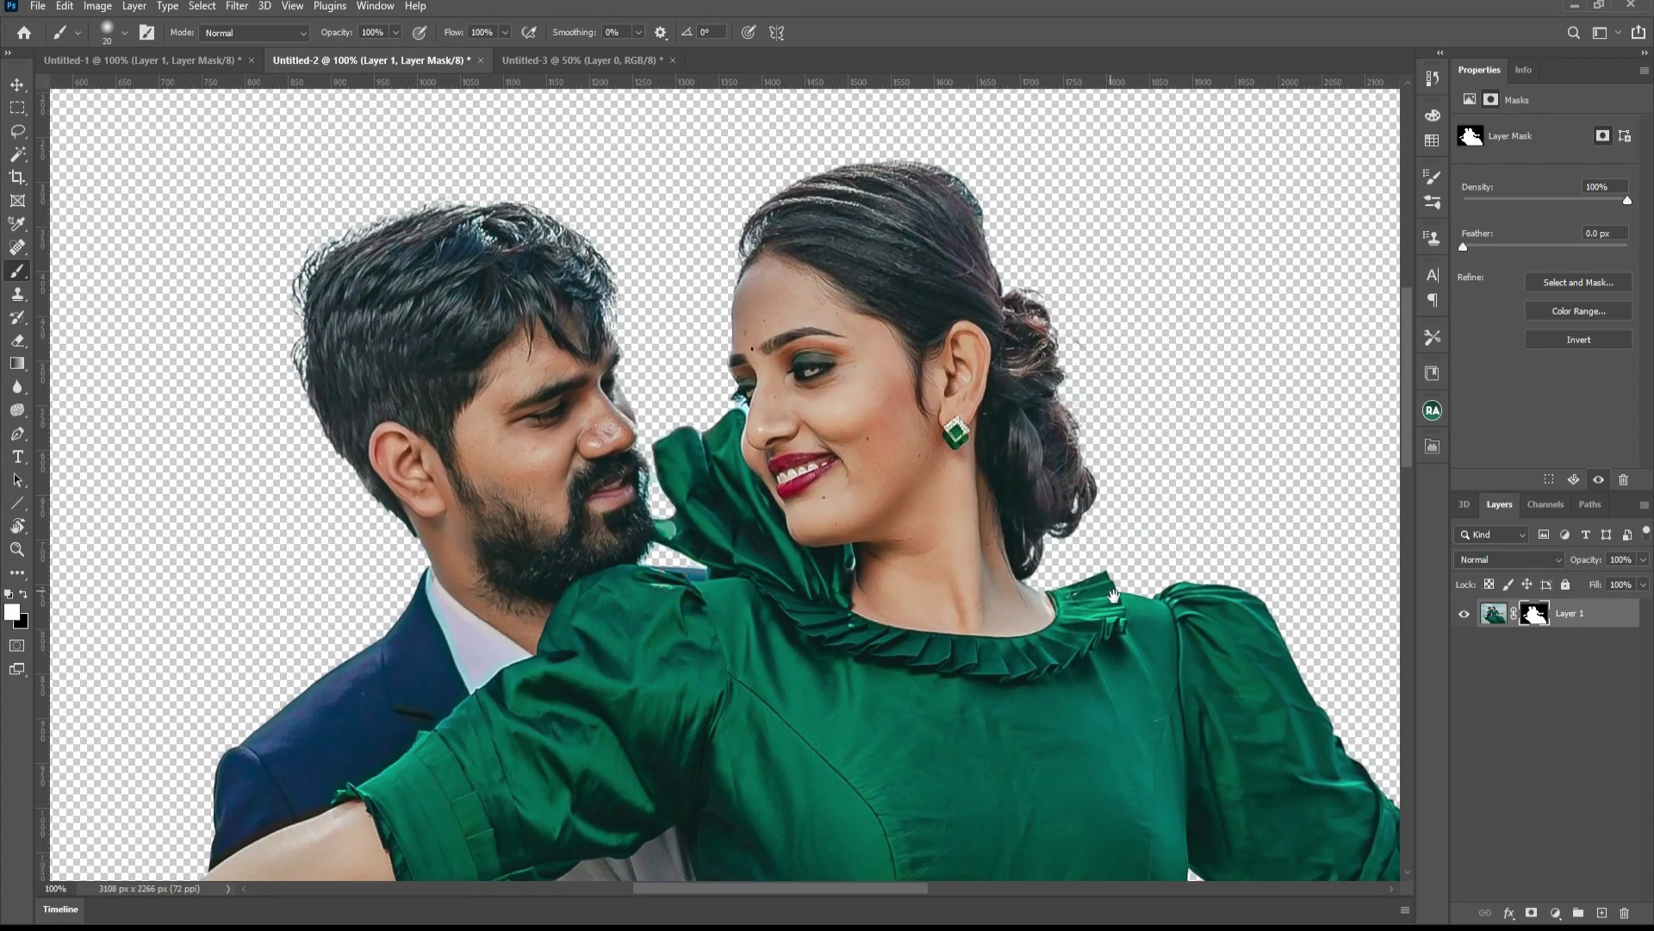
mouse_move(586, 775)
mouse_down()
mouse_move(635, 483)
mouse_move(625, 321)
mouse_move(277, 572)
mouse_up()
drag(1348, 546, 572, 546)
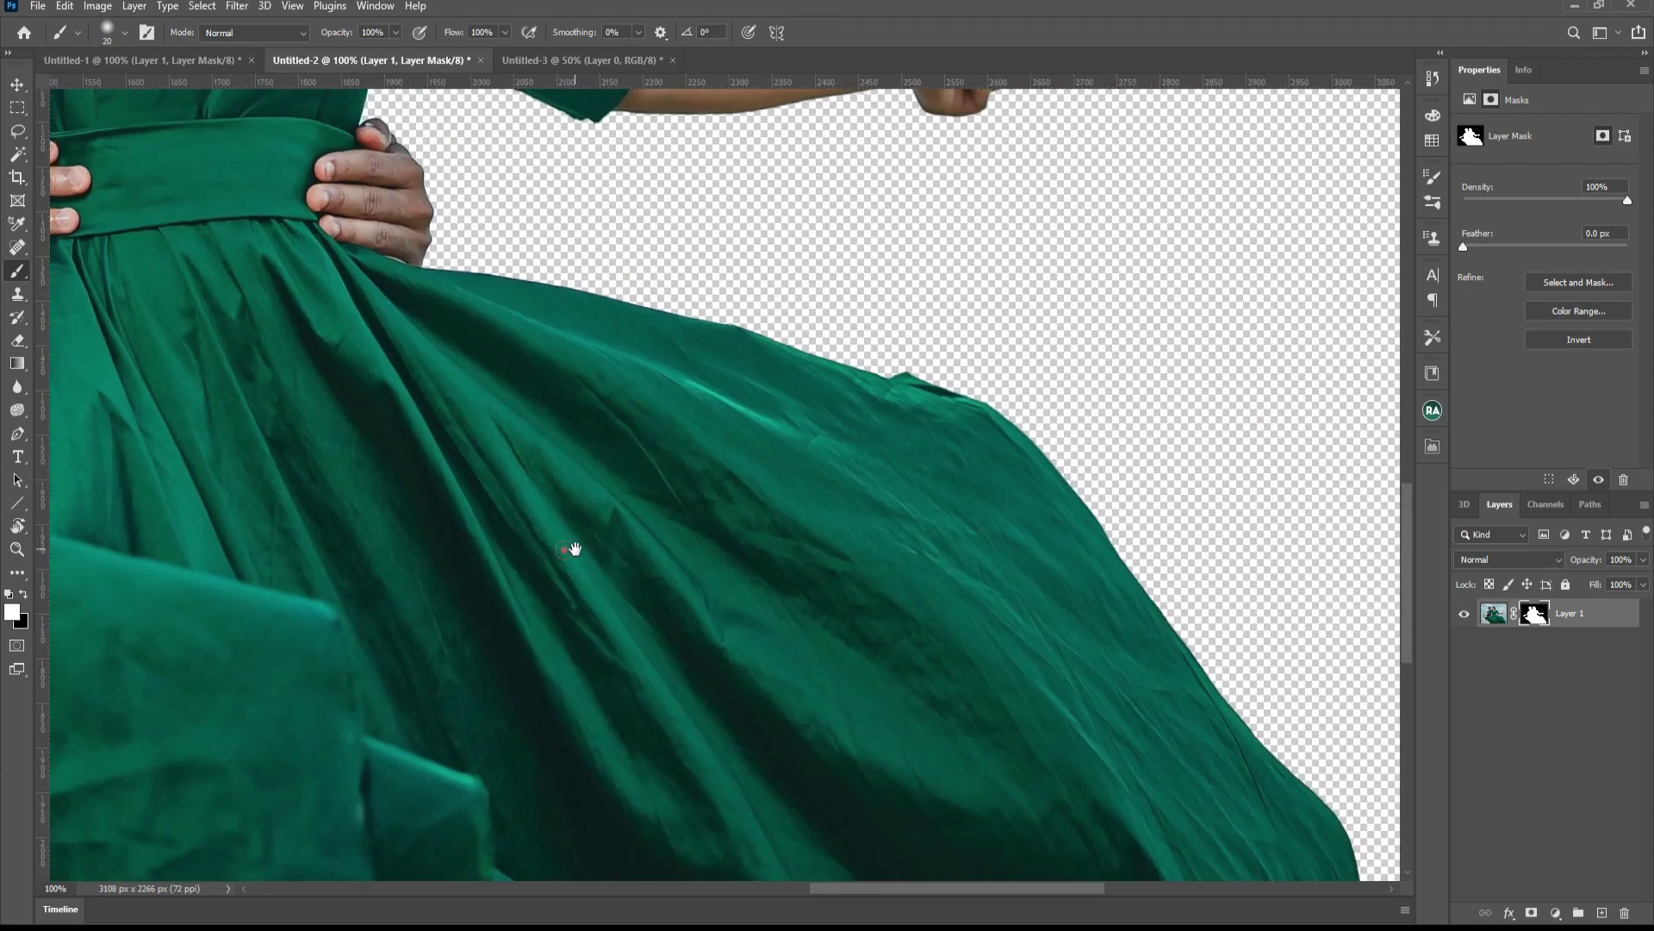
drag(805, 560, 805, 750)
drag(834, 315, 807, 650)
scroll(986, 691, down, 6)
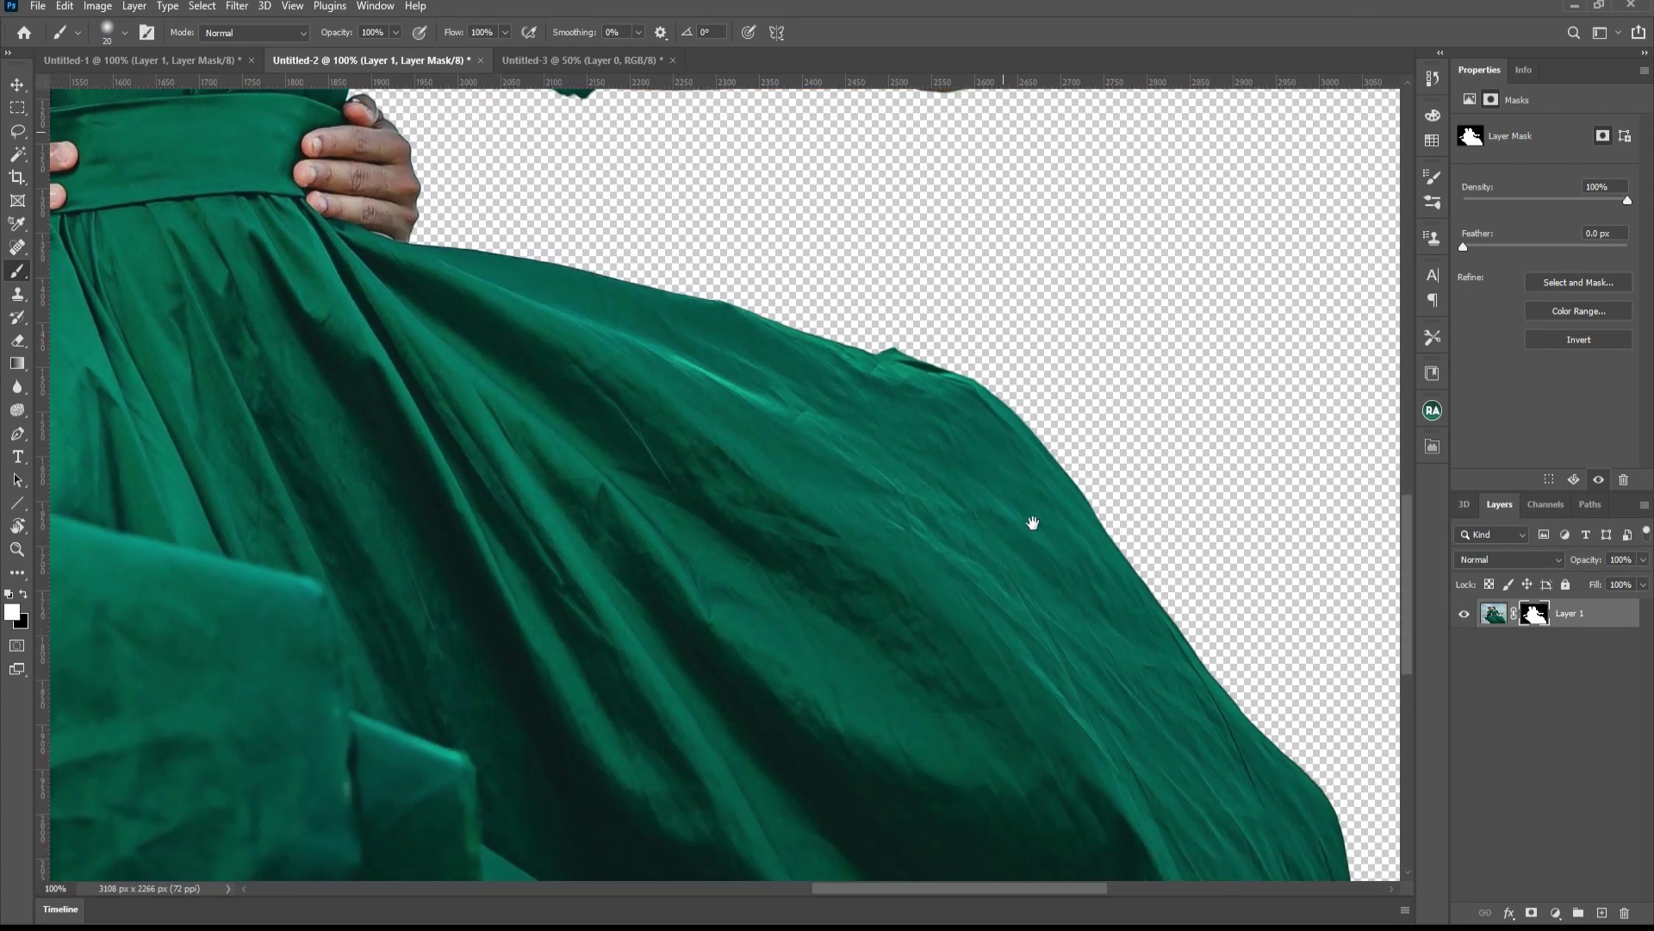
scroll(1031, 525, down, 1)
scroll(1138, 510, down, 2)
mouse_move(538, 455)
mouse_down()
mouse_move(849, 584)
mouse_move(719, 455)
mouse_up()
drag(341, 594, 931, 628)
scroll(879, 631, up, 3)
scroll(956, 608, right, 5)
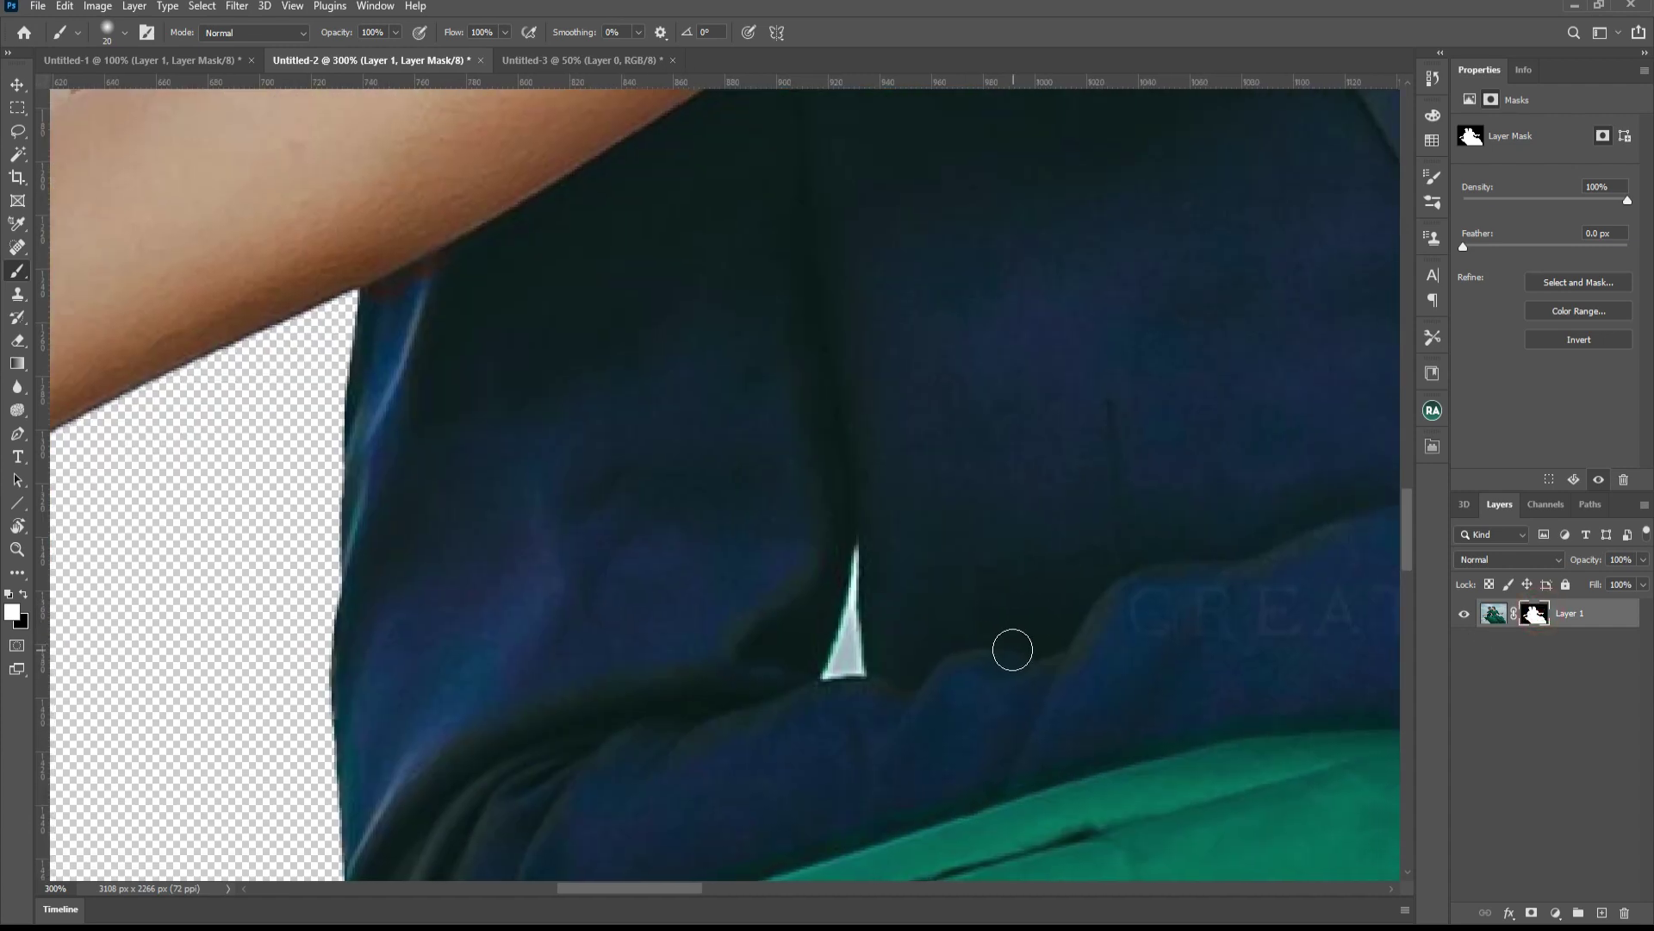
- Reset colours to black and paint out the white sliver inside the jacket with a smaller brush
click(9, 595)
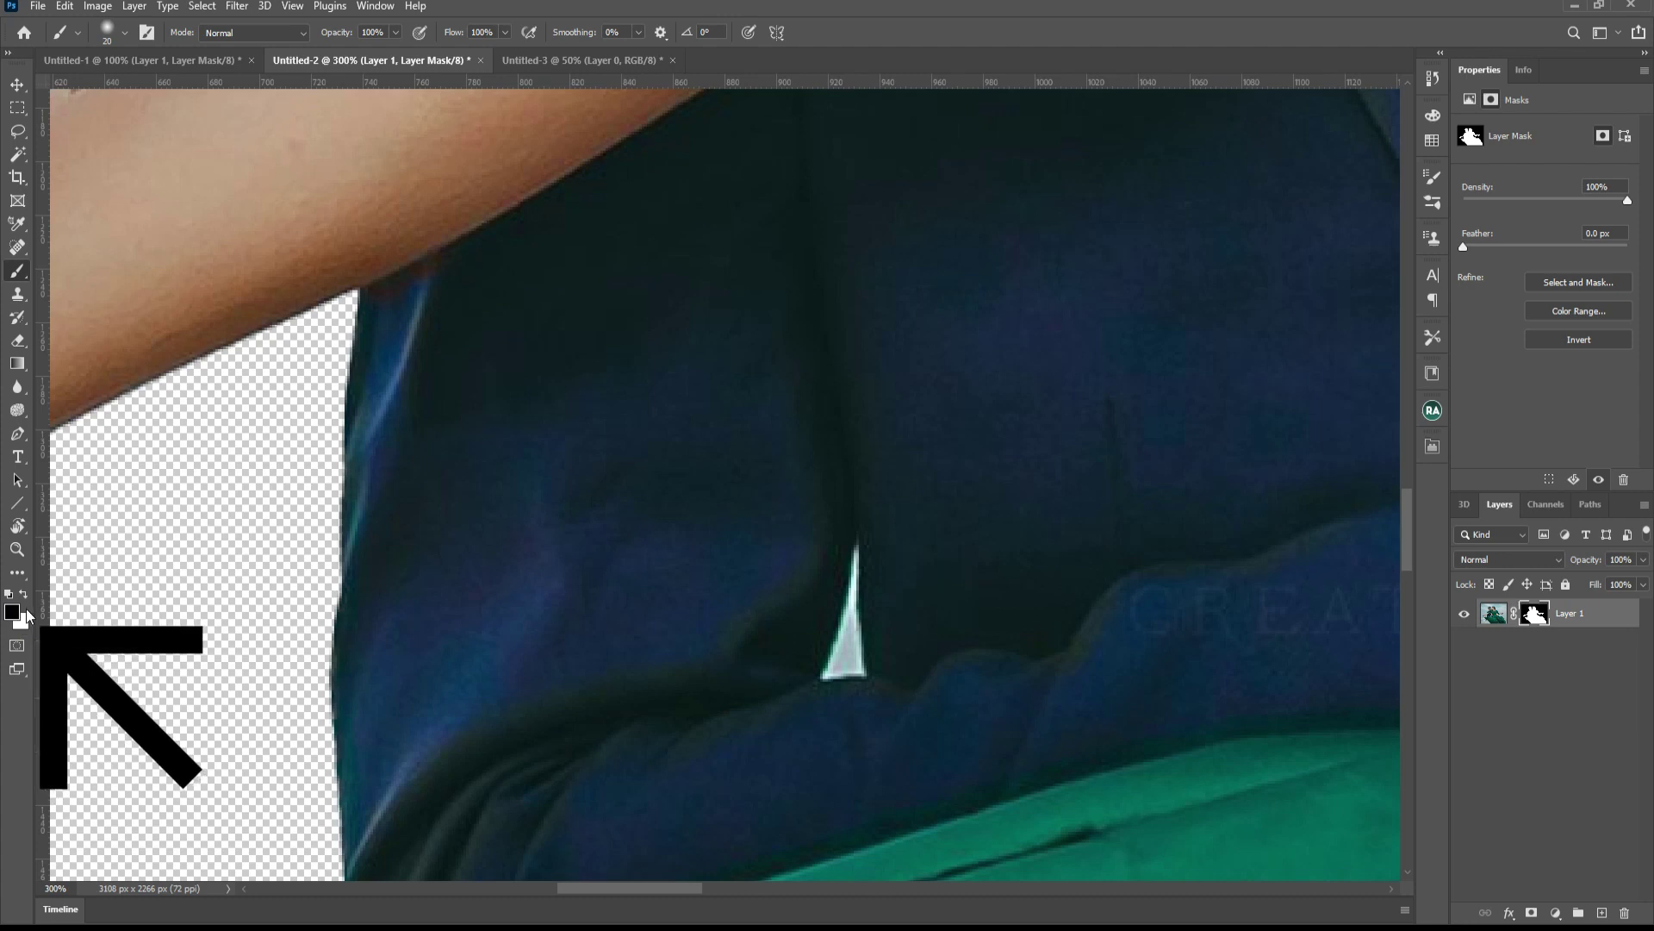
key(bracketleft)
key(bracketleft)
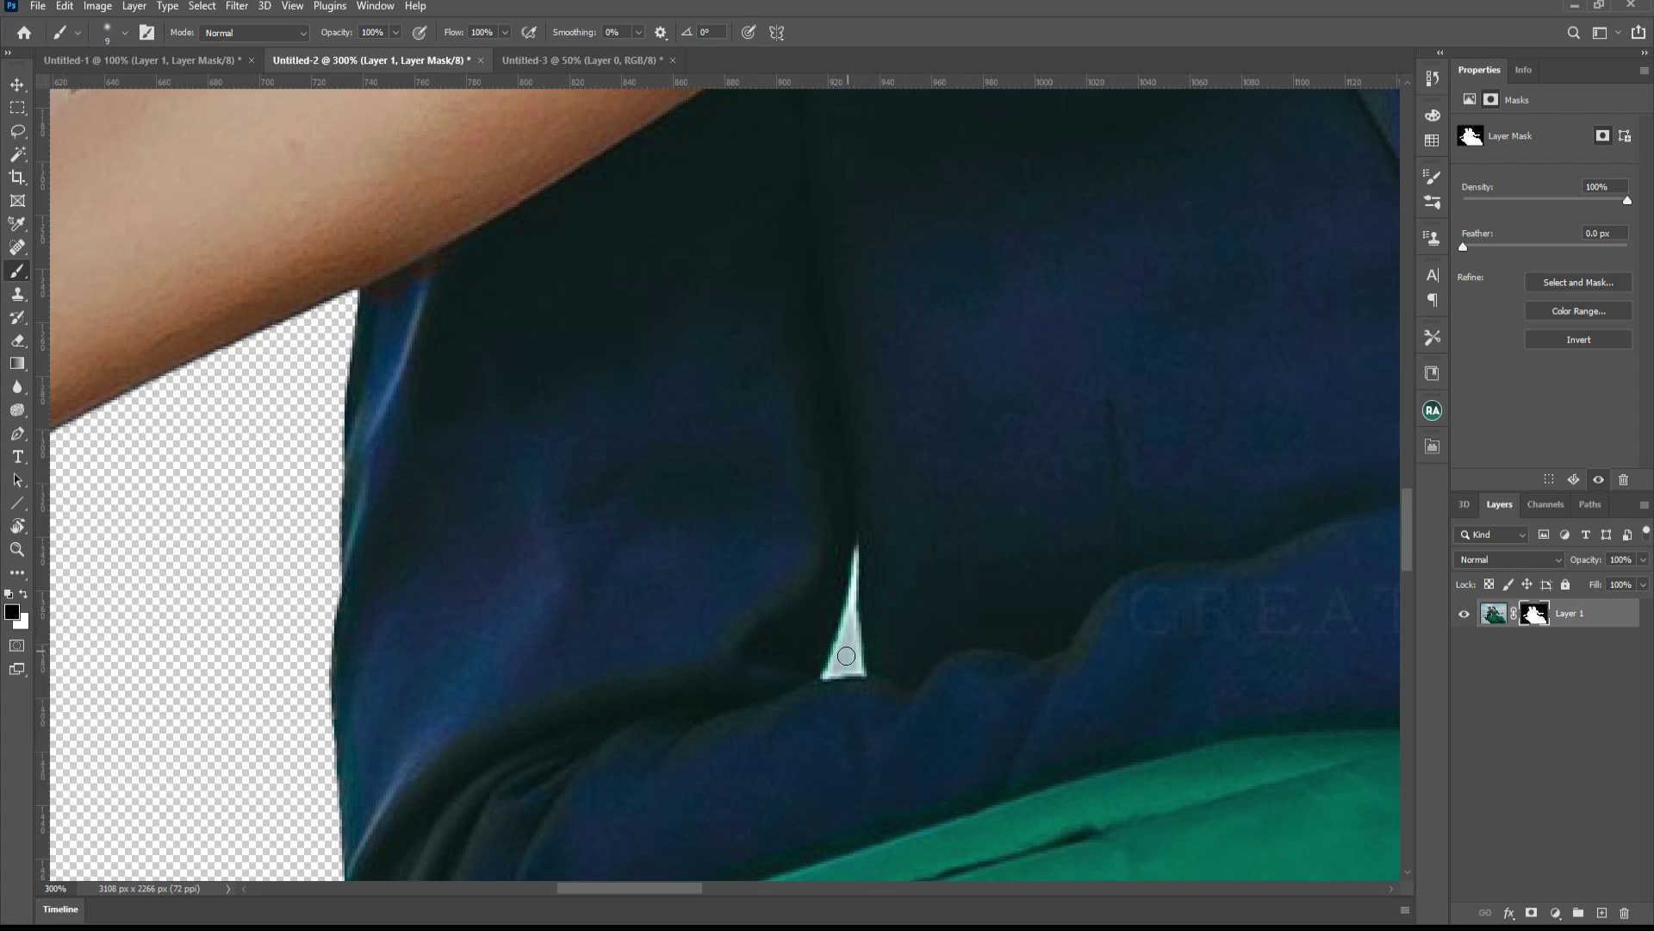
mouse_move(825, 673)
mouse_down()
mouse_move(854, 552)
mouse_move(850, 642)
mouse_up()
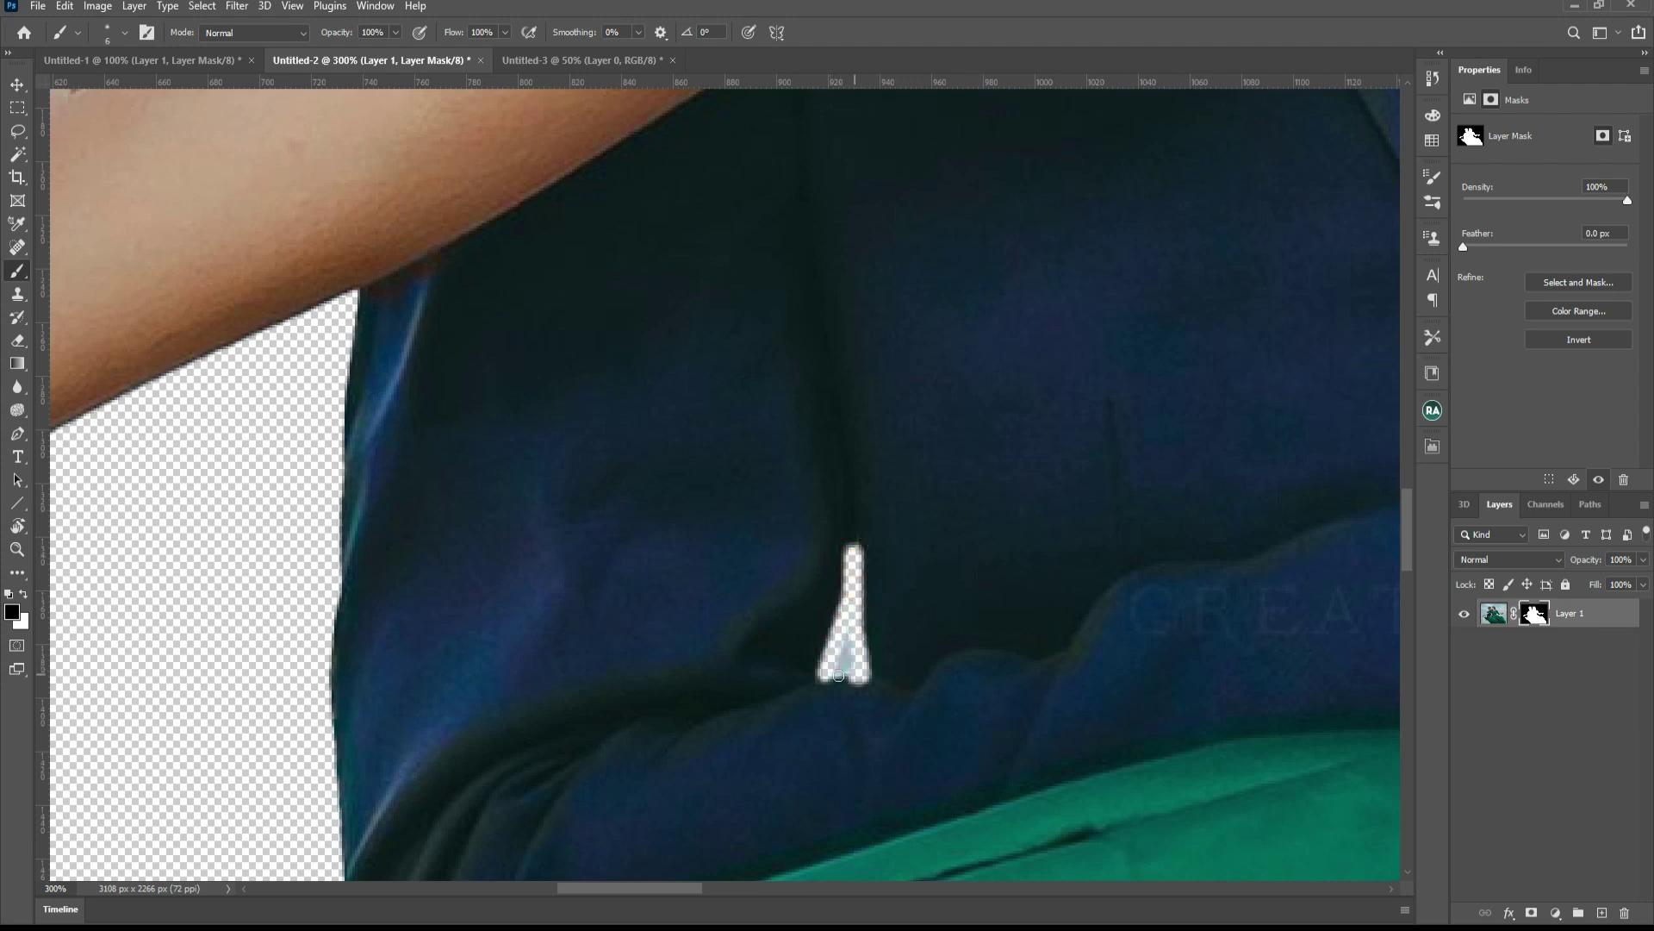
scroll(850, 609, down, 5)
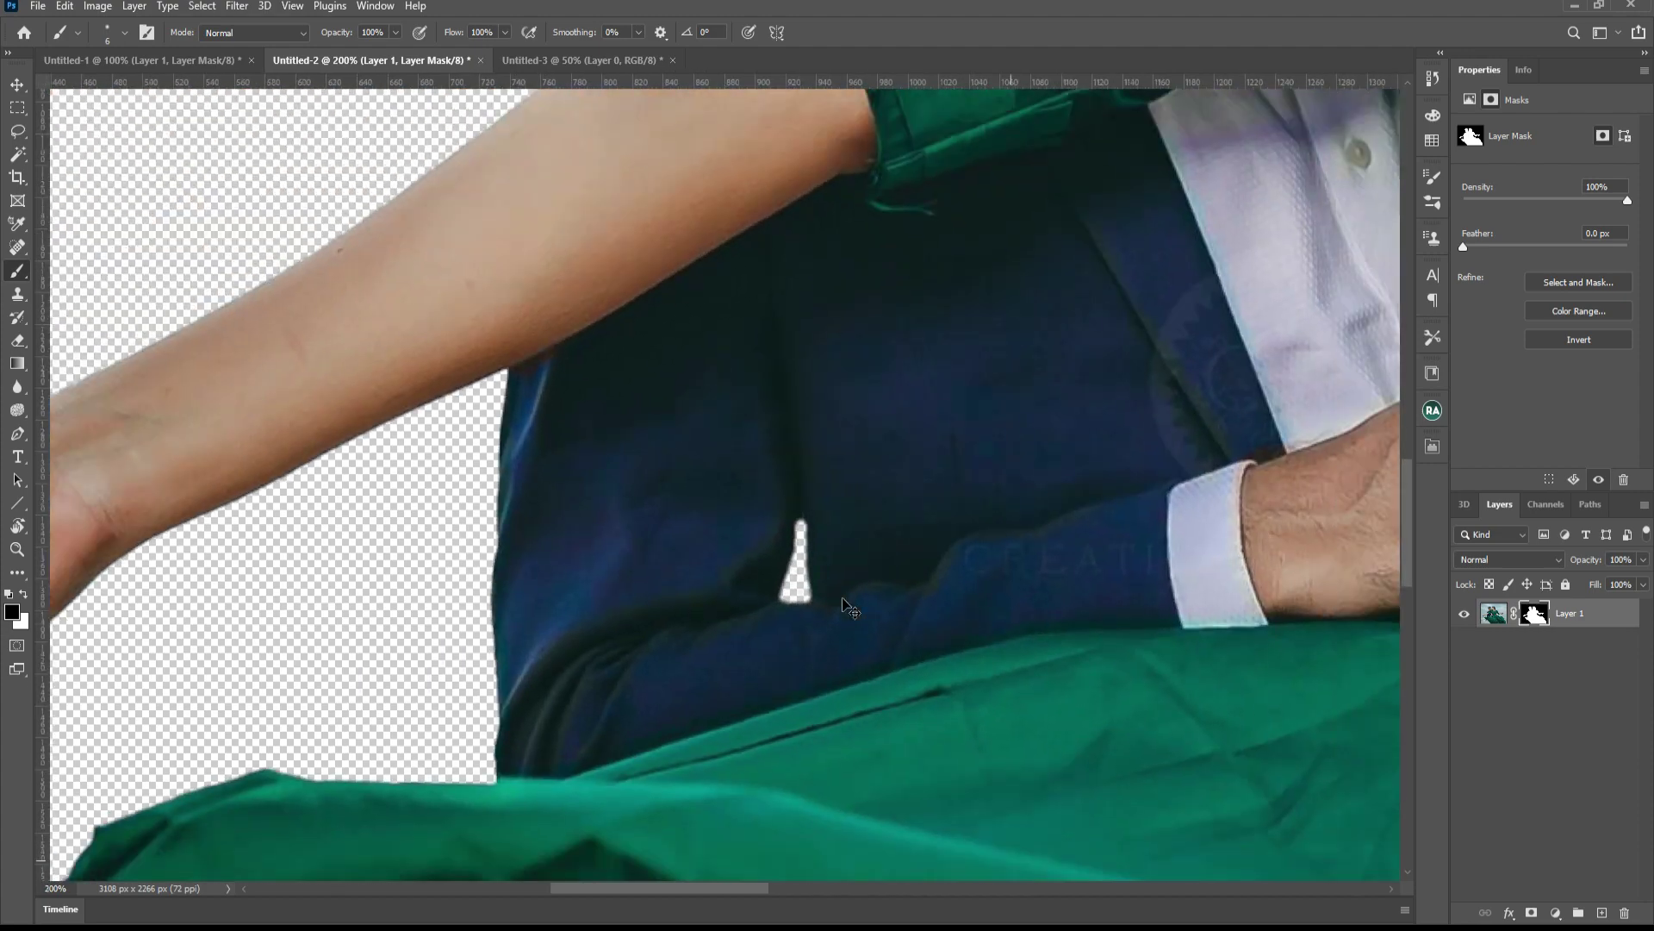
scroll(609, 579, up, 2)
scroll(609, 580, up, 2)
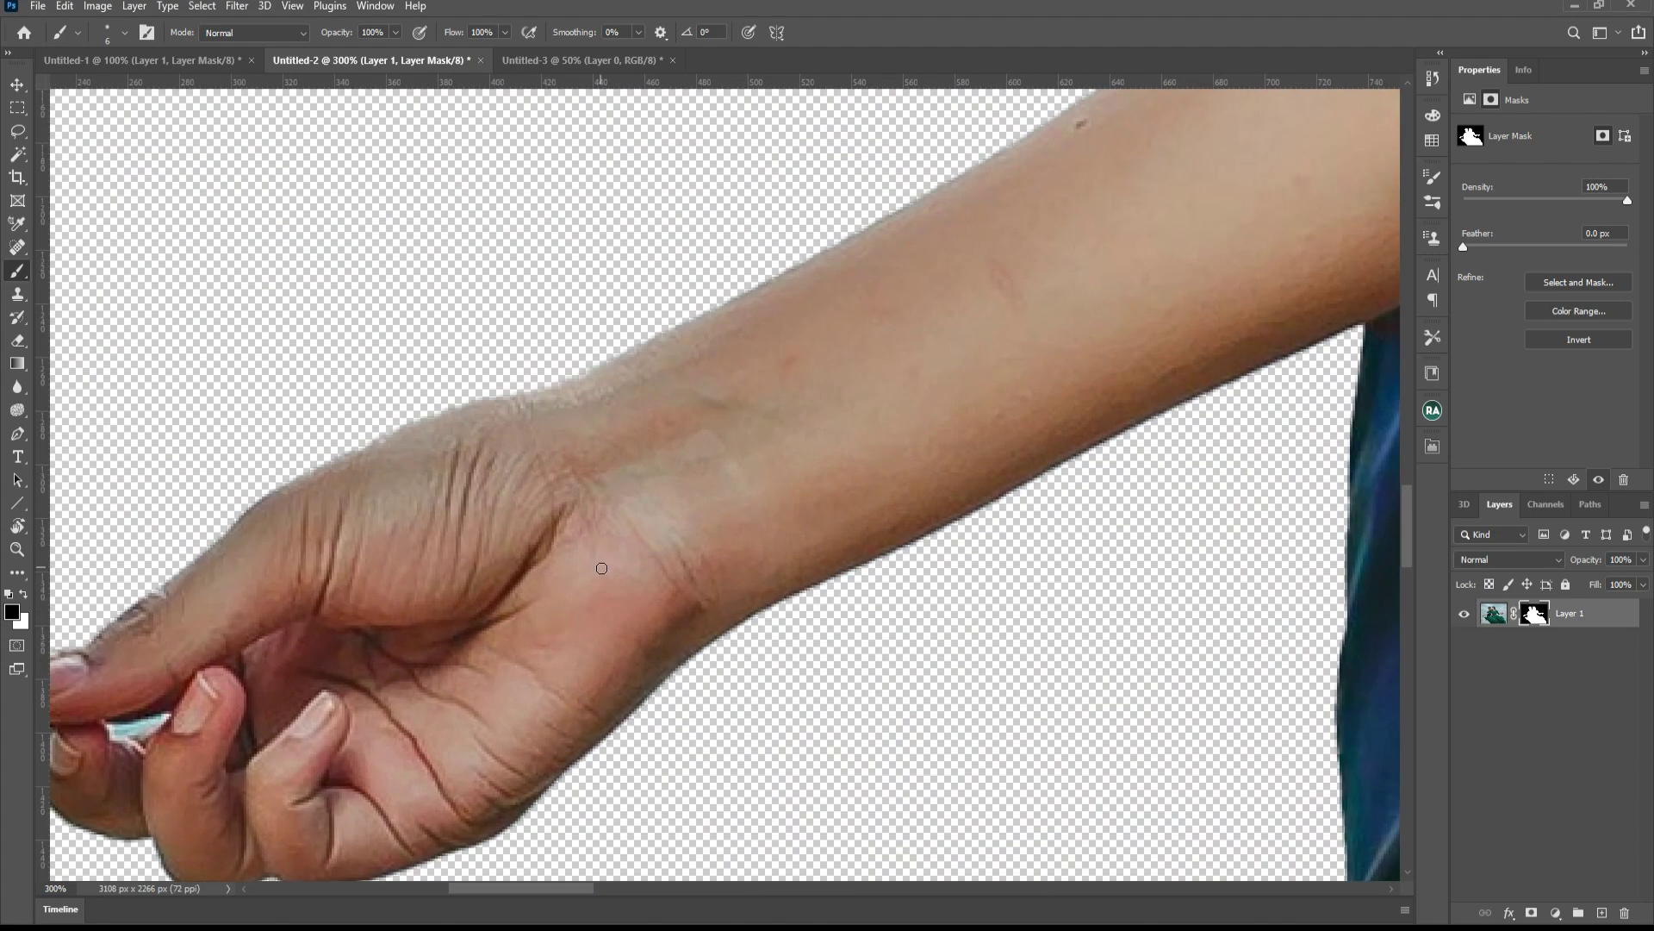
scroll(609, 580, up, 2)
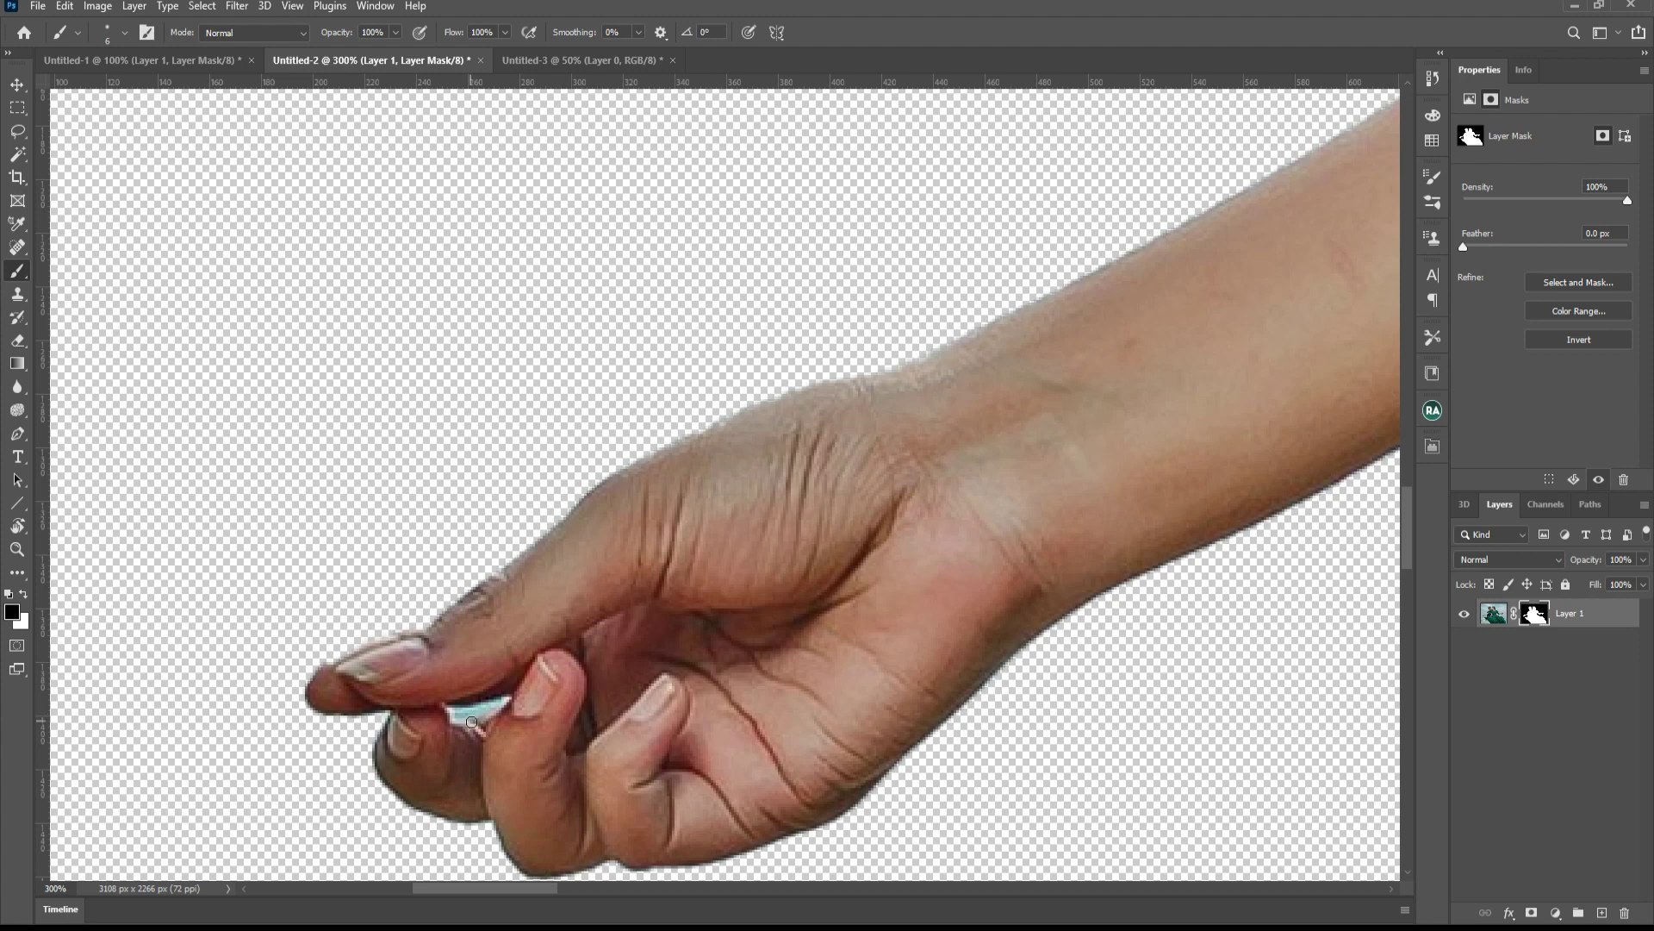
- Magic Wand the cyan sliver between the fingers, hide it on the mask, deselect and recentre
key(w)
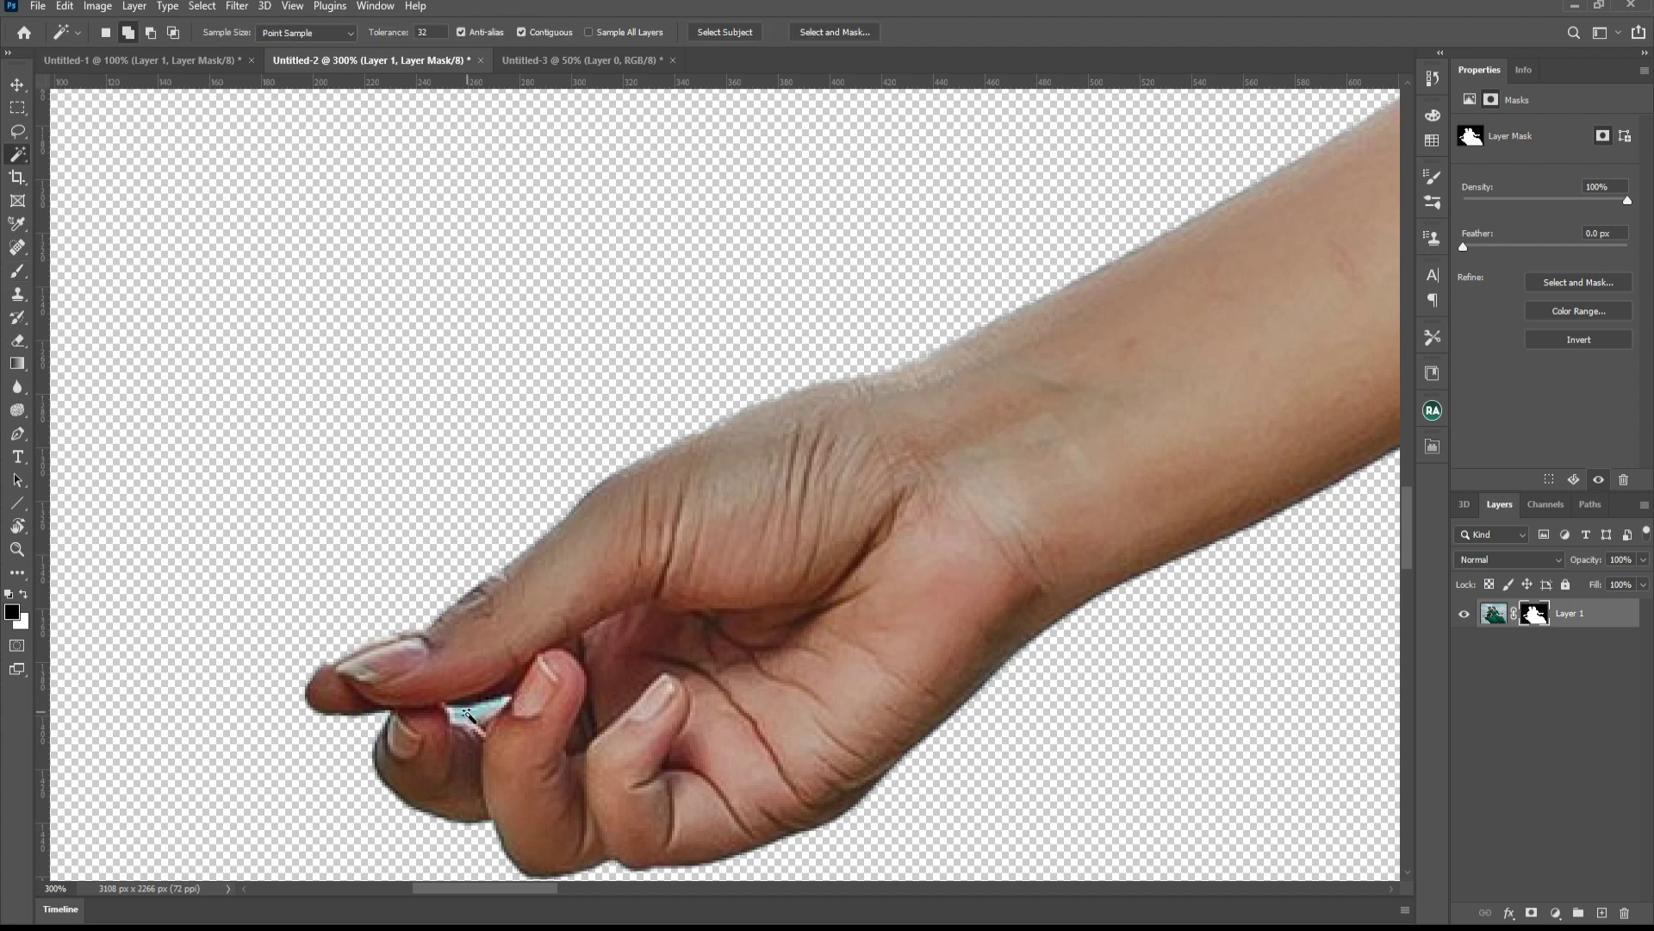
click(481, 709)
key(alt+BackSpace)
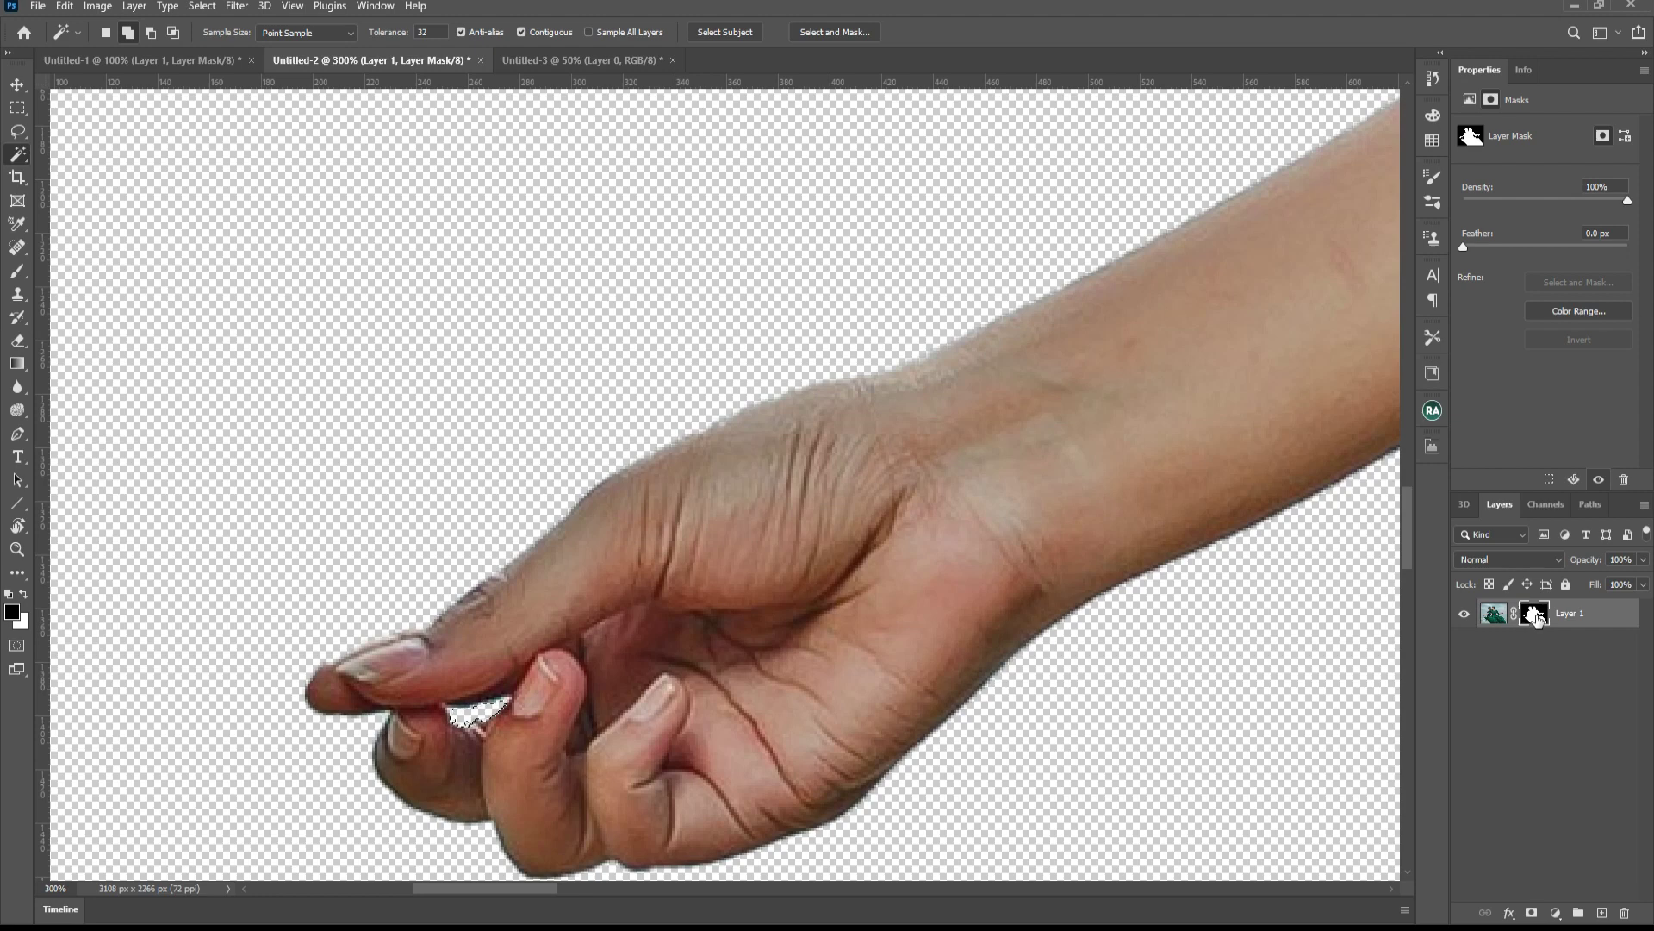
key(ctrl+d)
key(ctrl+minus)
key(ctrl+minus)
key(ctrl+minus)
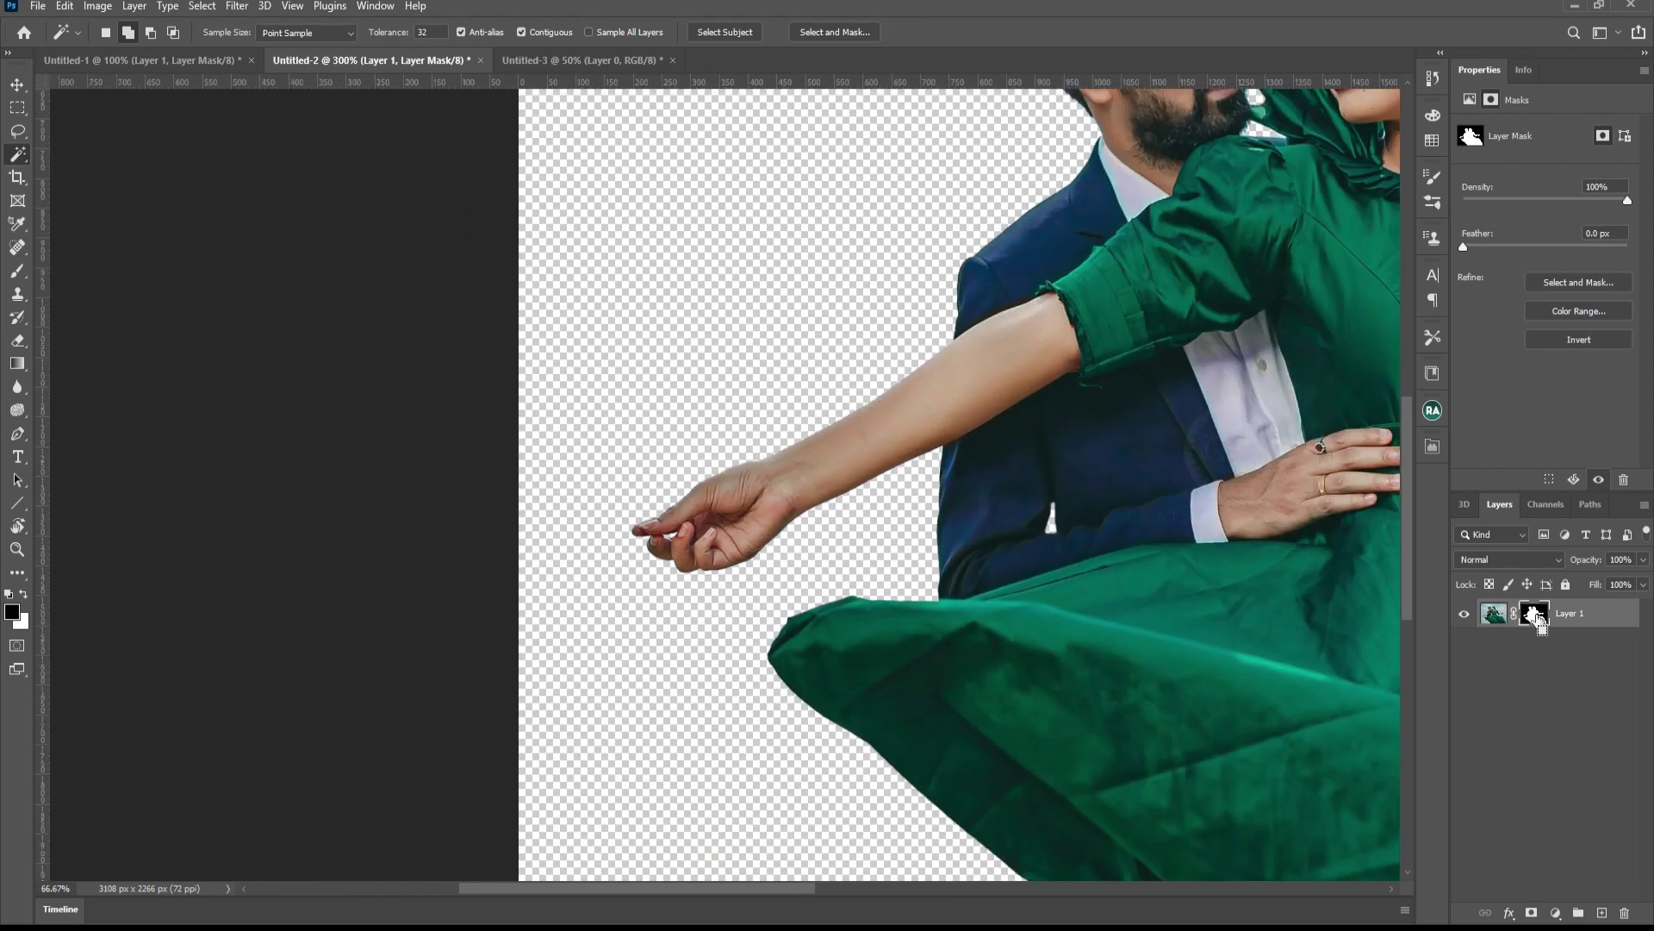
drag(1071, 478, 665, 610)
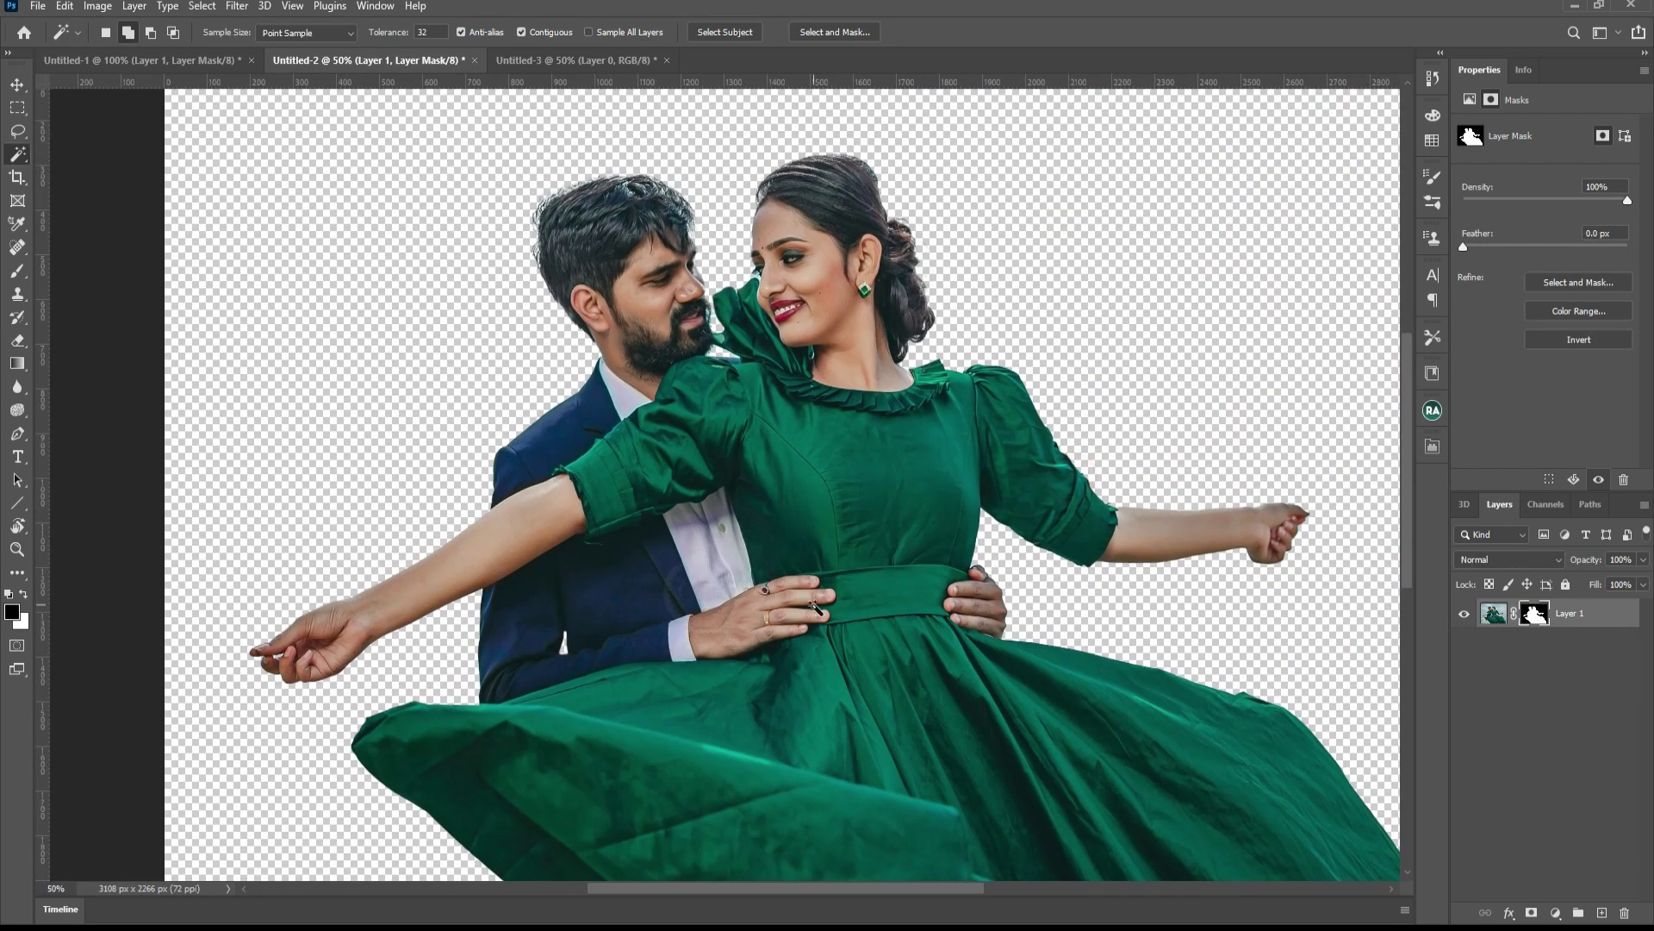
- Activate the blank 2200 x 1700 px Untitled-3 document and switch to the Essentials workspace
key(v)
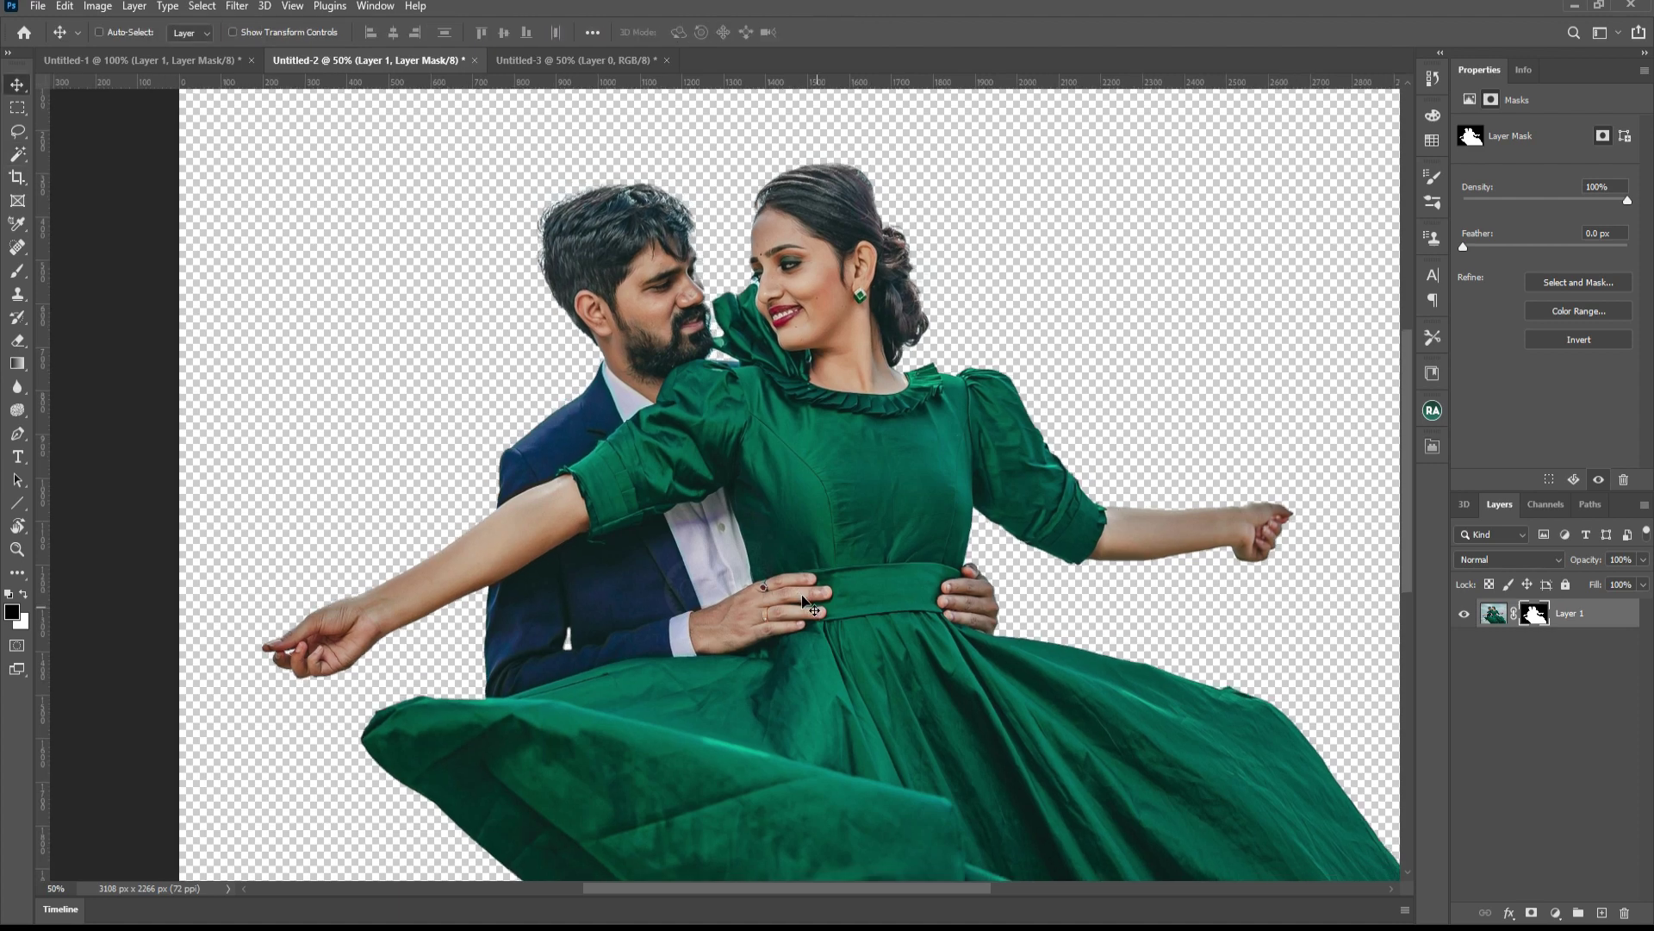
key(ctrl+minus)
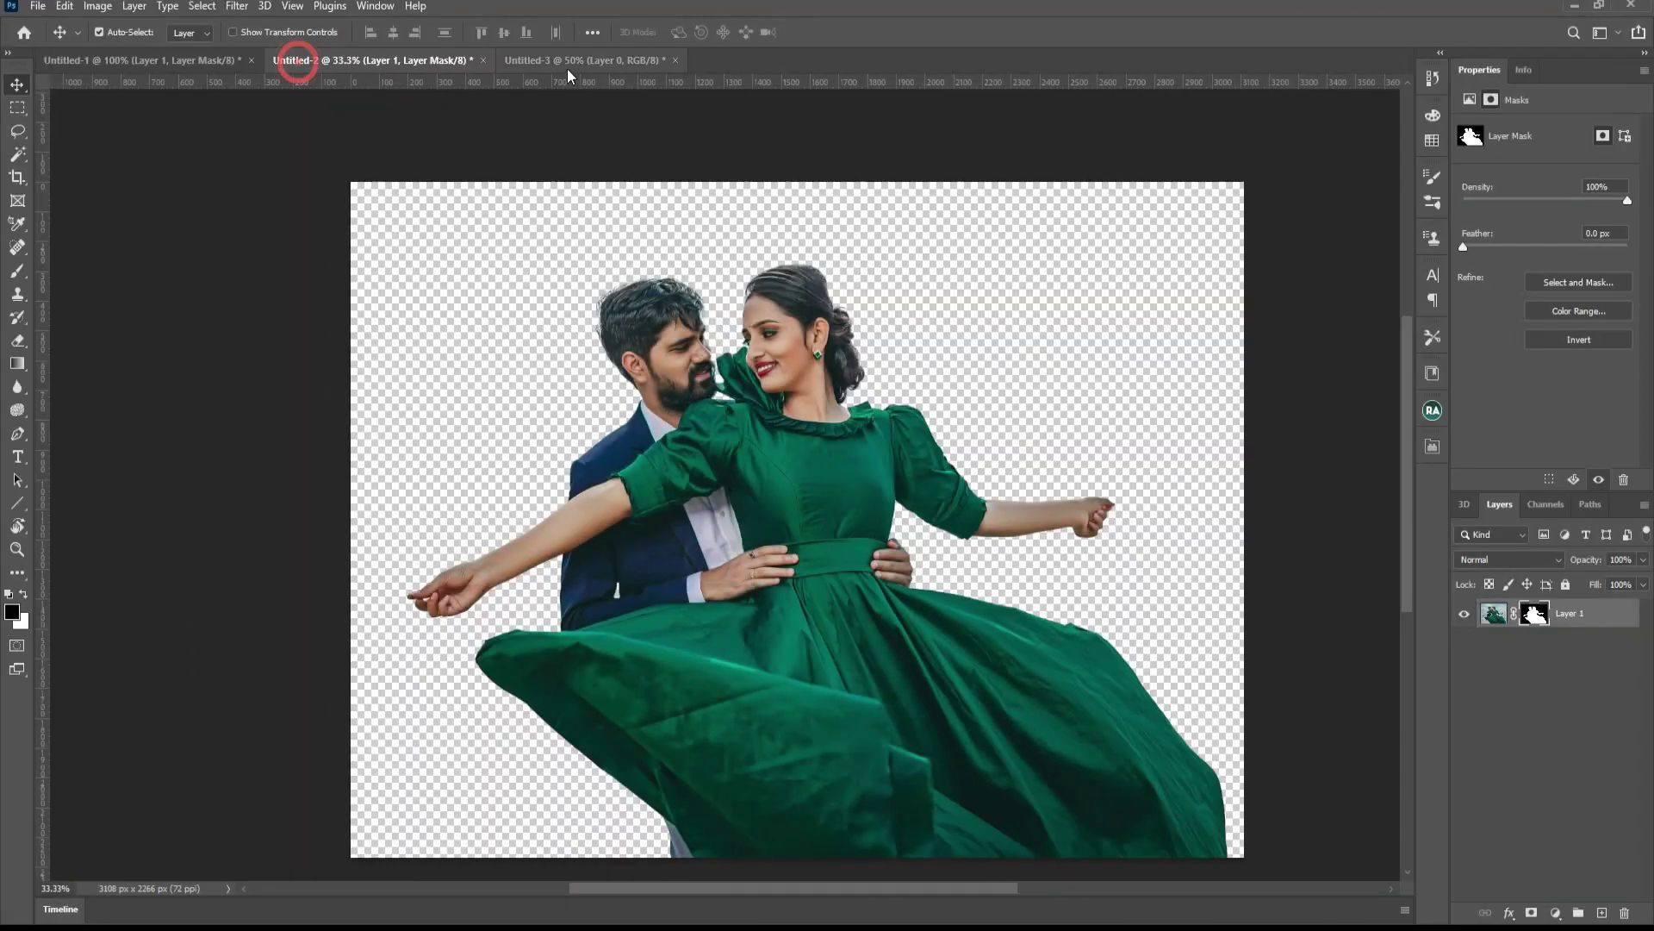
click(569, 61)
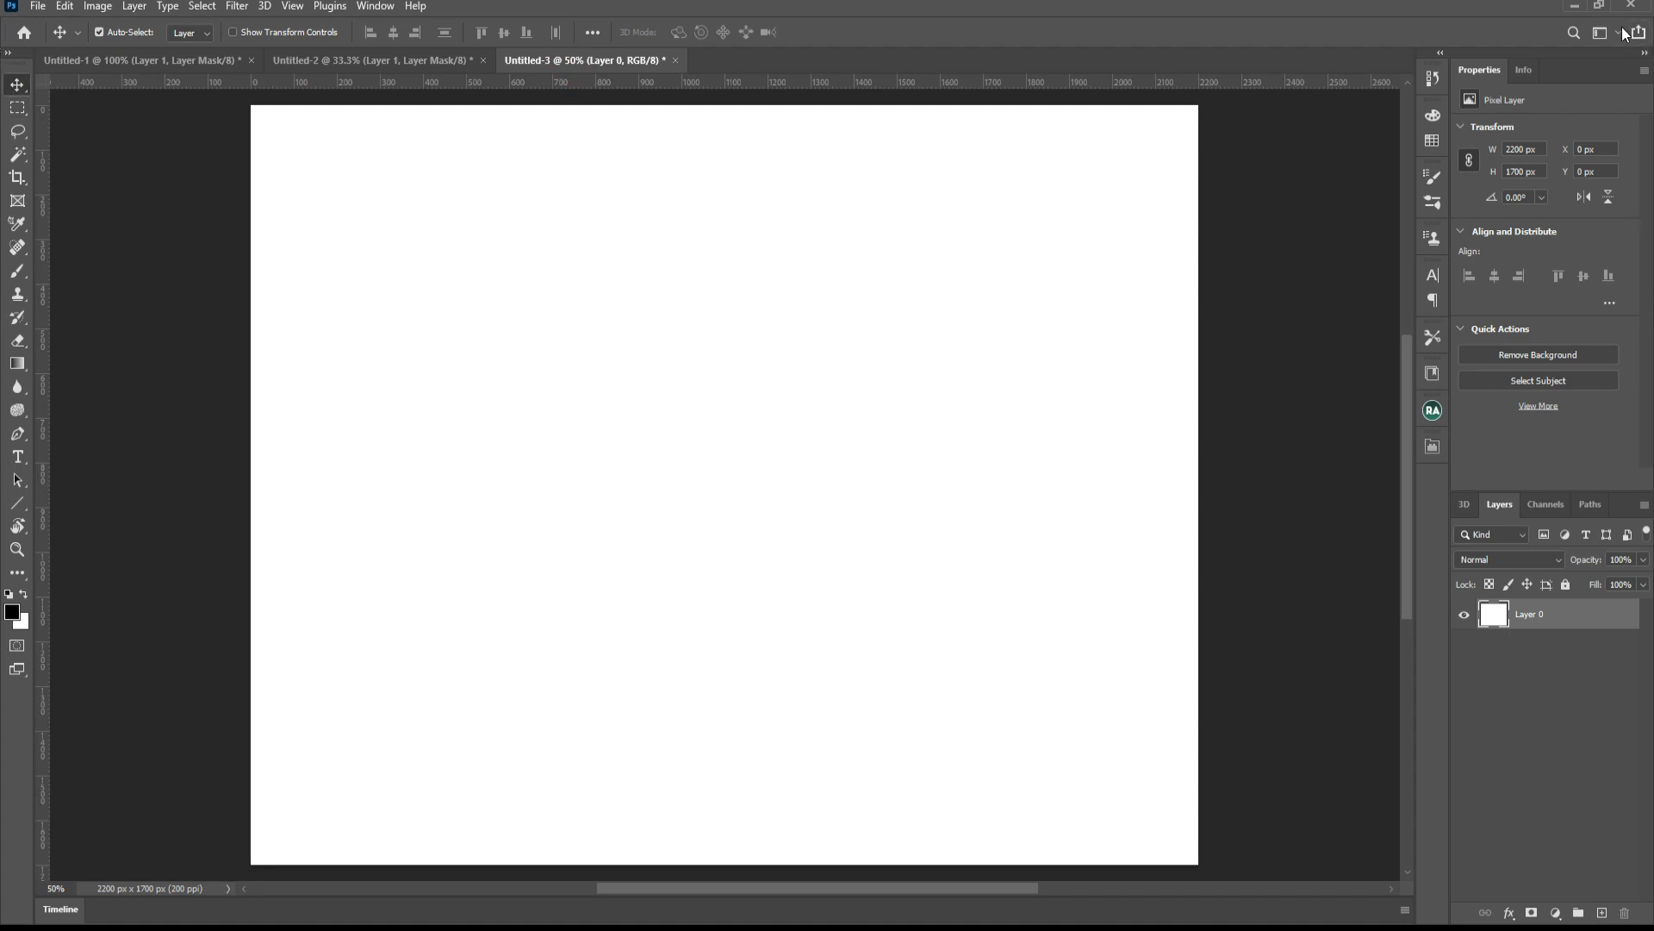
click(1617, 33)
click(1554, 37)
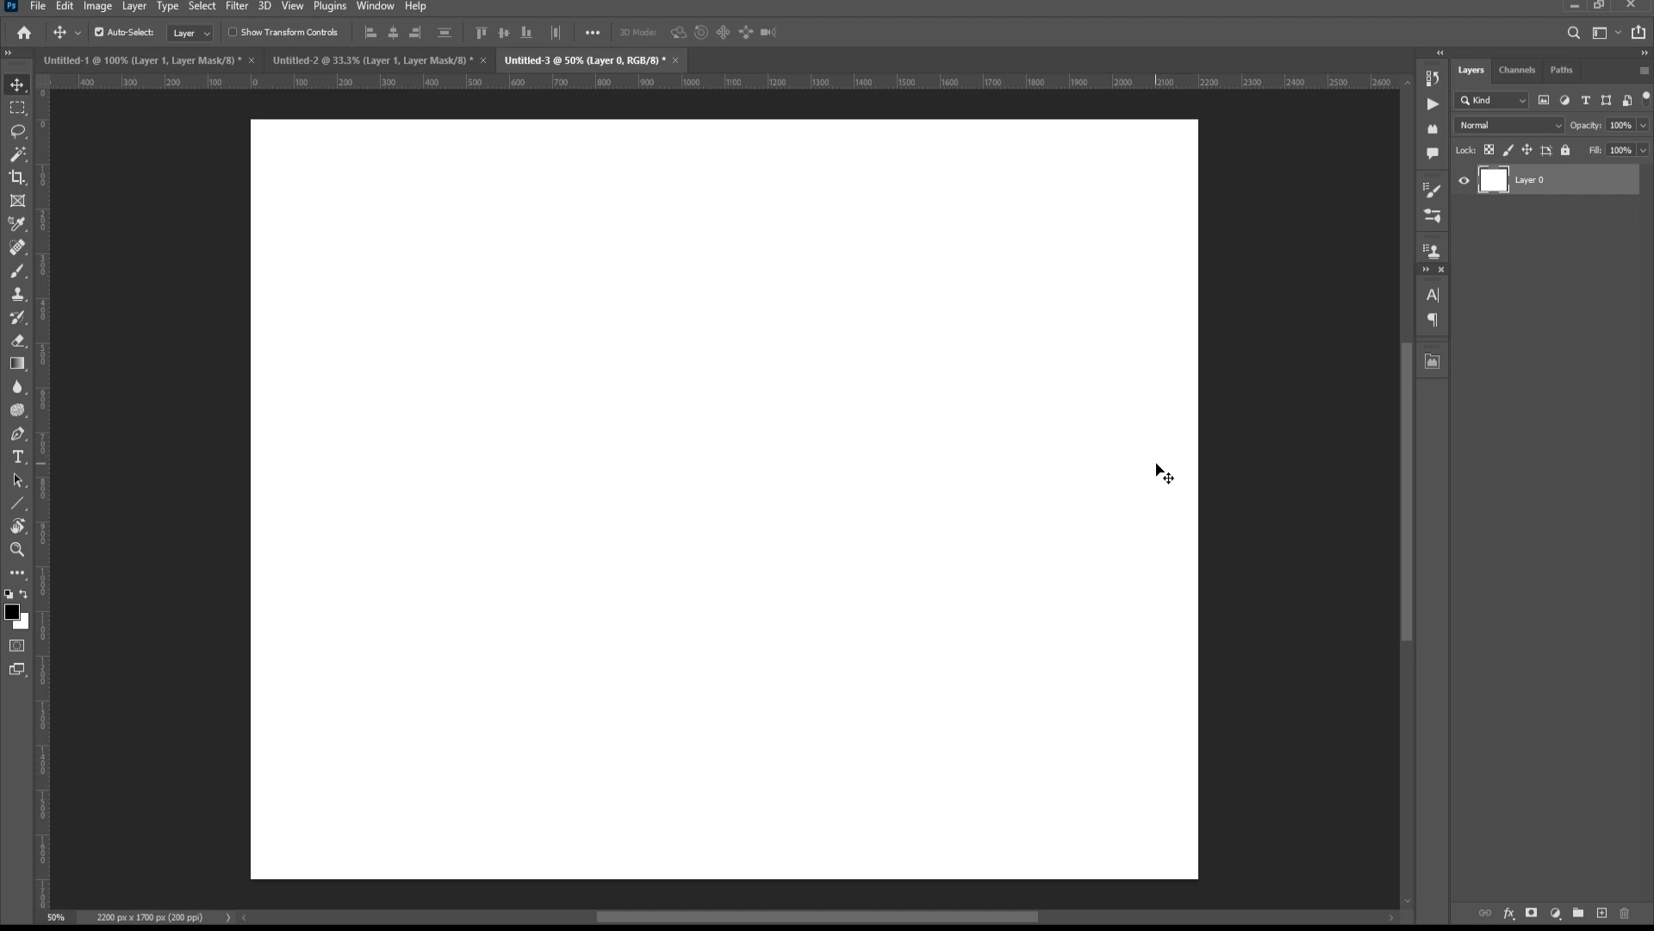
- Drag the couple cutout into Untitled-3, scale it to 70% and set it along the bottom
click(327, 59)
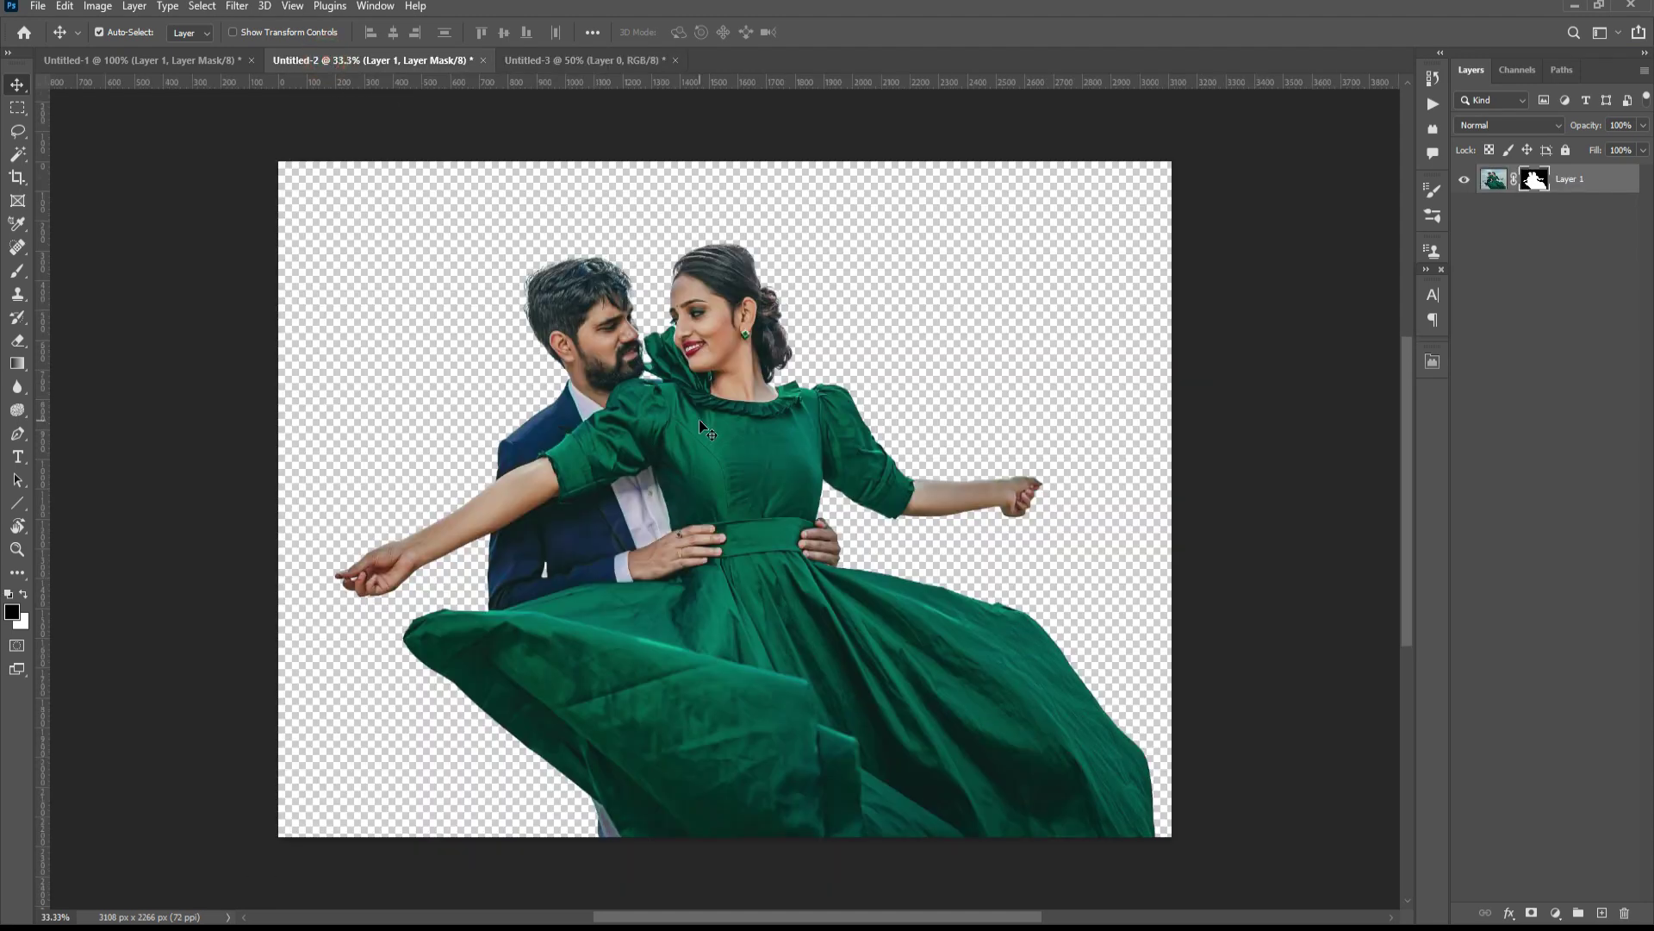
drag(700, 419, 610, 473)
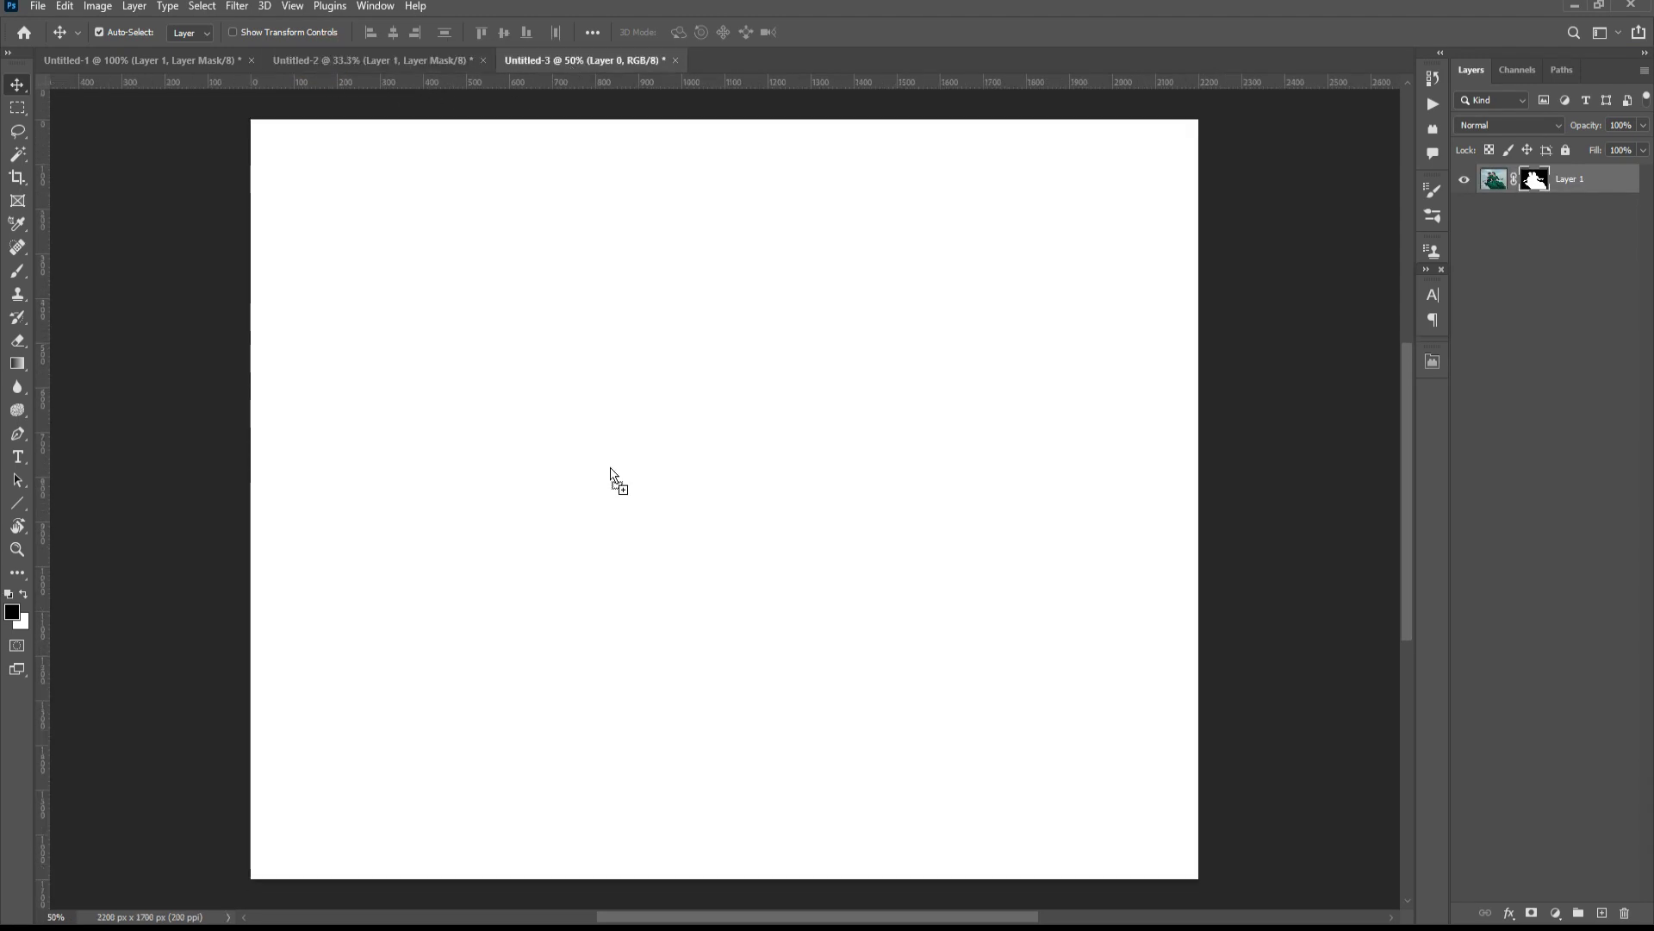
key(ctrl+minus)
key(ctrl+t)
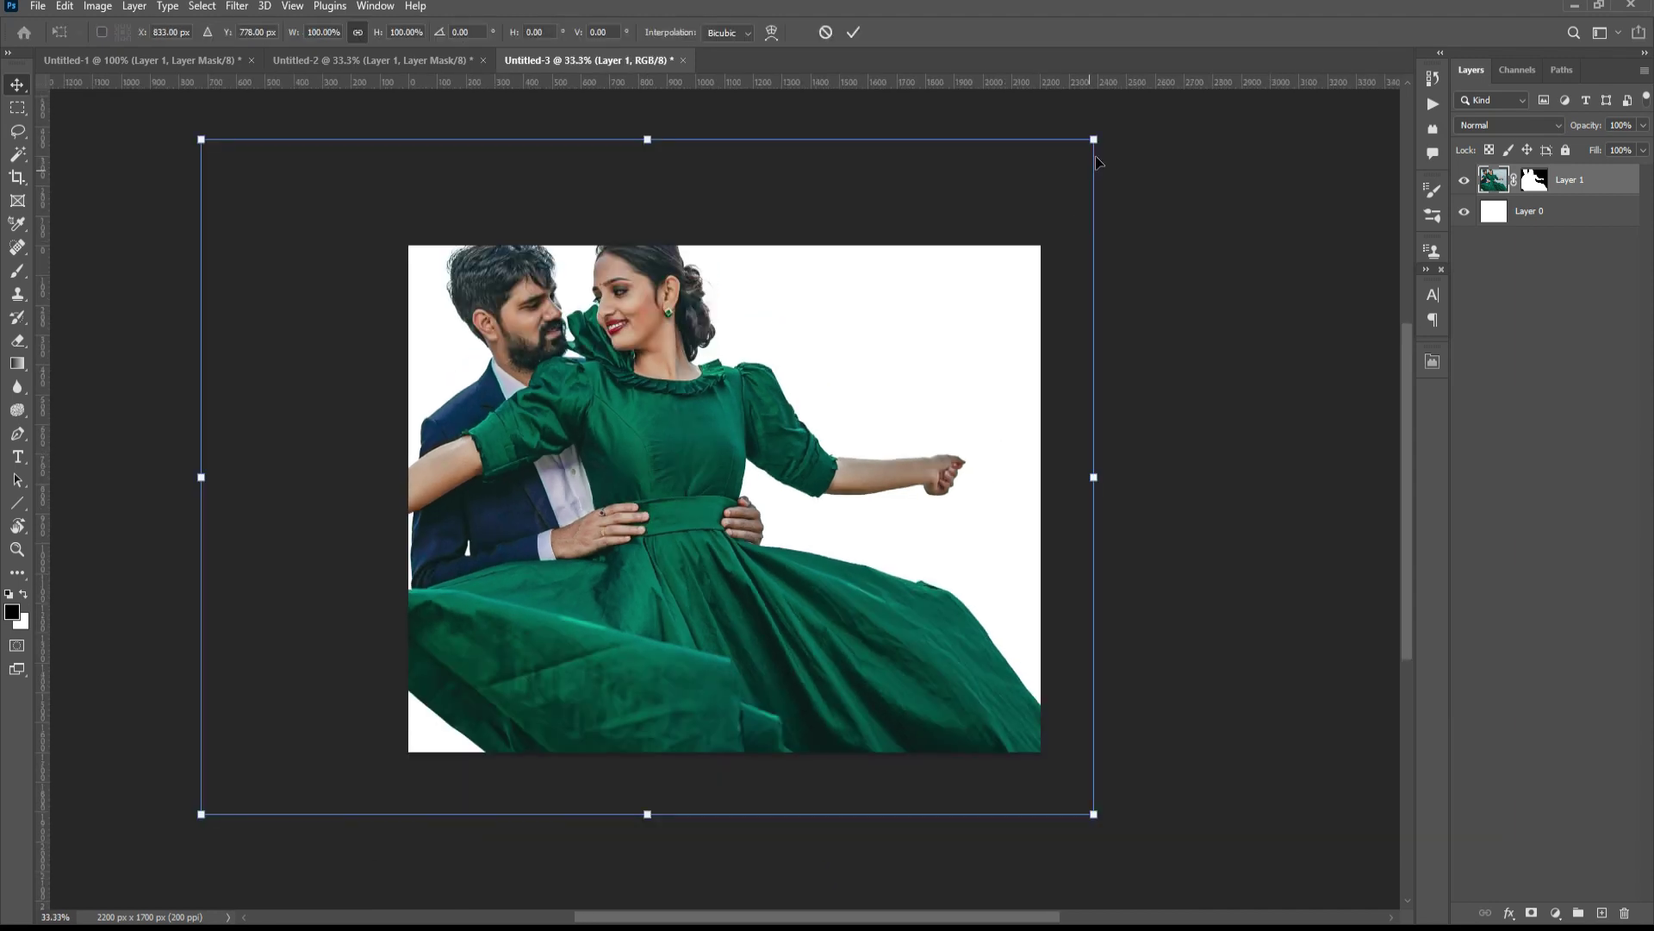
drag(1095, 139, 979, 221)
drag(714, 594, 775, 623)
drag(1041, 247, 1000, 279)
drag(777, 653, 770, 661)
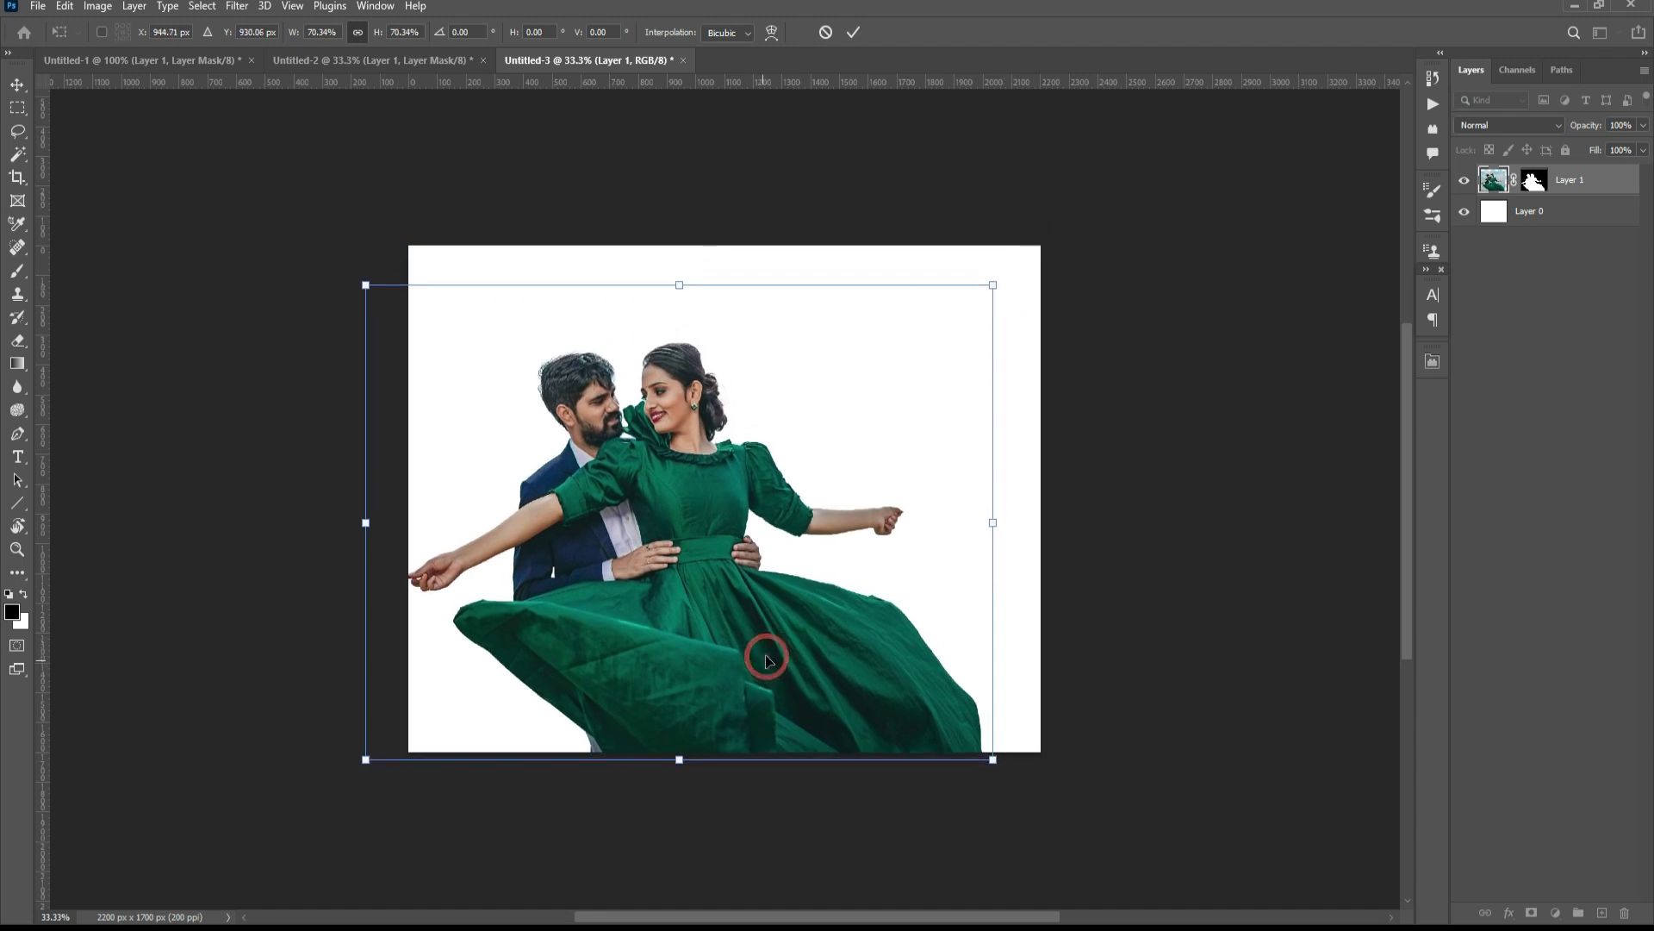
key(Return)
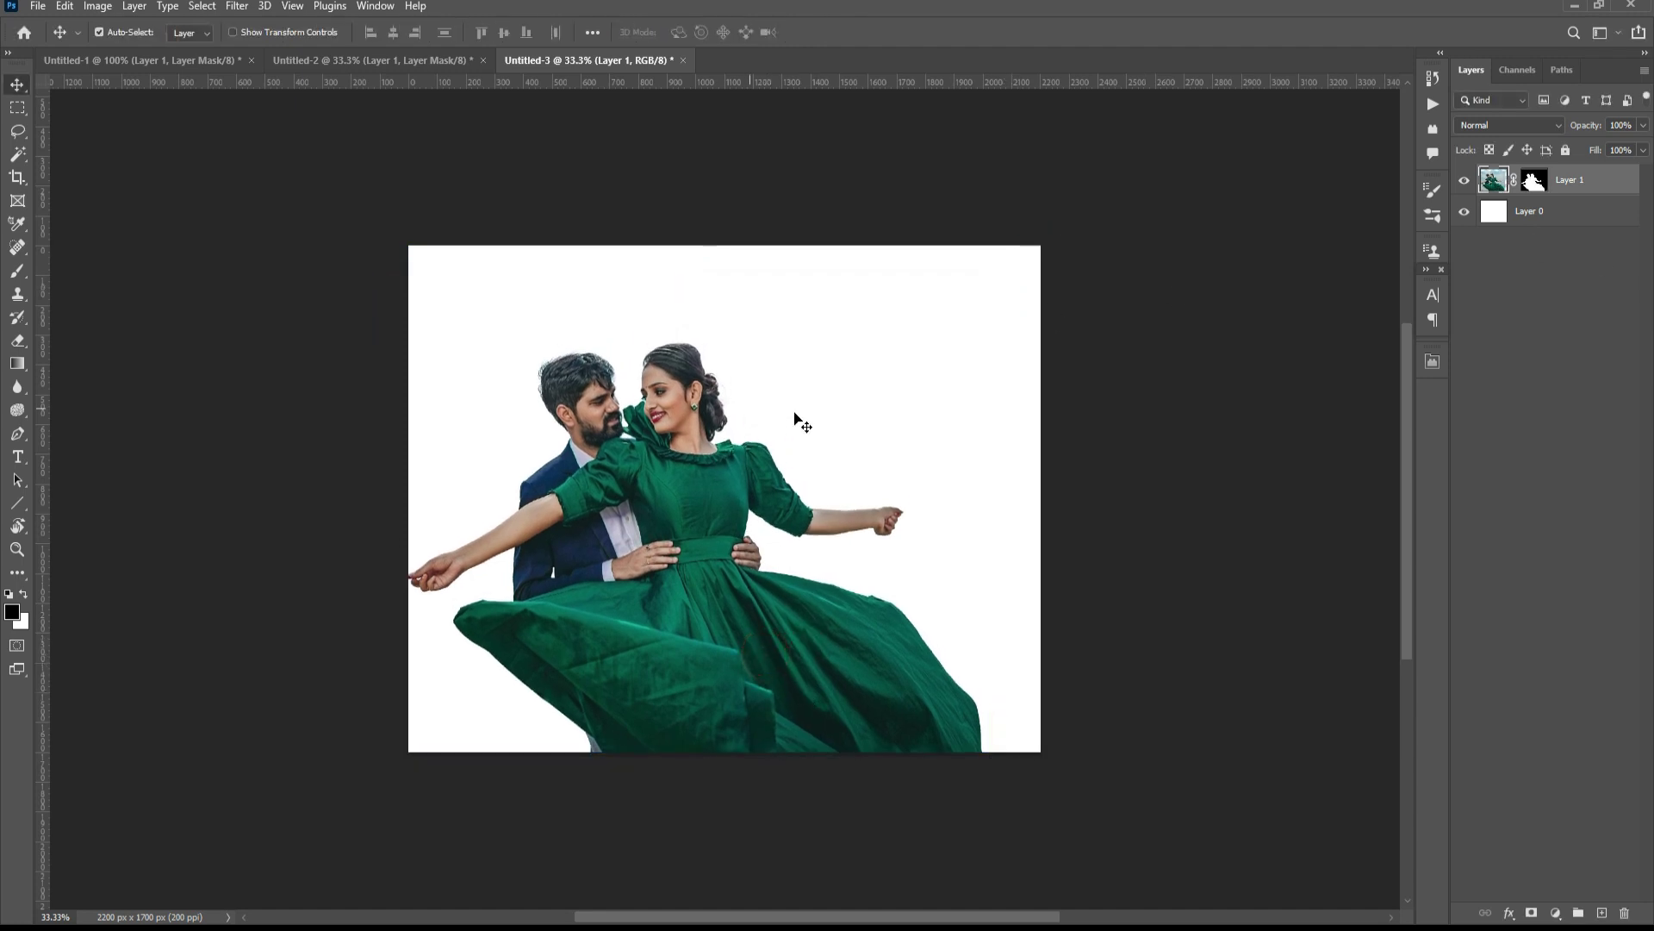
click(1573, 210)
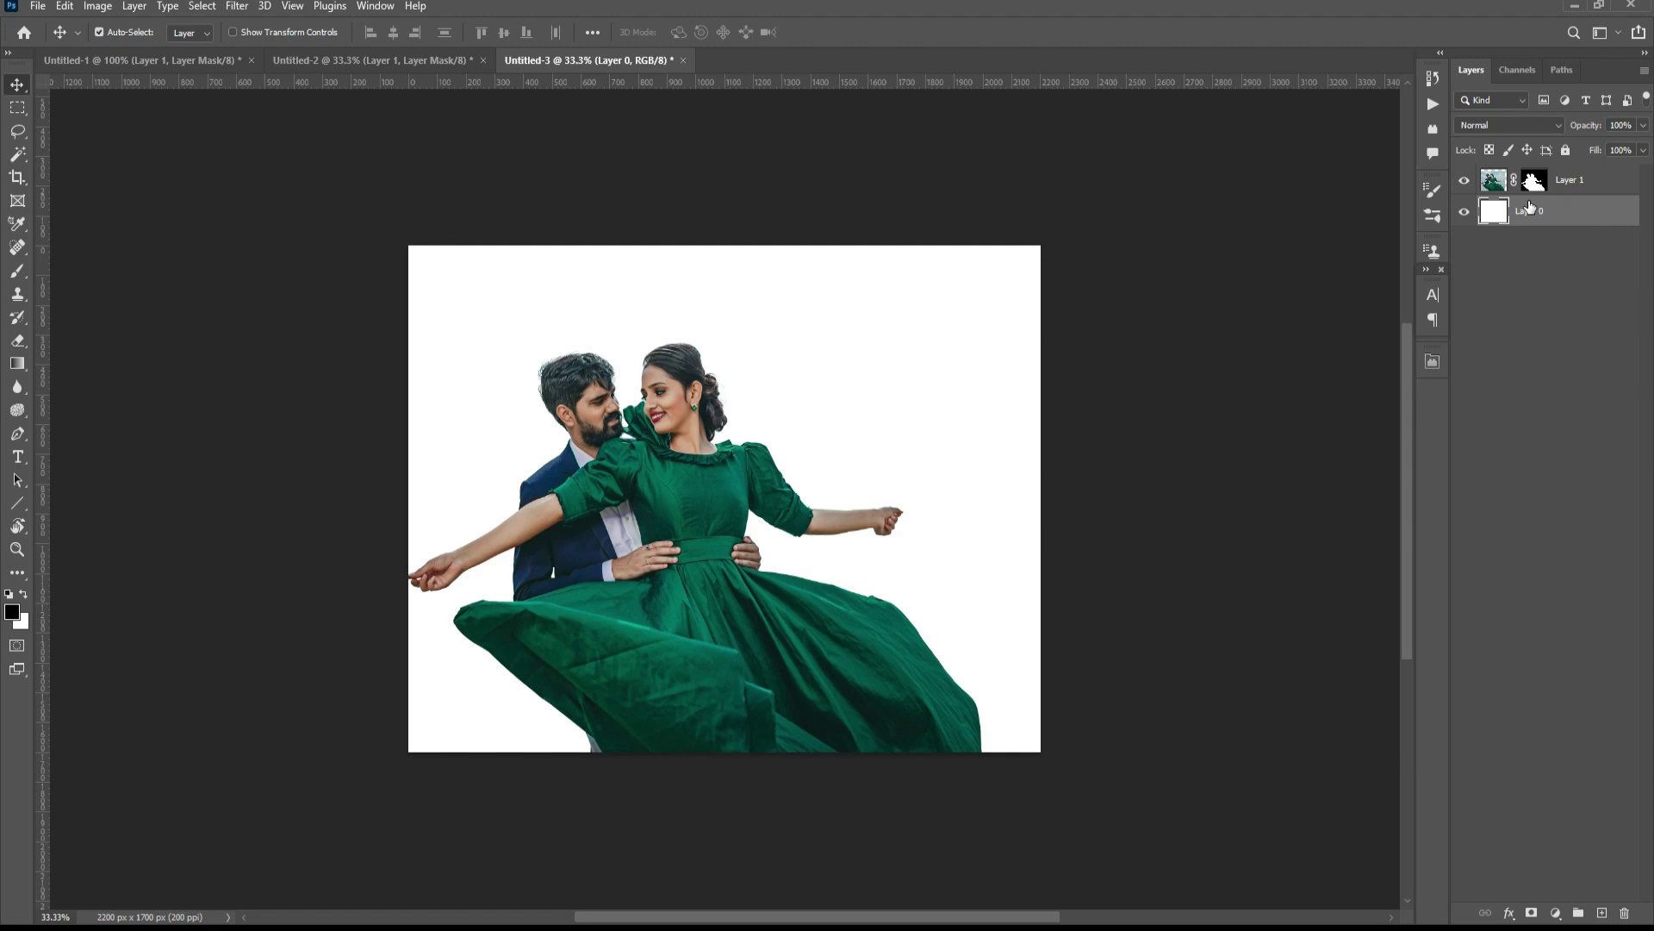
- Bring the Untitled-1 couple into Untitled-3, enlarged to about 348% and moved right and down
click(211, 60)
mouse_move(668, 422)
mouse_down()
mouse_move(539, 61)
mouse_move(782, 396)
mouse_up()
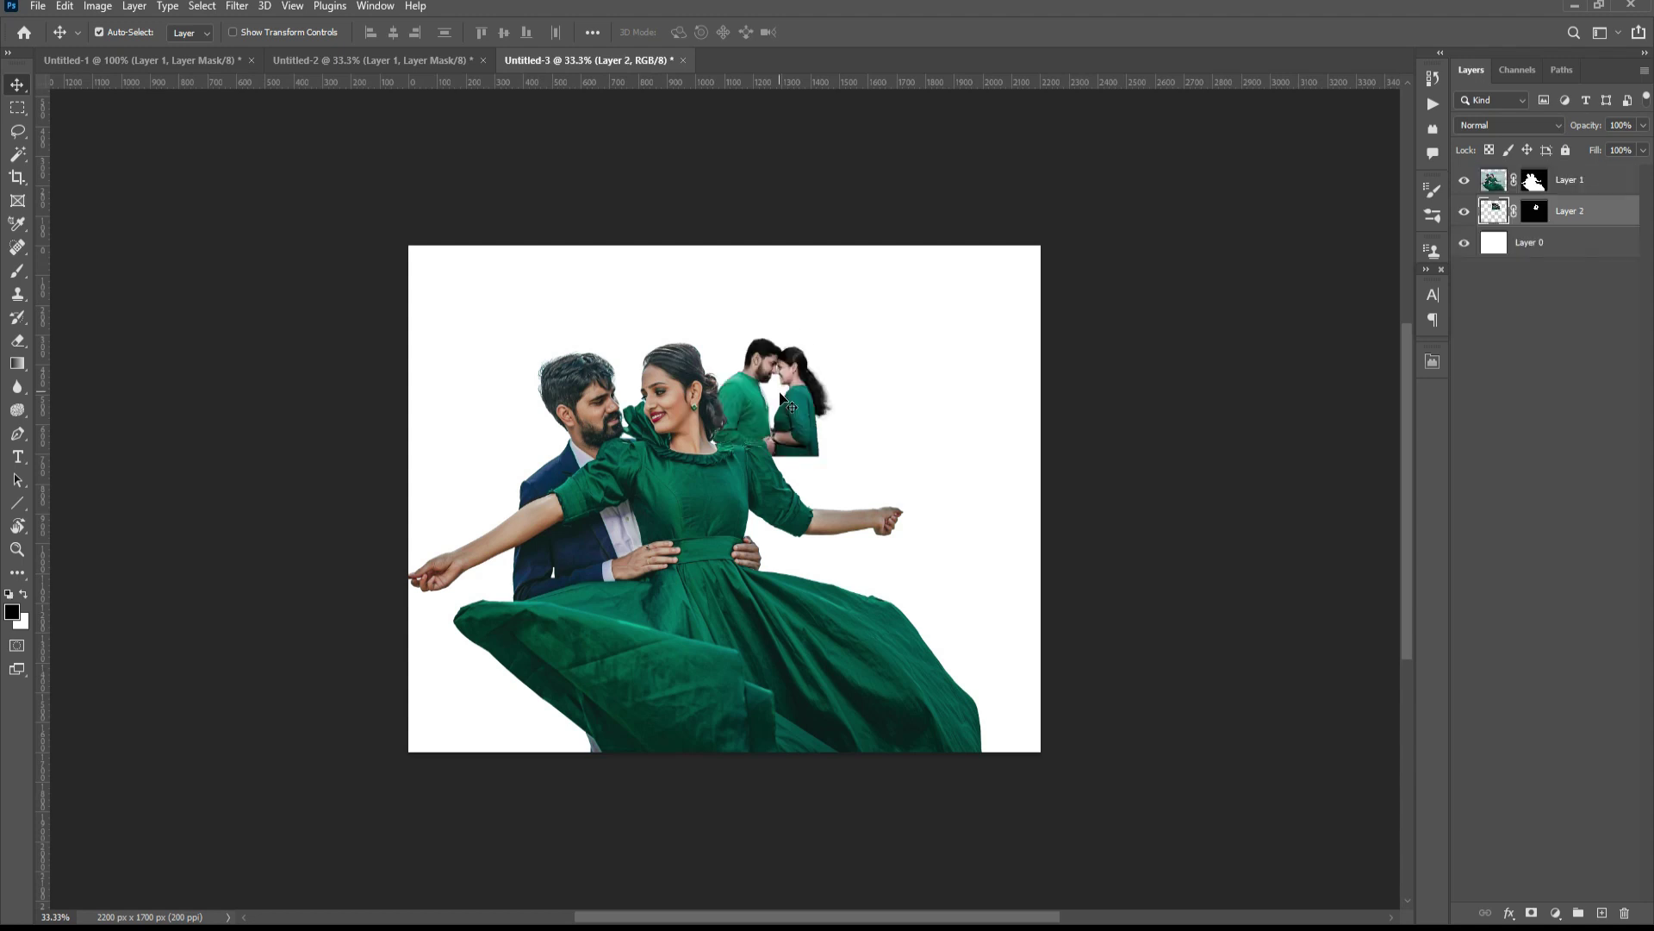
key(ctrl+t)
drag(879, 319, 1112, 131)
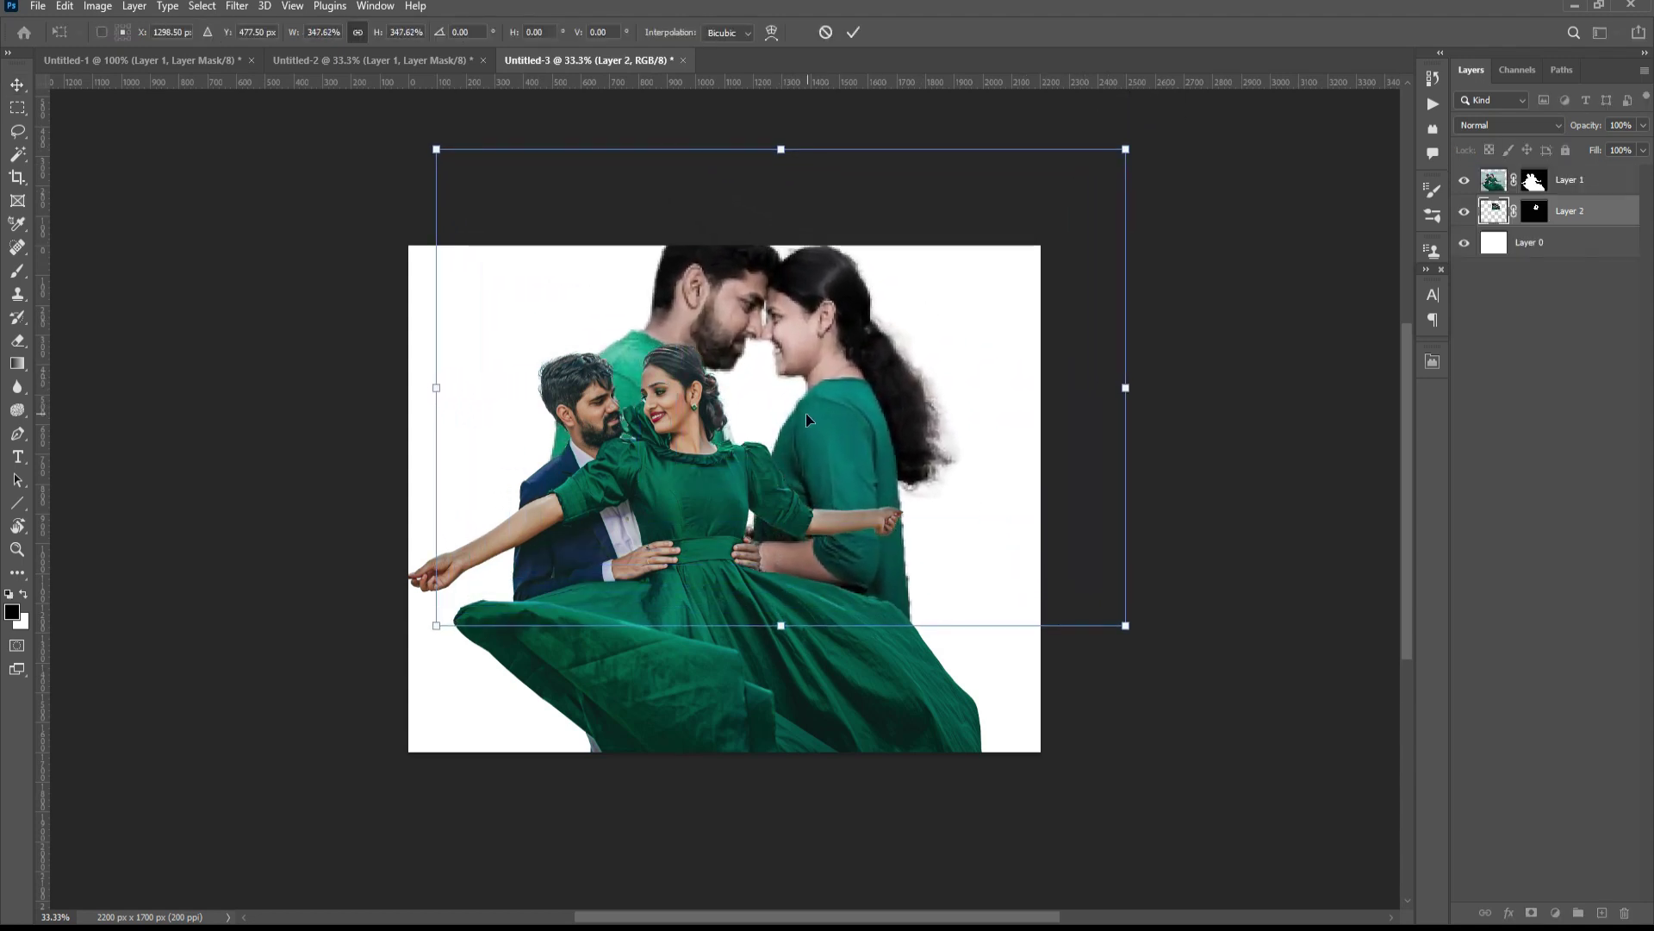
drag(822, 345, 891, 392)
key(Return)
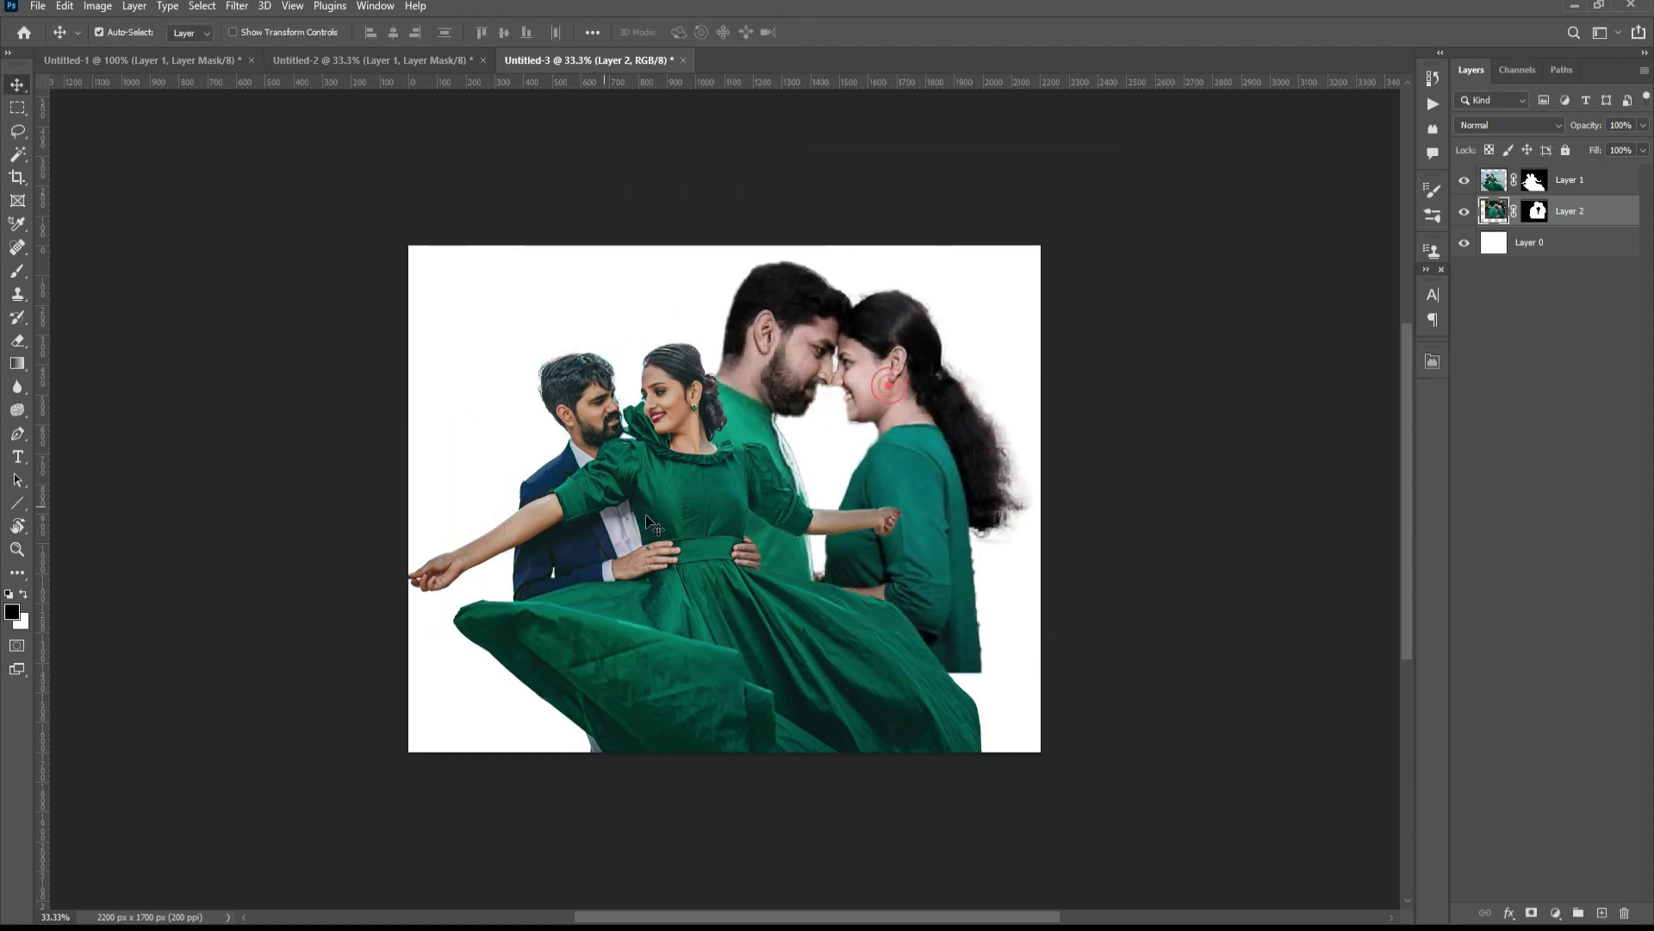
- Enlarge Layer 1's couple to about 119% and nudge it slightly right and up
click(1568, 179)
key(ctrl+t)
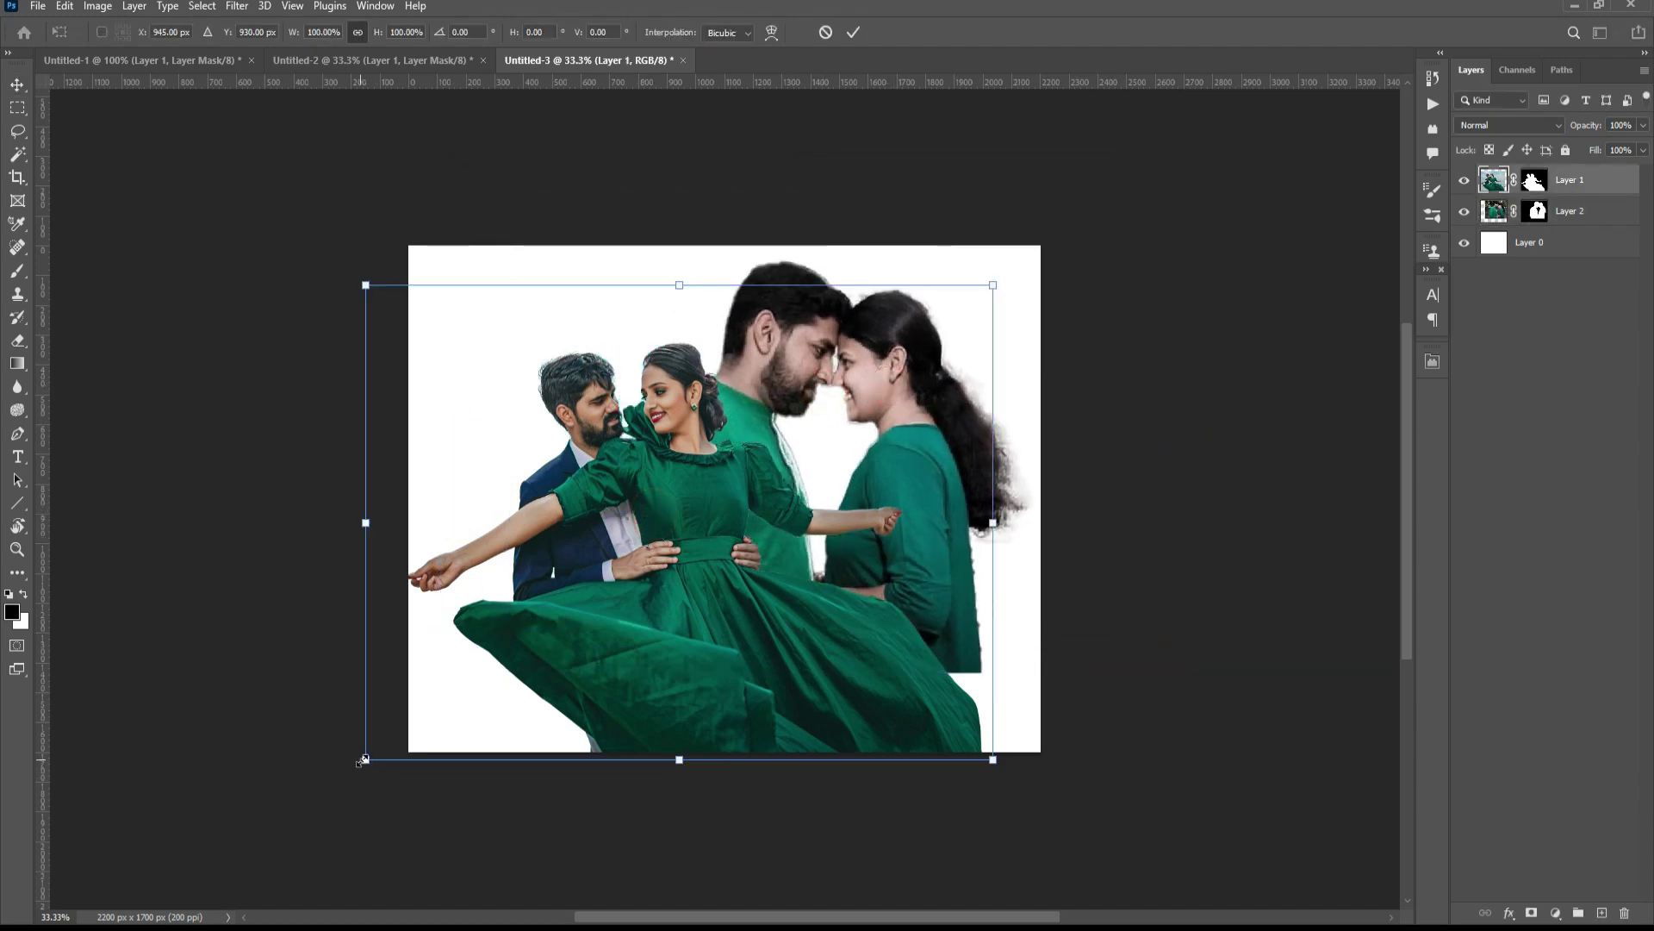
drag(363, 760, 233, 832)
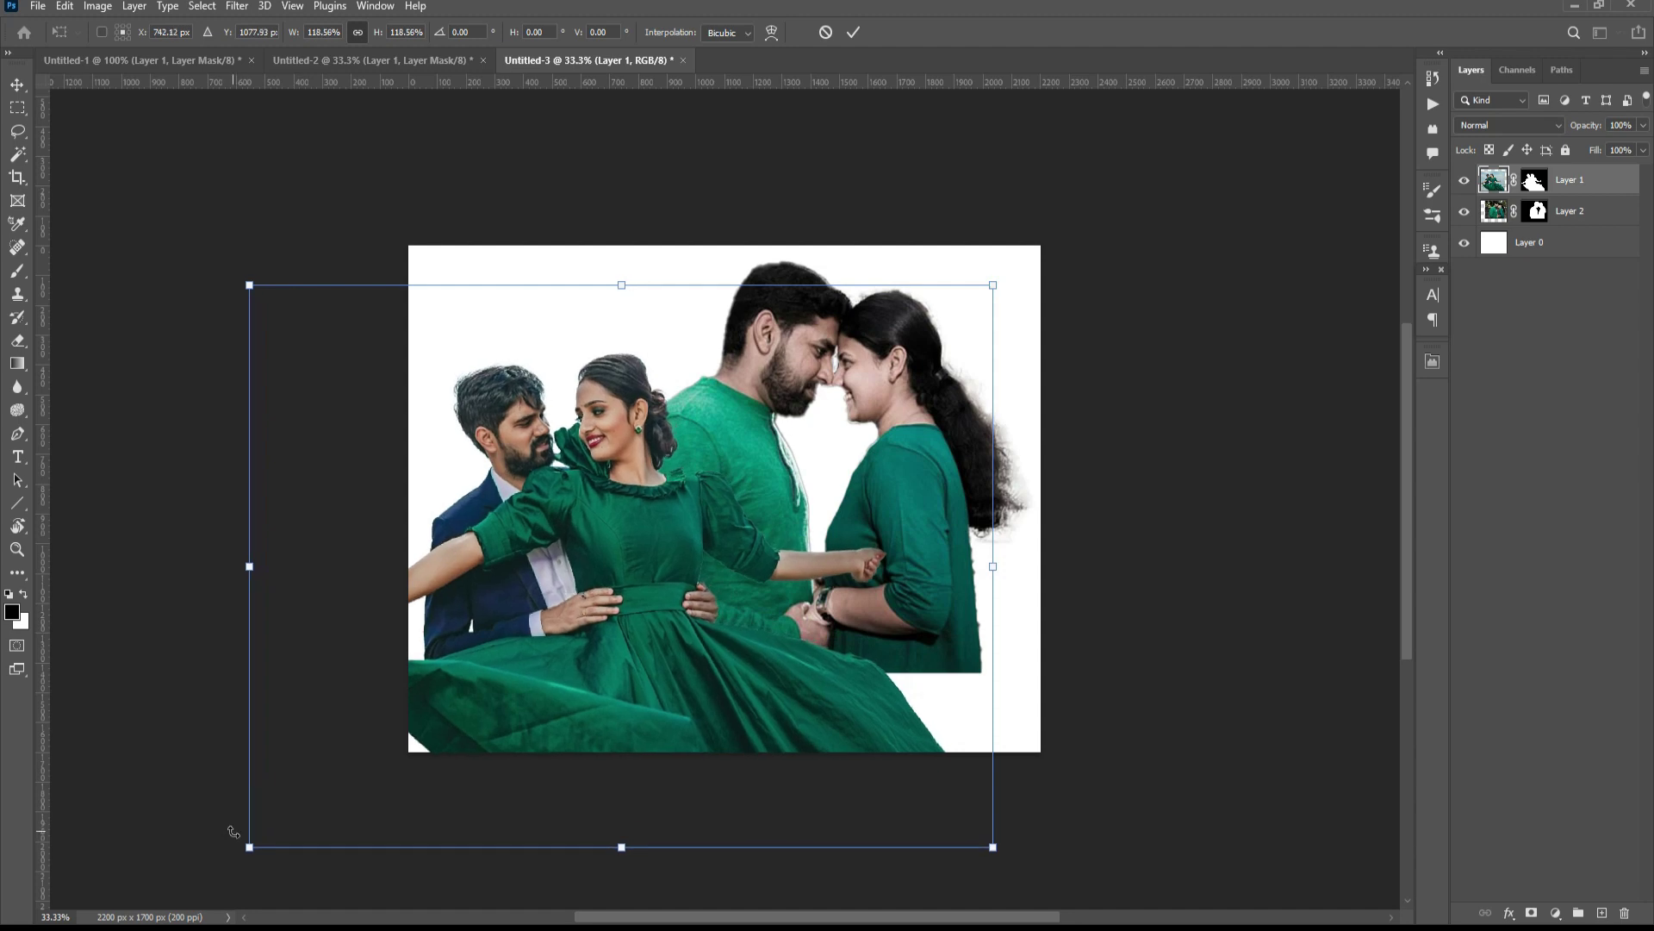
drag(686, 562, 693, 524)
- Rotate the right-hand couple about 9.77°, scale to 123.14% and shift it right and down
key(Return)
ctrl+click(900, 346)
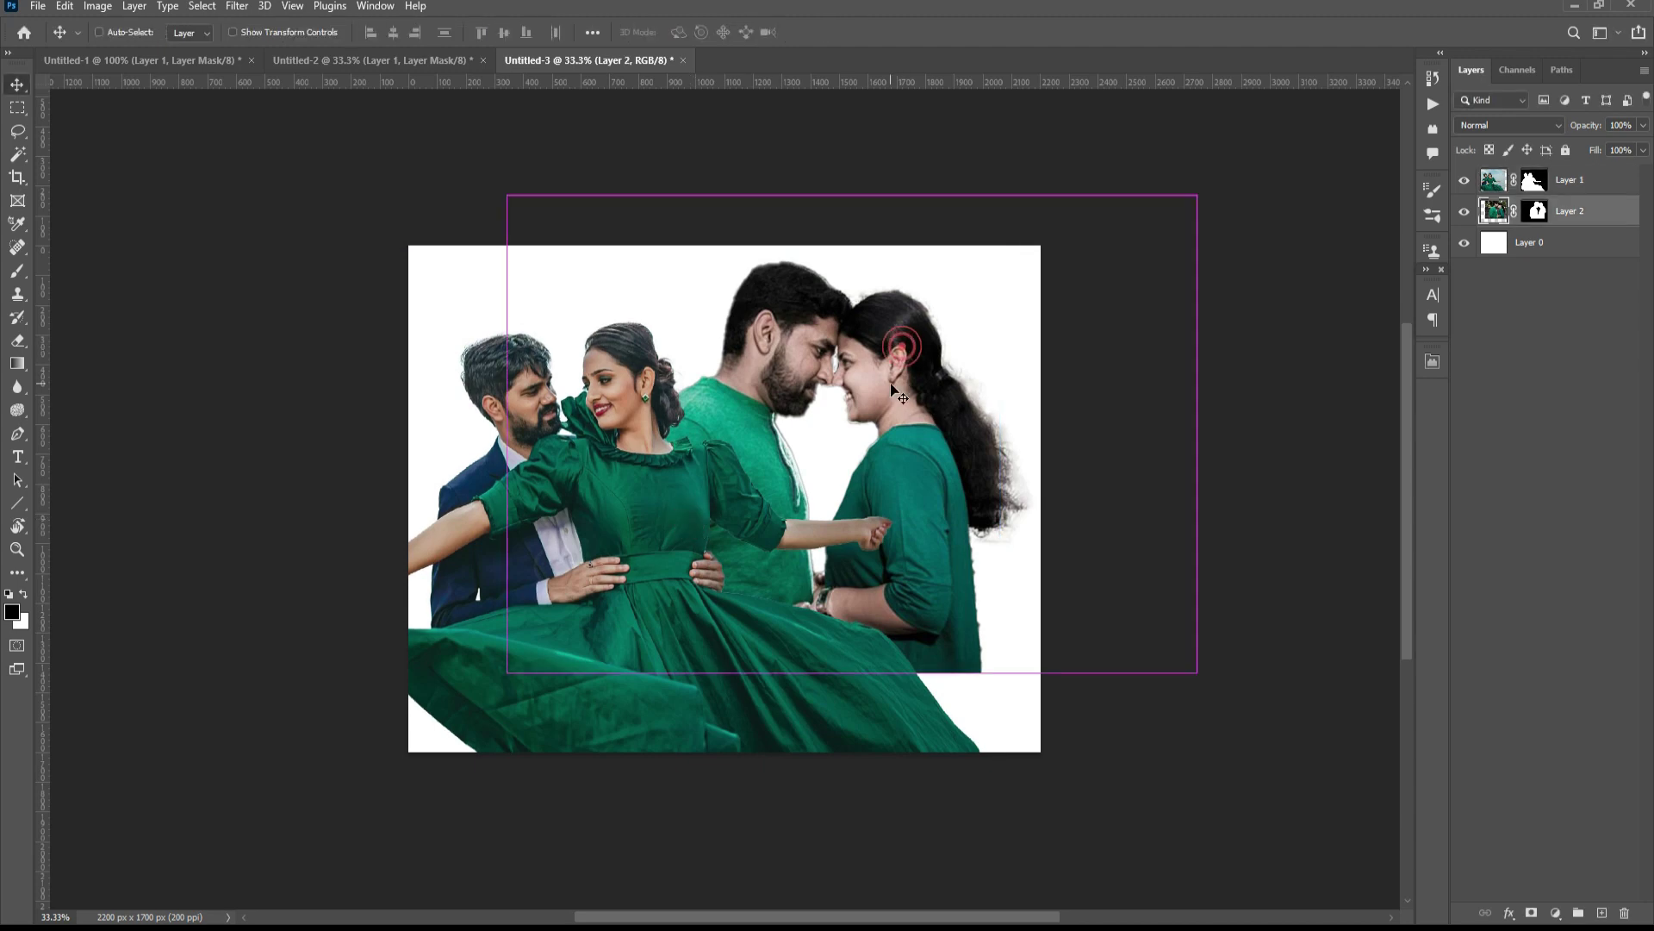
key(ctrl+t)
mouse_move(1197, 196)
mouse_down()
mouse_move(1258, 129)
mouse_move(1223, 146)
mouse_up()
drag(878, 371, 883, 396)
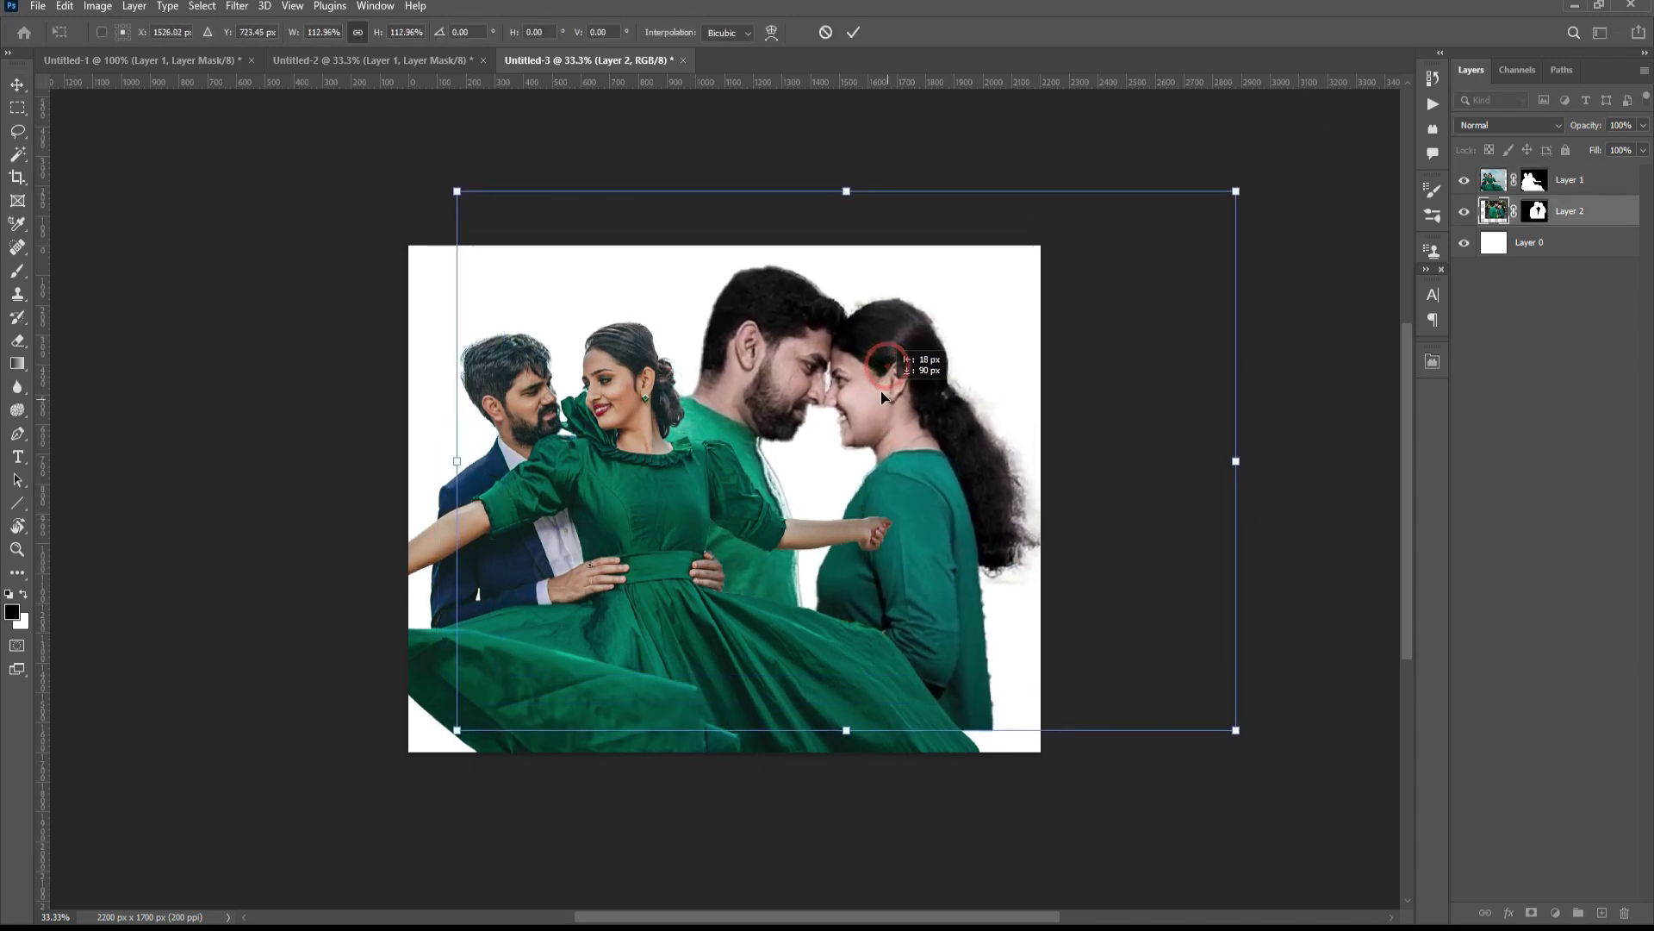
drag(1306, 366, 1282, 375)
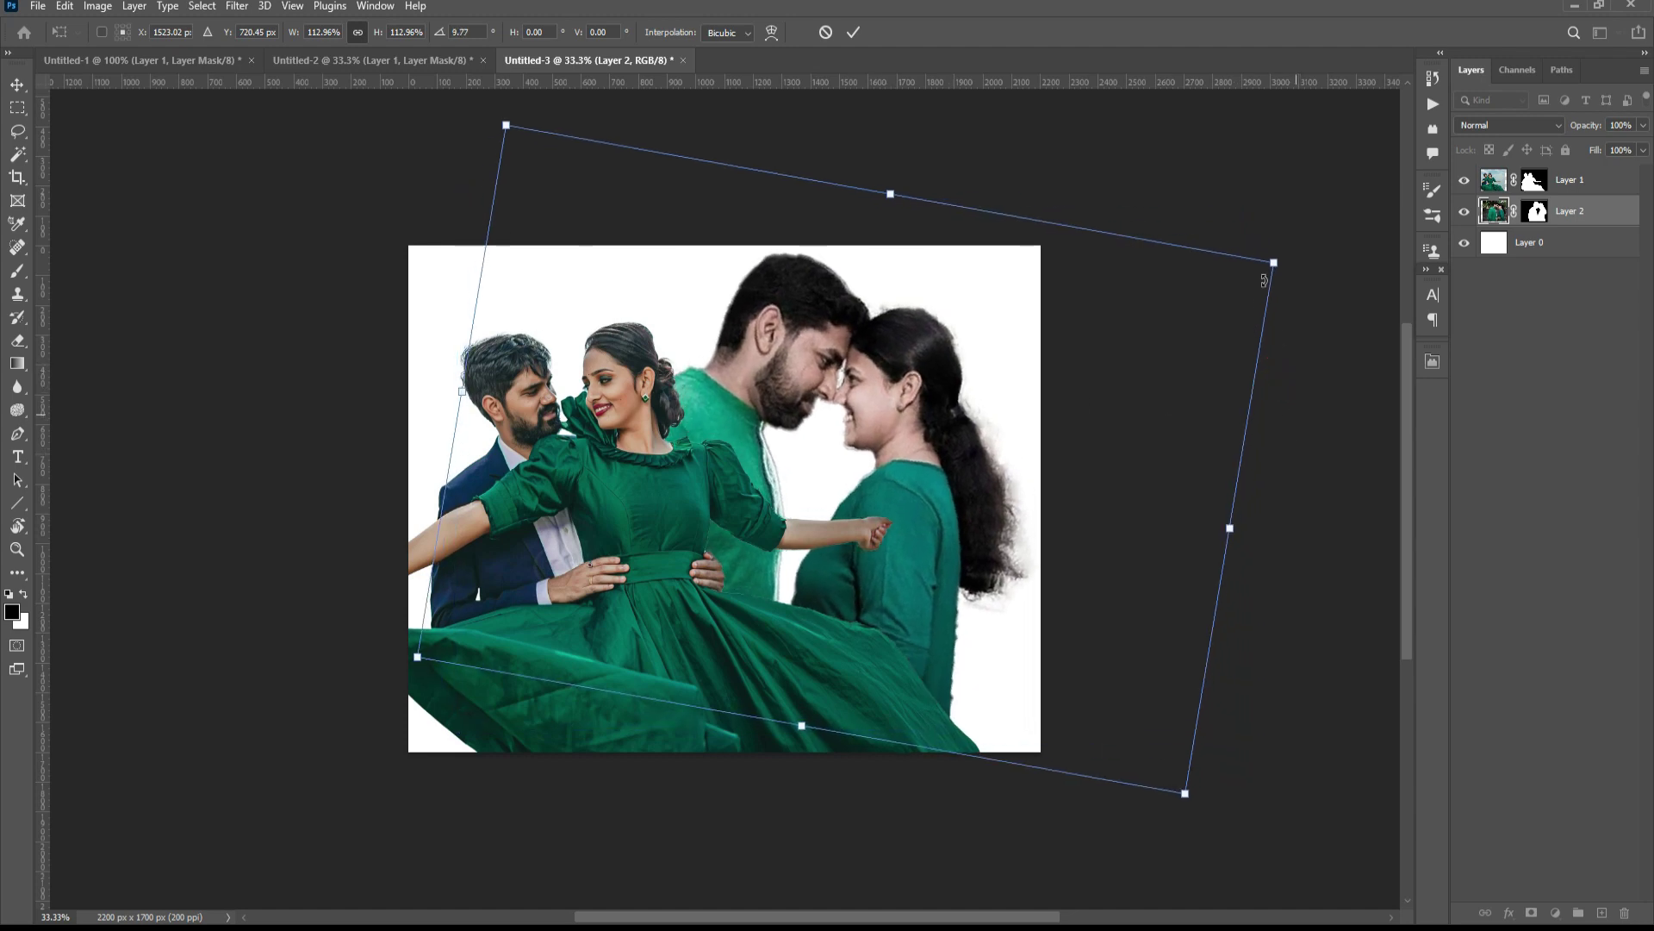
drag(1273, 262, 1308, 232)
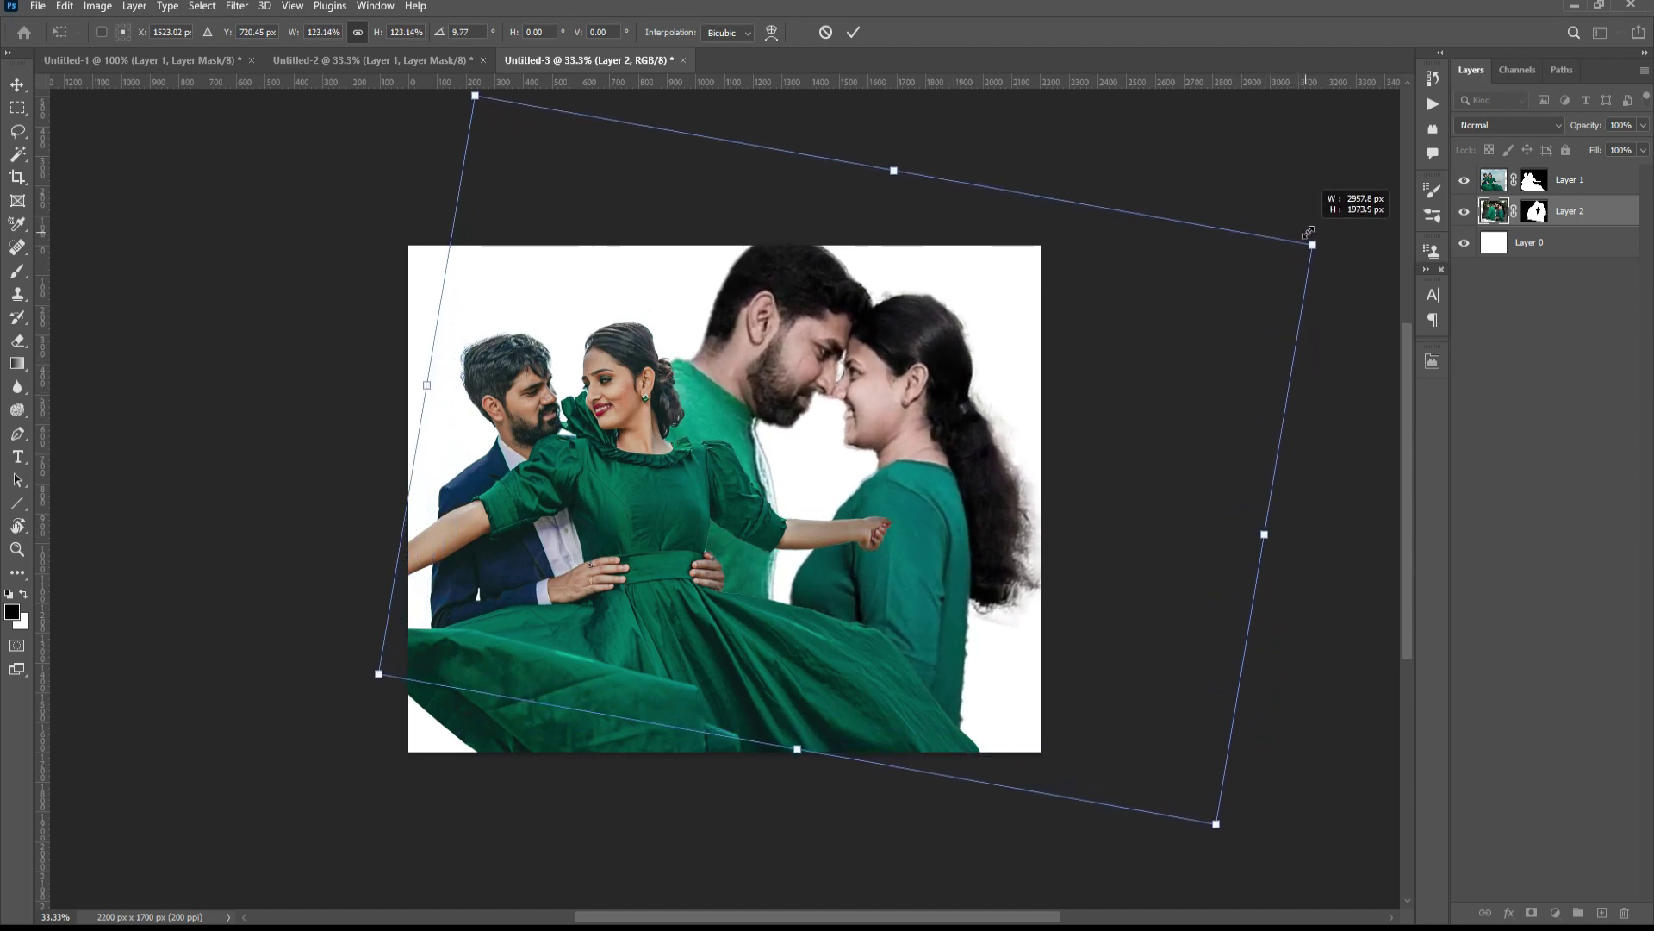
drag(877, 413, 888, 429)
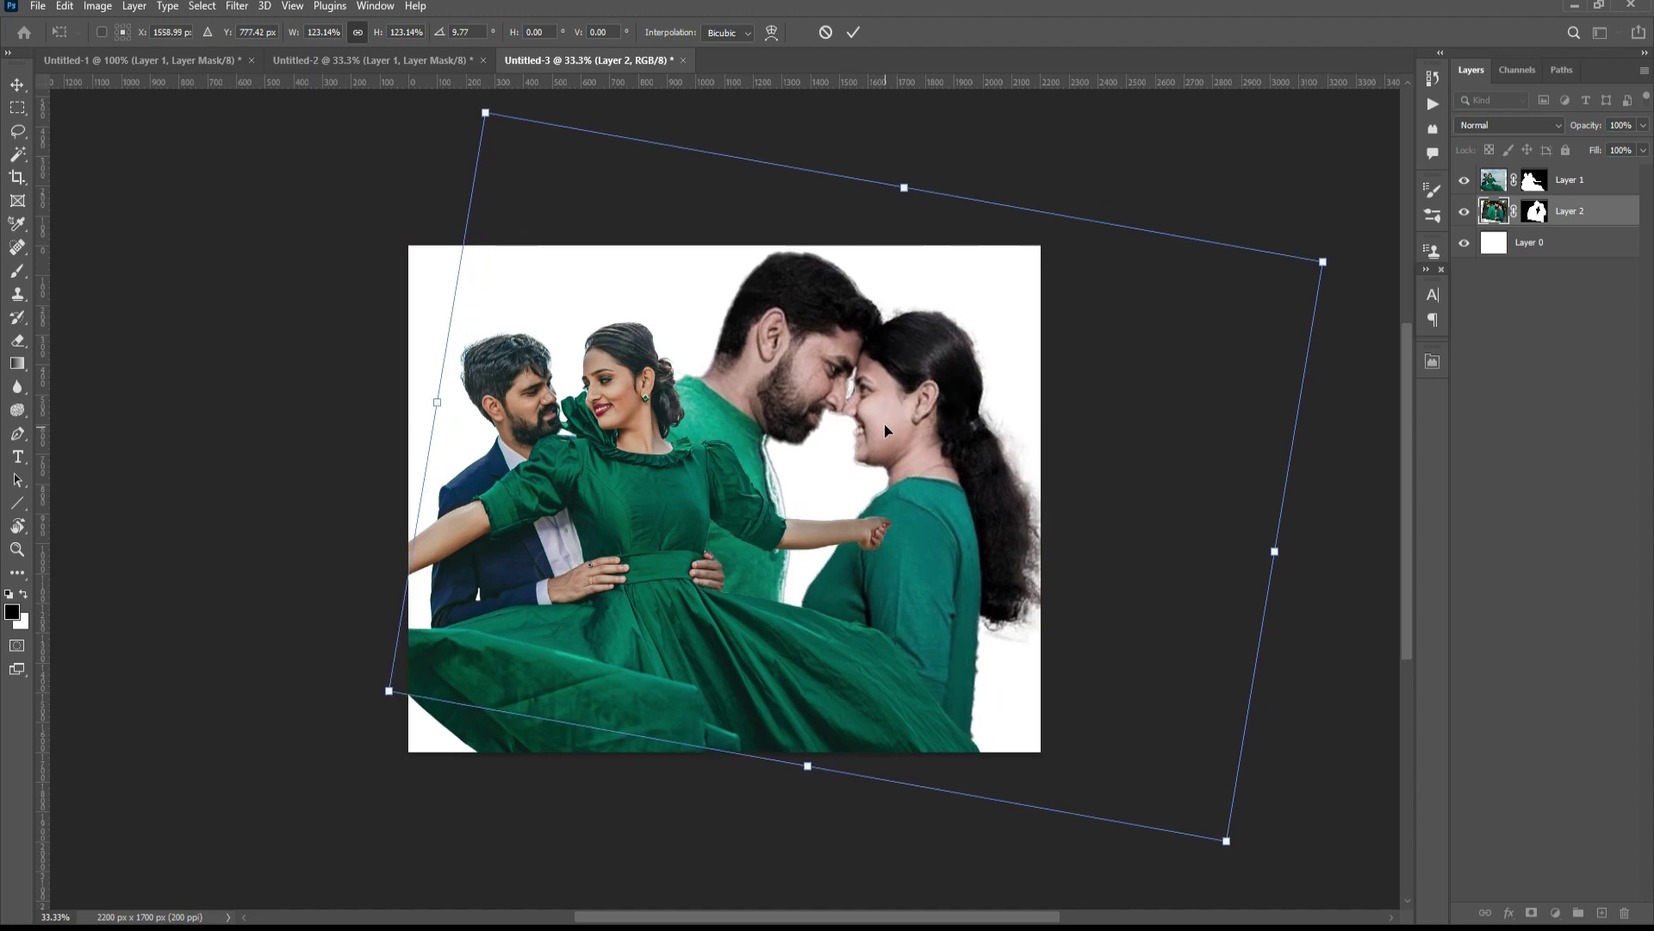
key(Return)
click(888, 417)
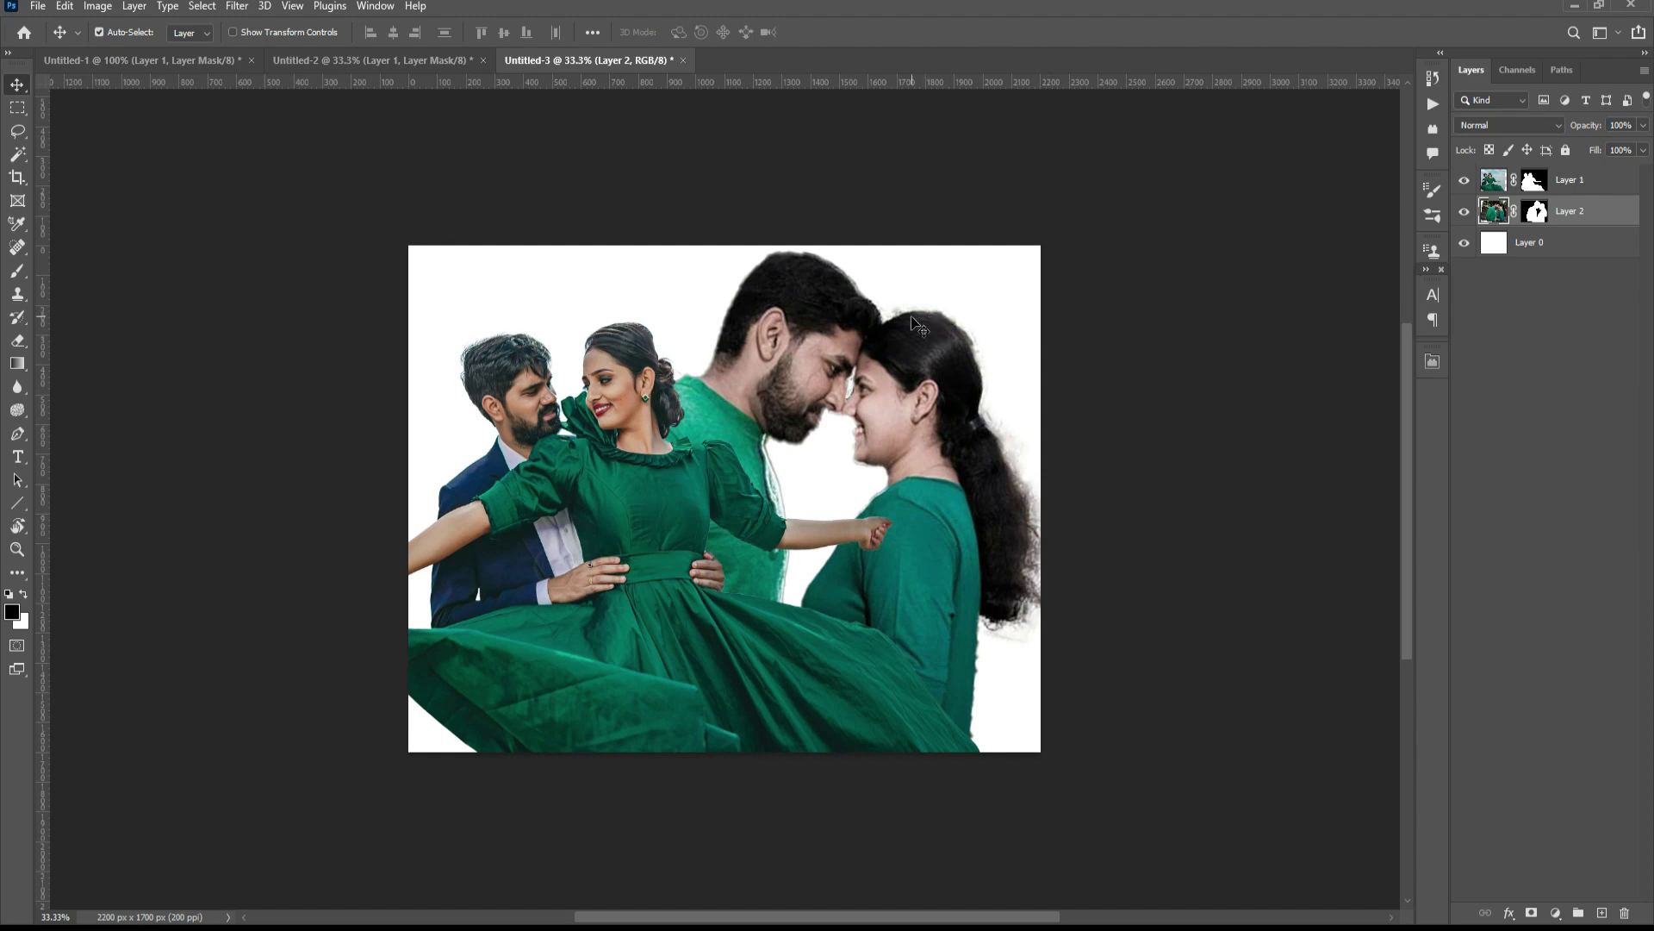
click(1539, 244)
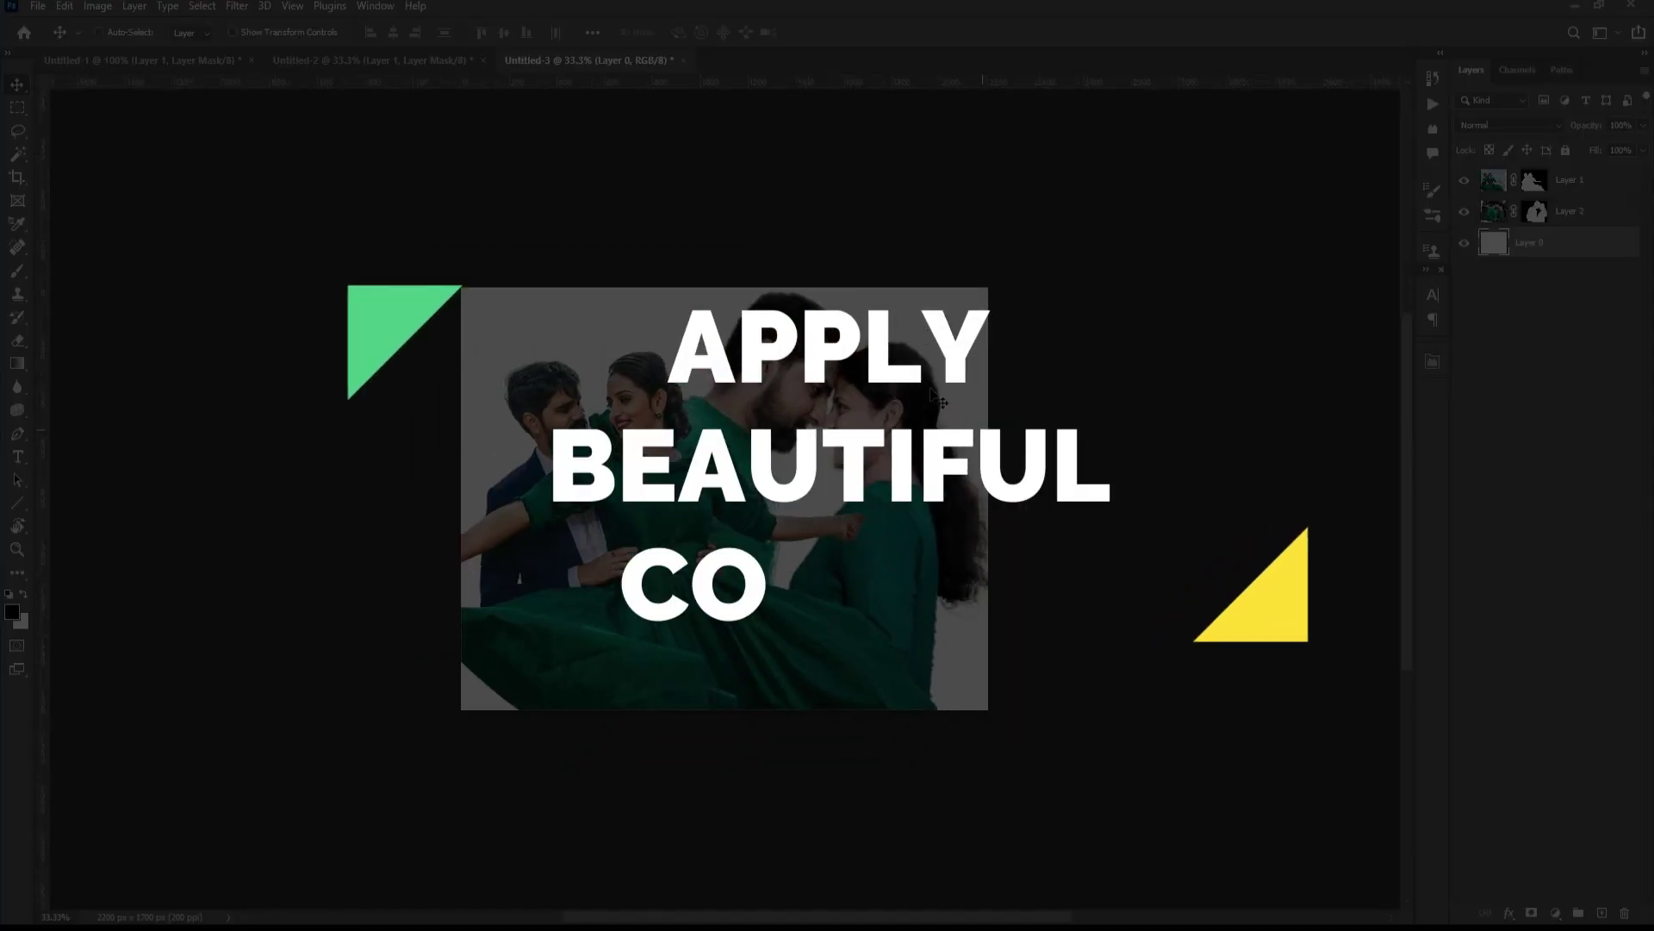
- Copy the Adobe Stock sunset sky image from the Google Images results
key(ctrl+plus)
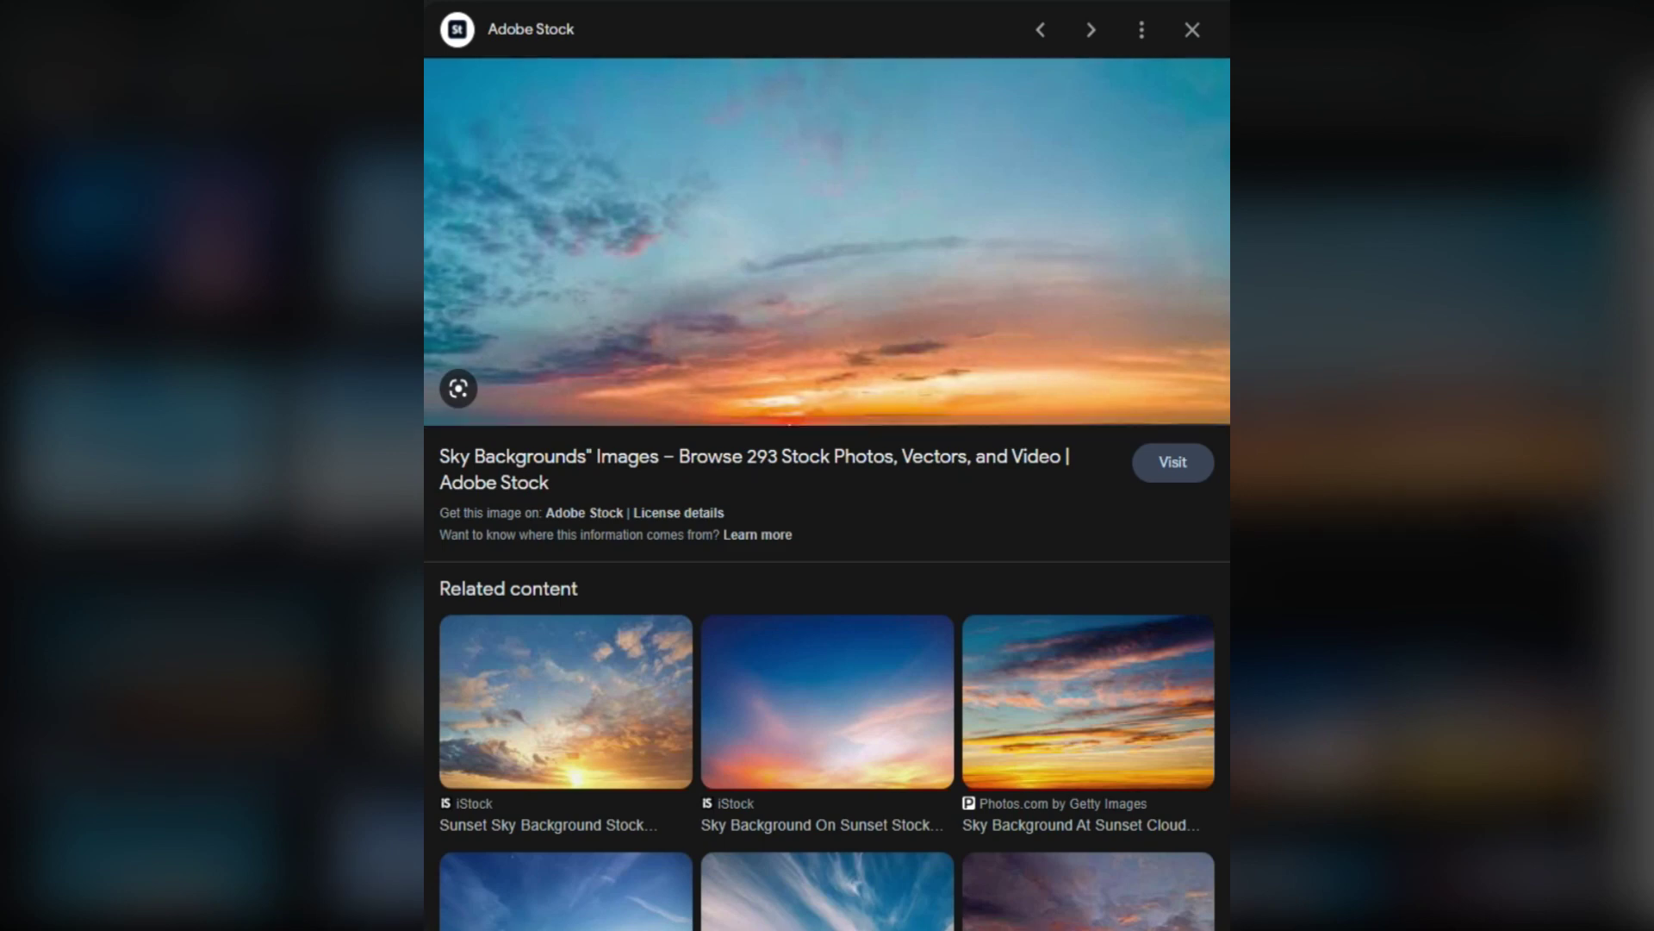
right_click(852, 277)
click(917, 532)
right_click(804, 215)
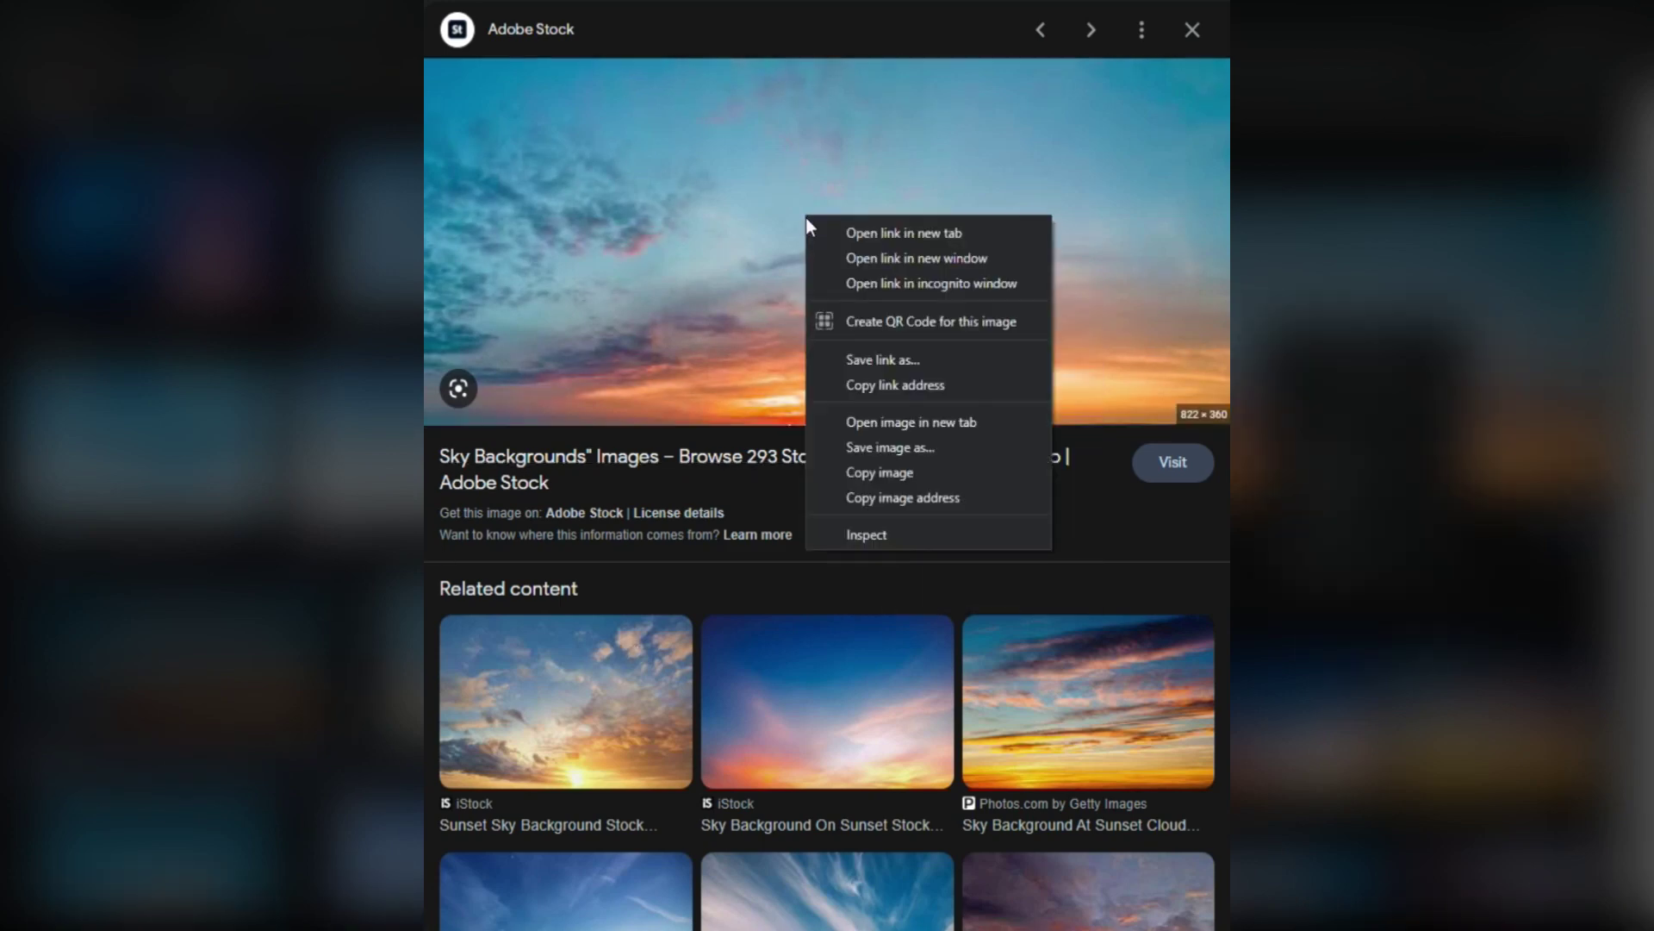
click(875, 472)
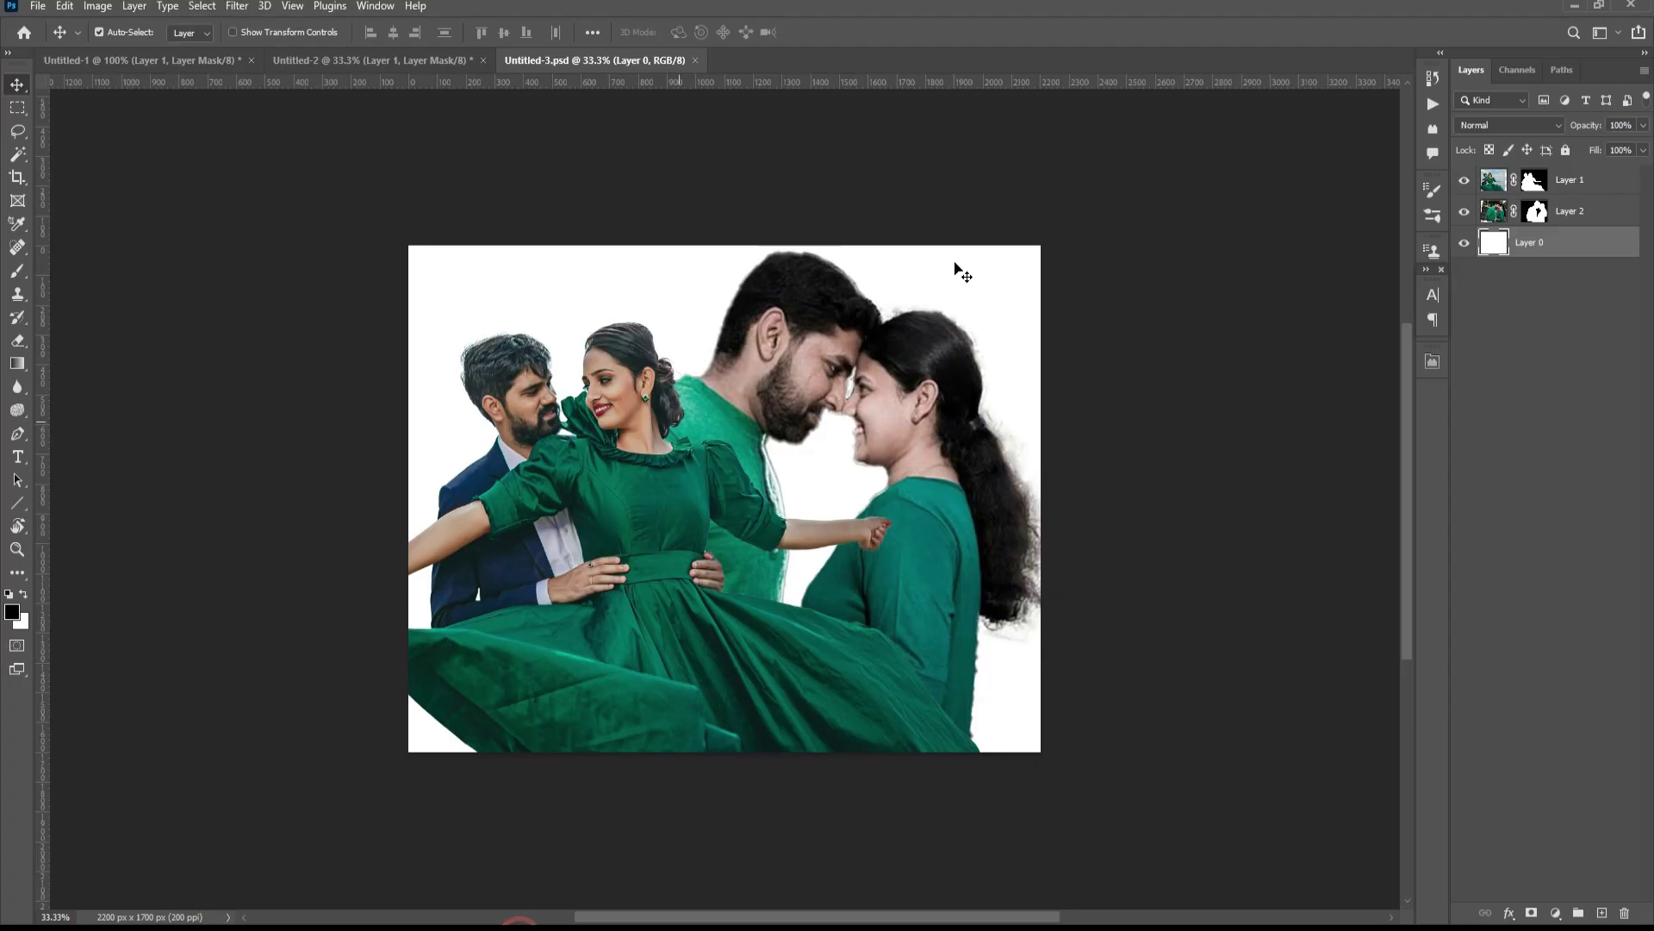
- Paste the sky as Layer 3, scale it about 520% to fill the canvas, and nudge Layer 2 up
key(ctrl+v)
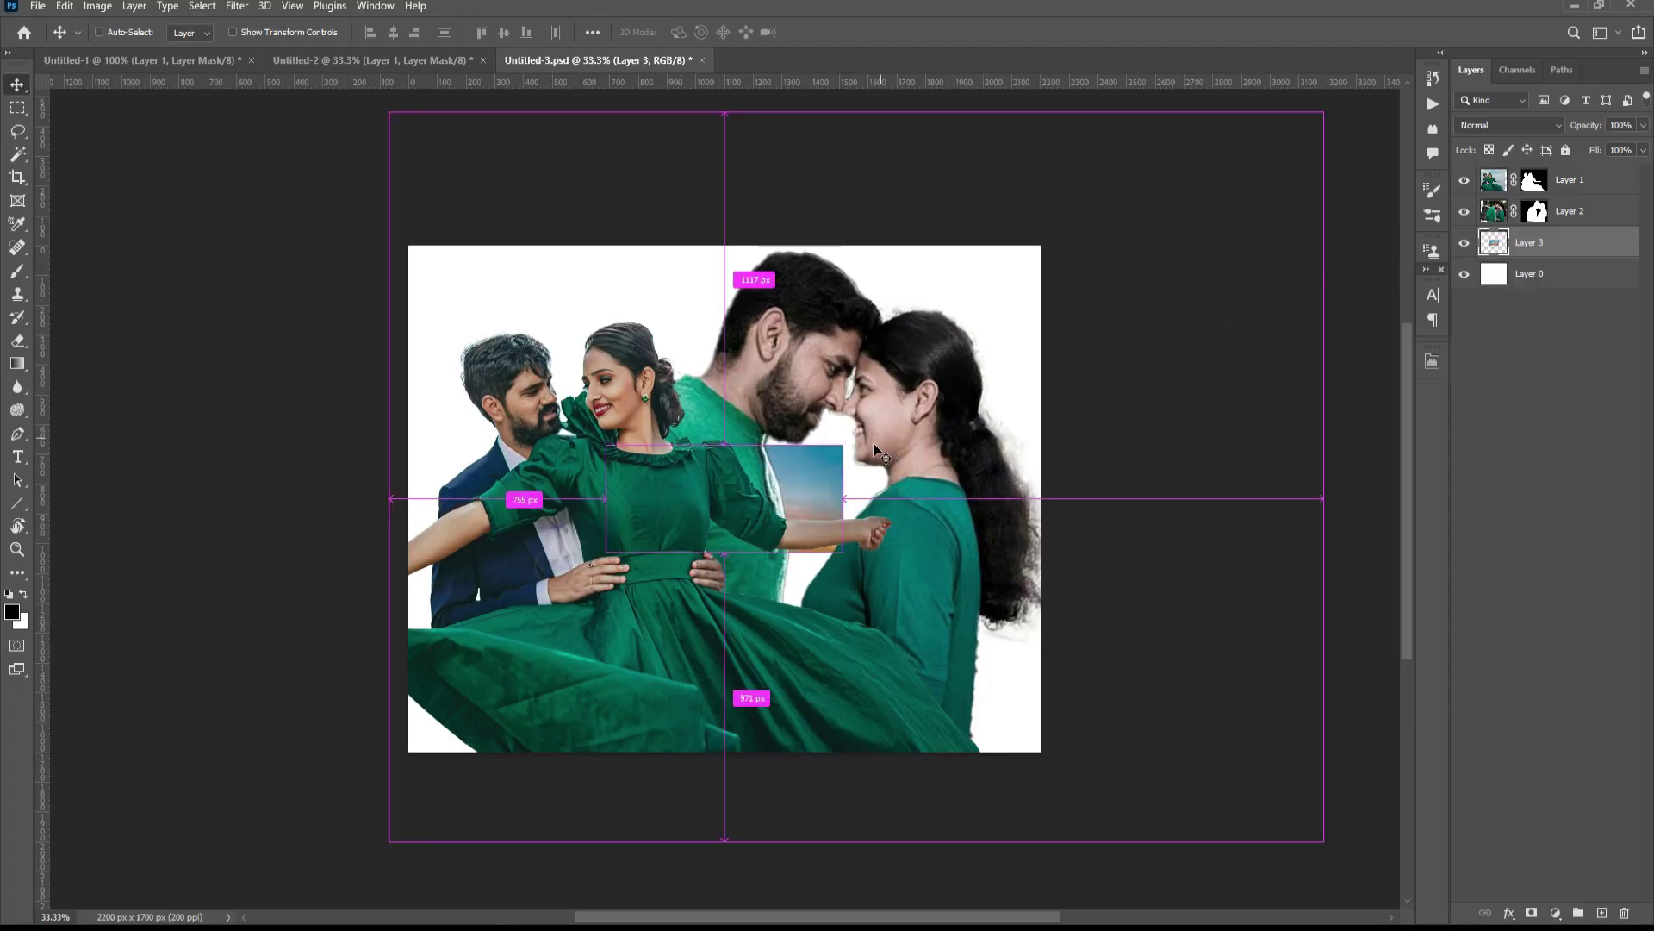
key(ctrl+t)
drag(842, 443, 1297, 90)
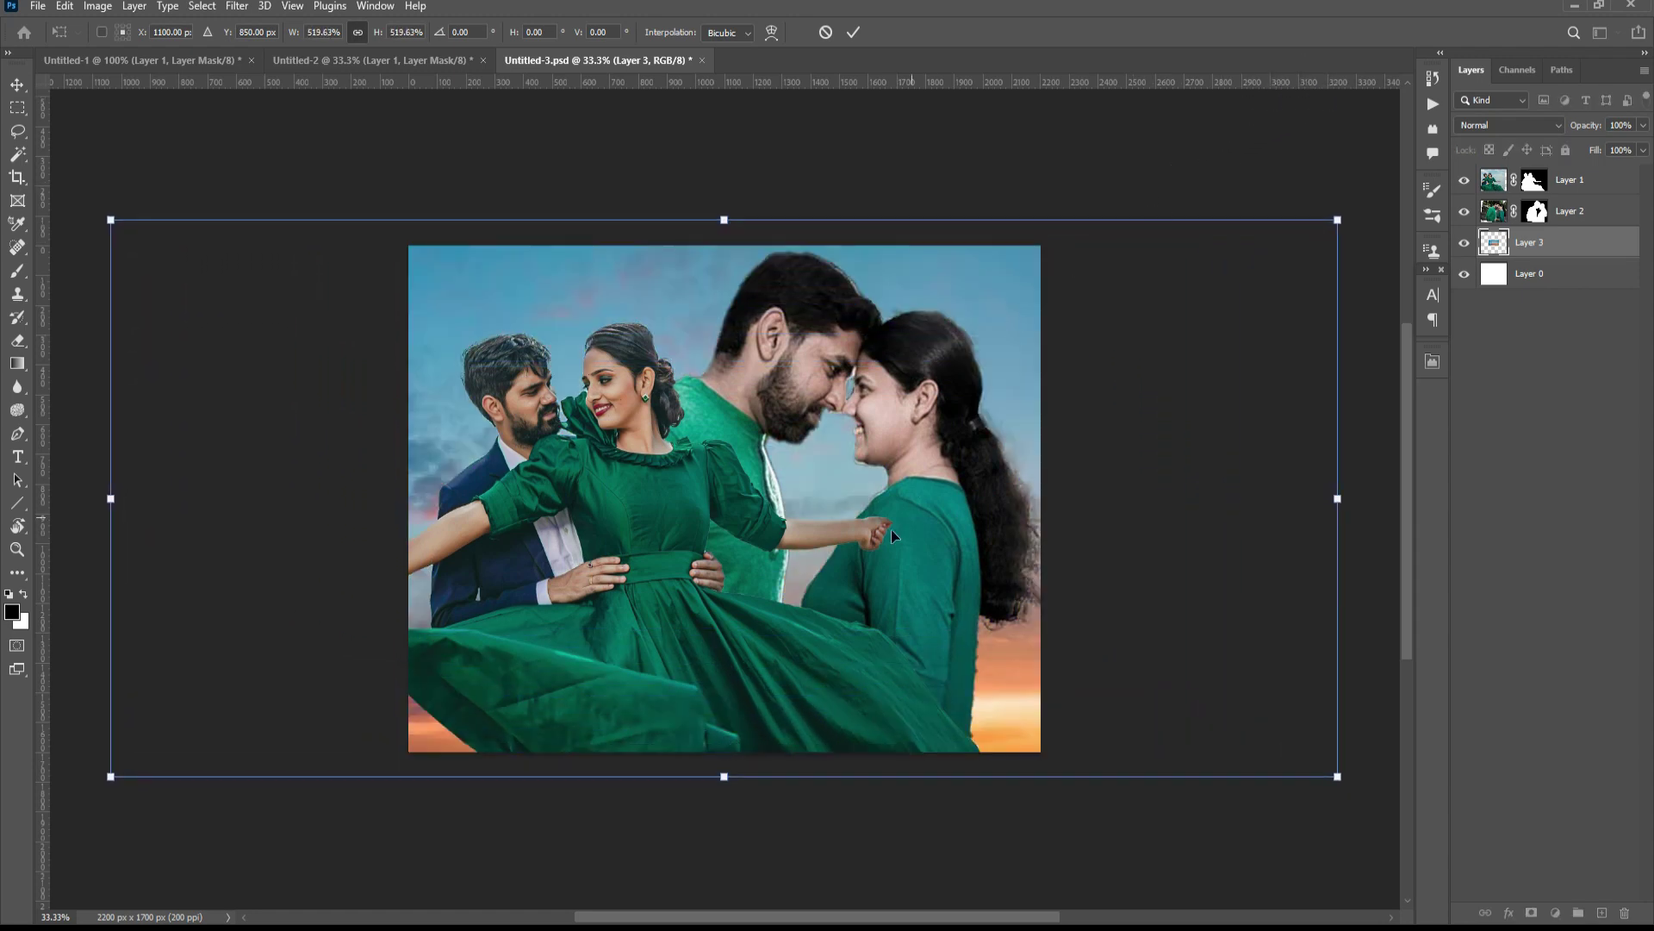
drag(870, 643, 868, 624)
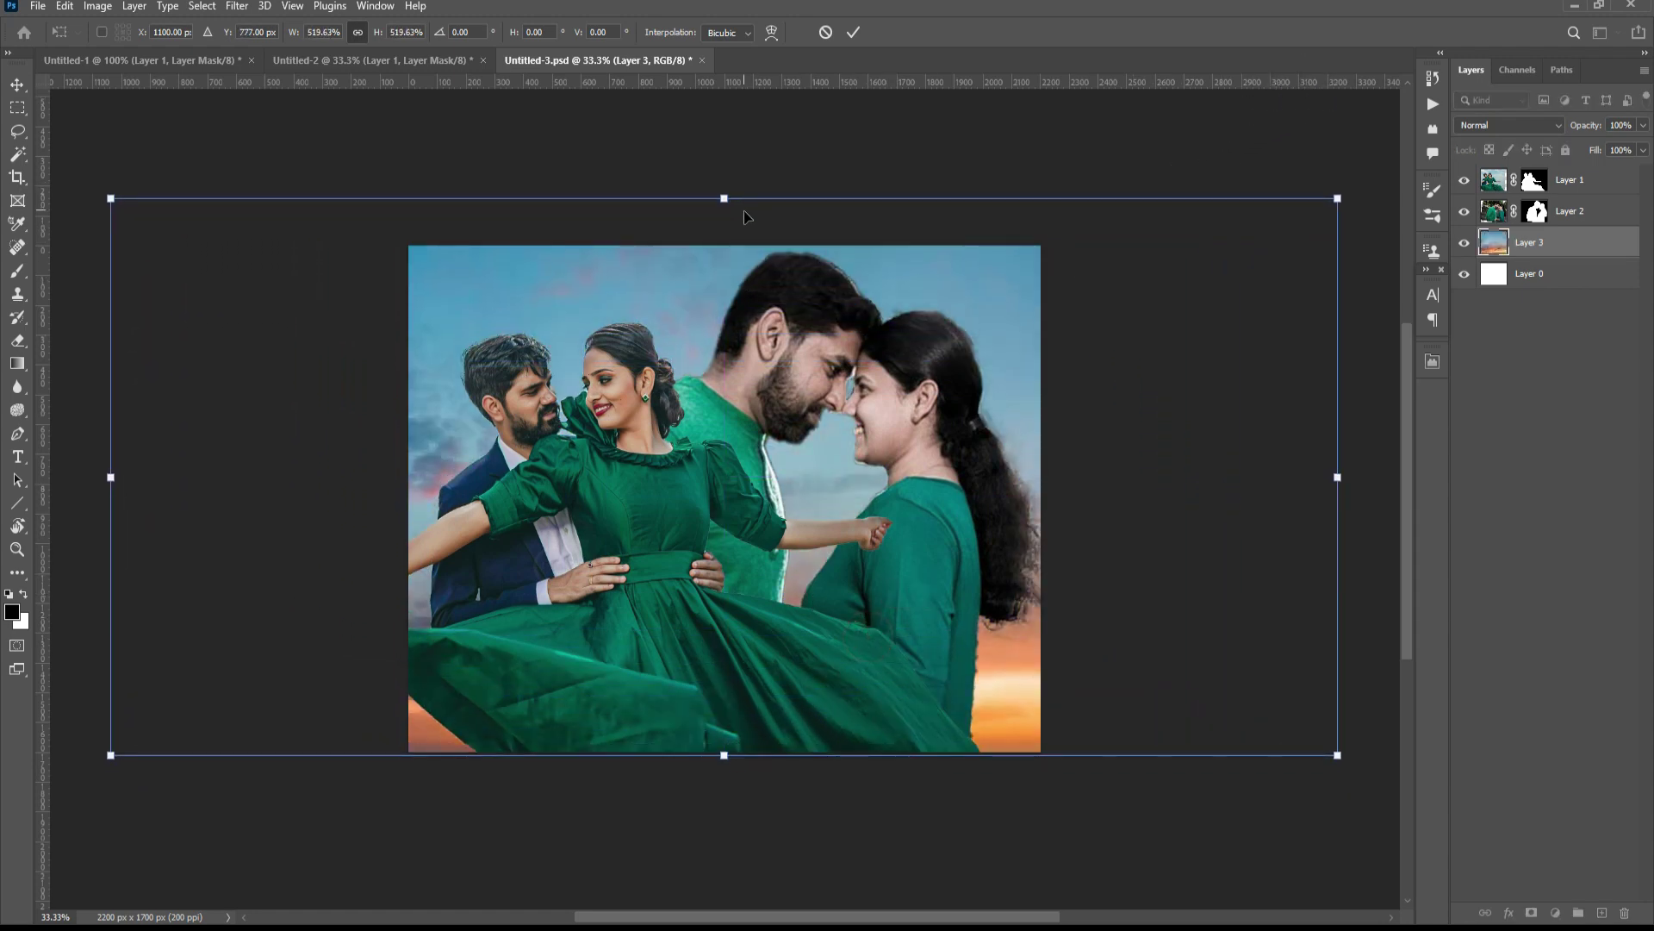
key(Return)
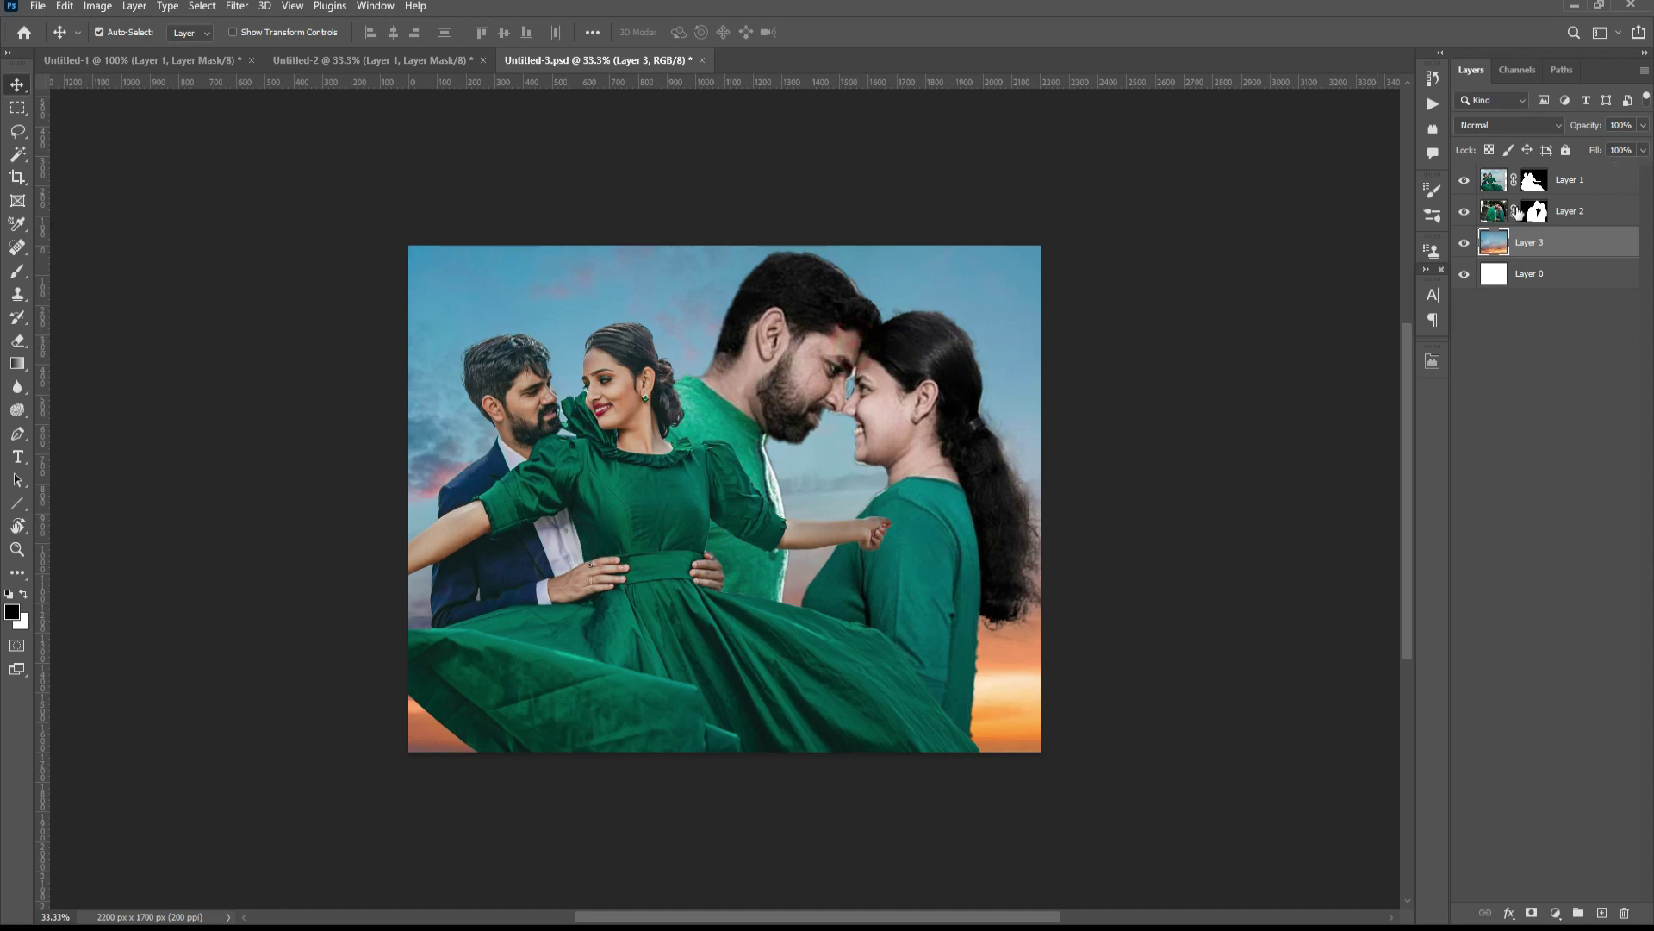
click(1518, 211)
mouse_move(820, 380)
mouse_down()
mouse_move(822, 356)
mouse_move(819, 371)
mouse_up()
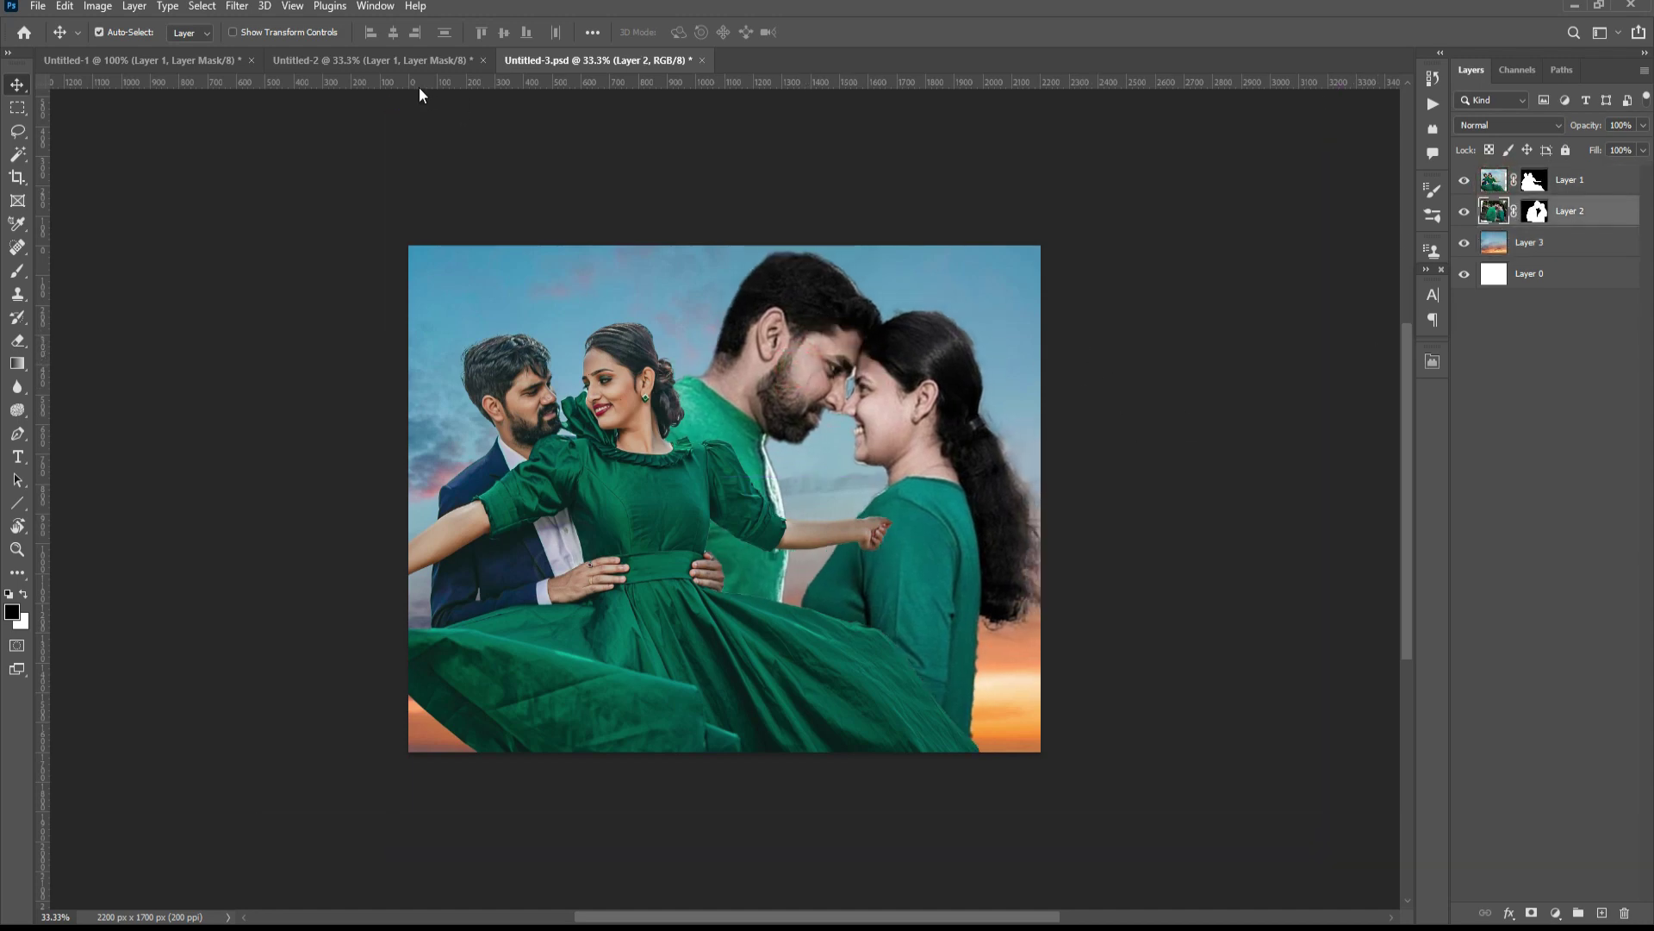
- Open the Camera Raw Filter on Layer 2's green-shirted couple
click(237, 7)
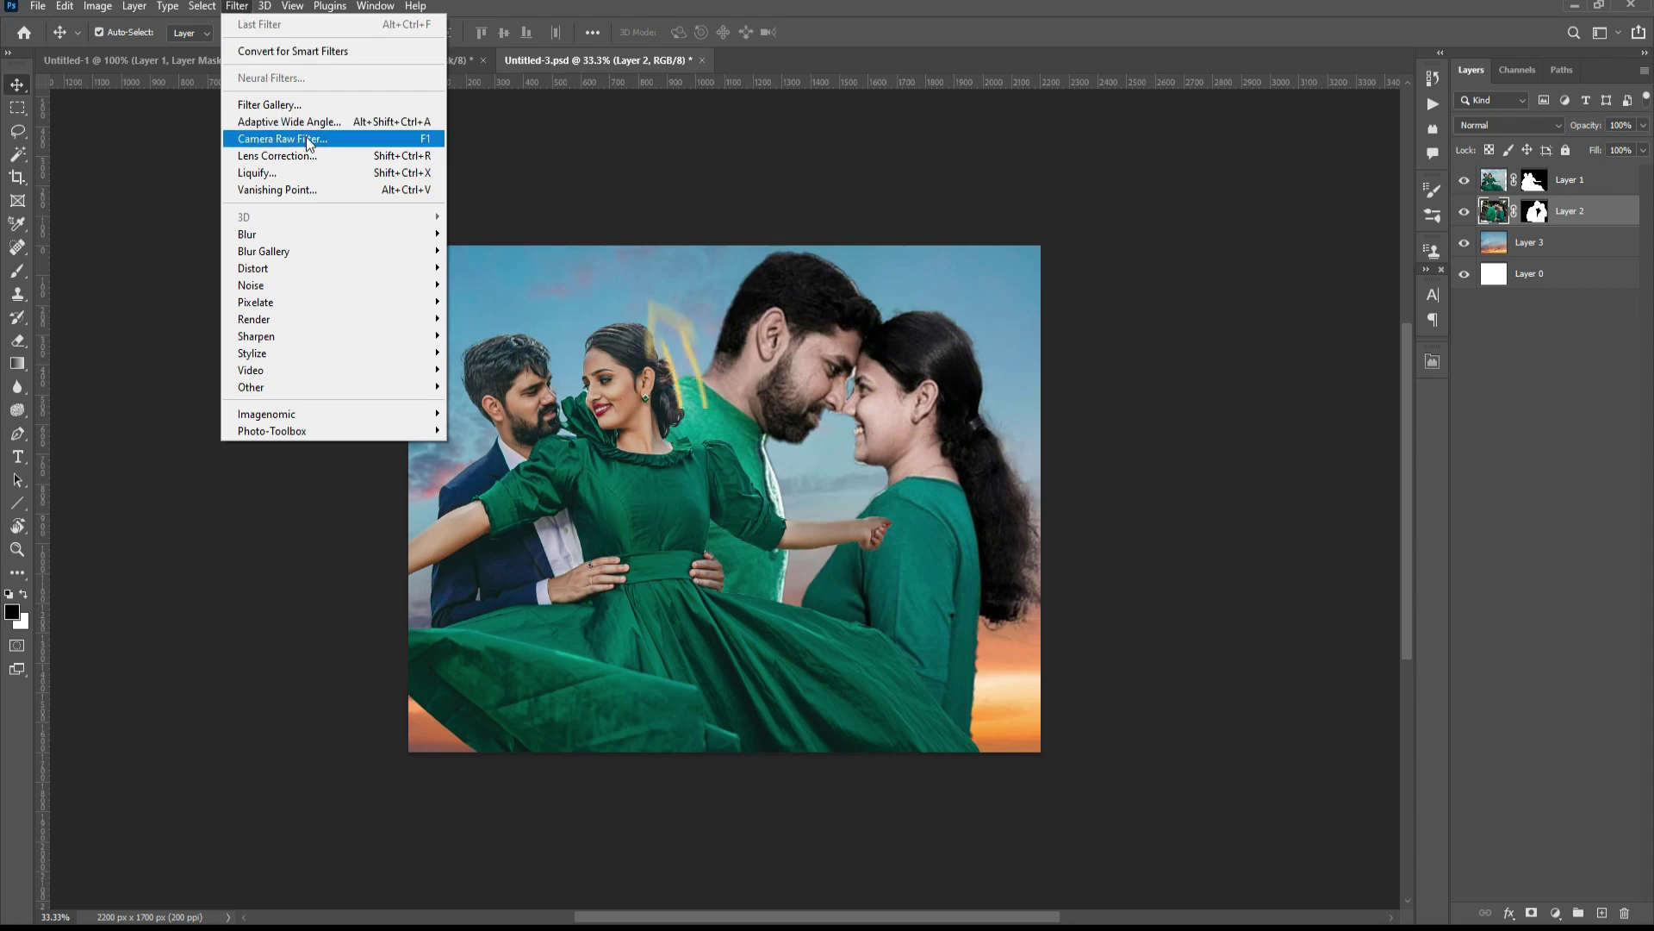
click(394, 141)
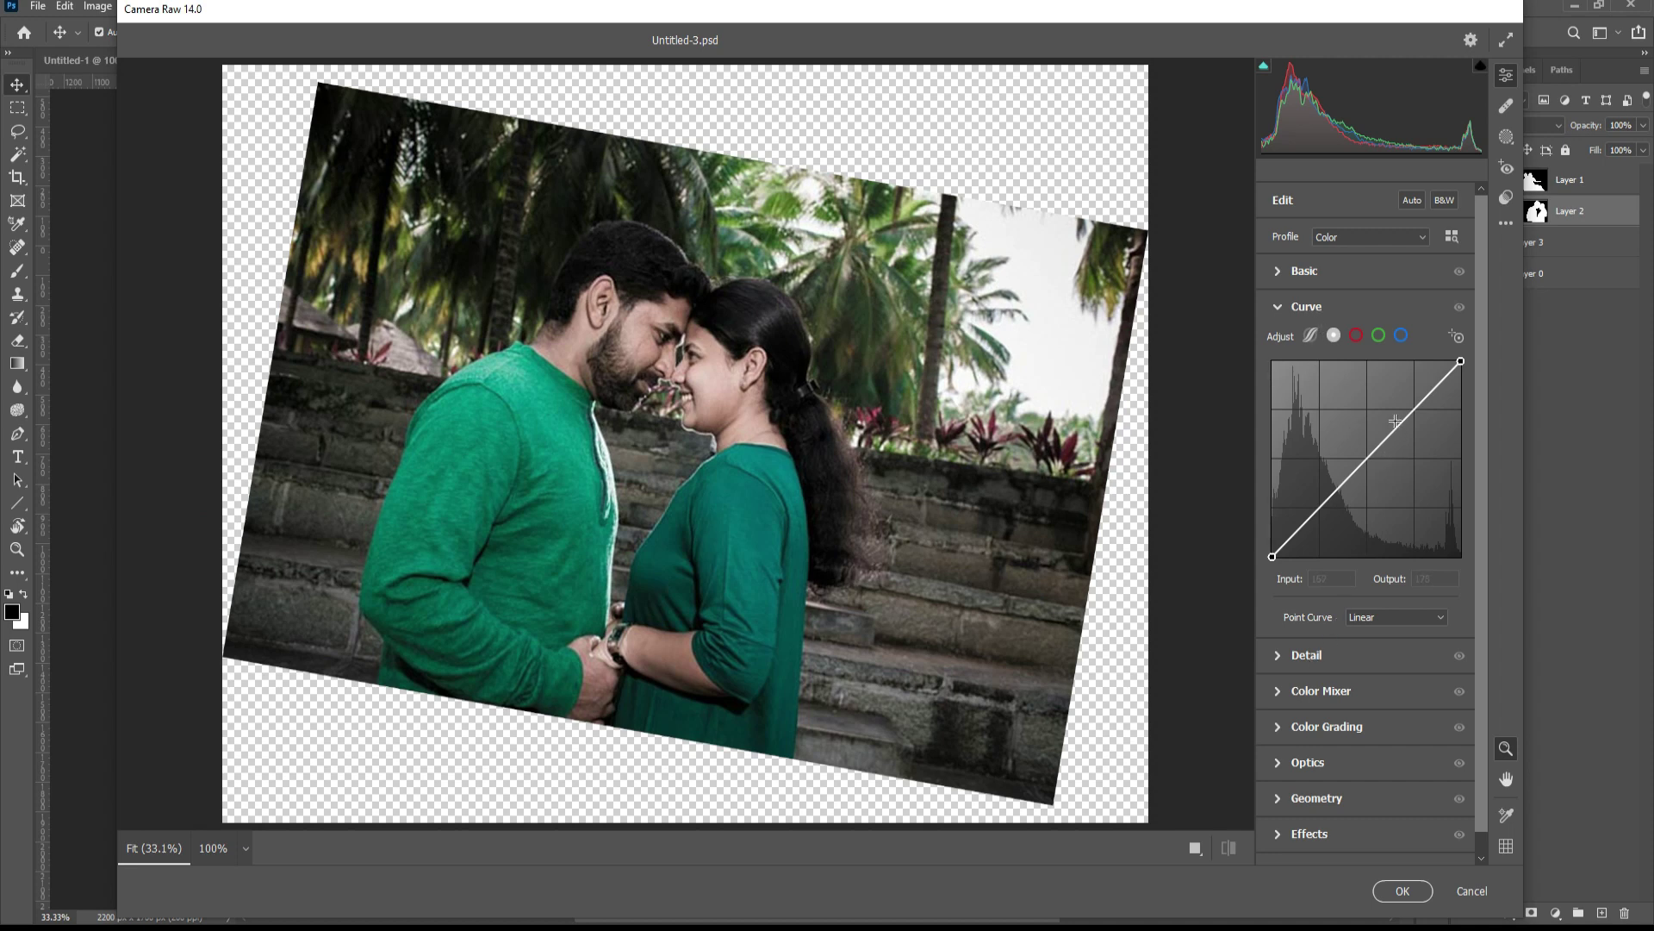
- Lift the tone curve midtones and set Contrast +7, Vibrance +30, Saturation +13
drag(1395, 421, 1392, 417)
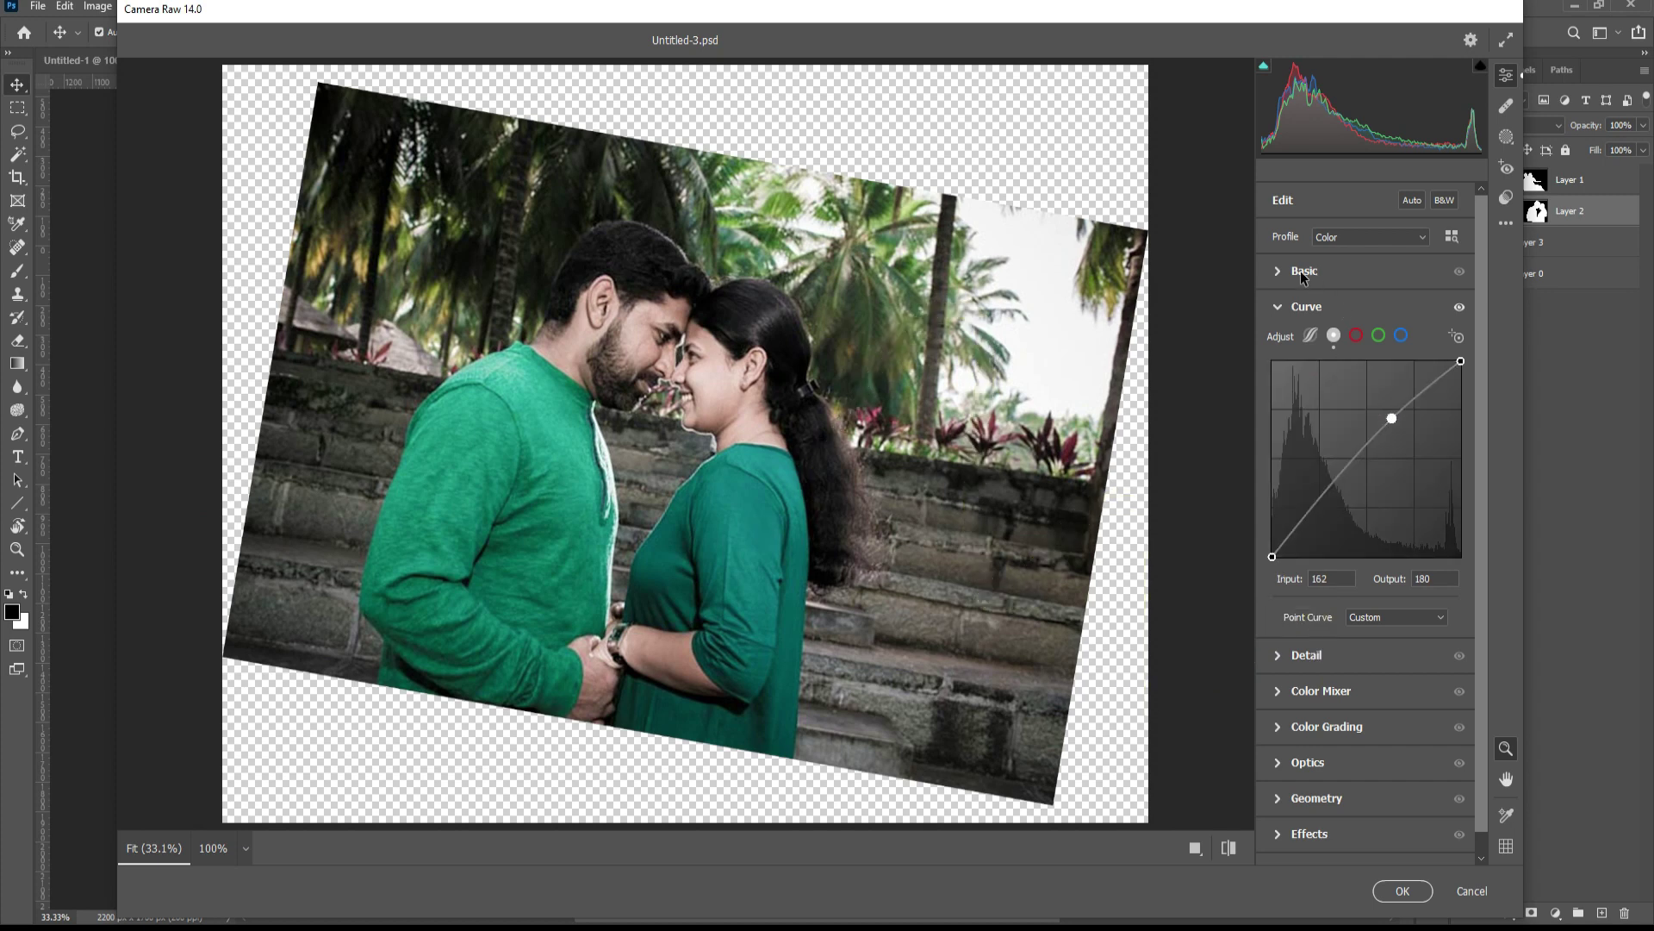
click(1303, 273)
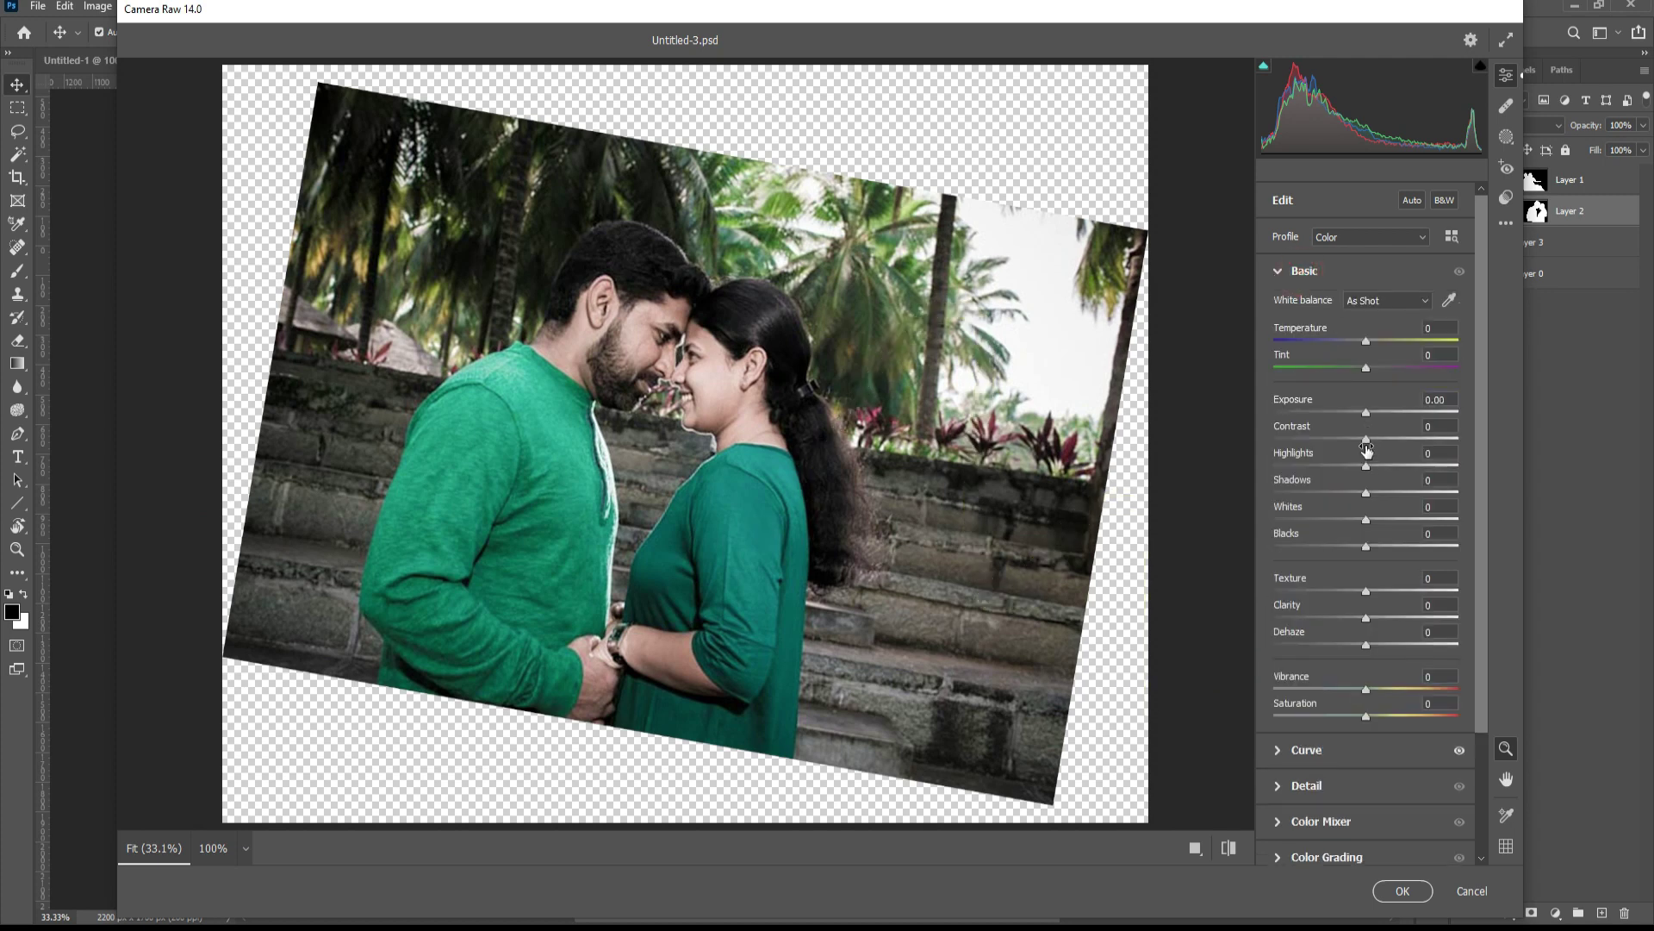
drag(1367, 440, 1373, 440)
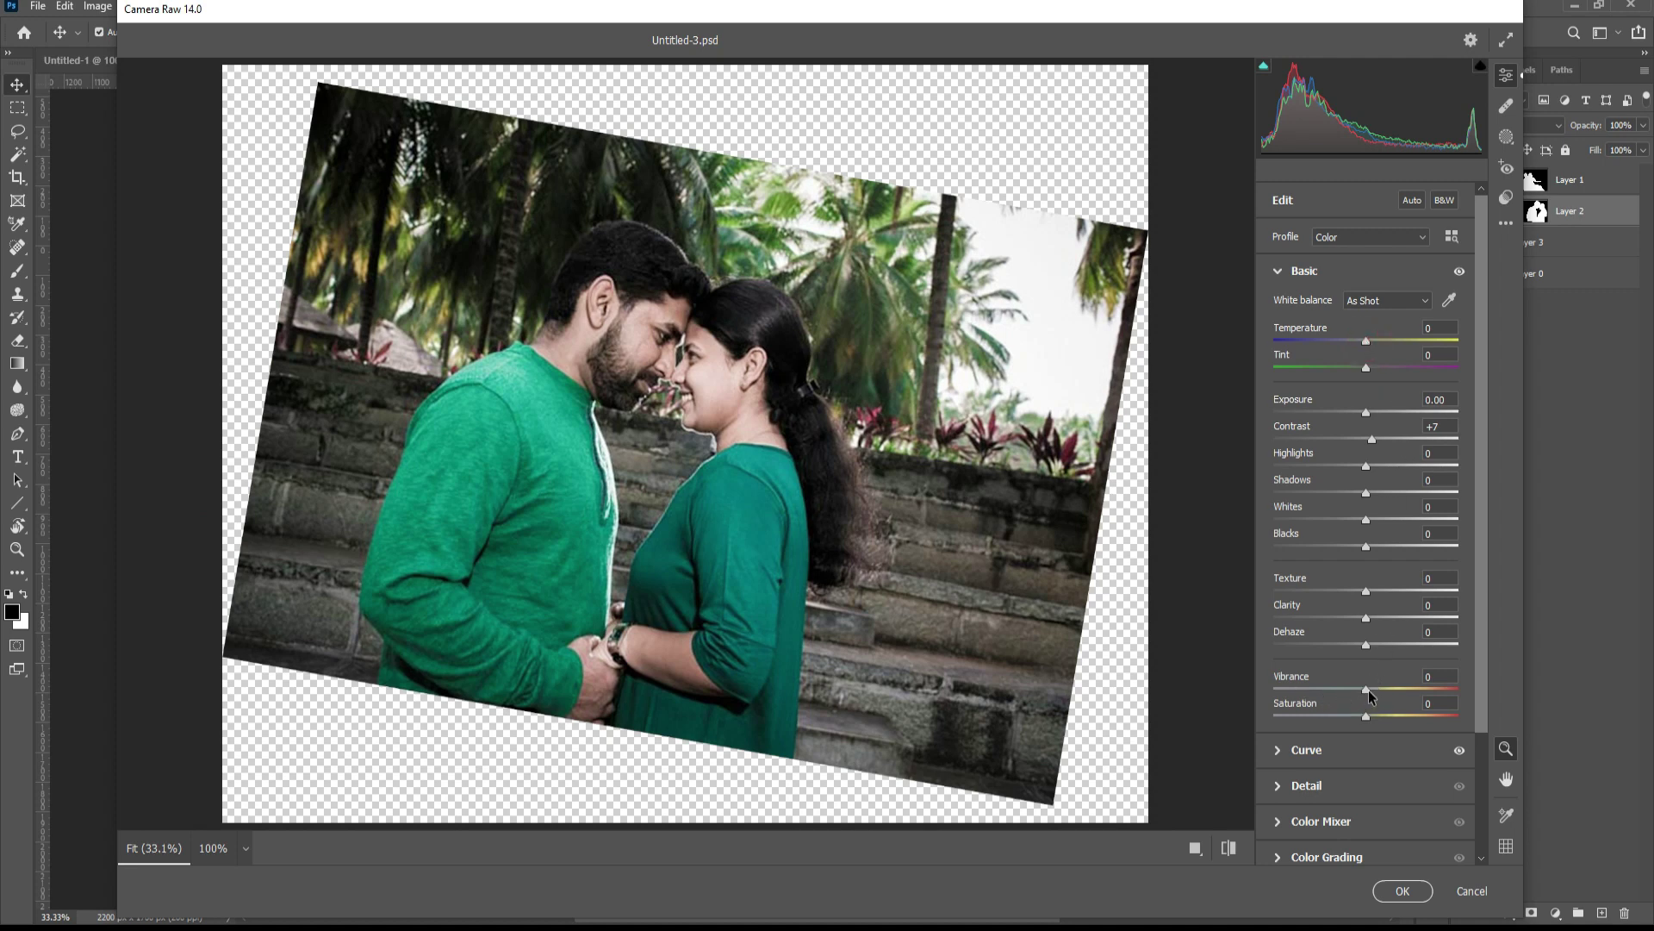
drag(1367, 690, 1381, 690)
drag(1366, 715, 1379, 715)
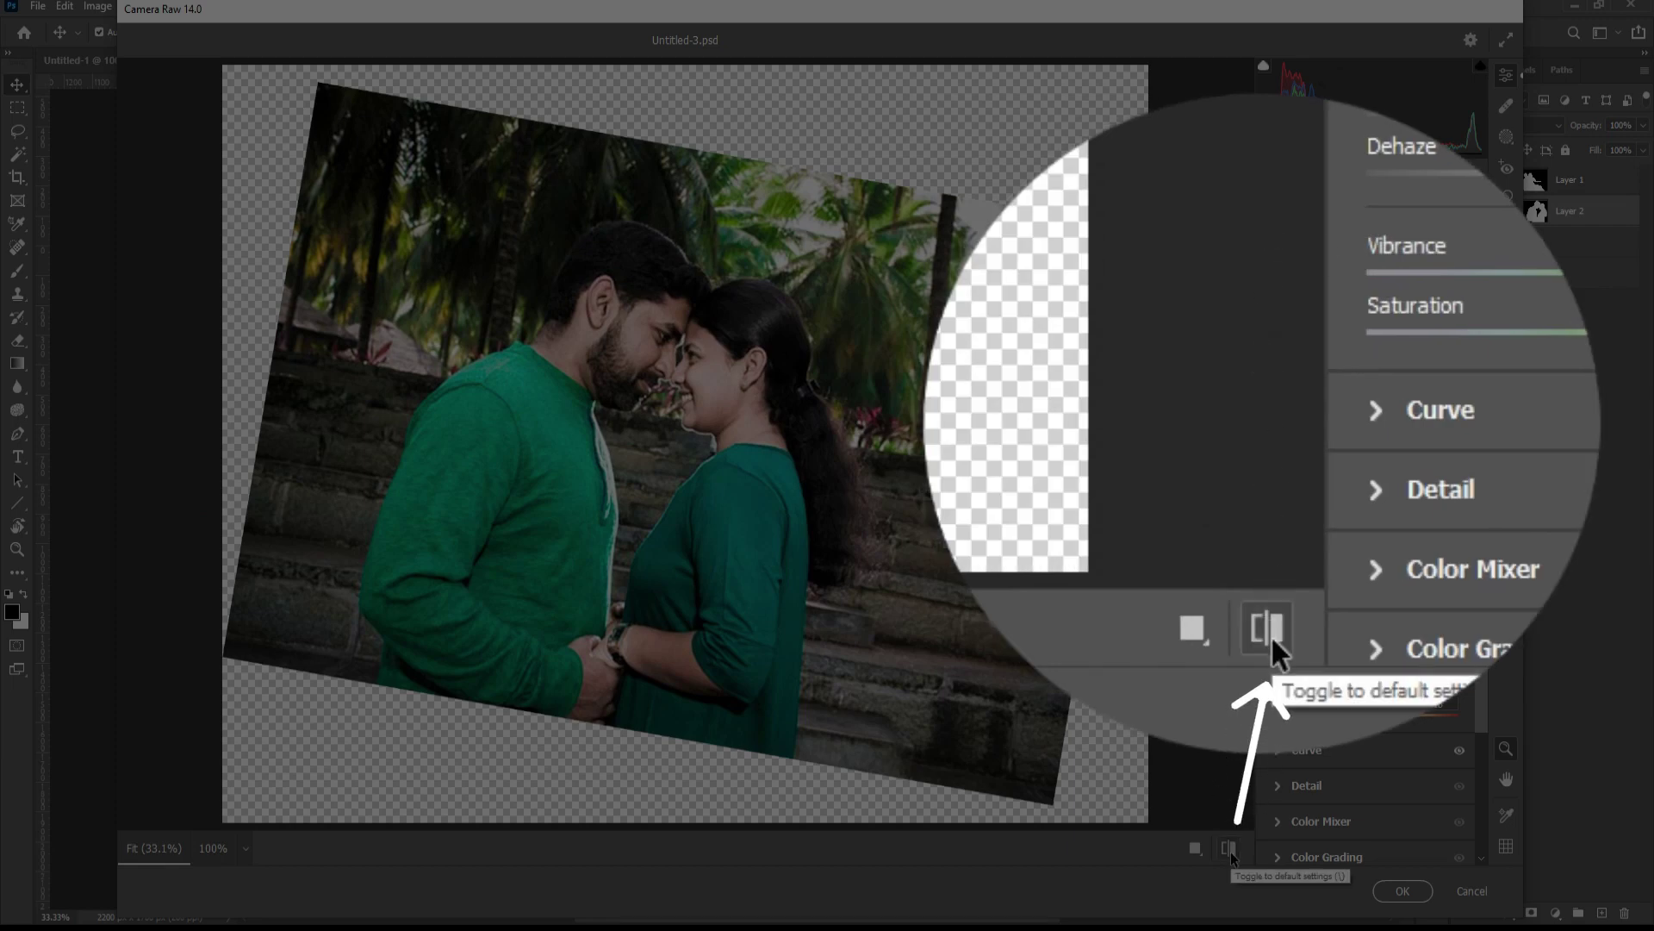
- Compare the before and after views, then apply the Camera Raw edits
click(1232, 851)
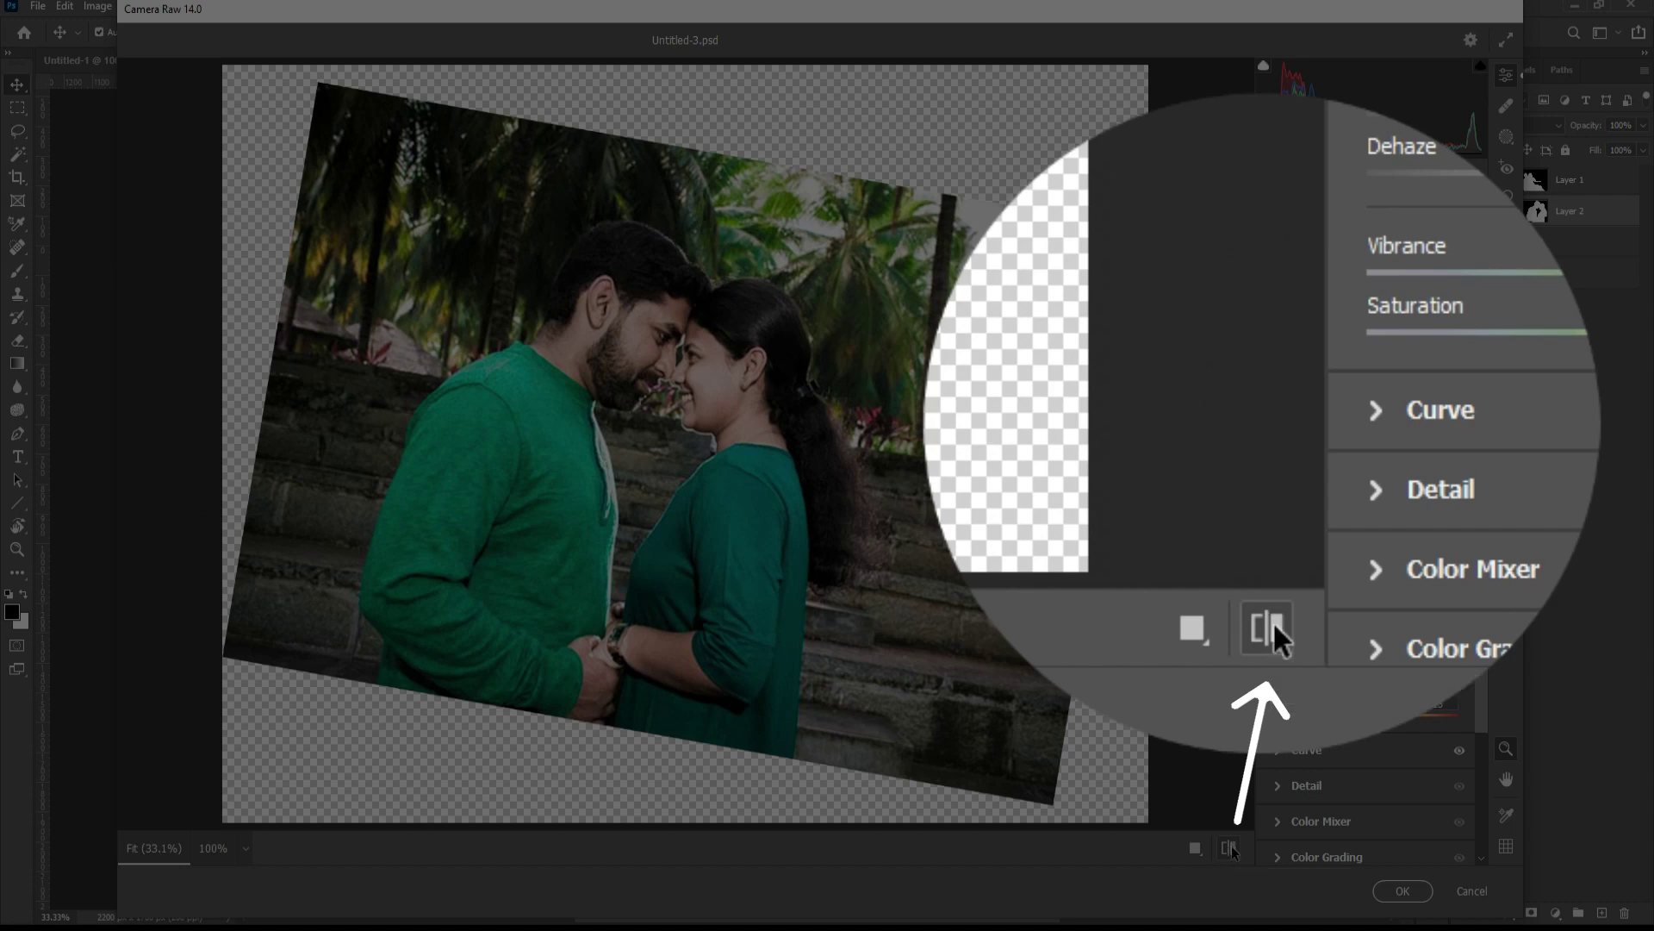
click(1232, 851)
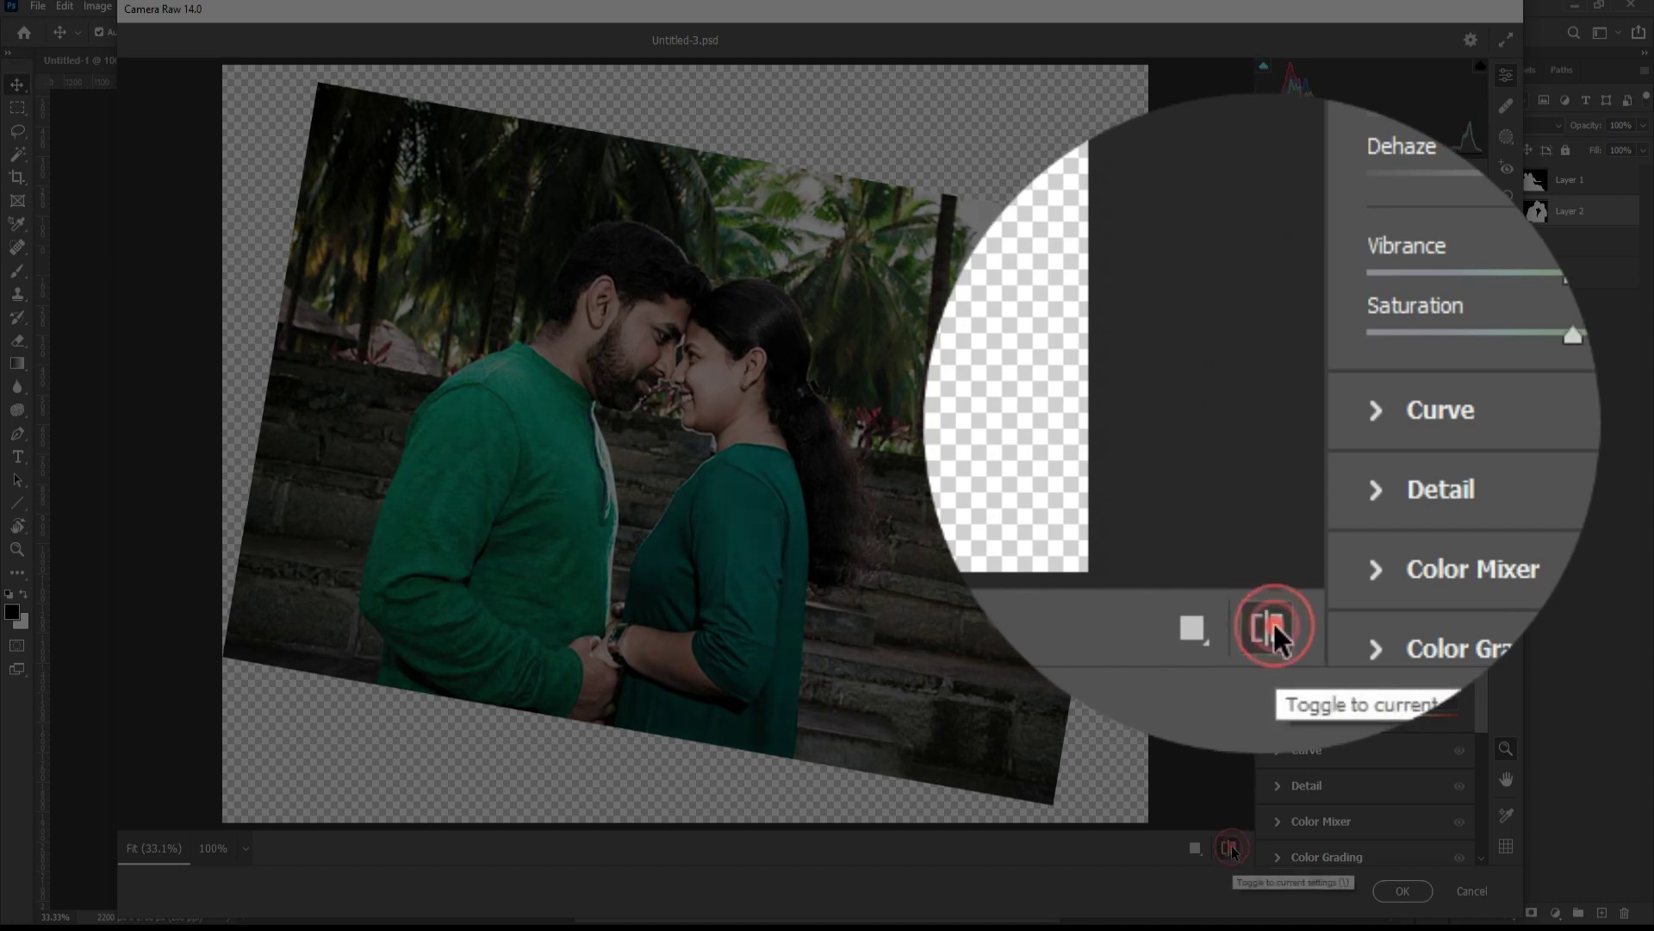
click(1232, 852)
click(1232, 851)
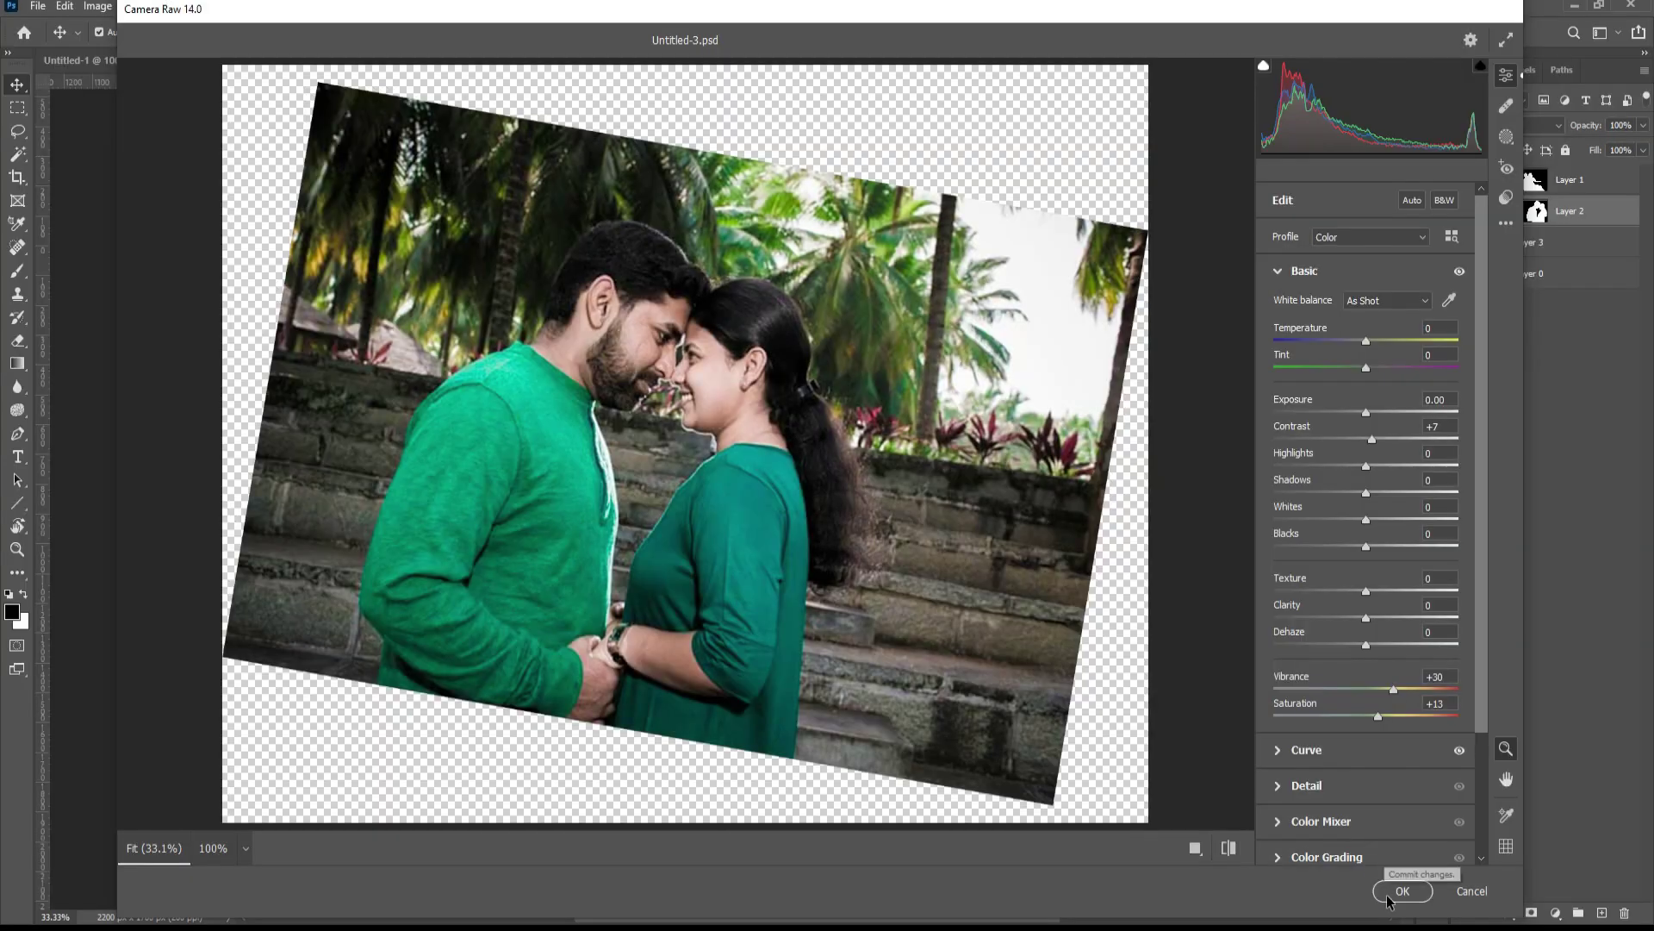
click(1398, 896)
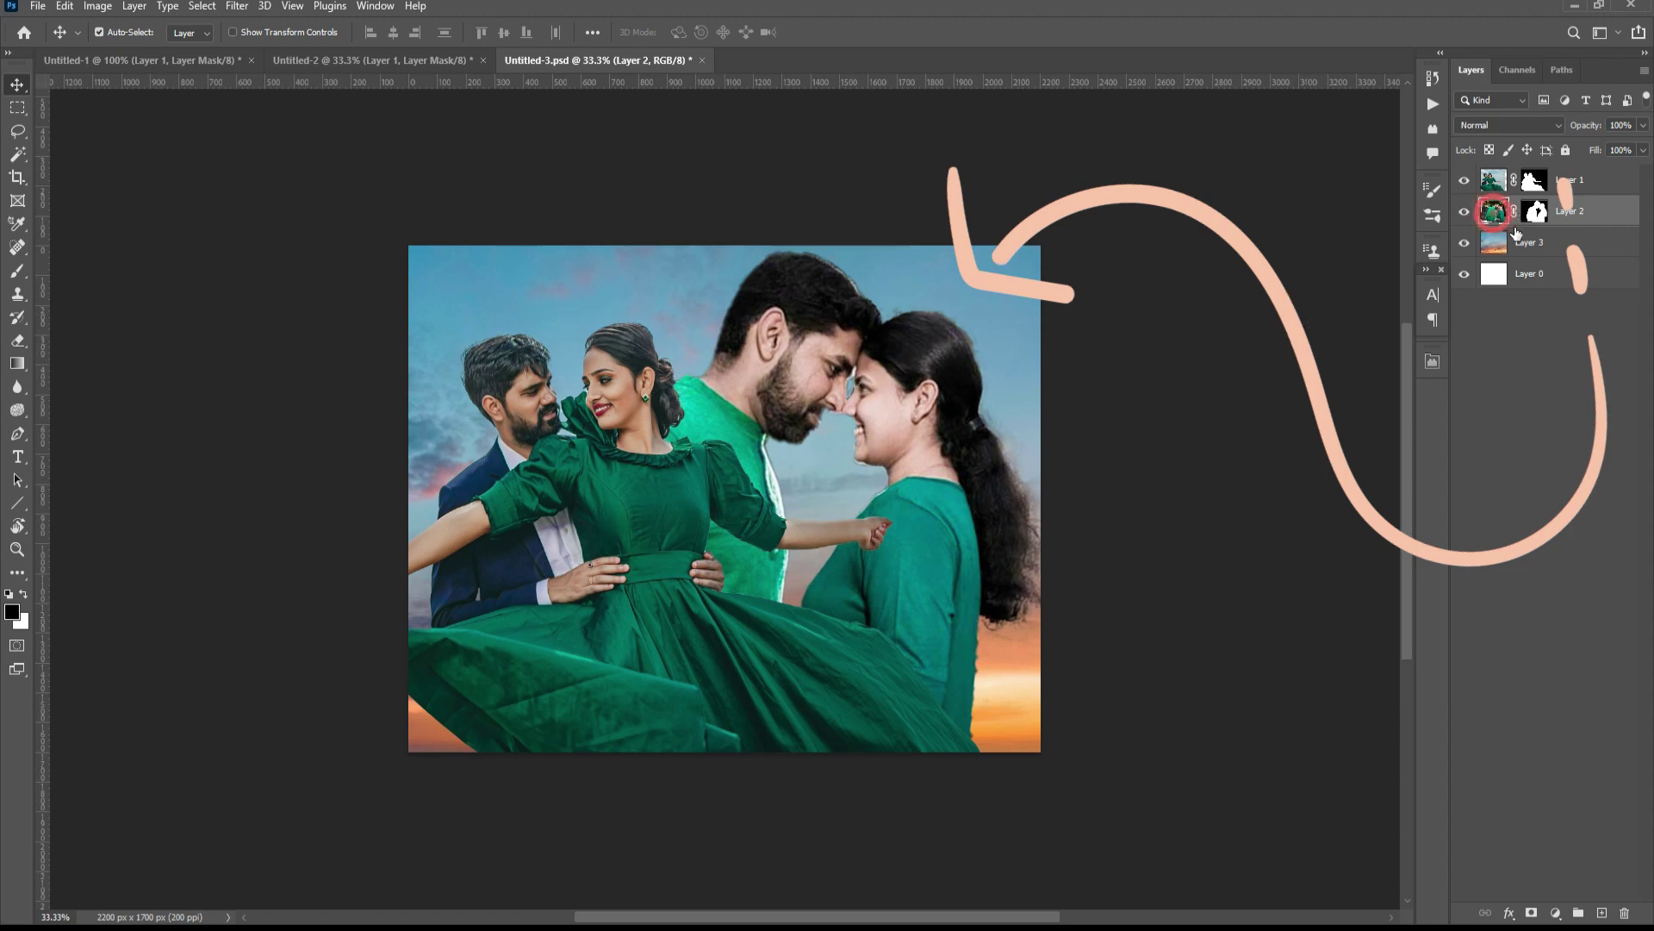
- Apply Layer 2's existing mask permanently and add a fresh layer mask
click(1535, 213)
right_click(1535, 214)
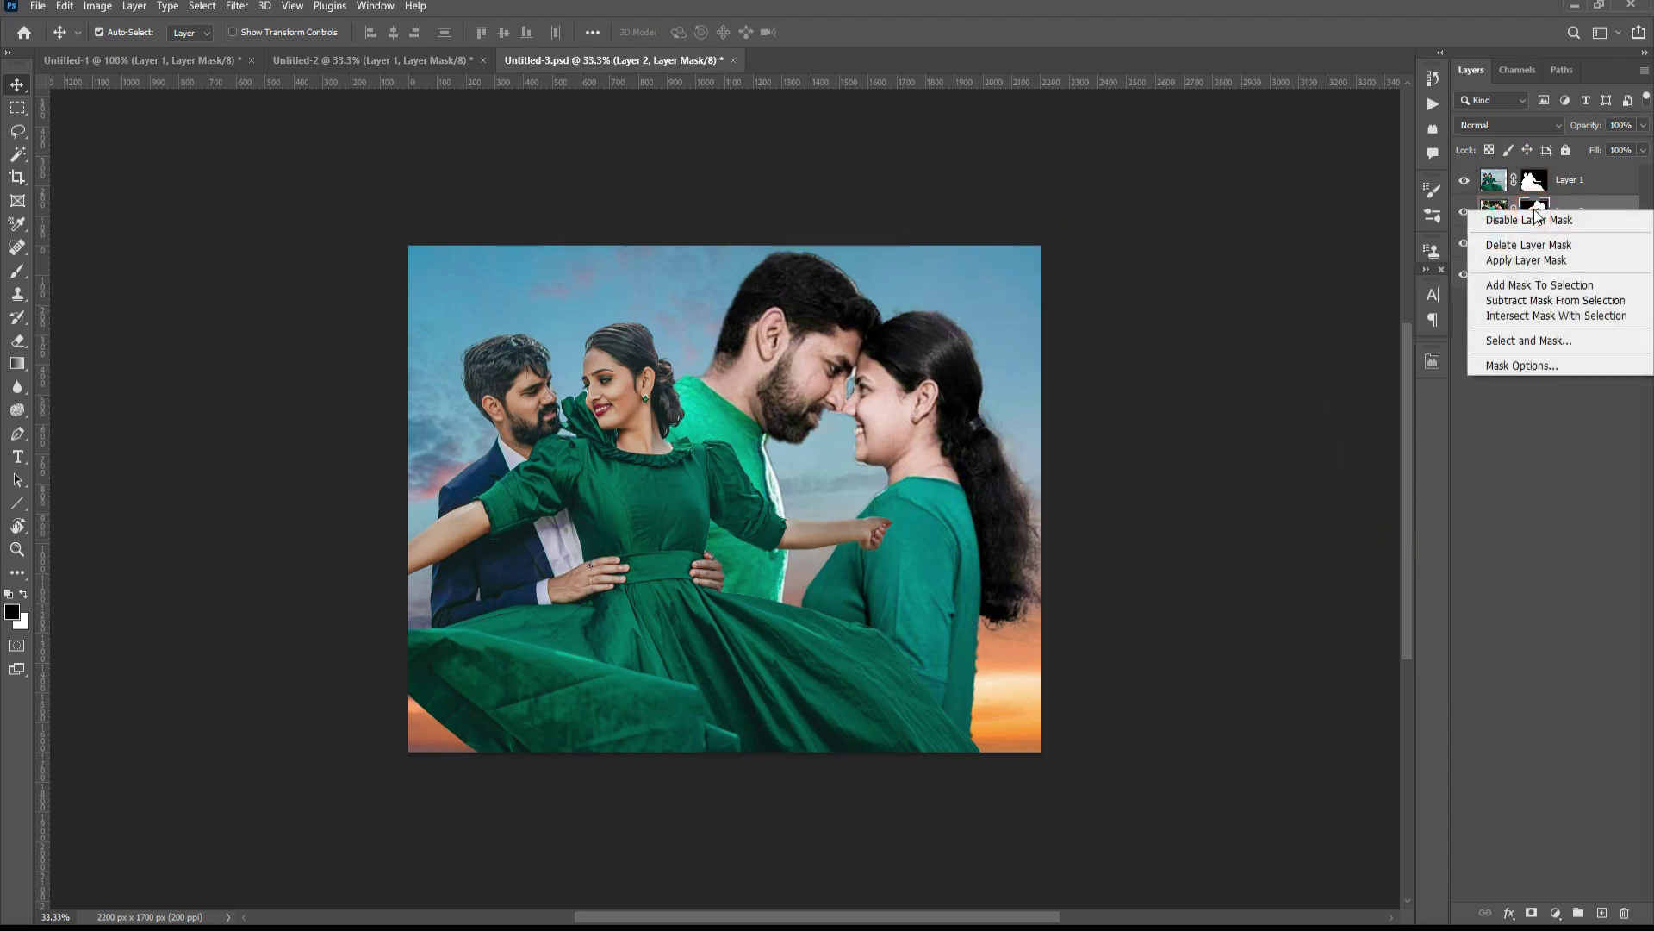
click(1524, 262)
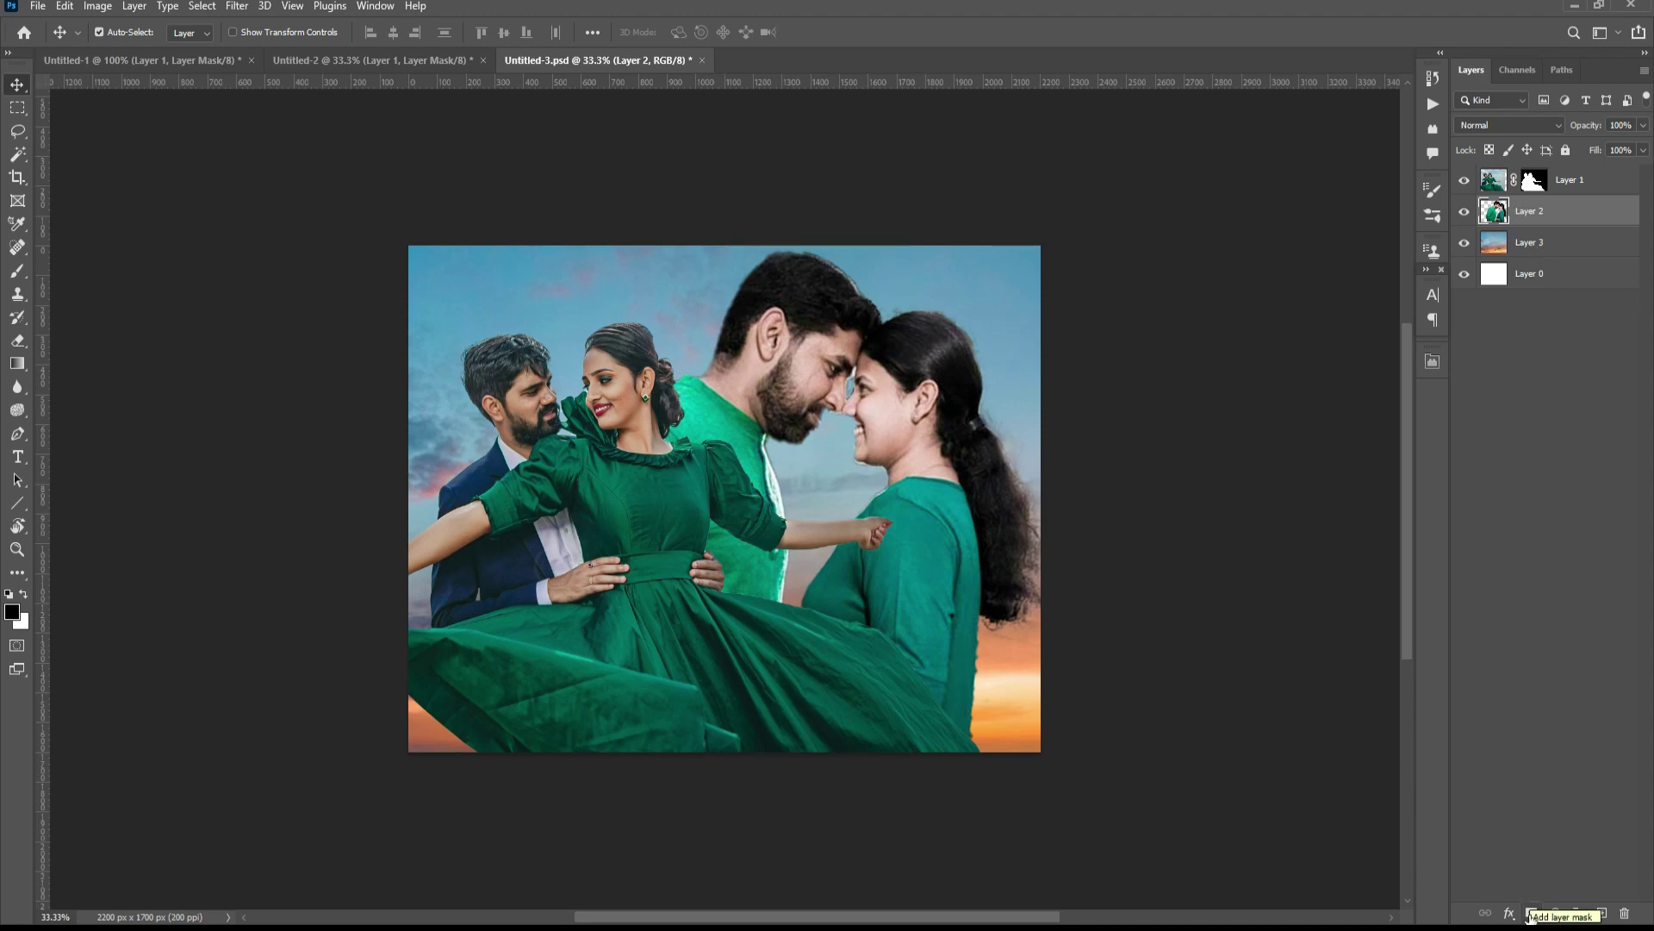
click(1532, 915)
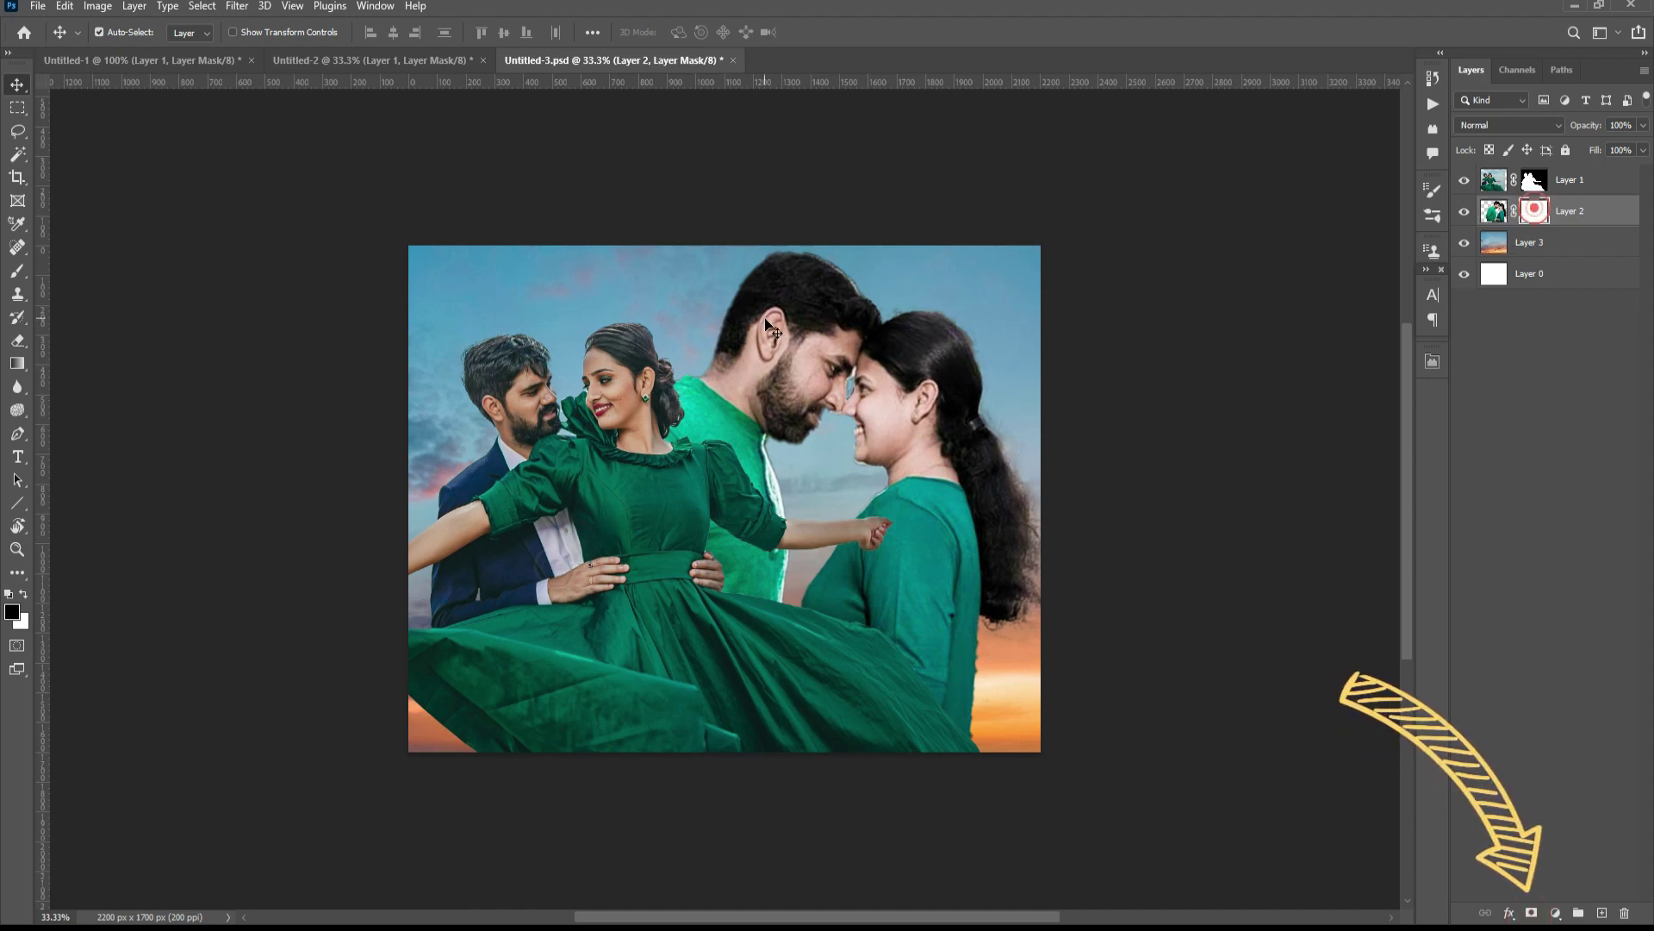
- Paint the mask with a 1700 px brush to fade the couple's lower right into the sunset
click(17, 270)
click(70, 274)
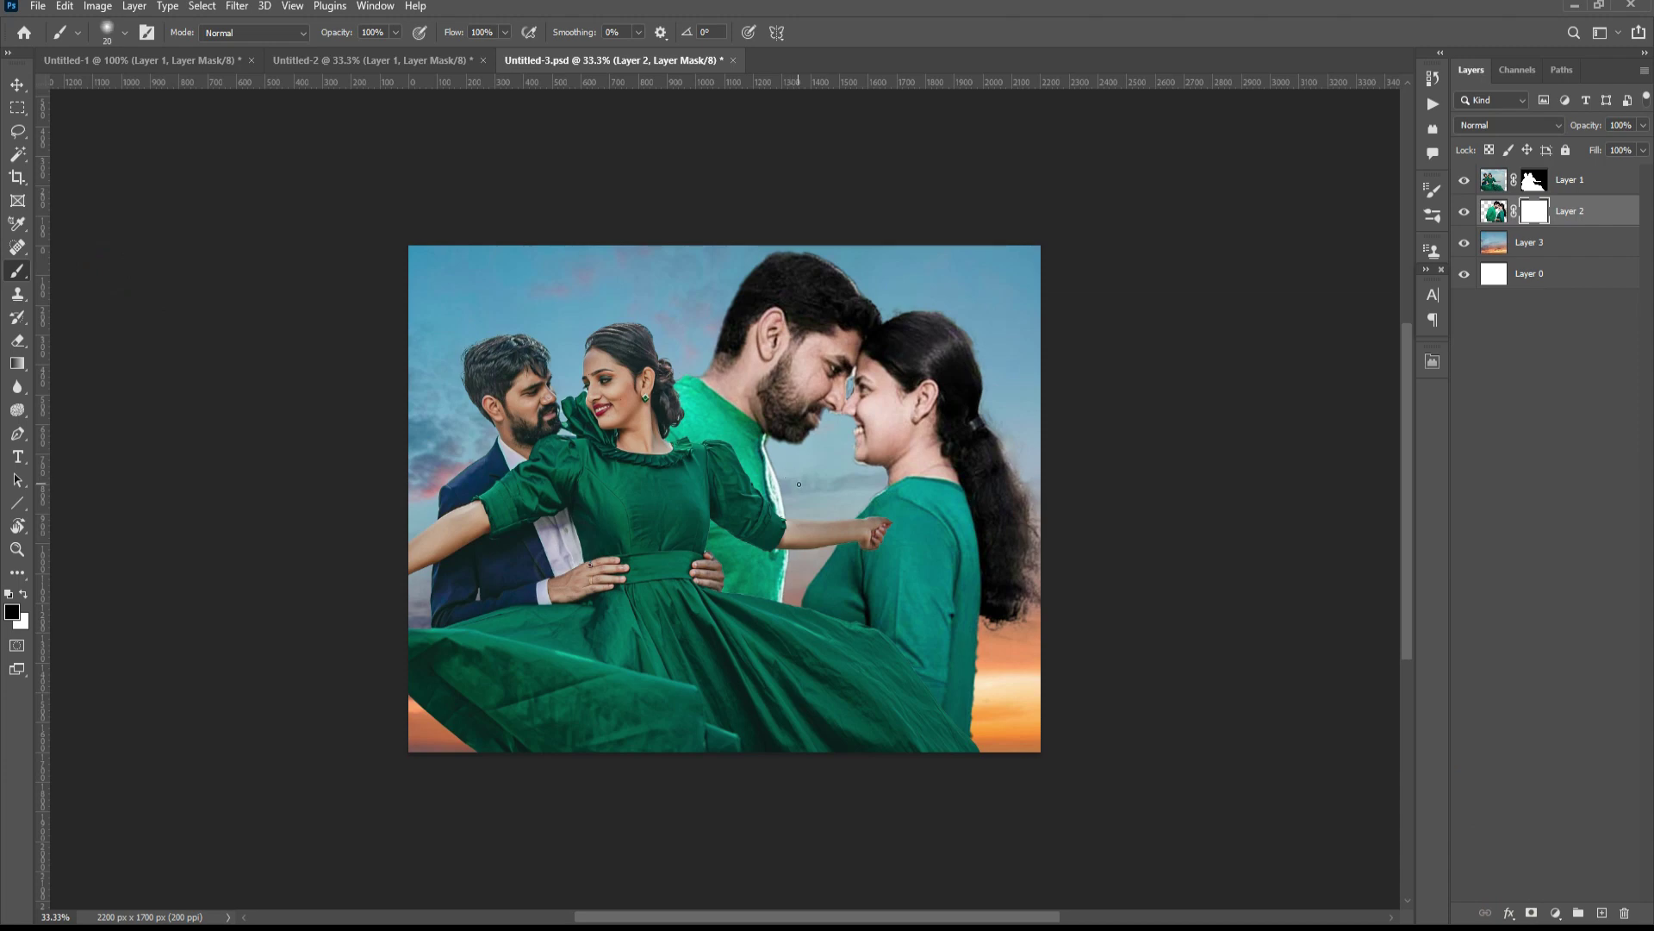
key(bracketright)
key(bracketright)
key(bracketright)
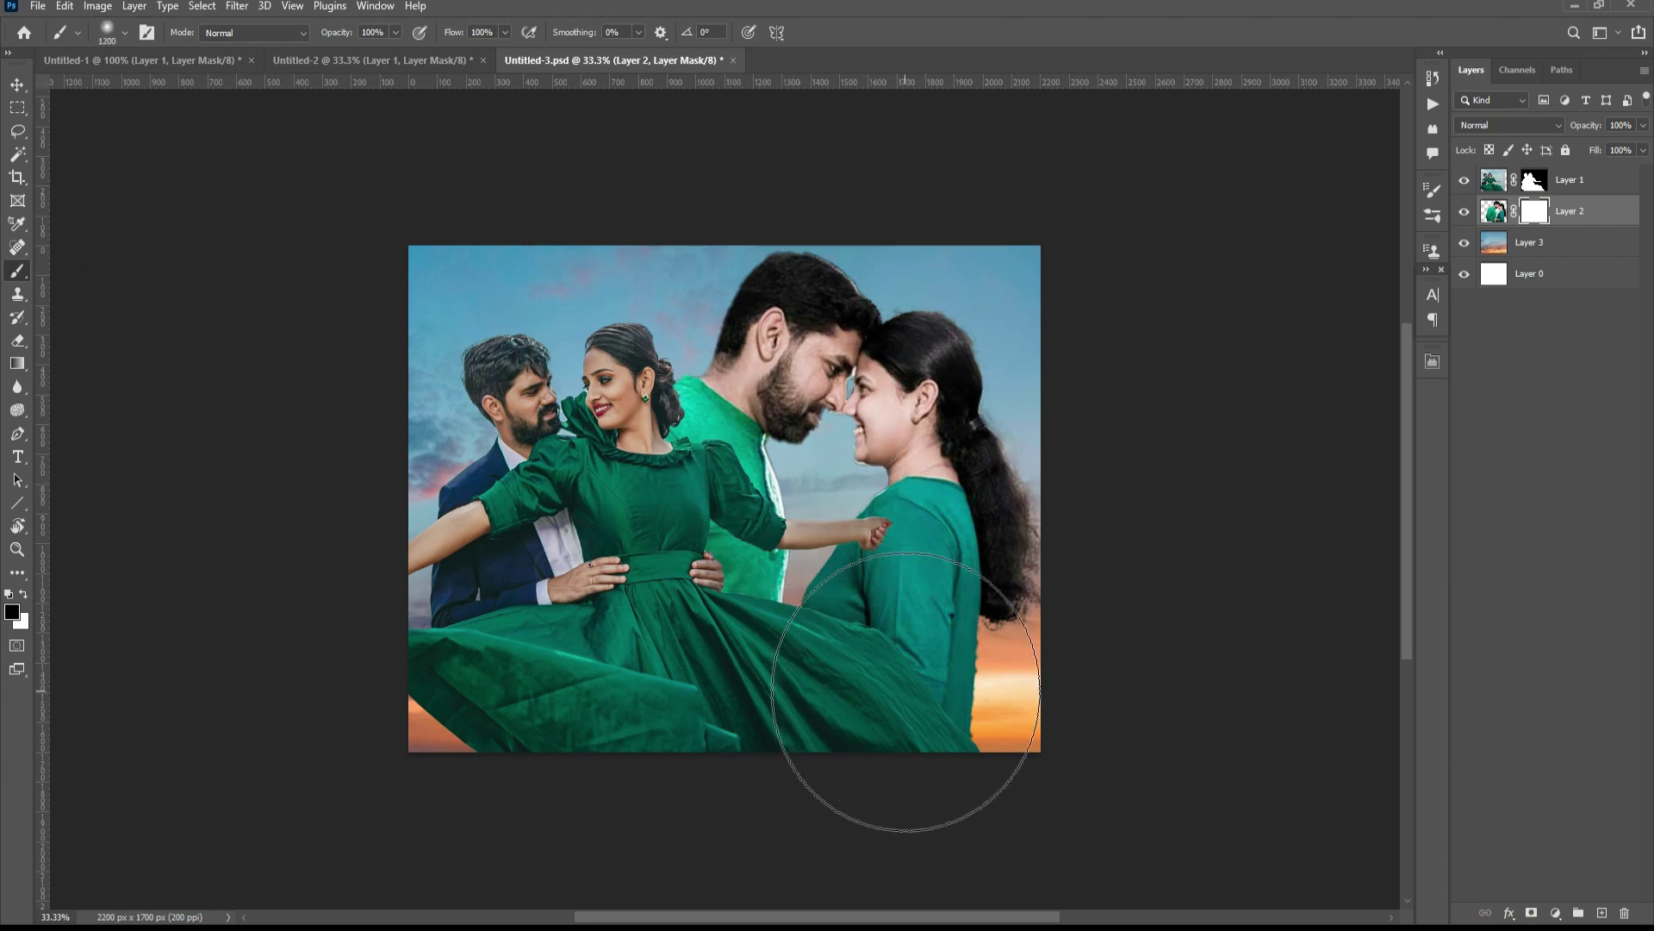
key(bracketright)
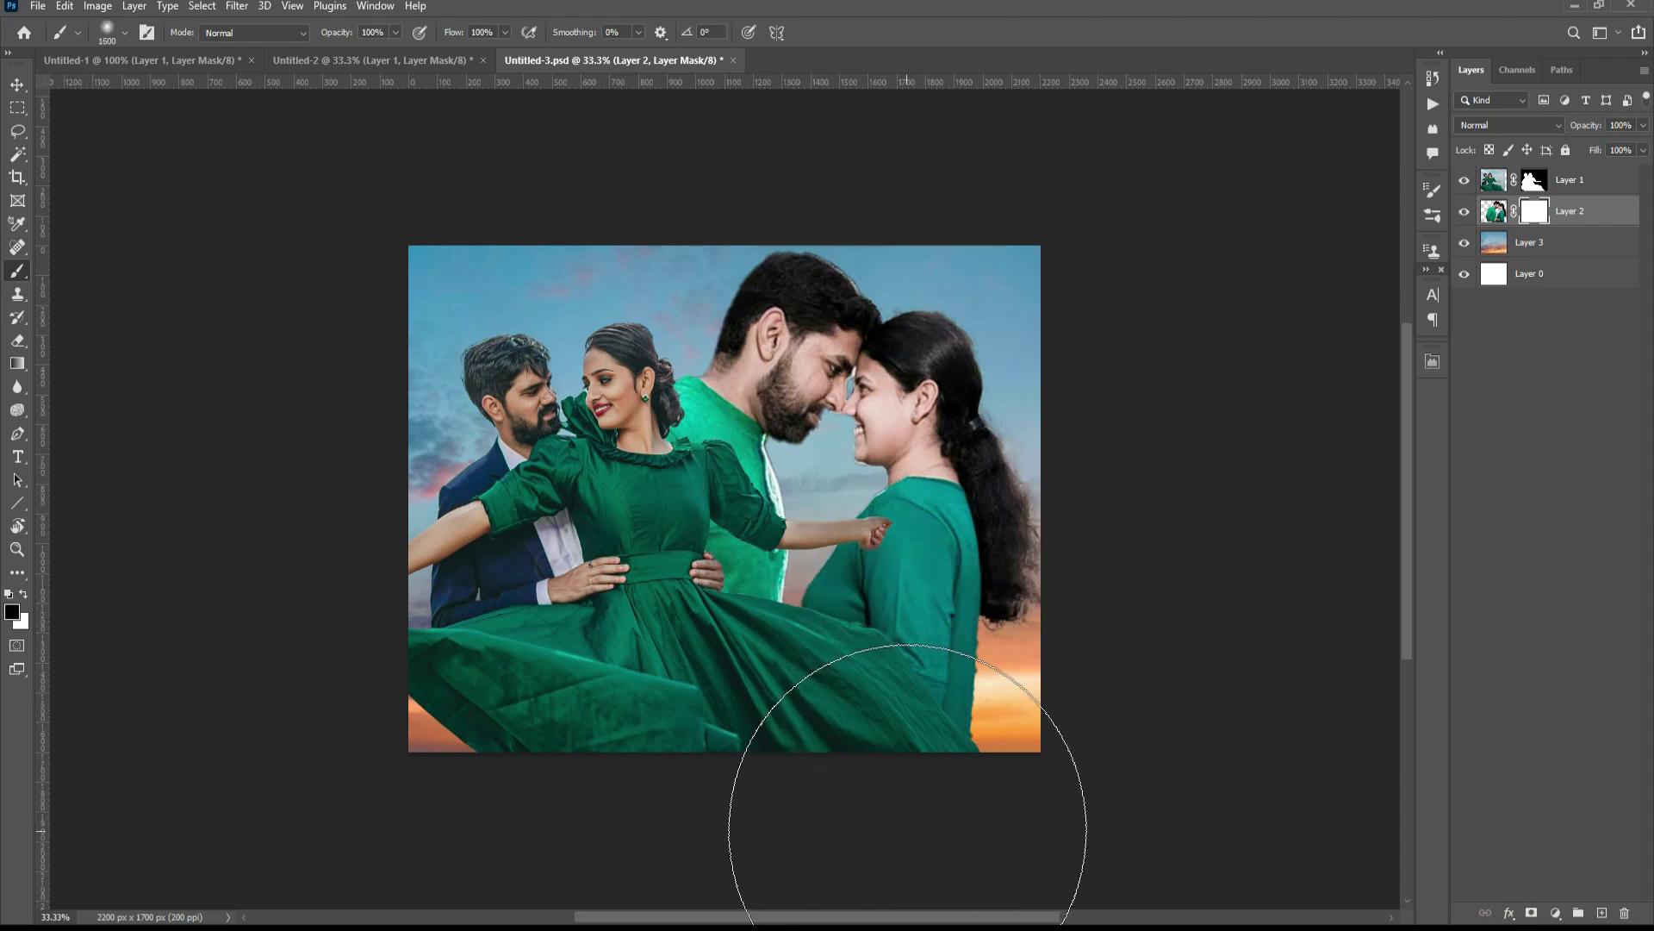
key(bracketright)
drag(930, 850, 892, 853)
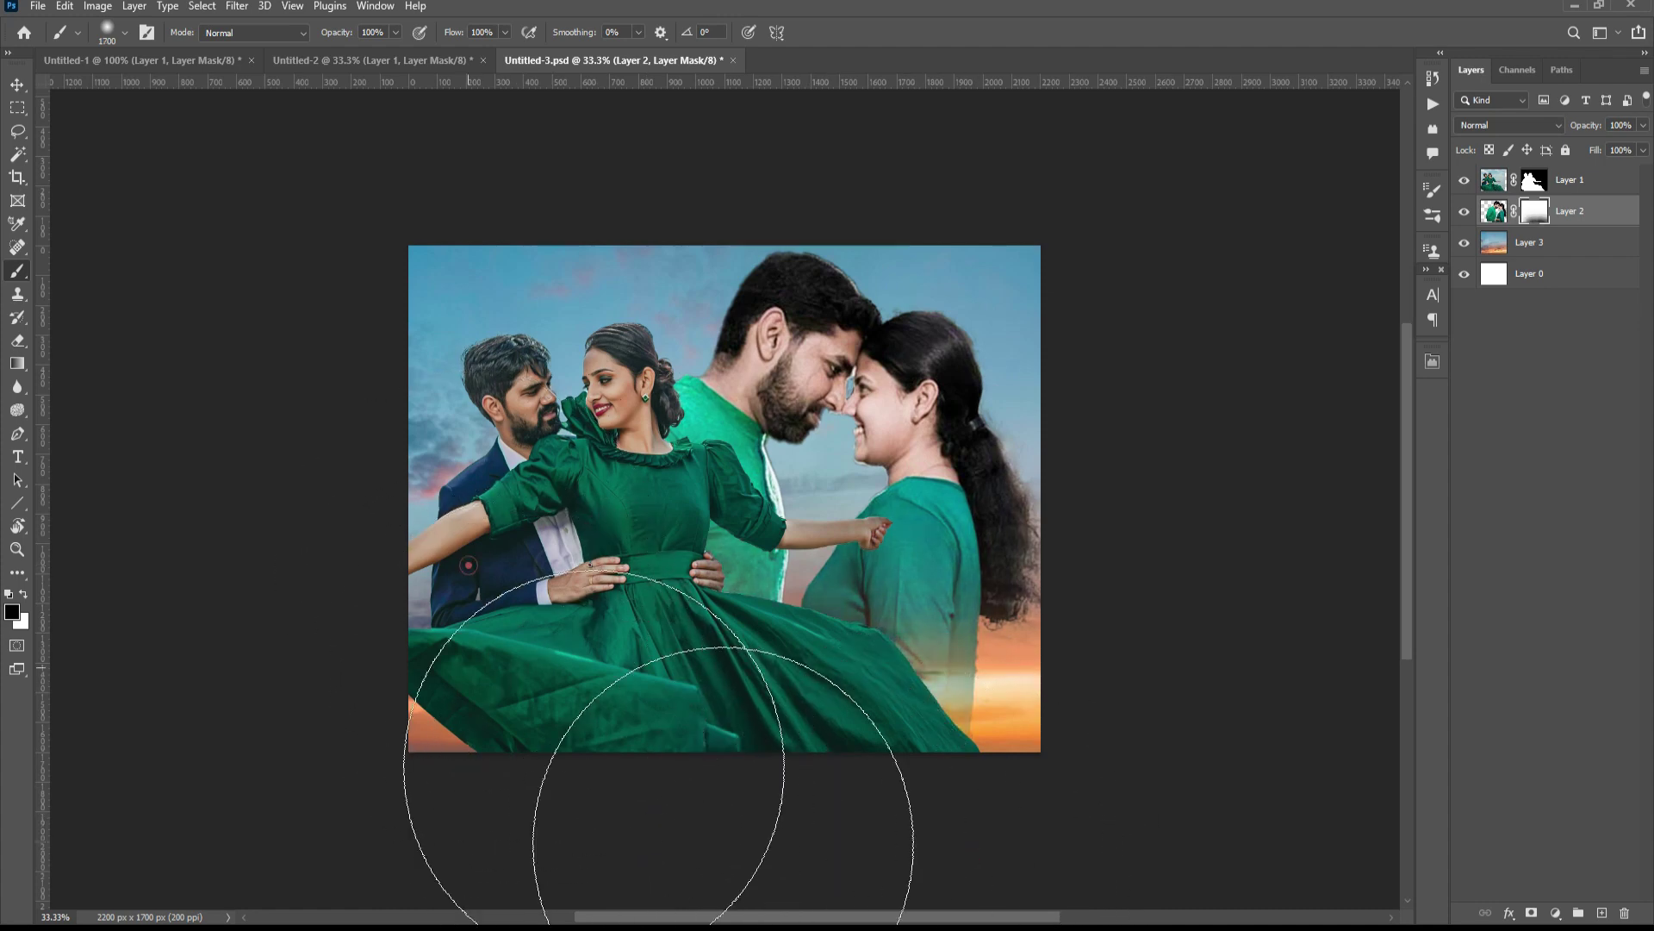
click(994, 873)
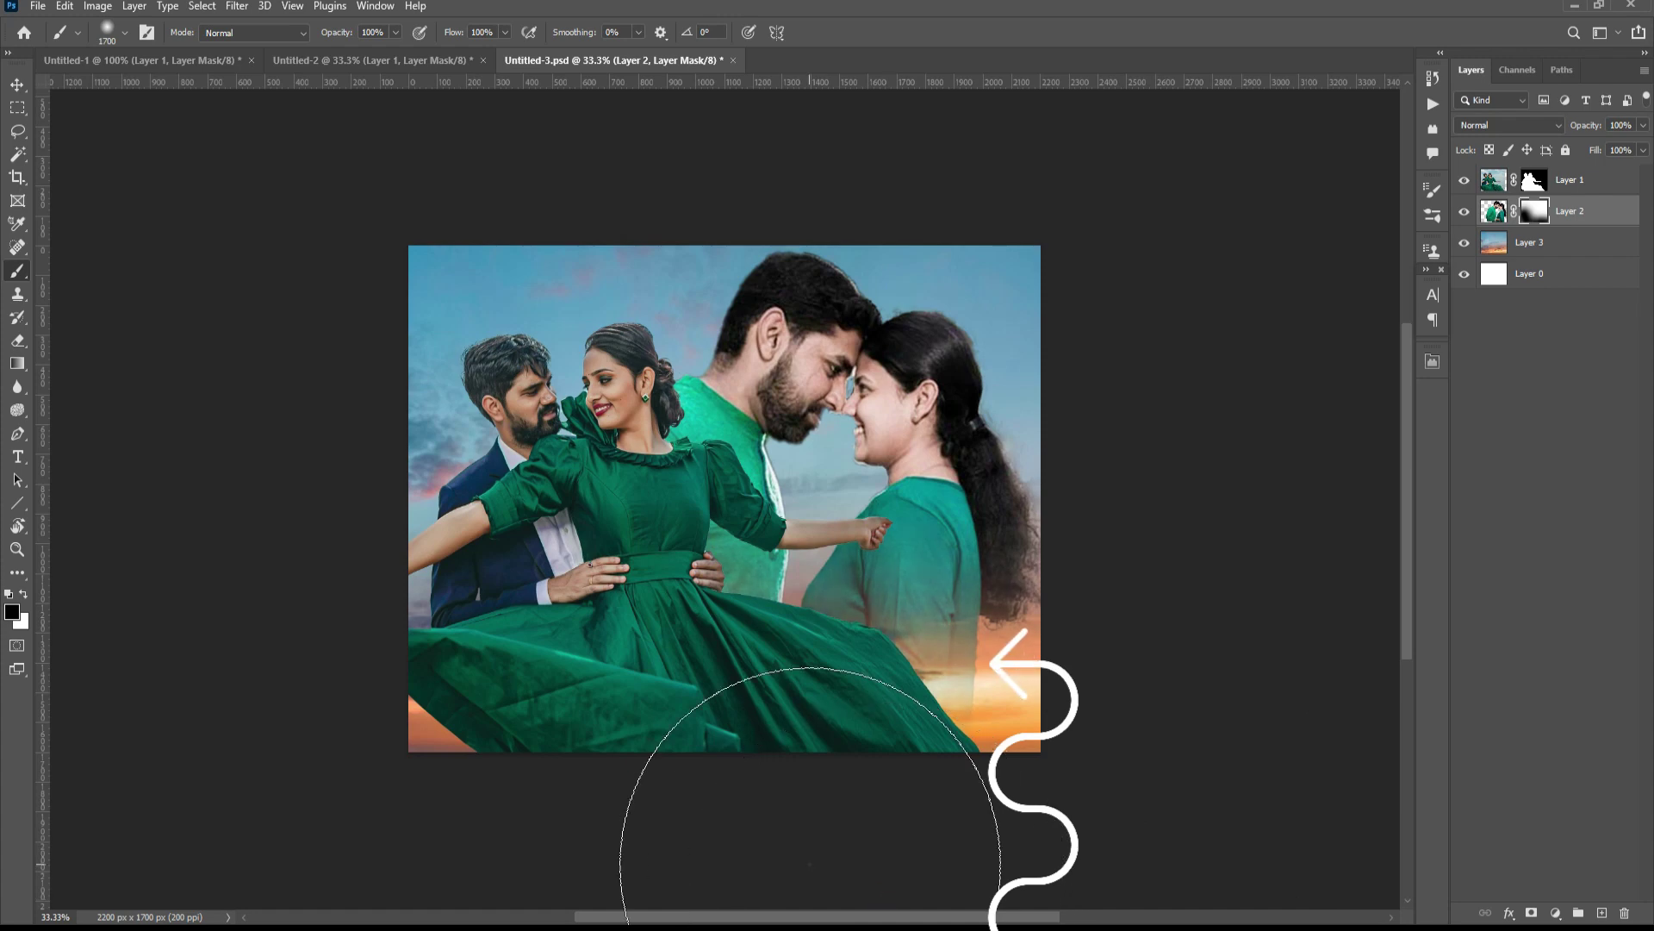
click(810, 864)
key(v)
click(1493, 215)
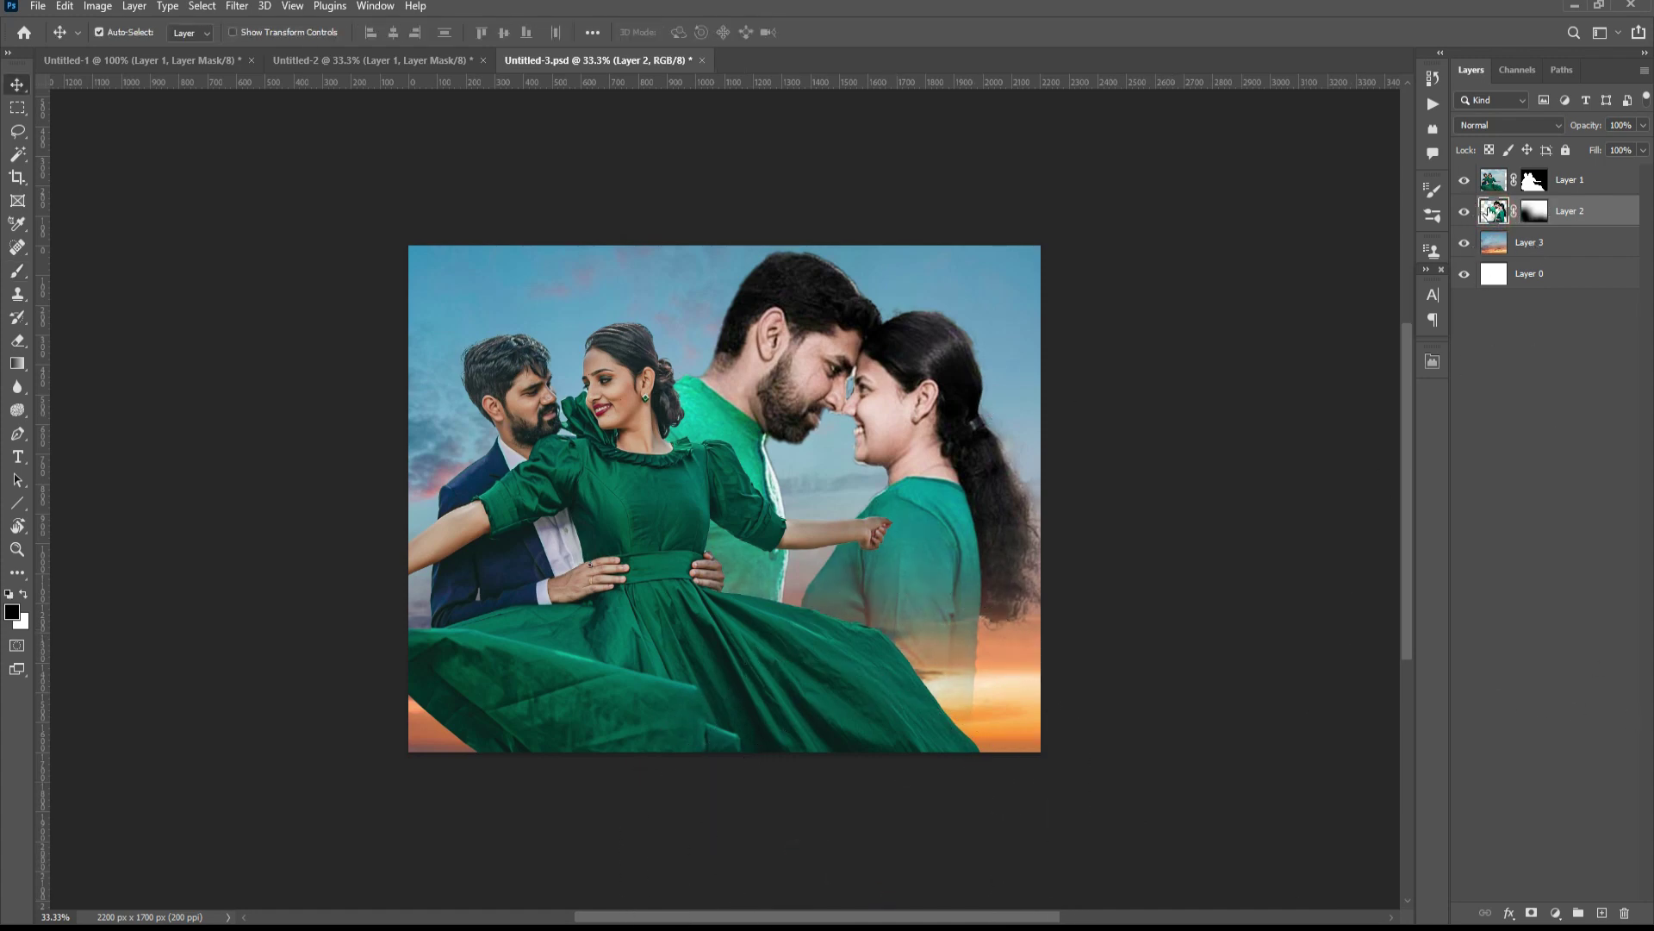
- Add a Color Overlay layer effect to Layer 2 with Color blend mode
click(1509, 914)
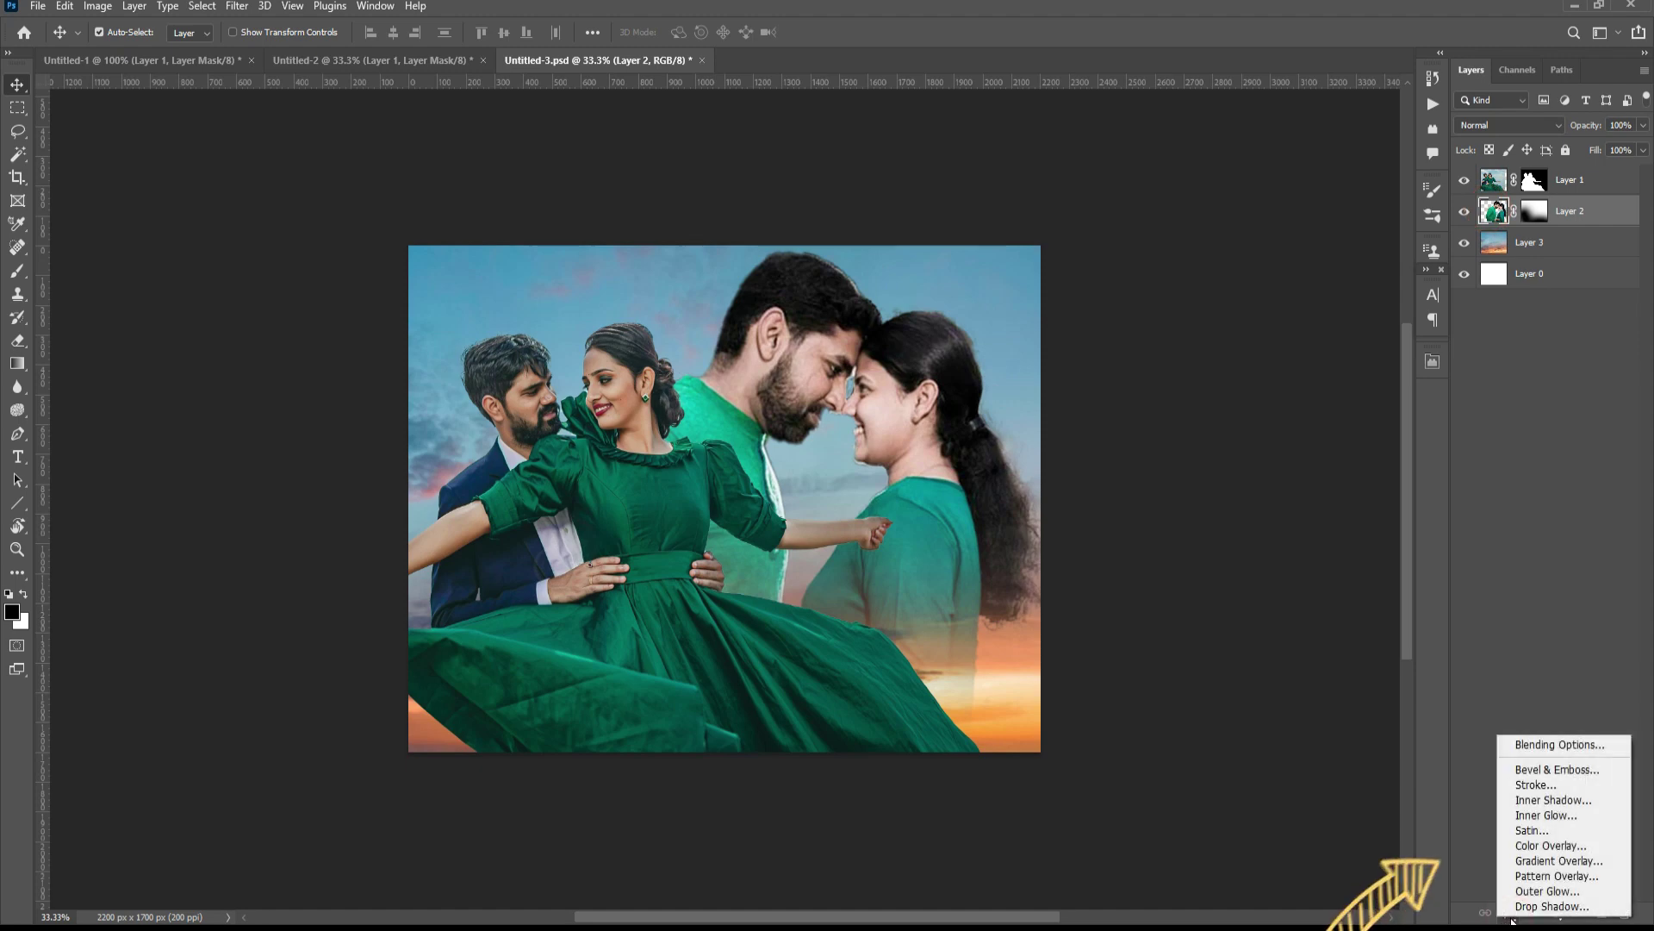
click(1553, 850)
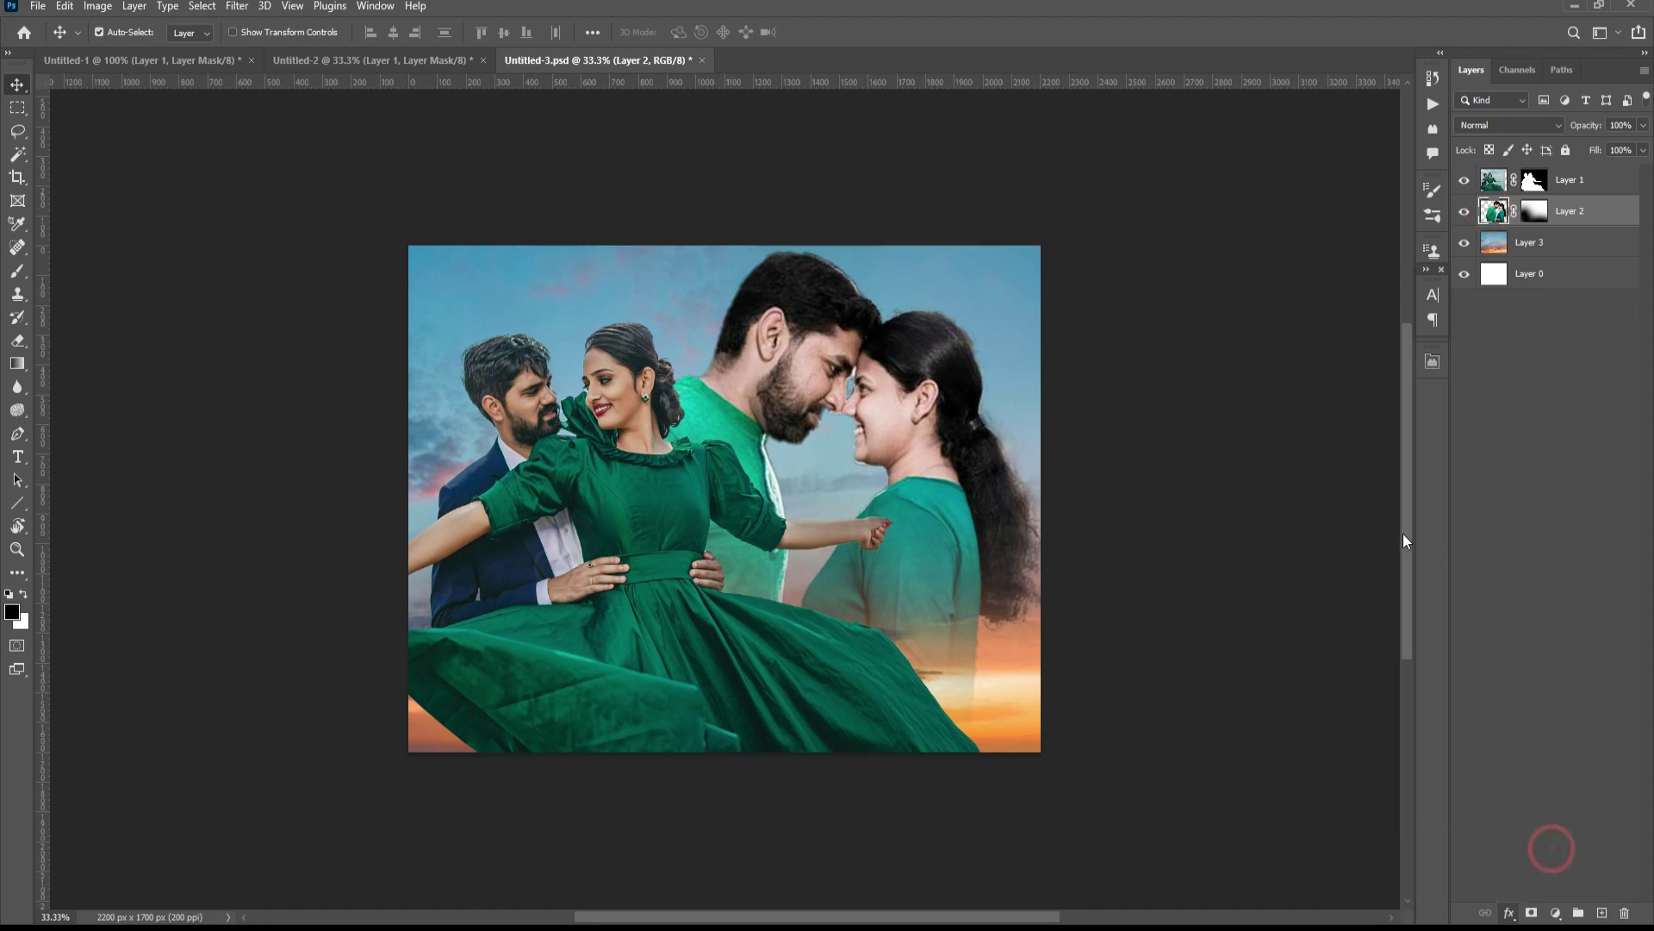
drag(1228, 297, 1317, 289)
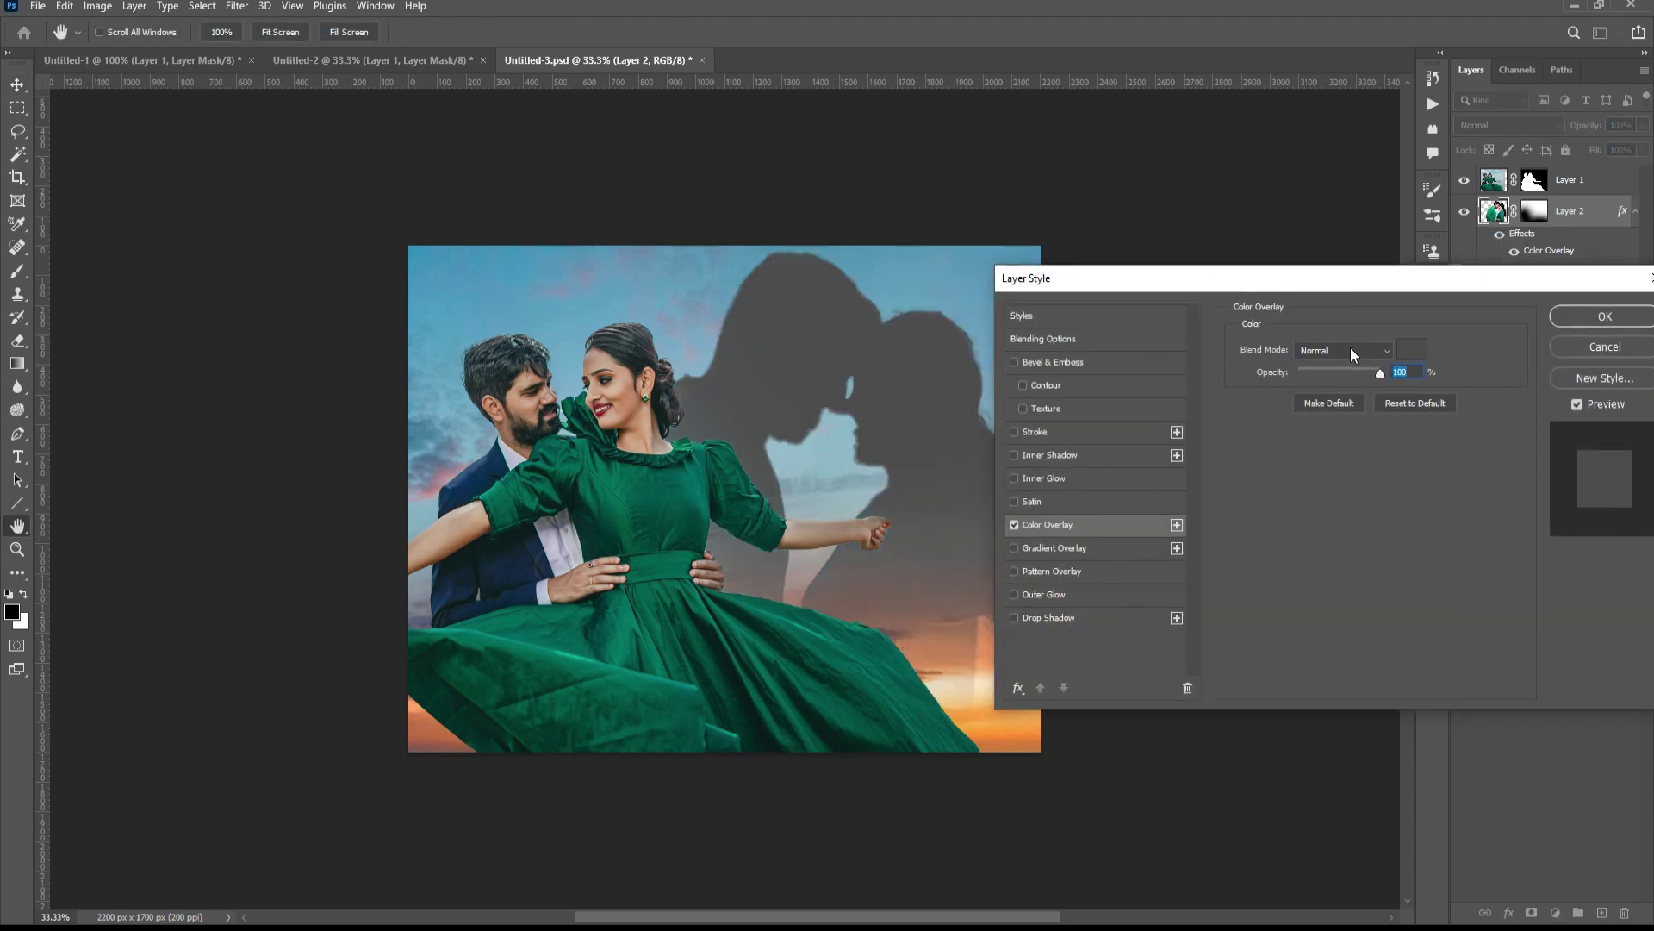
click(1351, 350)
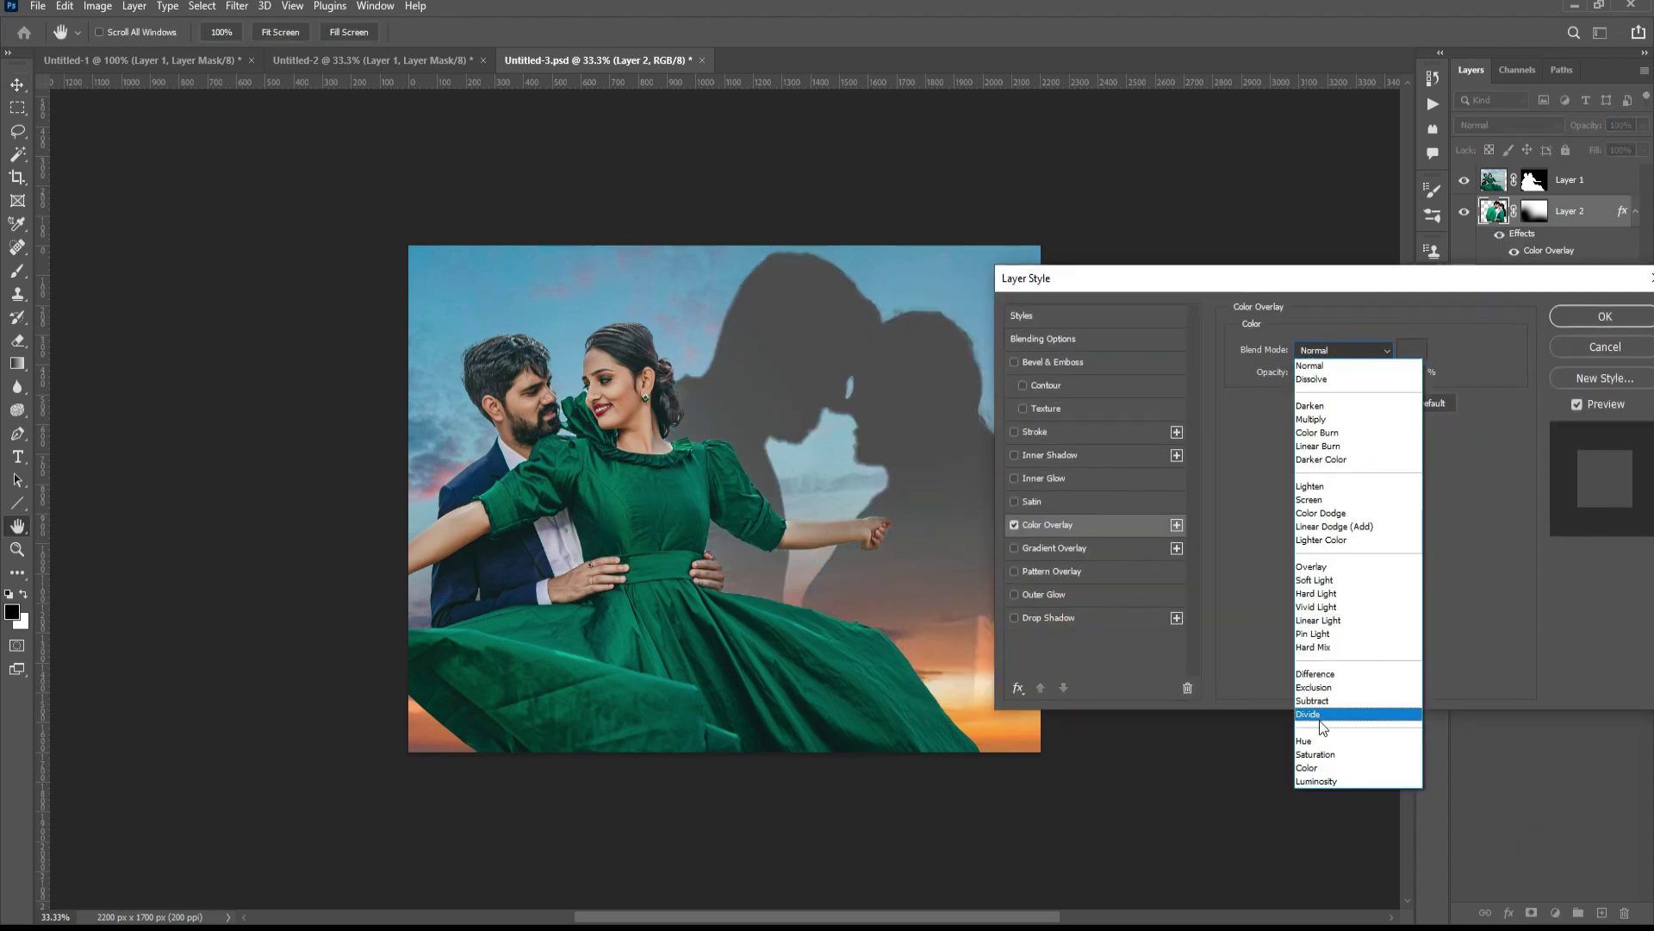
click(1317, 768)
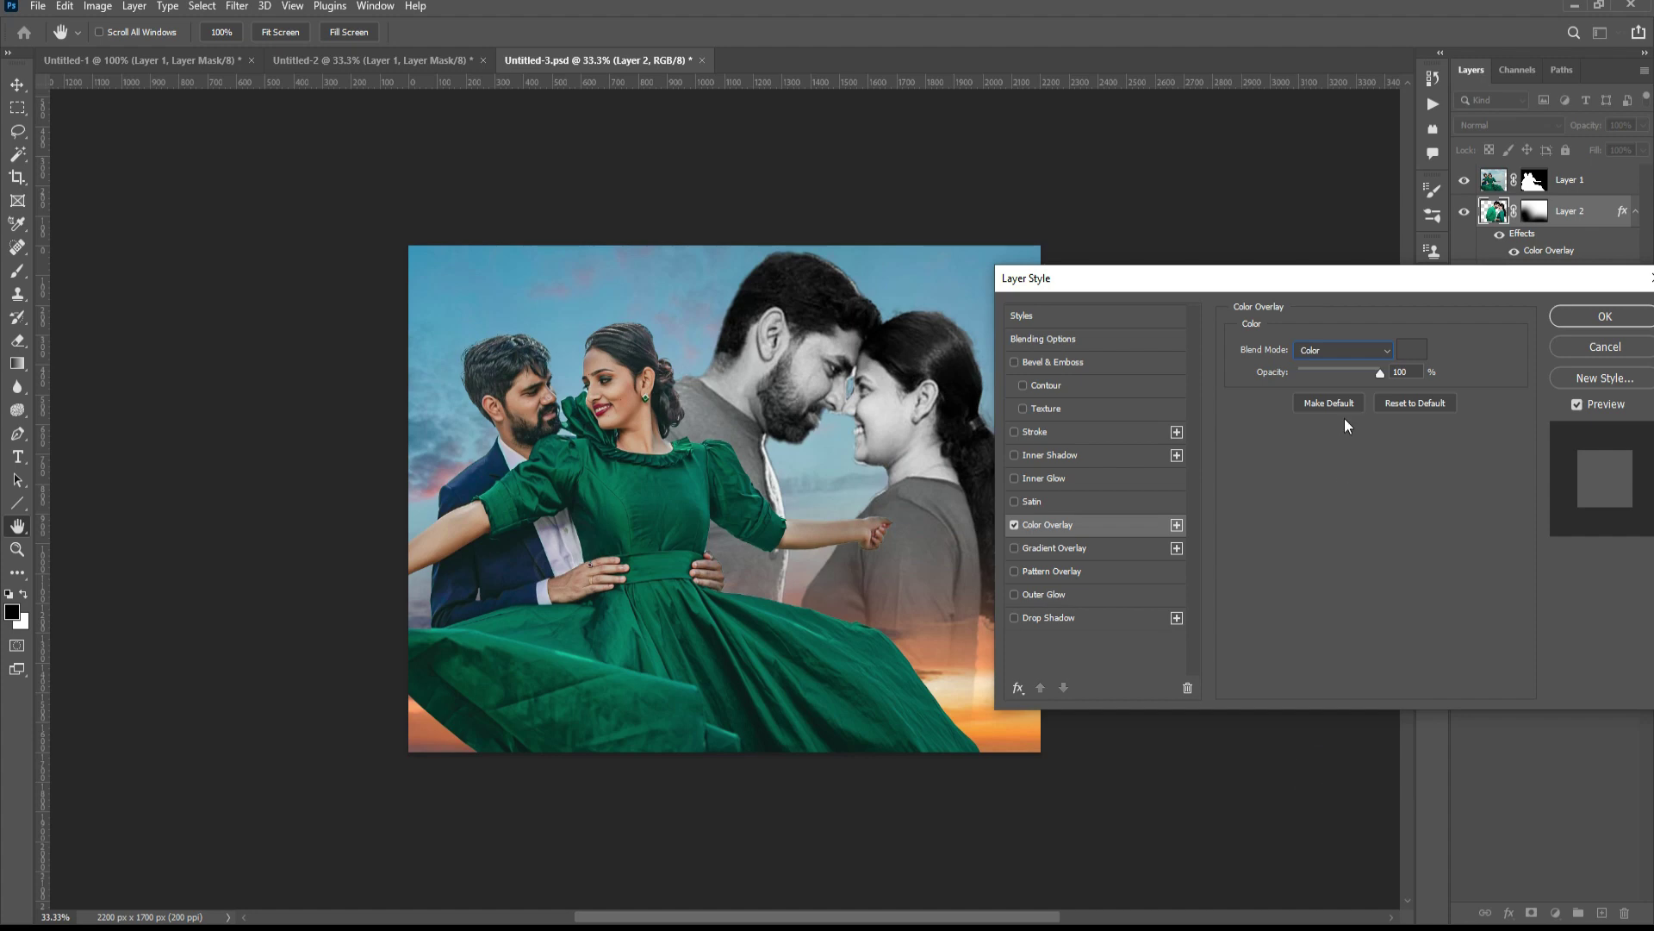
- Set the overlay colour to pale blue d1e6ef at 100% and apply the effect
click(1413, 351)
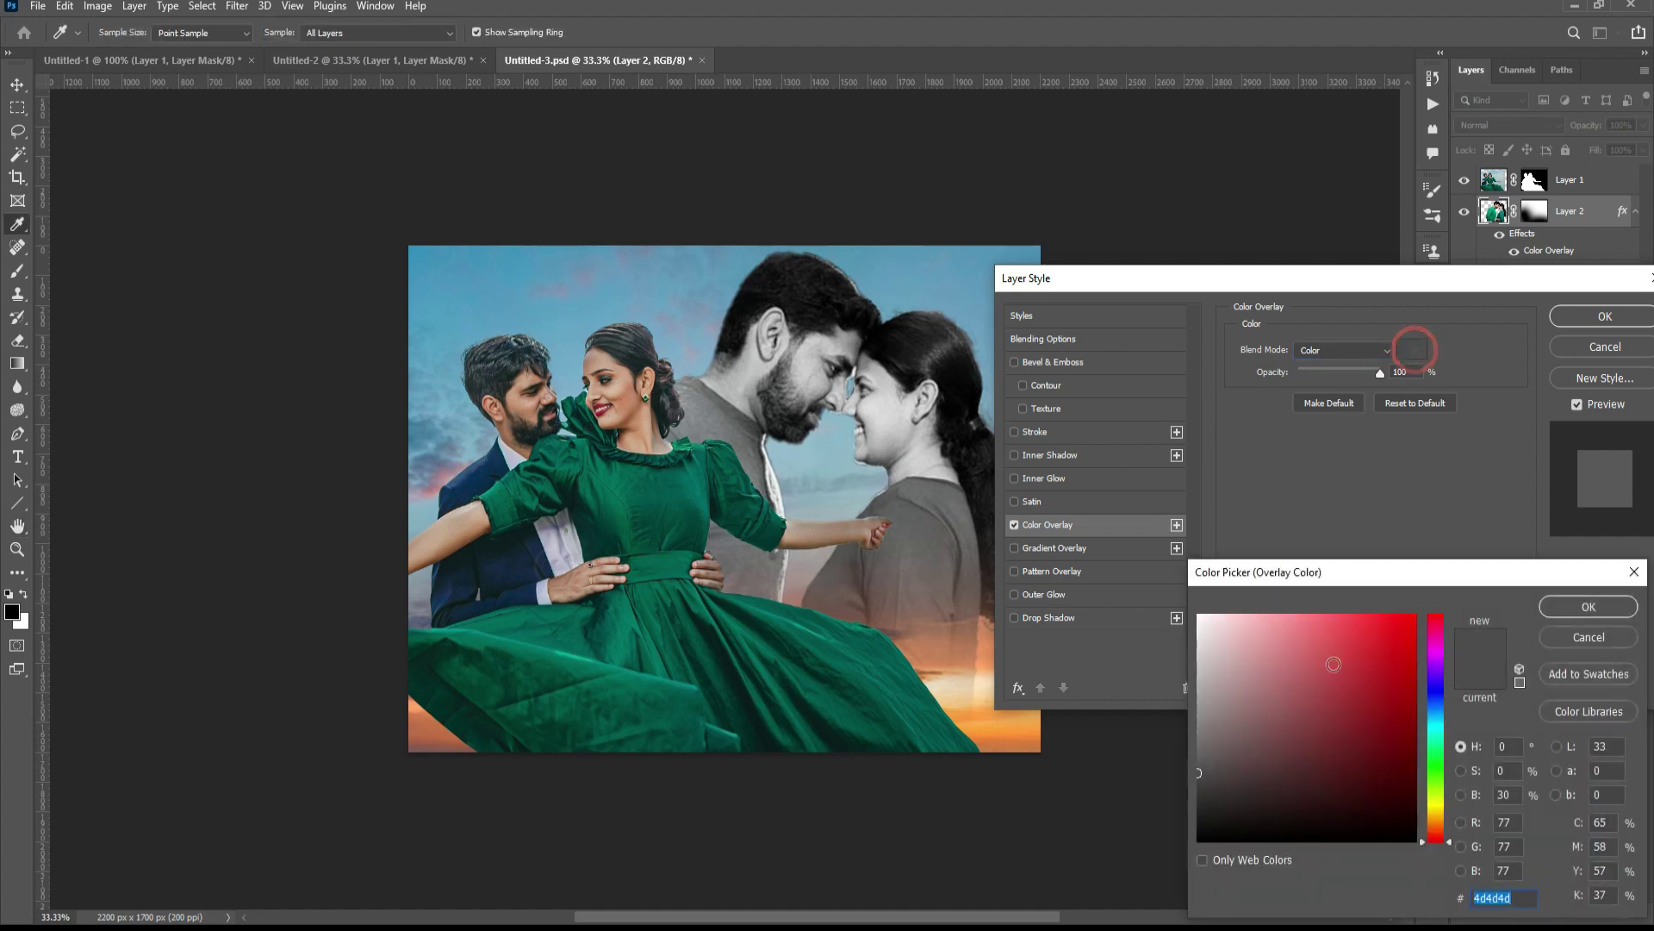
click(916, 275)
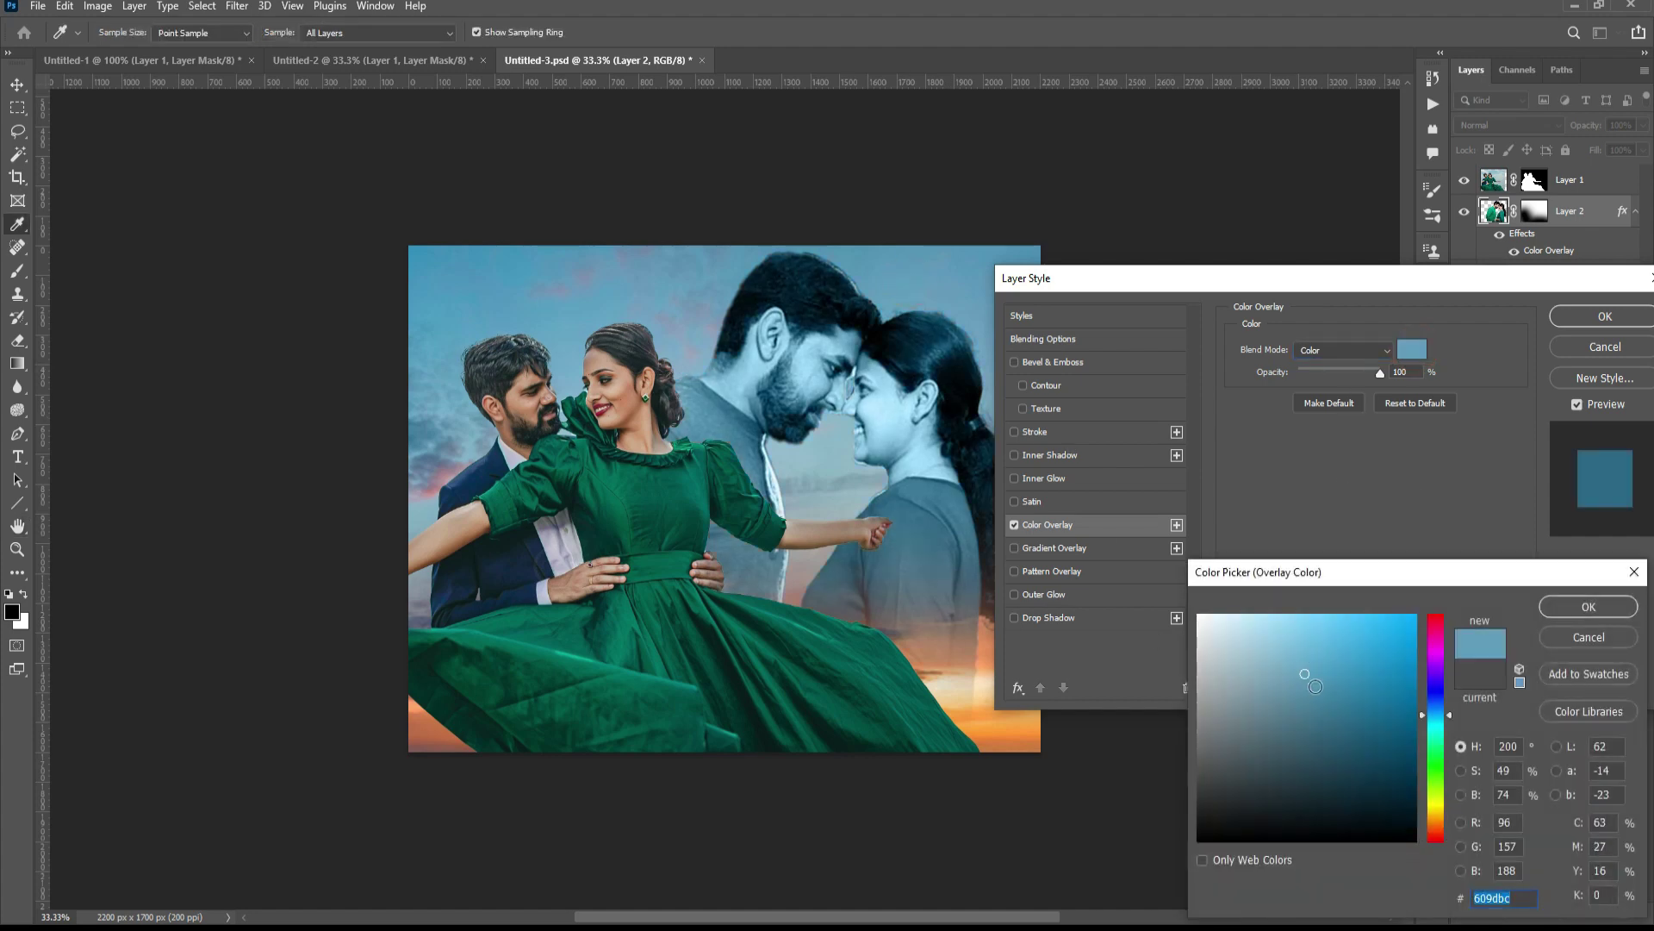
click(988, 622)
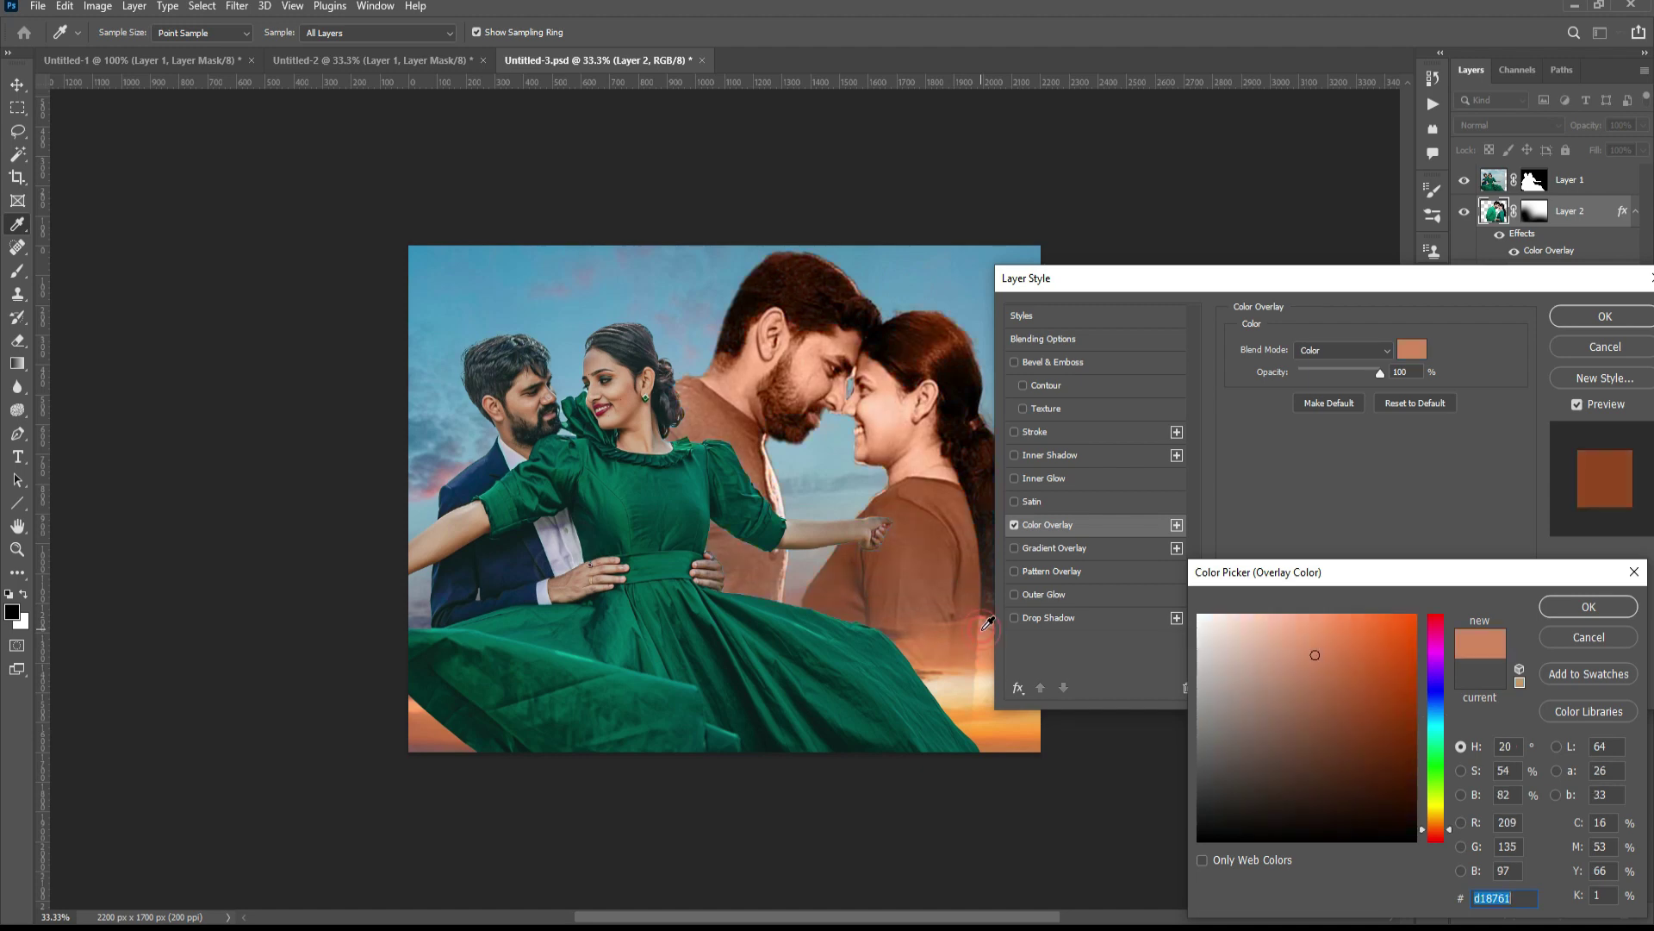
click(813, 467)
drag(1246, 648, 1223, 628)
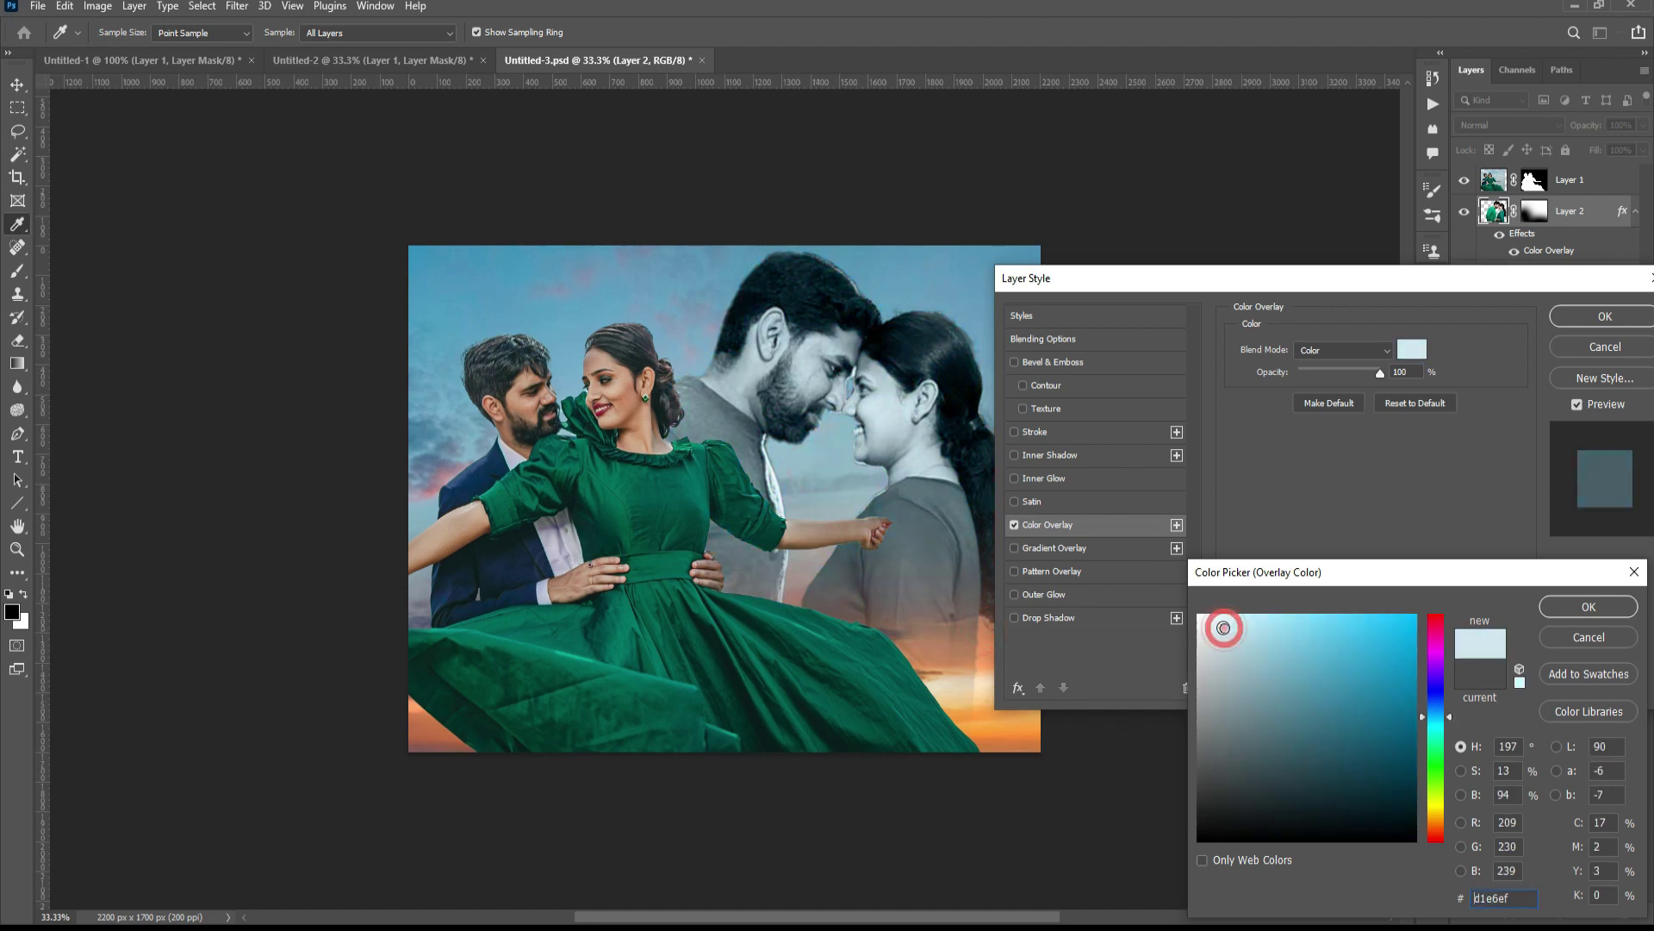
click(1589, 607)
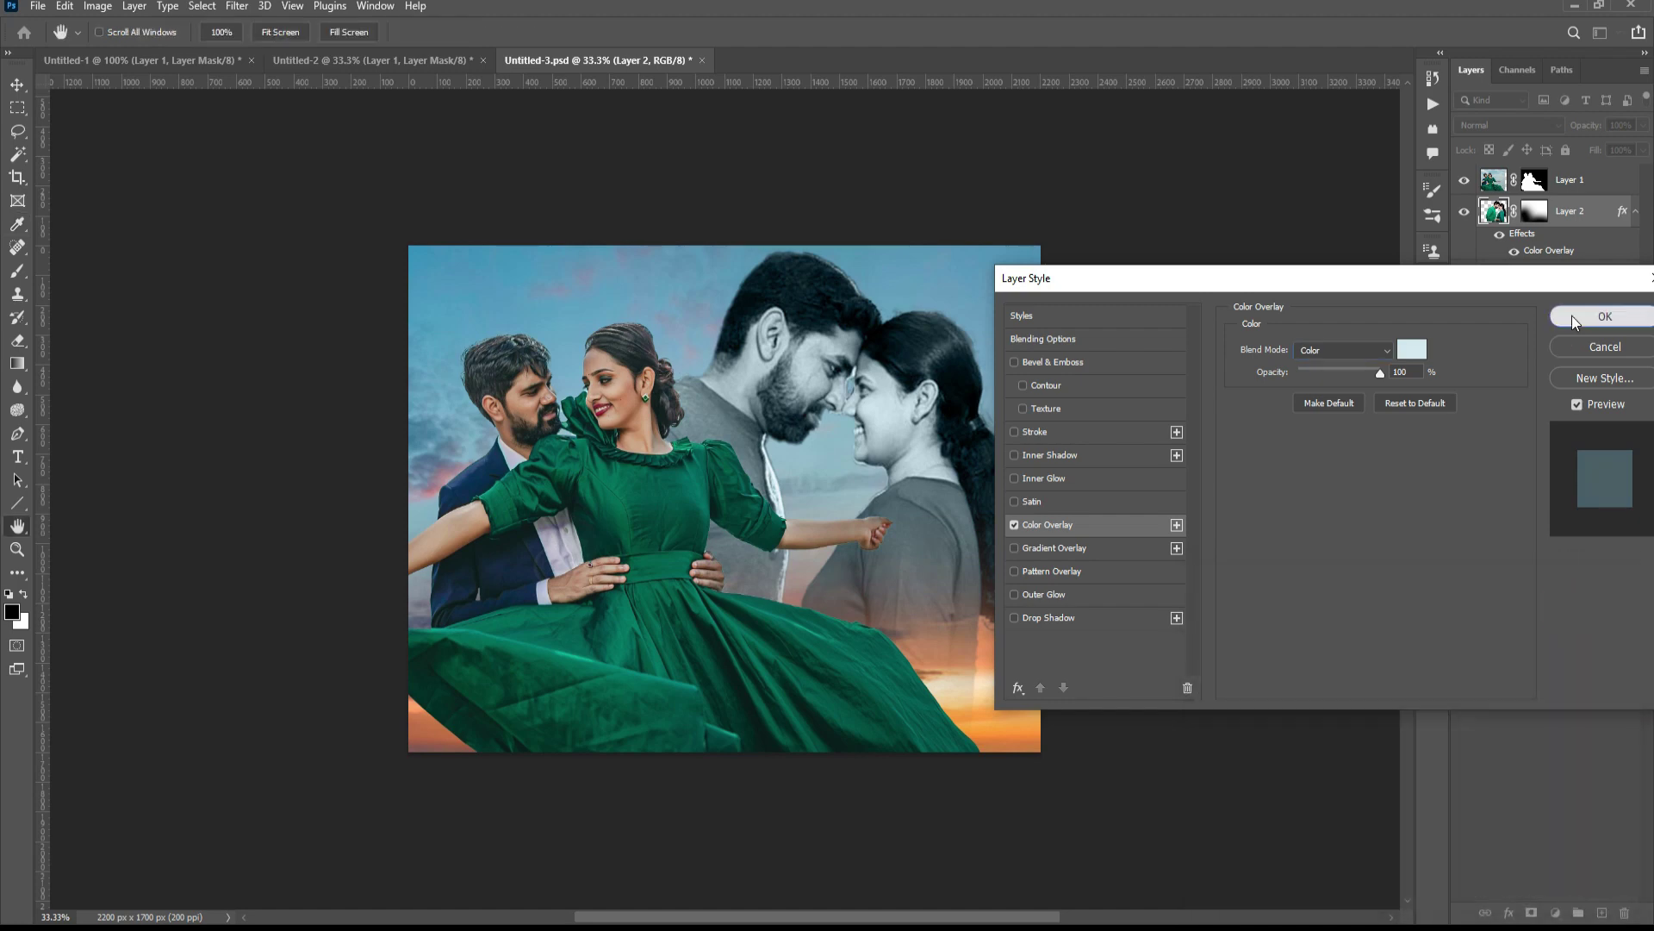
click(1605, 316)
click(1560, 179)
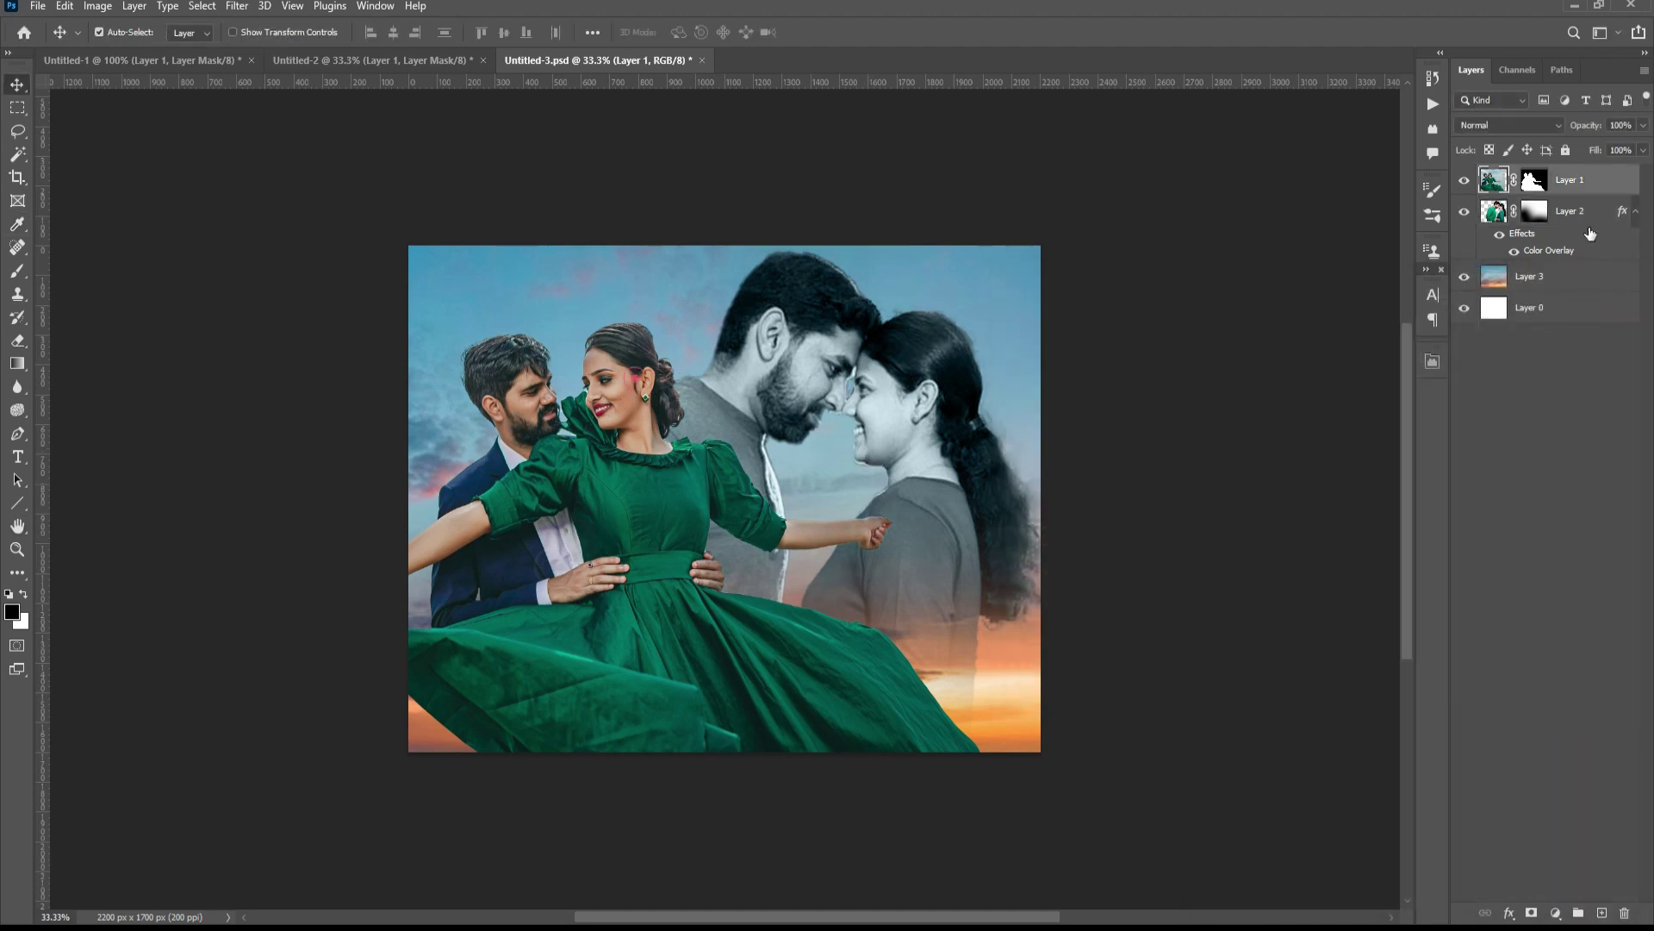
- Open Camera Raw on Layer 1's green-gown couple and add a tone curve point
click(1465, 180)
click(236, 7)
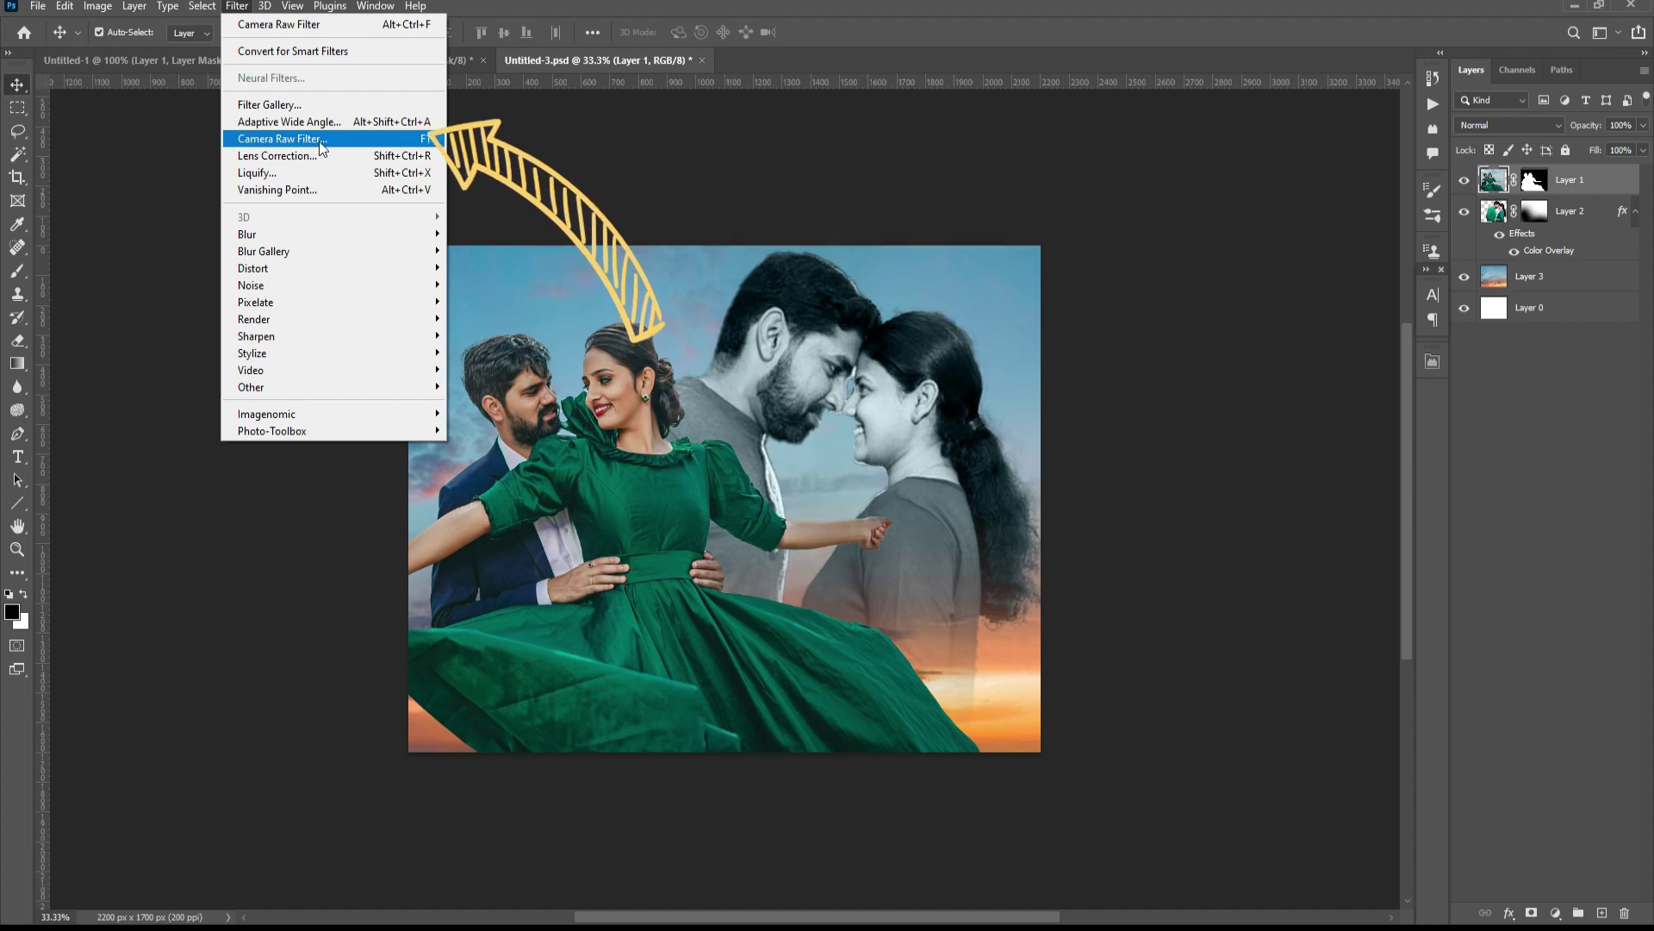
click(321, 141)
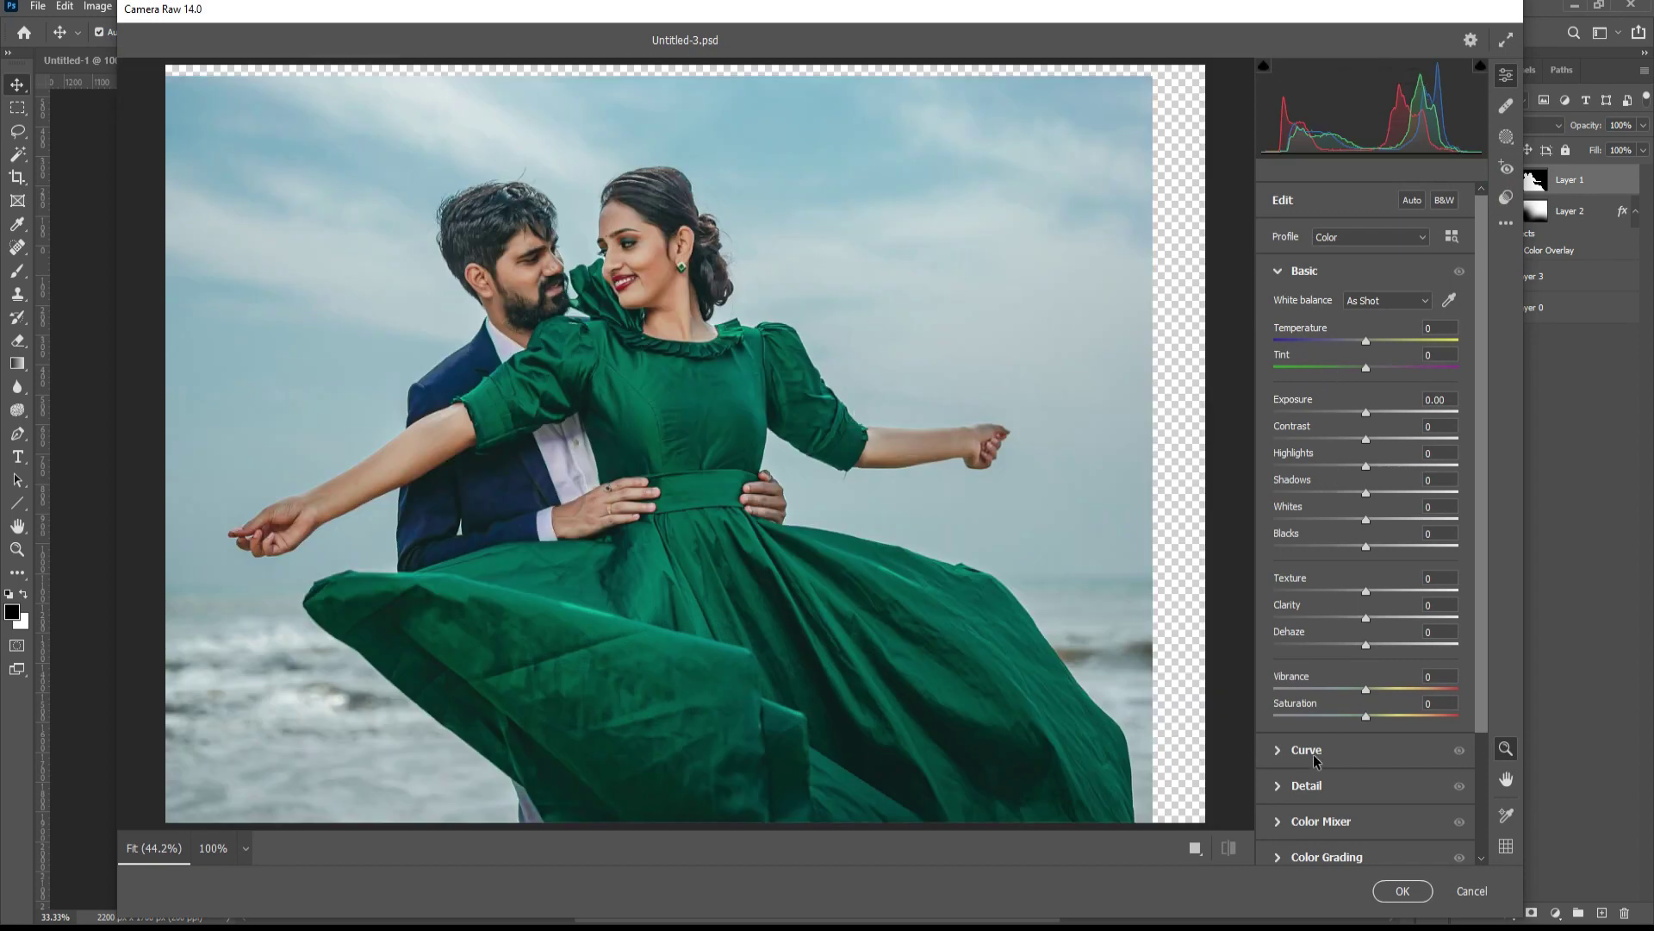
click(1305, 751)
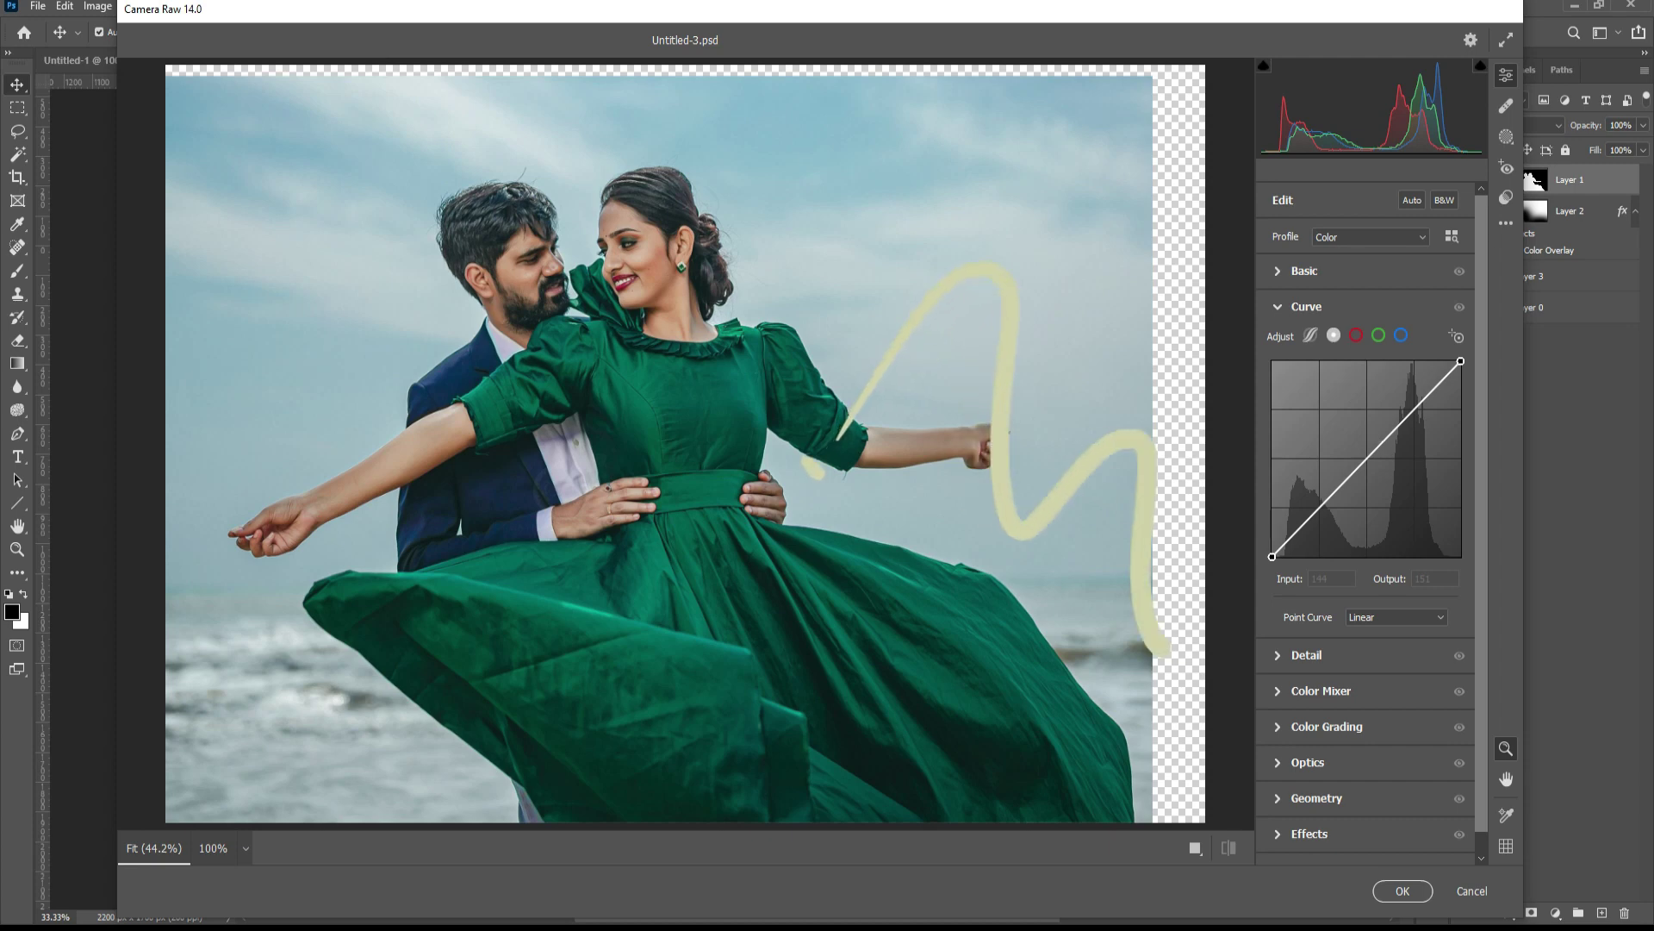
click(1379, 440)
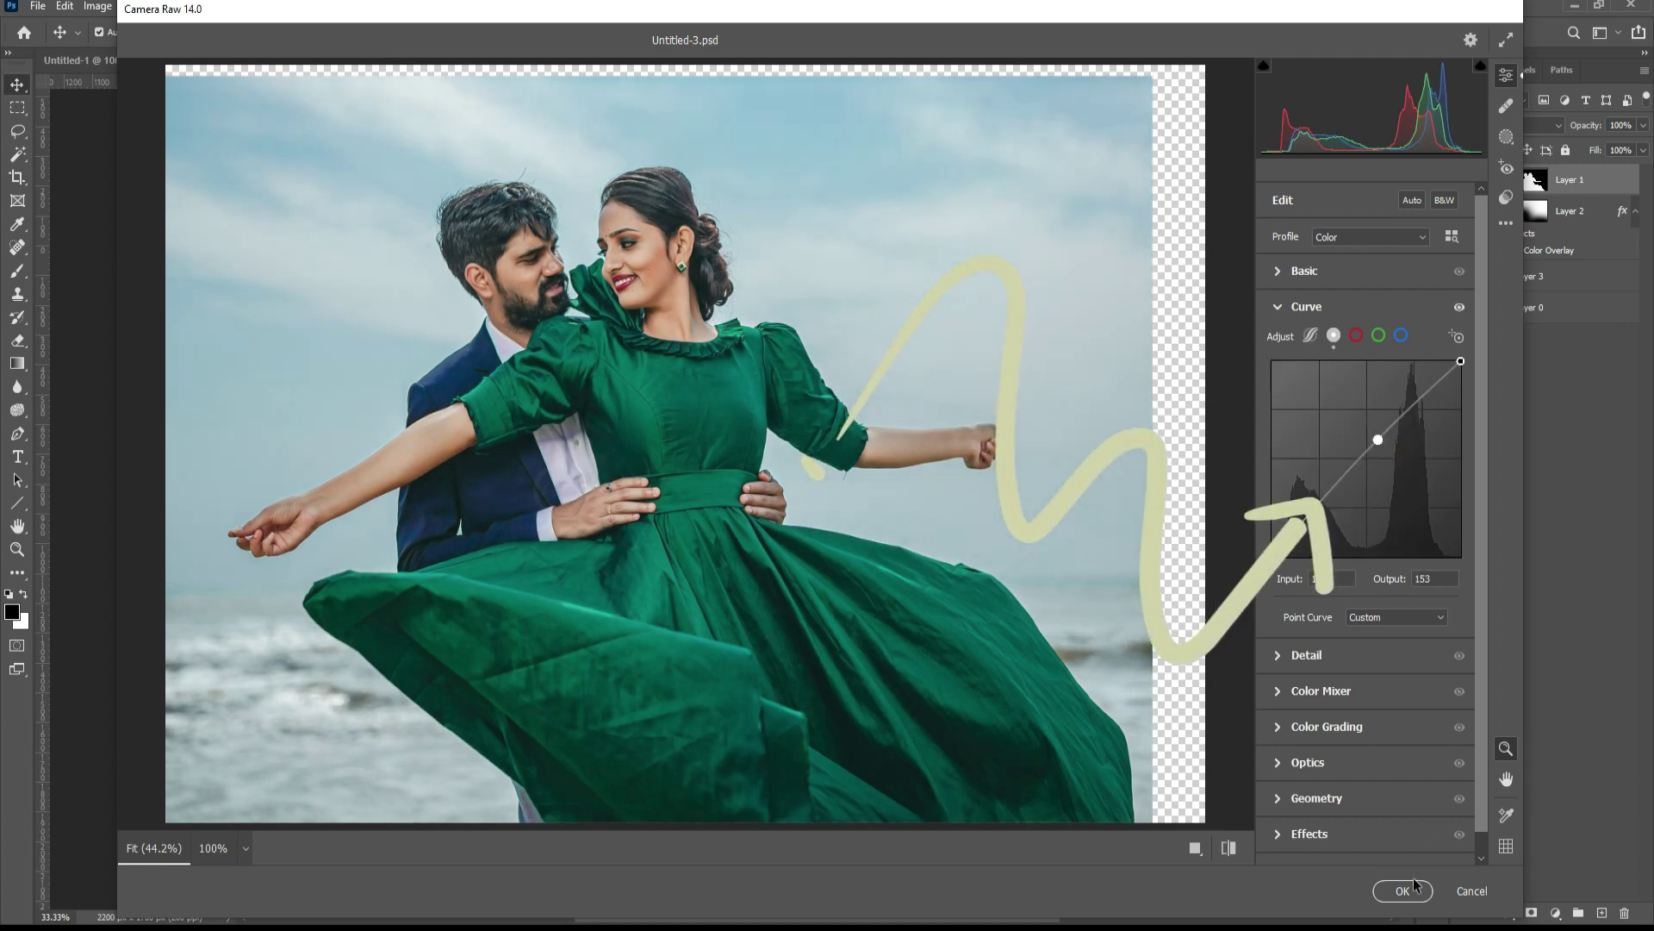
- Set Tint +6, Exposure +0.10 and Vibrance +14, compare with the original, and apply
click(1308, 270)
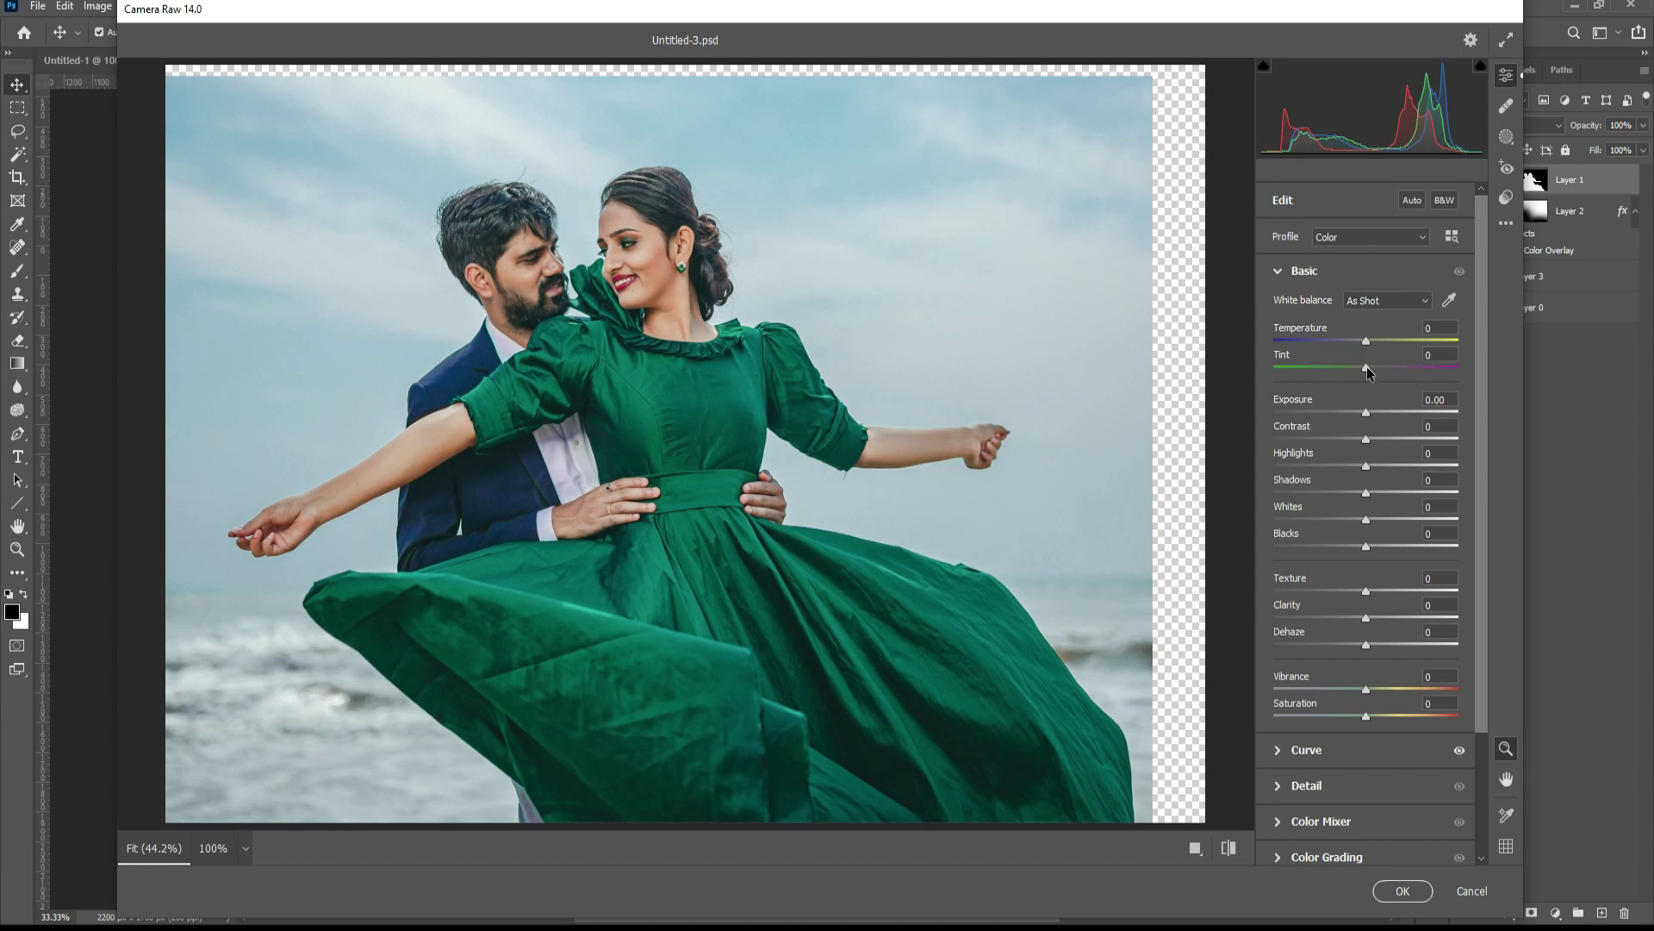
drag(1367, 365, 1372, 365)
drag(1366, 414, 1370, 439)
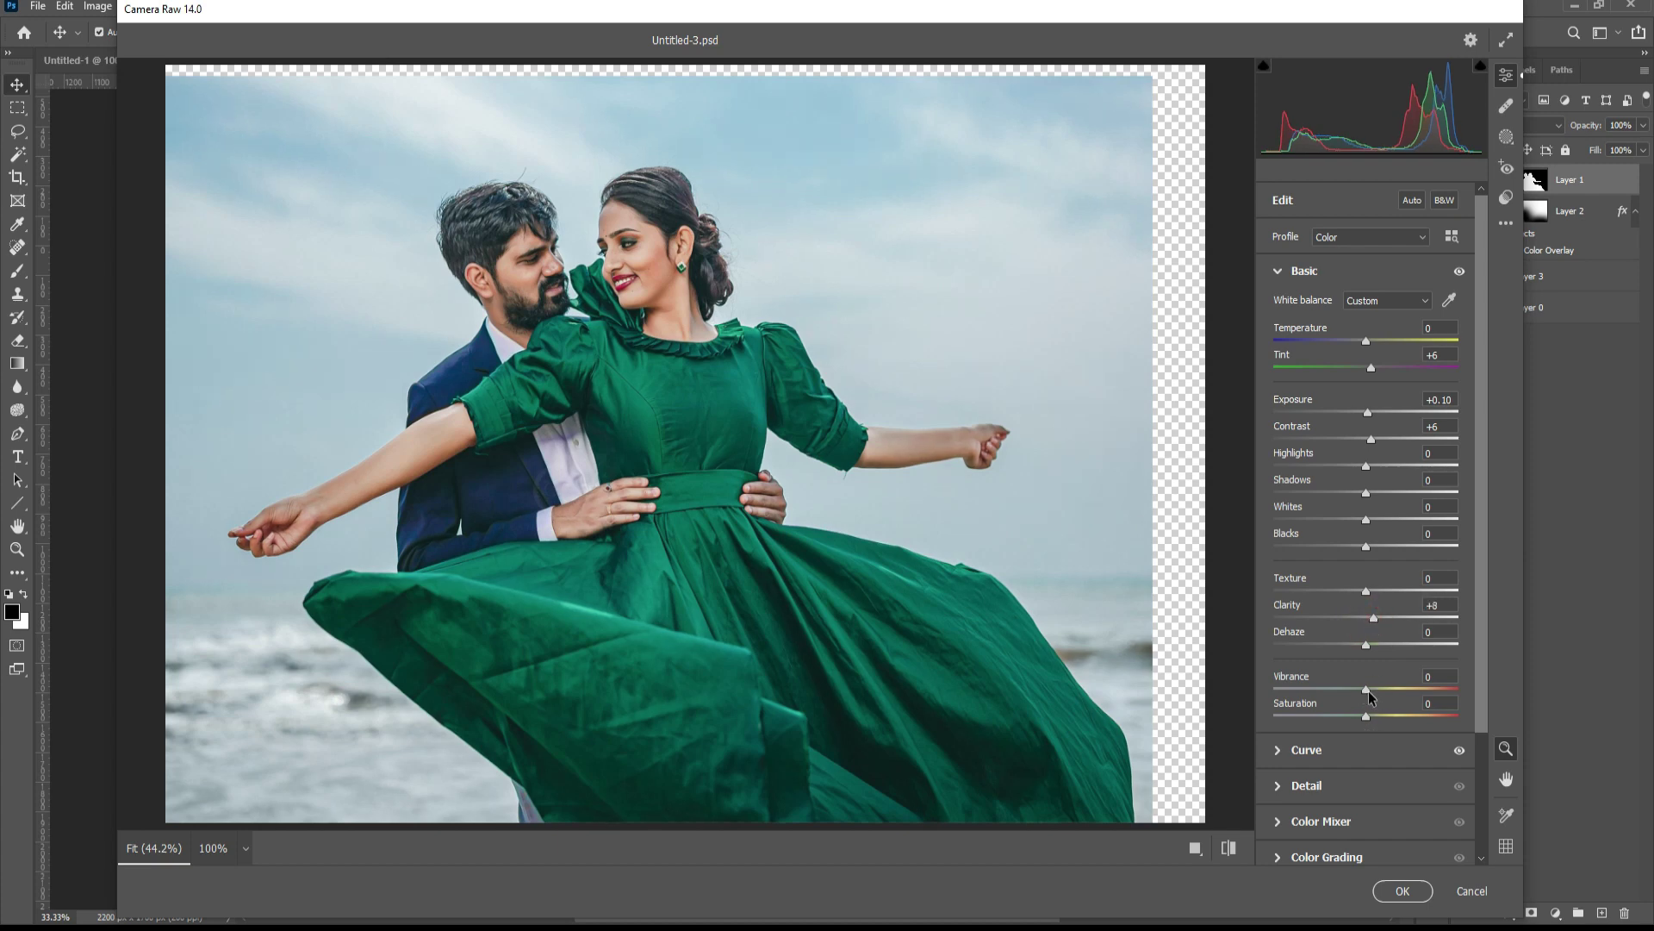
drag(1368, 690, 1383, 690)
click(1228, 848)
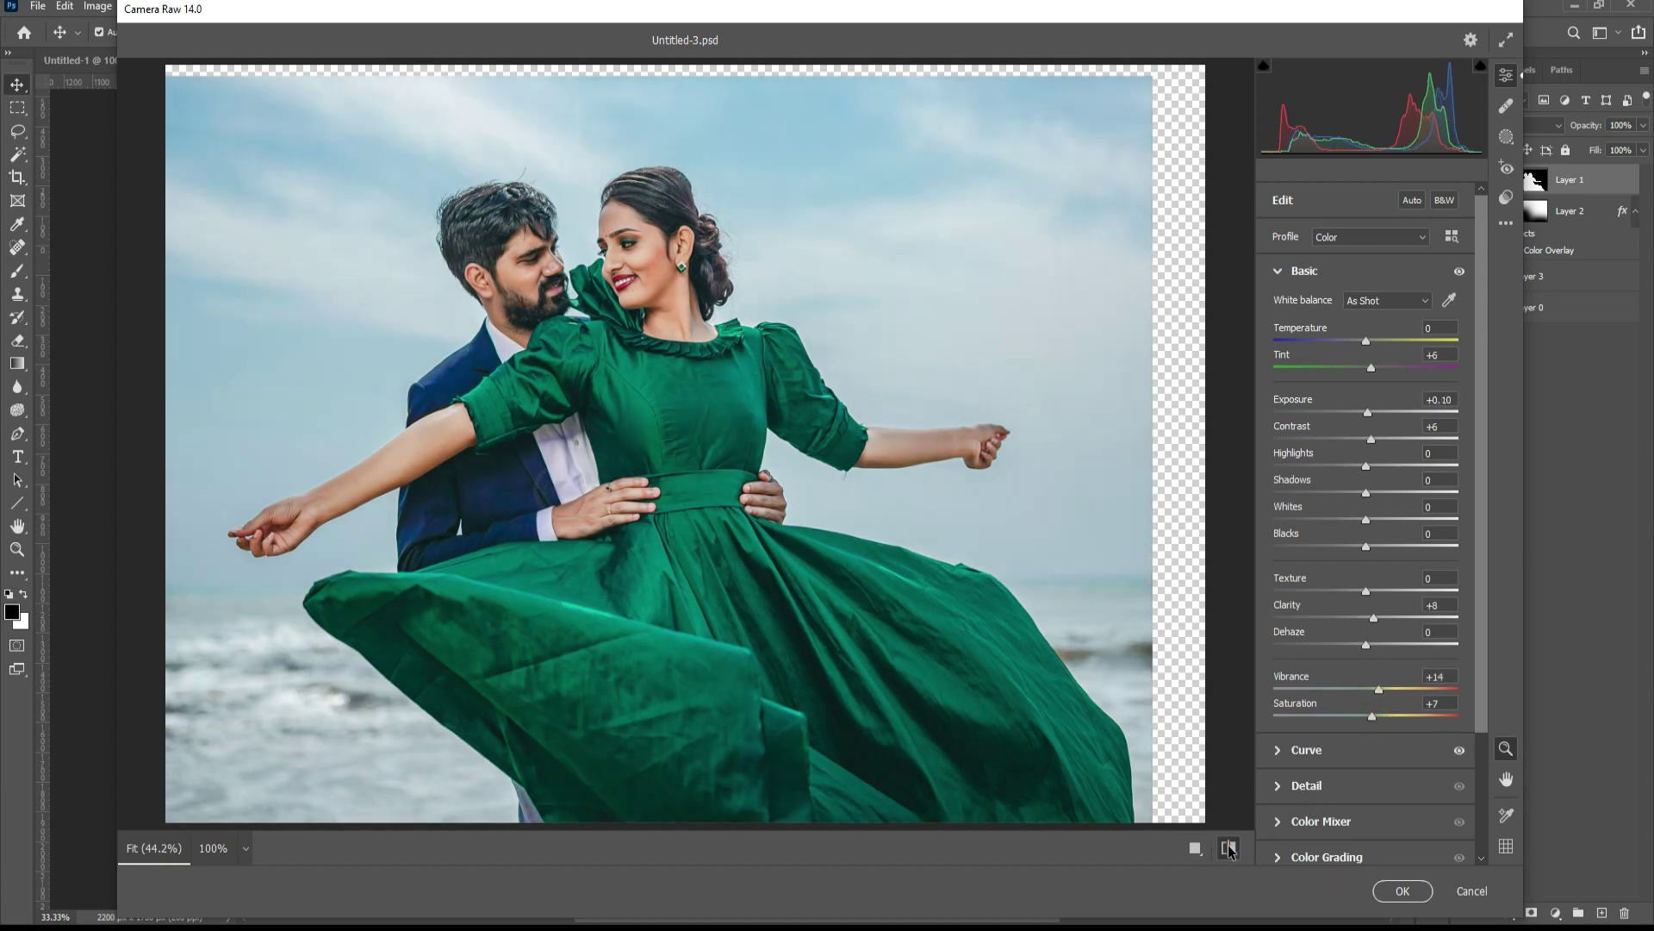
click(1229, 848)
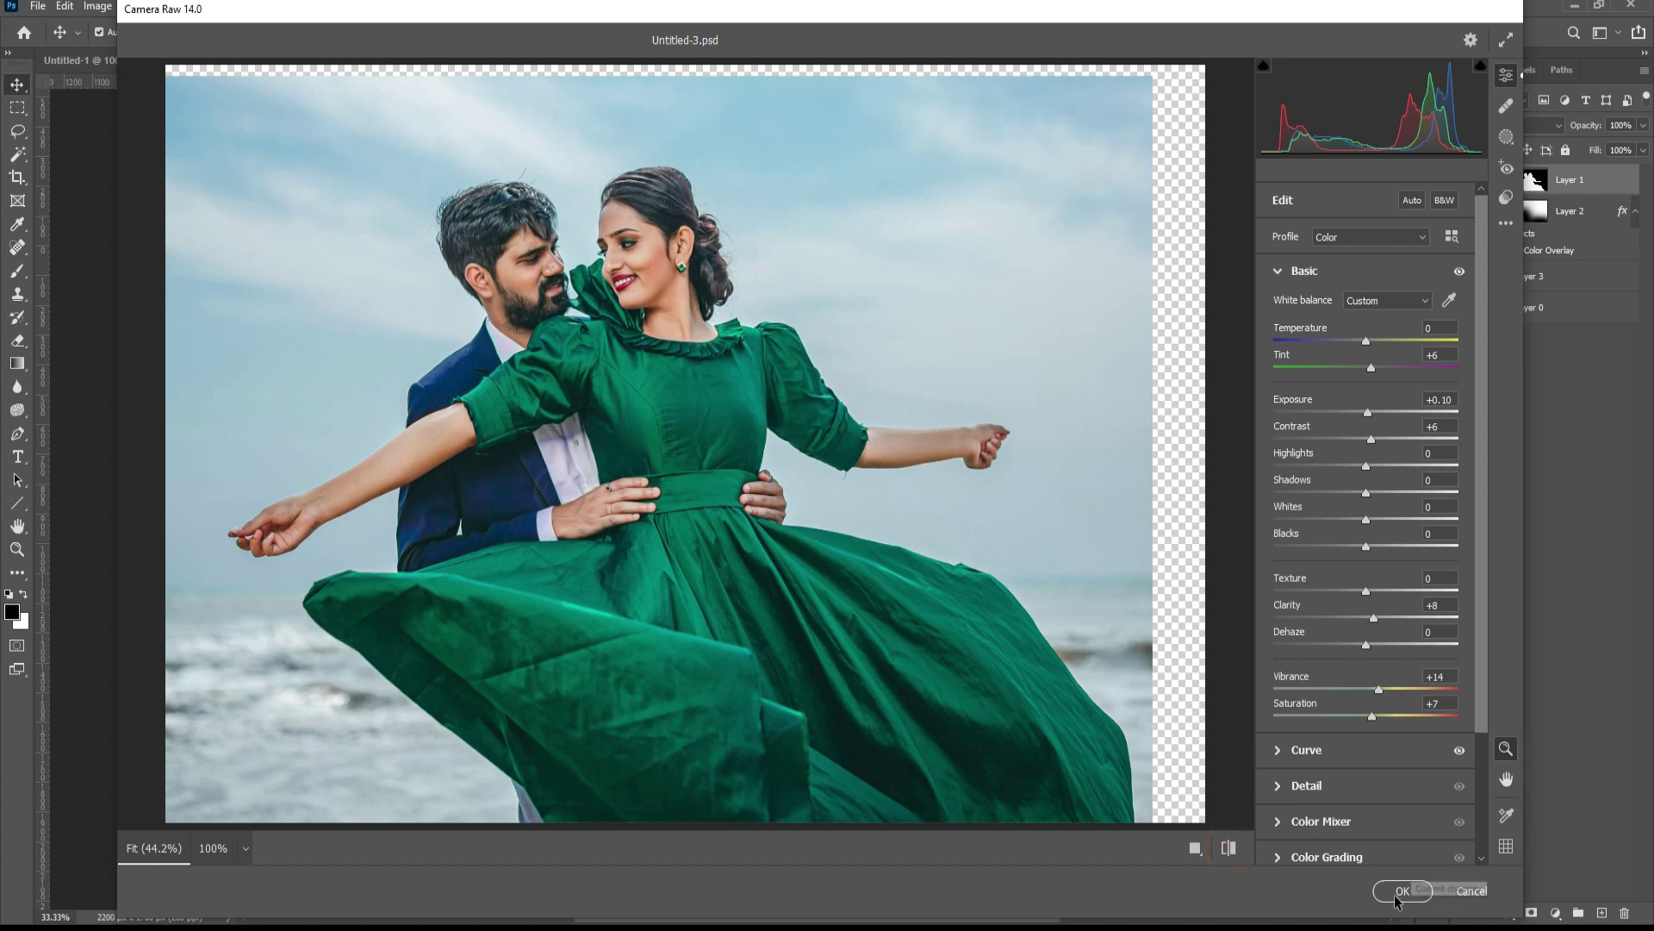
click(1403, 891)
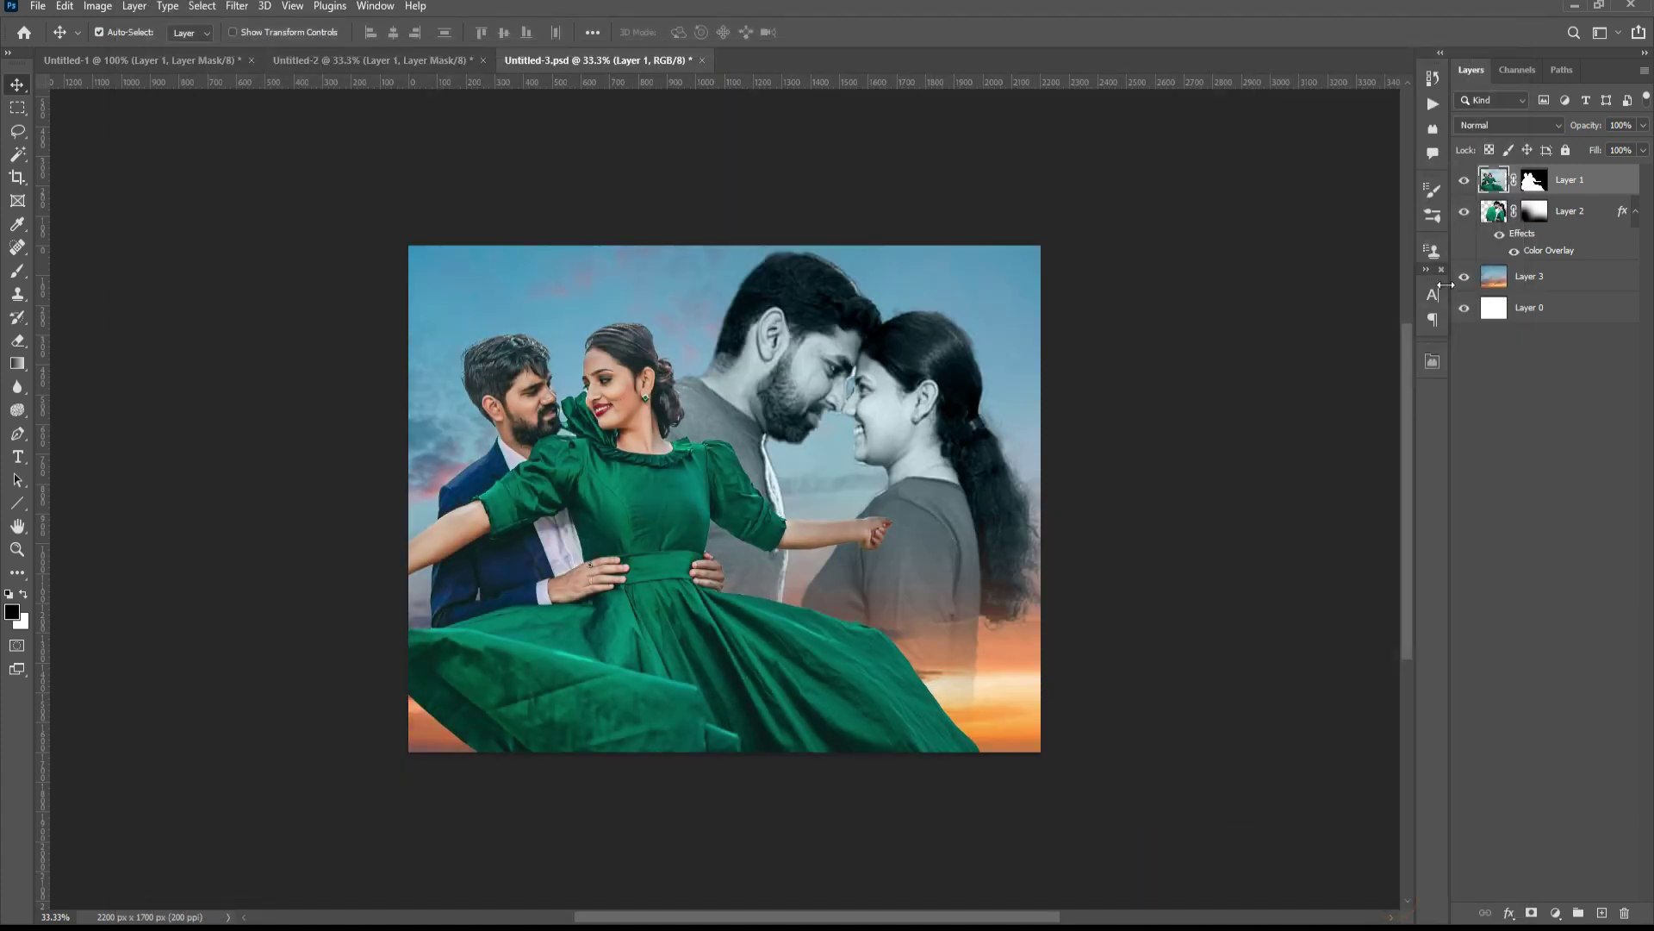
- Make Layer 2's image active and launch Photo-Toolbox's SkinFiner 5.0 filter on it
click(819, 383)
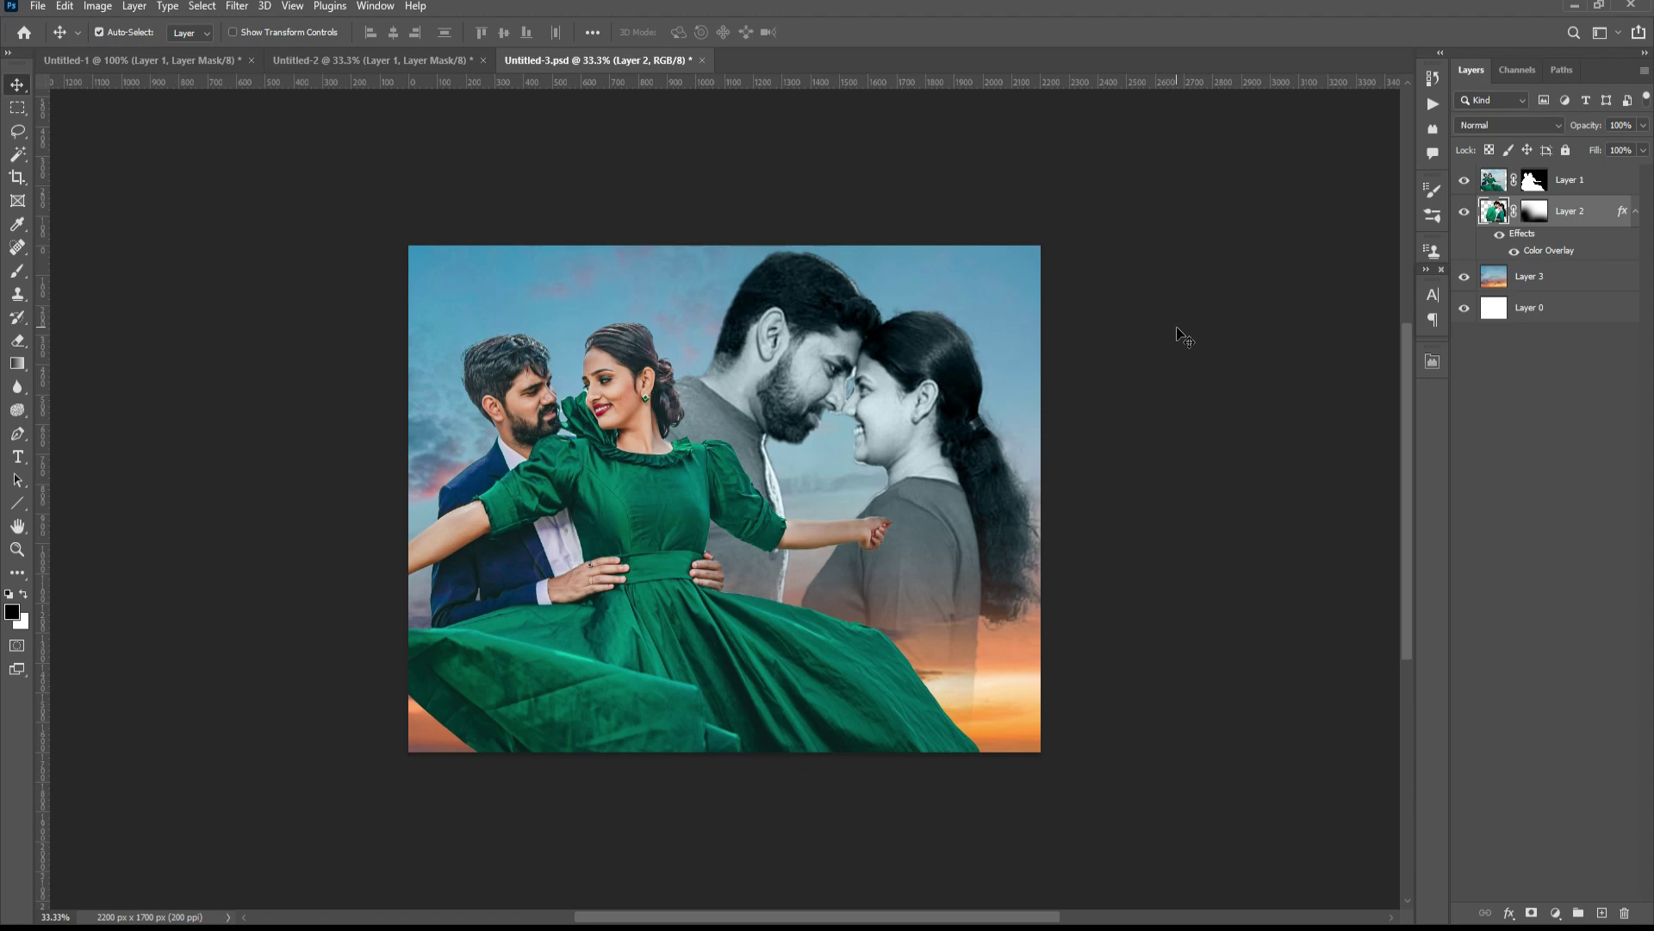
click(1490, 212)
click(1464, 211)
click(237, 6)
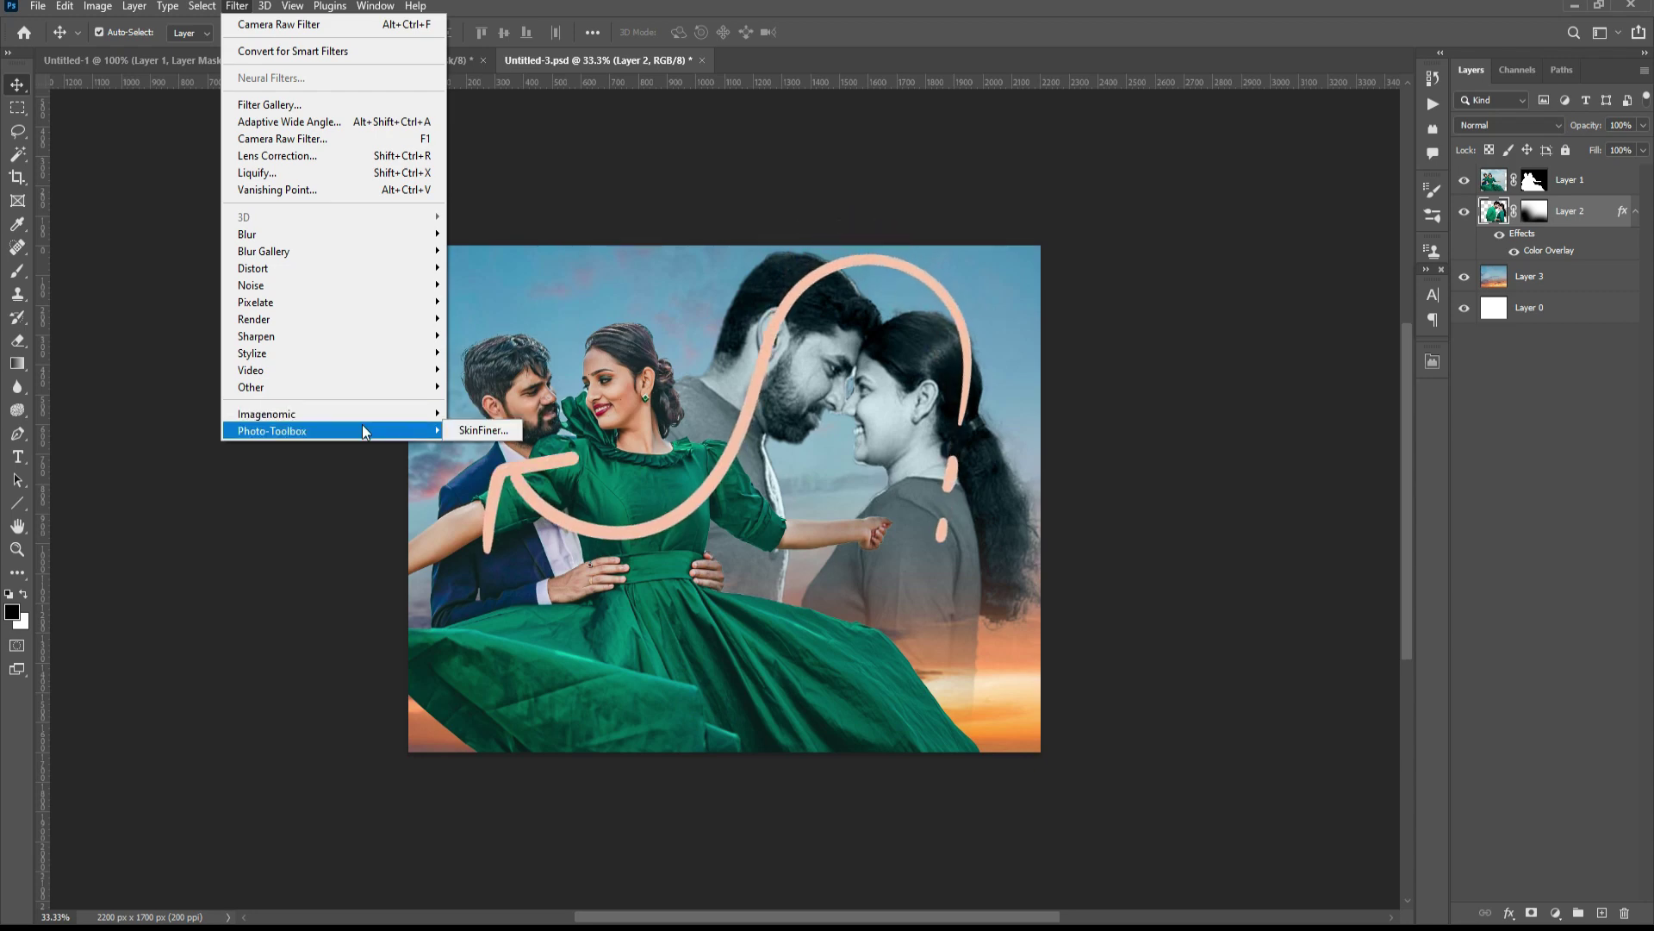
click(508, 428)
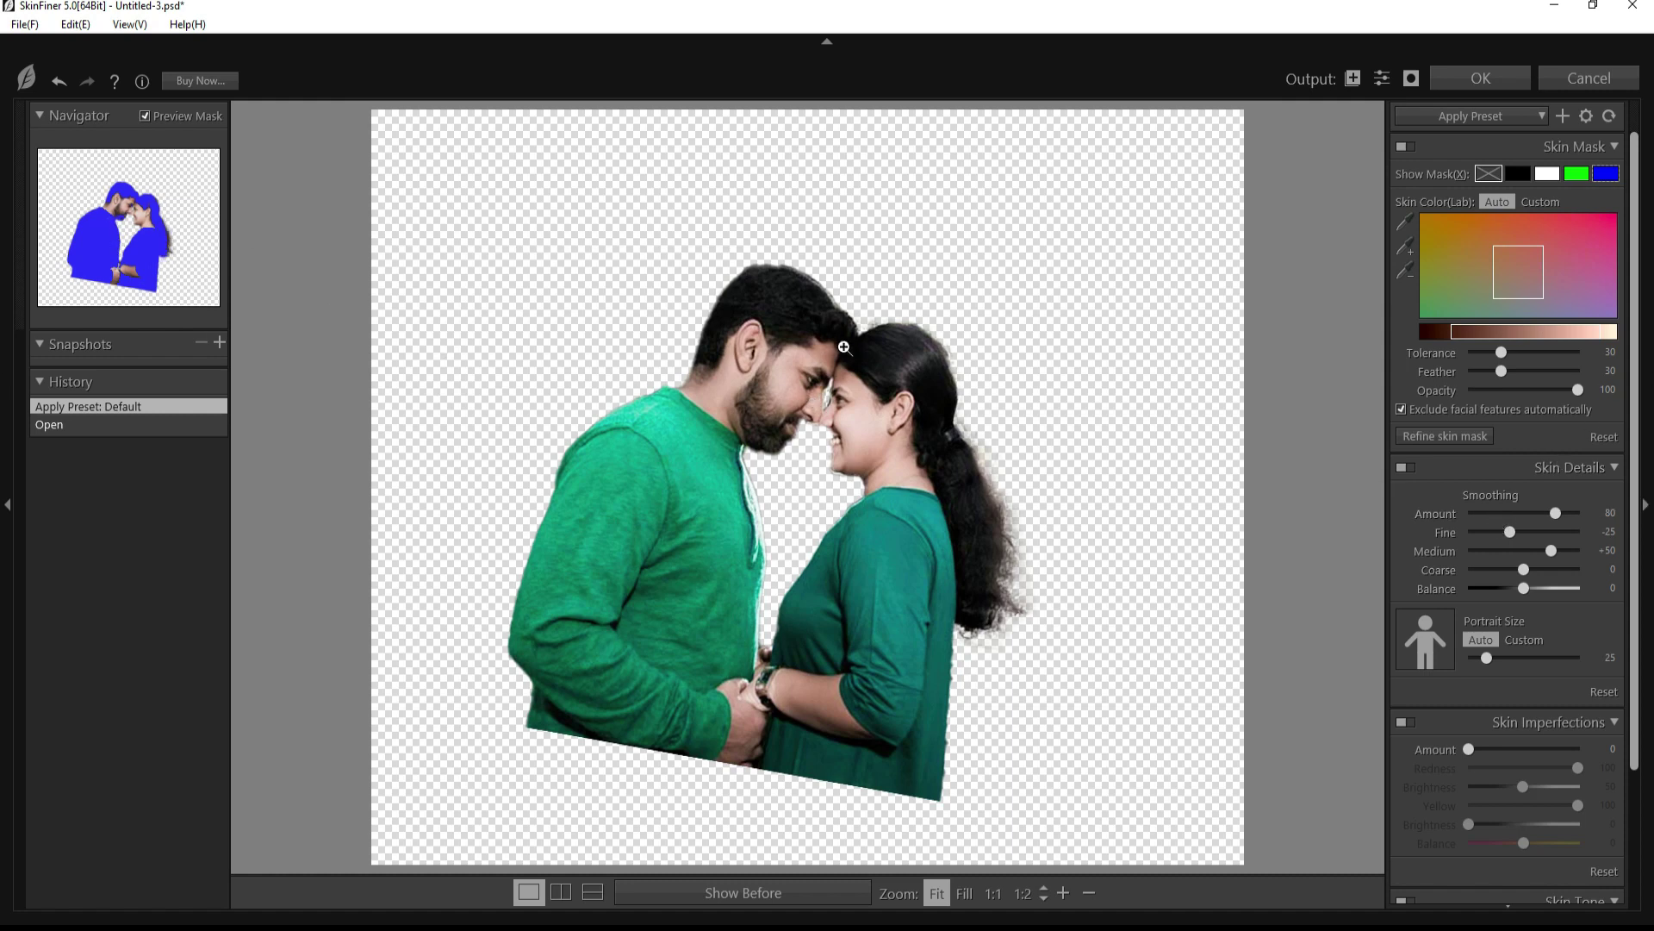
- Set SkinFiner smoothing to Amount 81, Coarse +29 and Balance -3
drag(1554, 512, 1559, 512)
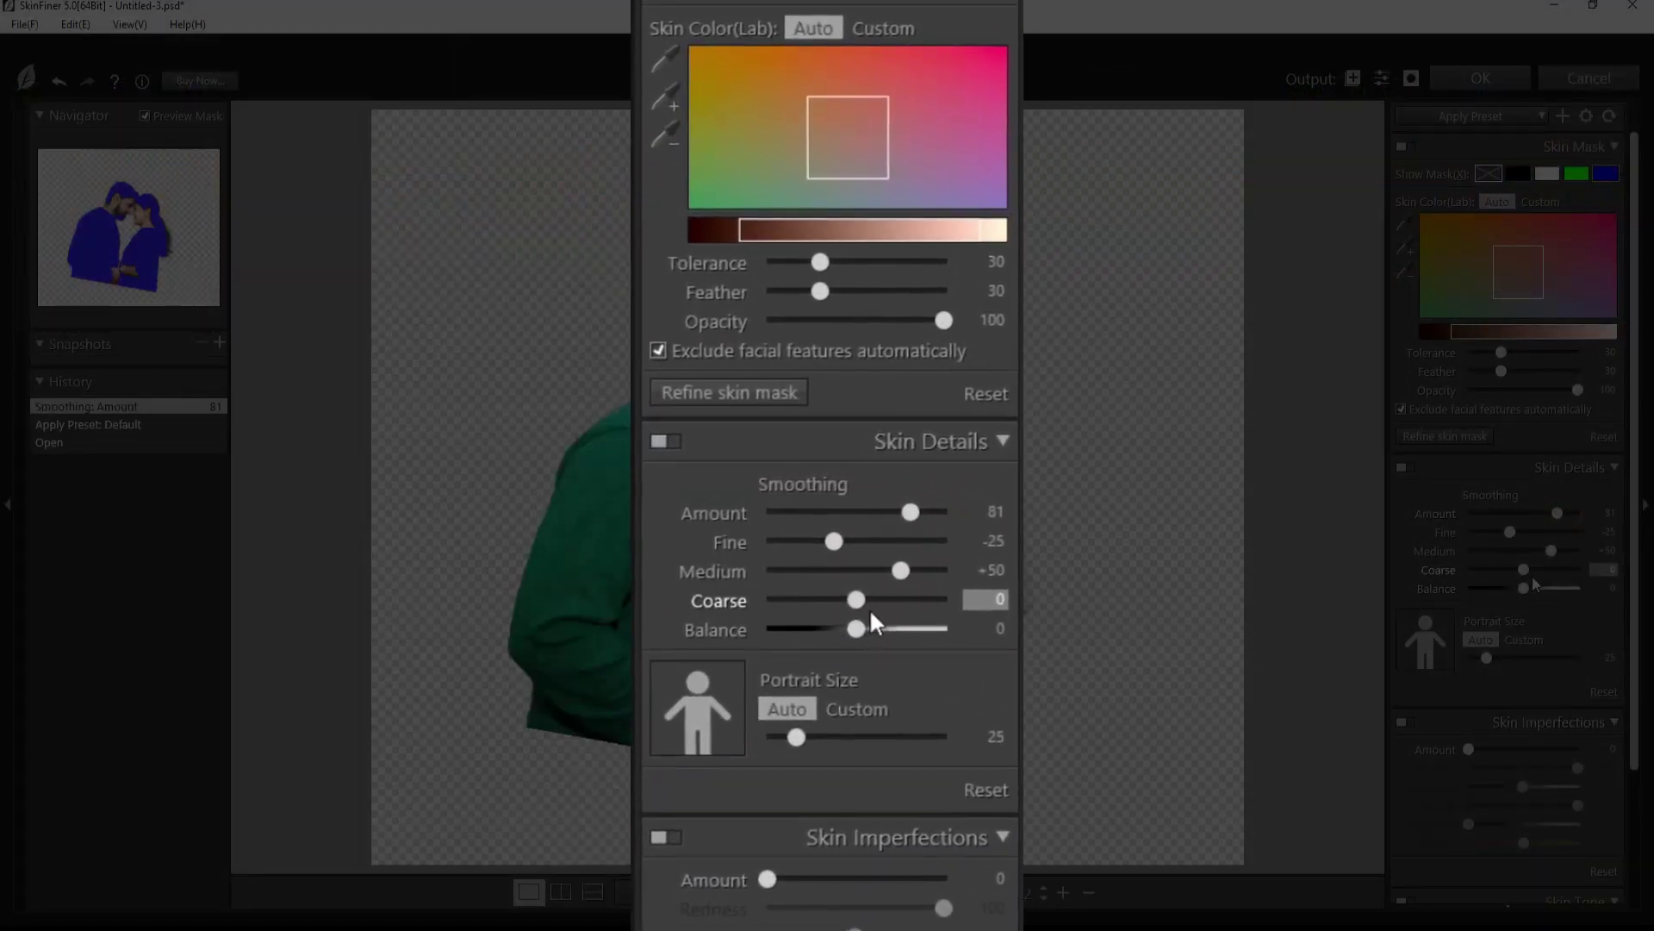
drag(1528, 570, 1543, 570)
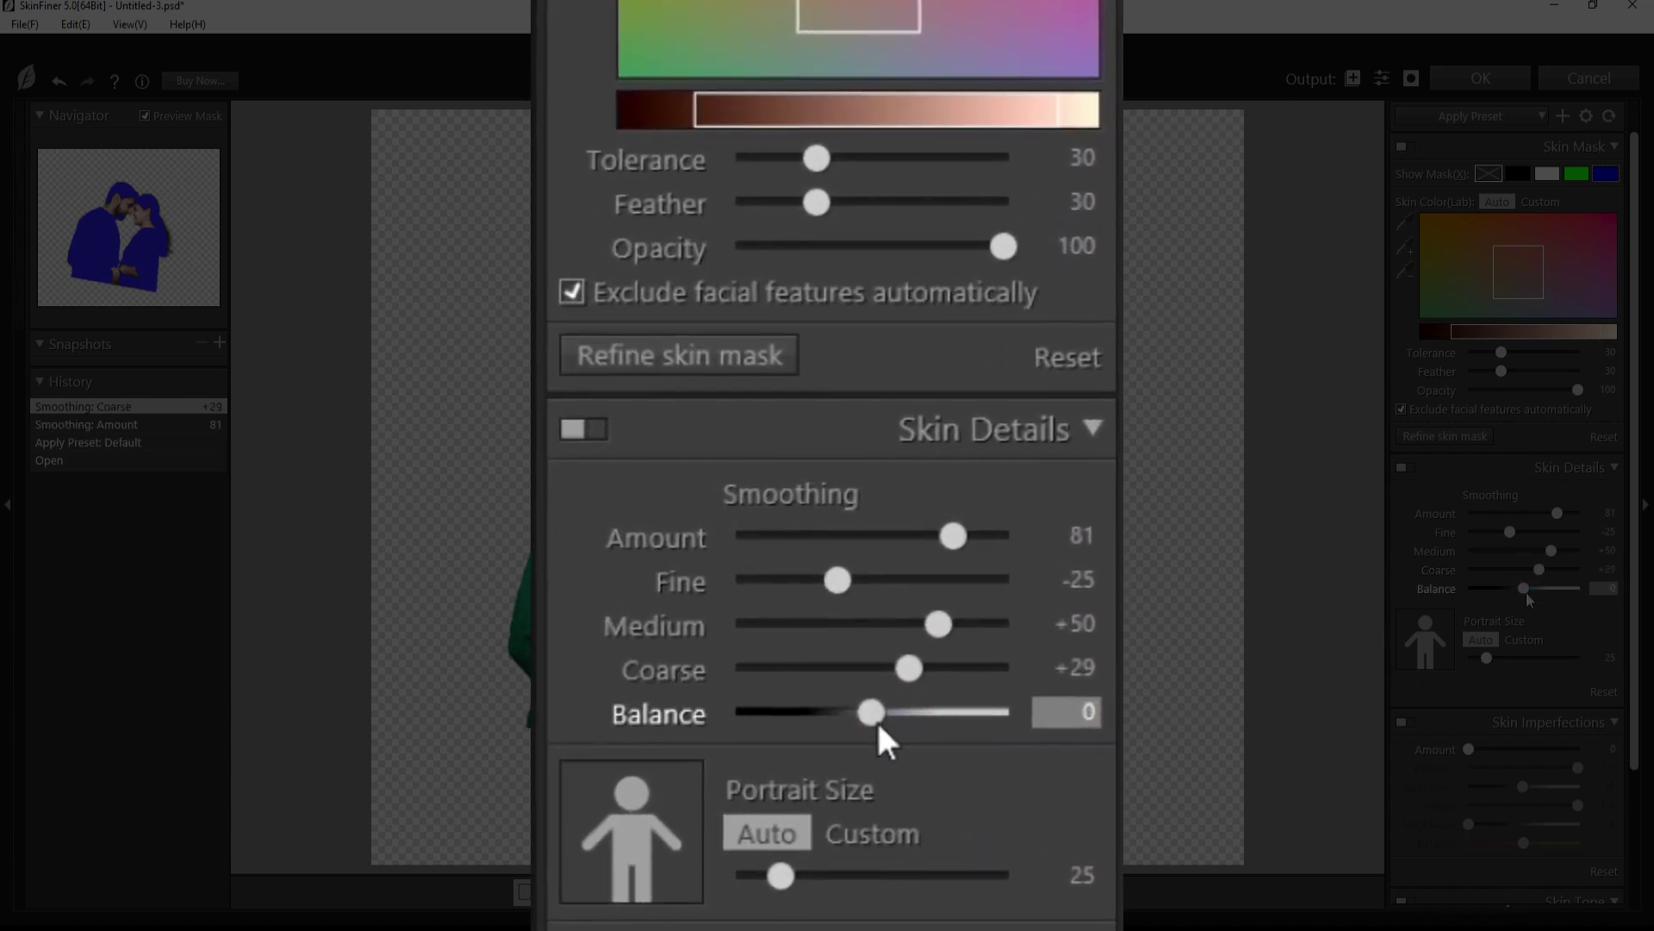
drag(1527, 590, 1522, 590)
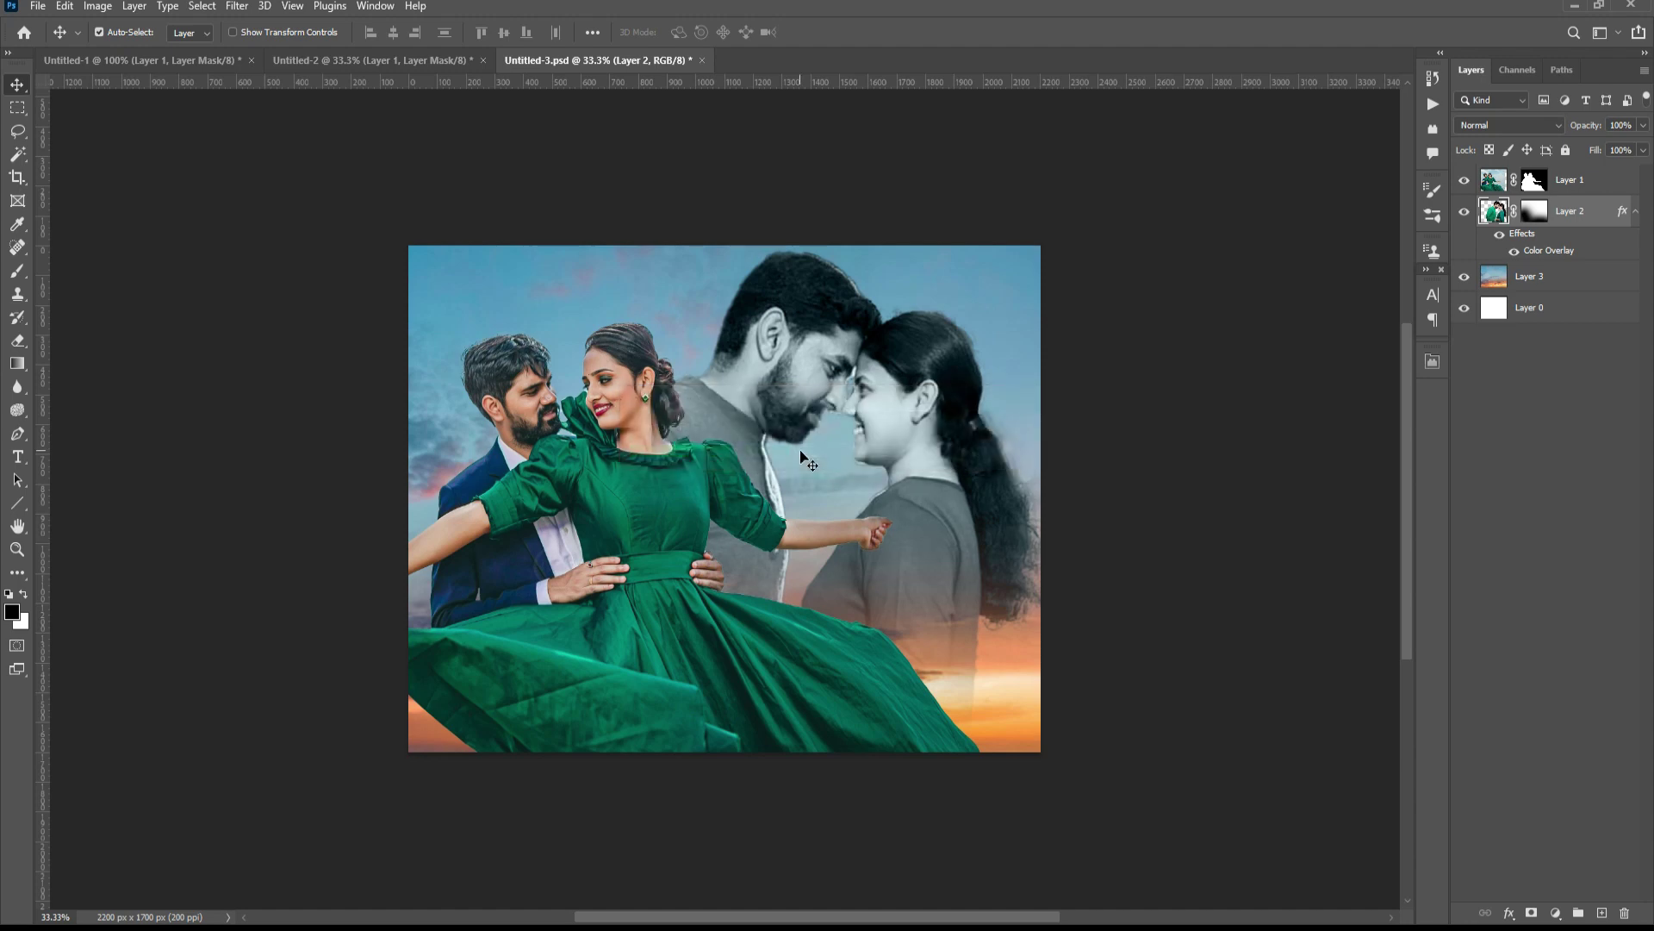
- Run SkinFiner on Layer 1's green-gown couple with Fine +5 and Coarse +10 smoothing
click(1495, 181)
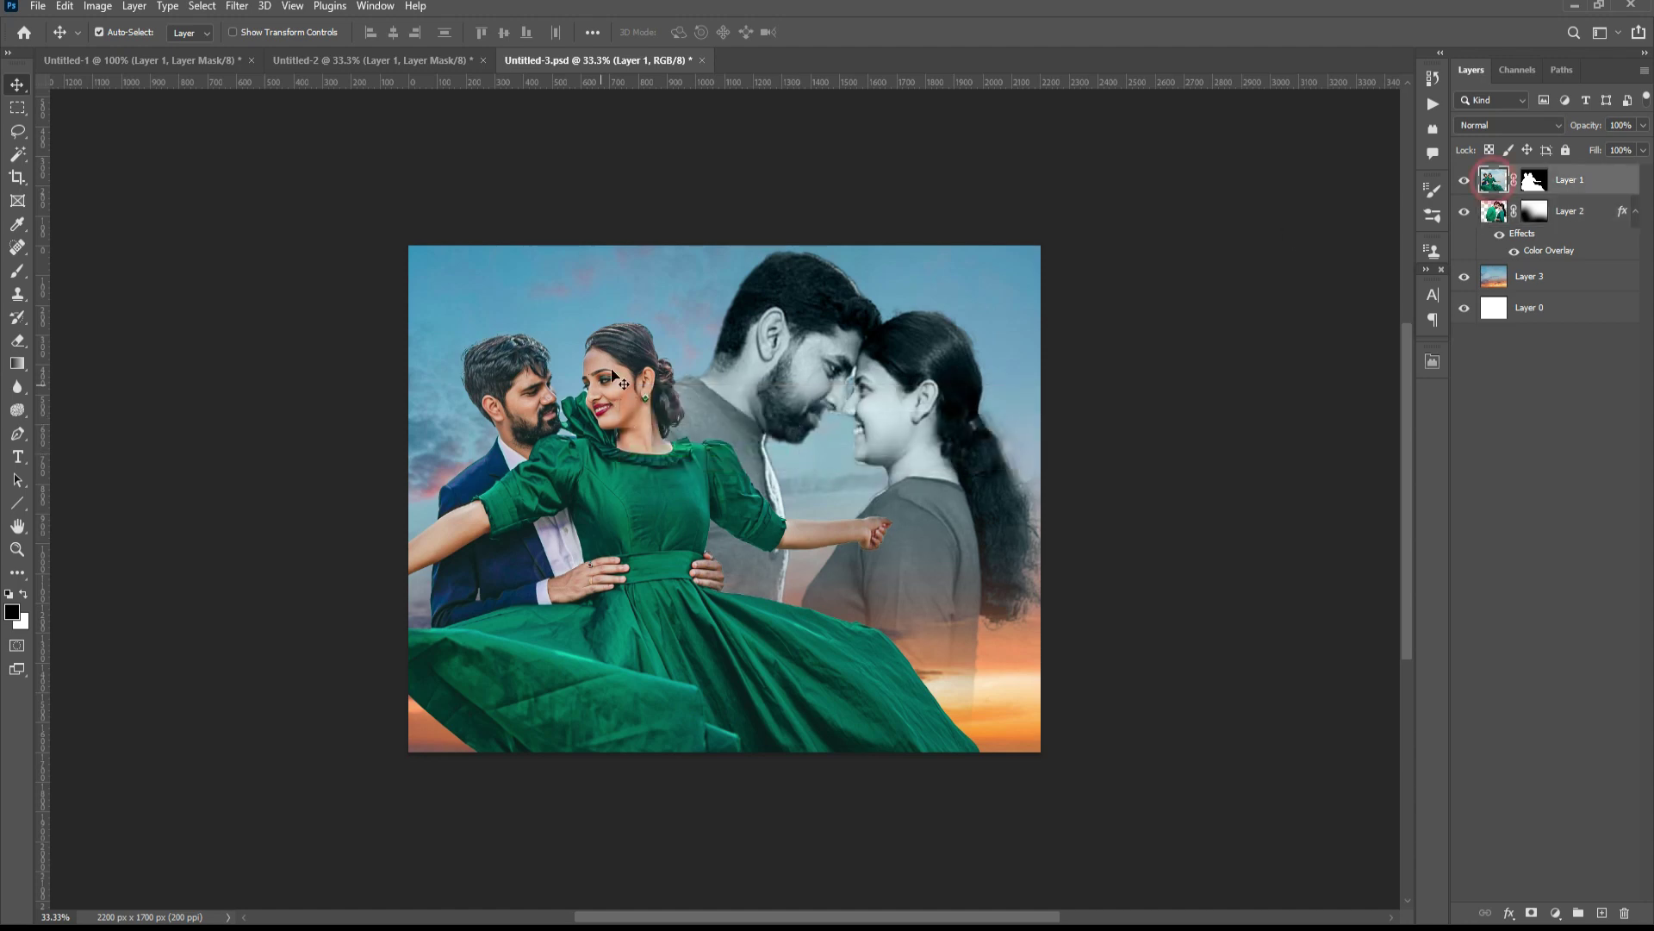
click(1465, 182)
click(237, 6)
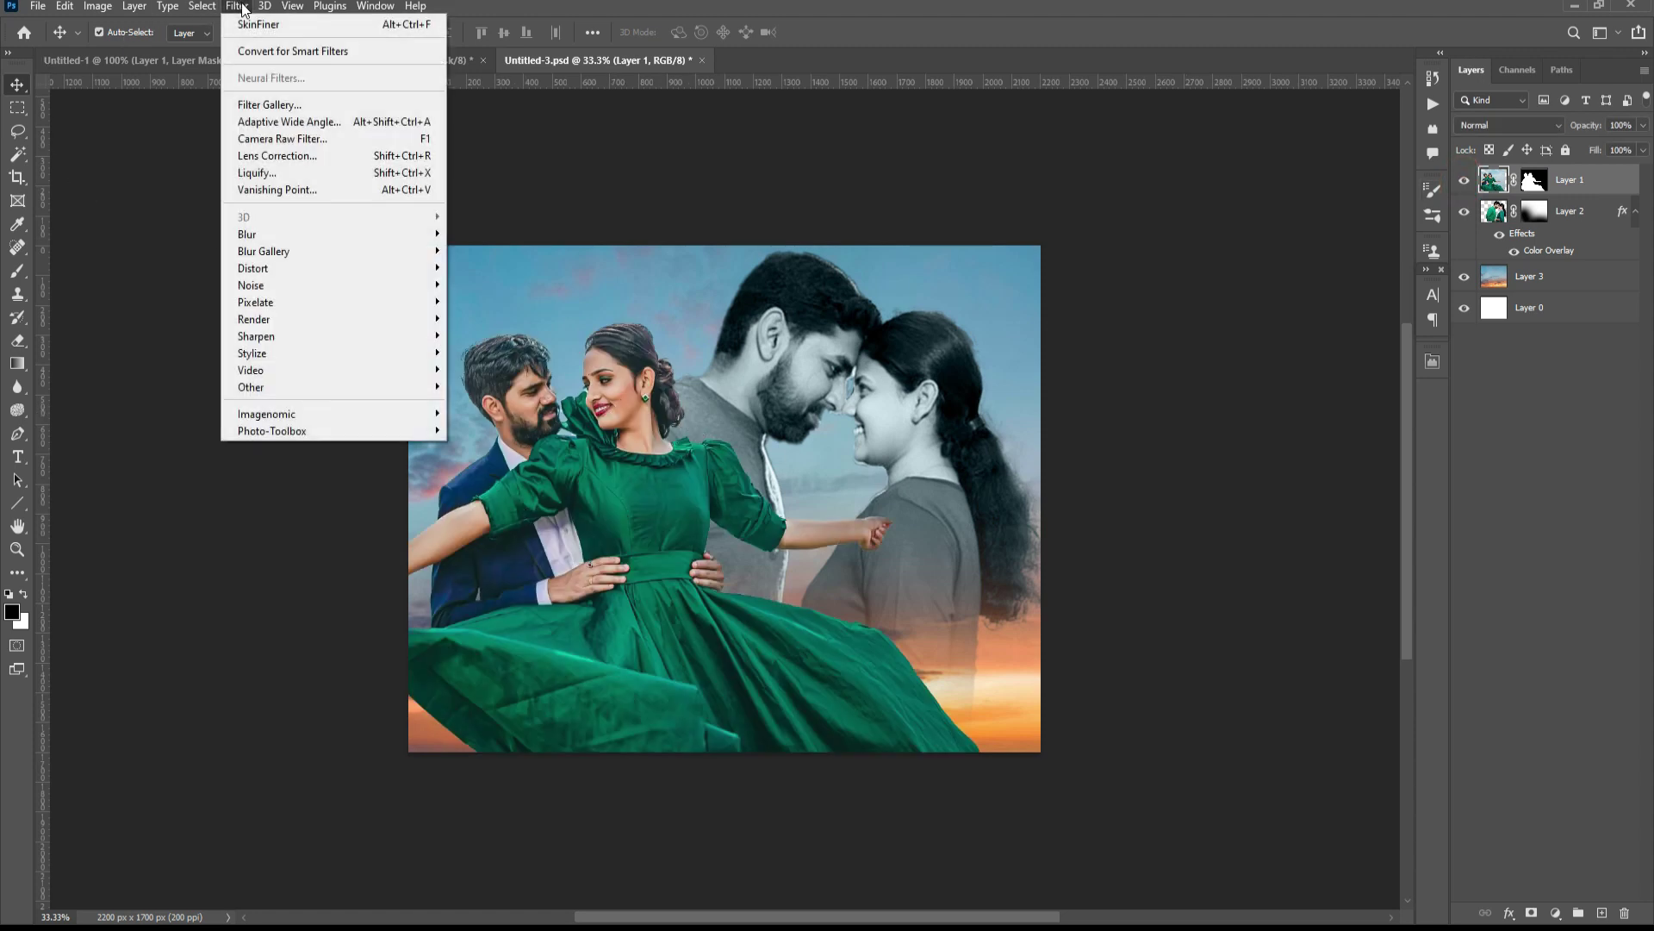
mouse_move(272, 431)
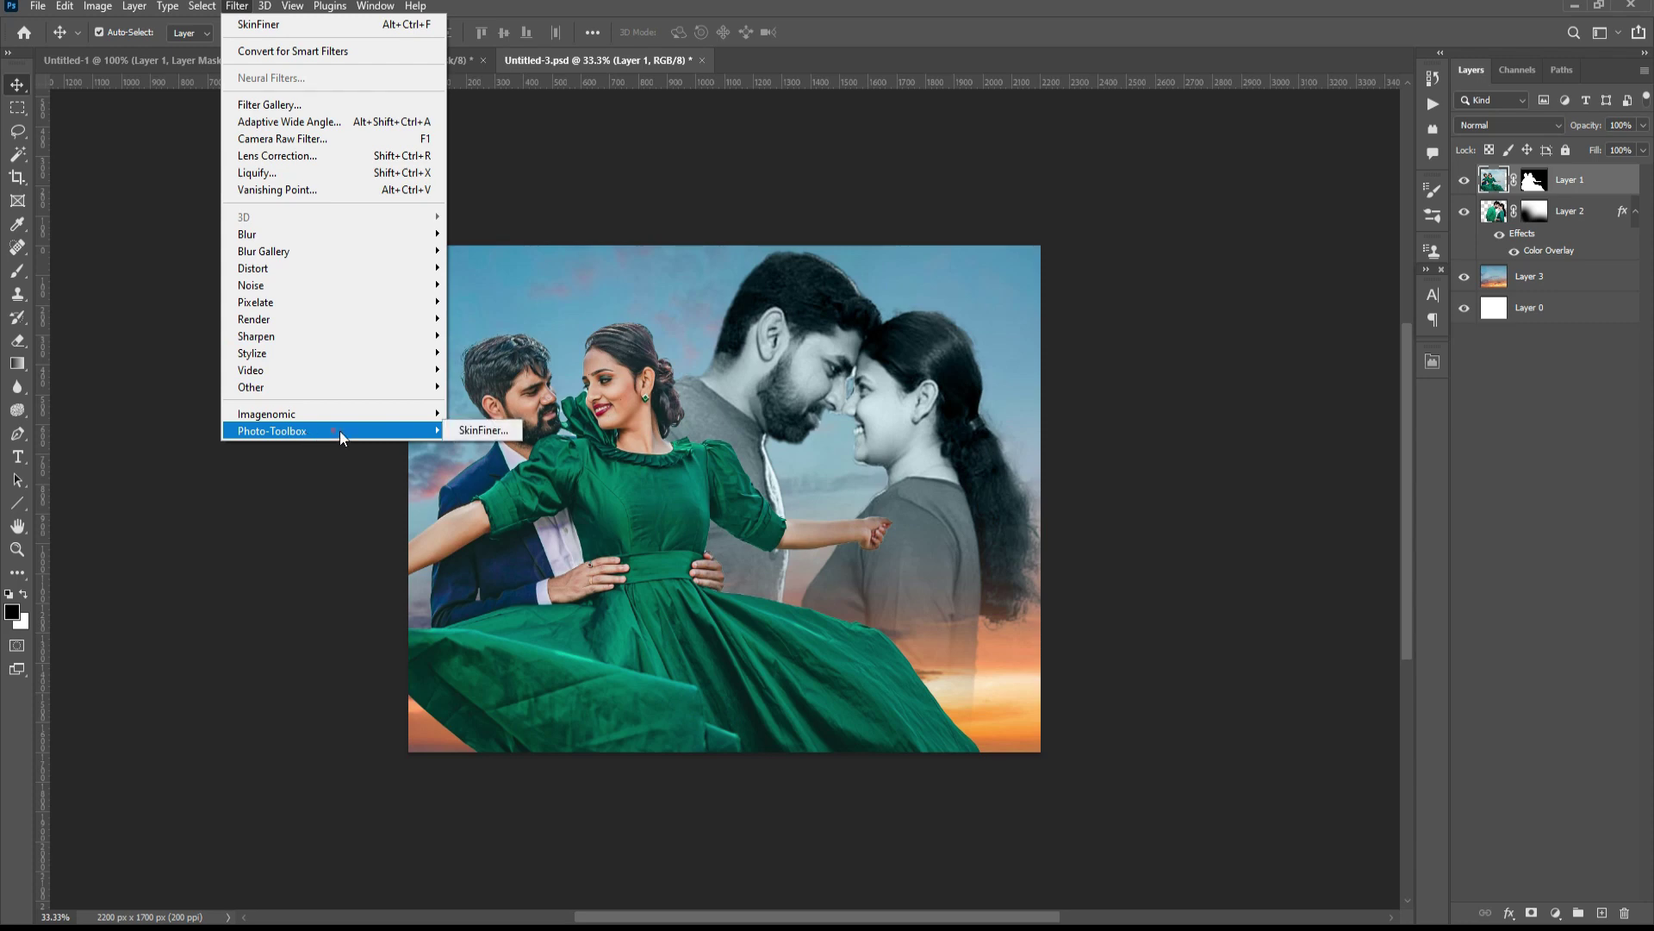
click(491, 431)
key(Escape)
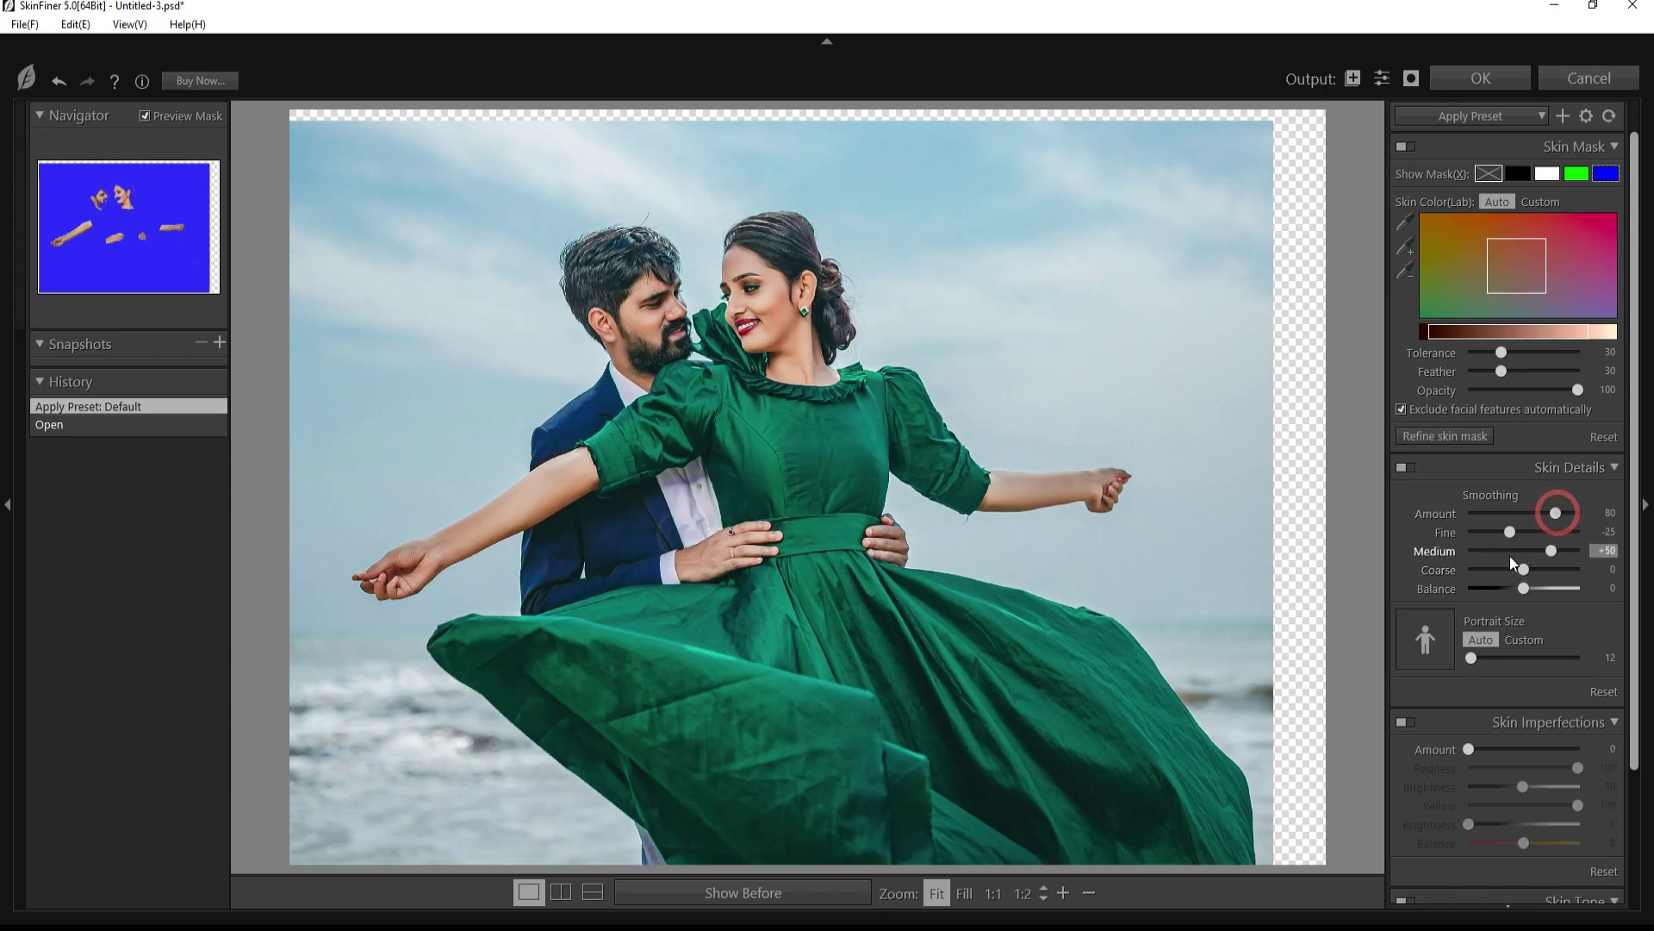
drag(1510, 532, 1539, 539)
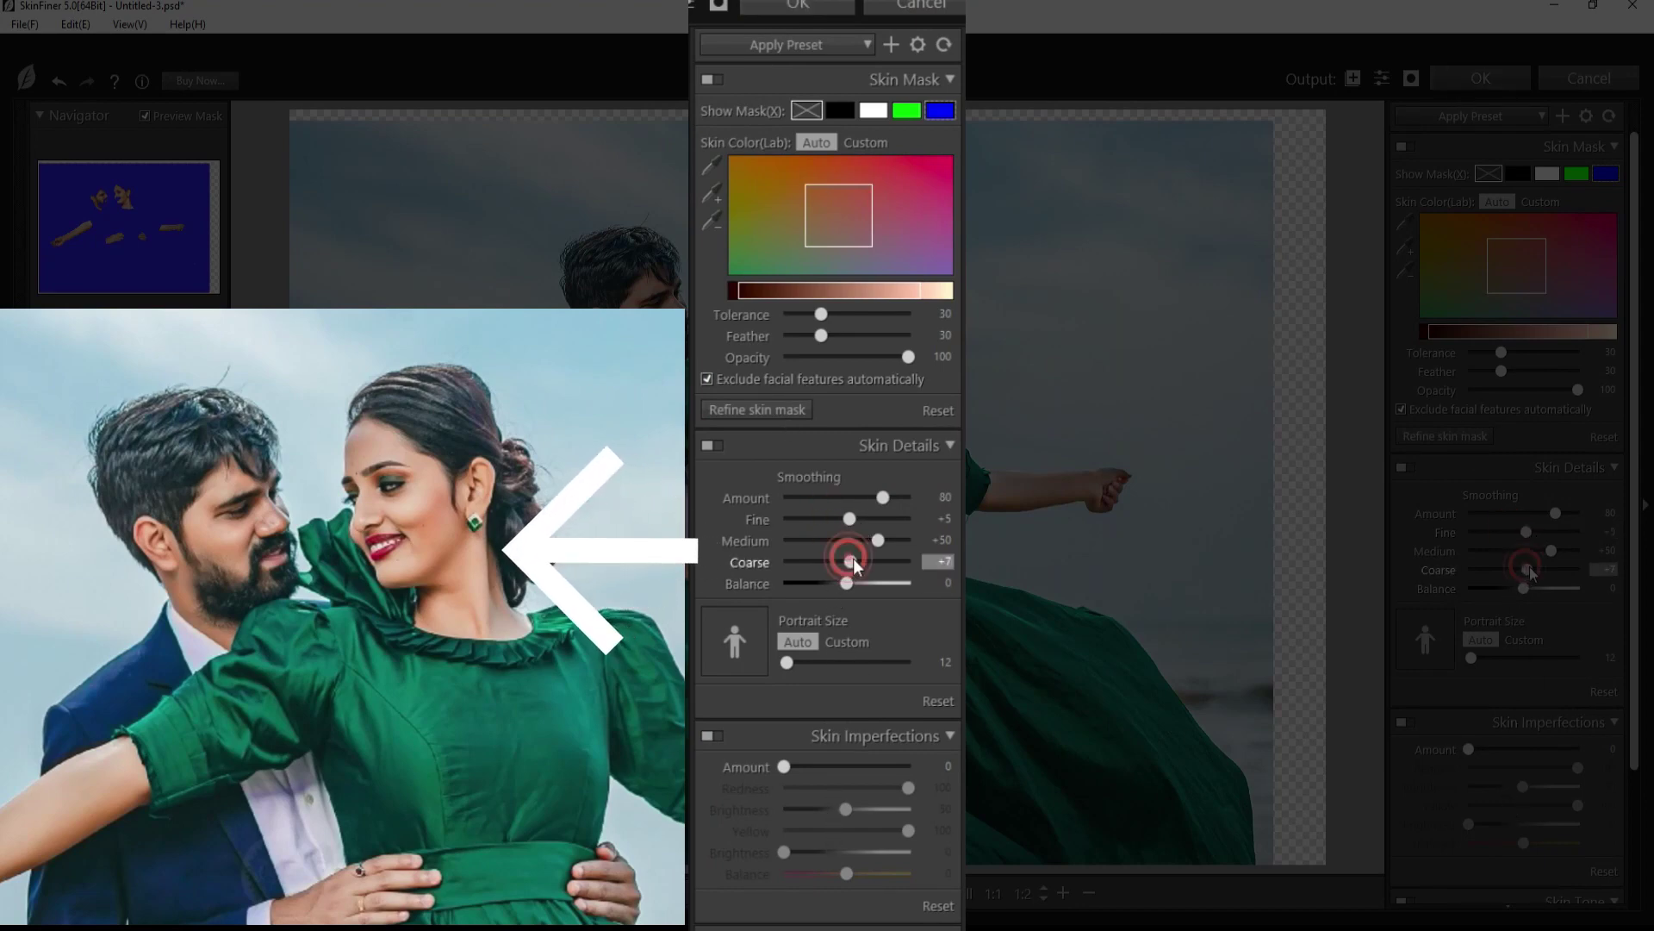
drag(1525, 570, 1530, 570)
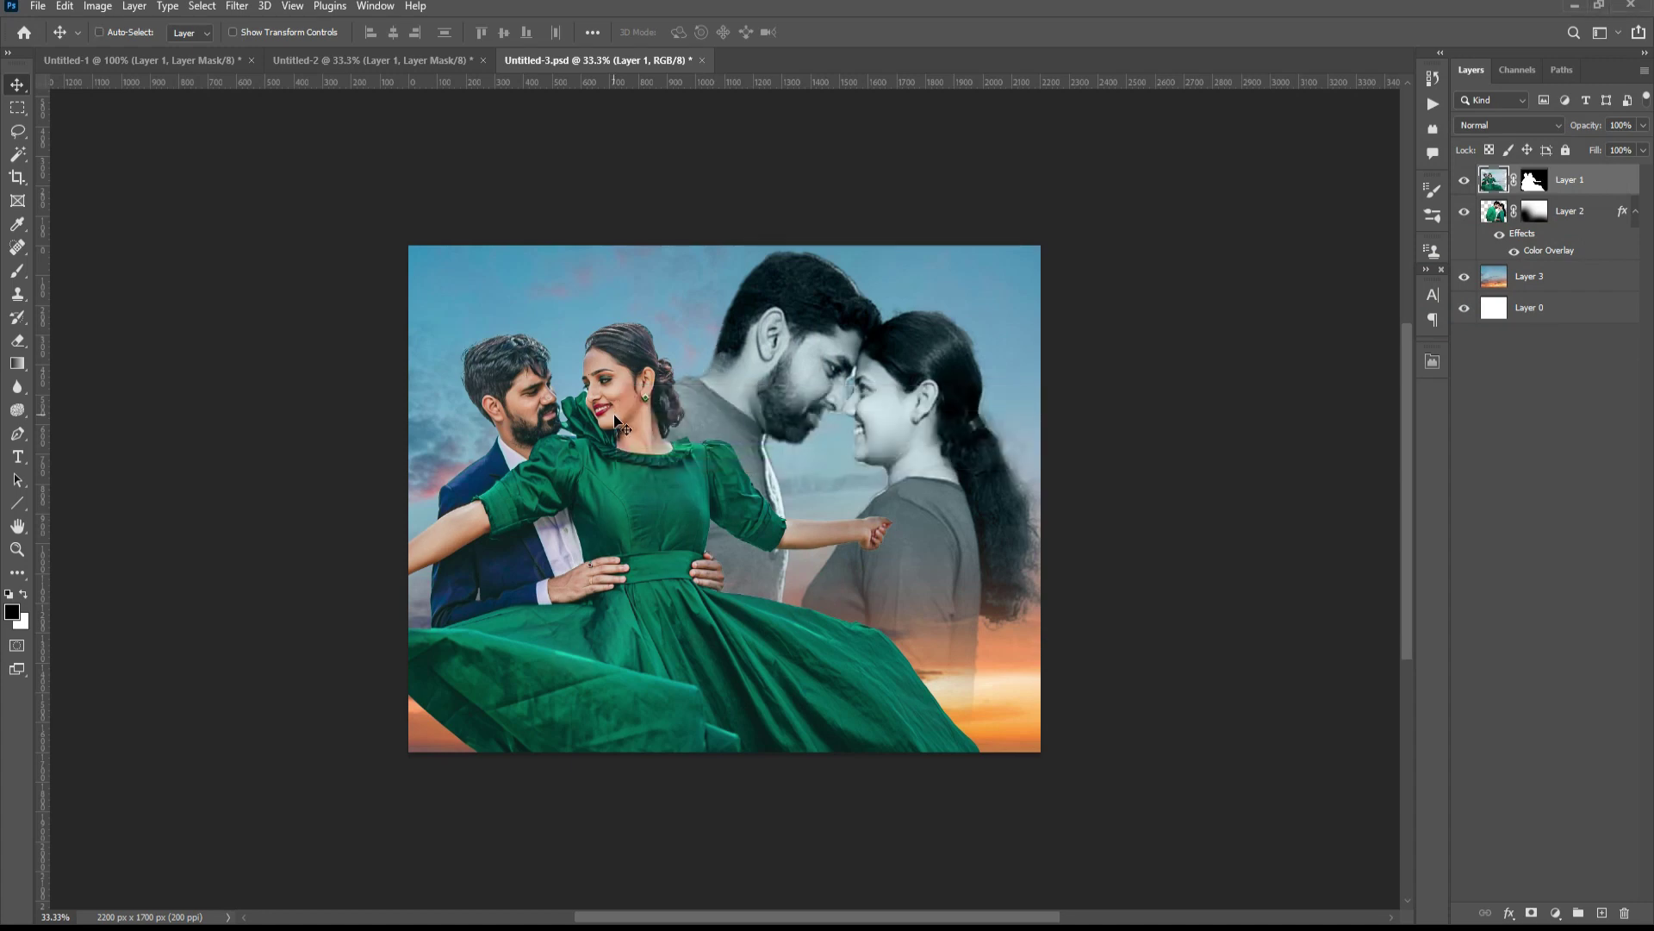
- Inspect the retouched couple up close, then select the sky layer, Layer 3
key(ctrl+plus)
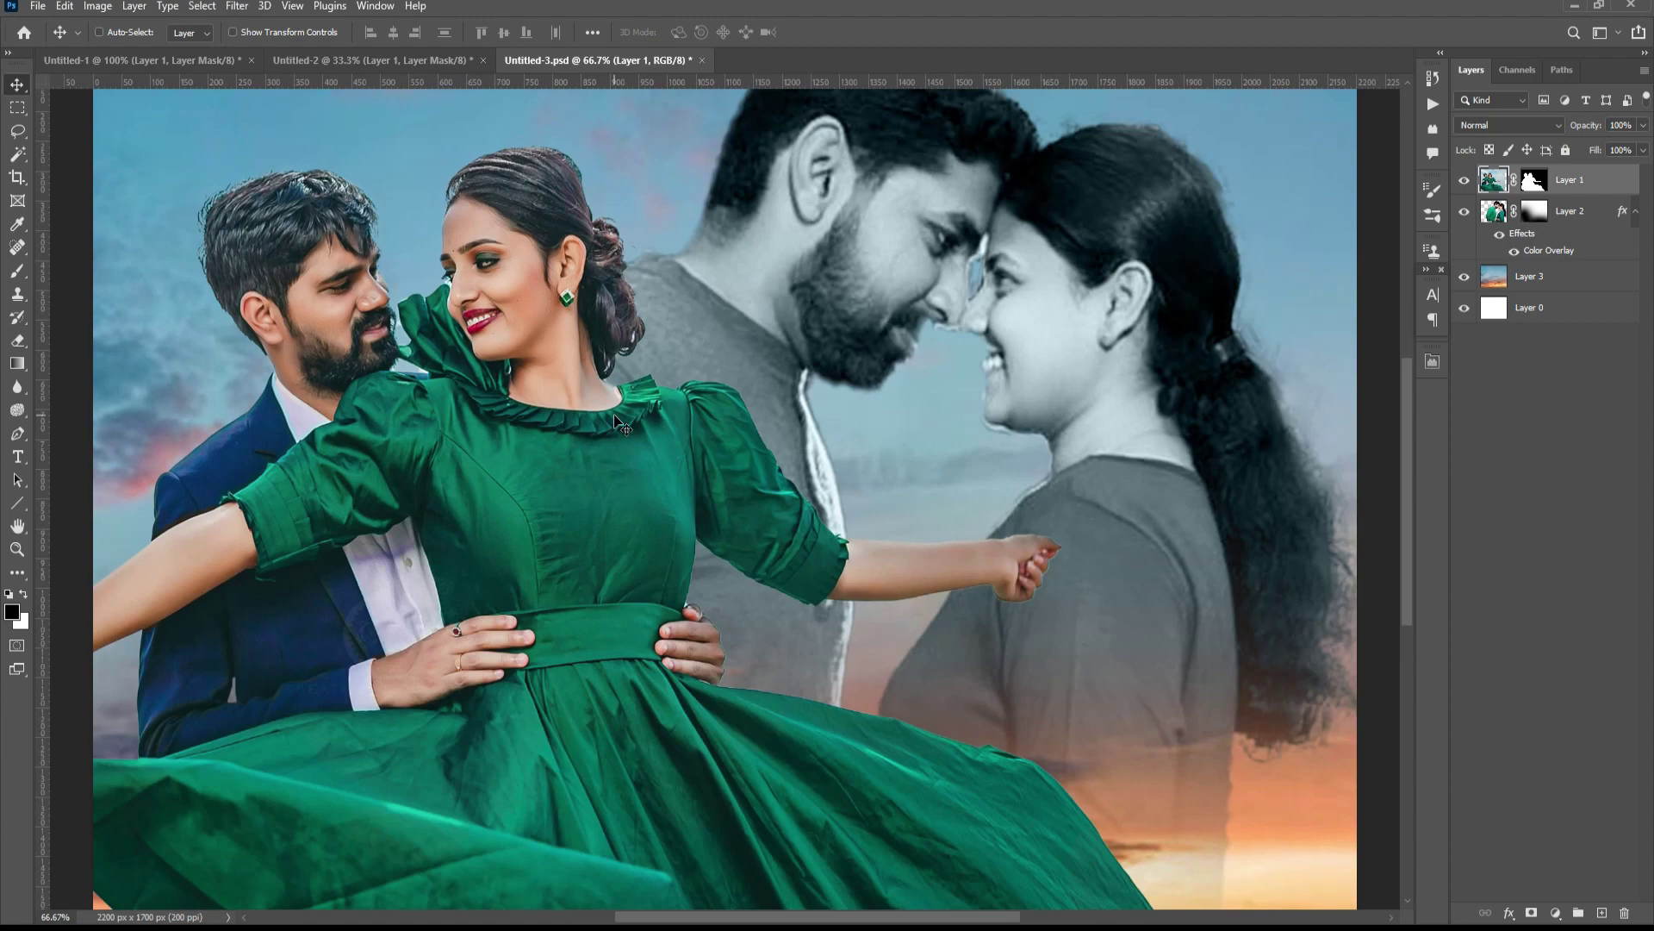
key(ctrl+minus)
ctrl+click(838, 379)
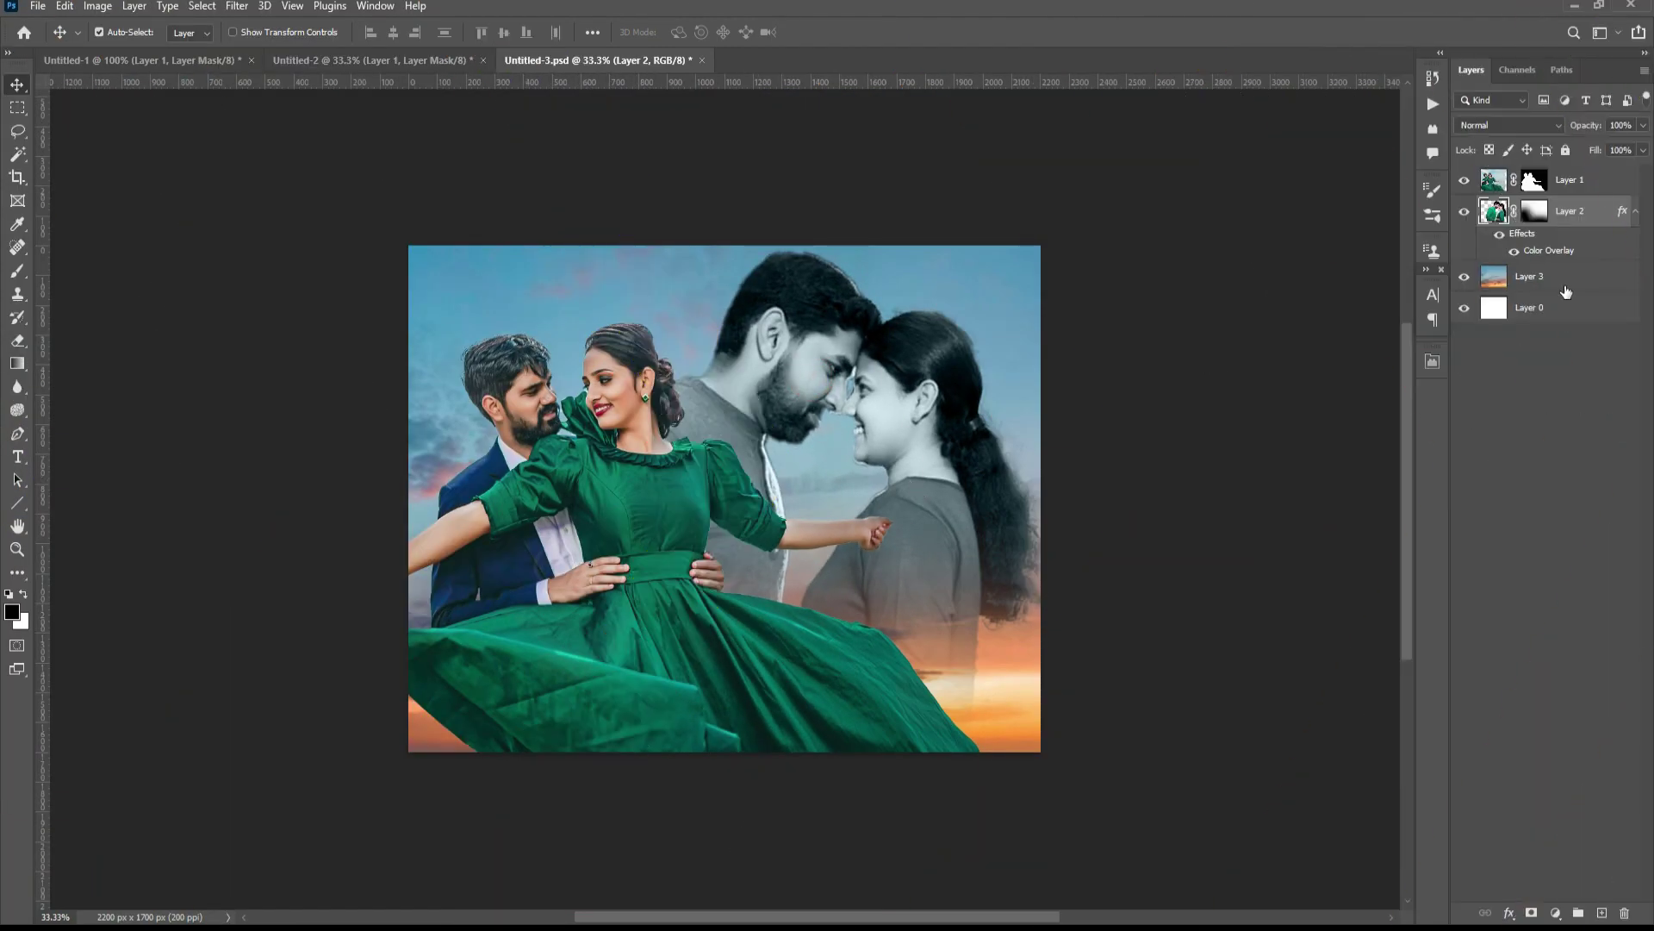
click(1561, 279)
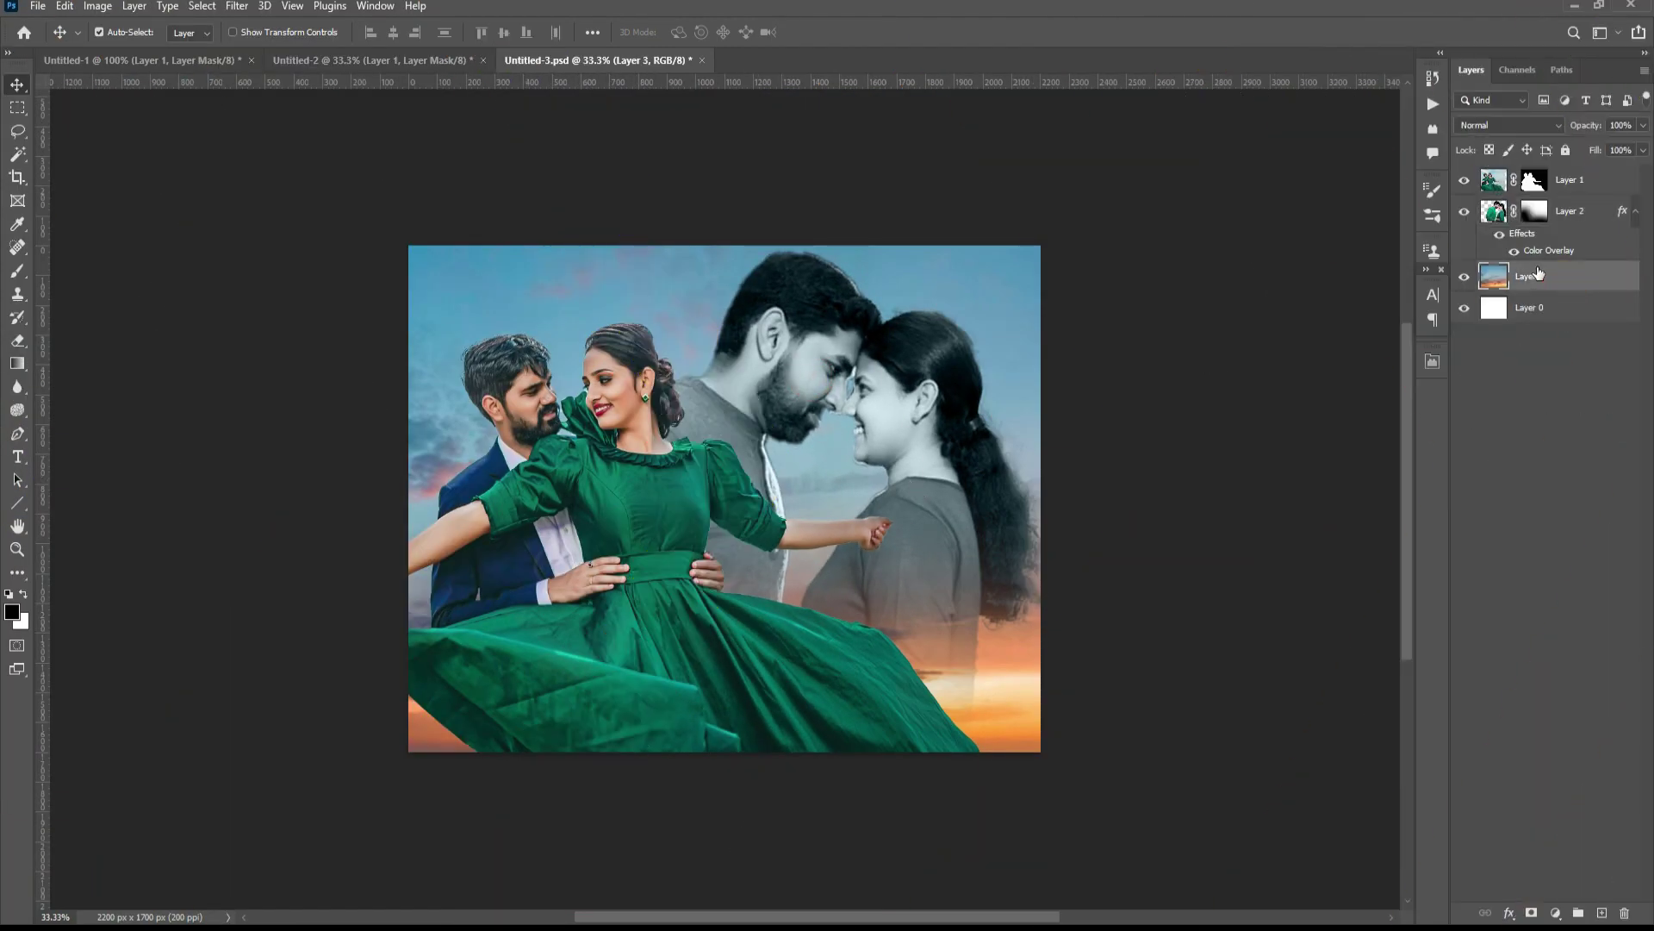
click(1463, 278)
- Duplicate Layer 3 and soften the copy with a 42.9-pixel Gaussian Blur
key(ctrl+j)
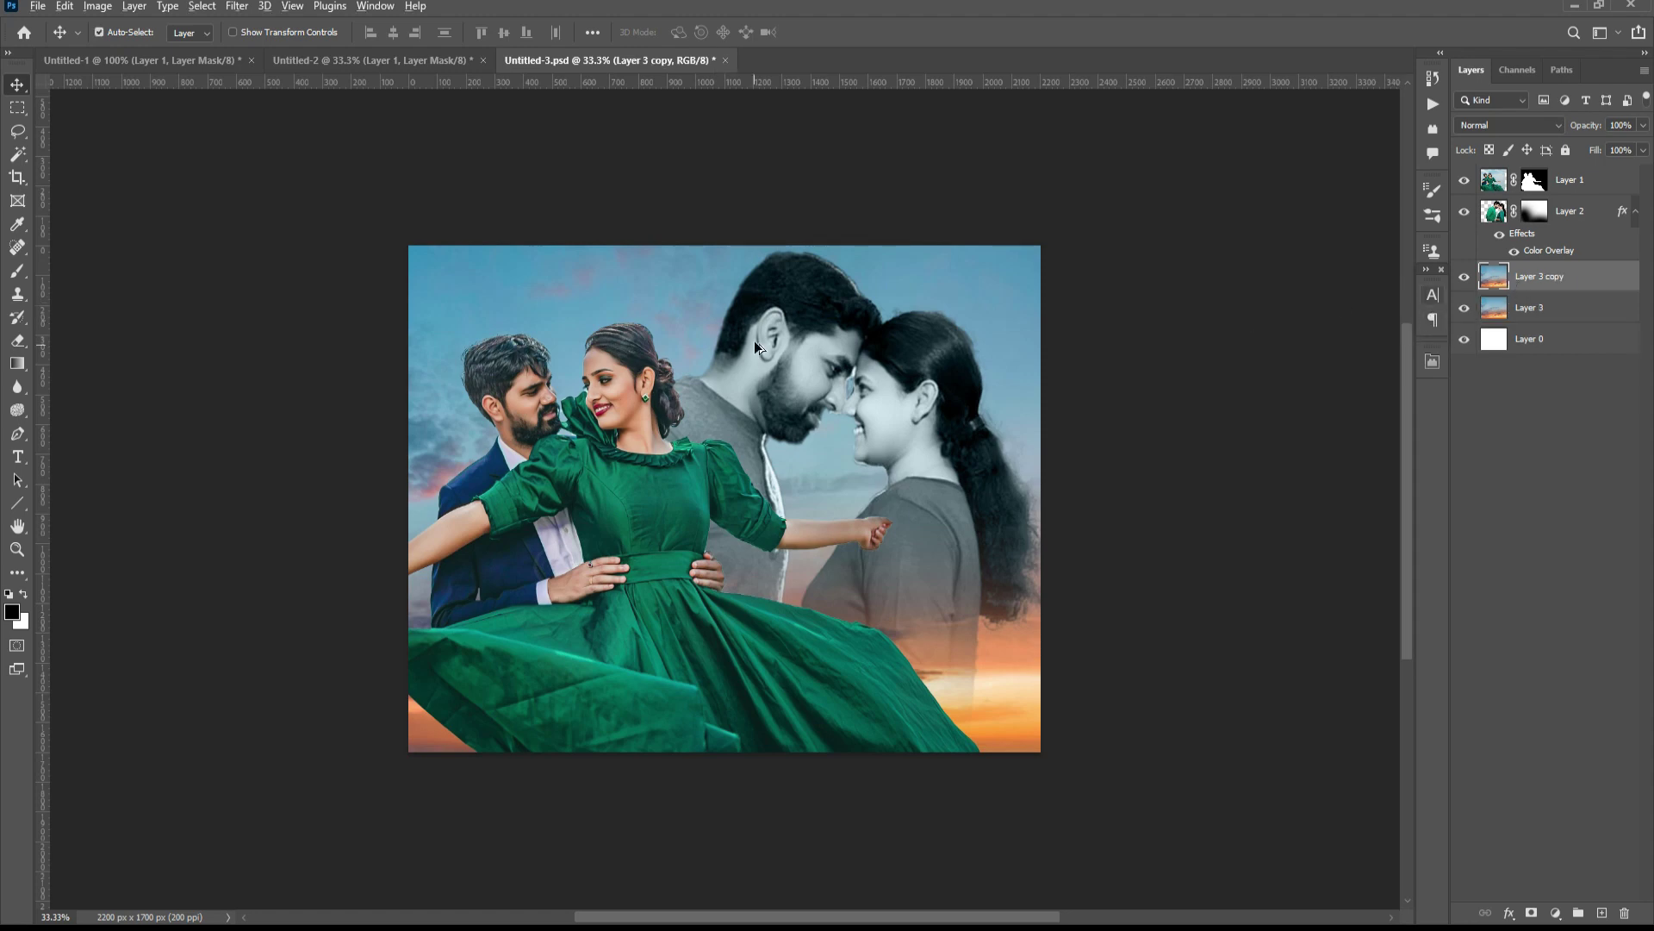
click(237, 6)
mouse_move(285, 234)
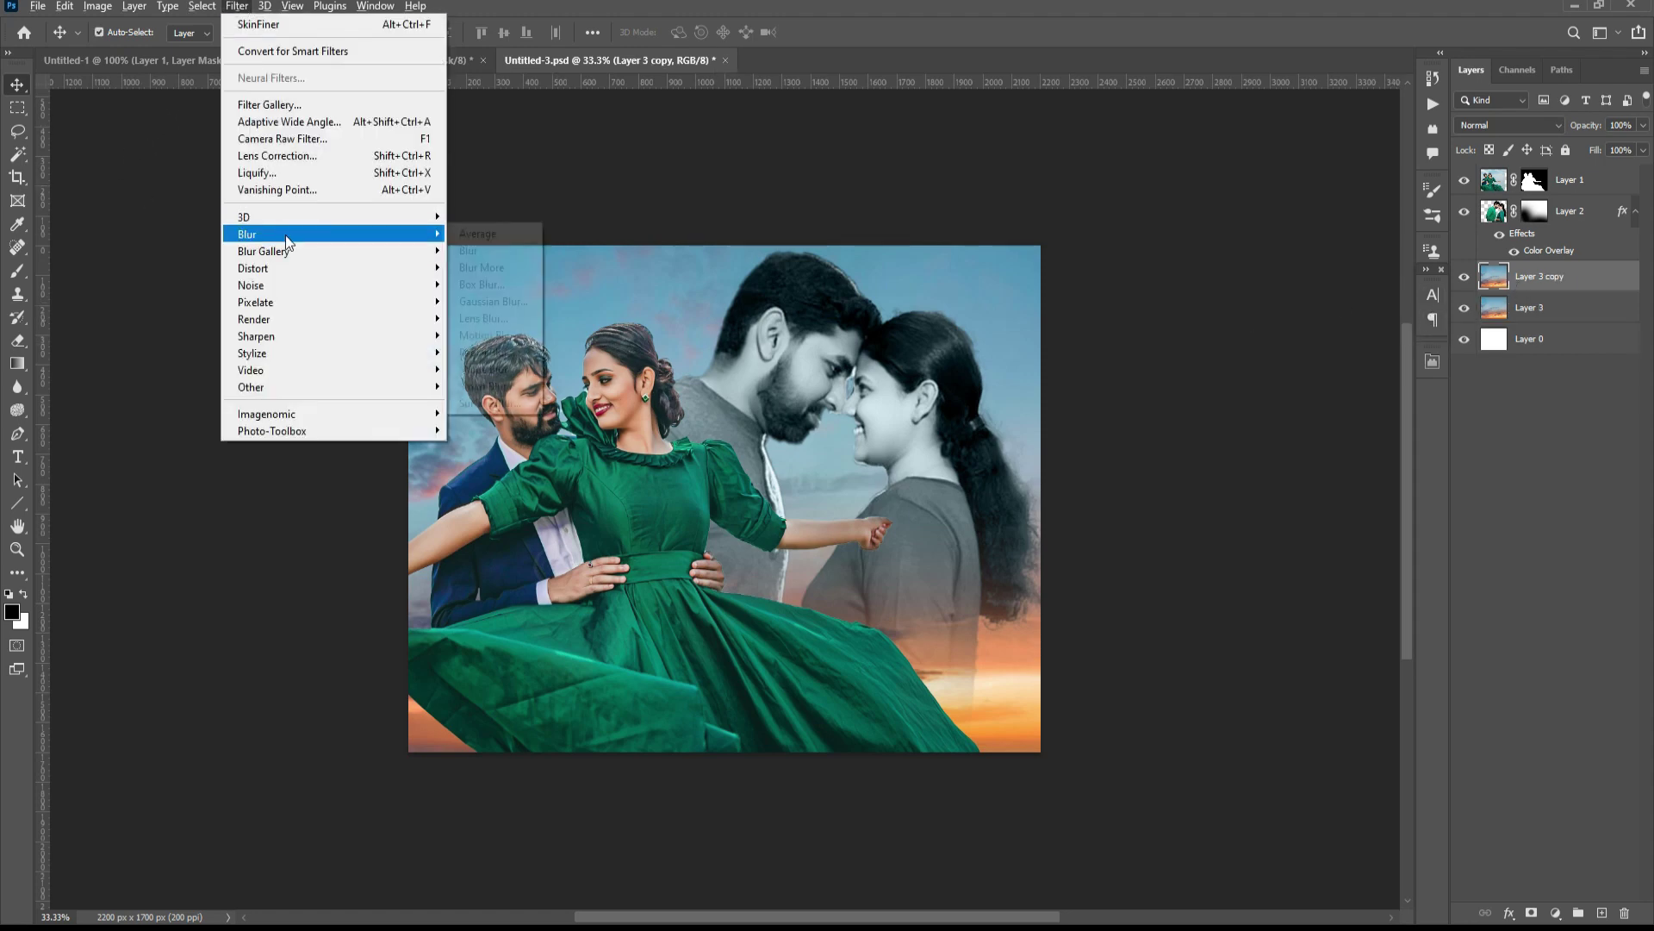
click(508, 300)
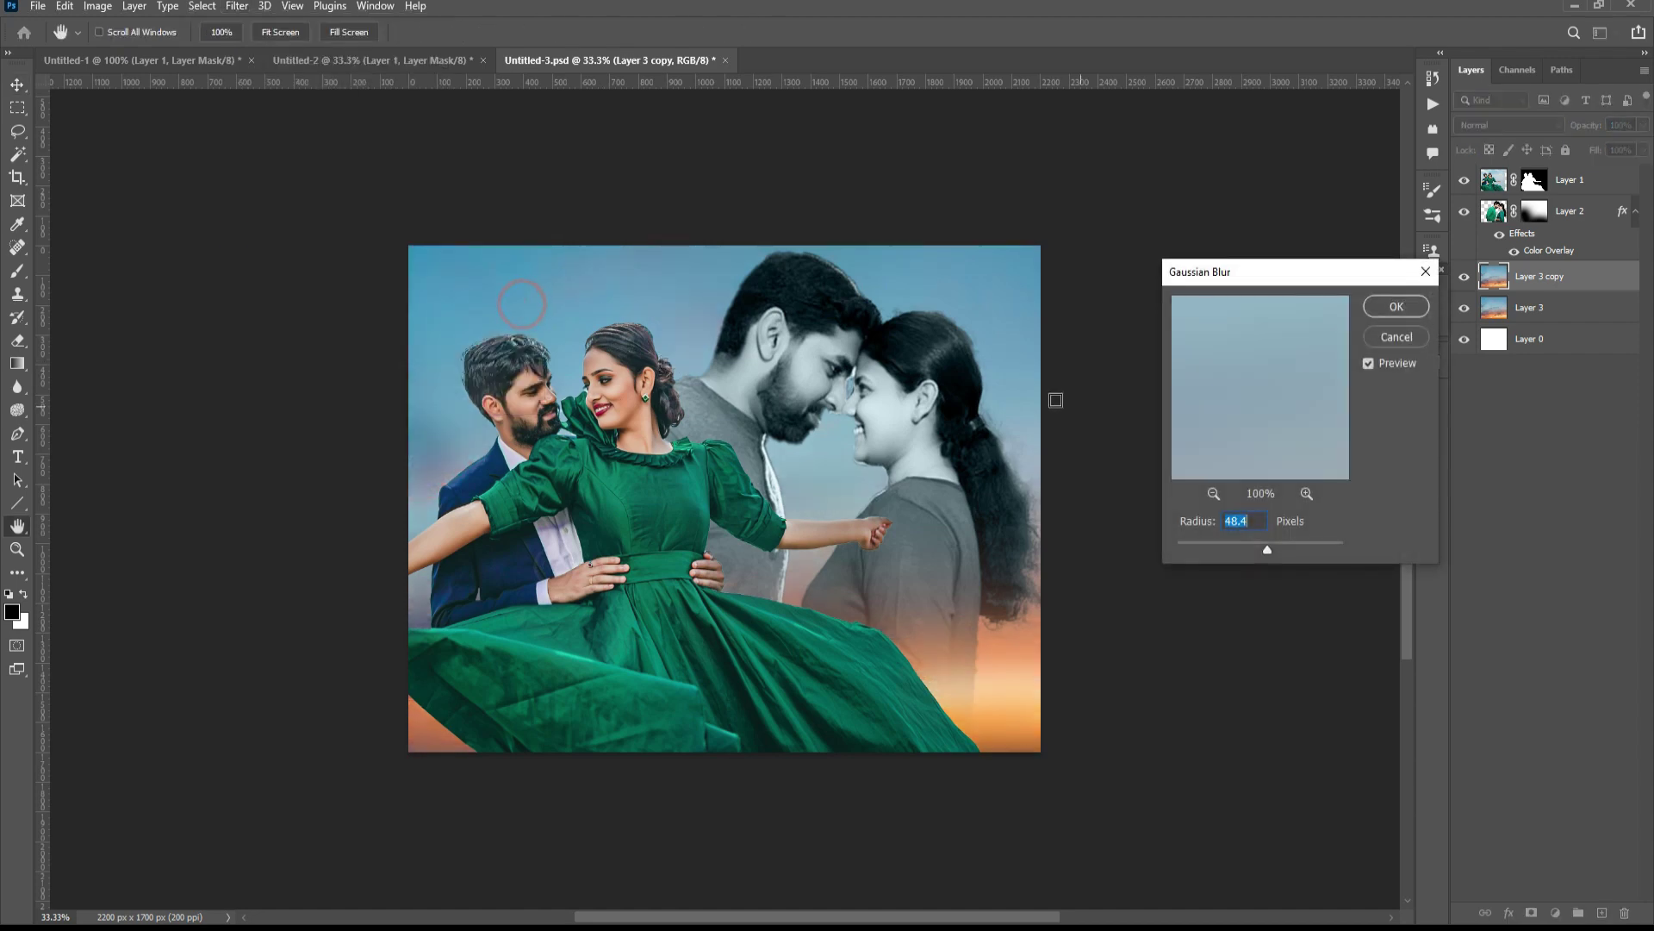
drag(1265, 548, 1263, 553)
click(1394, 307)
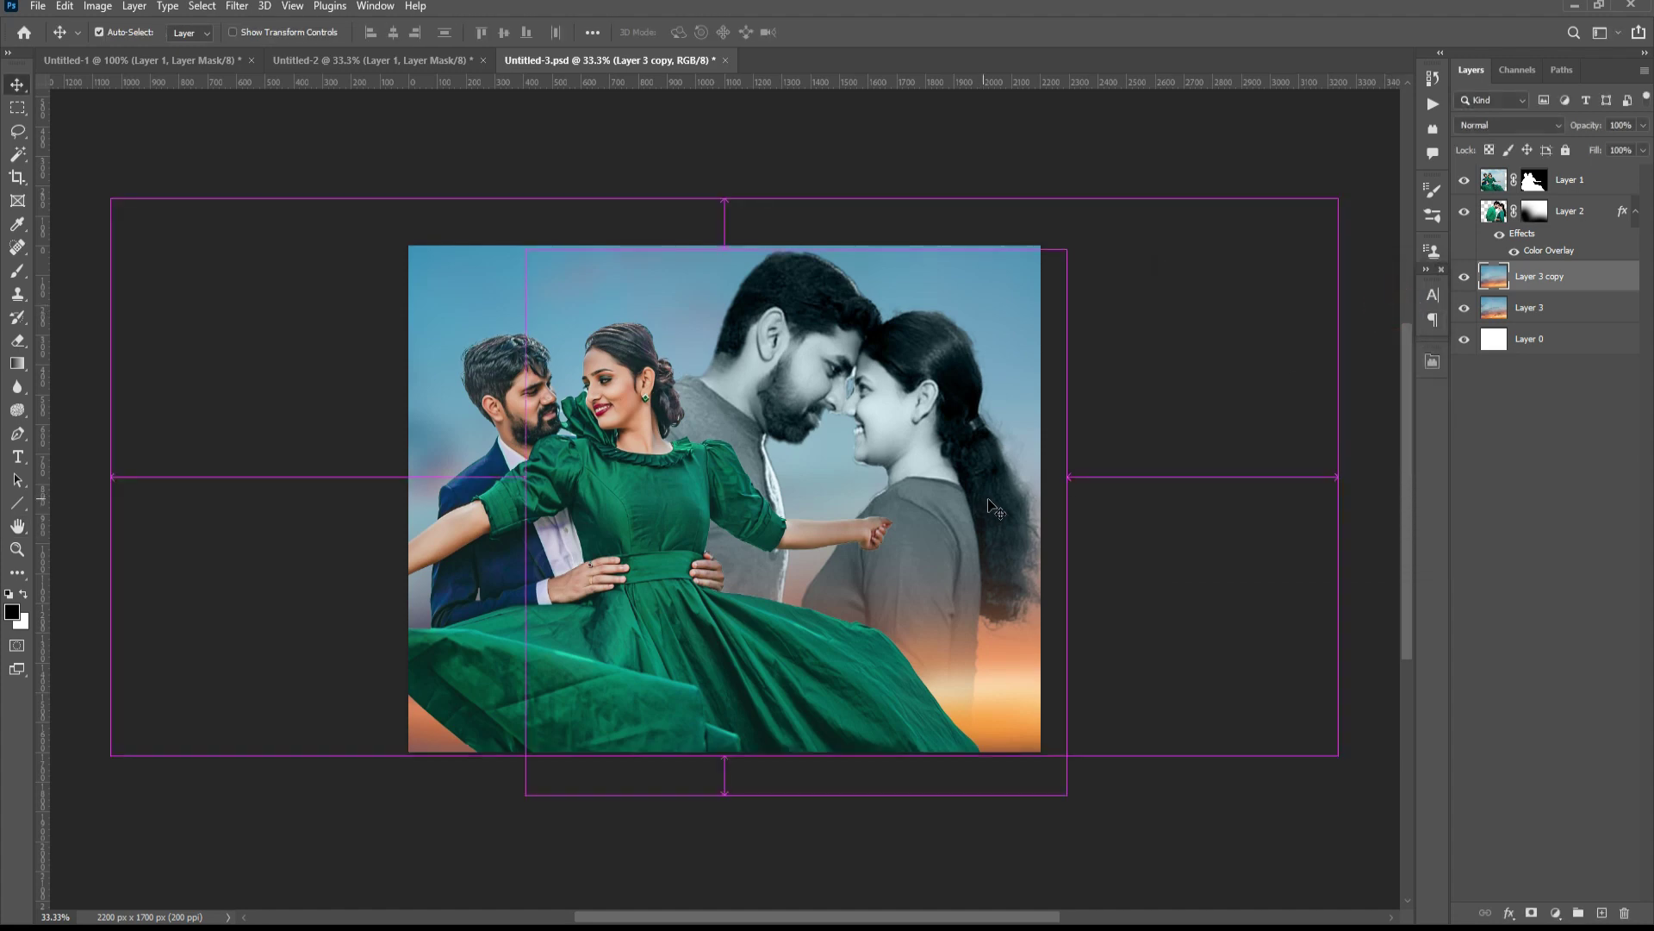
key(ctrl+u)
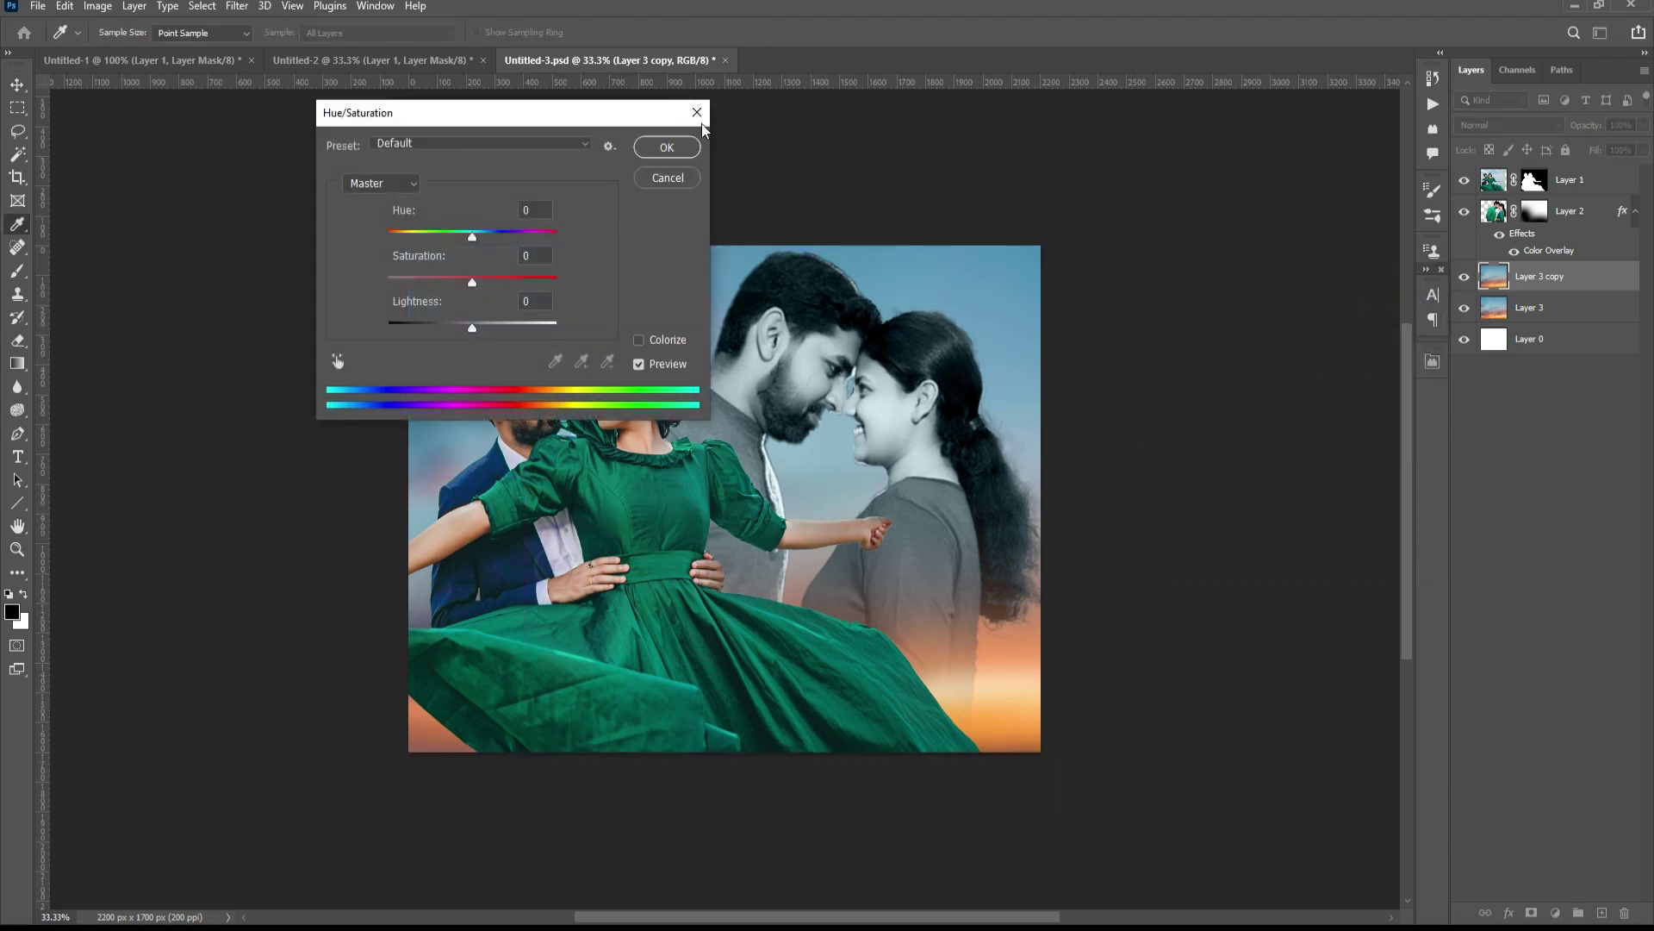
click(697, 113)
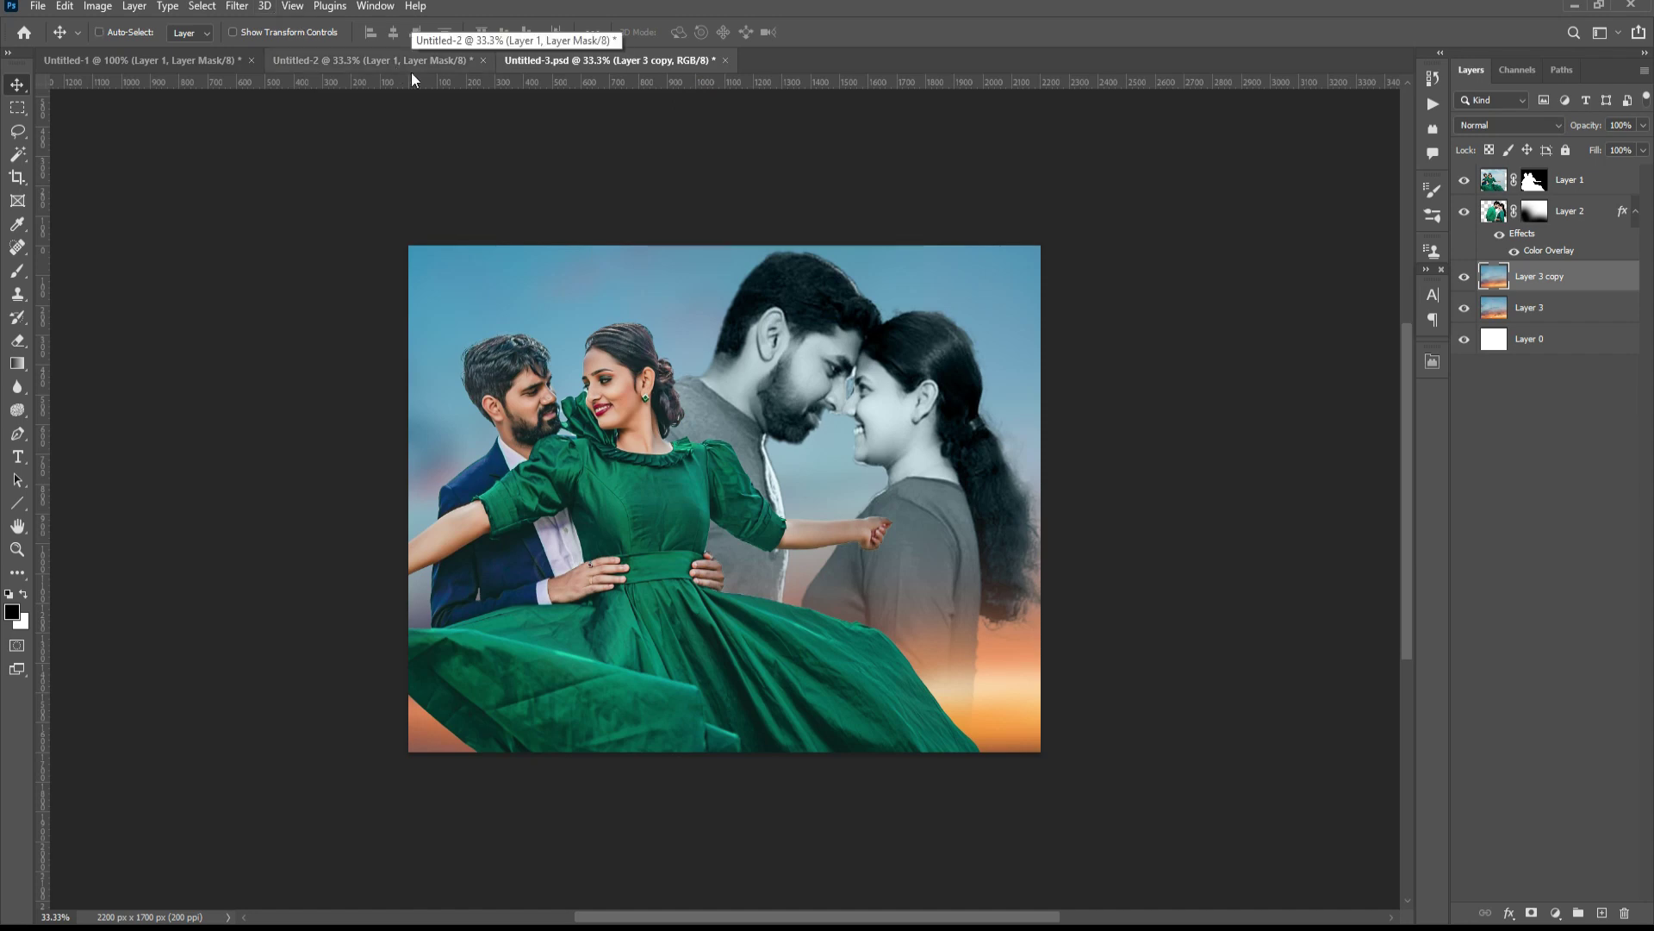
key(ctrl+u)
drag(514, 112, 1228, 142)
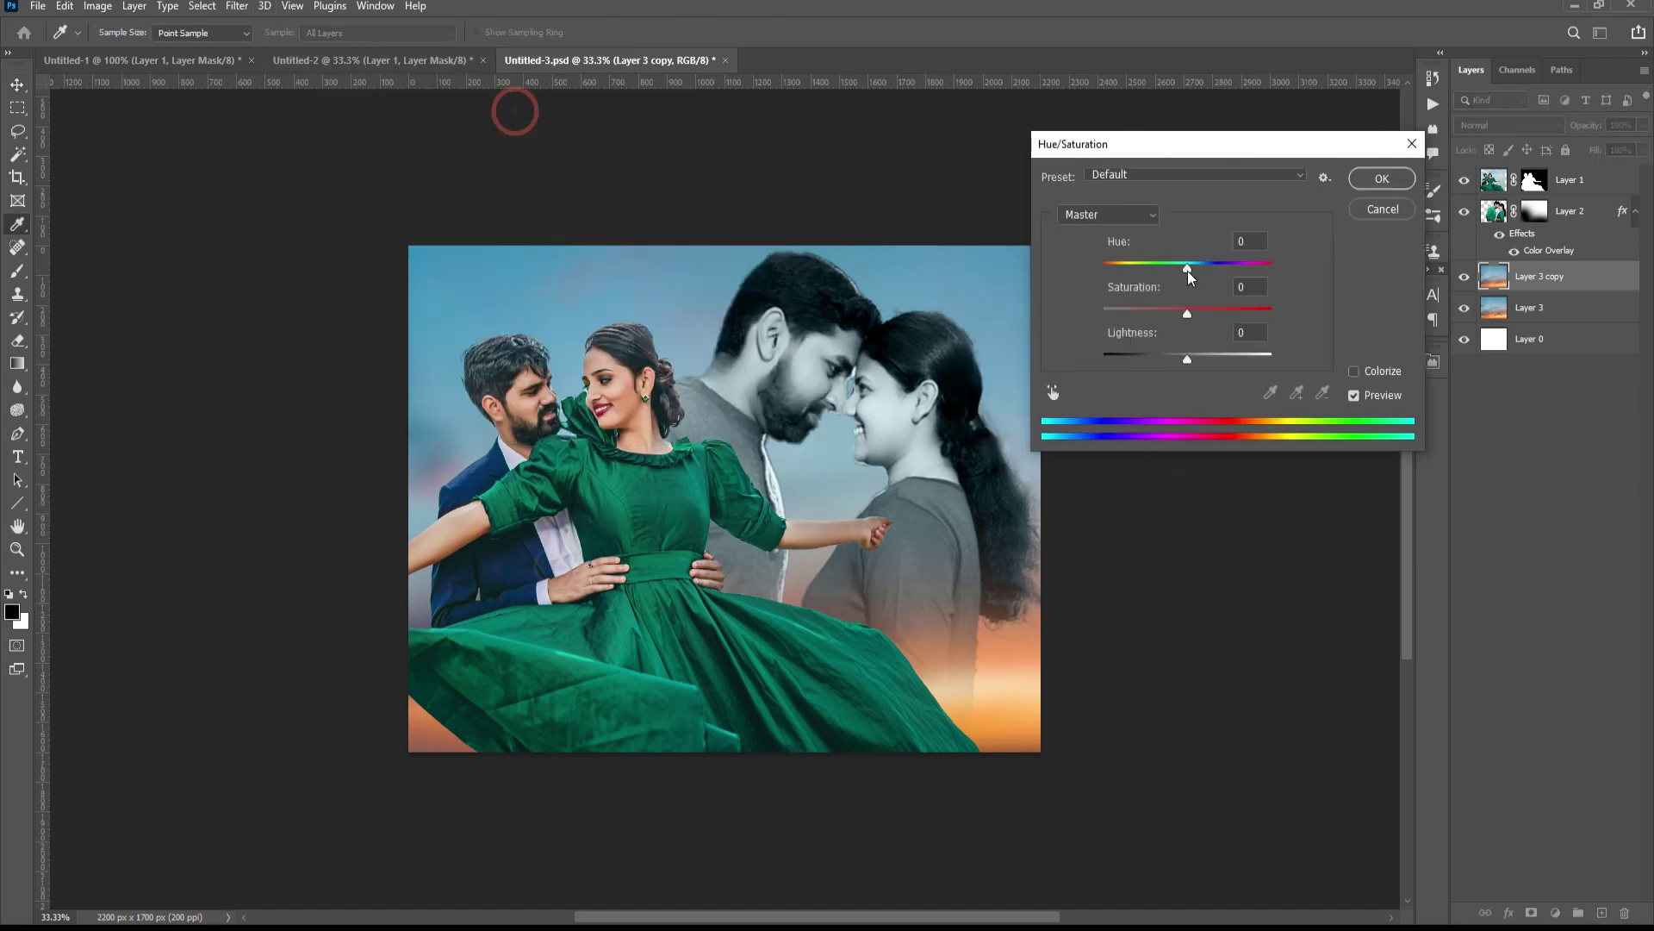
mouse_move(1190, 274)
mouse_down()
mouse_move(1091, 277)
mouse_move(1215, 287)
mouse_up()
click(1371, 211)
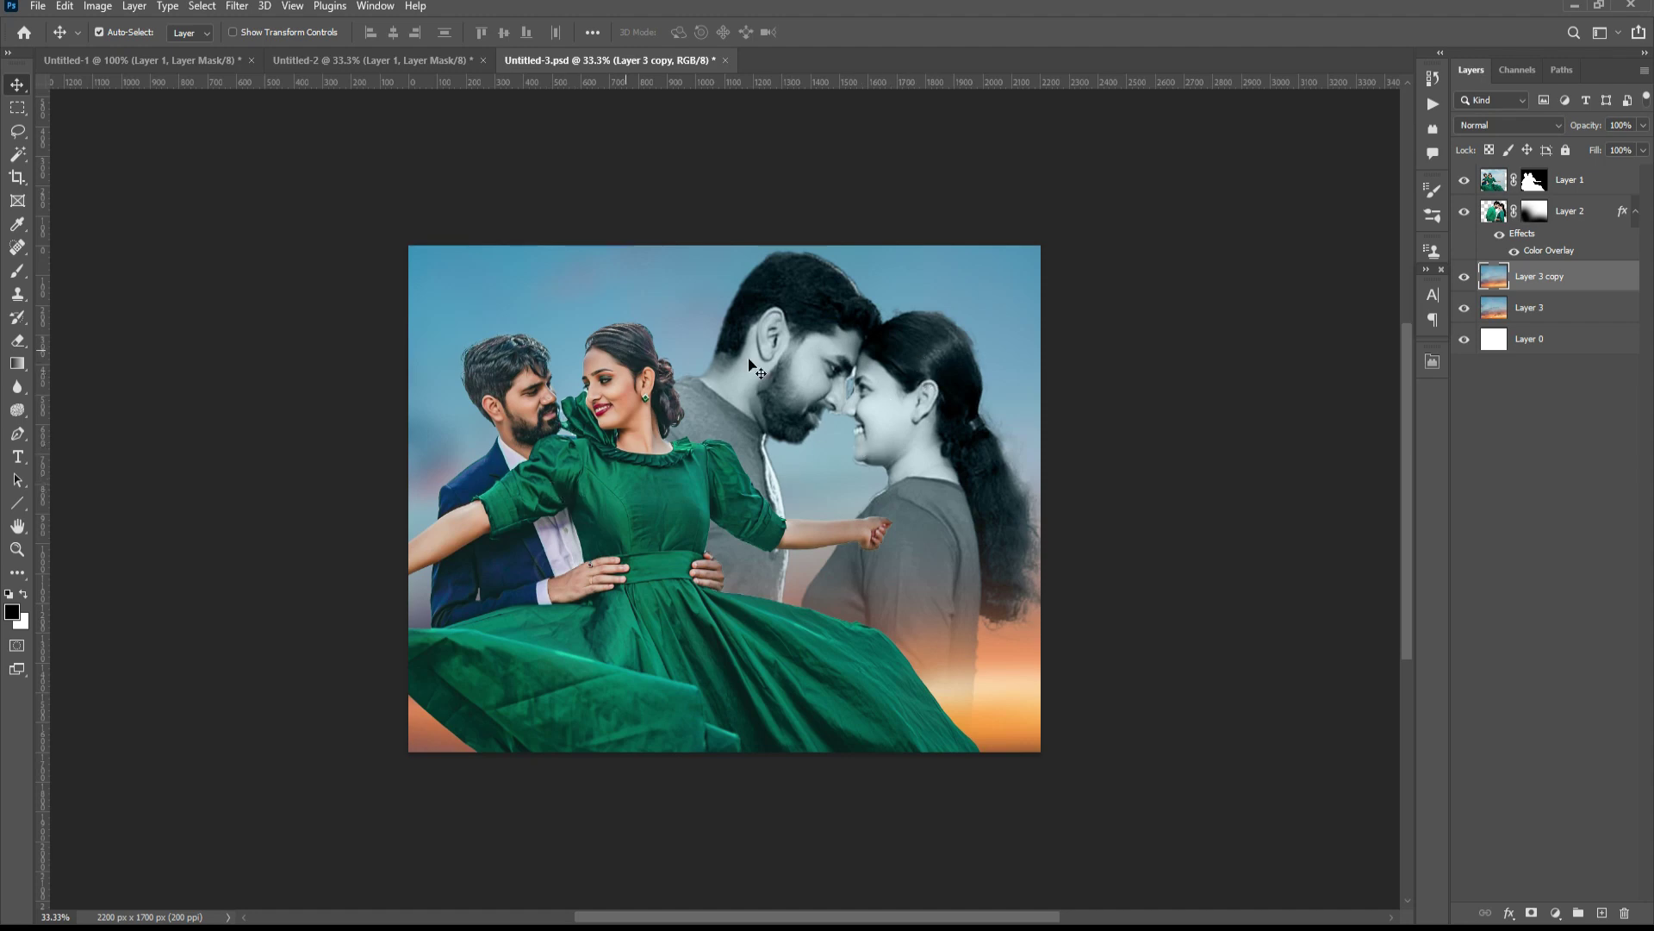
click(788, 363)
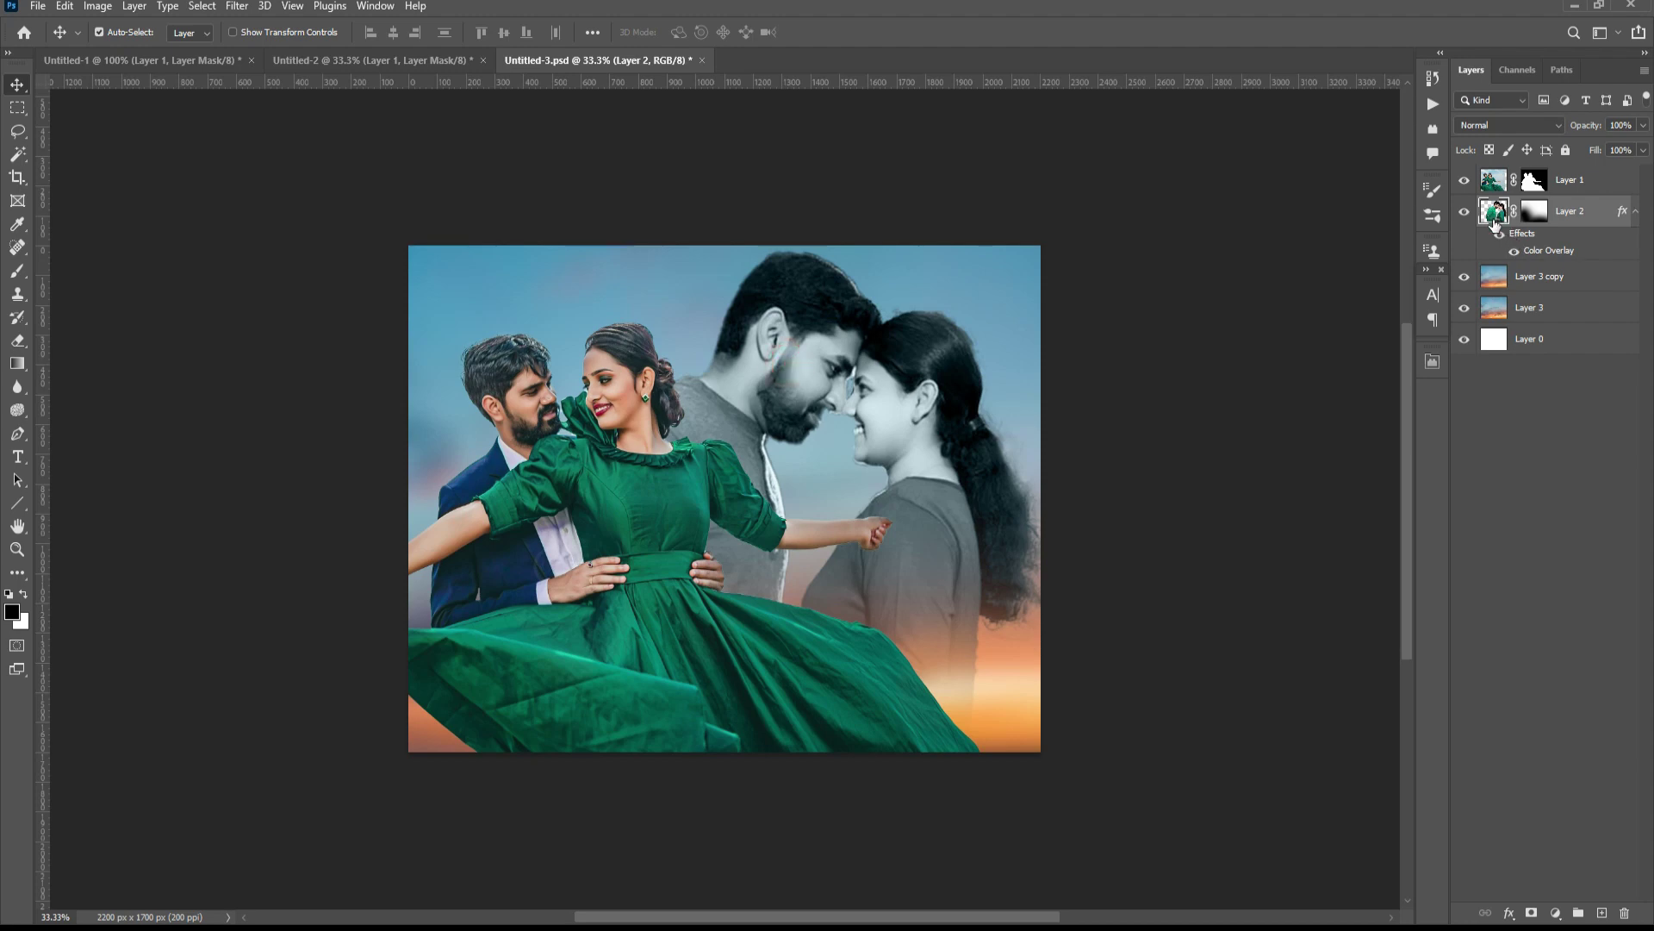
- Fade the grey couple layer, Layer 2, to about 45% opacity
click(1464, 211)
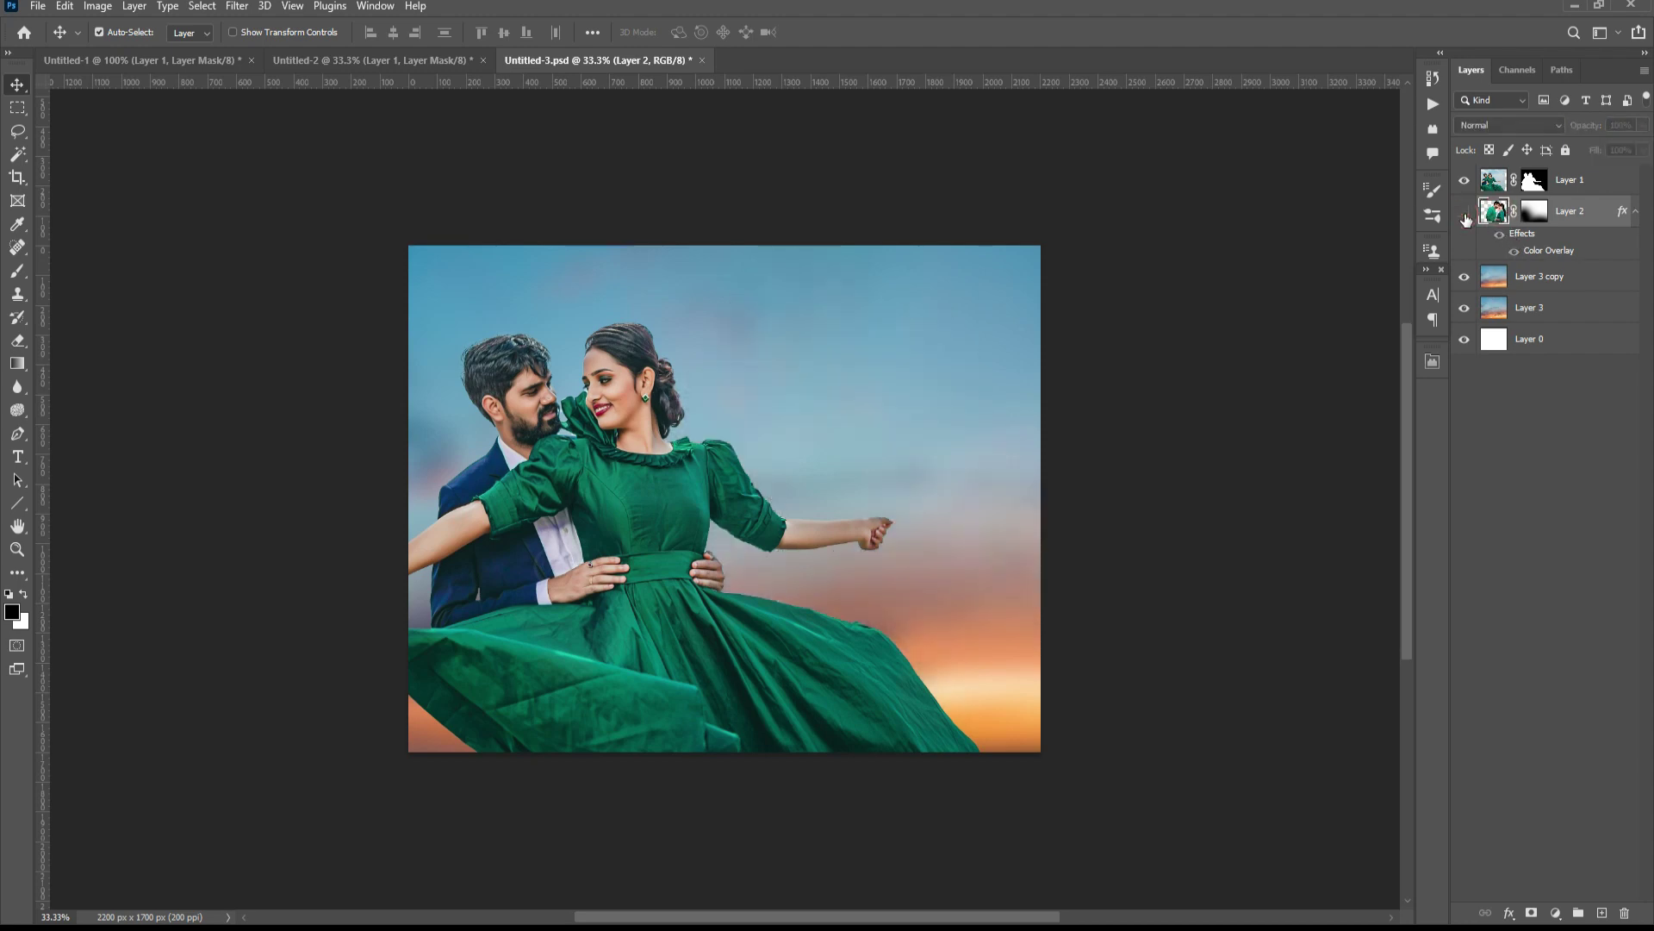
click(1464, 212)
click(1643, 125)
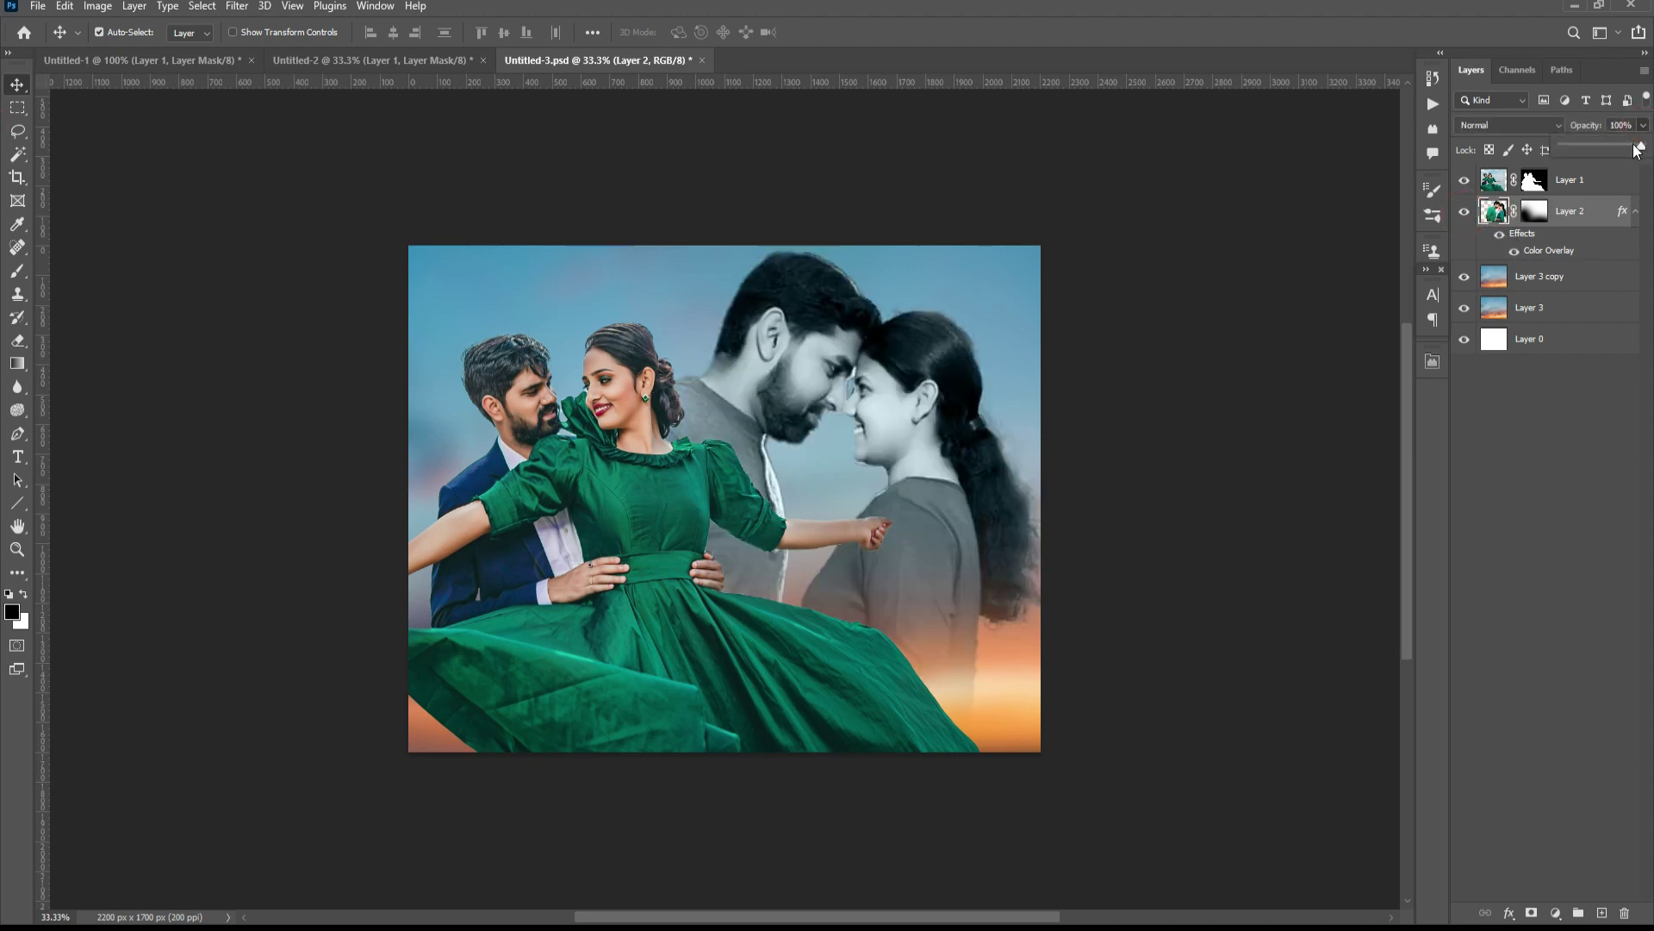
drag(1634, 144, 1615, 146)
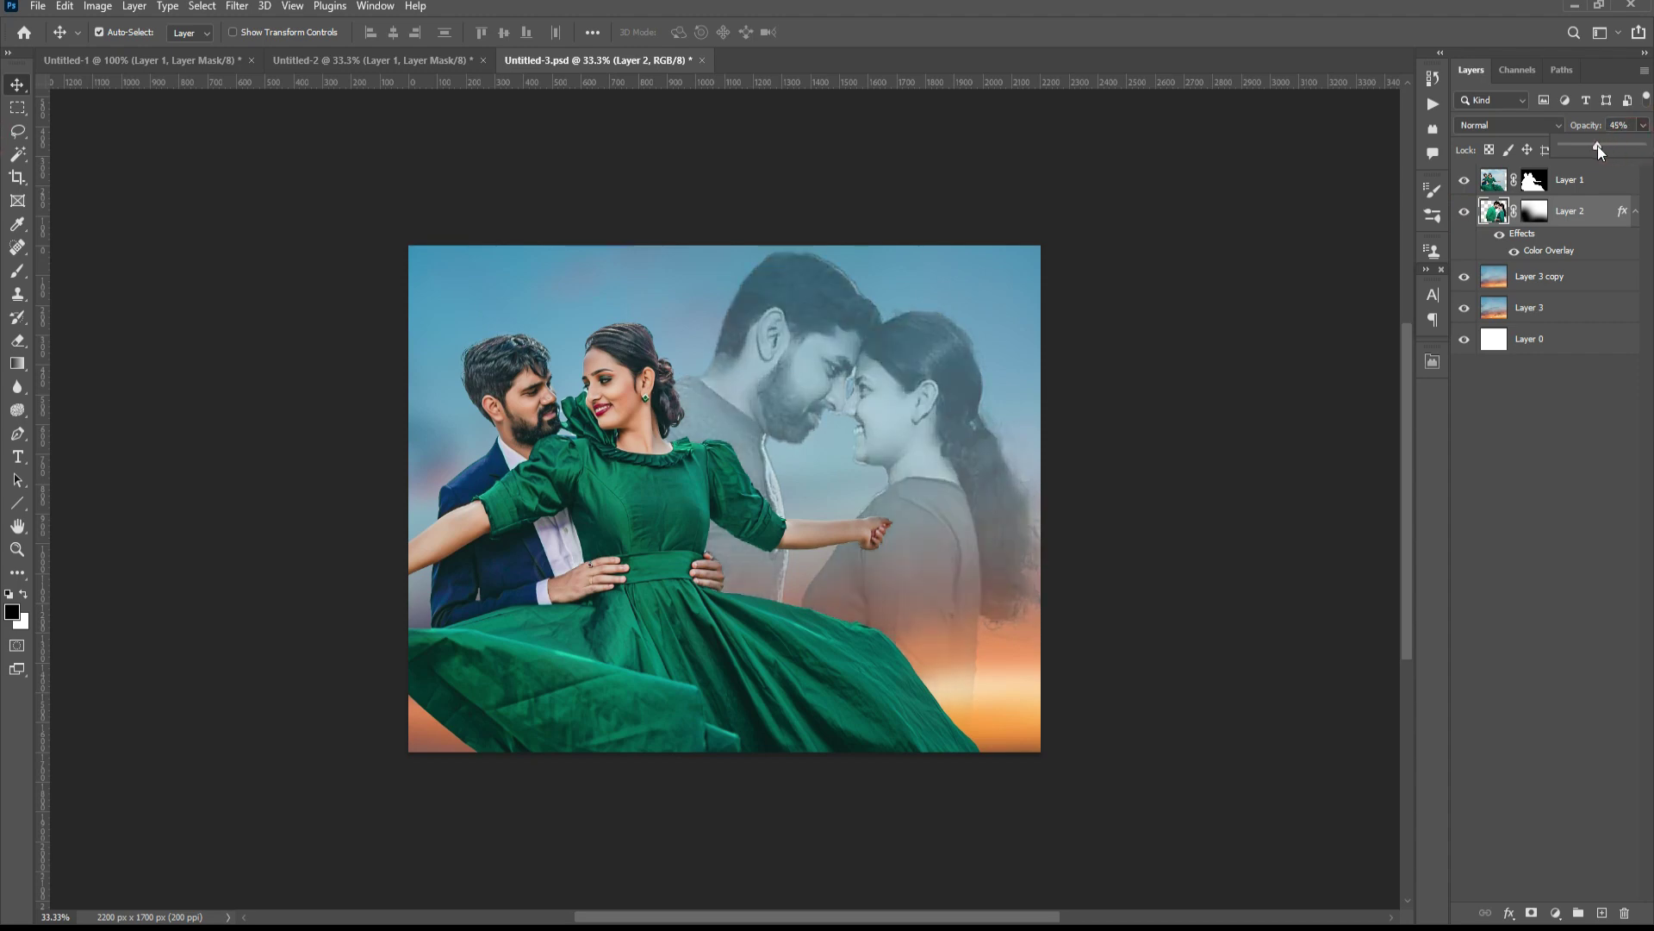
- Select the green-dress couple layer, check its visibility, and zoom in on the man's head
drag(1551, 180, 1542, 219)
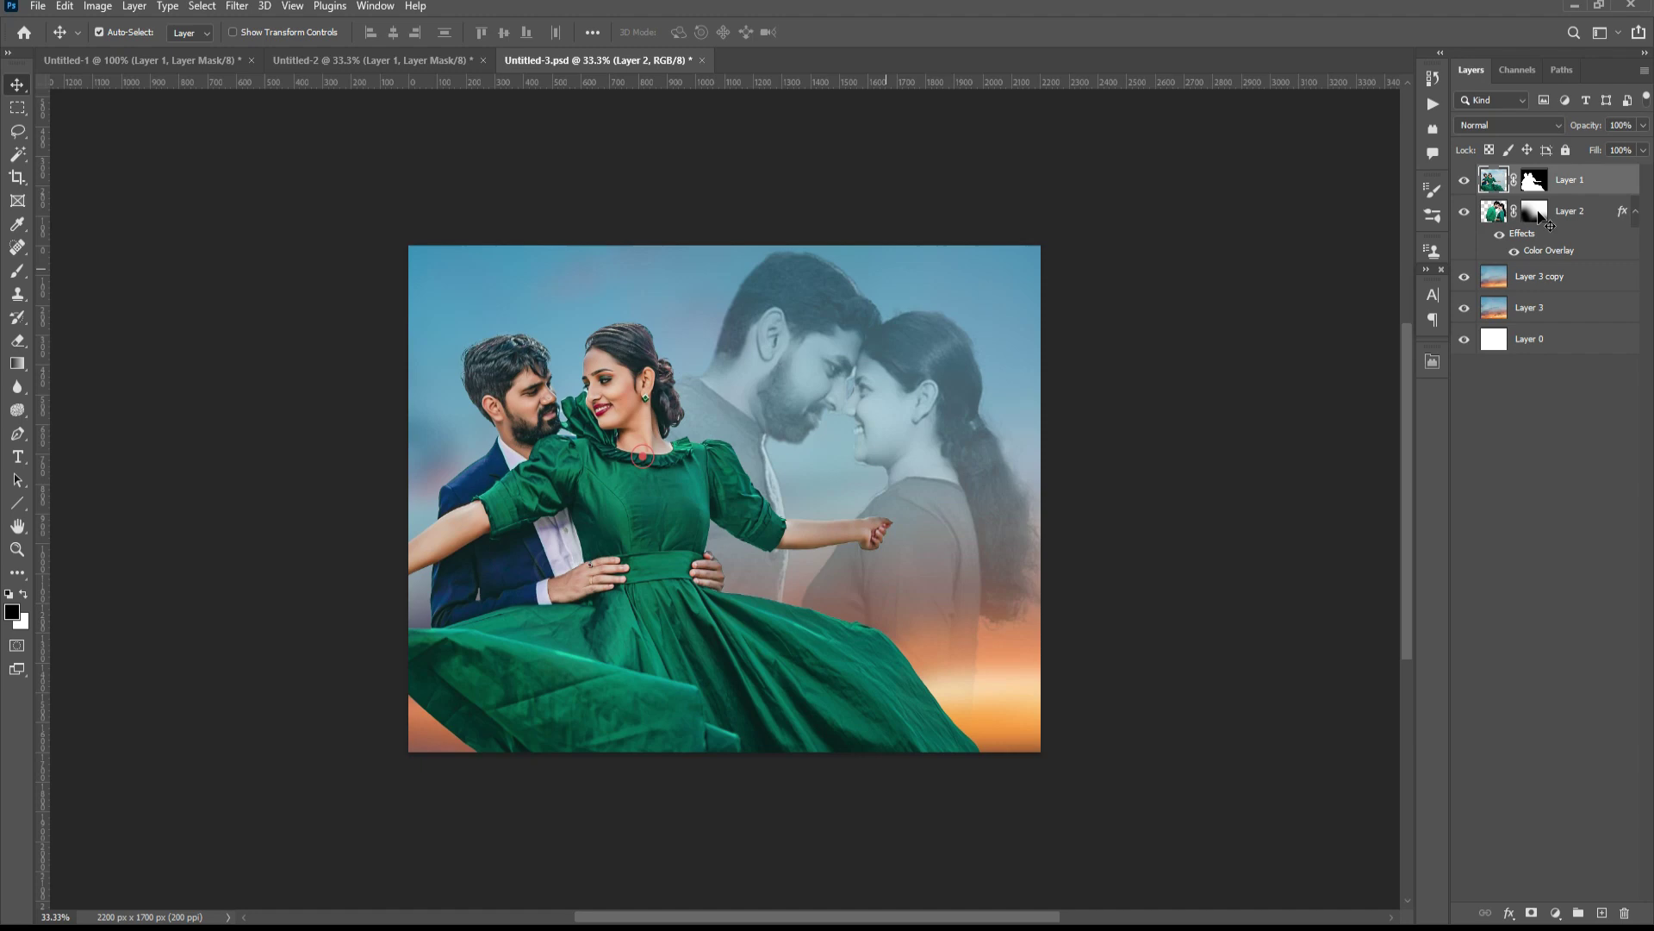
click(1464, 180)
click(1464, 180)
ctrl+click(542, 343)
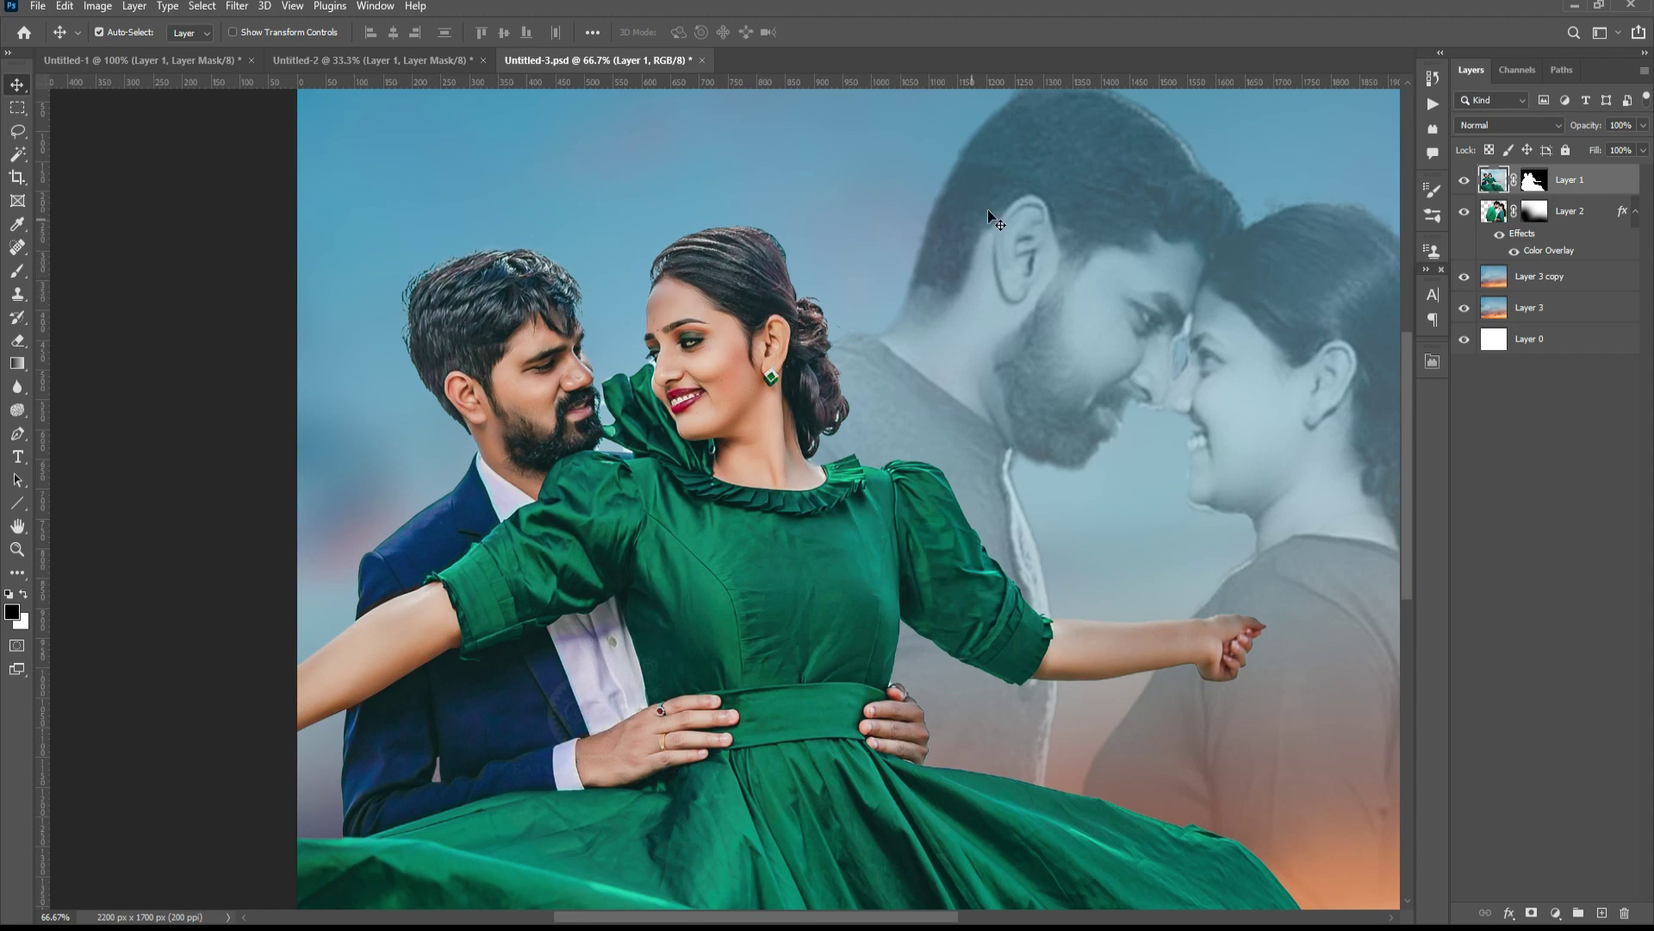
- Set Layer 1 to Multiply, duplicate it, return Layer 1 copy to Normal, and target its mask
click(1513, 125)
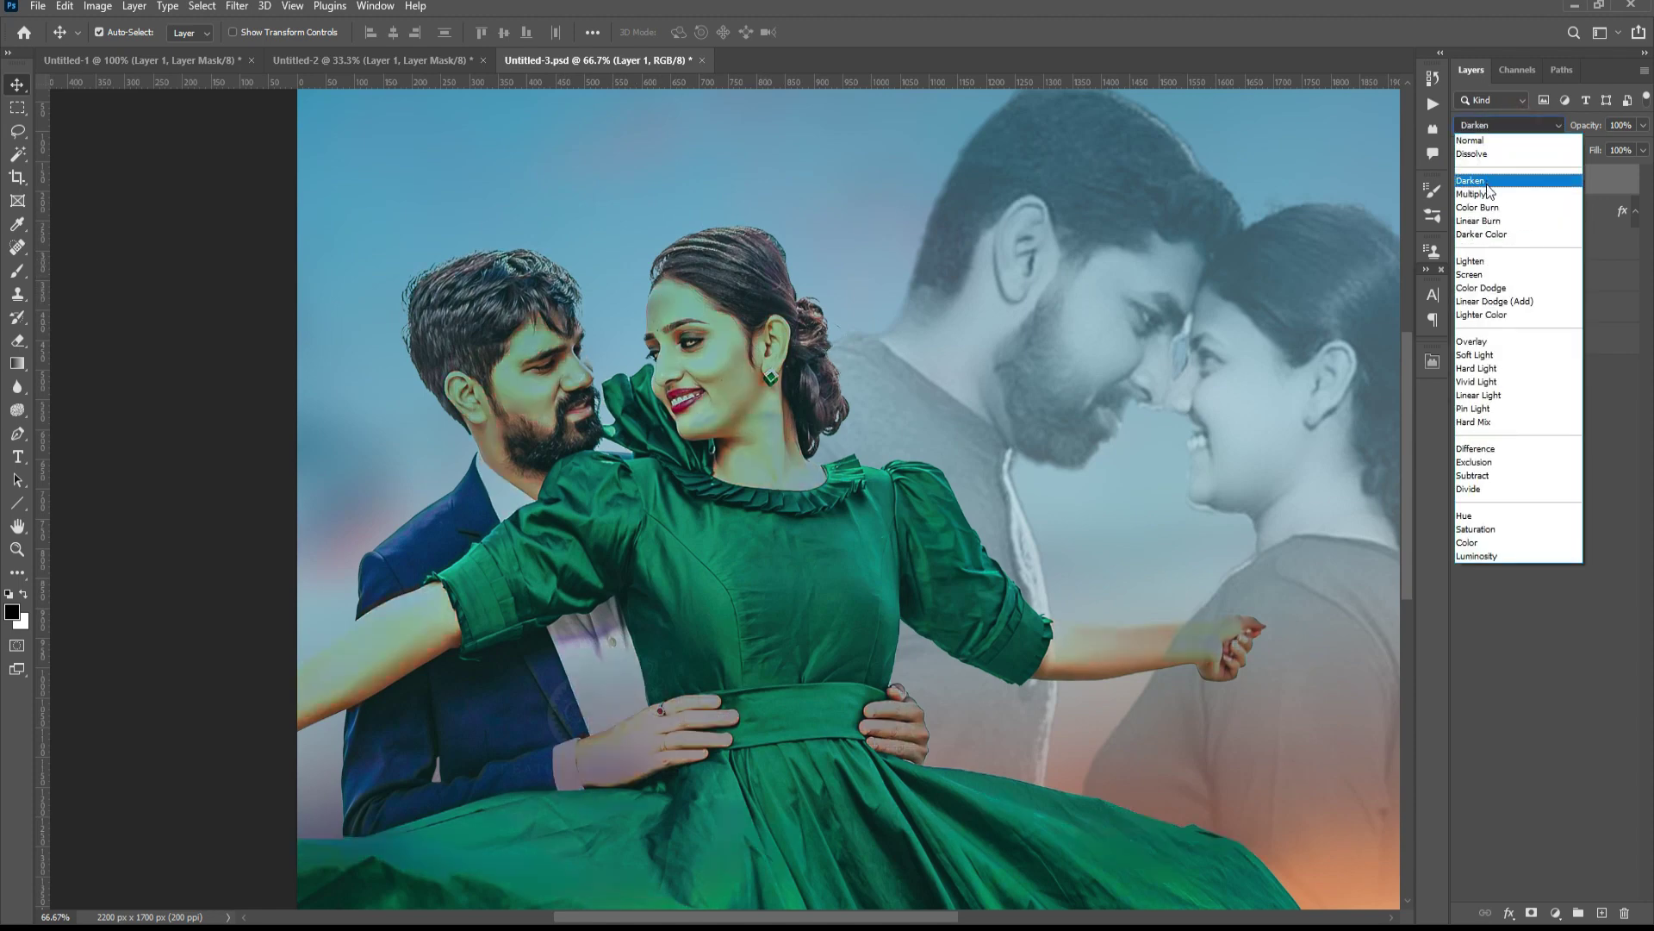
click(1489, 178)
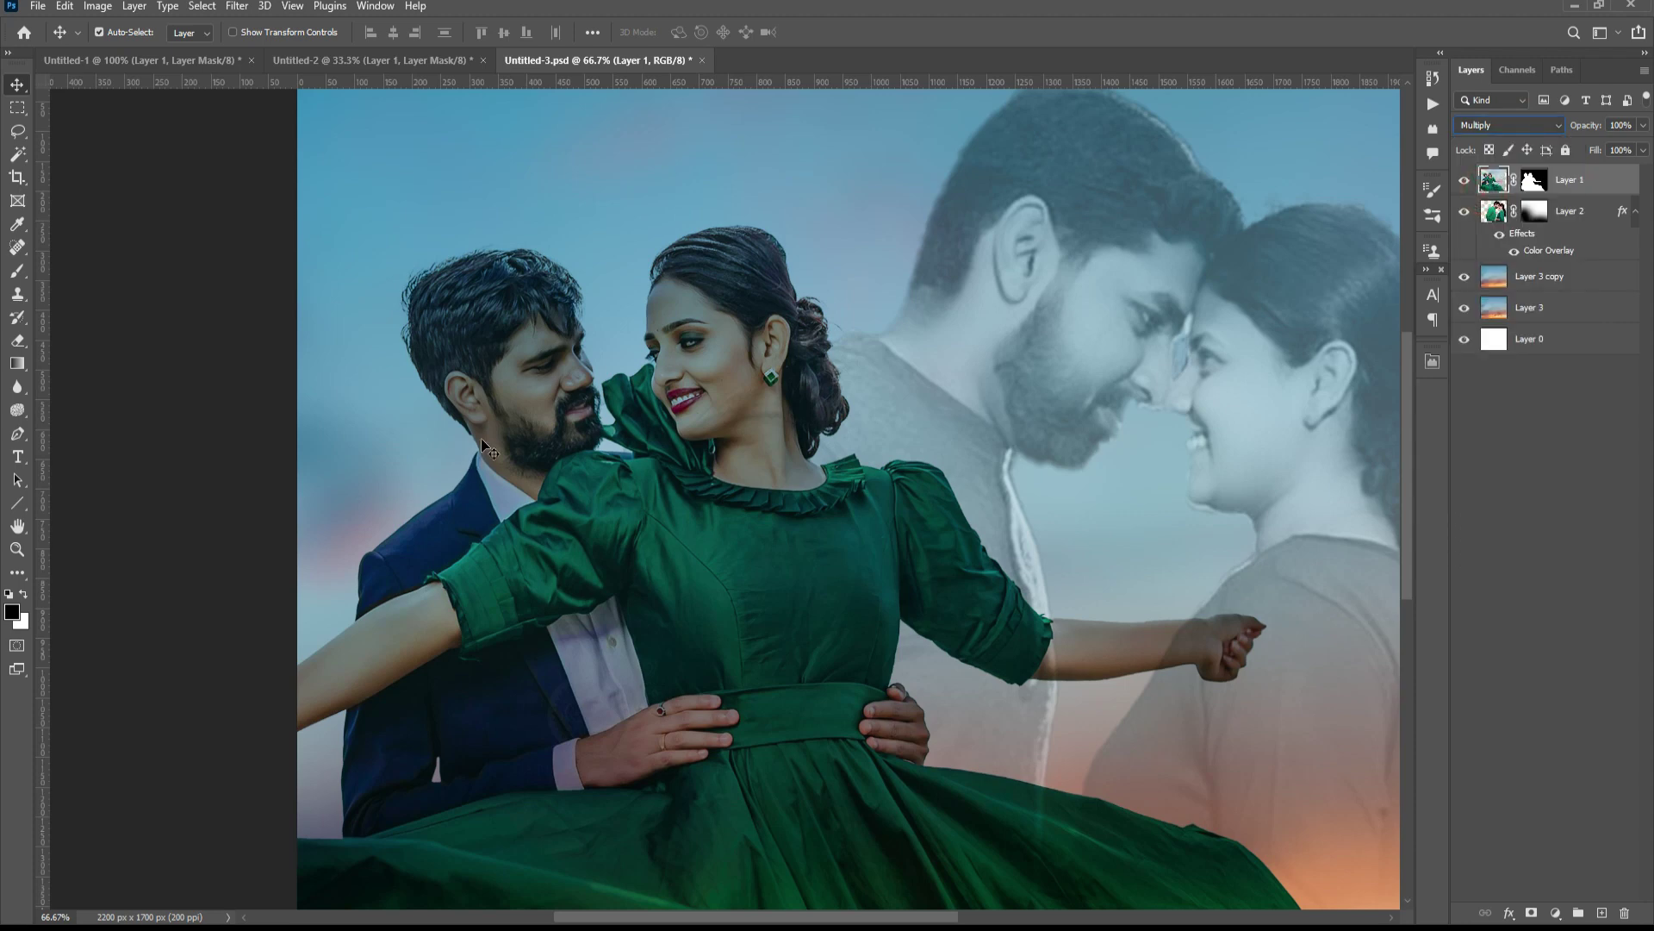
key(ctrl+j)
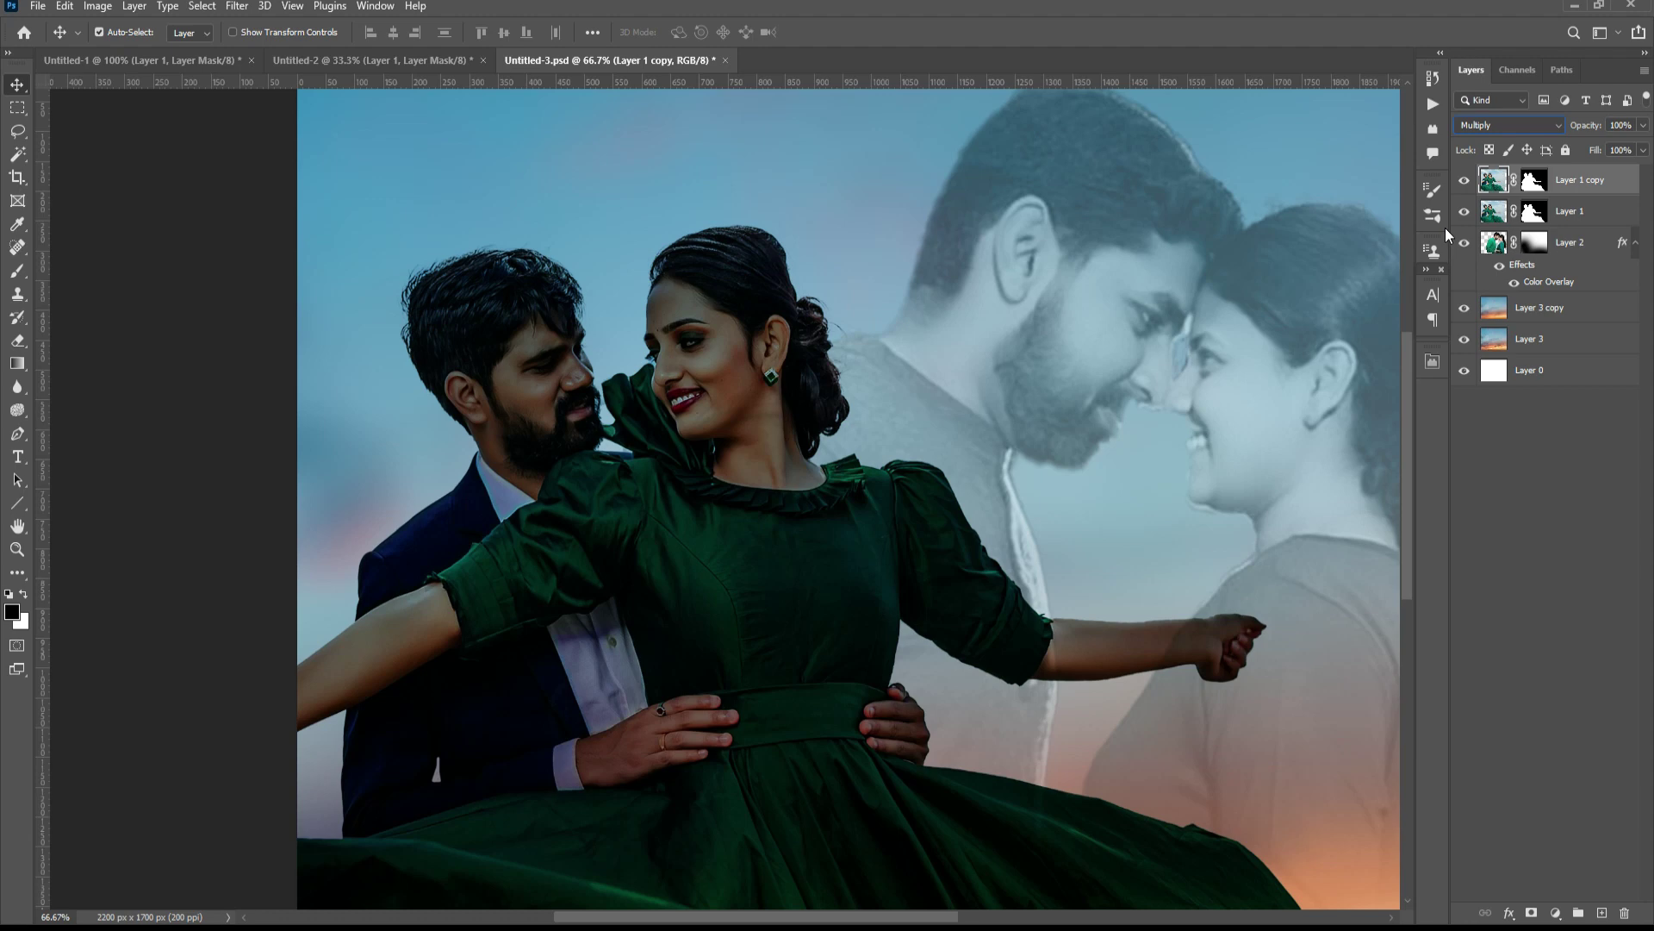
click(1489, 126)
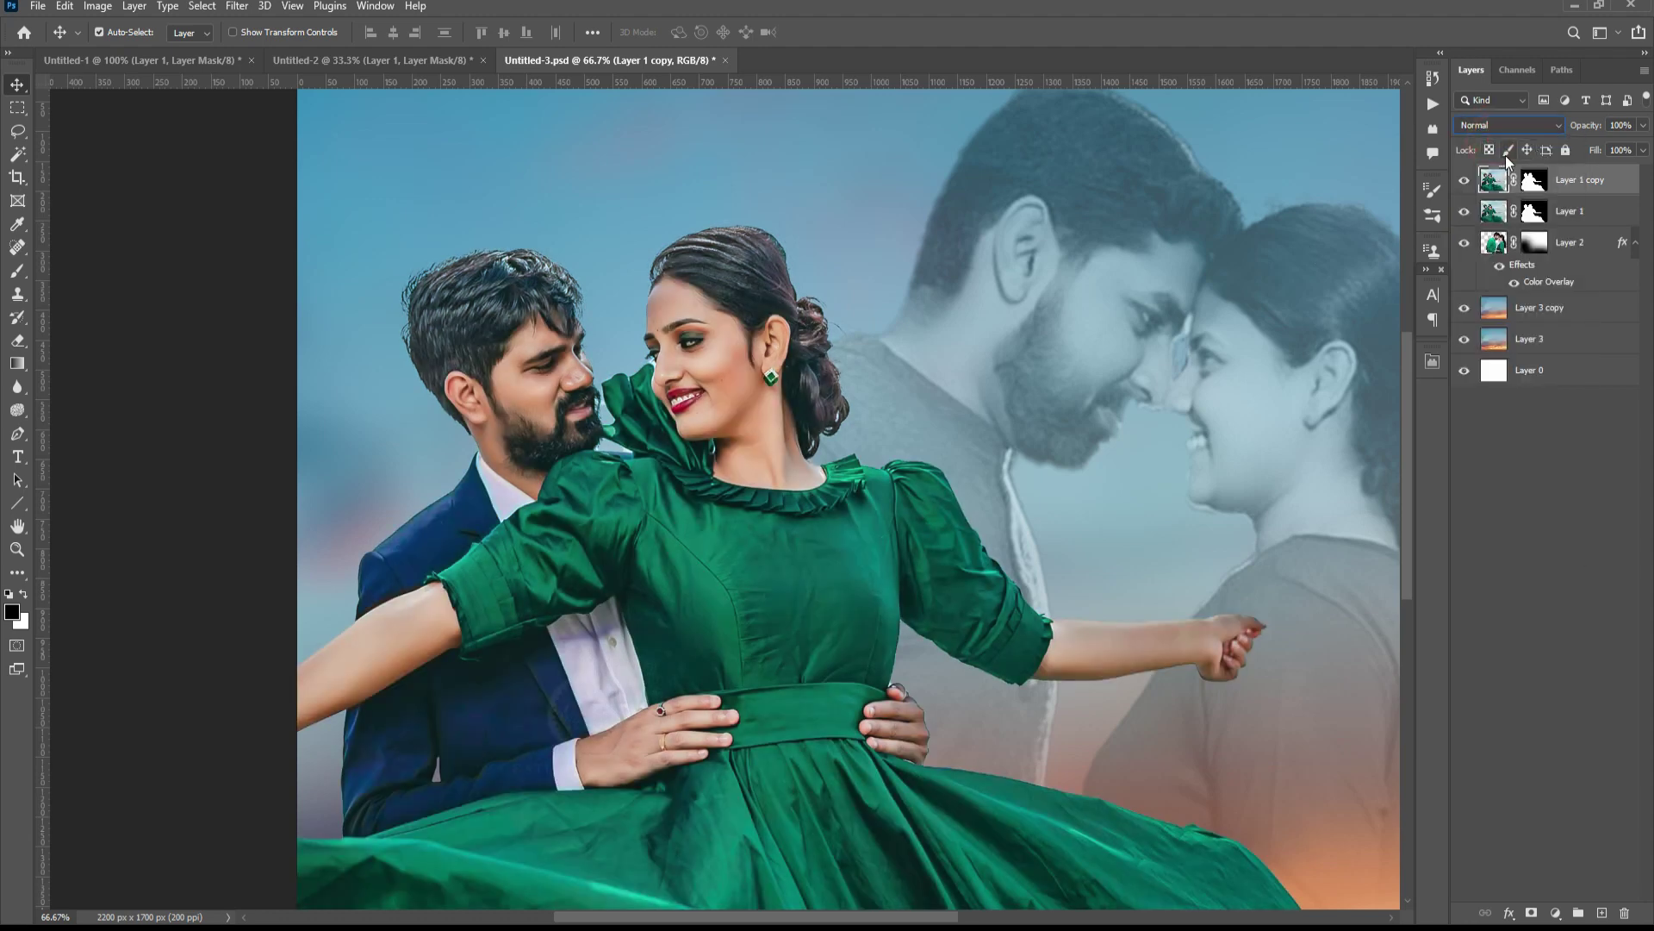
click(1538, 183)
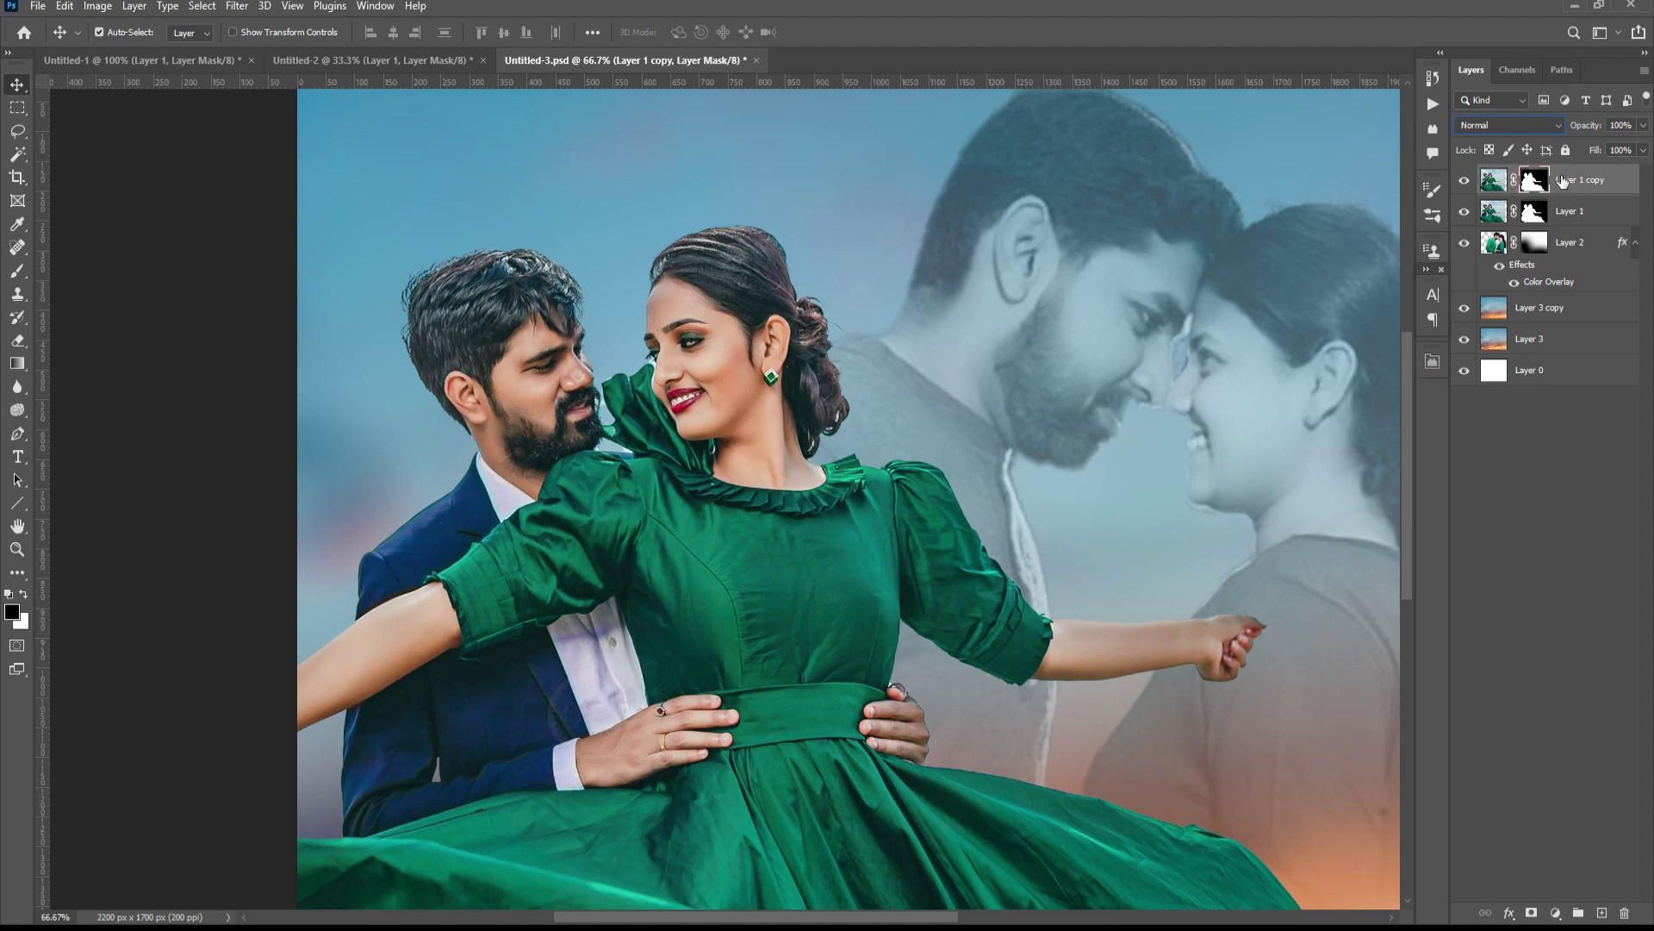
click(17, 272)
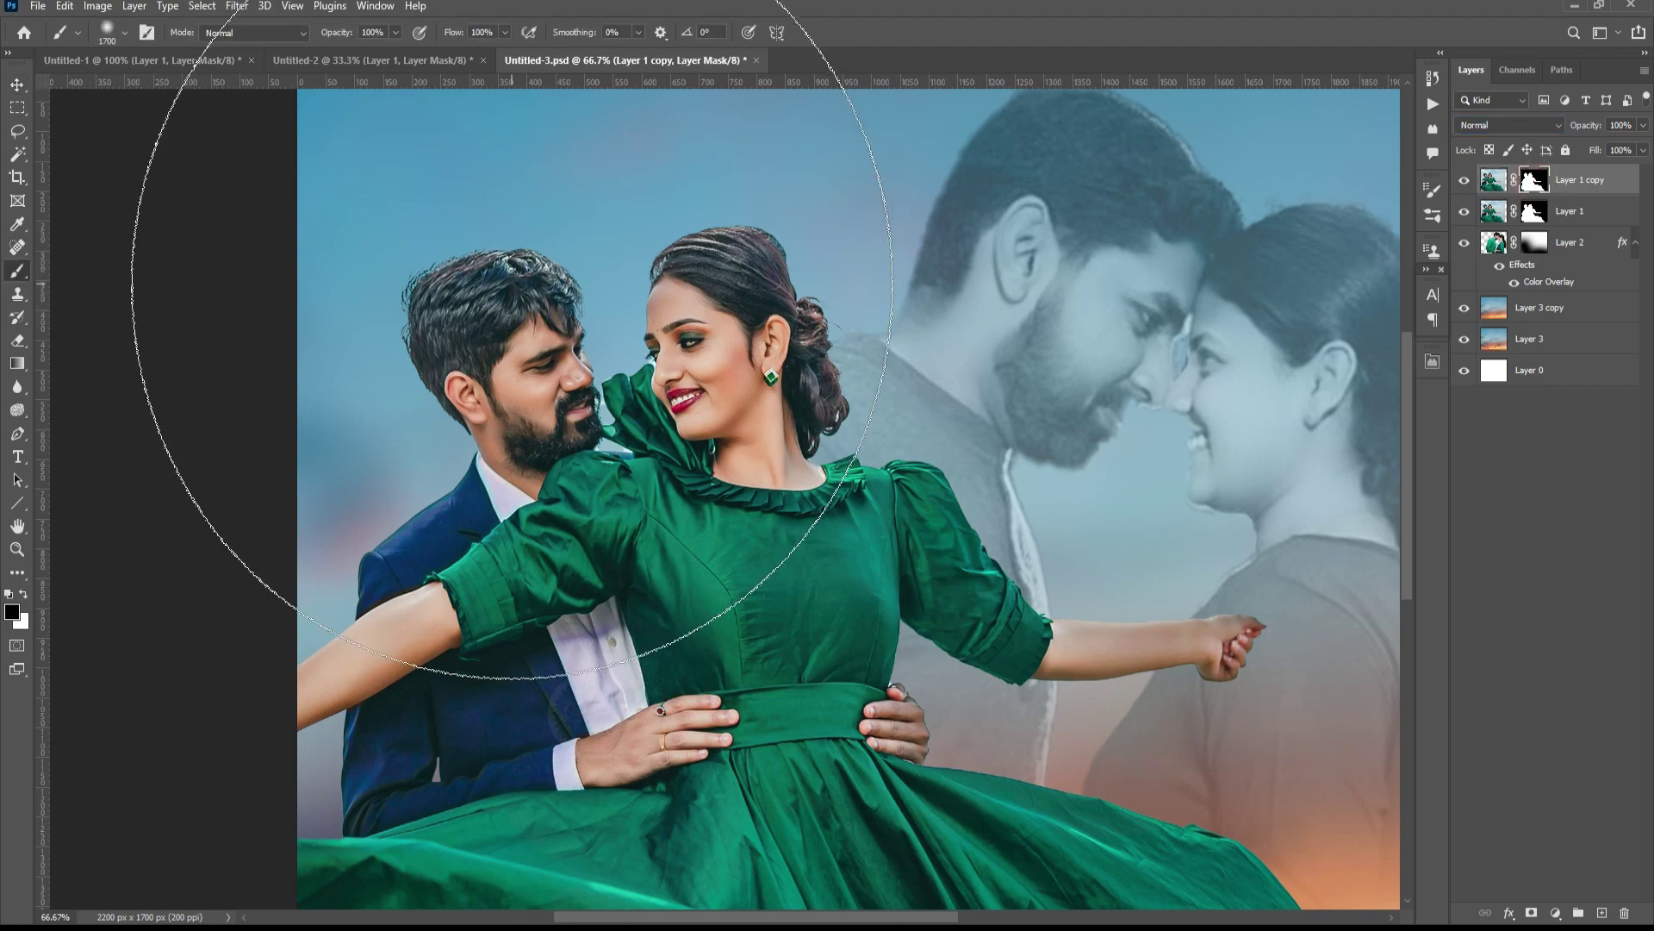
scroll(512, 298, up, 3)
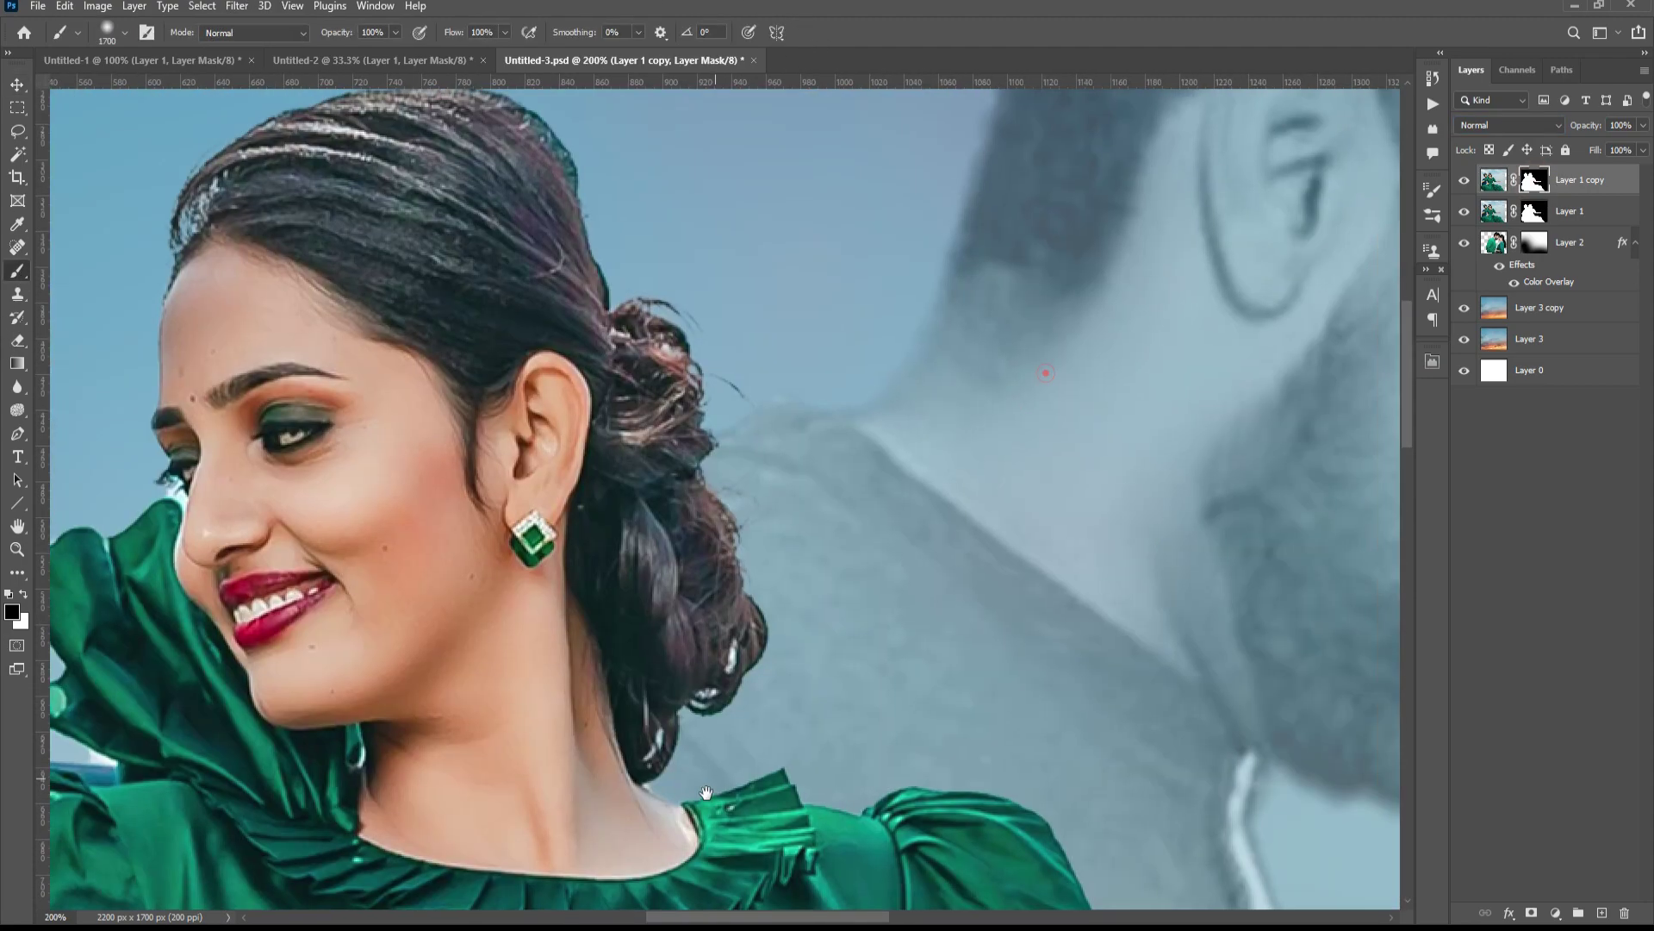
drag(707, 791, 691, 926)
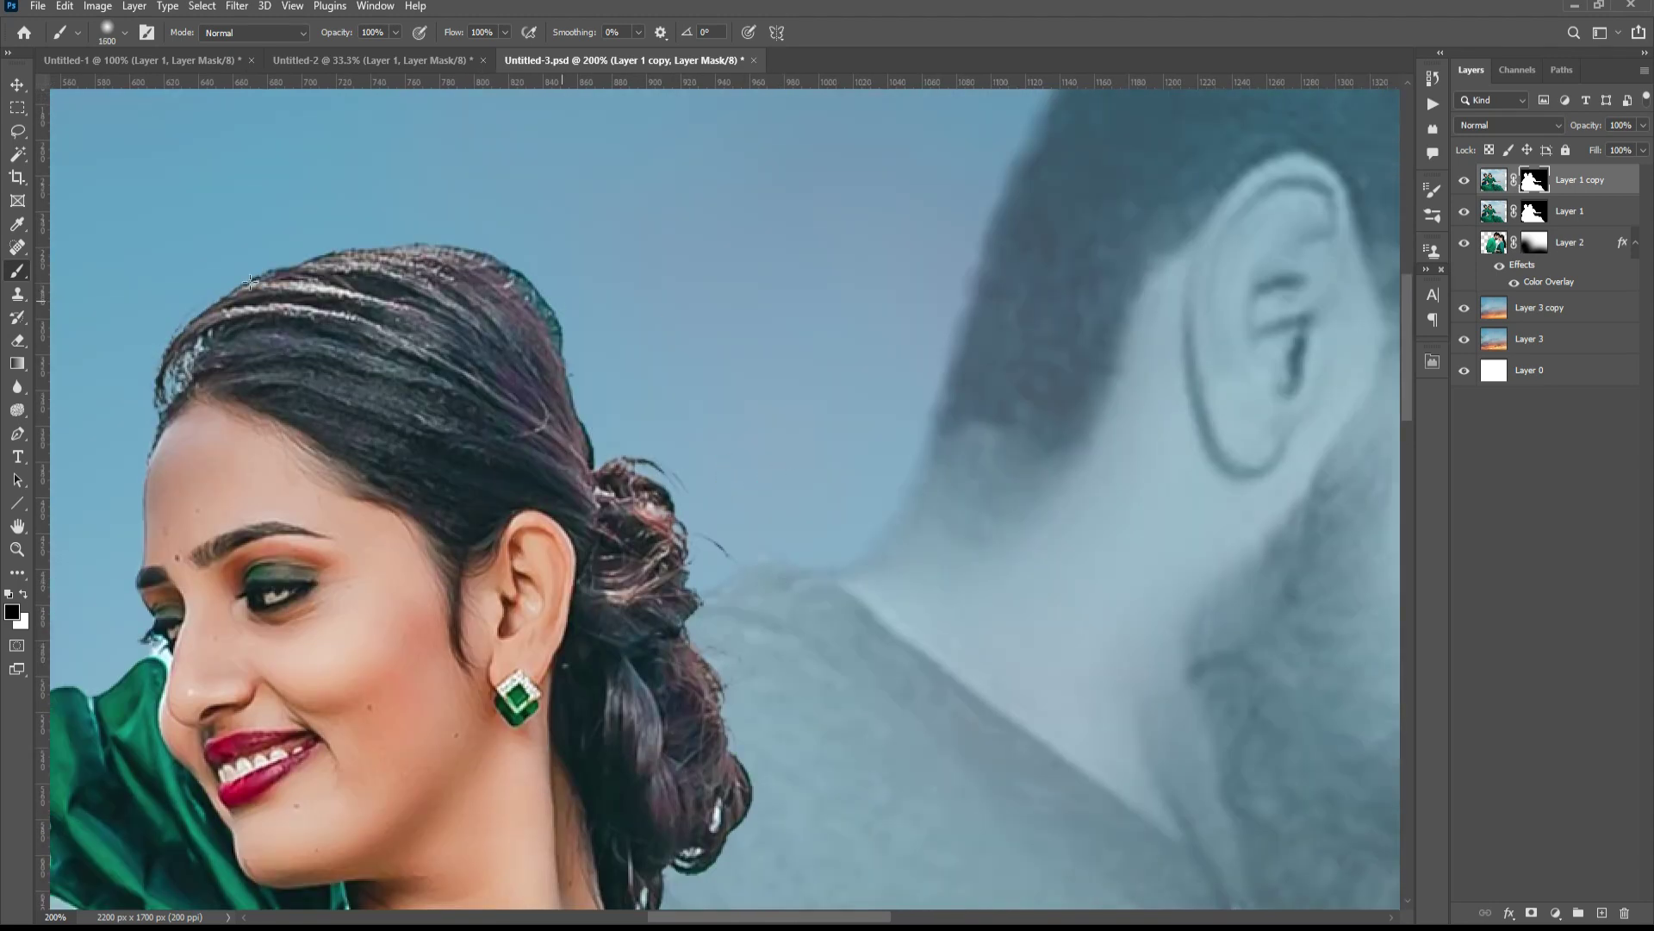
key(bracketleft)
key(bracketleft)
key(bracketleft)
key(bracketleft)
key(bracketleft)
key(bracketleft)
key(bracketleft)
key(bracketleft)
key(bracketleft)
key(bracketright)
key(bracketright)
key(bracketright)
key(bracketright)
key(bracketright)
key(bracketright)
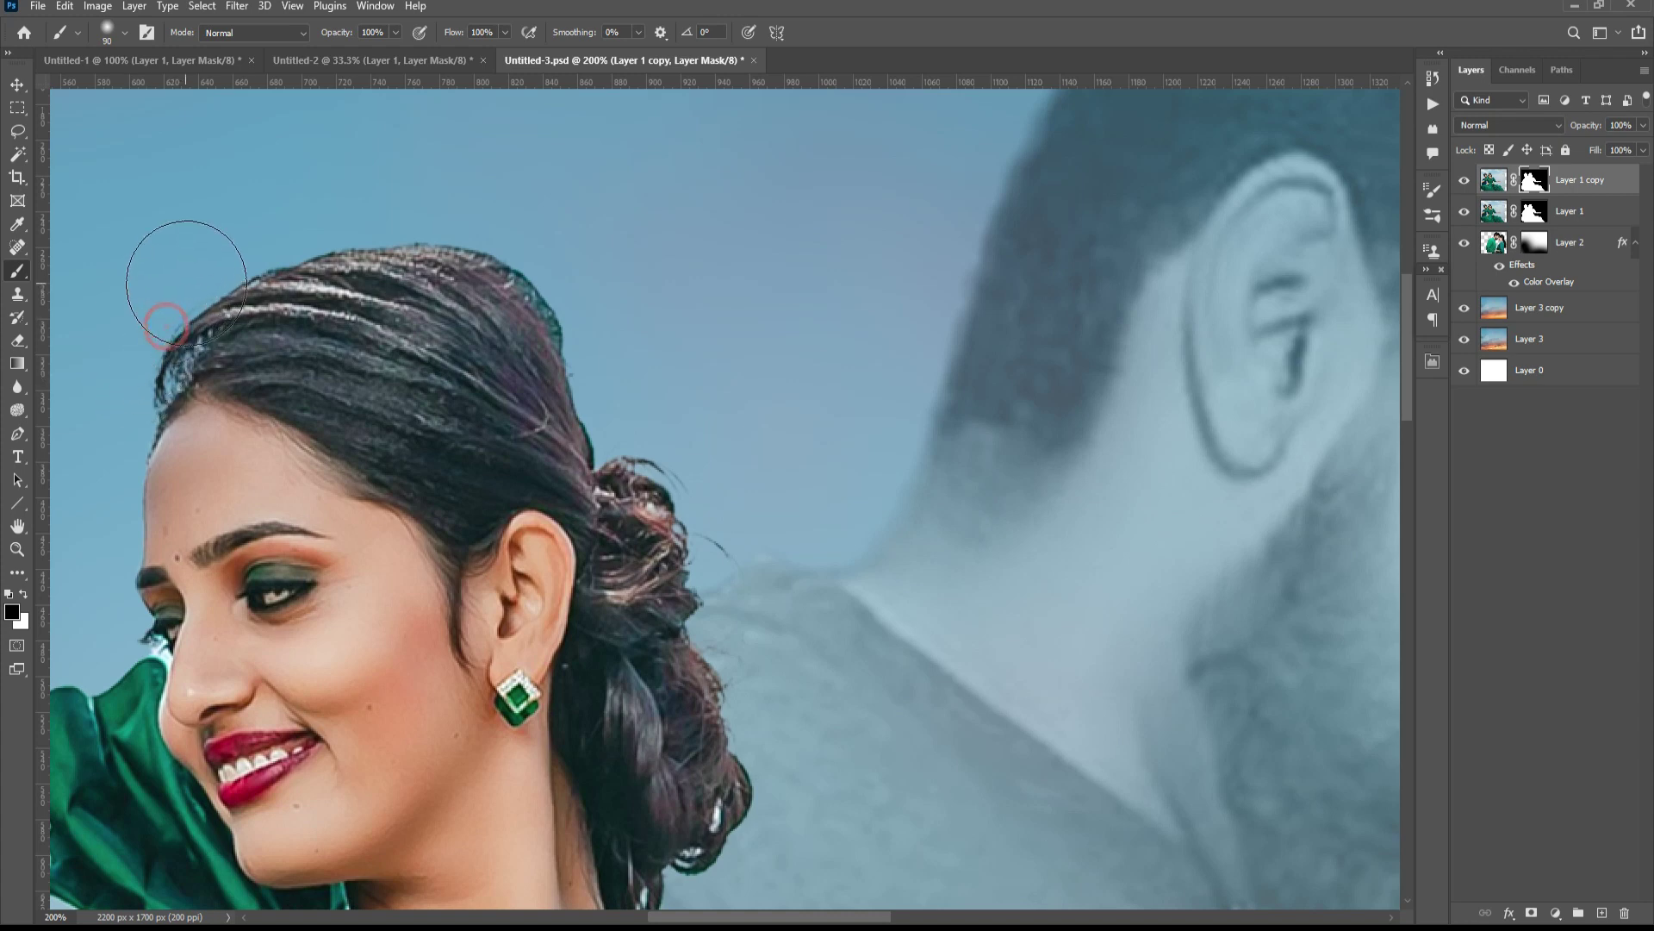
key(bracketright)
key(bracketright)
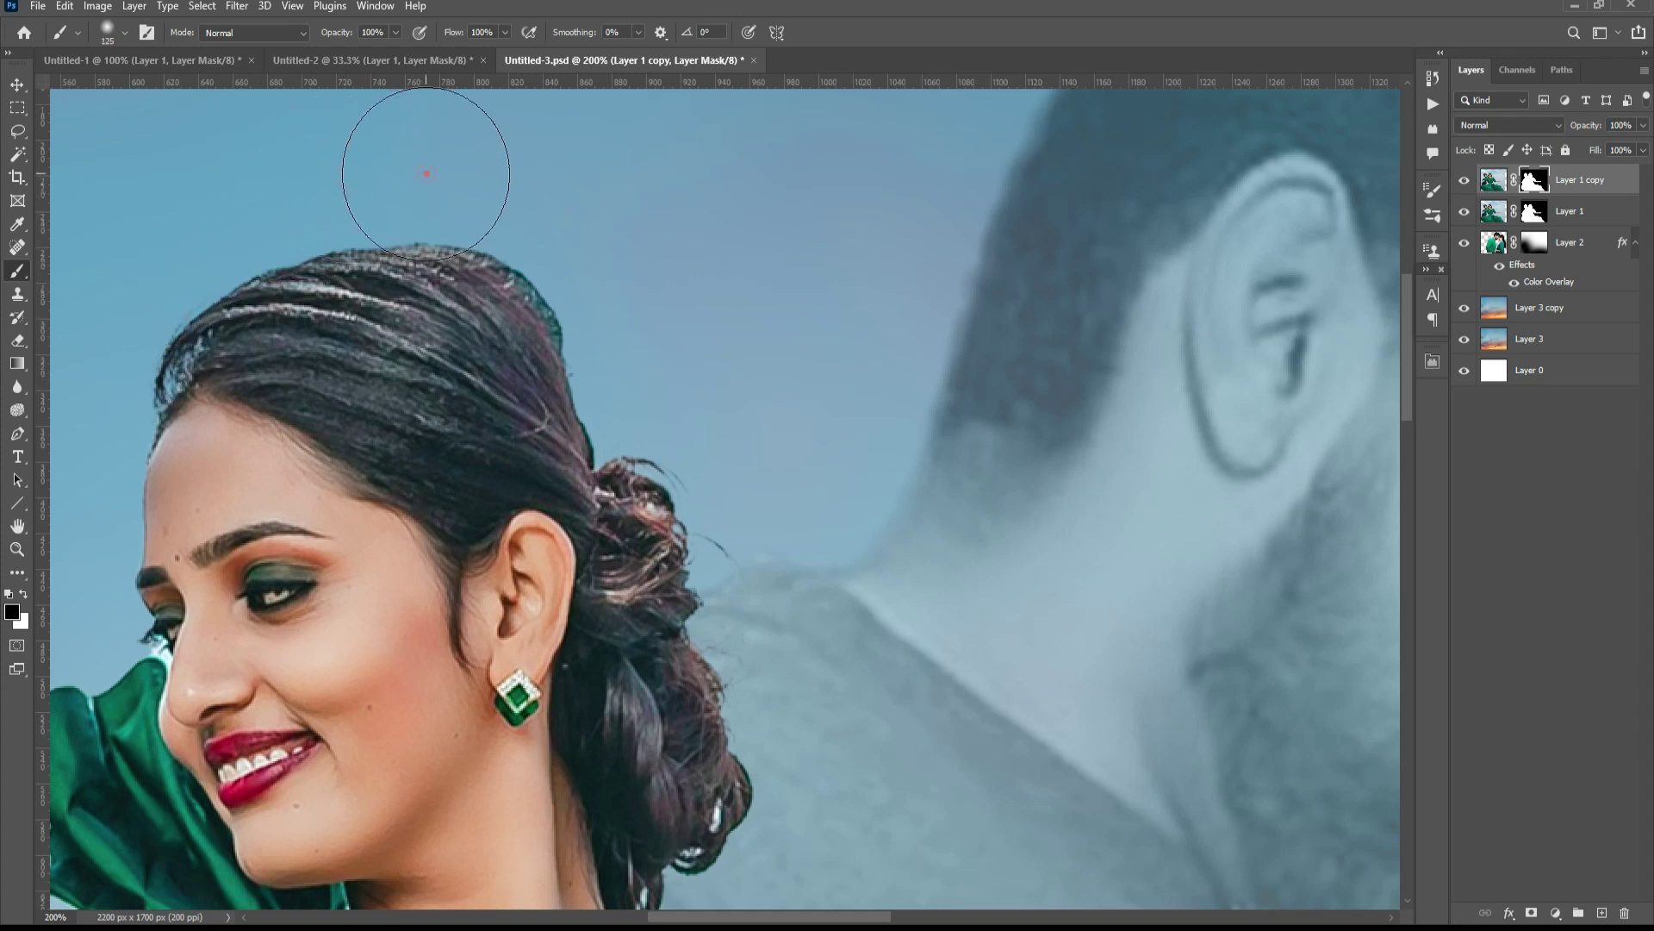
key(bracketright)
key(bracketright)
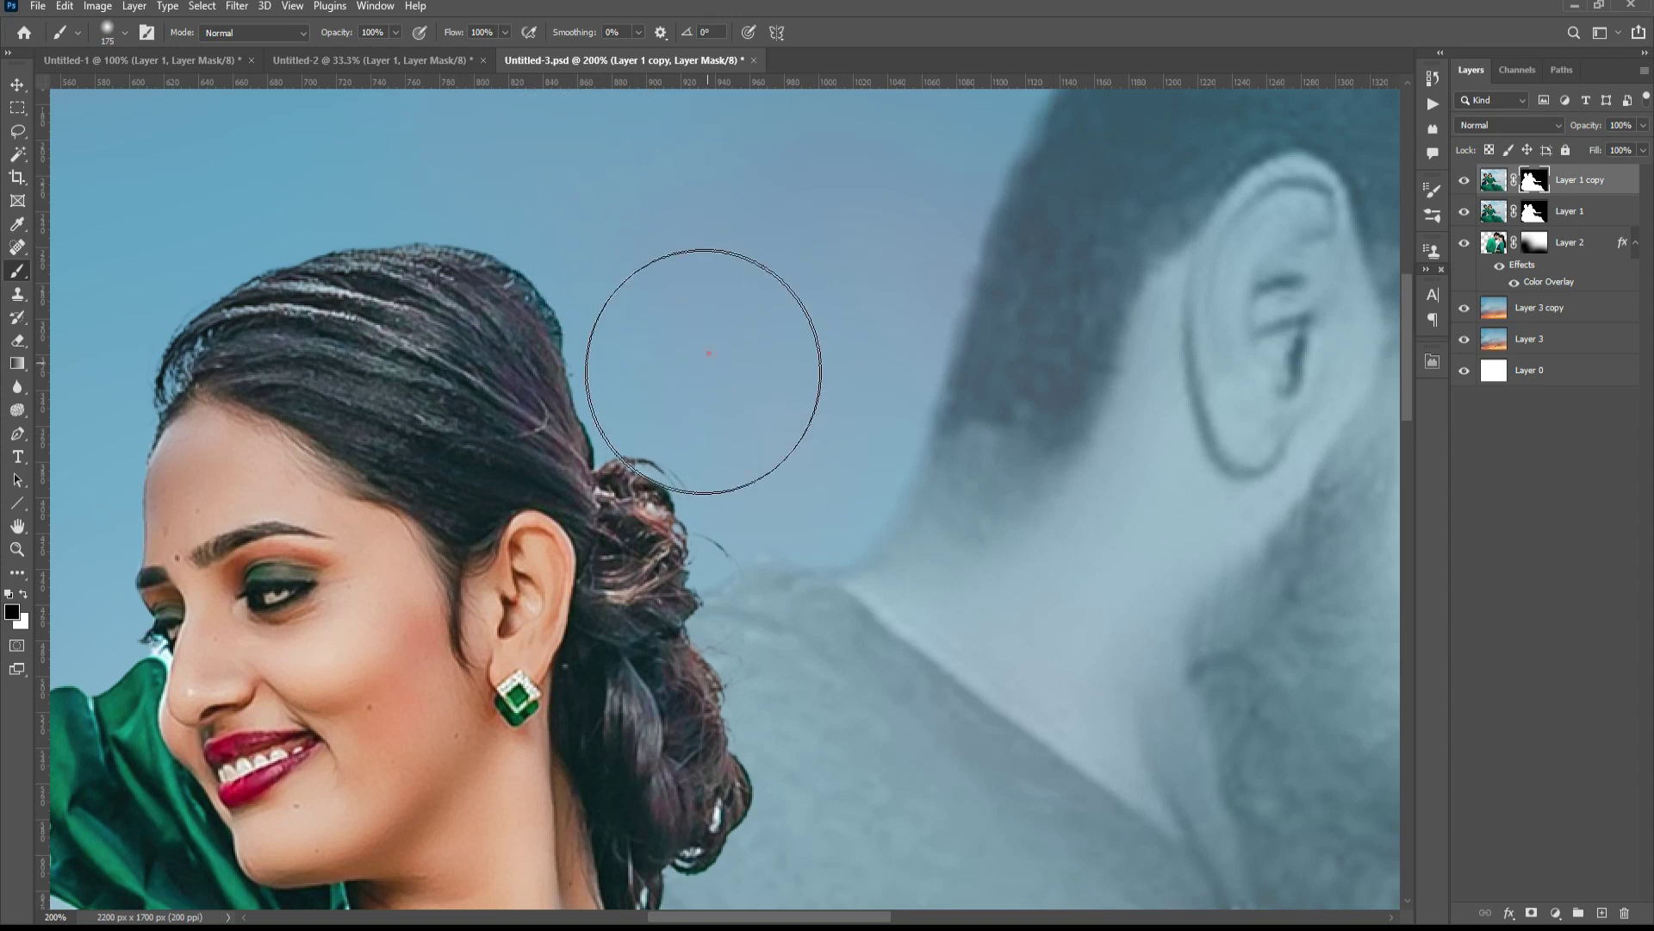
drag(717, 457, 700, 371)
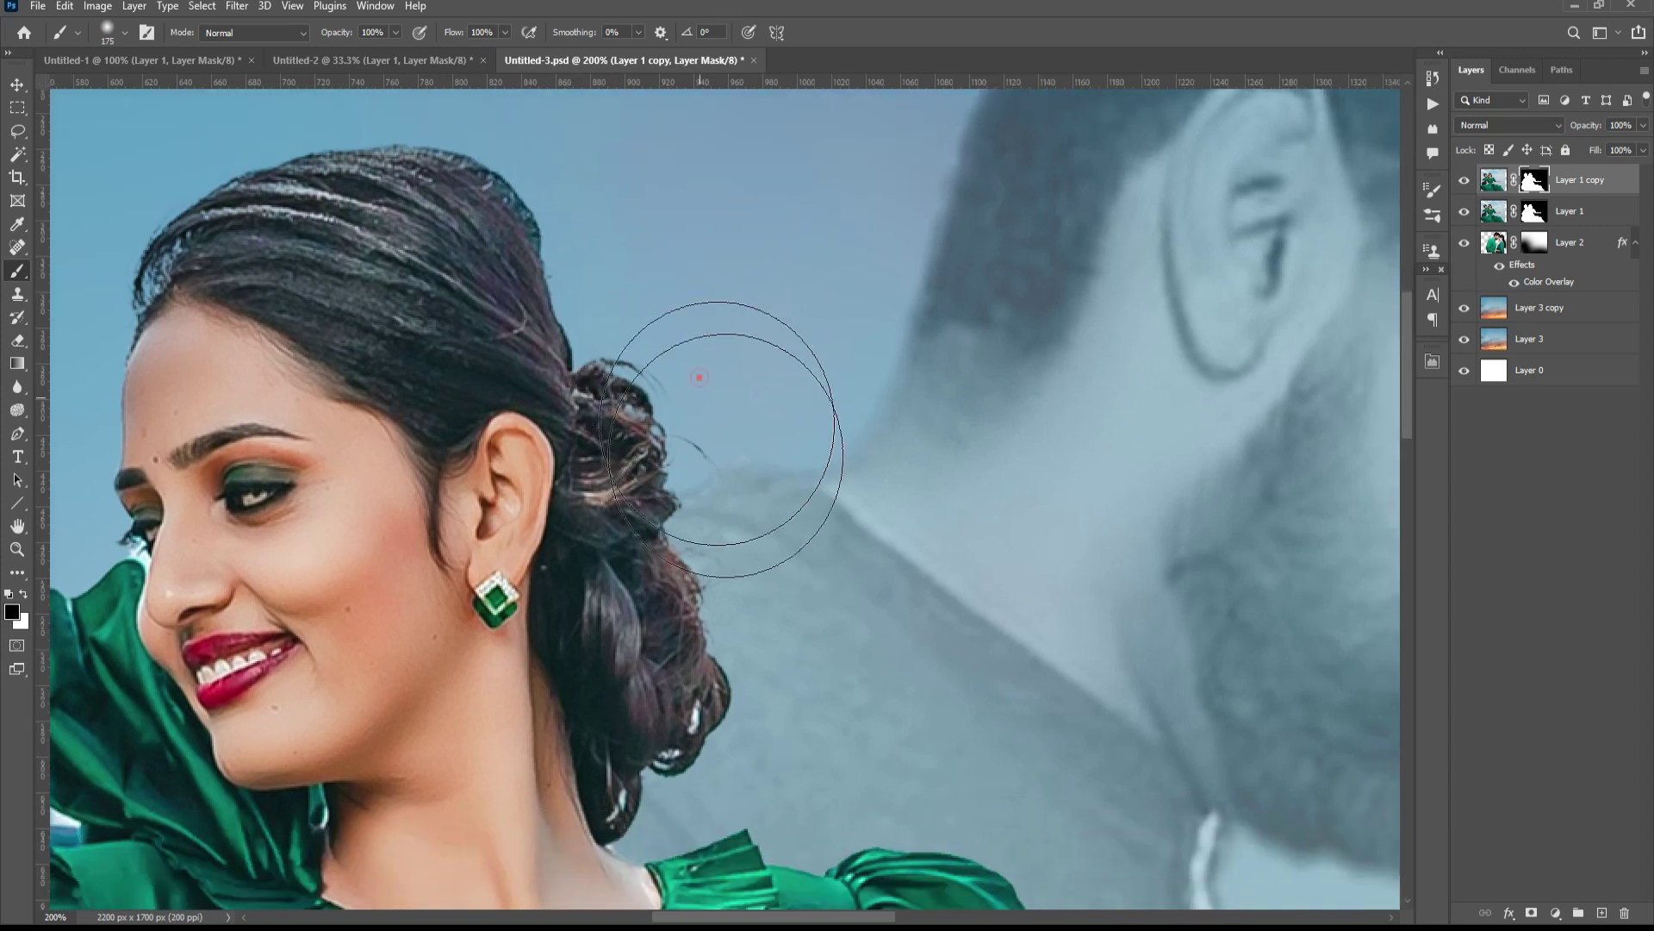
drag(787, 695, 790, 610)
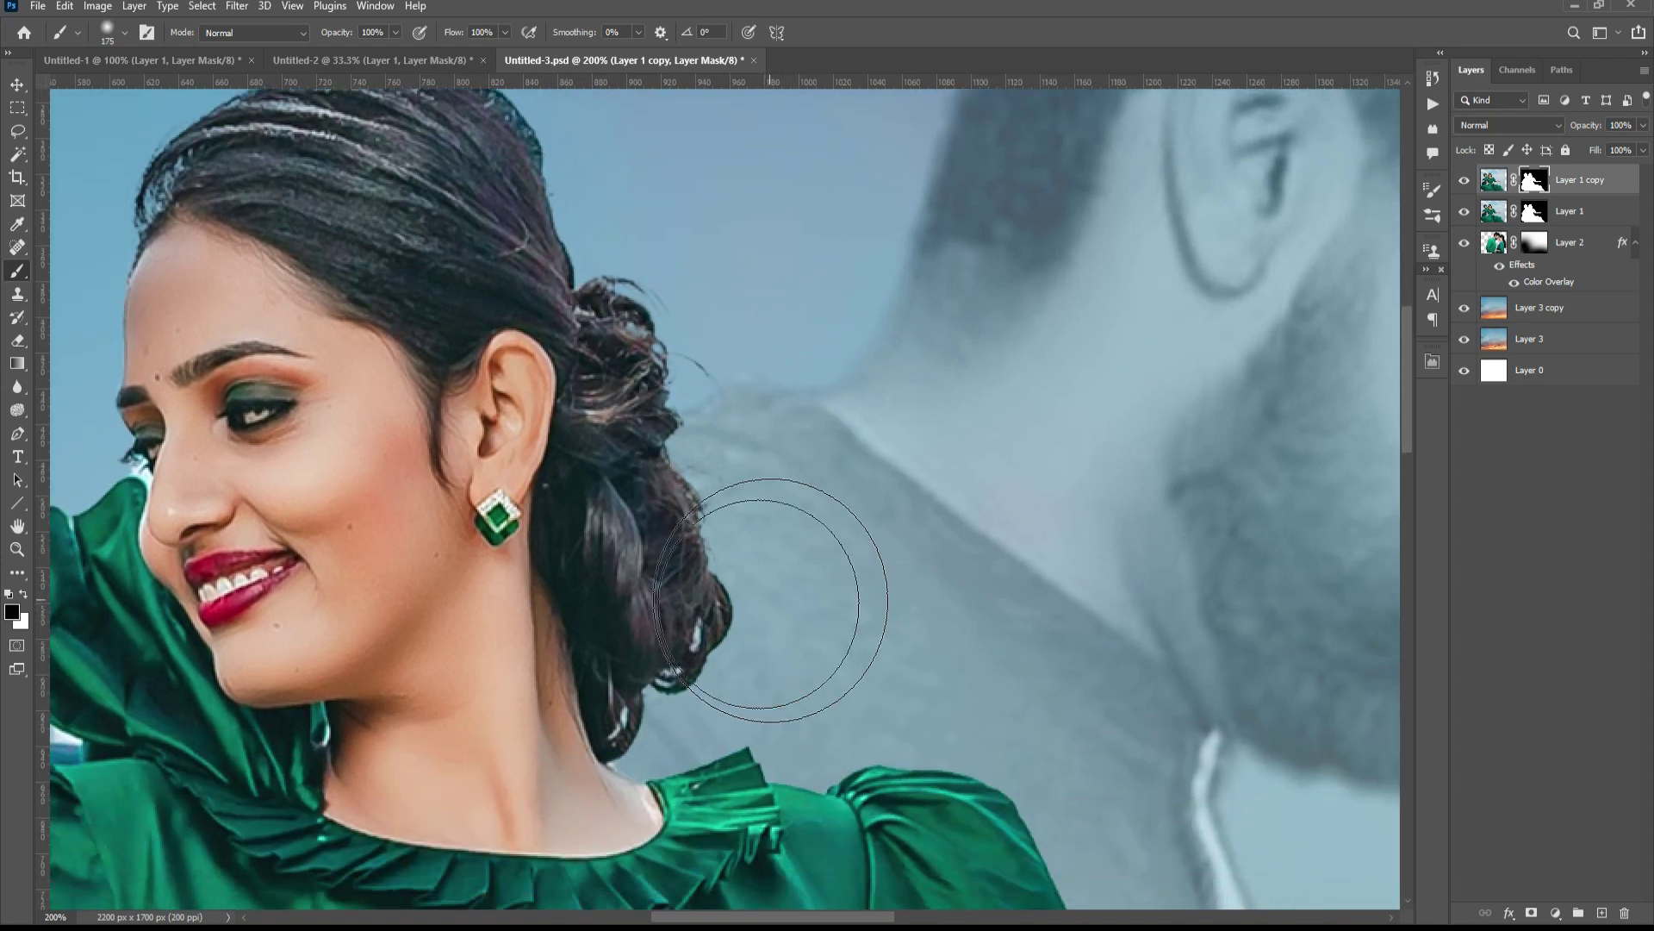
key(bracketleft)
key(bracketleft)
key(bracketleft)
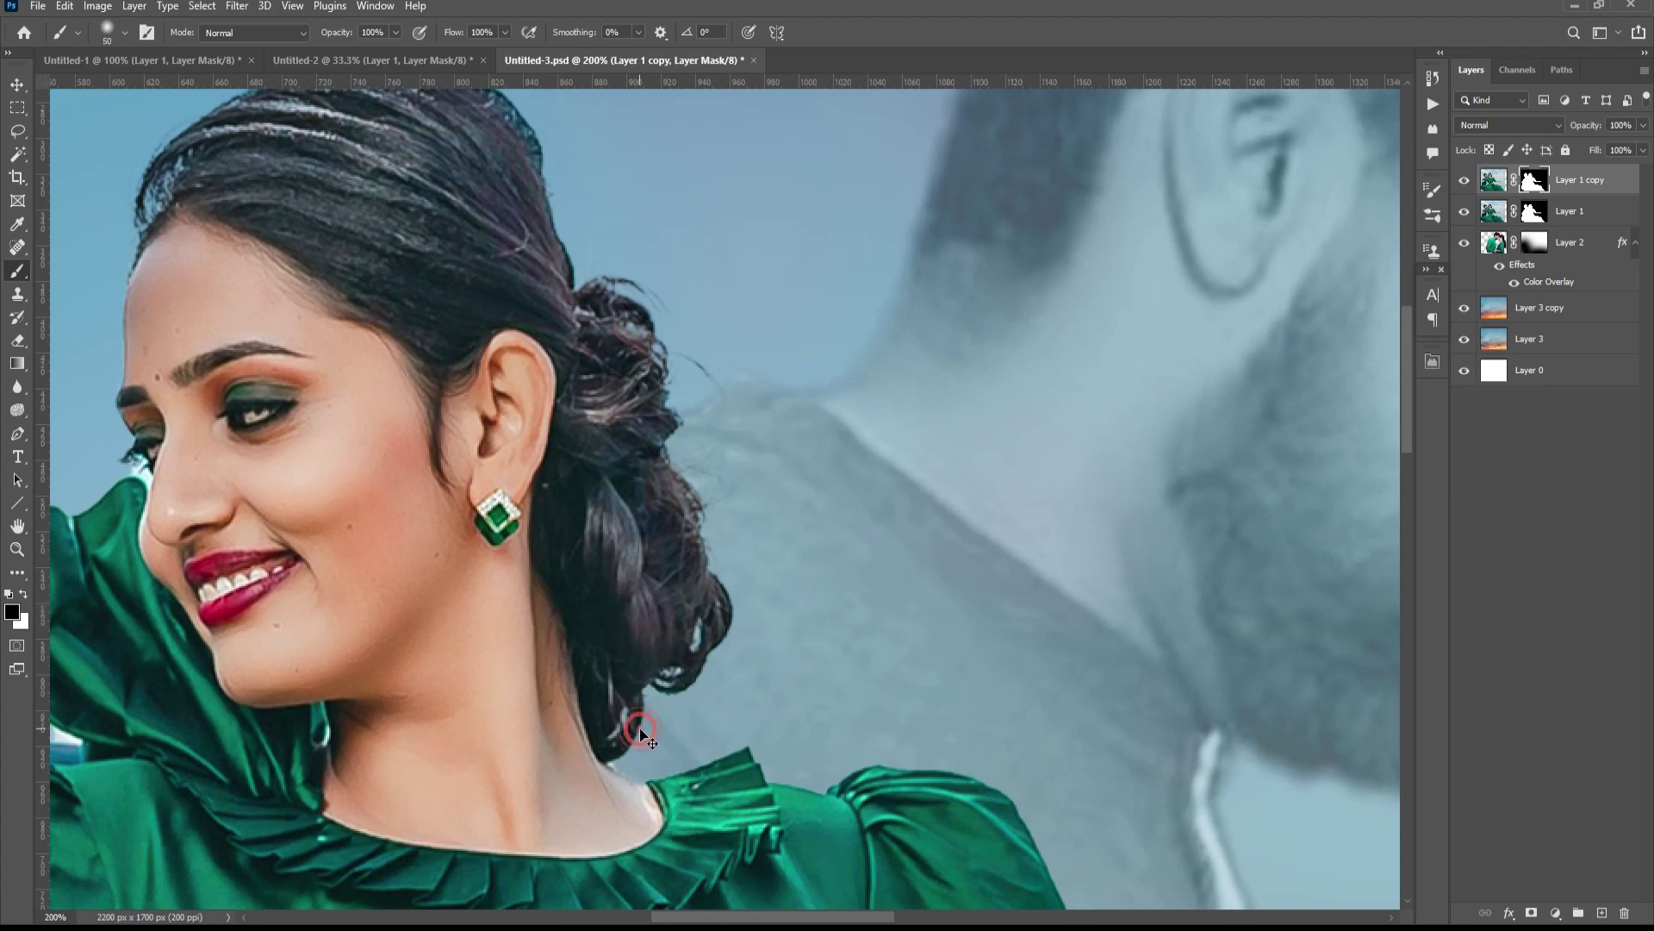
drag(640, 728, 811, 442)
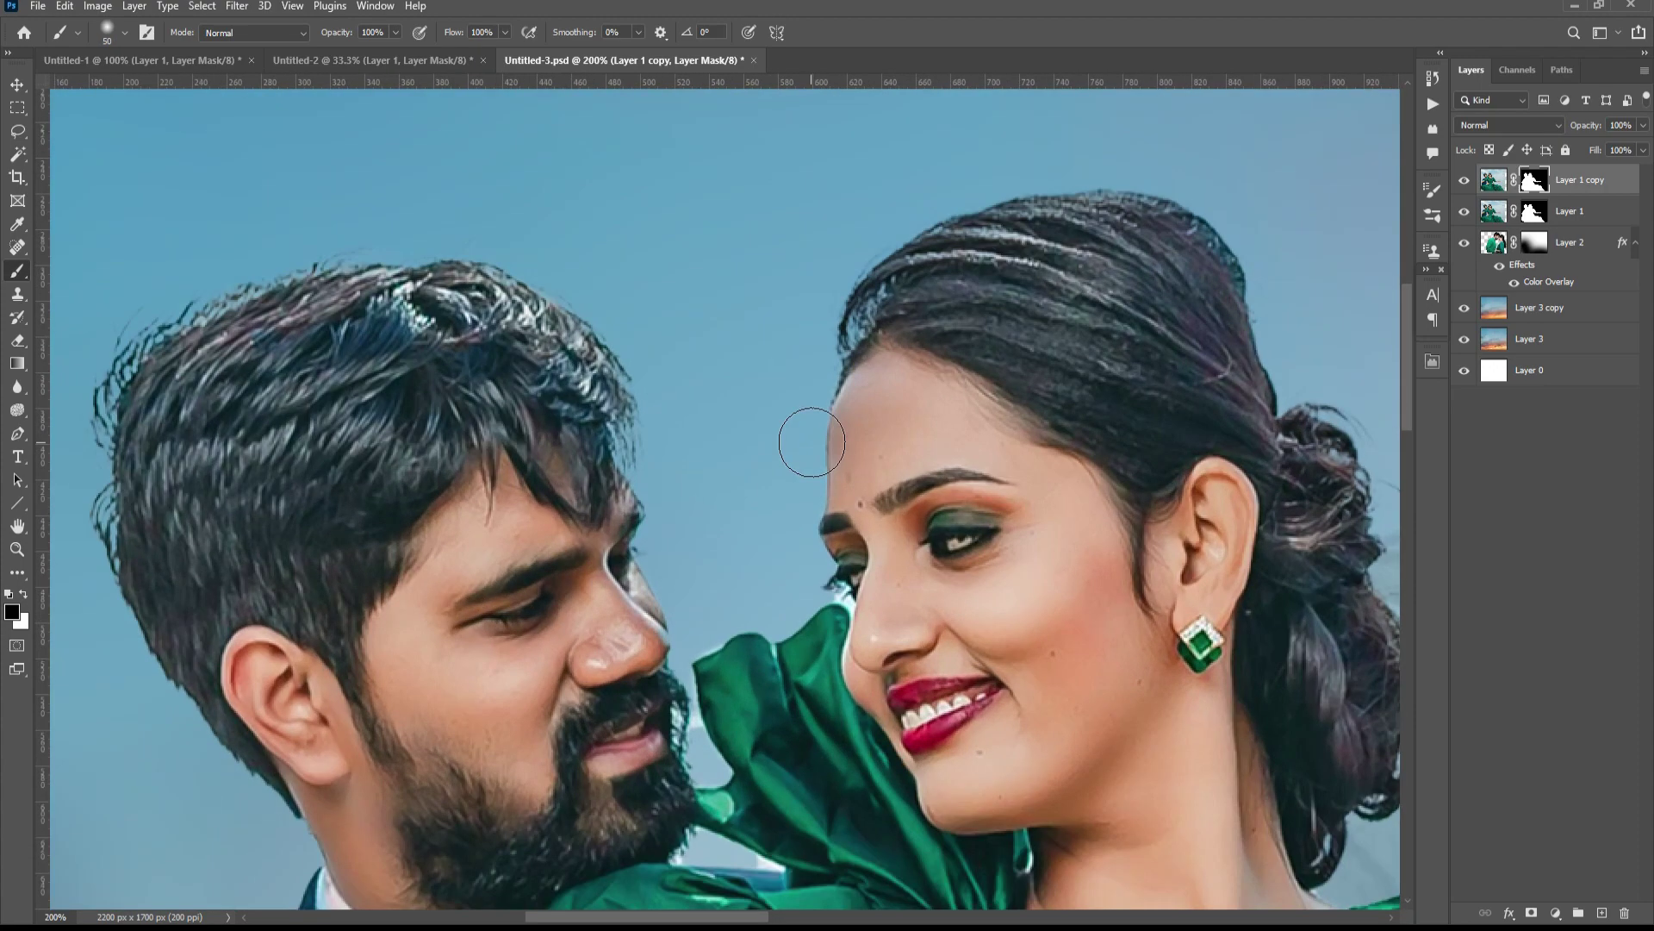
key(bracketright)
key(bracketright)
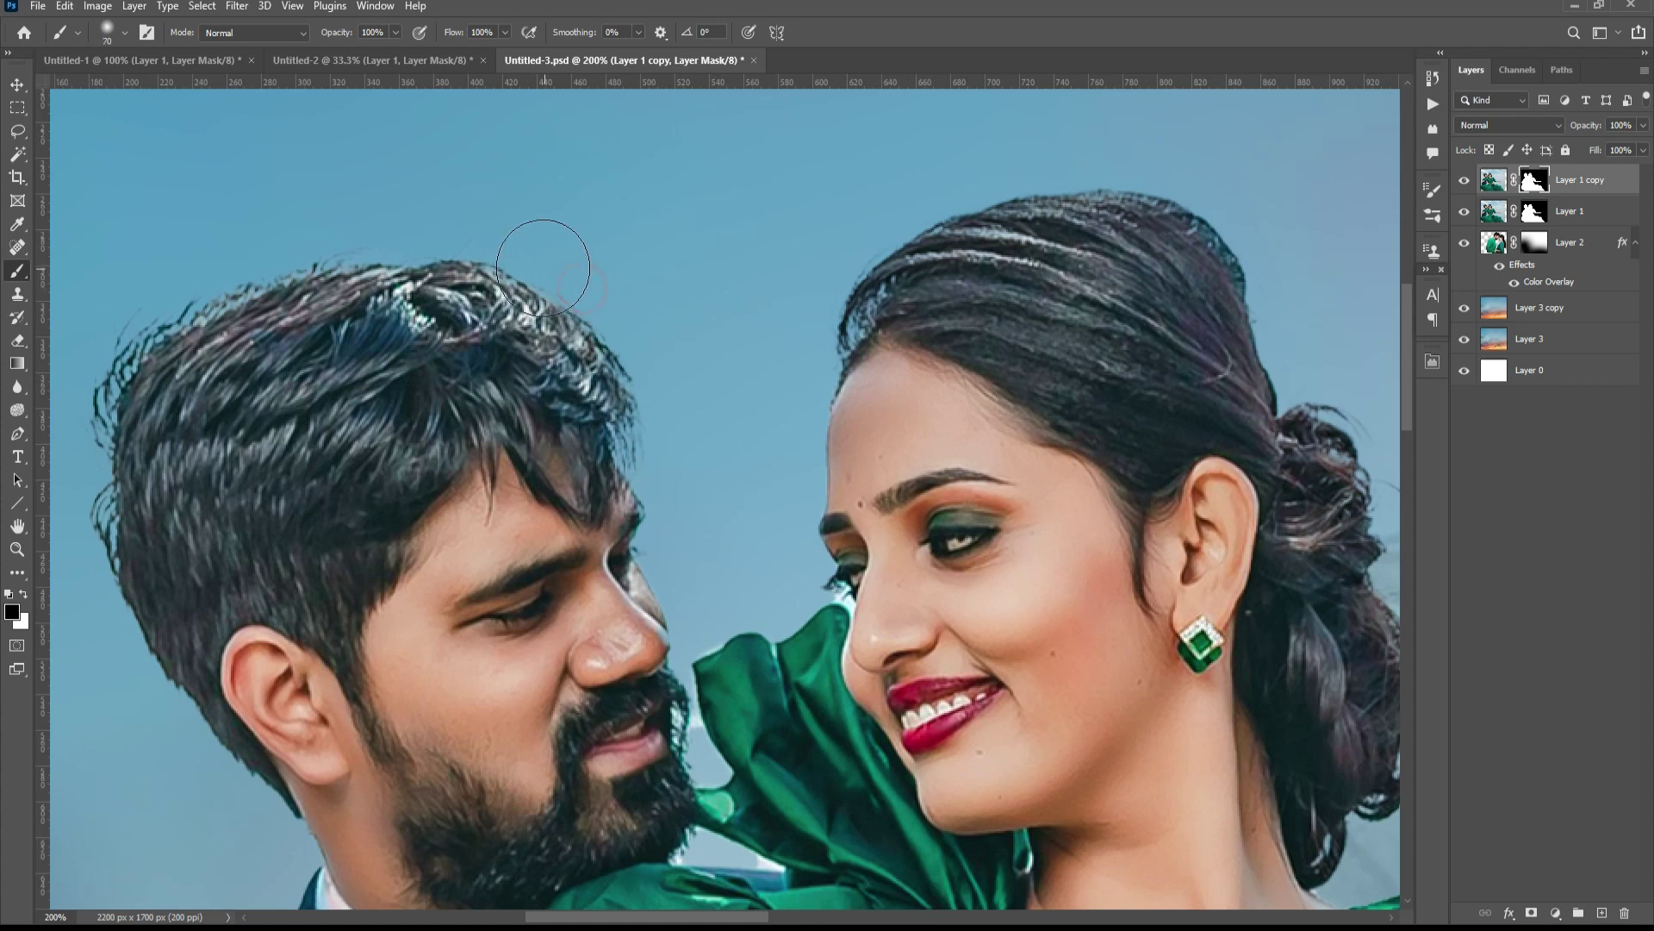
key(bracketright)
key(bracketright)
key(bracketright)
click(256, 230)
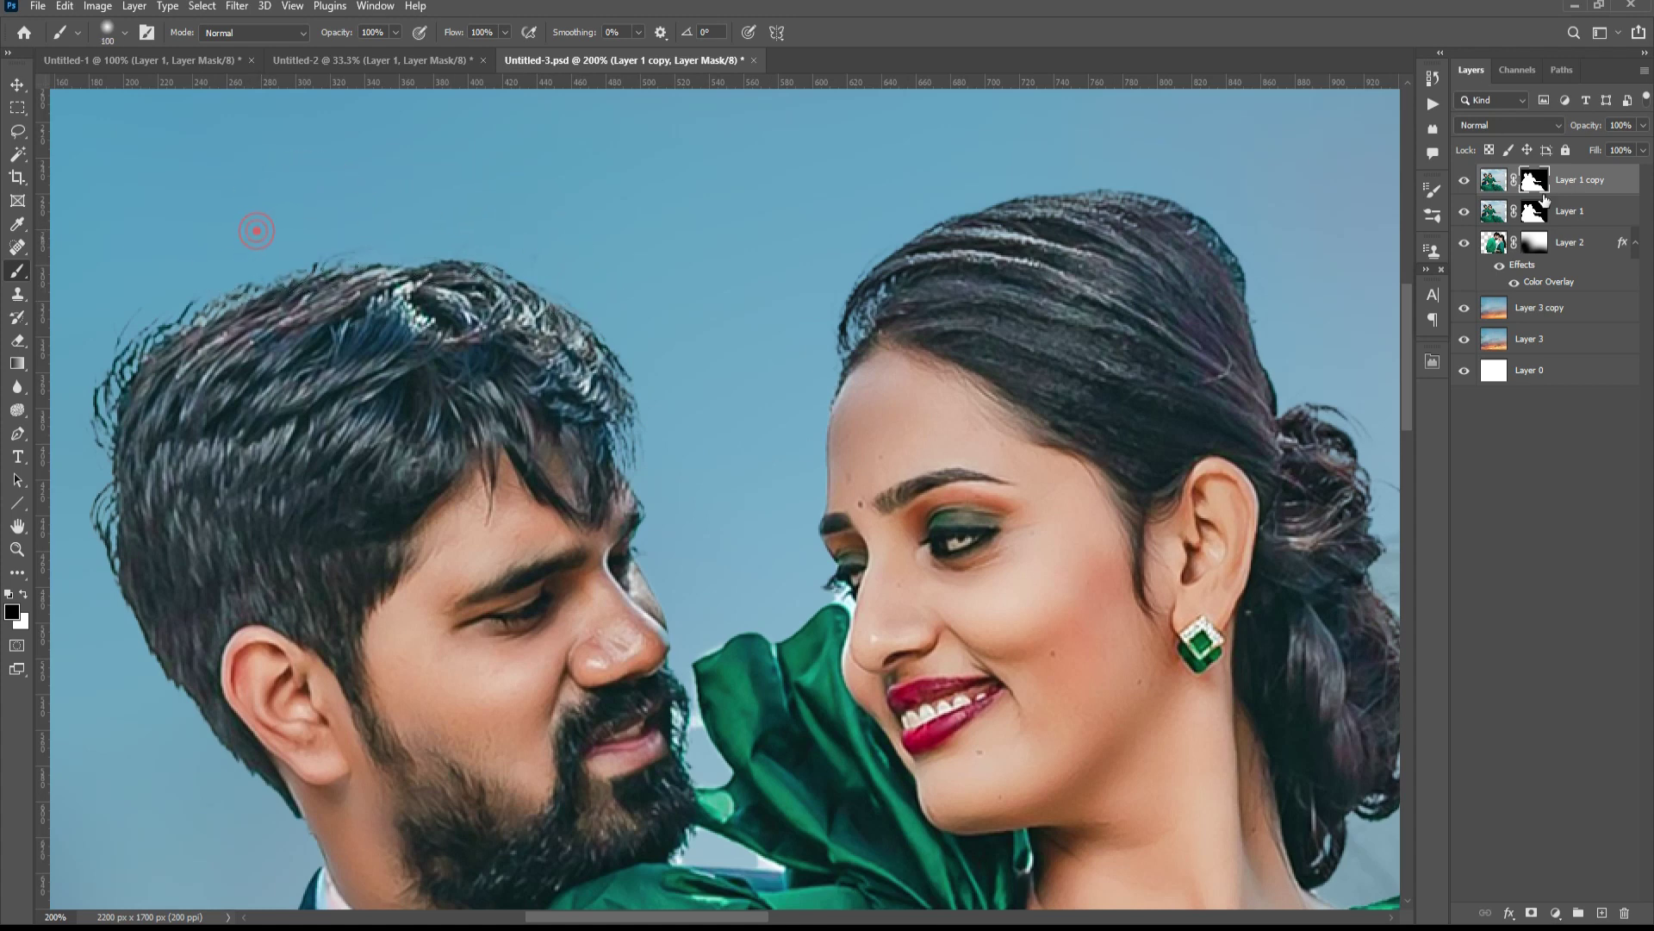
click(1467, 180)
click(1467, 180)
drag(101, 297, 277, 276)
click(273, 669)
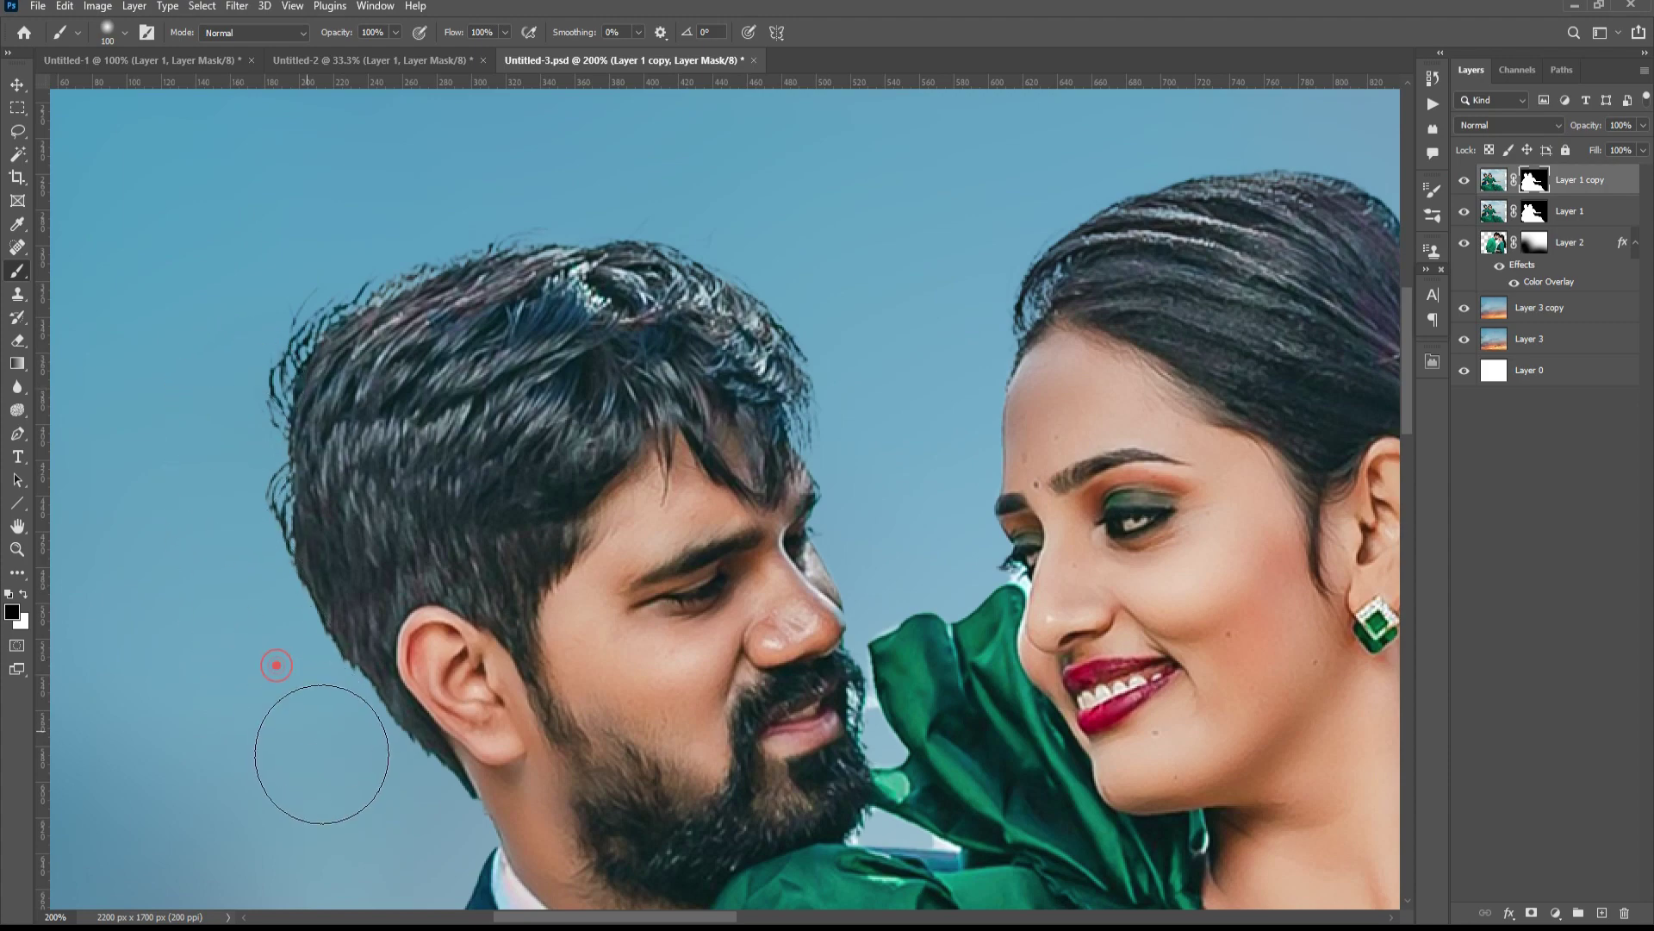
click(358, 782)
key(ctrl+minus)
key(ctrl+minus)
key(ctrl+minus)
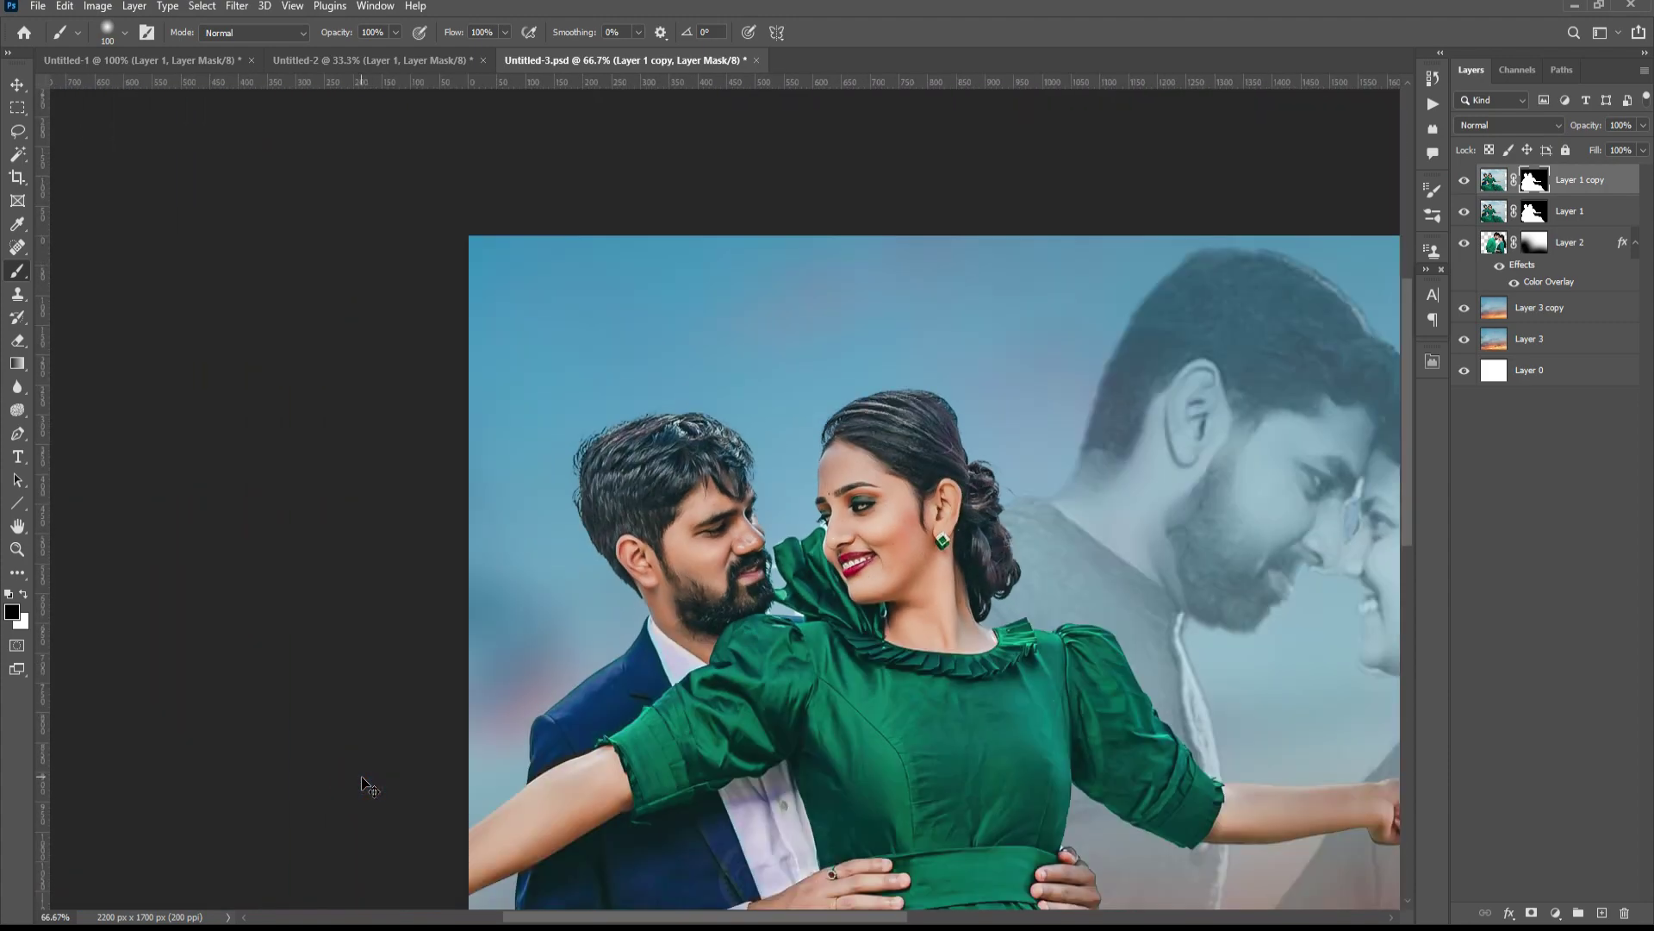
key(ctrl+minus)
- Recentre the composite, save, target Layer 1 copy's image, and bring up the adjustment layer list
key(v)
mouse_move(934, 568)
mouse_down()
mouse_move(716, 431)
mouse_move(696, 385)
mouse_up()
key(ctrl+s)
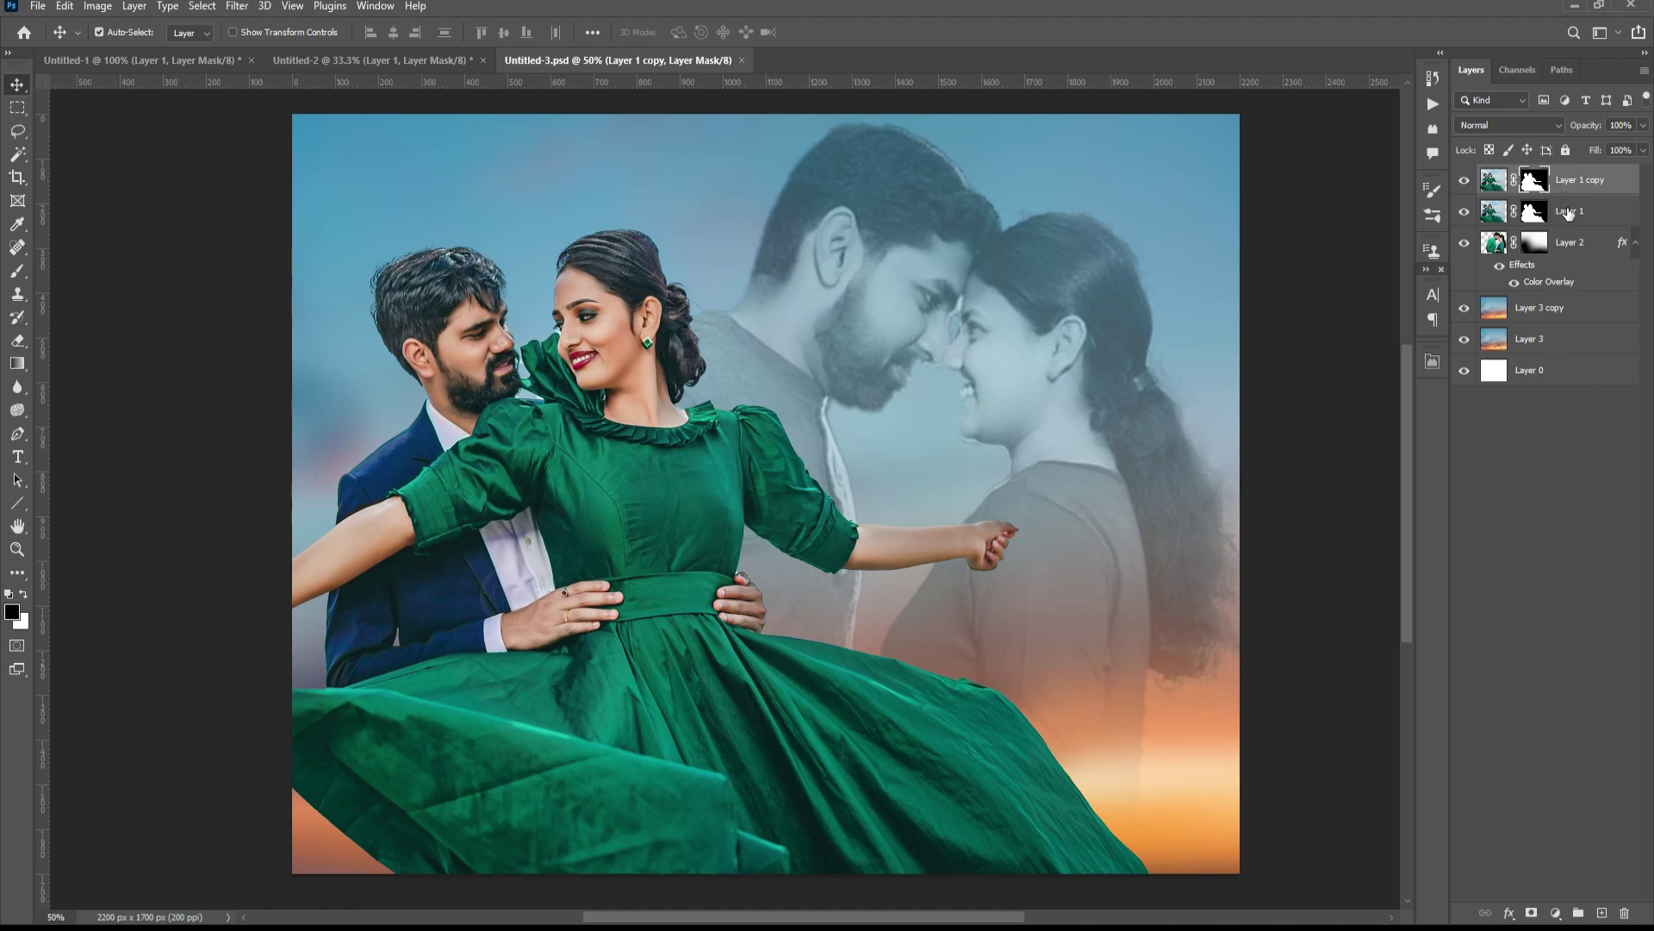
click(1584, 182)
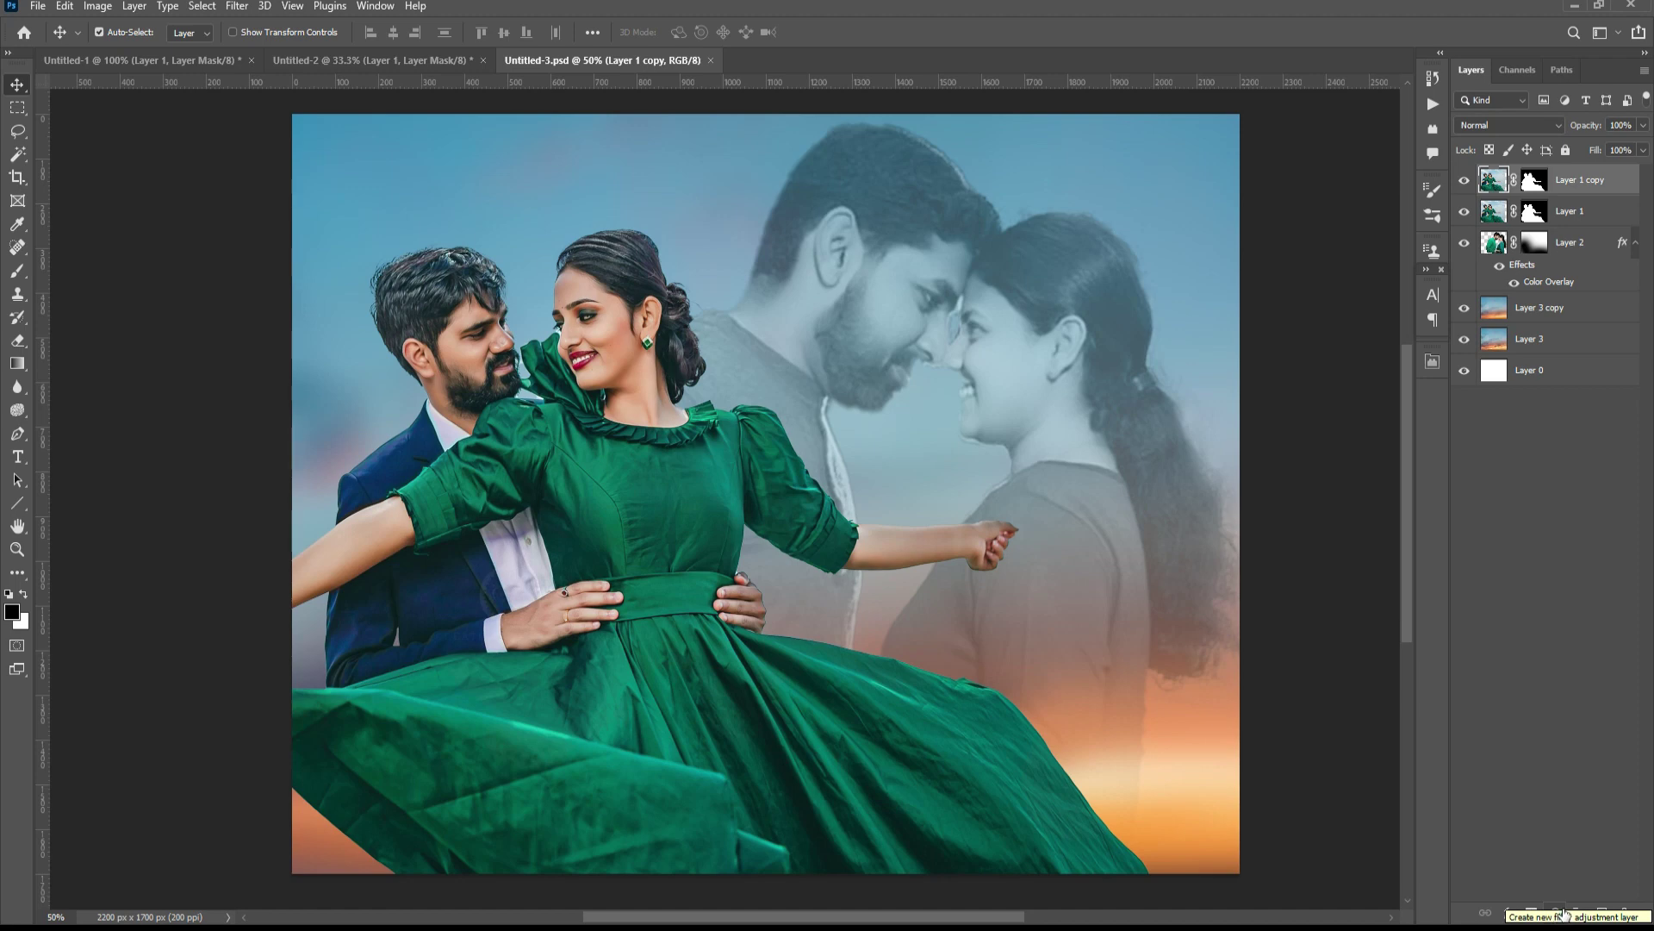
click(1557, 913)
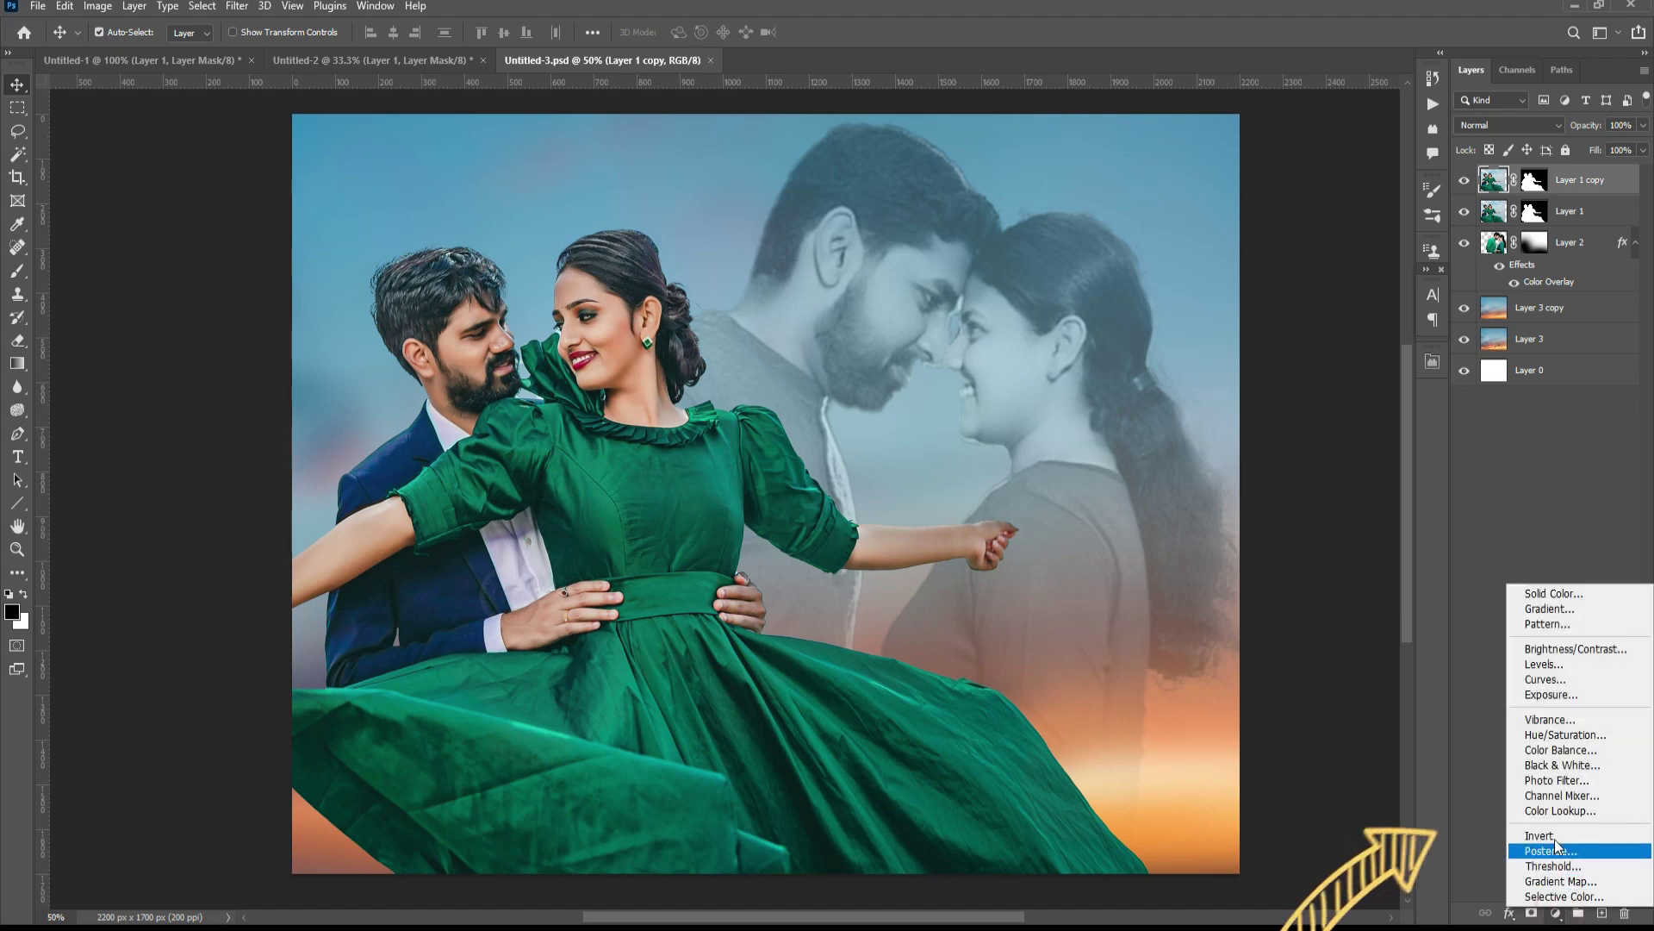
- Add a Color Lookup layer and step through 3D LUT presets, settling on Augusta • 16.cube
click(1560, 810)
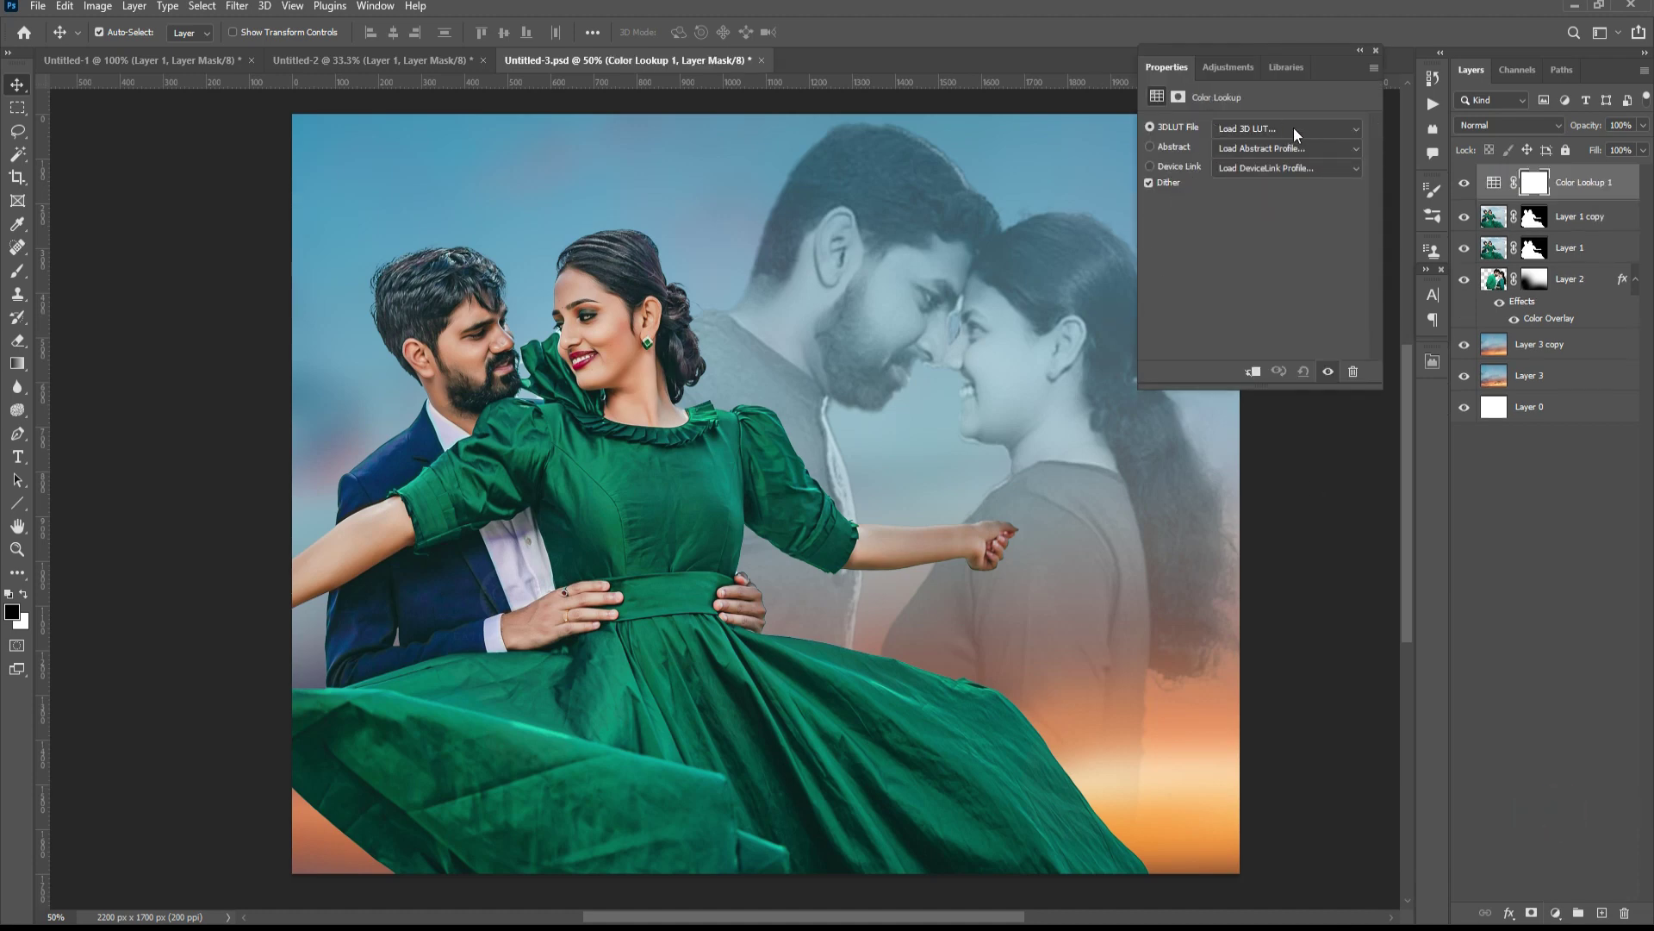
click(1294, 128)
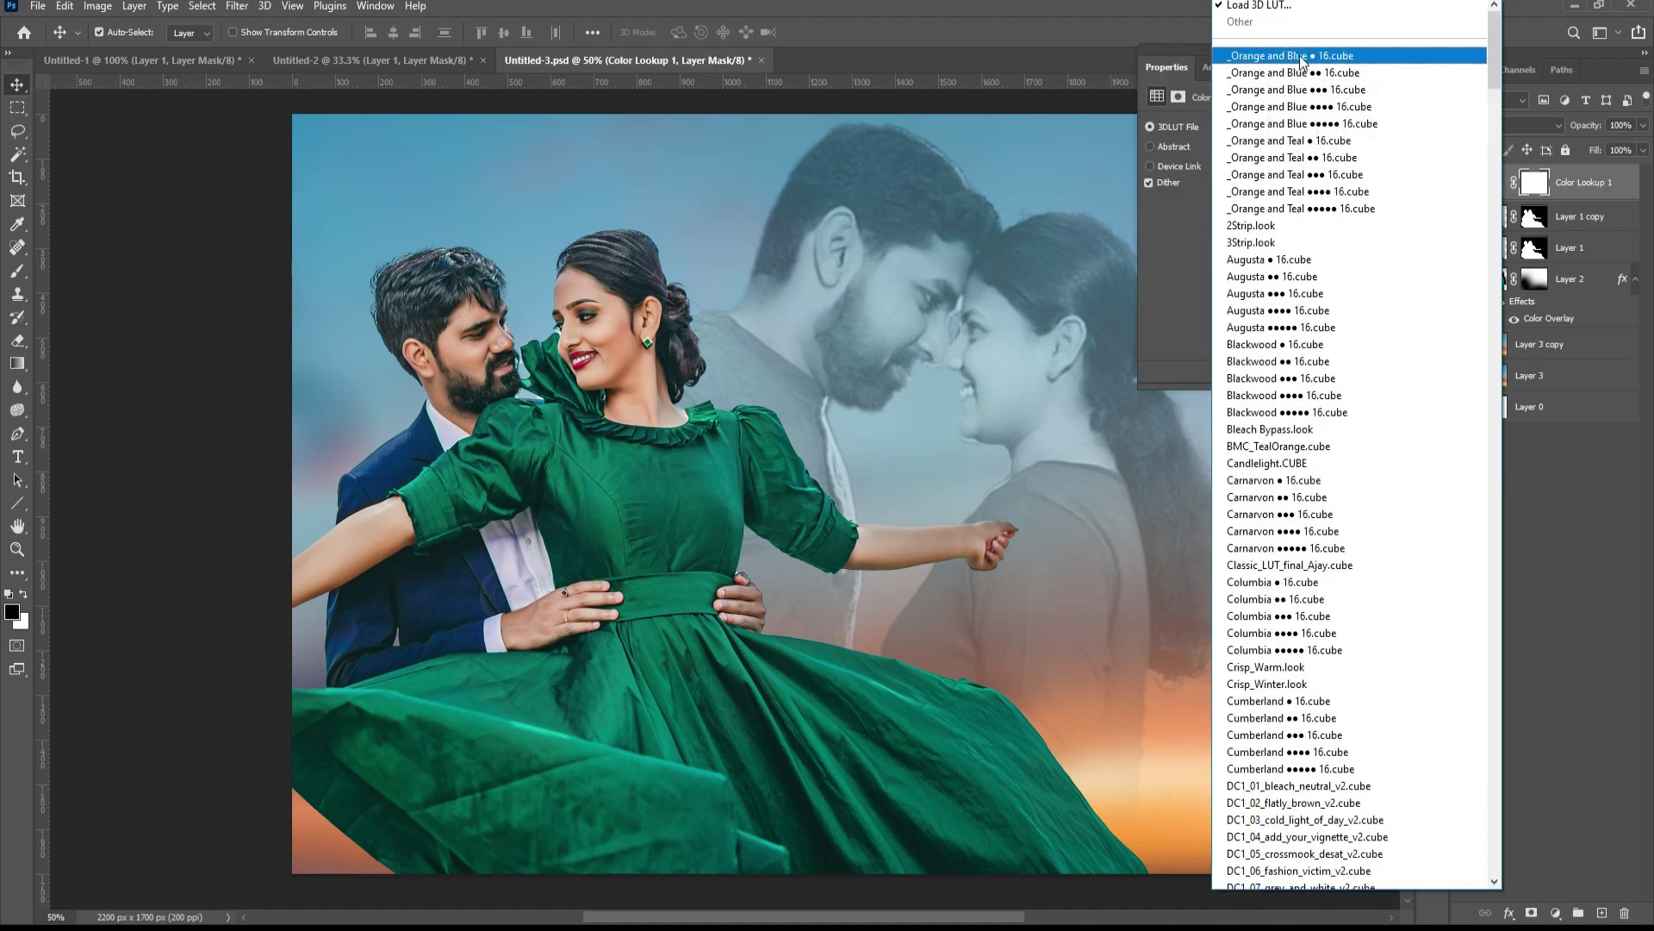
click(1299, 55)
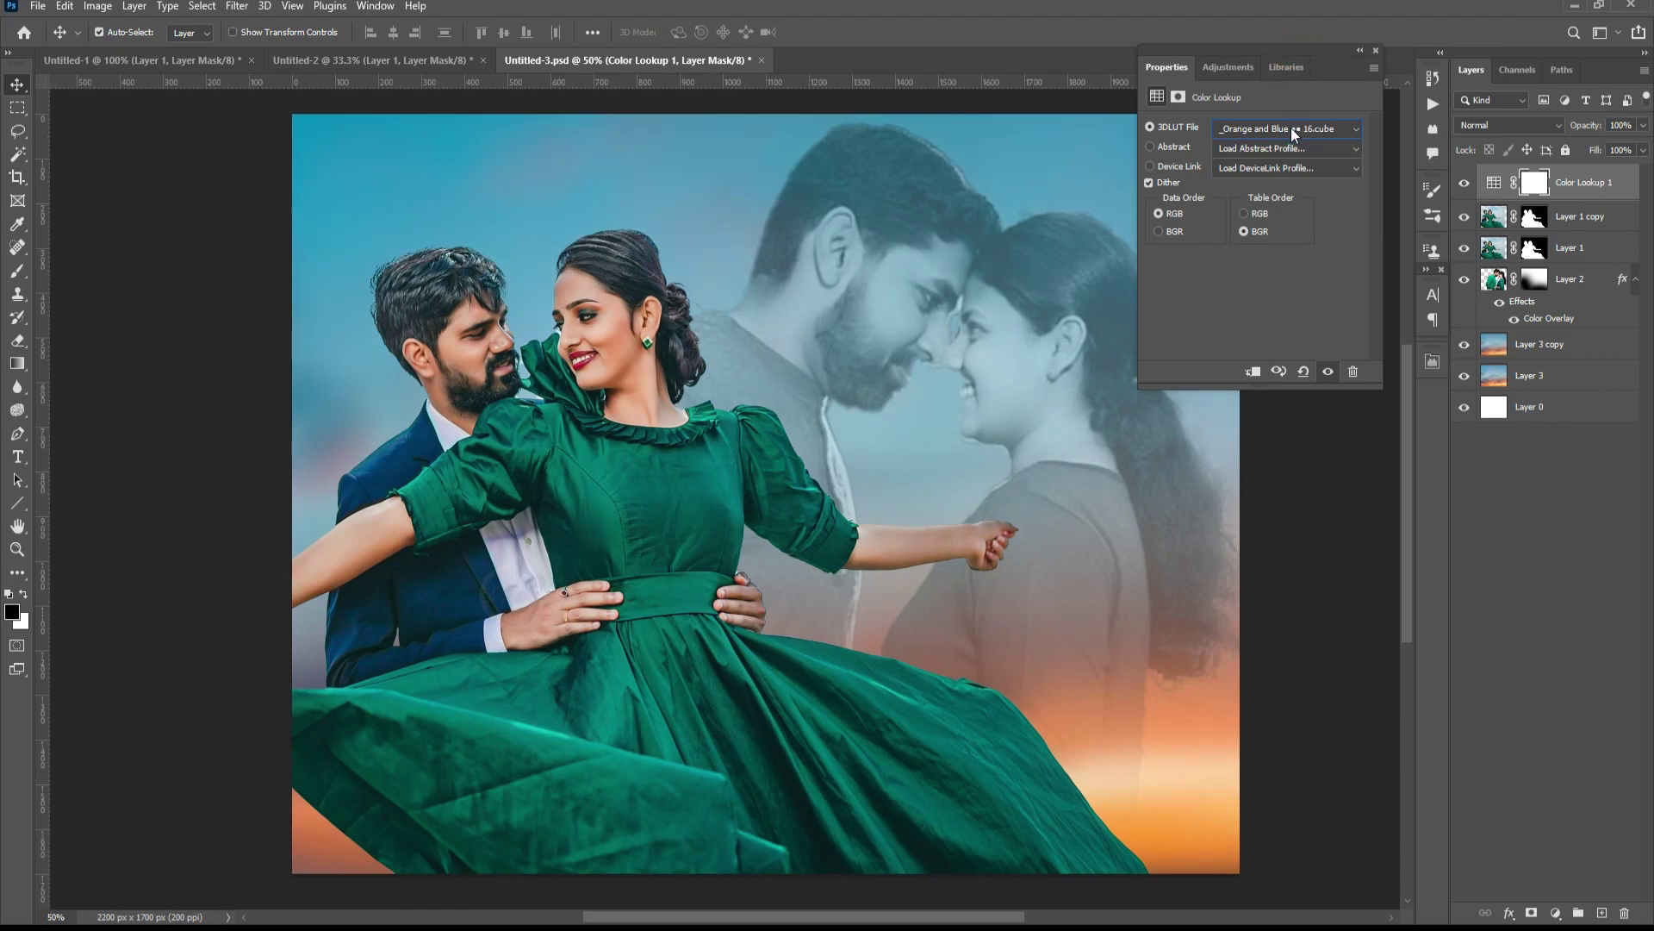
key(Down)
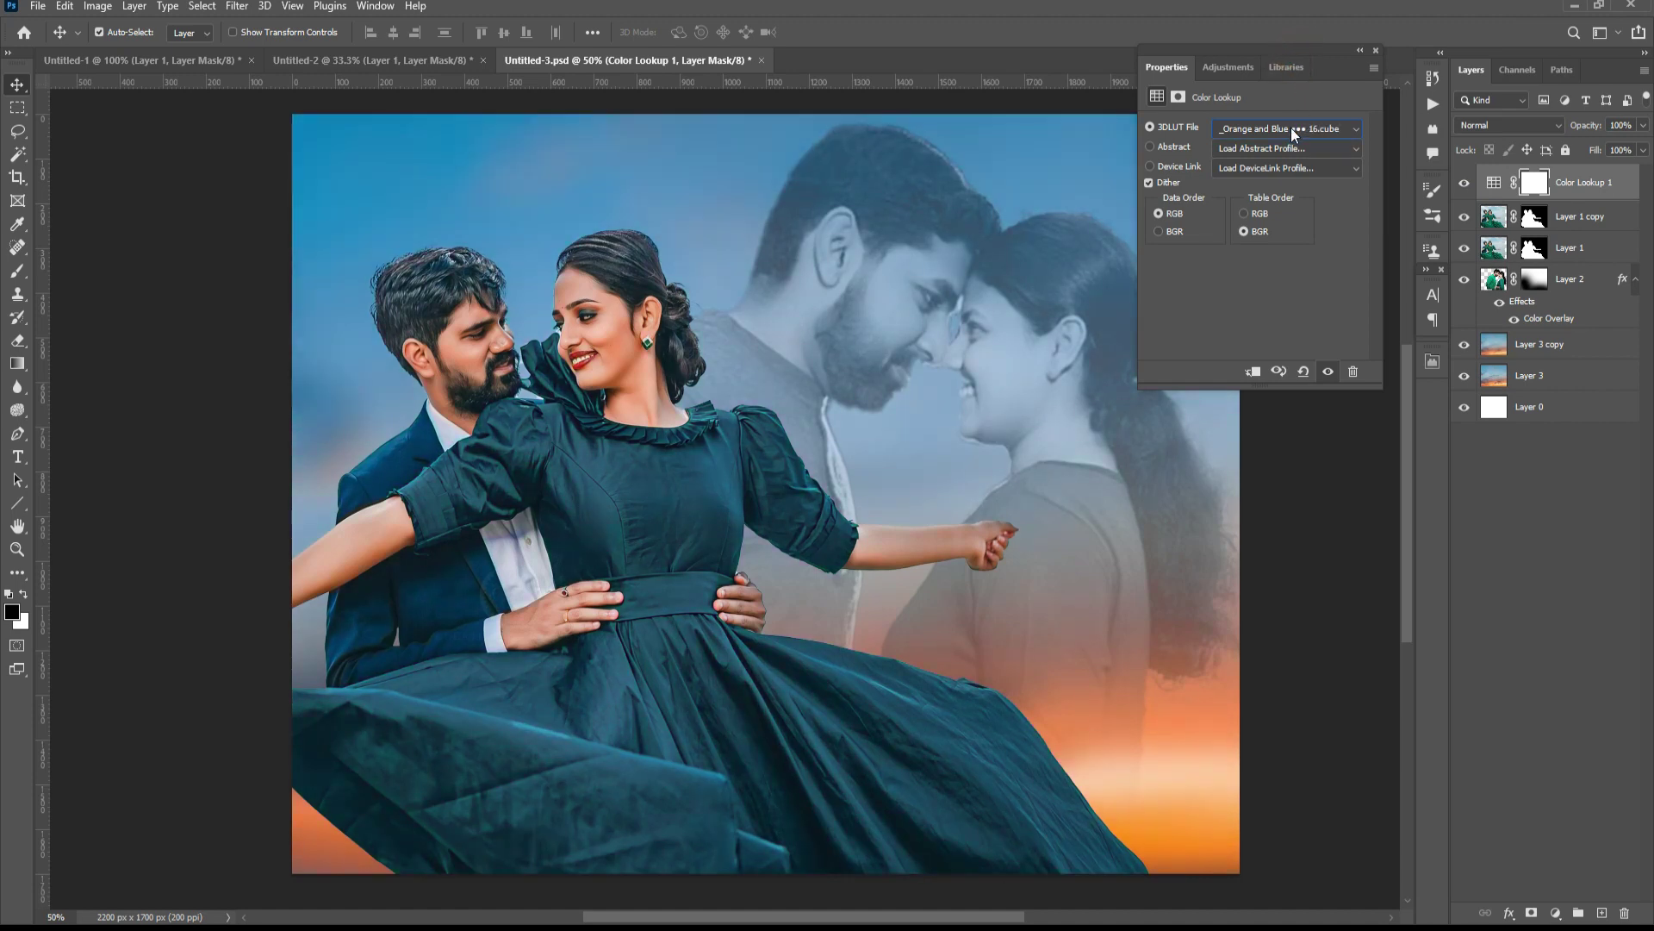
key(Down)
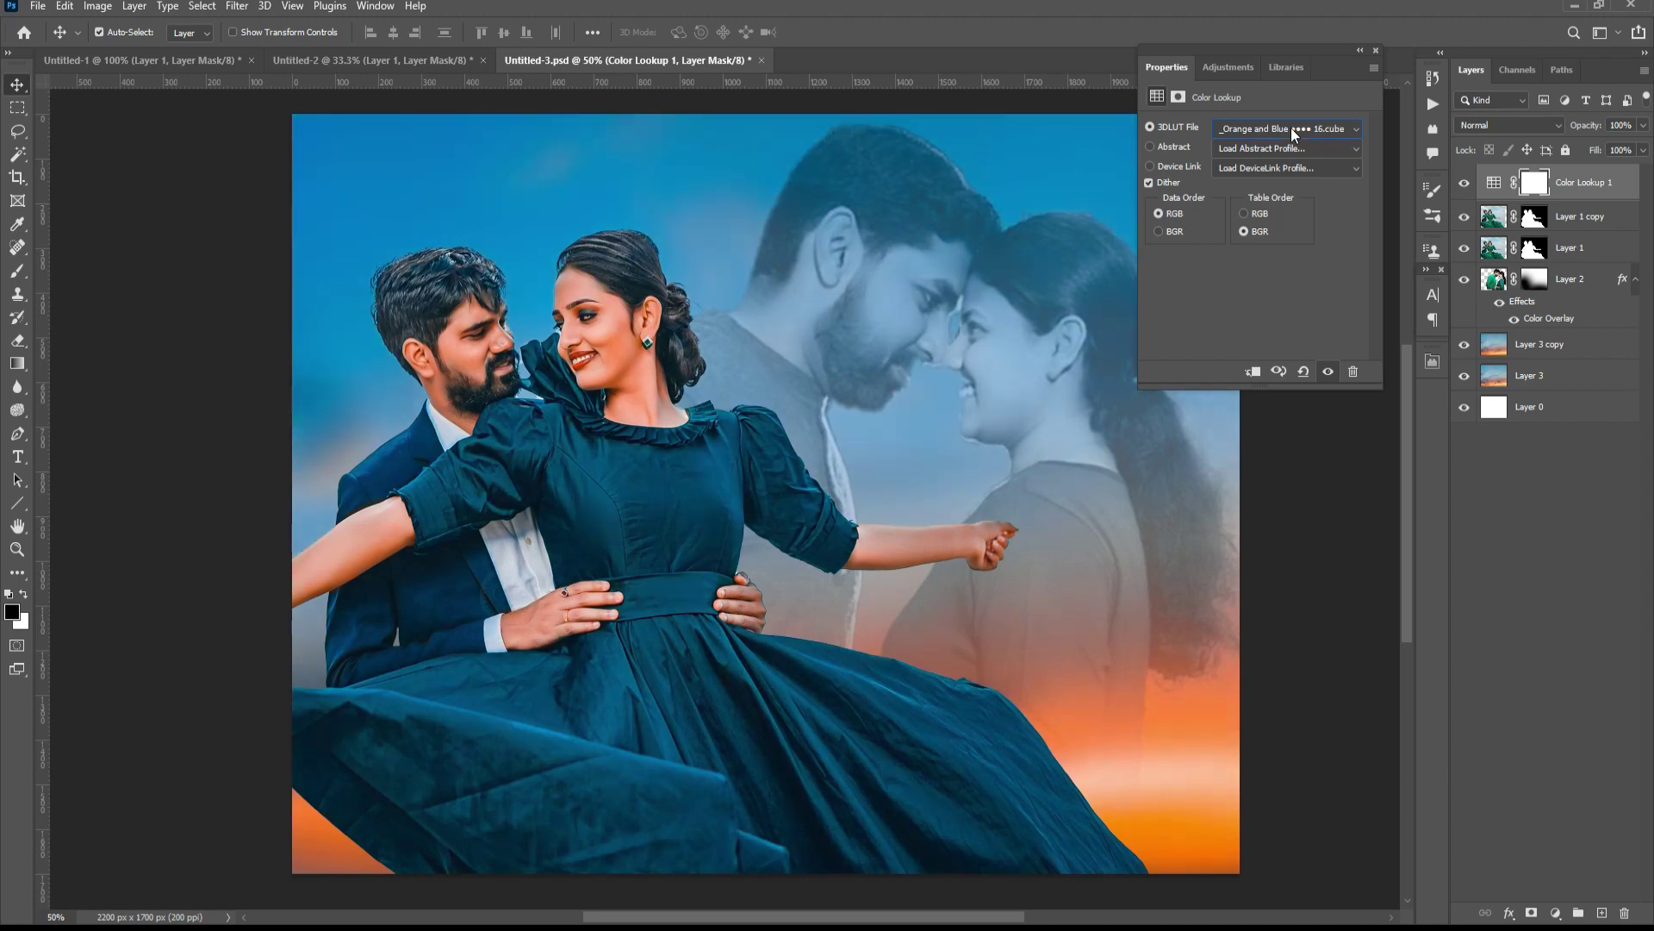
key(Down)
key(Down)
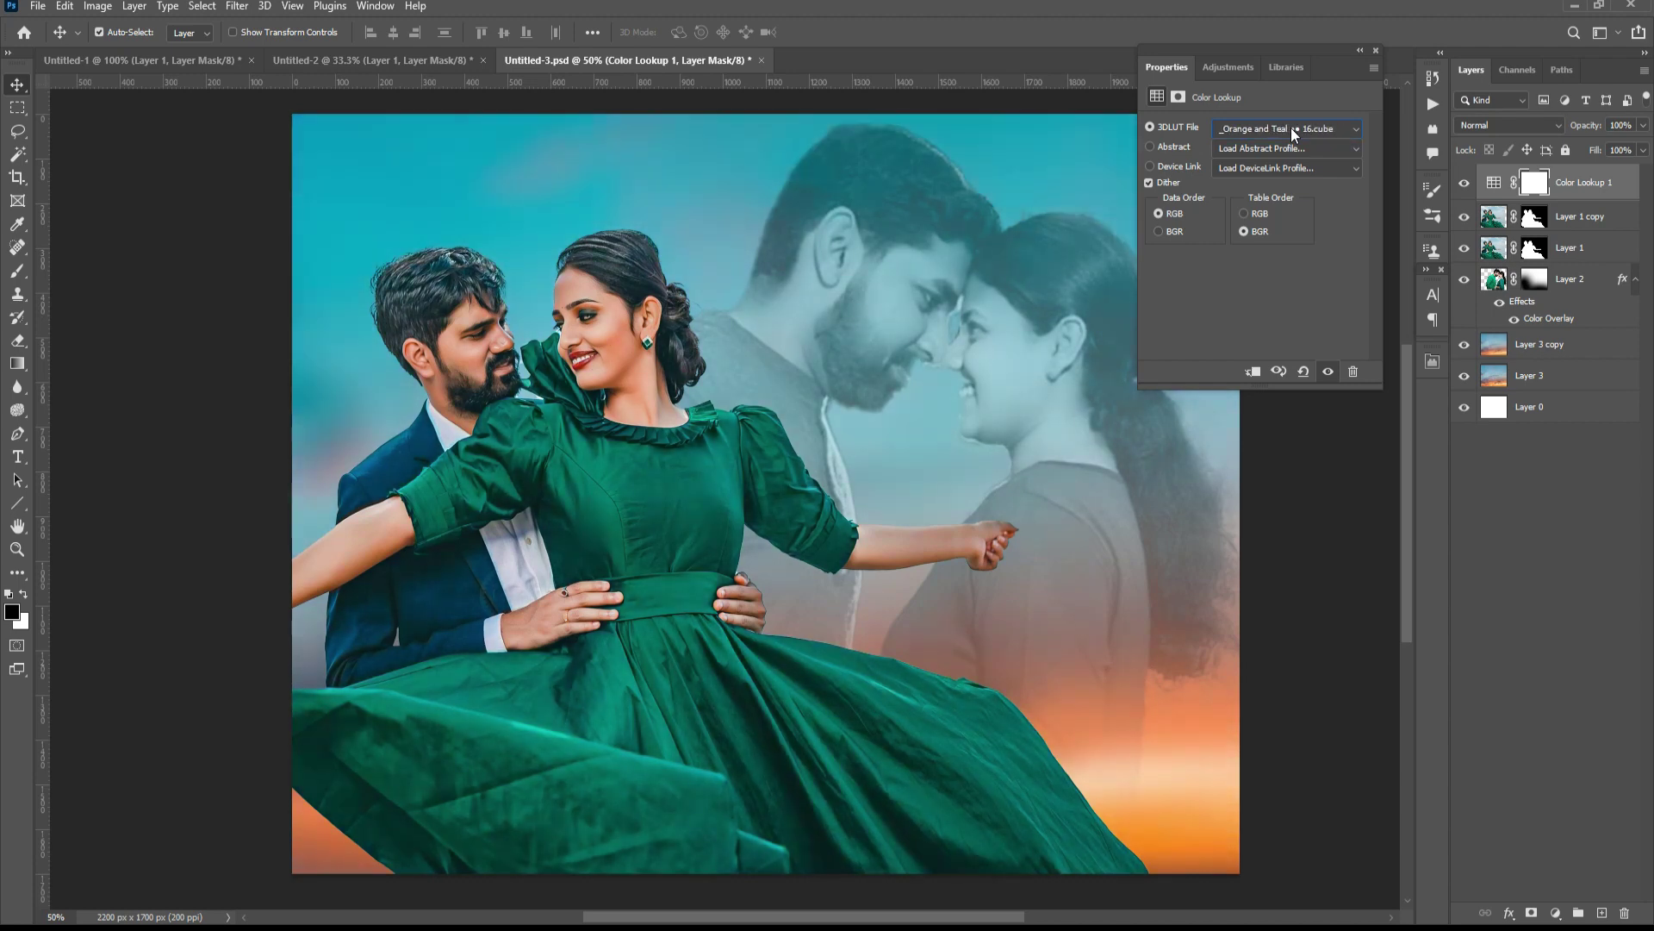
key(Down)
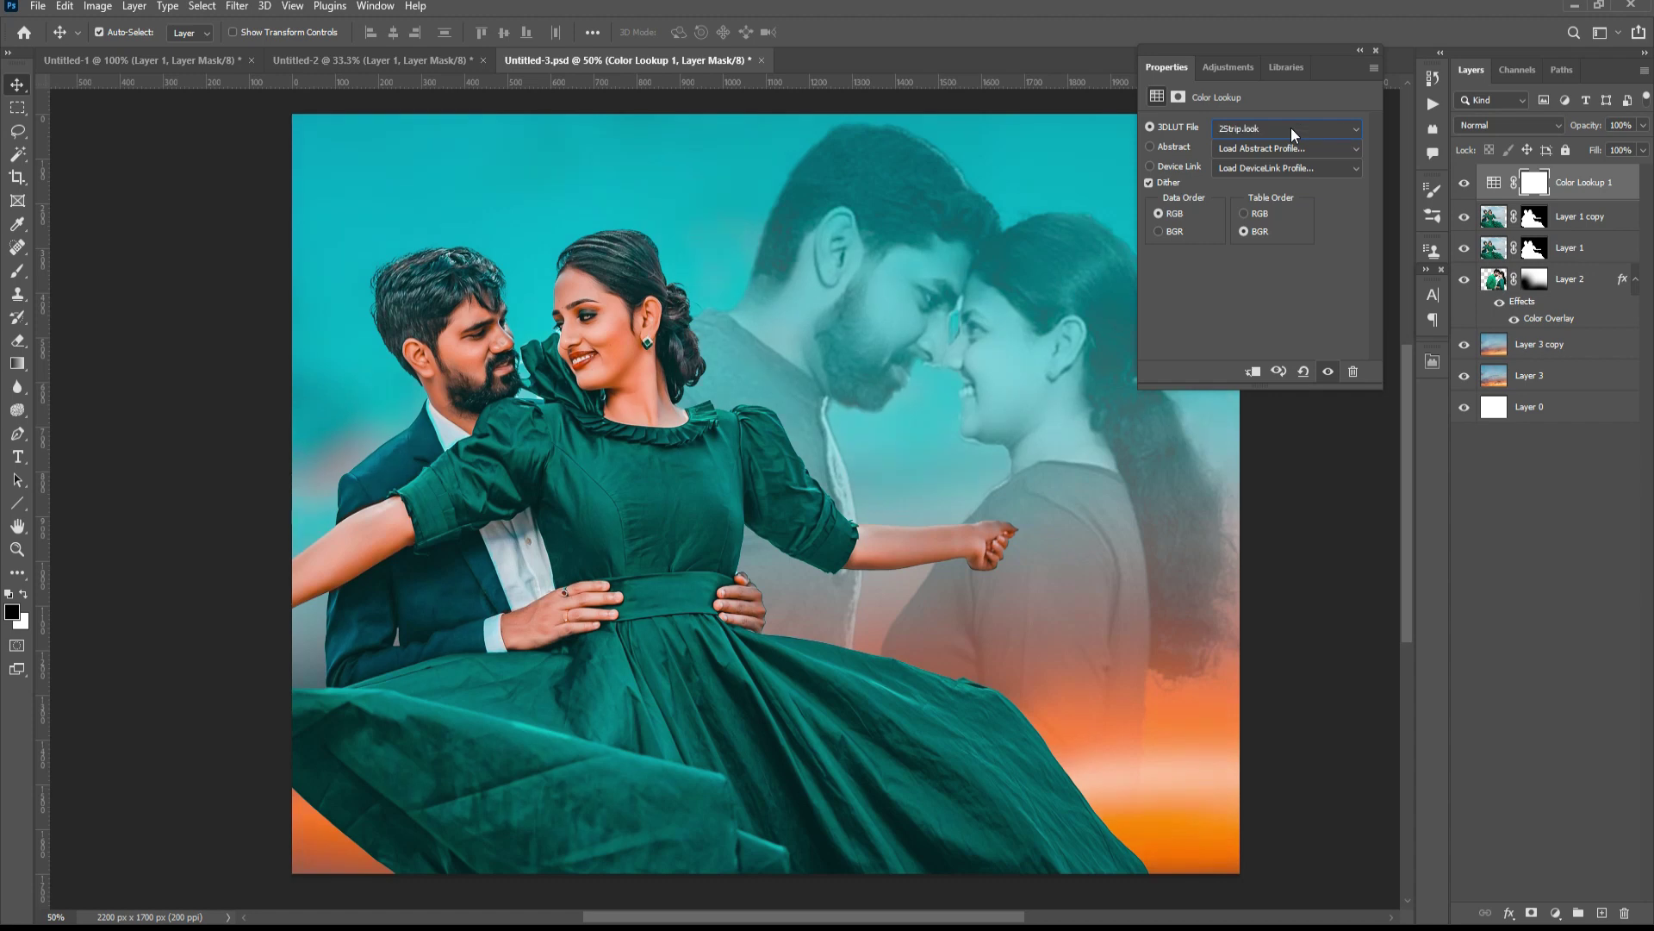
key(Down)
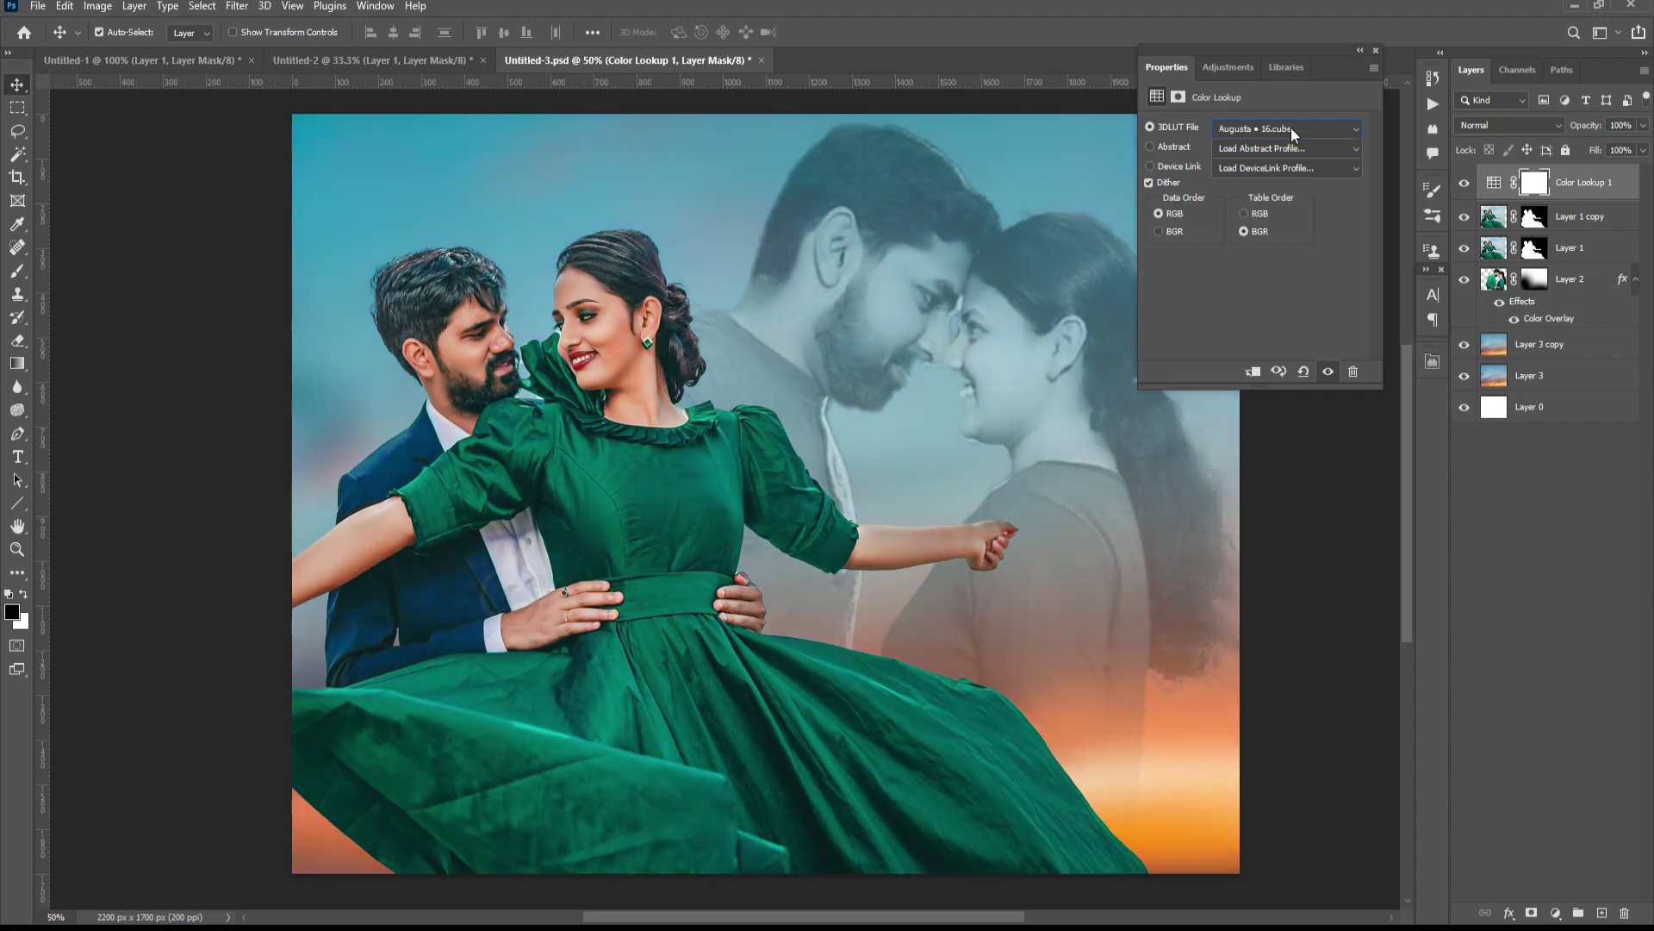
key(Down)
key(Down)
key(Down)
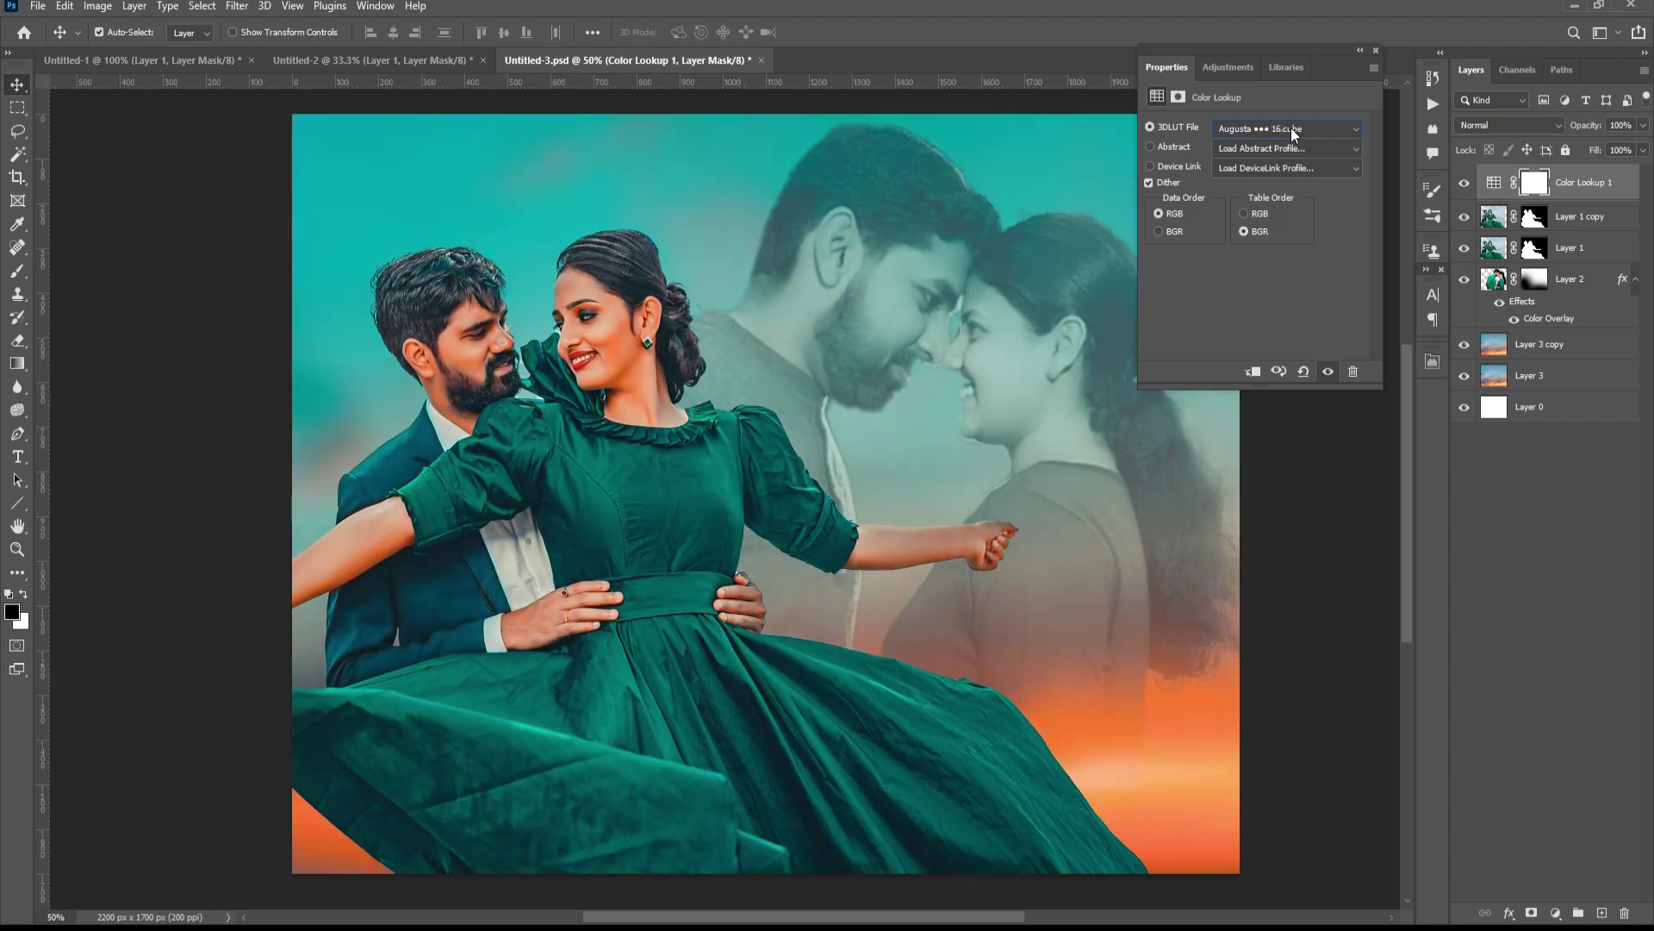
key(Down)
key(Down)
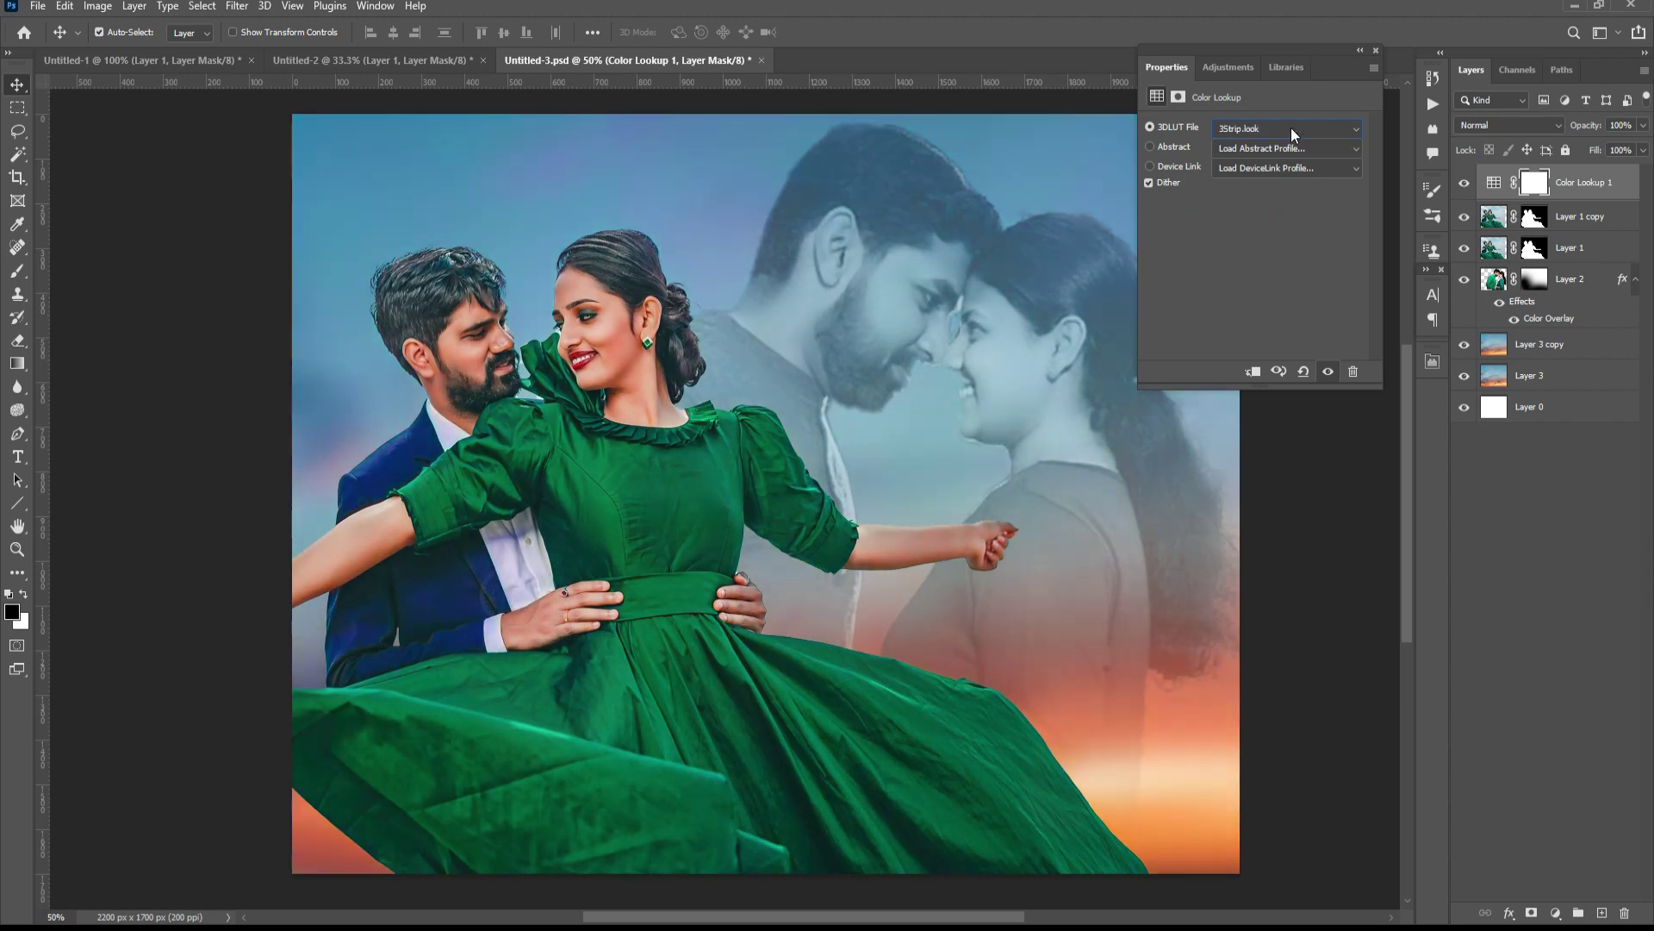
key(Down)
key(Down)
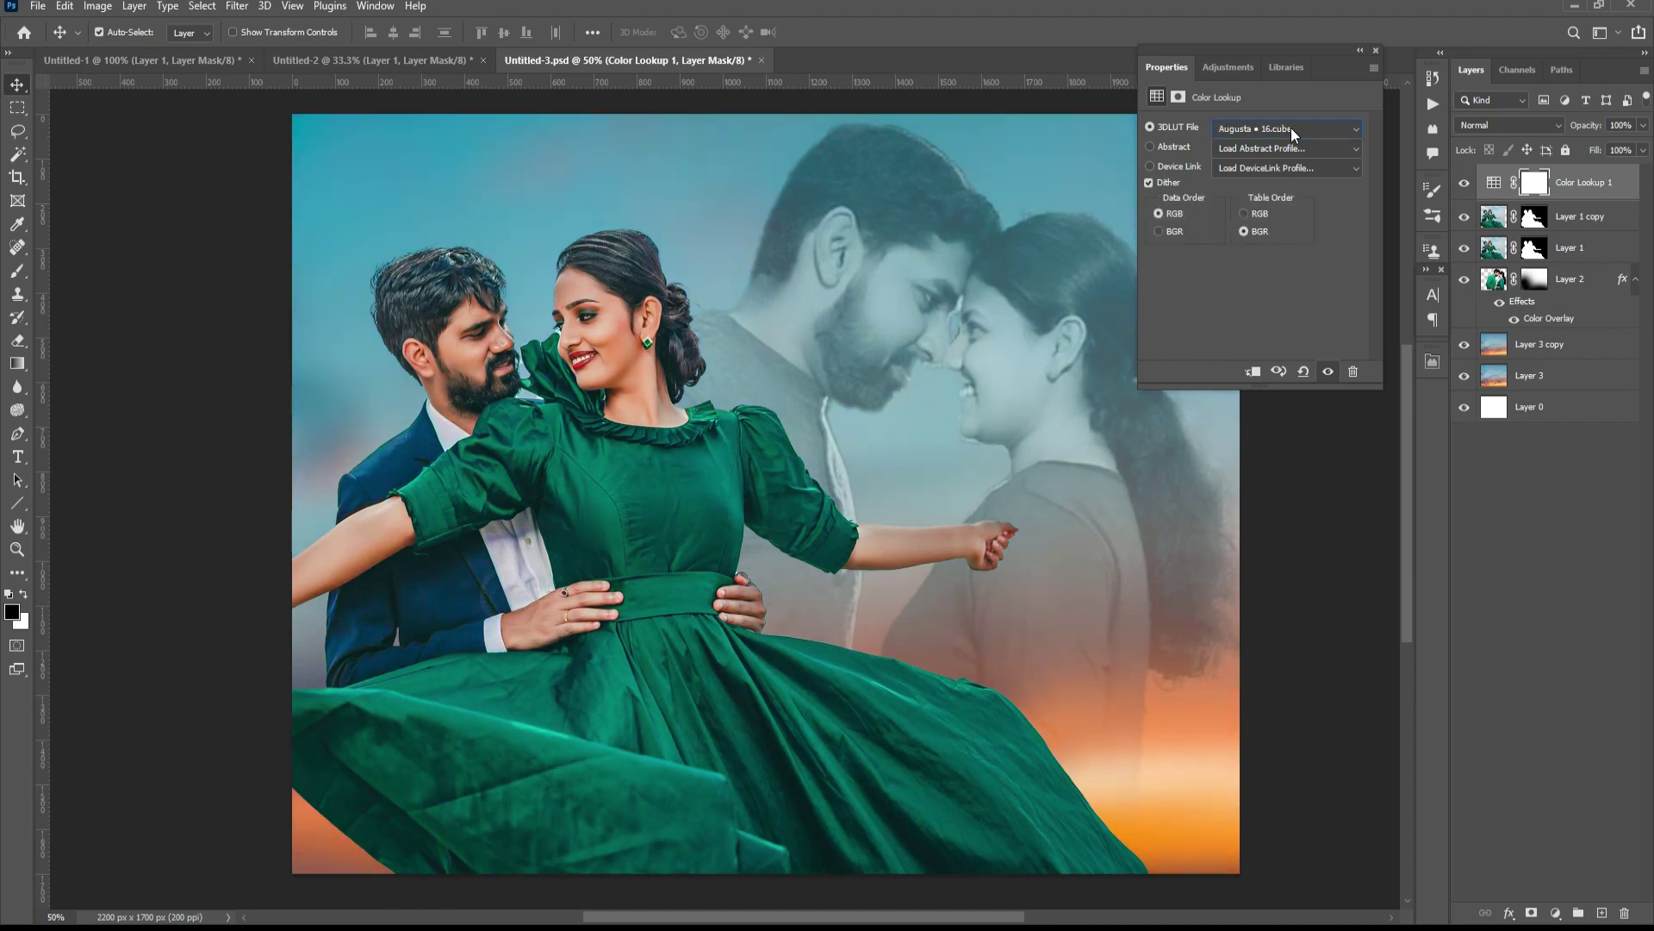
- Toggle the Color Lookup grade on and off to compare the composite
click(1464, 183)
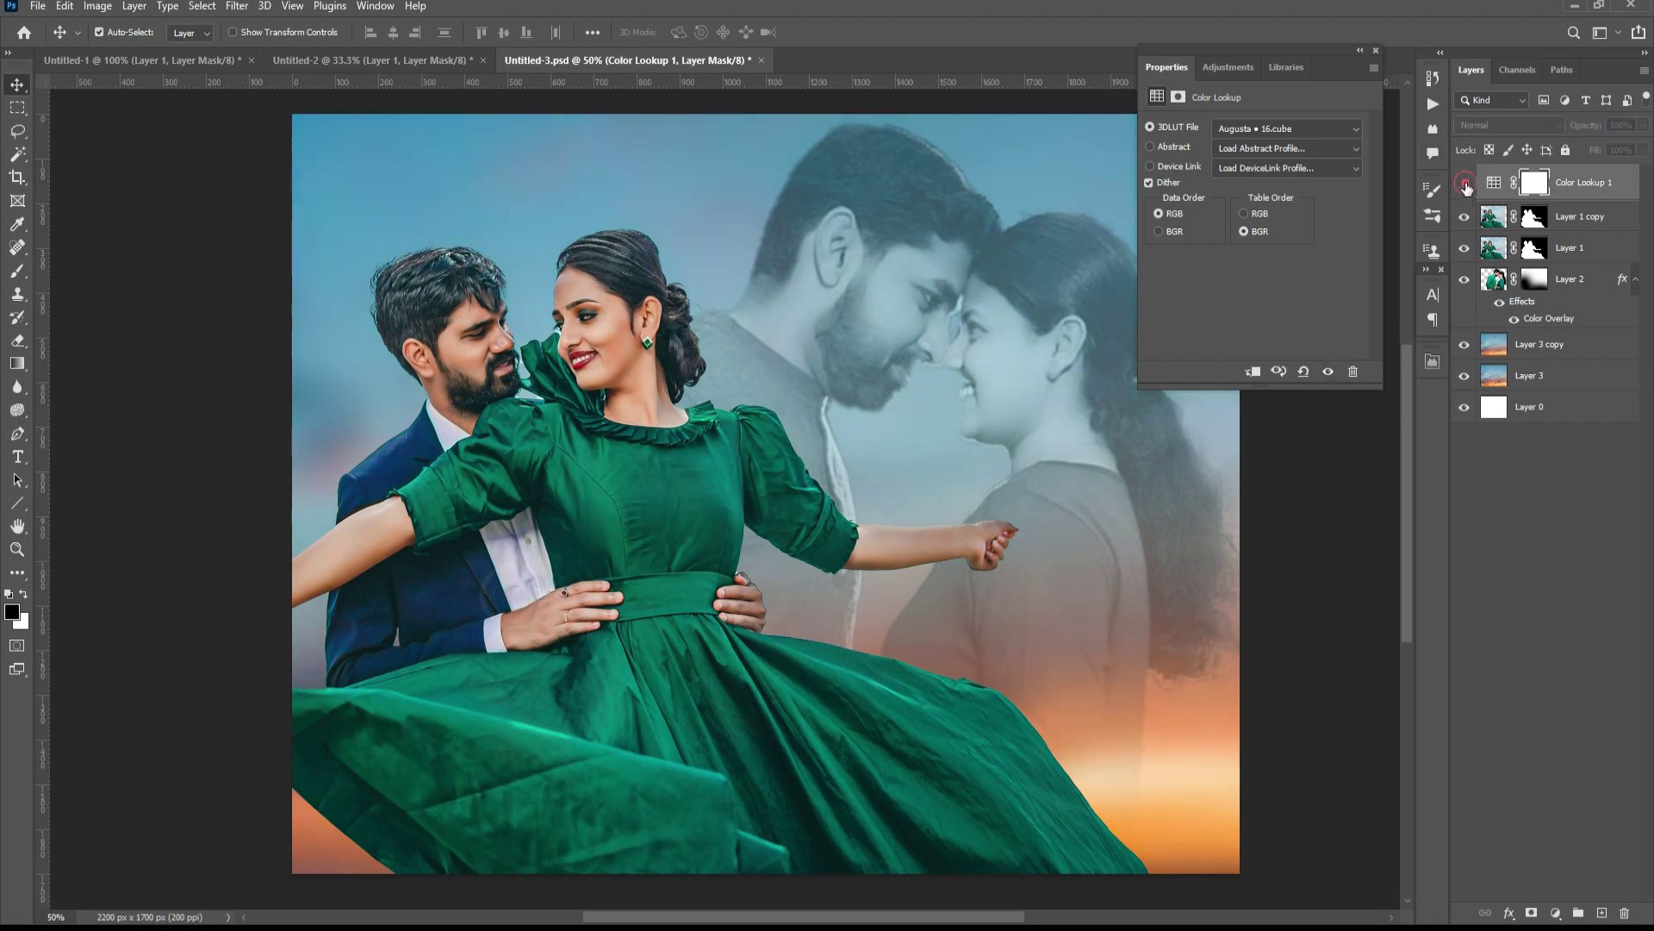
click(1464, 183)
click(1465, 183)
click(1465, 184)
click(1465, 184)
click(1466, 185)
click(1465, 183)
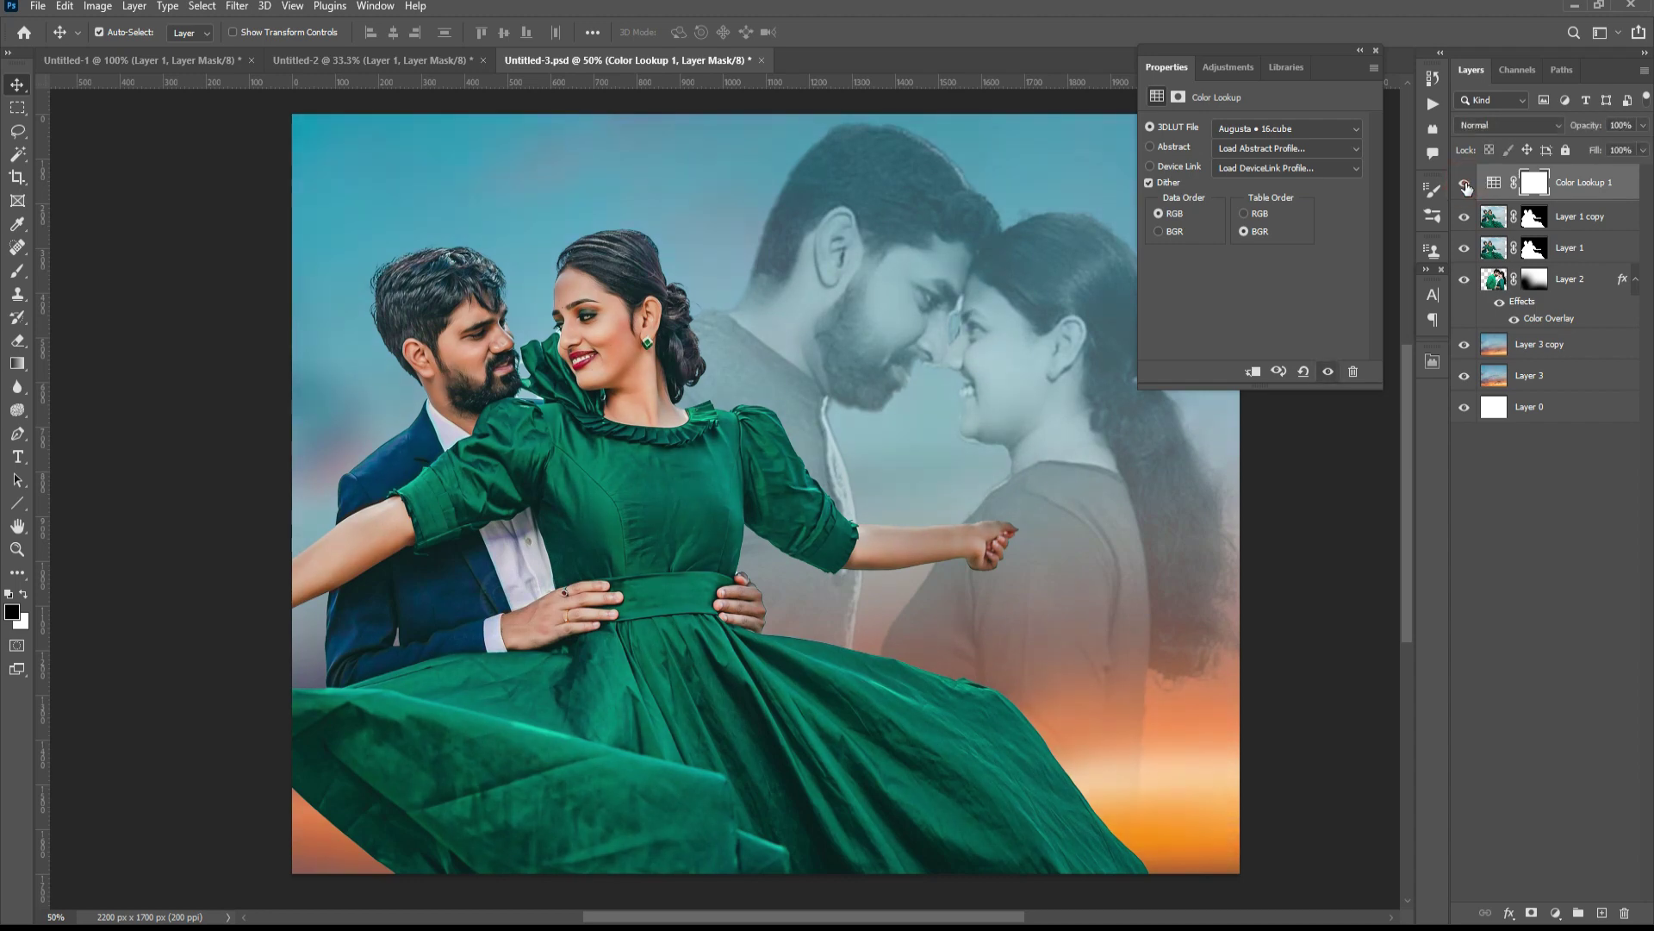
- Duplicate the grade as Color Lookup 2 and lower its opacity to 35%
key(ctrl+j)
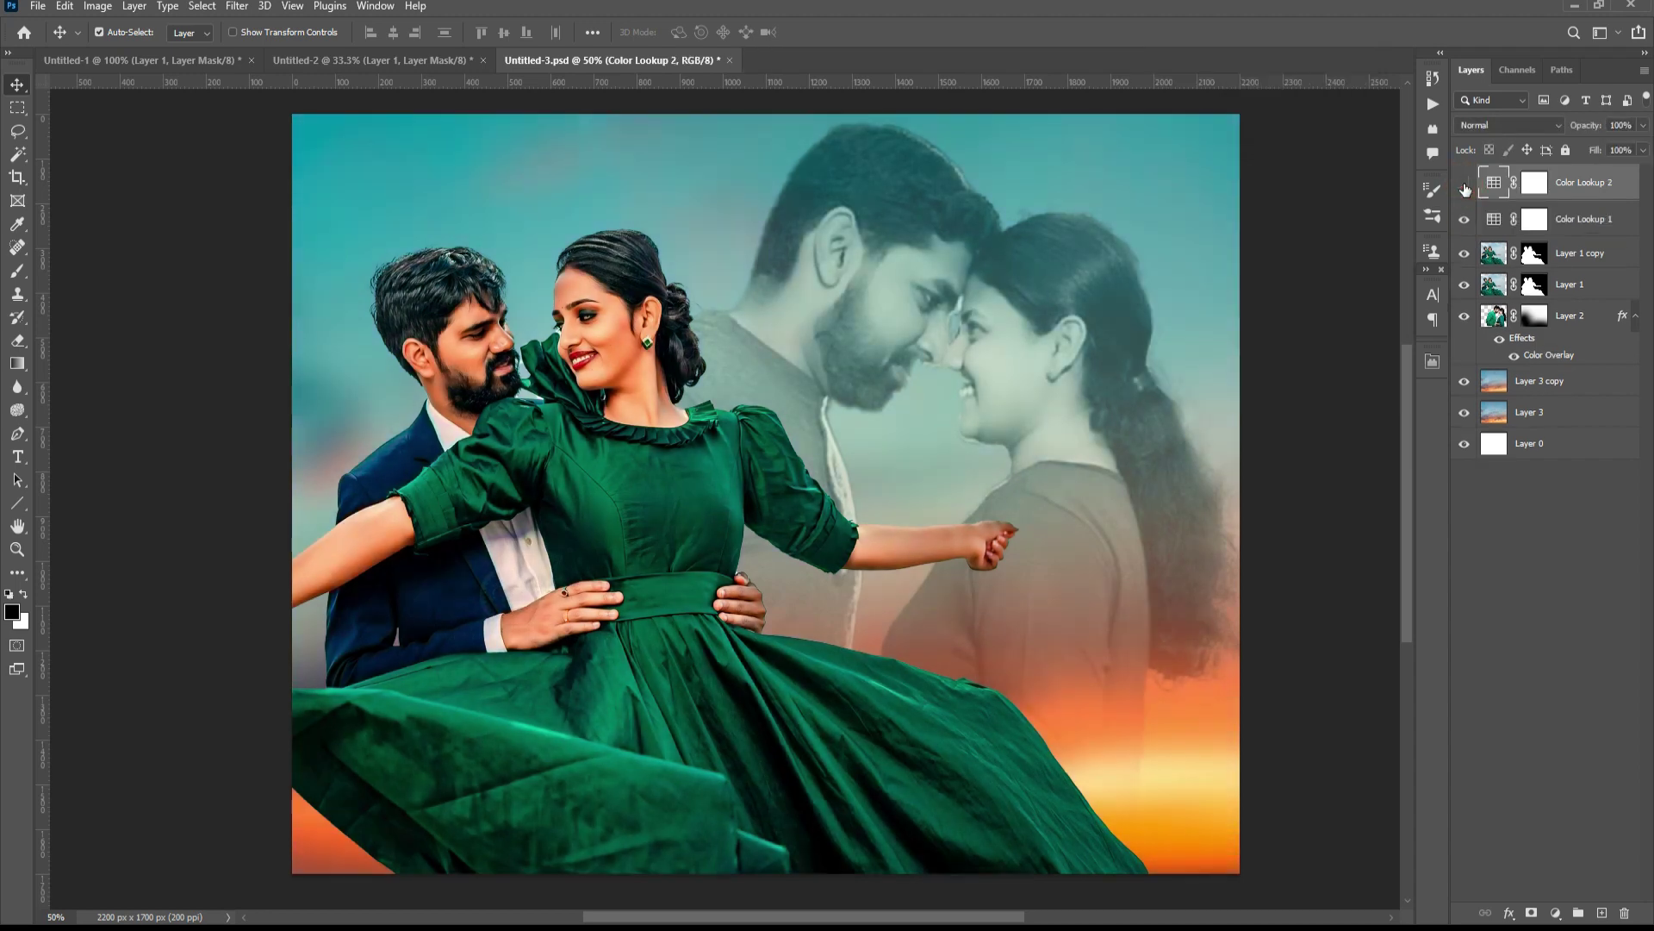
click(1466, 185)
click(1466, 184)
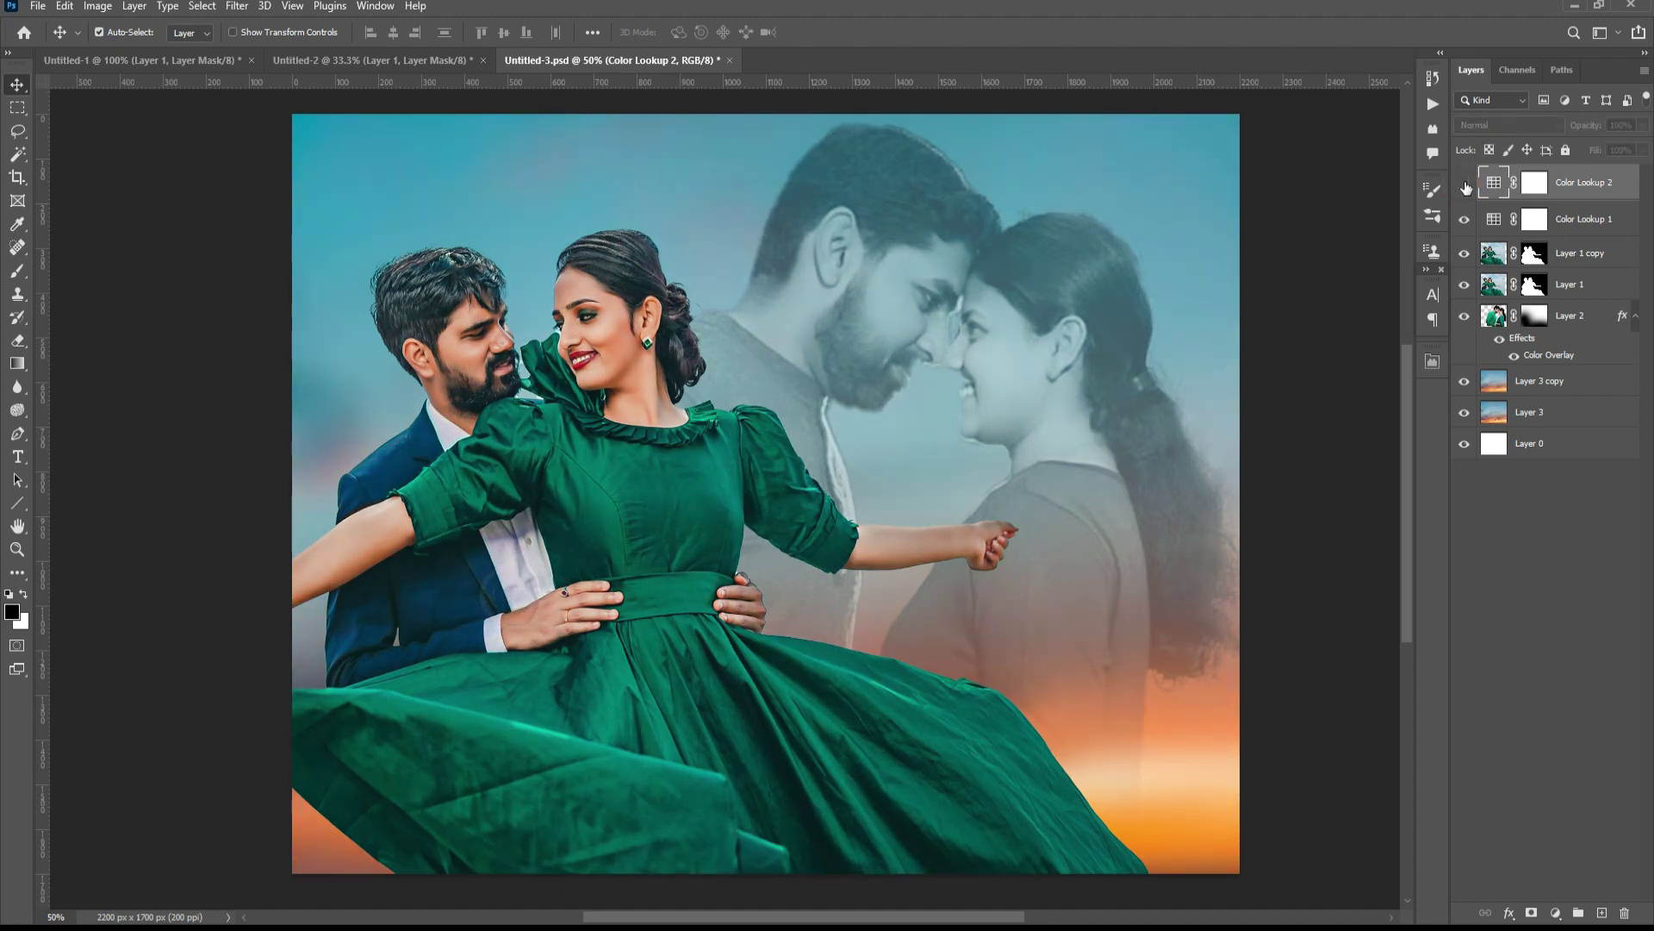
click(1465, 185)
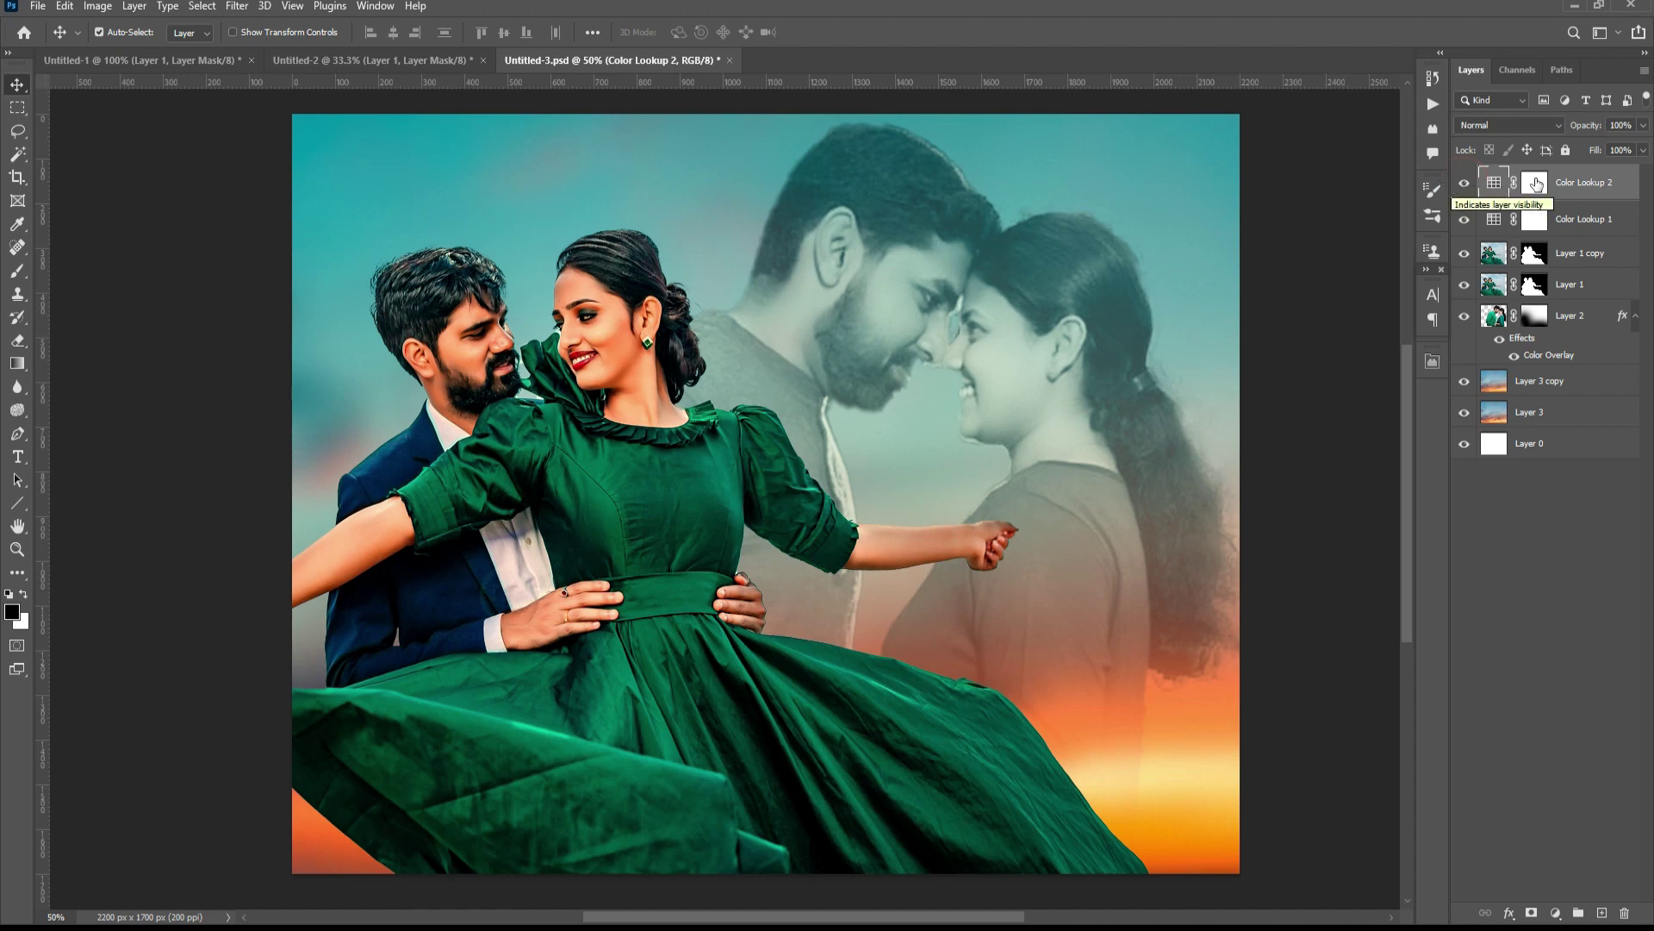
click(1643, 125)
drag(1631, 147, 1601, 146)
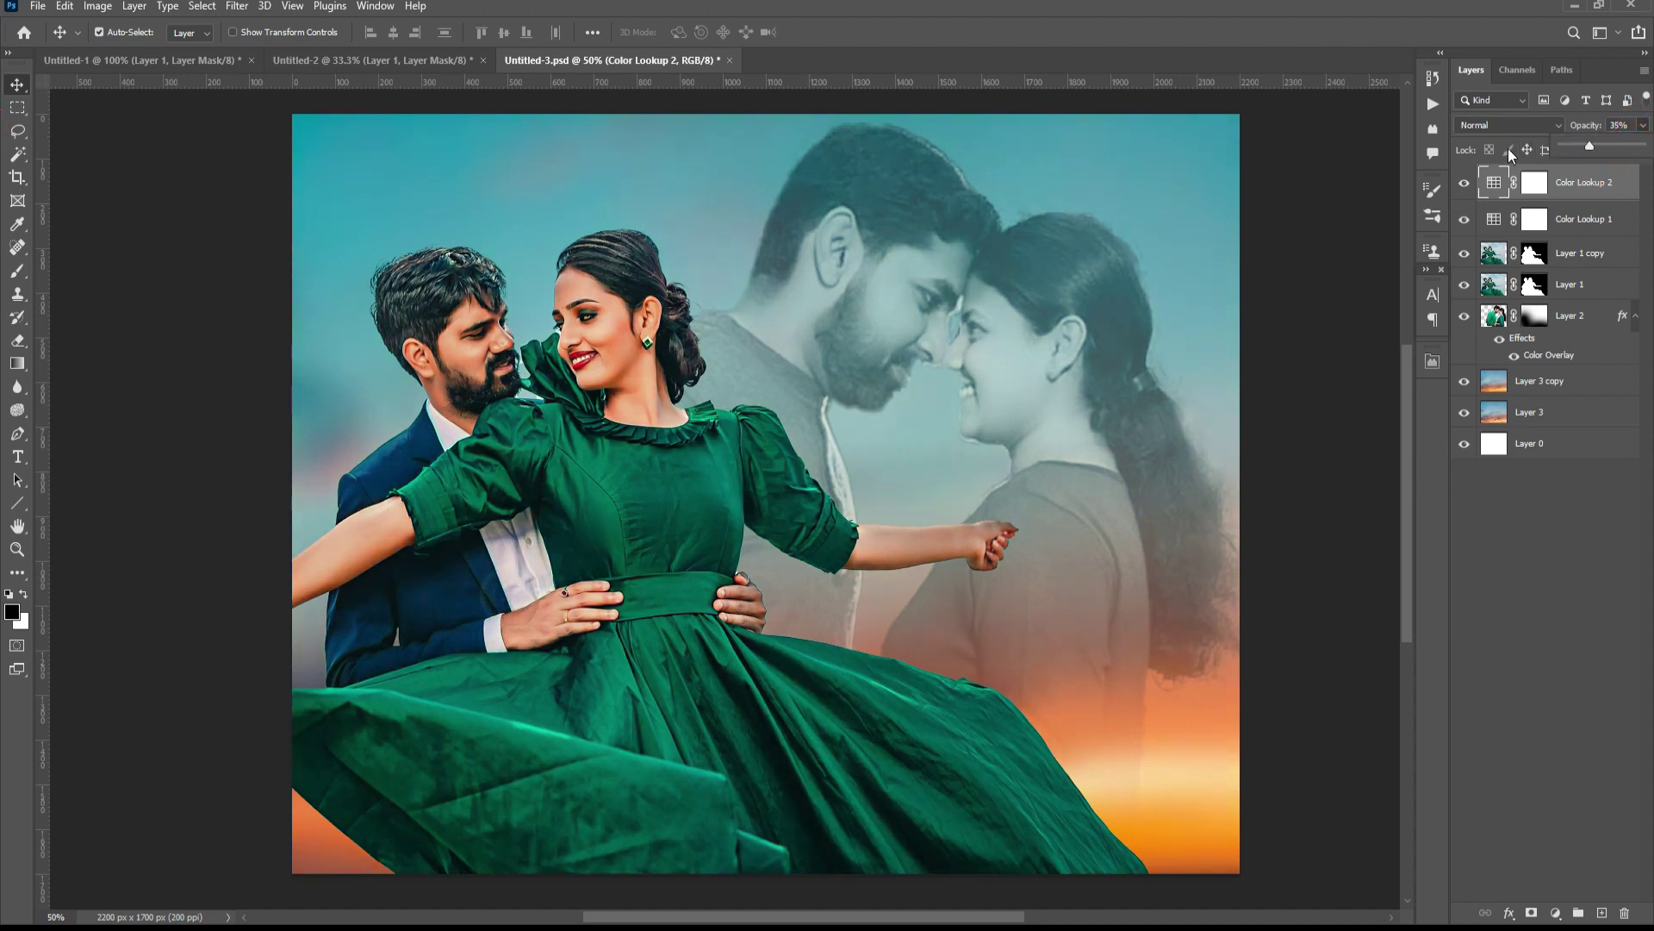
click(1466, 183)
click(1466, 183)
- Adjust the zoom to view the whole image and save Untitled-3.psd
key(ctrl+minus)
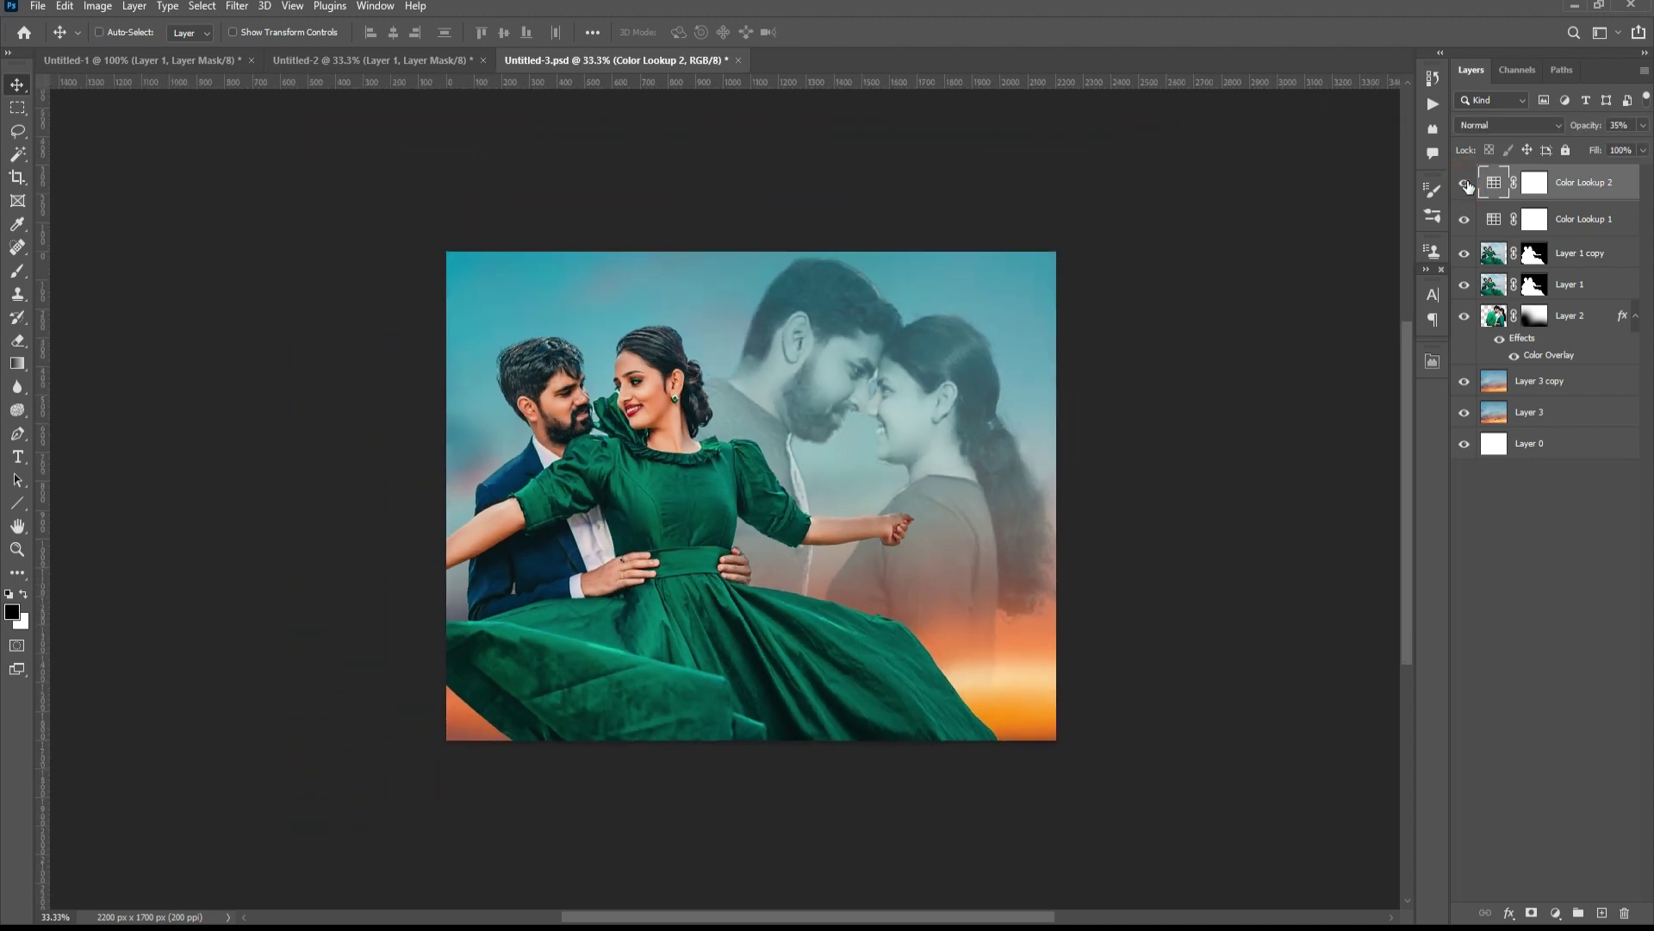
key(ctrl+minus)
key(ctrl+plus)
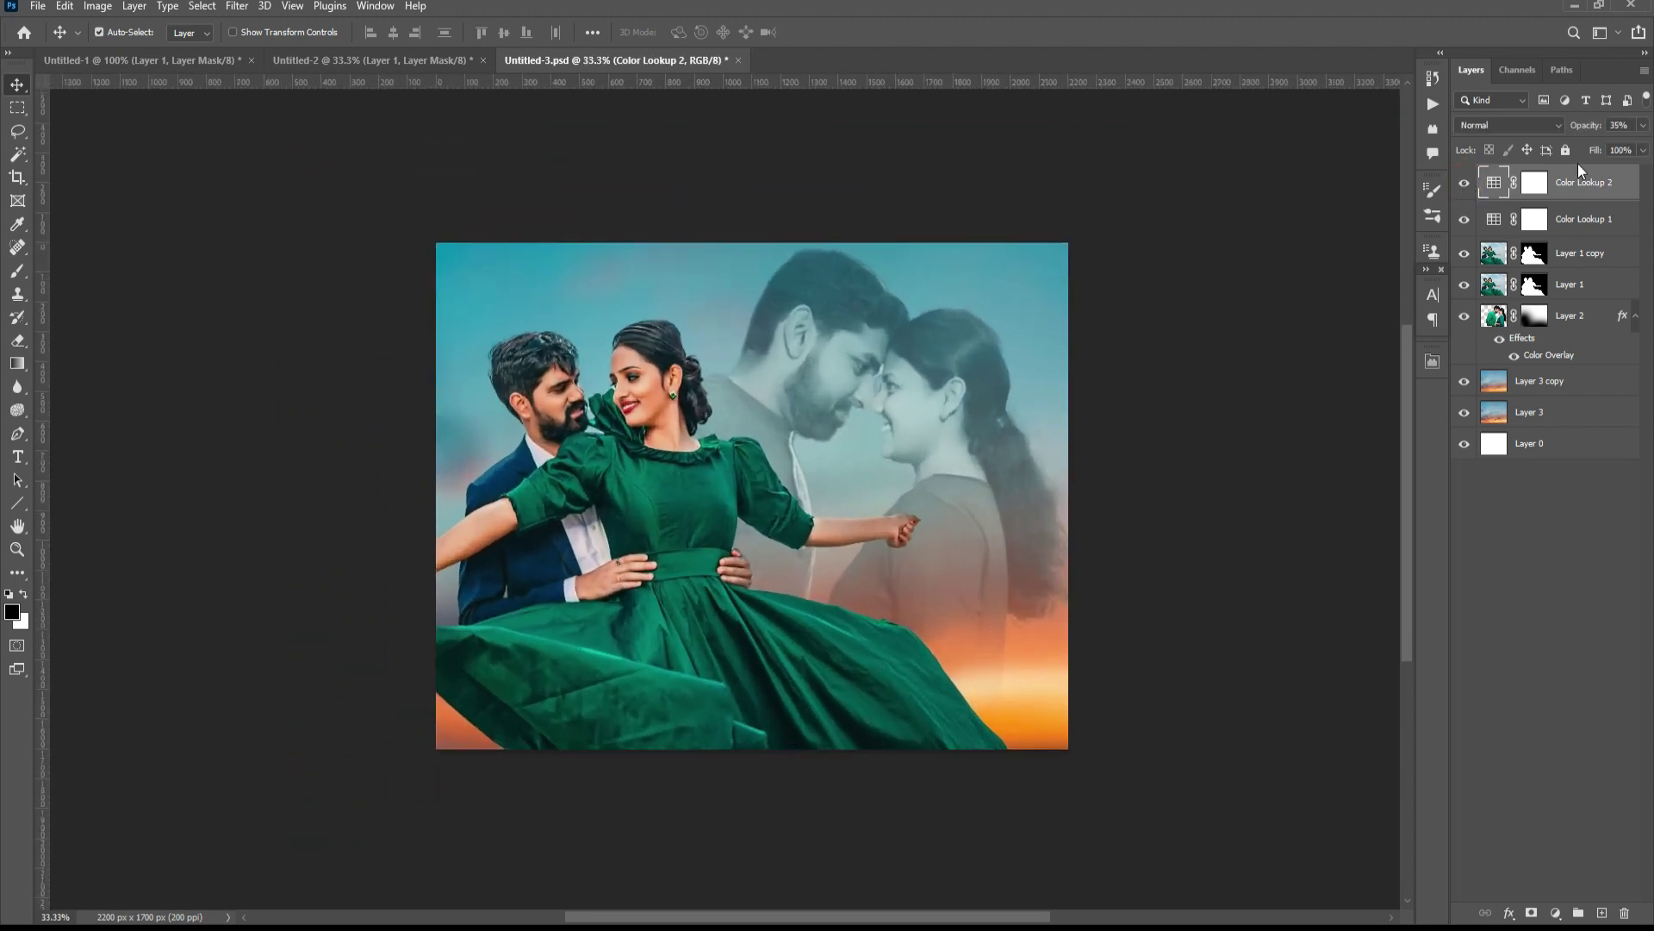
key(ctrl+s)
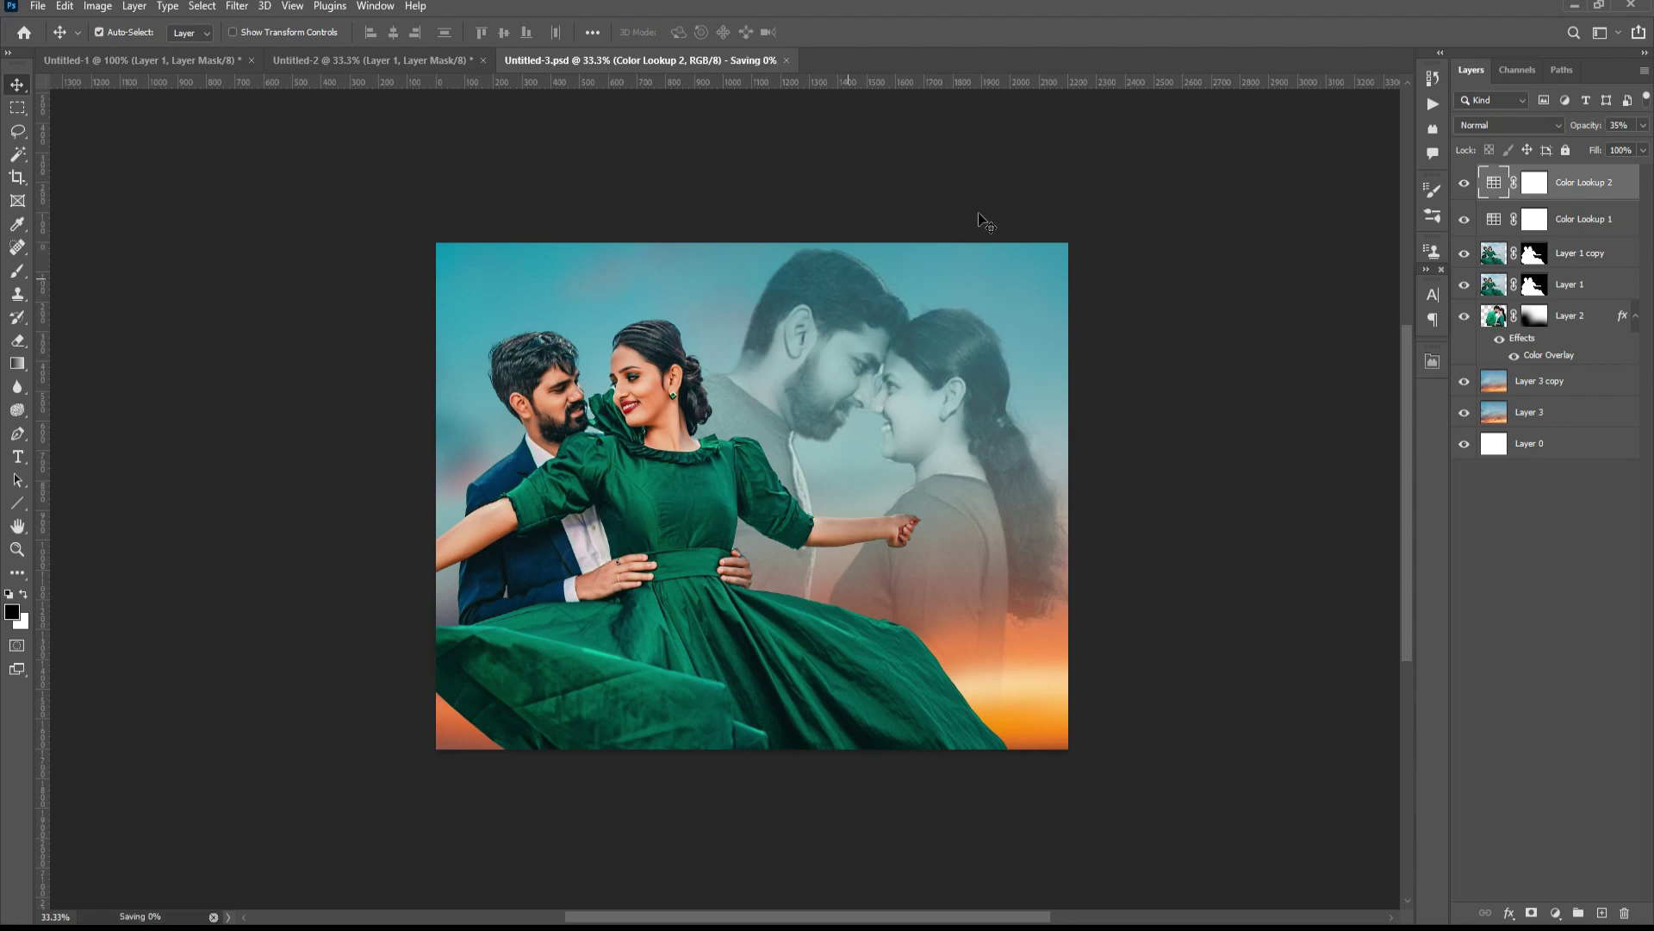
click(1585, 182)
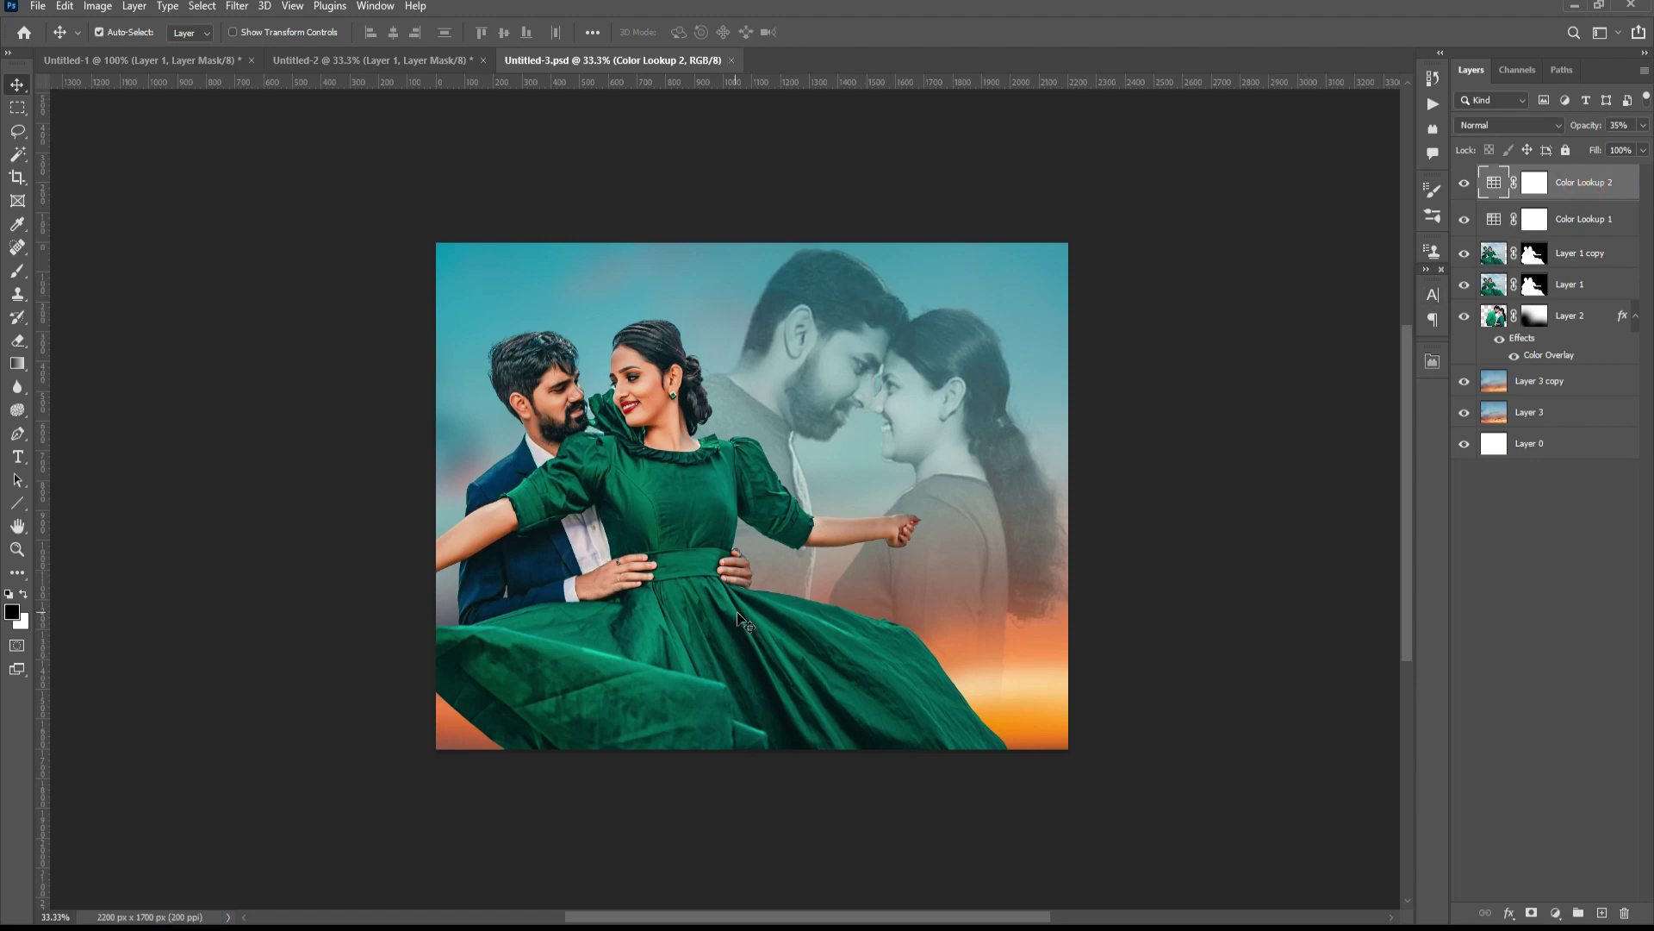
- Create Layer 4 and draw a black-to-transparent gradient over the bottom-right corner
click(1602, 914)
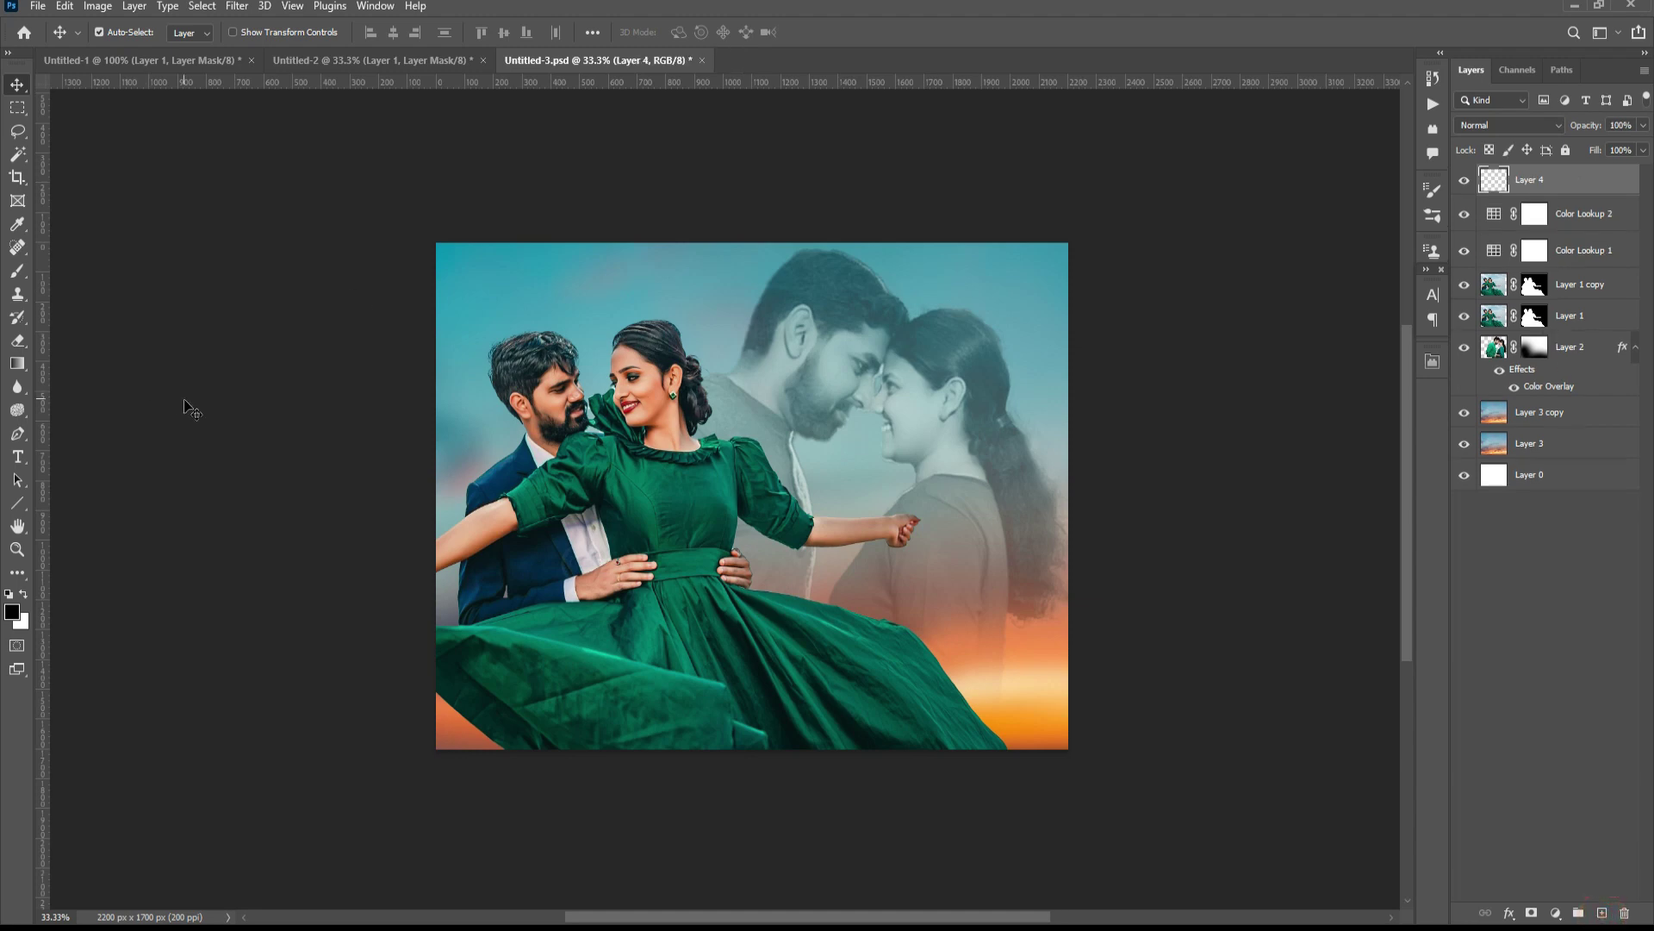
click(17, 363)
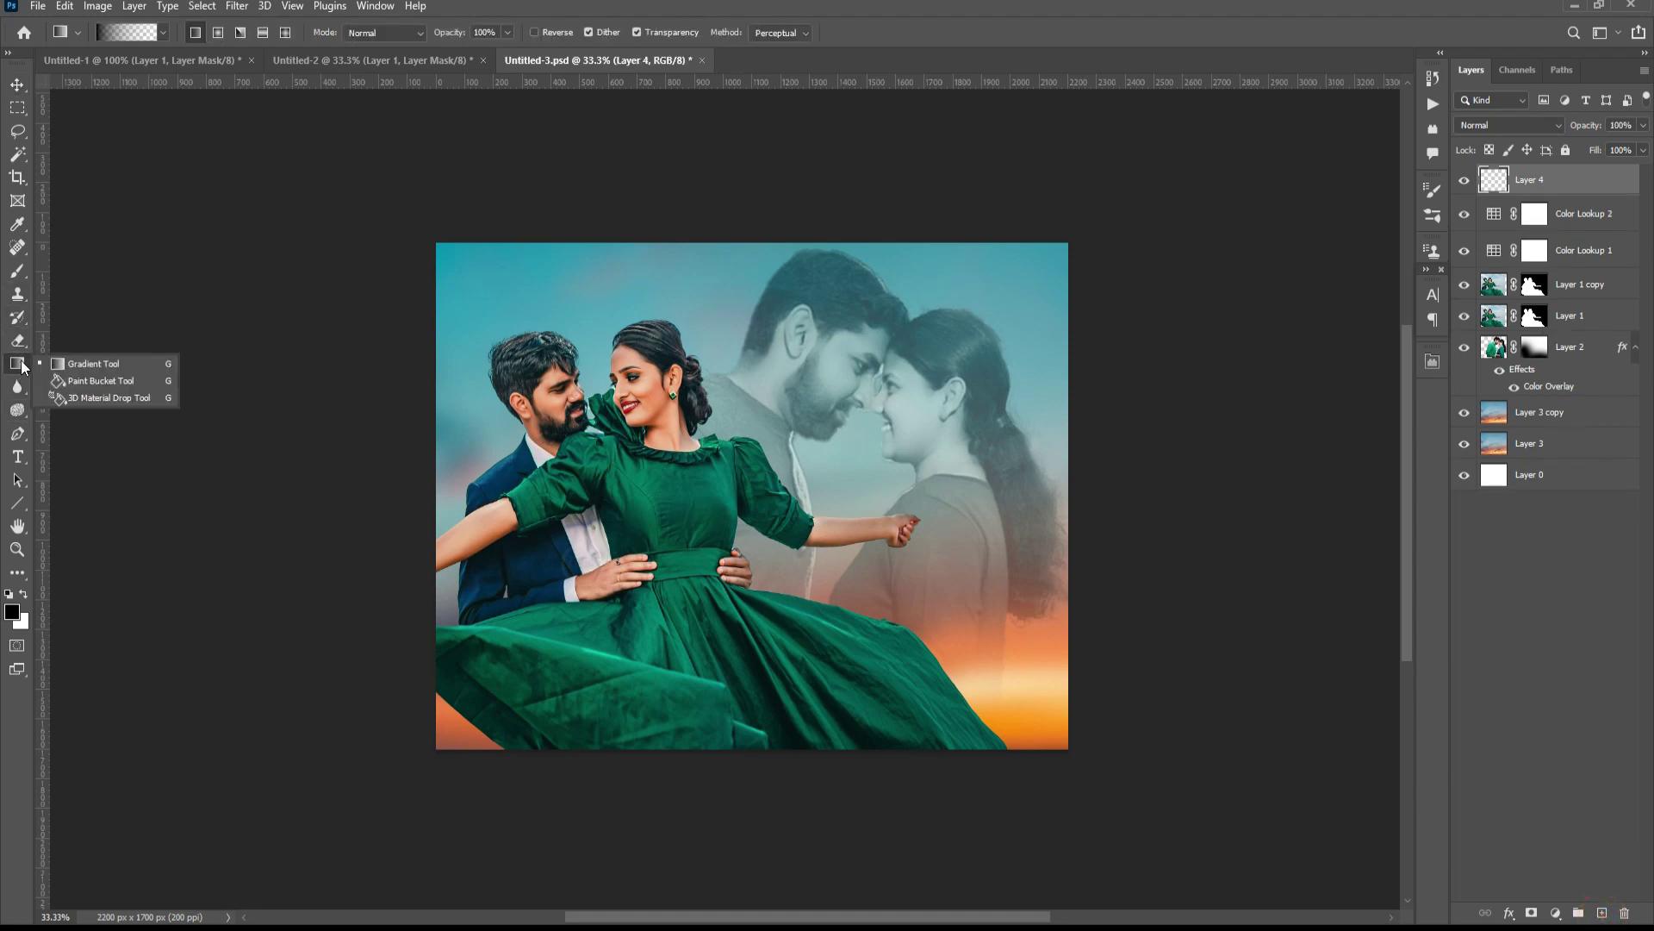
click(93, 365)
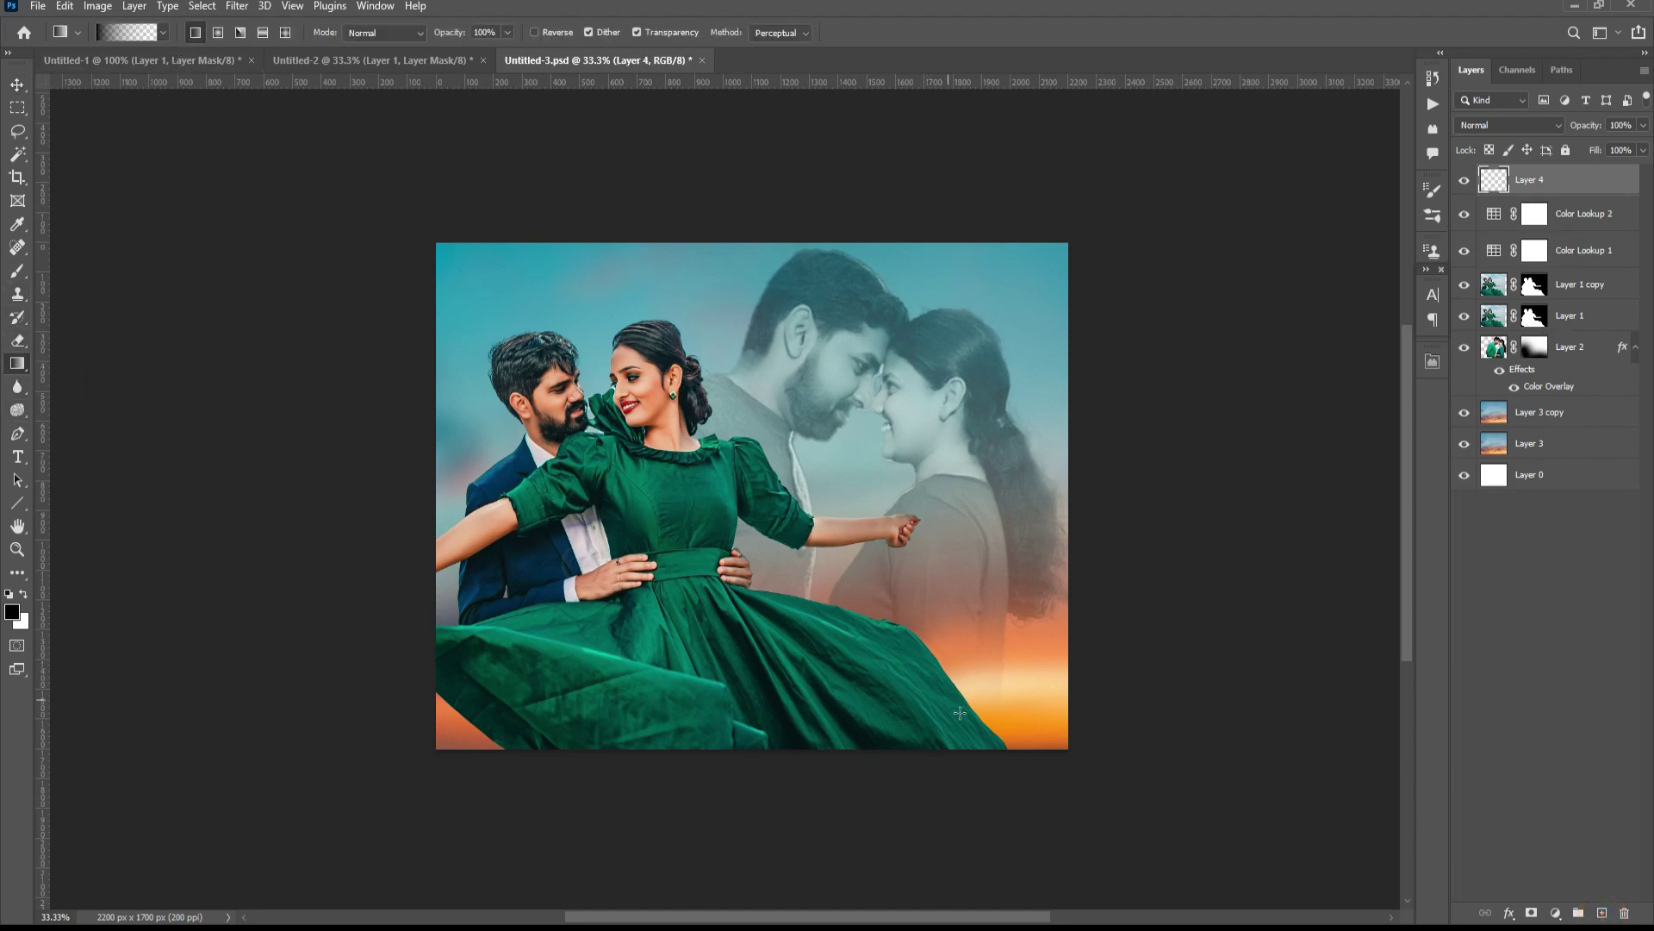
drag(961, 746, 918, 639)
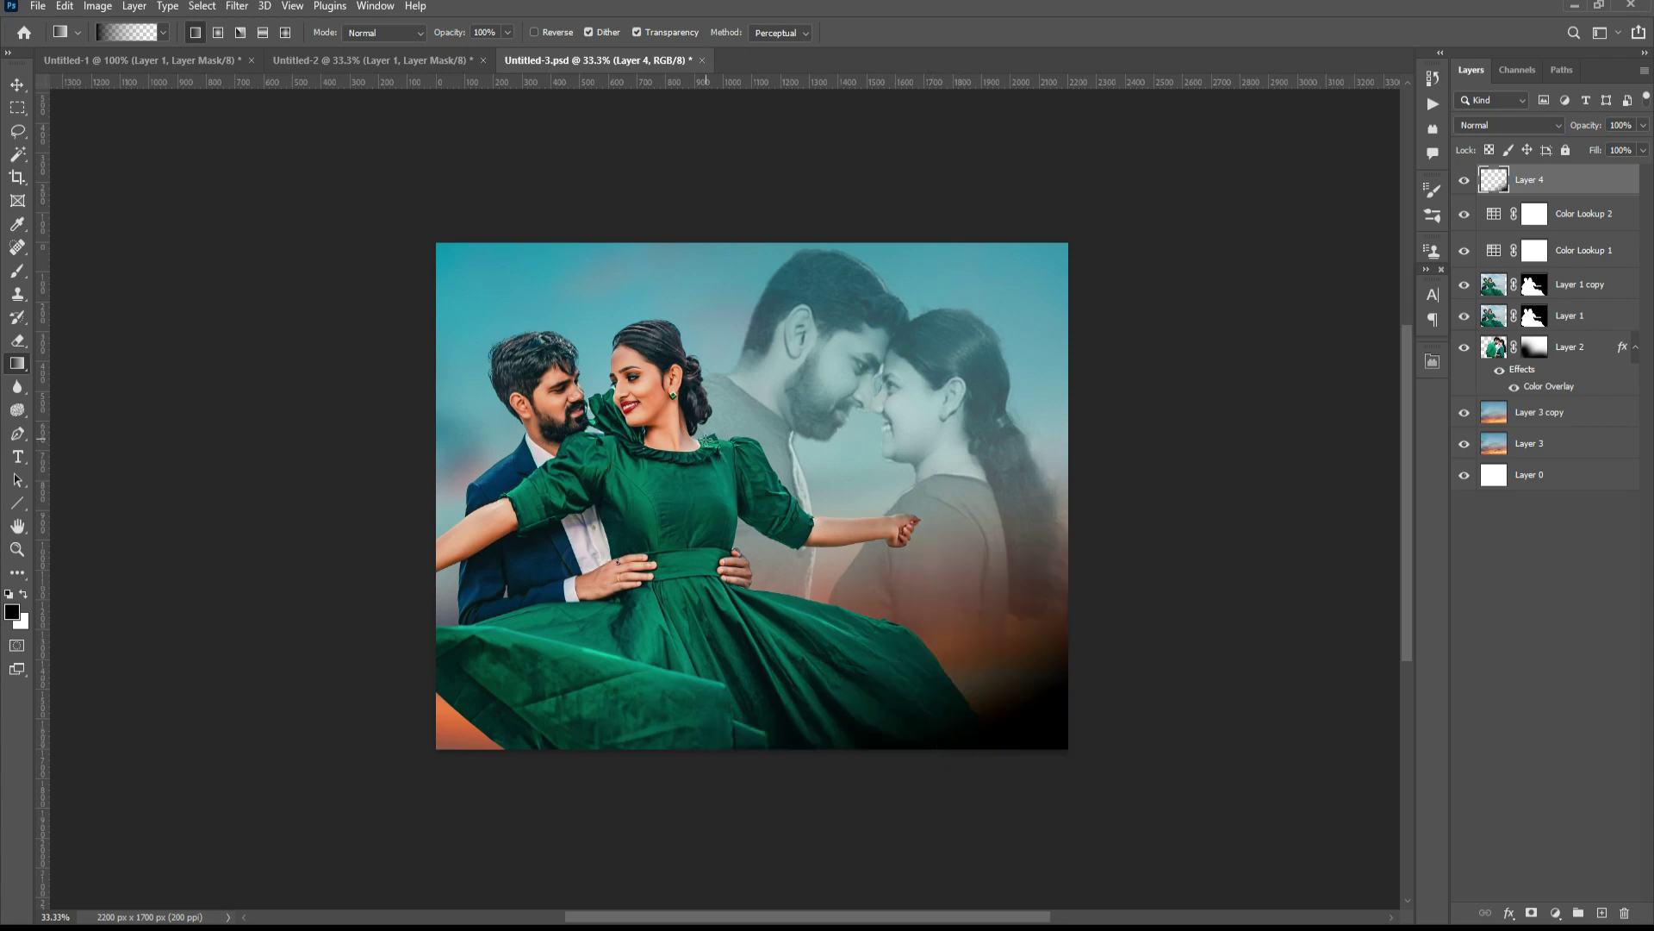
- Stretch the dark fade leftward across the full bottom width with Free Transform
key(ctrl+t)
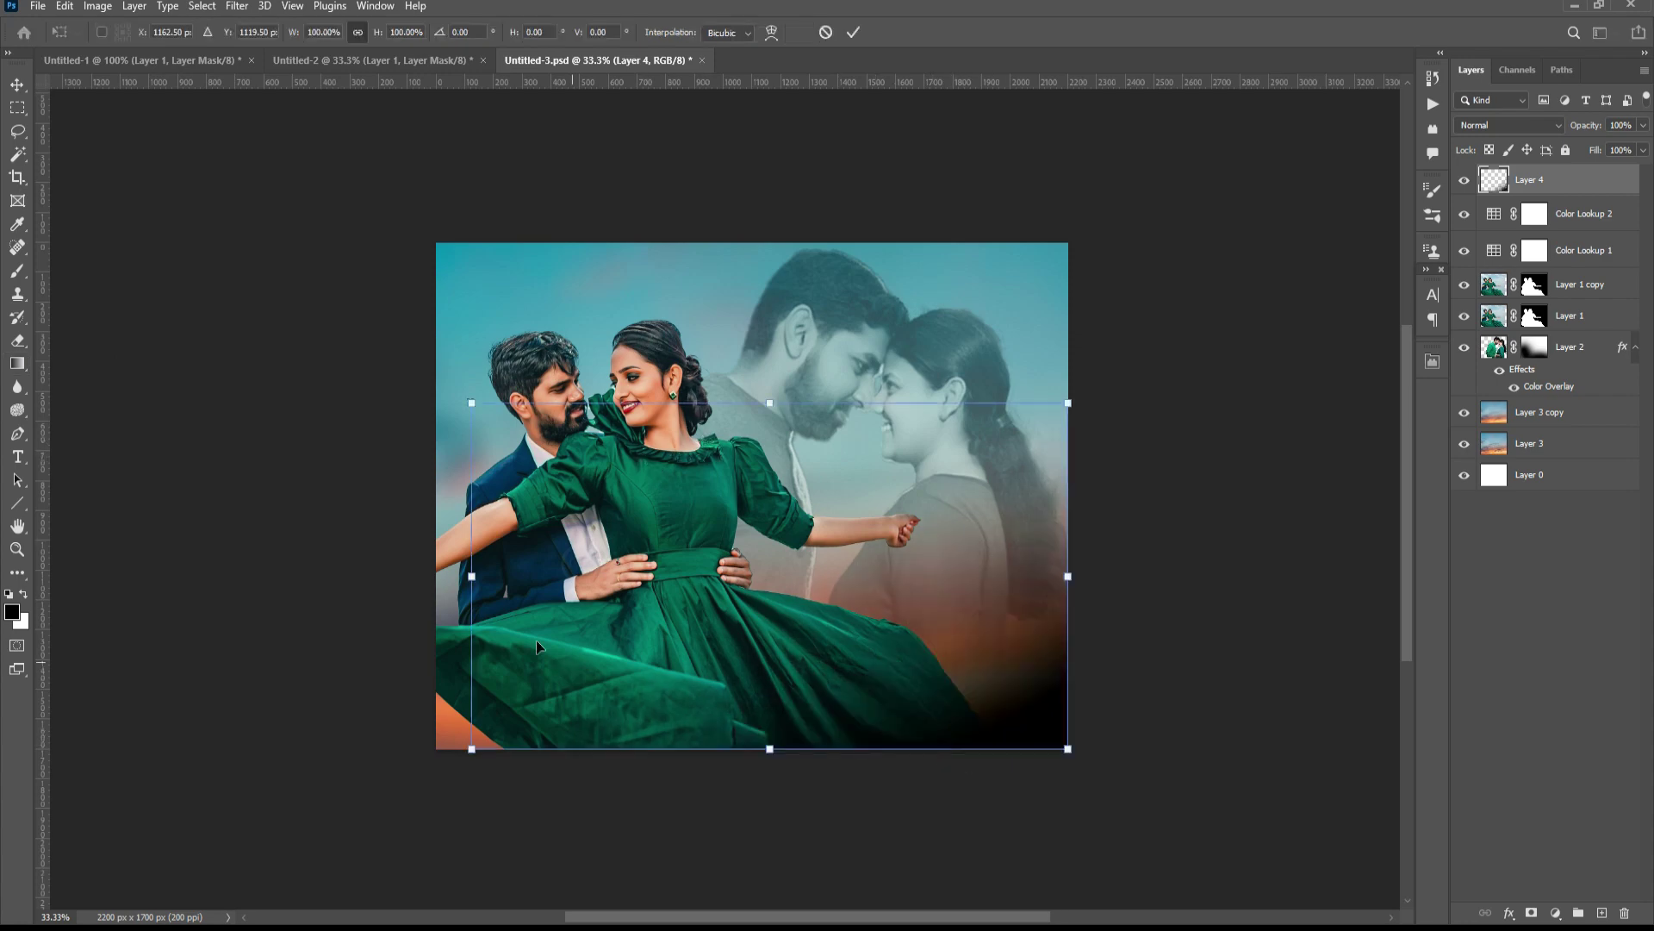
drag(470, 576, 55, 576)
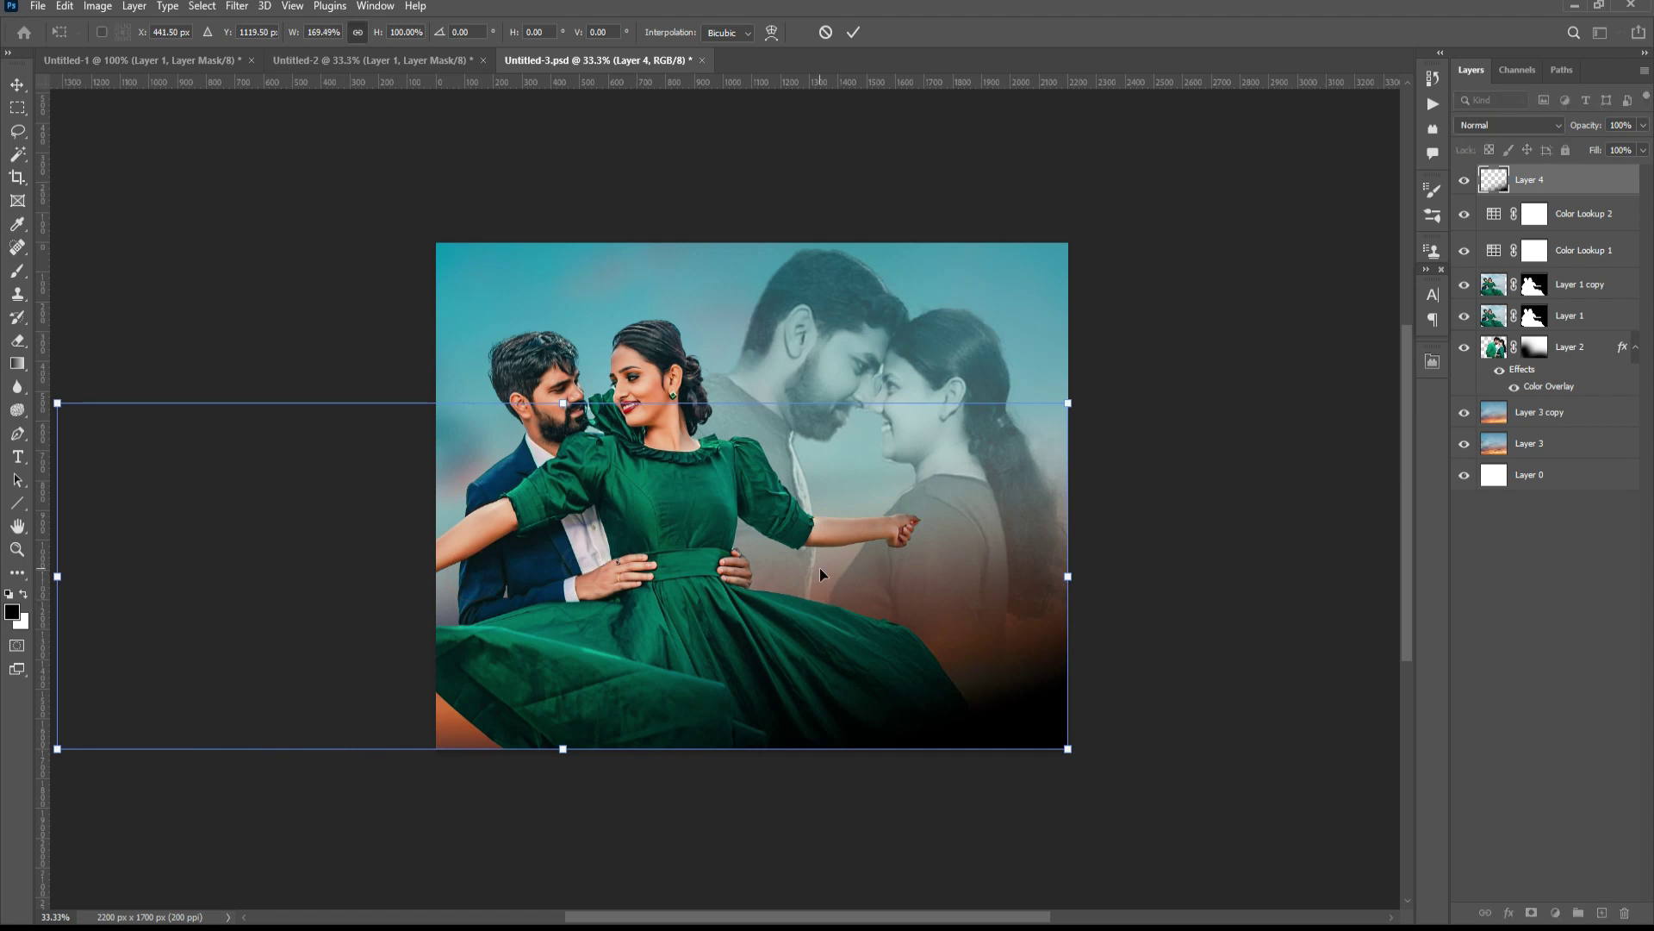
key(Return)
click(1509, 913)
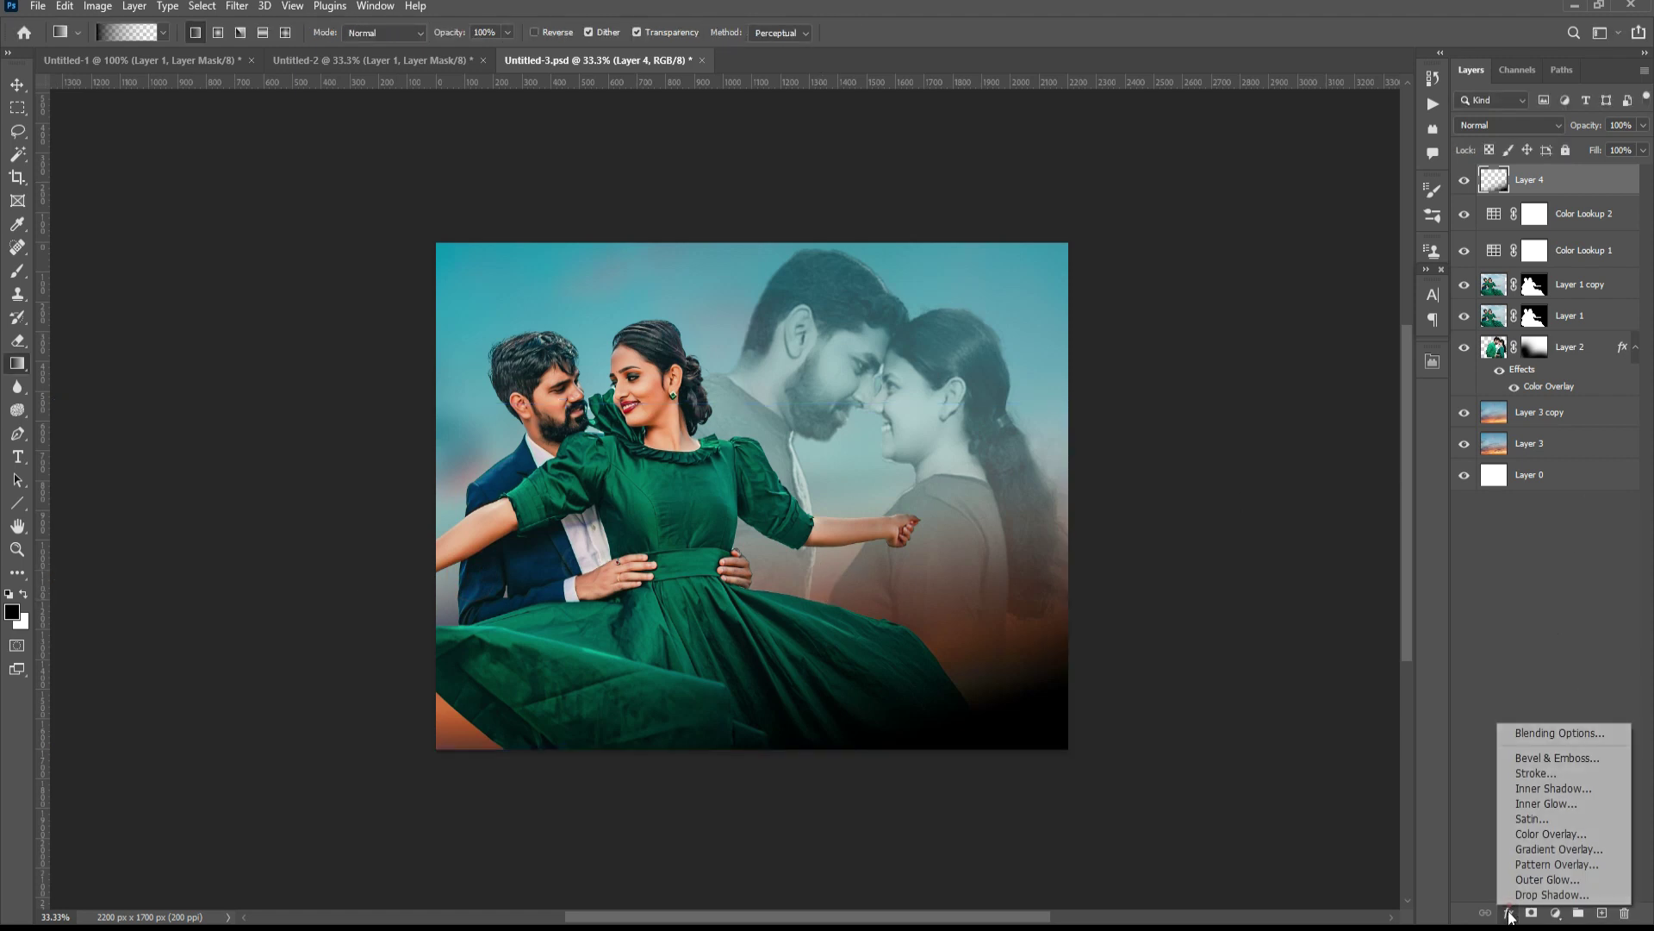
- Give Layer 4 a Normal-mode Color Overlay sampled from the dress green, 006157
click(1545, 830)
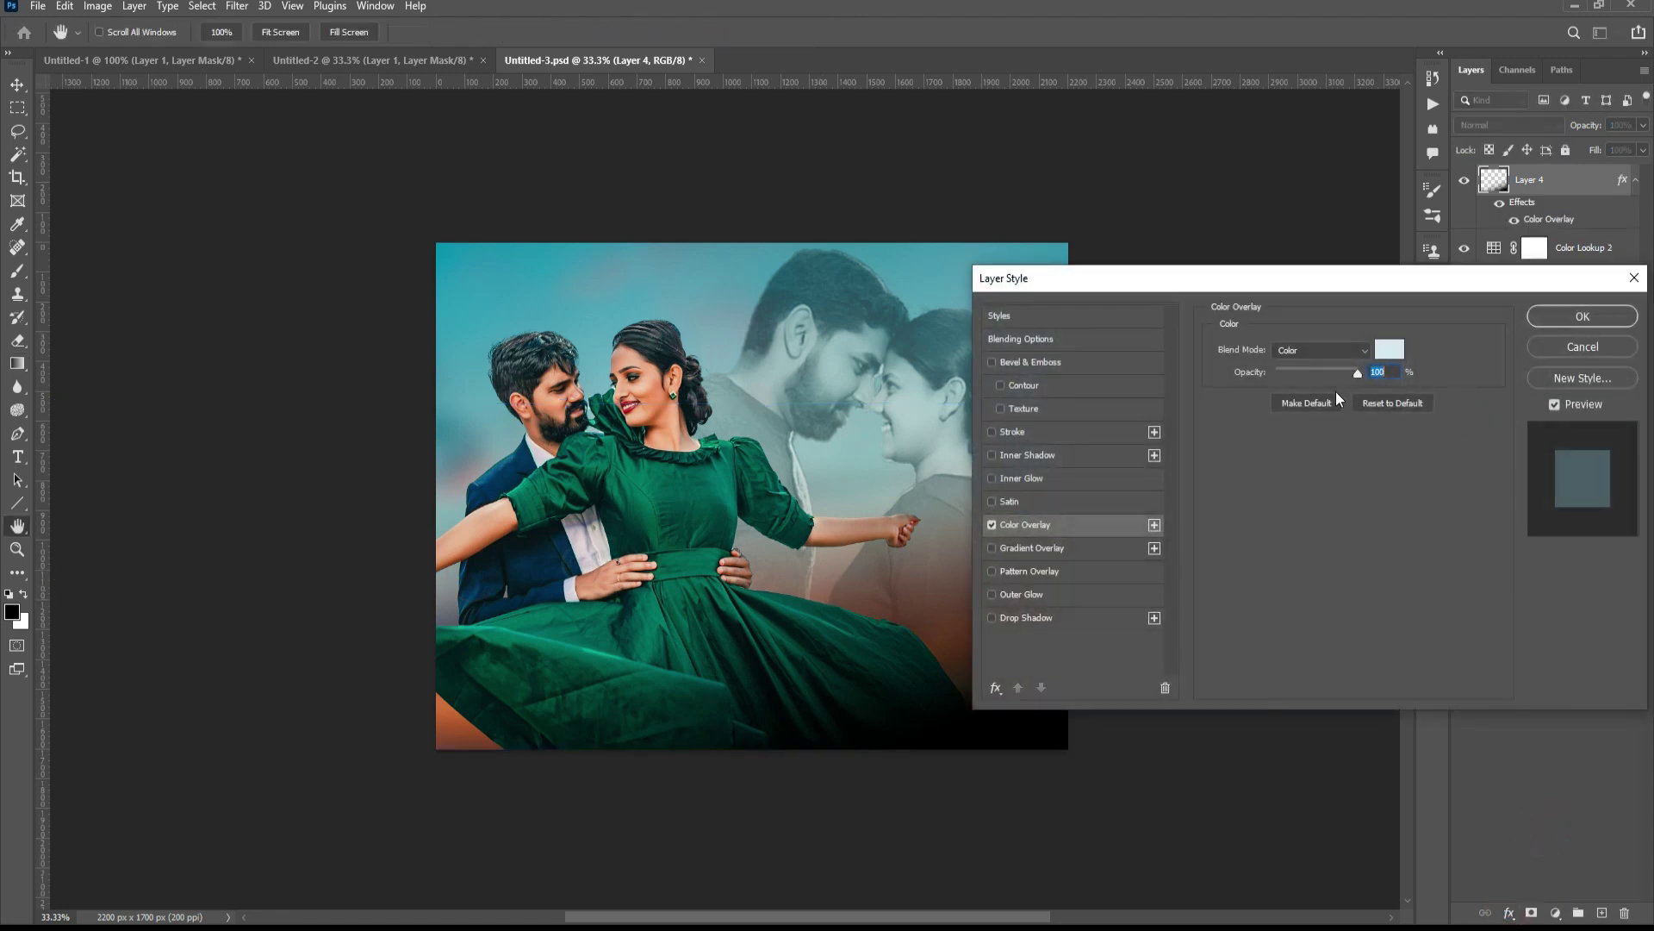
click(1320, 350)
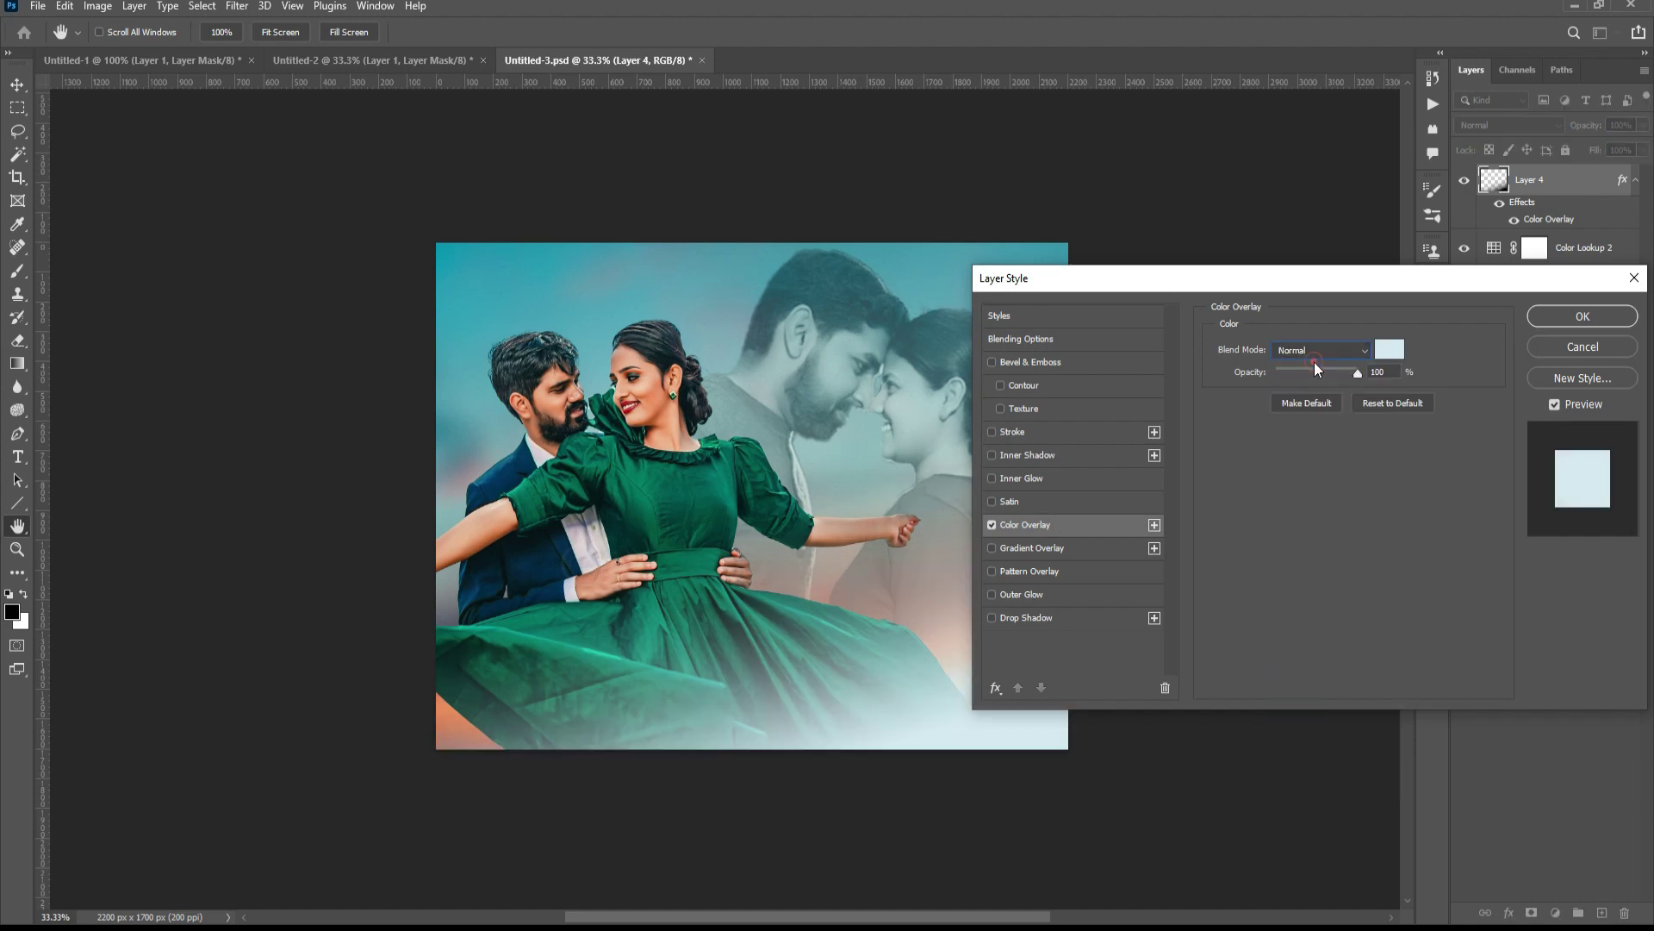
click(1389, 349)
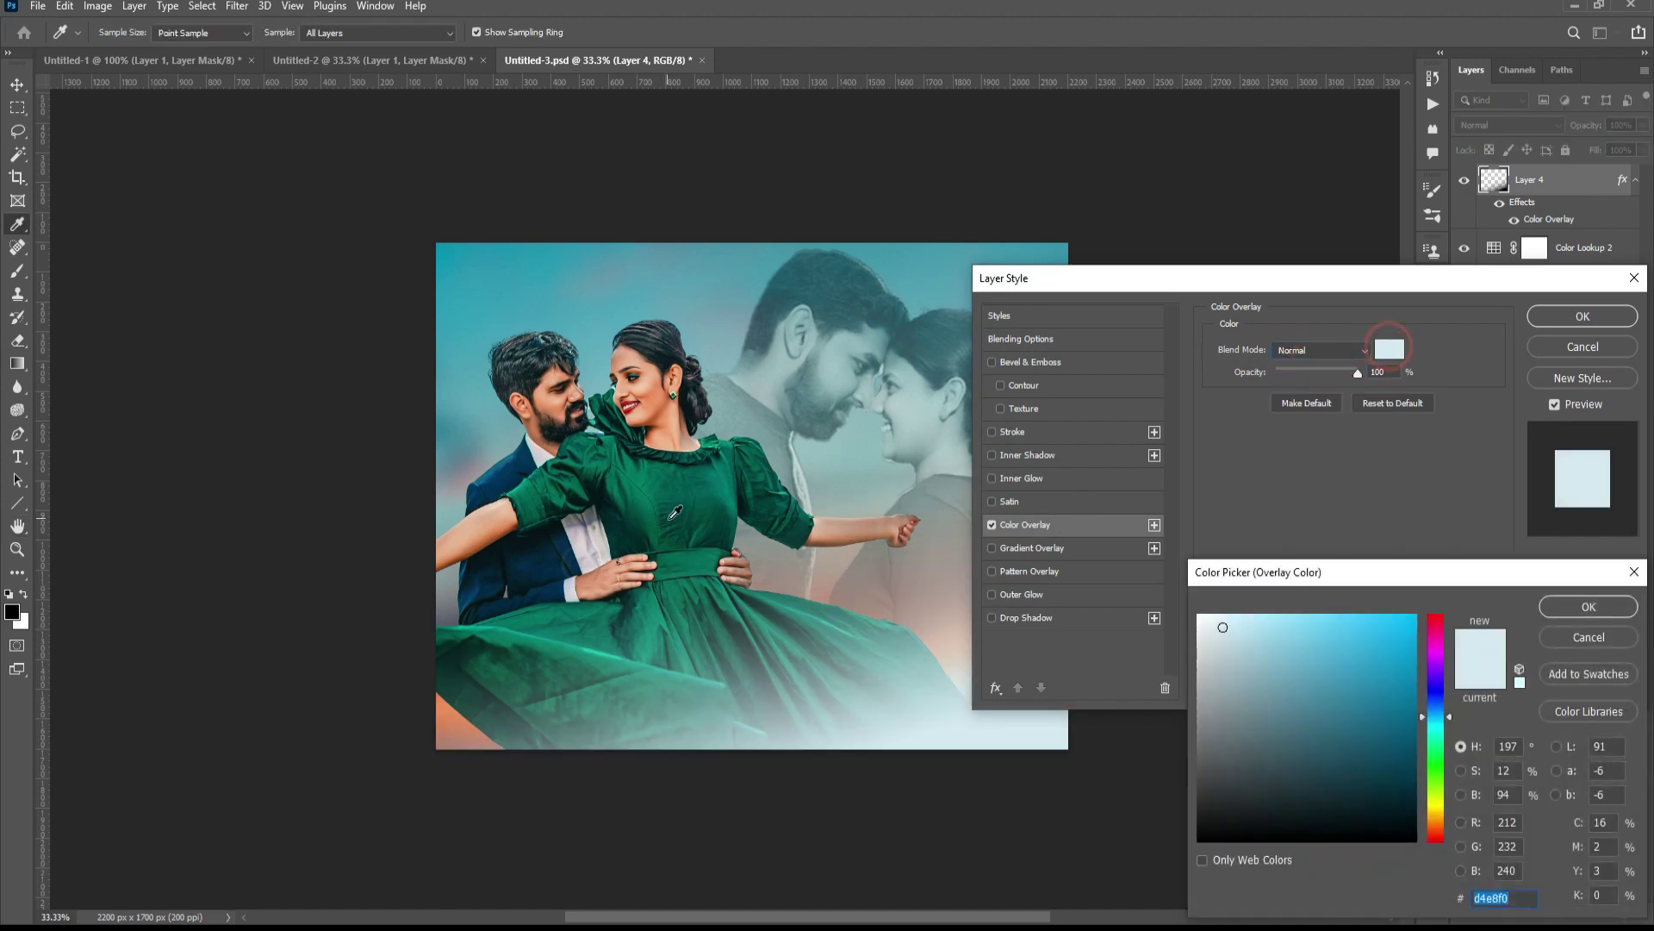
click(666, 483)
key(Return)
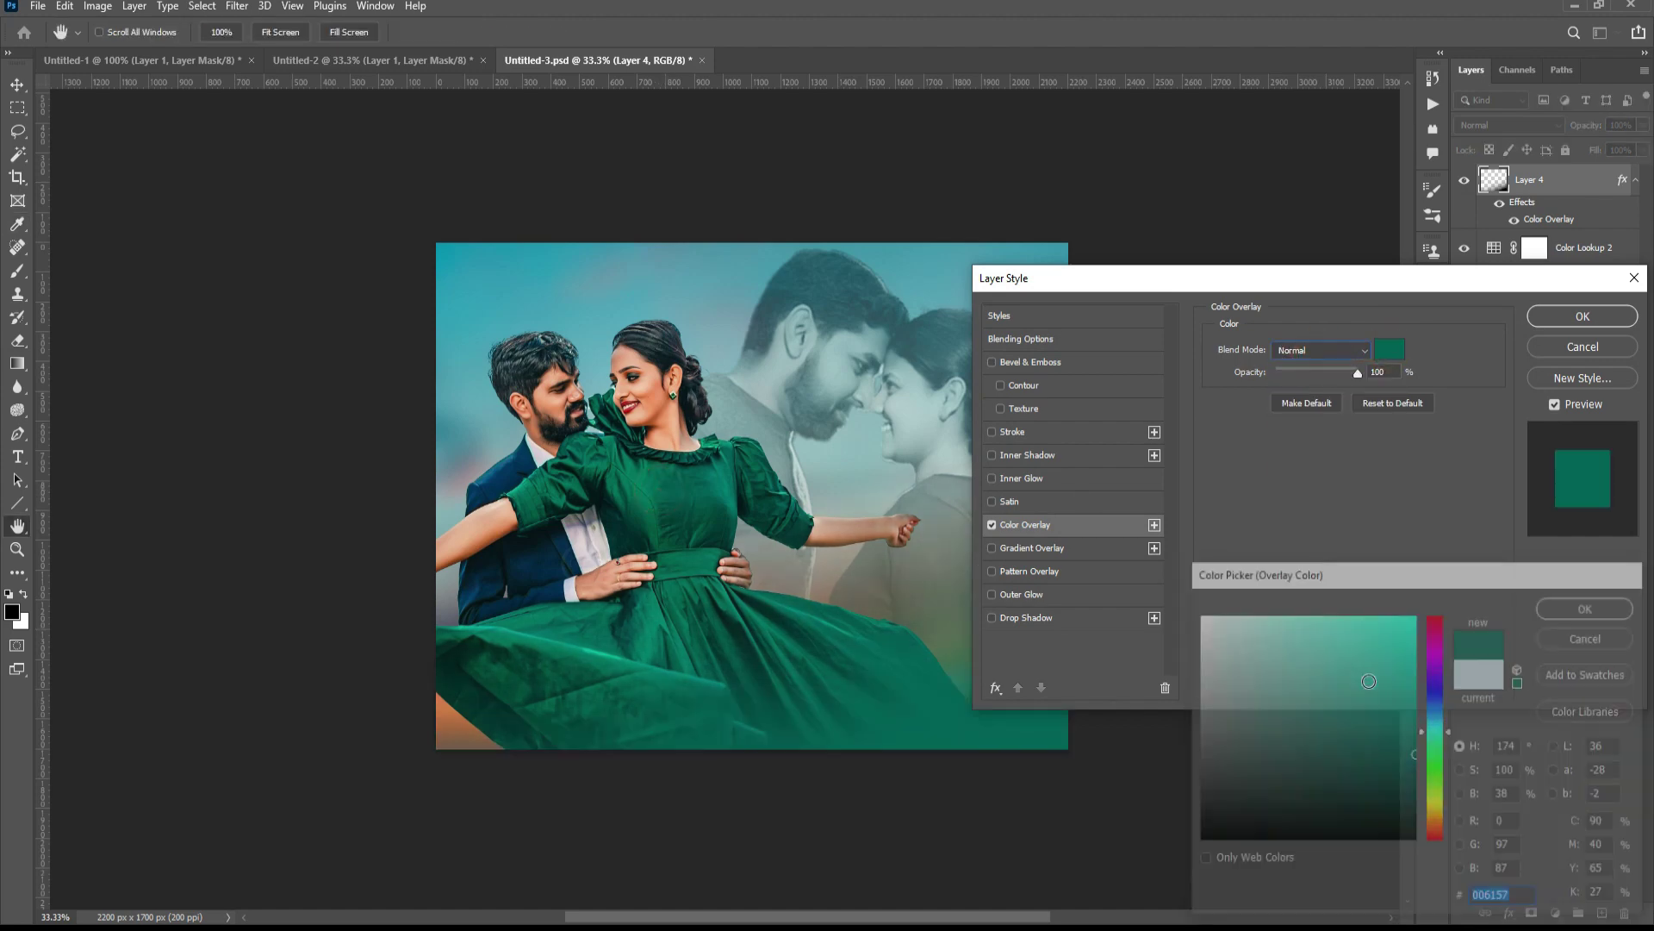
key(Return)
- Scale the green fade layer up slightly with Free Transform
key(g)
key(ctrl+minus)
key(ctrl+t)
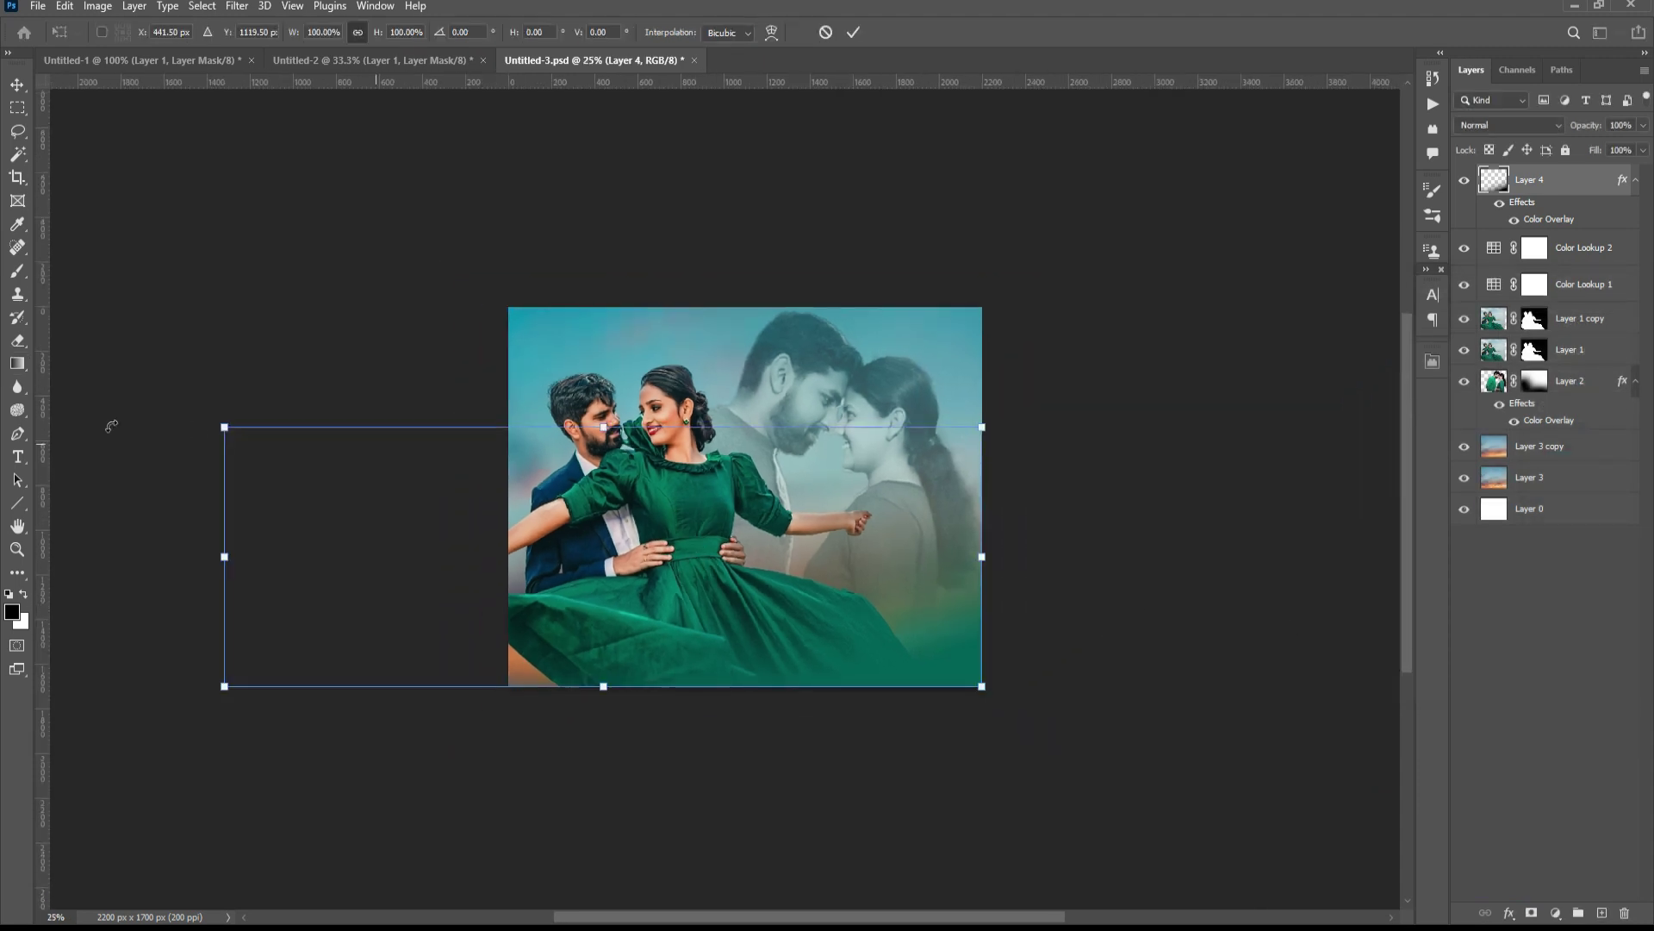
drag(218, 426, 158, 404)
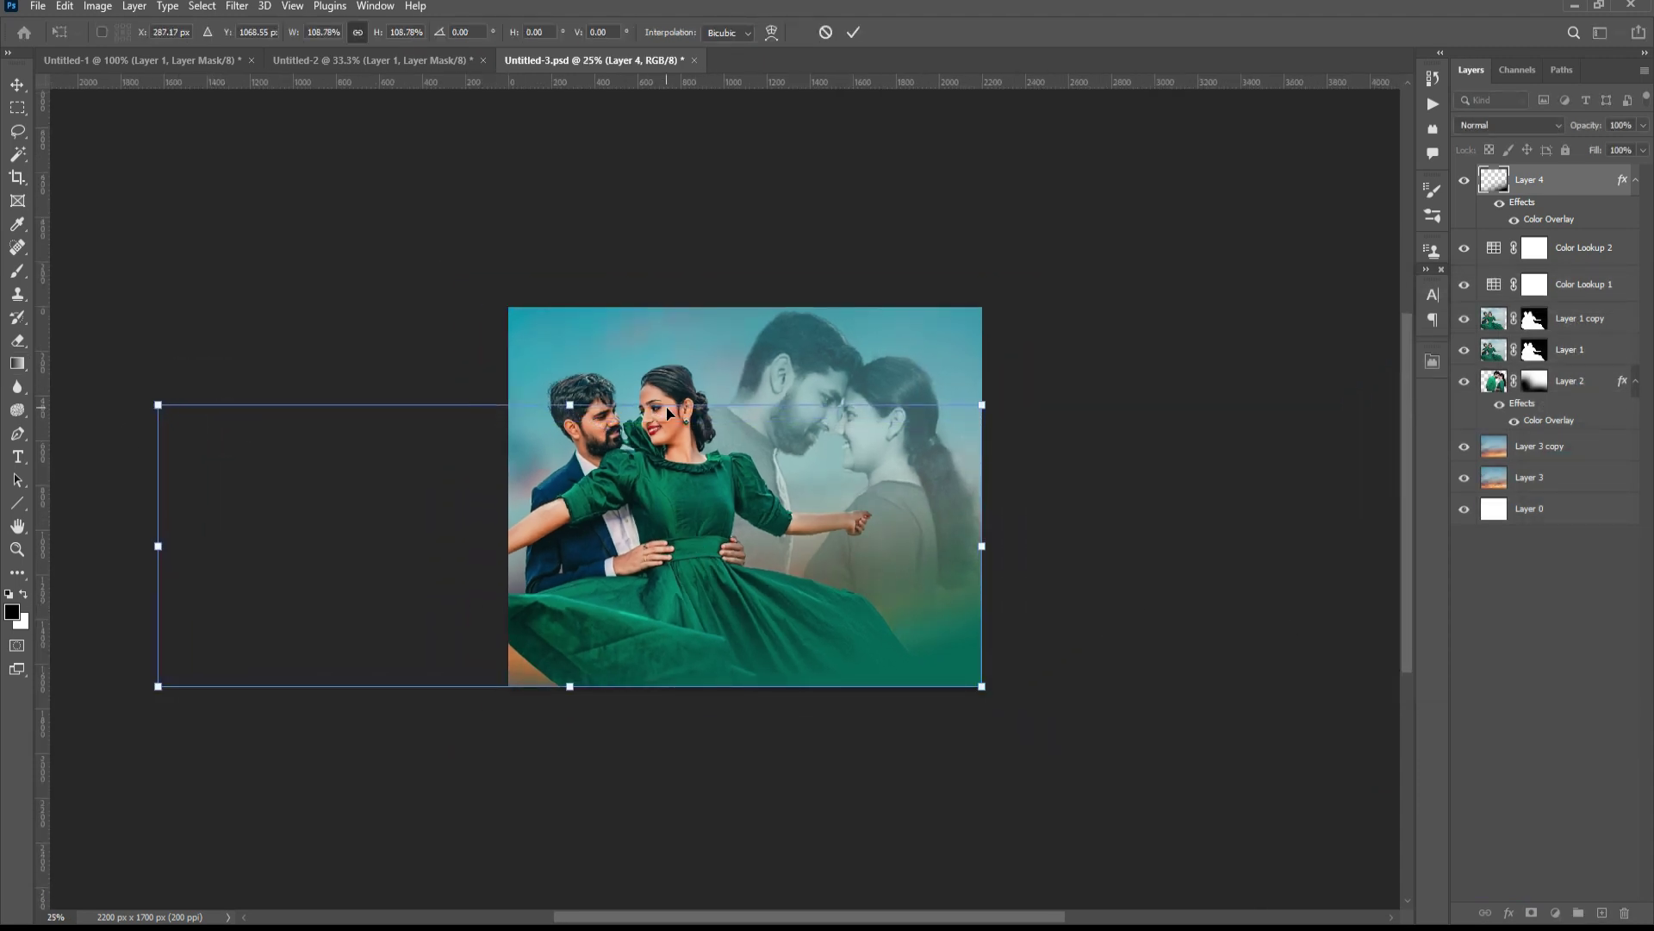
key(Return)
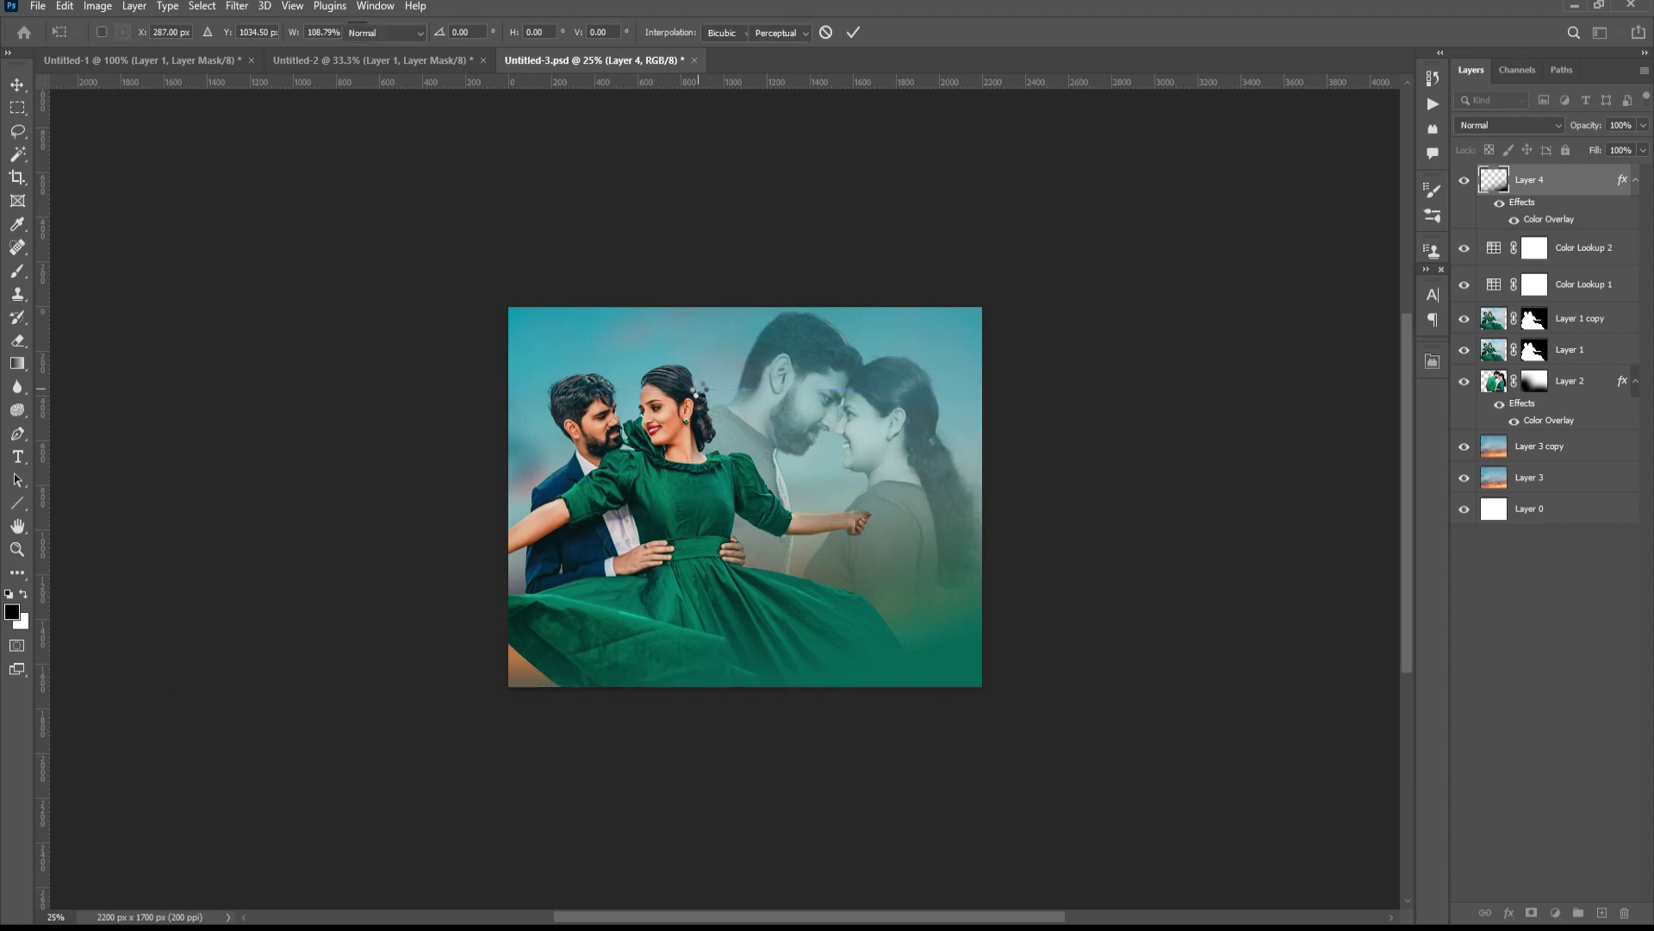
key(ctrl+plus)
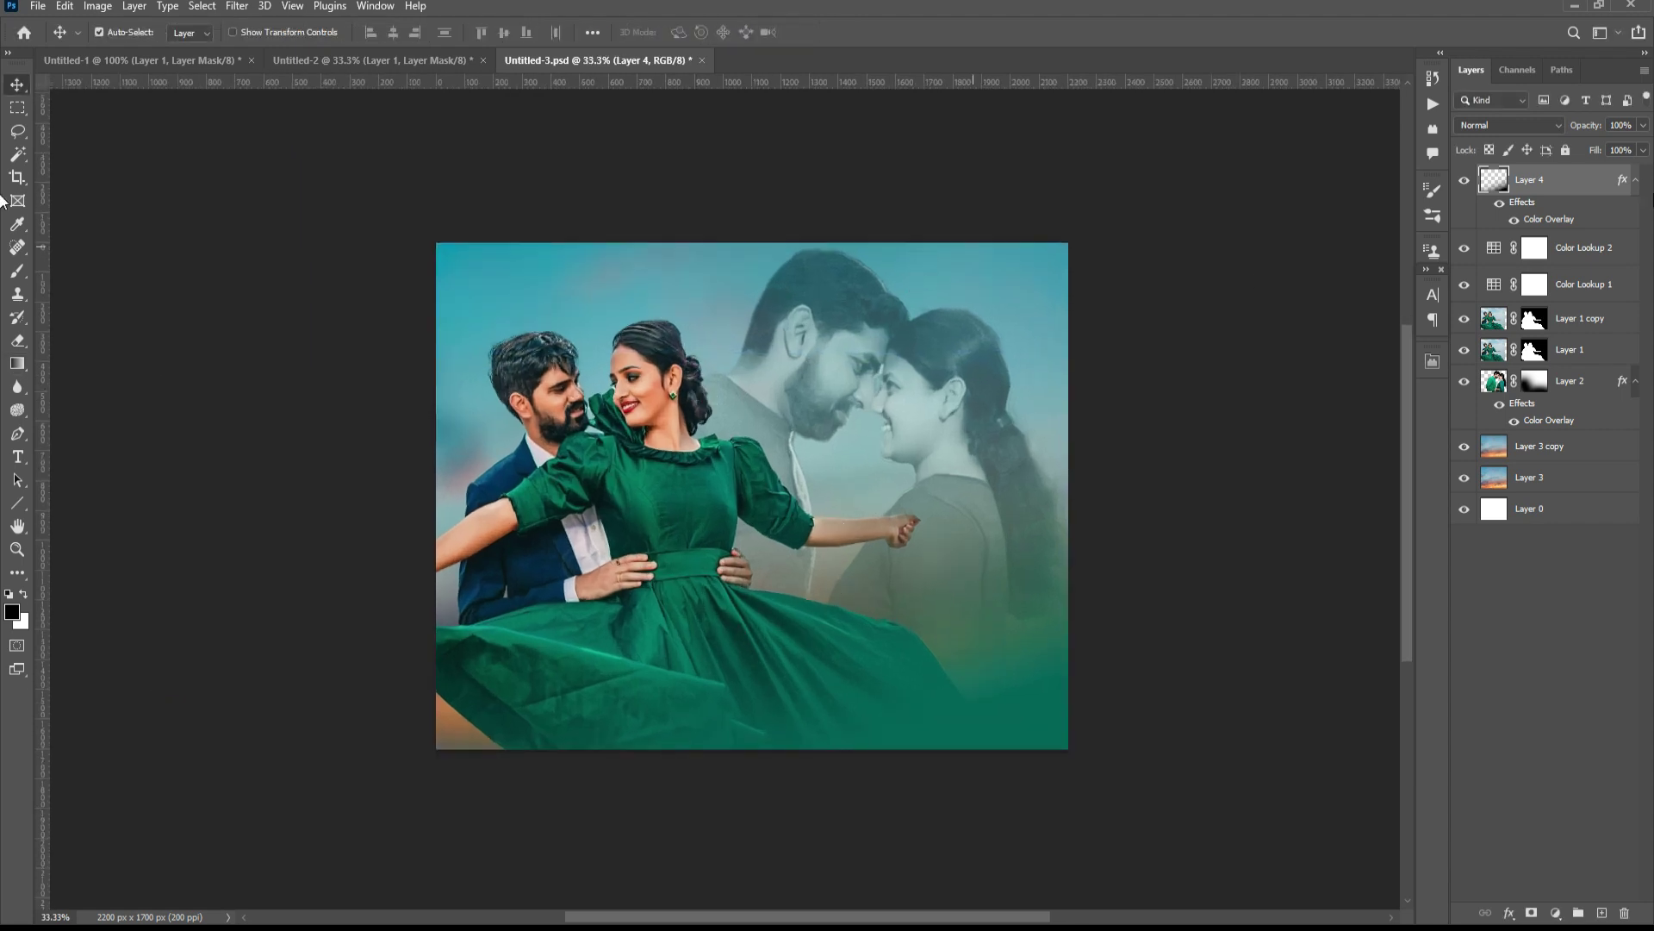
- Save the document and pick a soft 100 px brush at 0% hardness from the presets
key(ctrl)
key(ctrl+s)
click(17, 273)
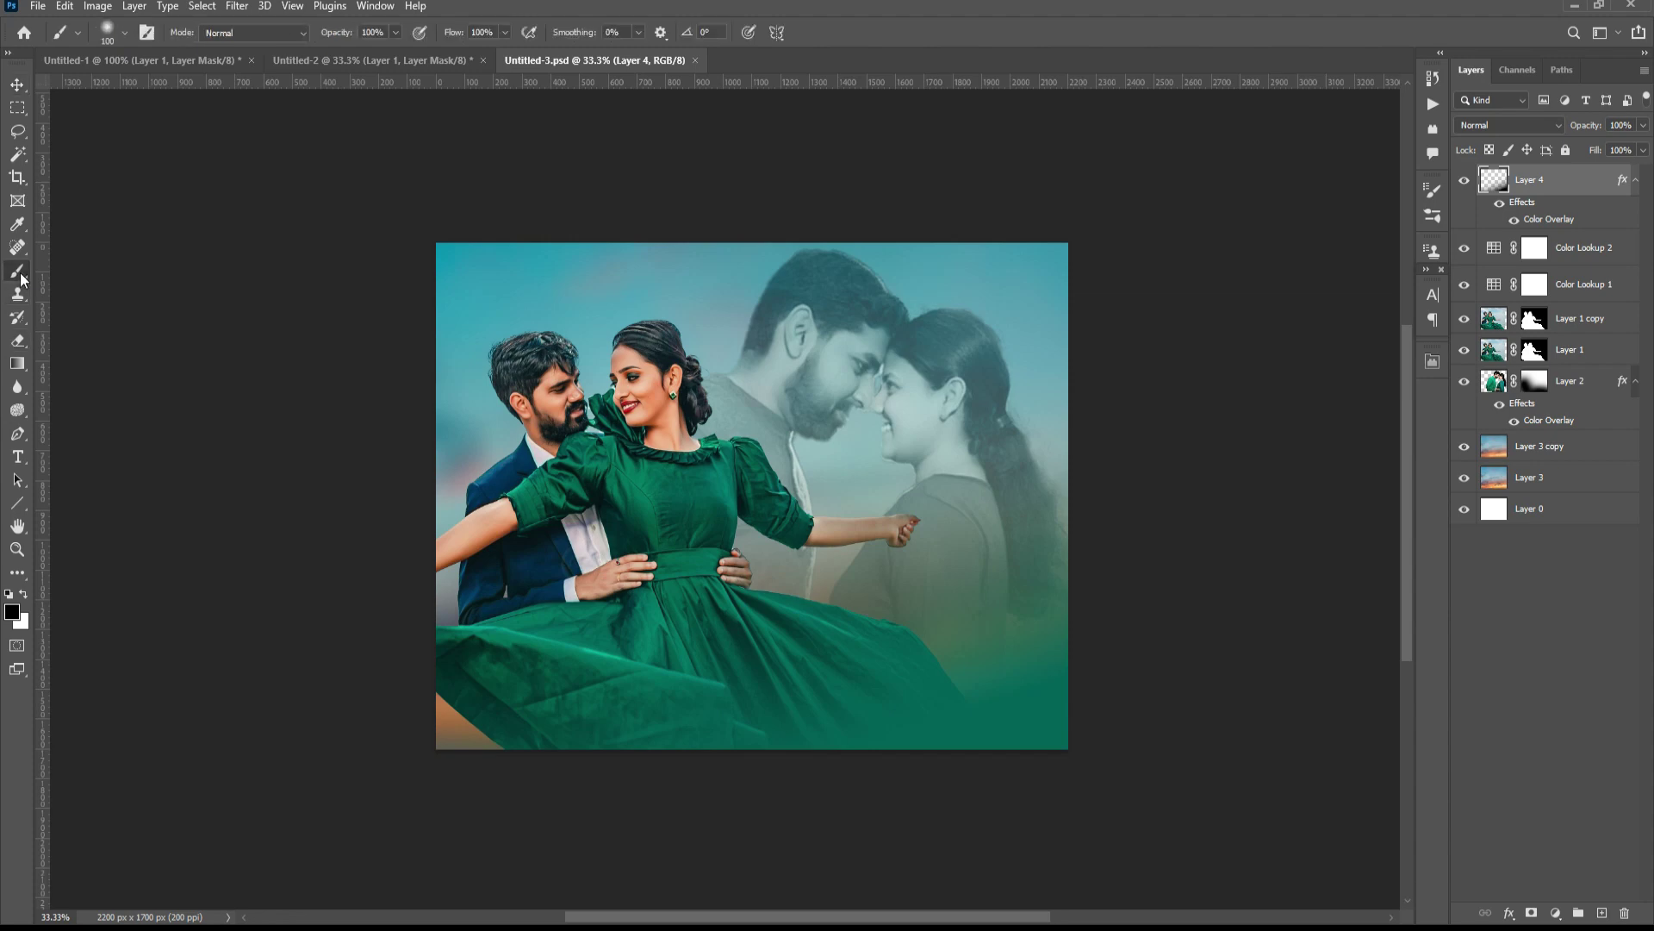
right_click(590, 319)
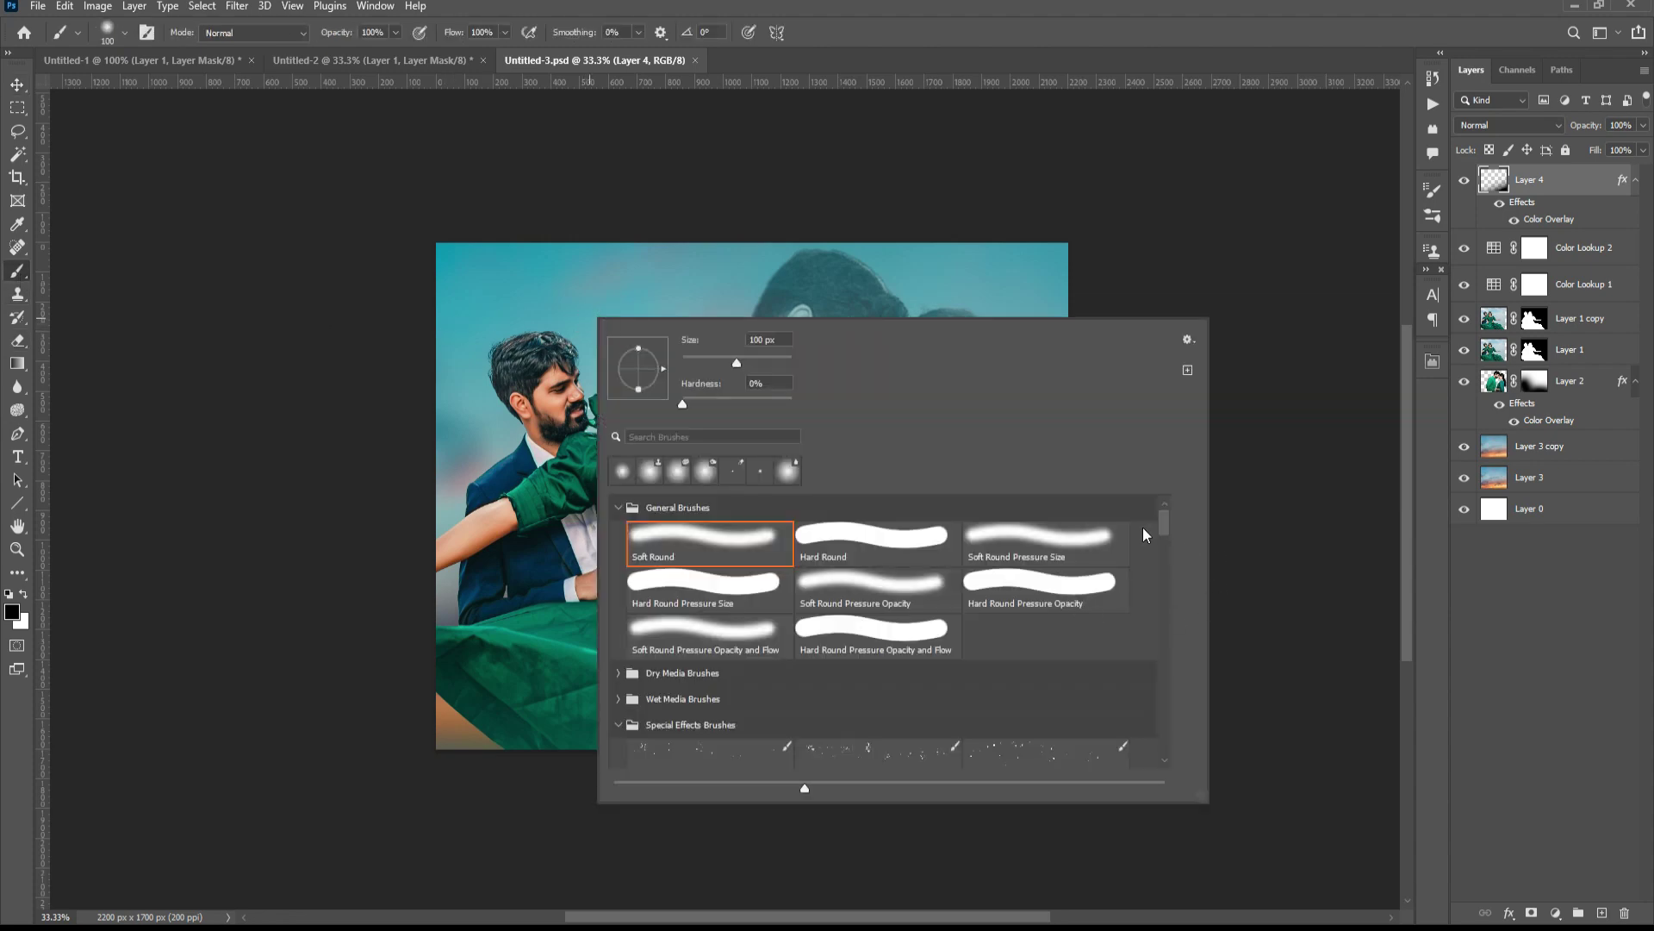
mouse_move(1160, 524)
mouse_down()
mouse_move(1165, 747)
mouse_move(1186, 392)
mouse_up()
click(898, 4)
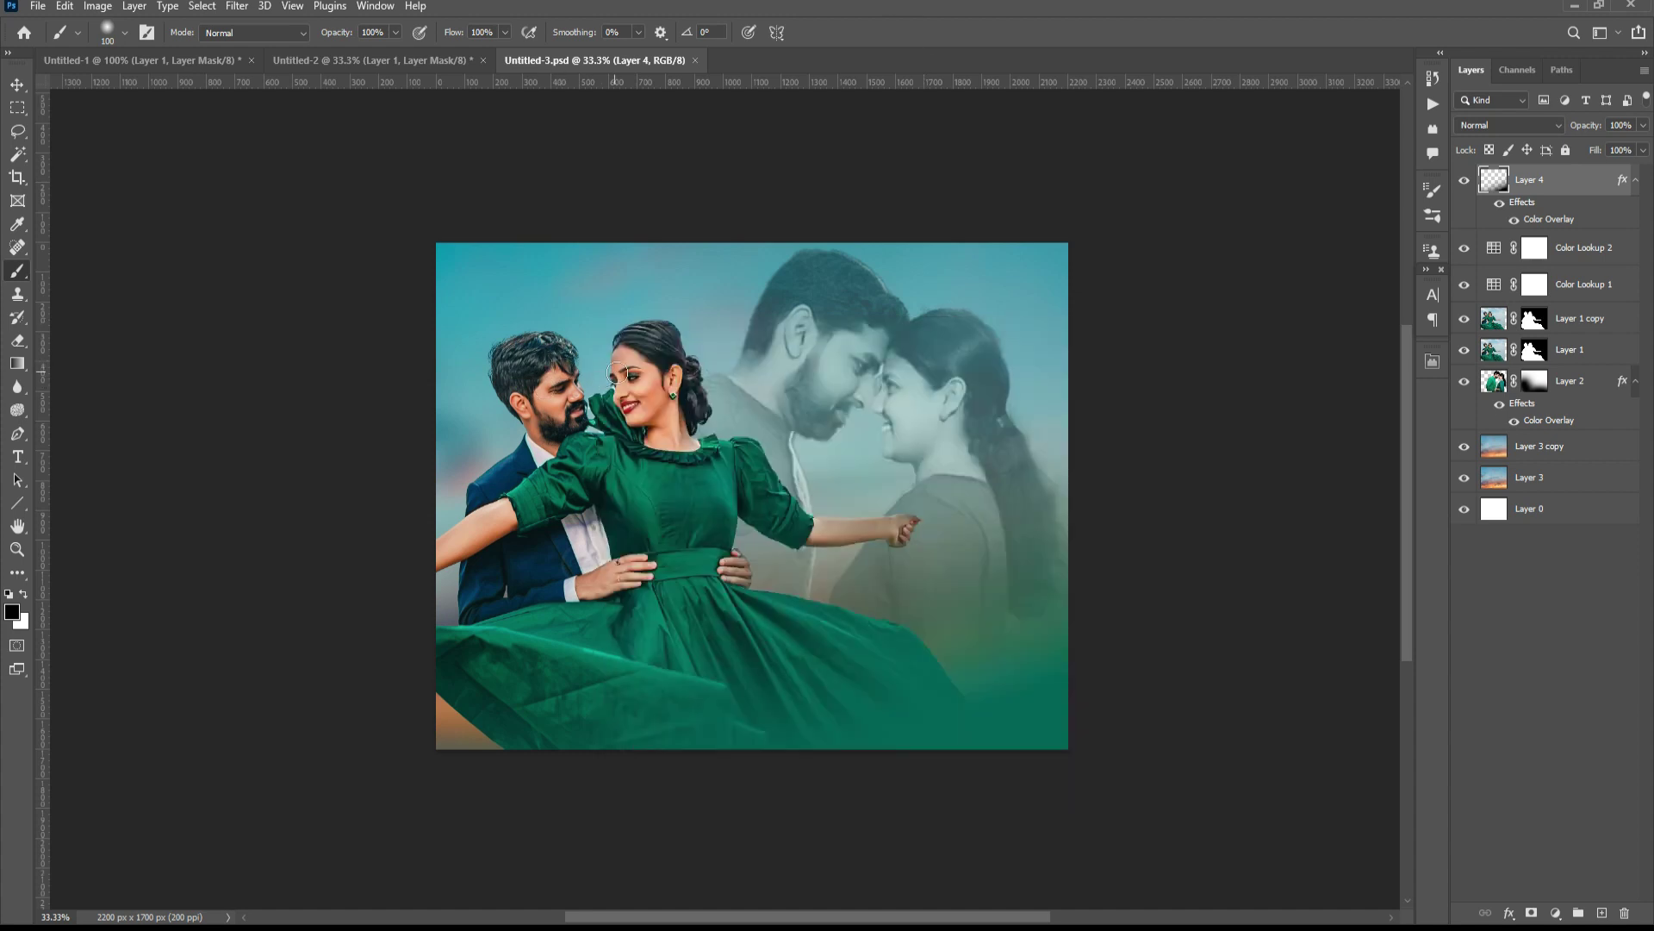
- Switch to the Brush tool and choose the Smoke 19 brush from the presets
click(561, 878)
right_click(680, 318)
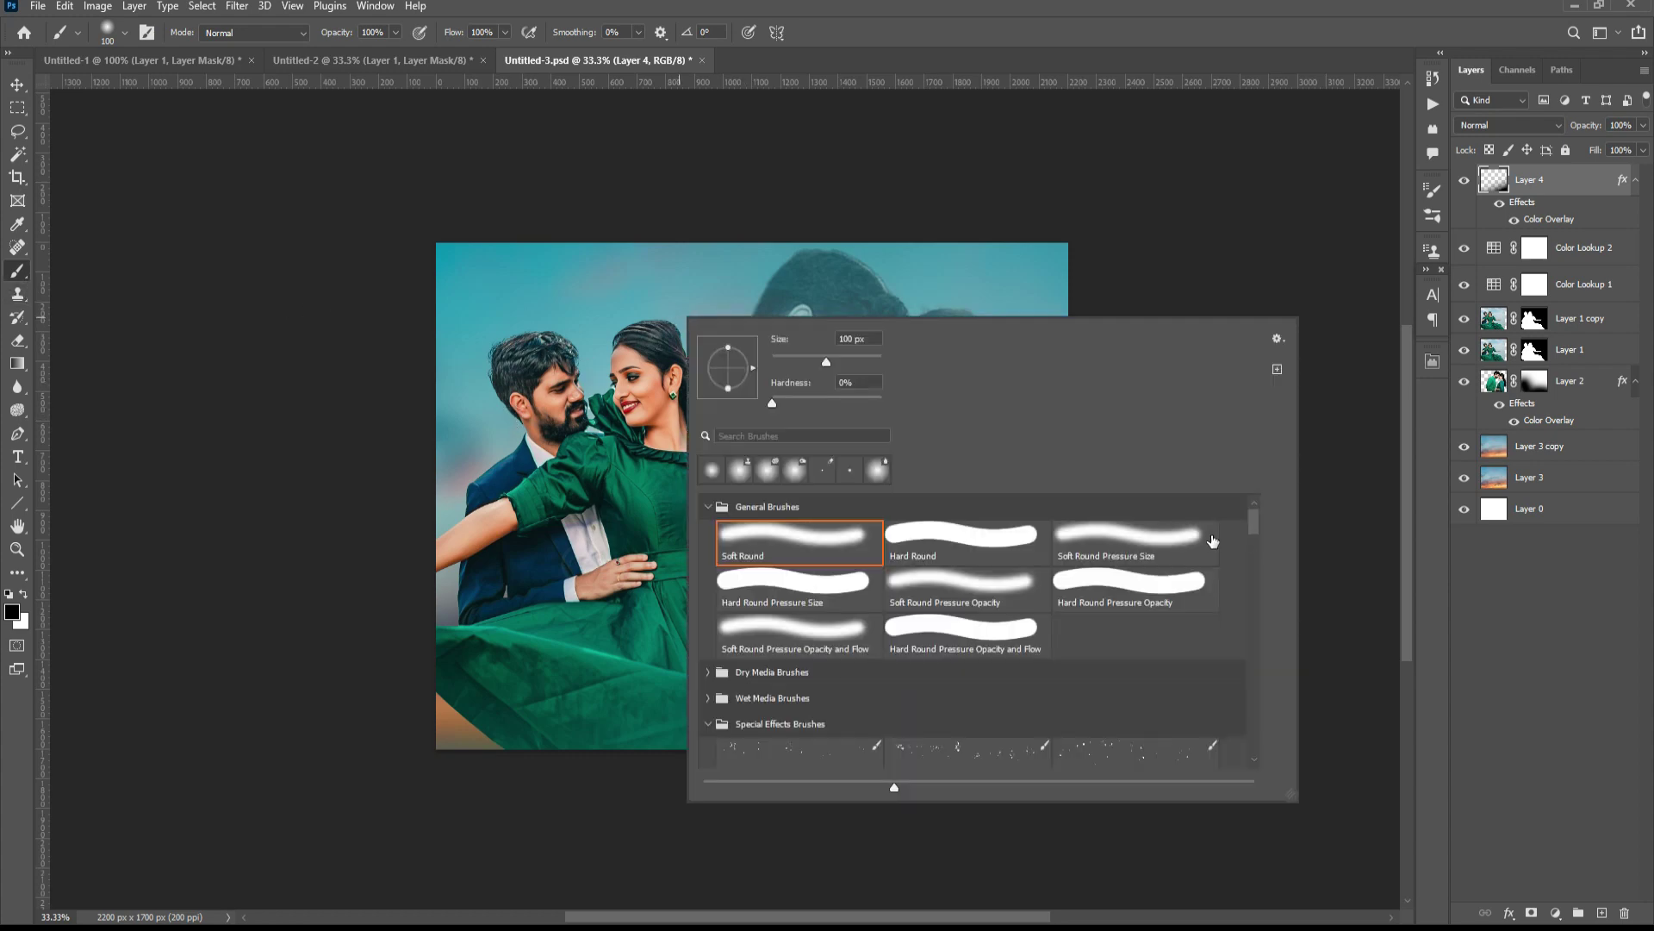
scroll(1255, 528, down, 3)
scroll(1260, 543, down, 2)
scroll(1265, 530, up, 5)
scroll(1265, 528, down, 2)
scroll(1265, 539, down, 2)
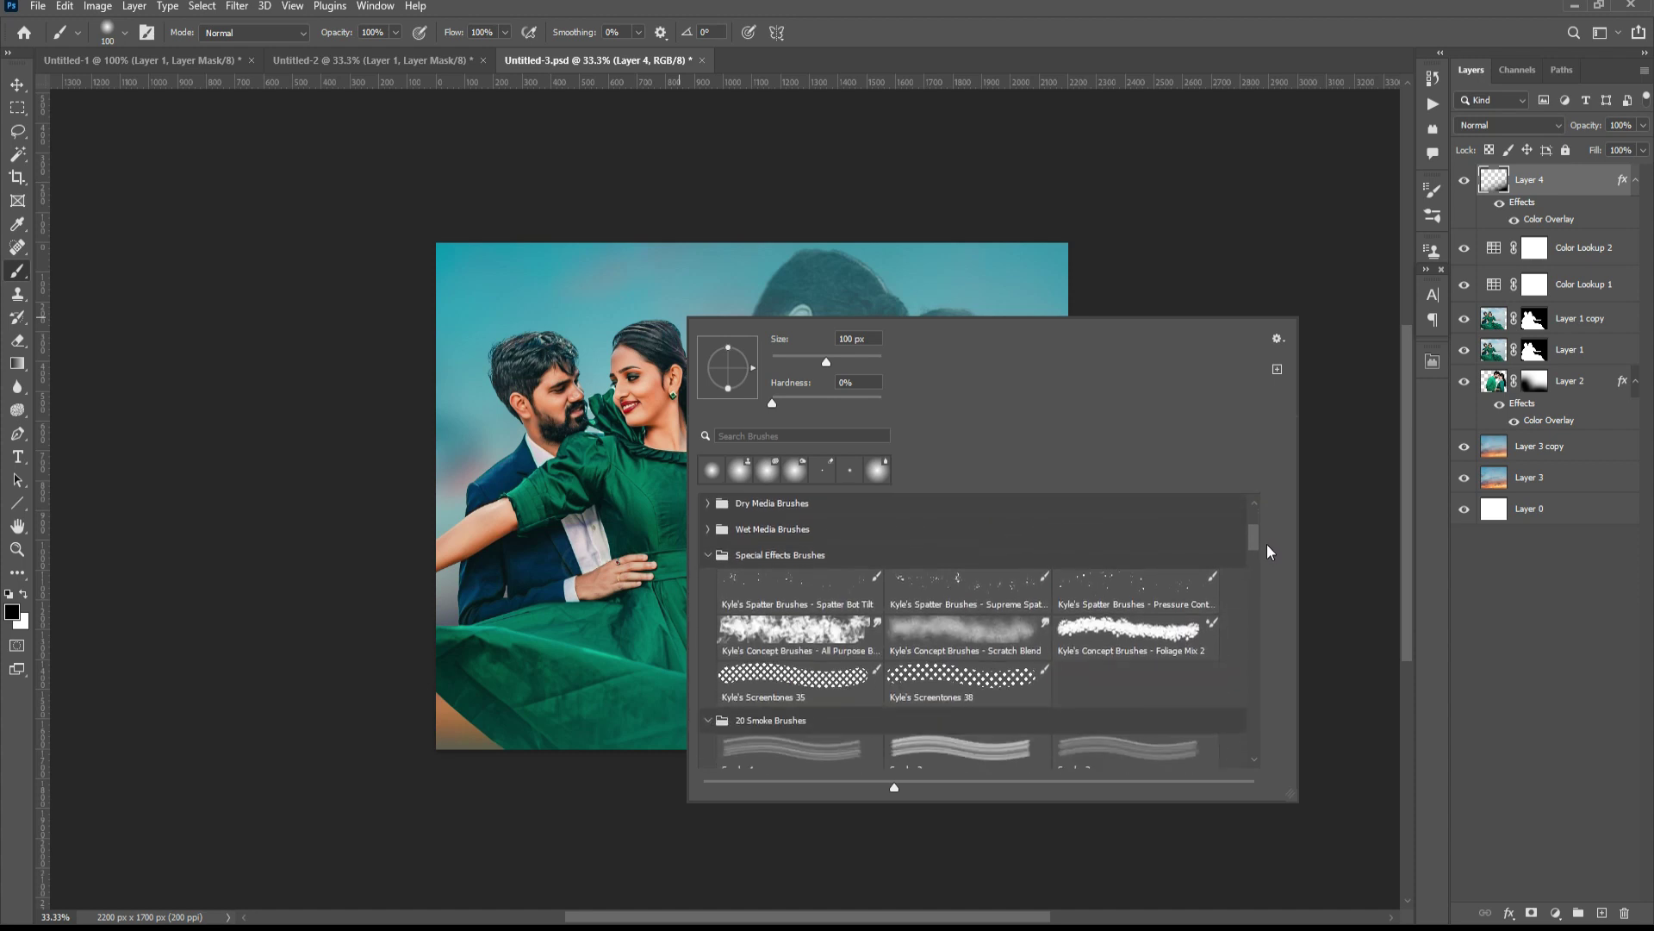
scroll(1266, 552, down, 2)
scroll(1267, 561, down, 2)
scroll(1267, 564, down, 1)
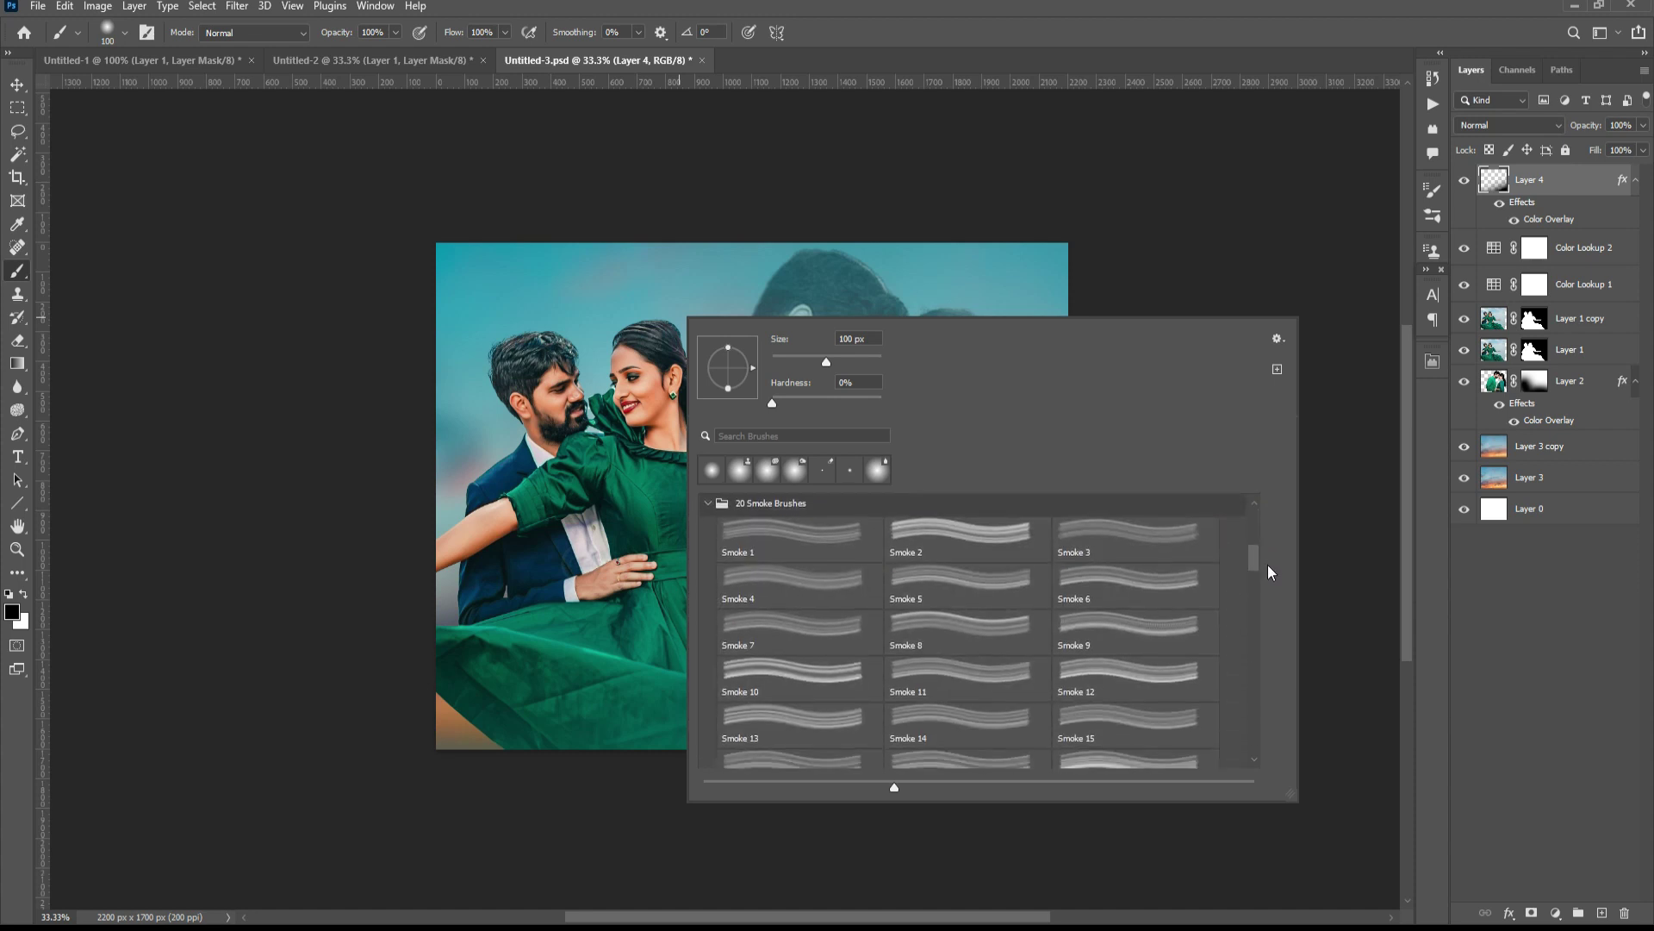
scroll(1268, 566, down, 2)
scroll(1269, 570, down, 2)
scroll(1270, 574, down, 1)
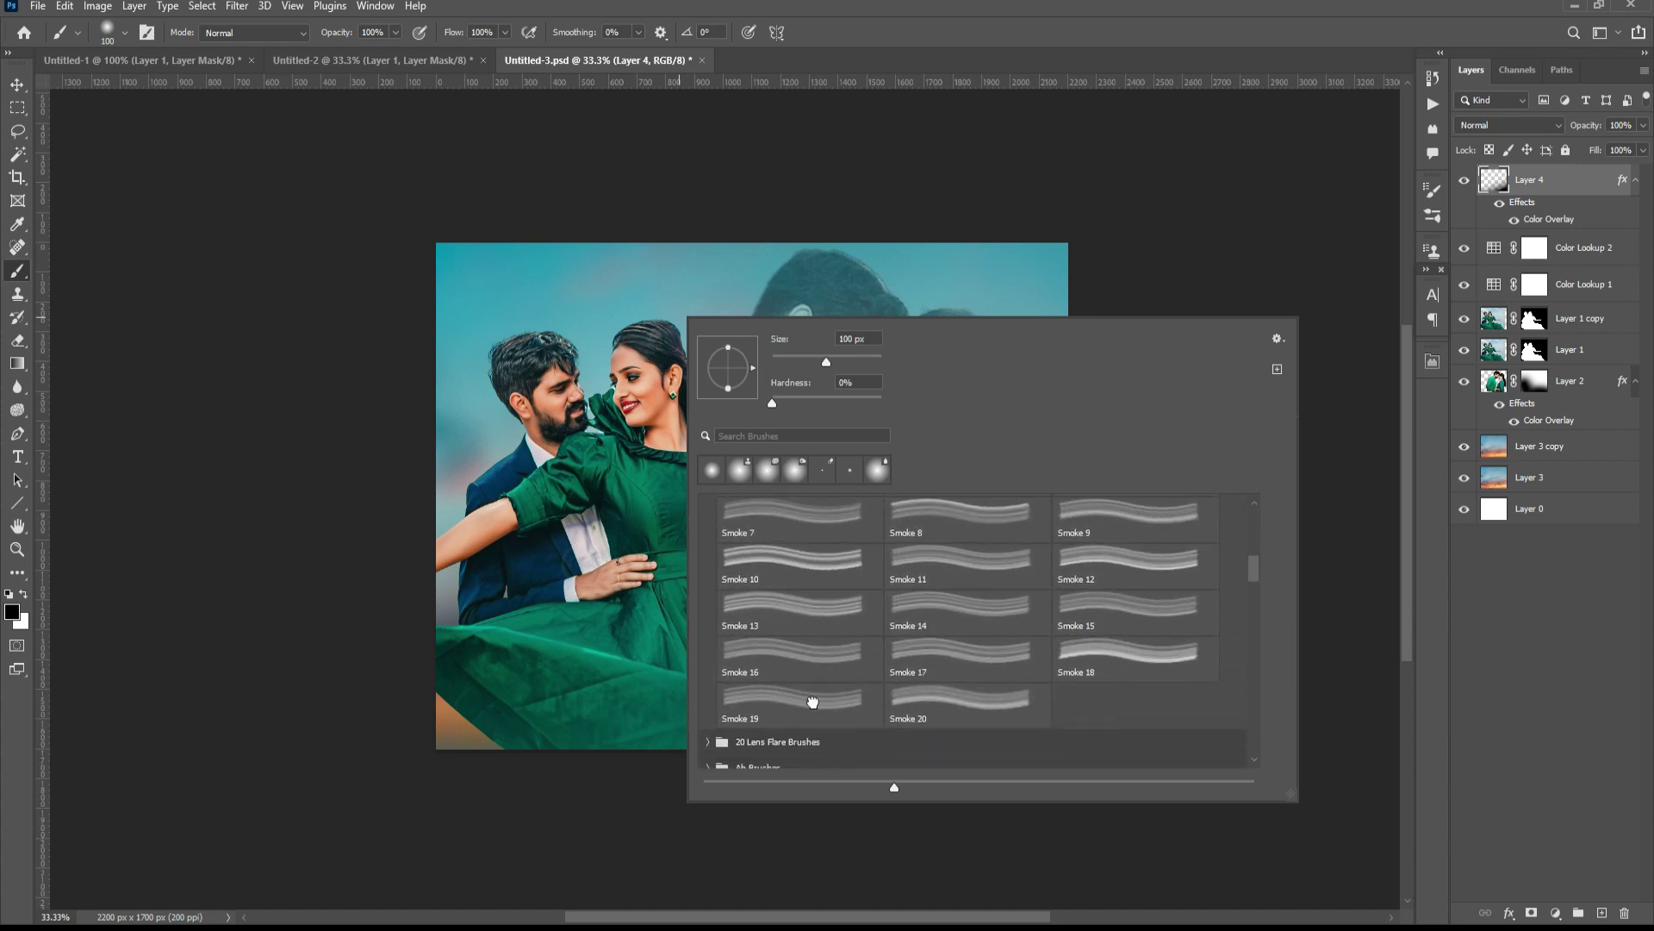
double_click(813, 702)
- Pick another smoke brush at 1000 px, then stamp once and undo the test mark
right_click(741, 438)
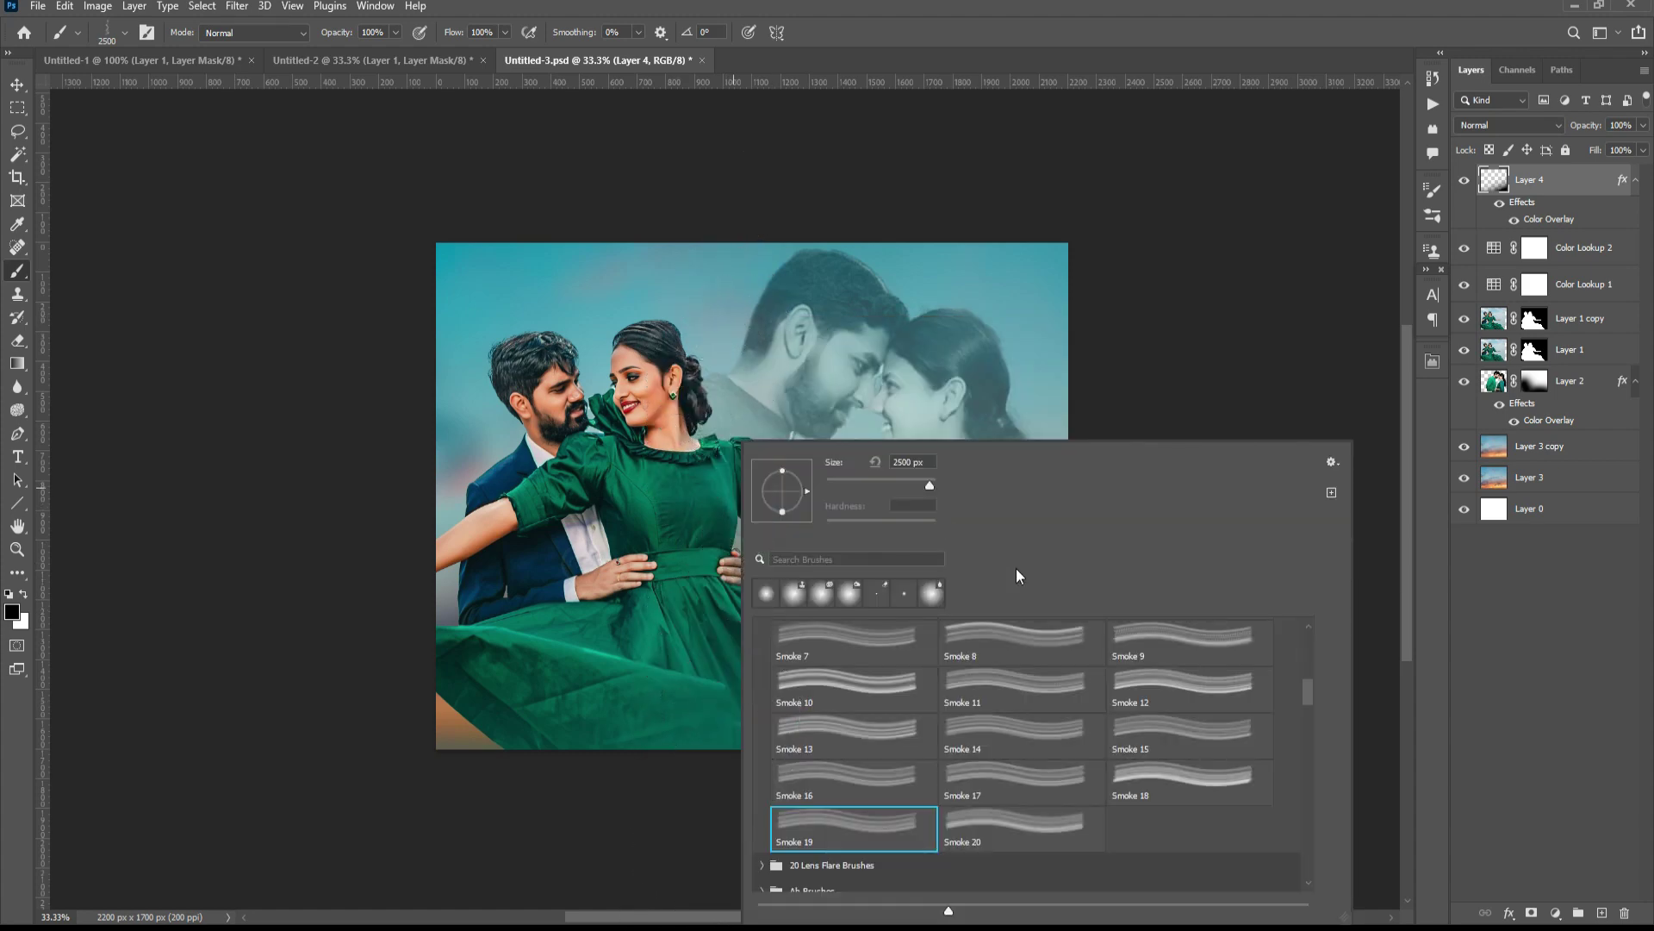
double_click(1037, 688)
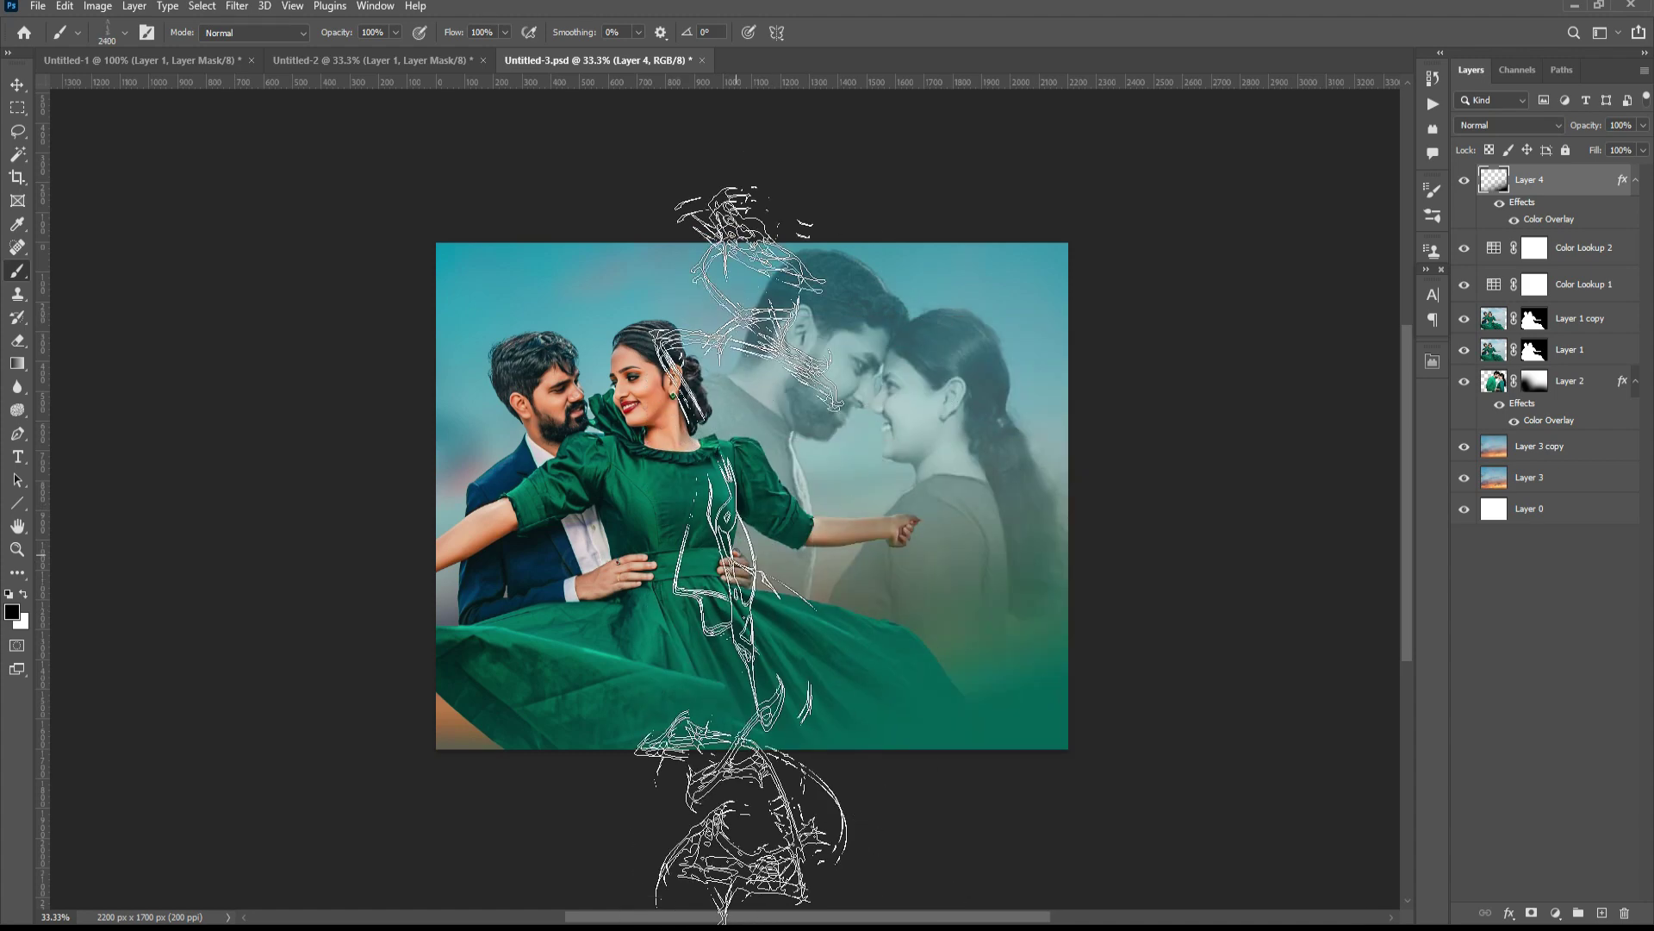
key(bracketleft)
key(bracketleft)
key(bracketleft)
key(bracketleft)
click(830, 562)
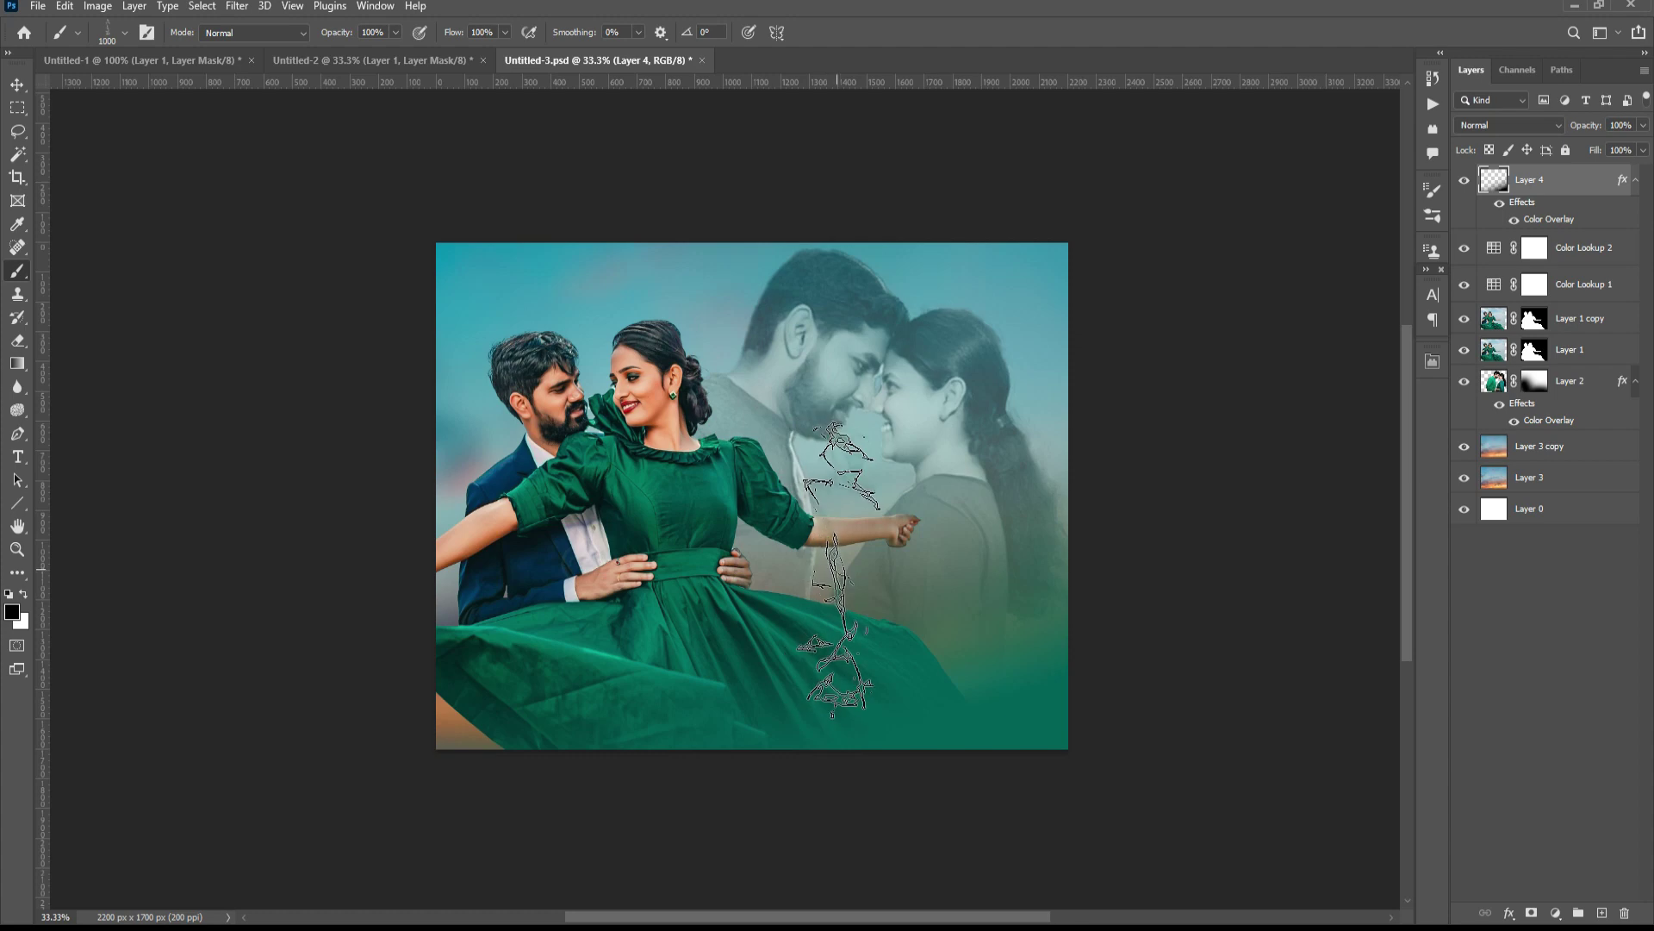
key(ctrl+z)
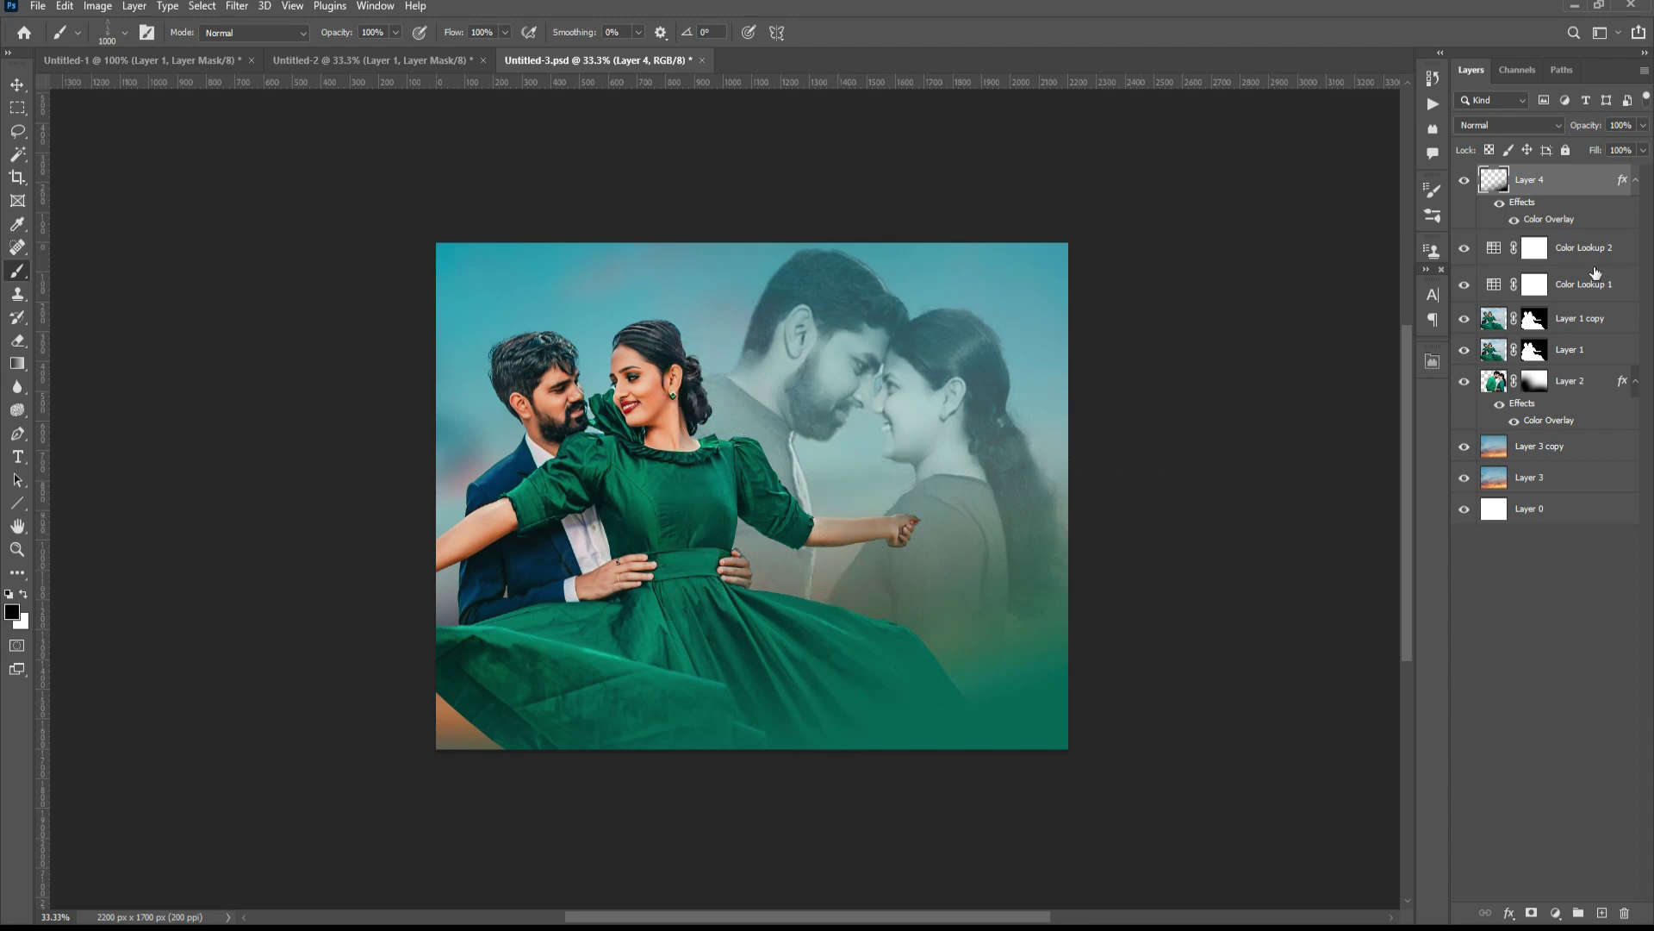
- Add a new layer and rotate the smoke stamp over the dress
click(1602, 913)
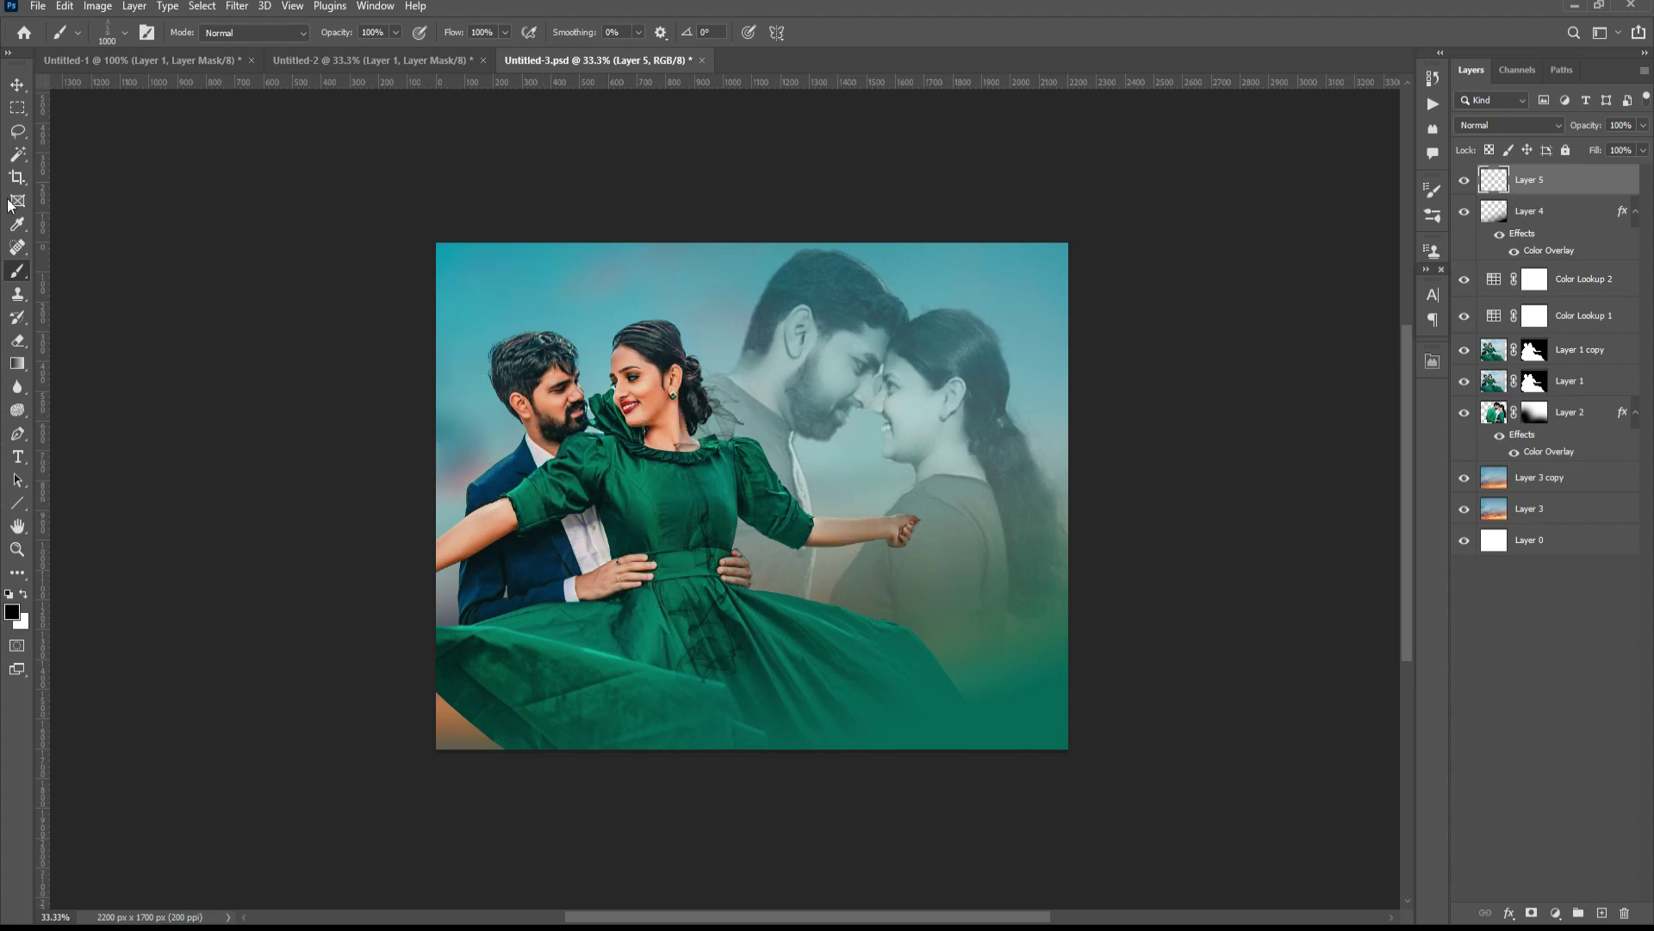
key(v)
key(ctrl+t)
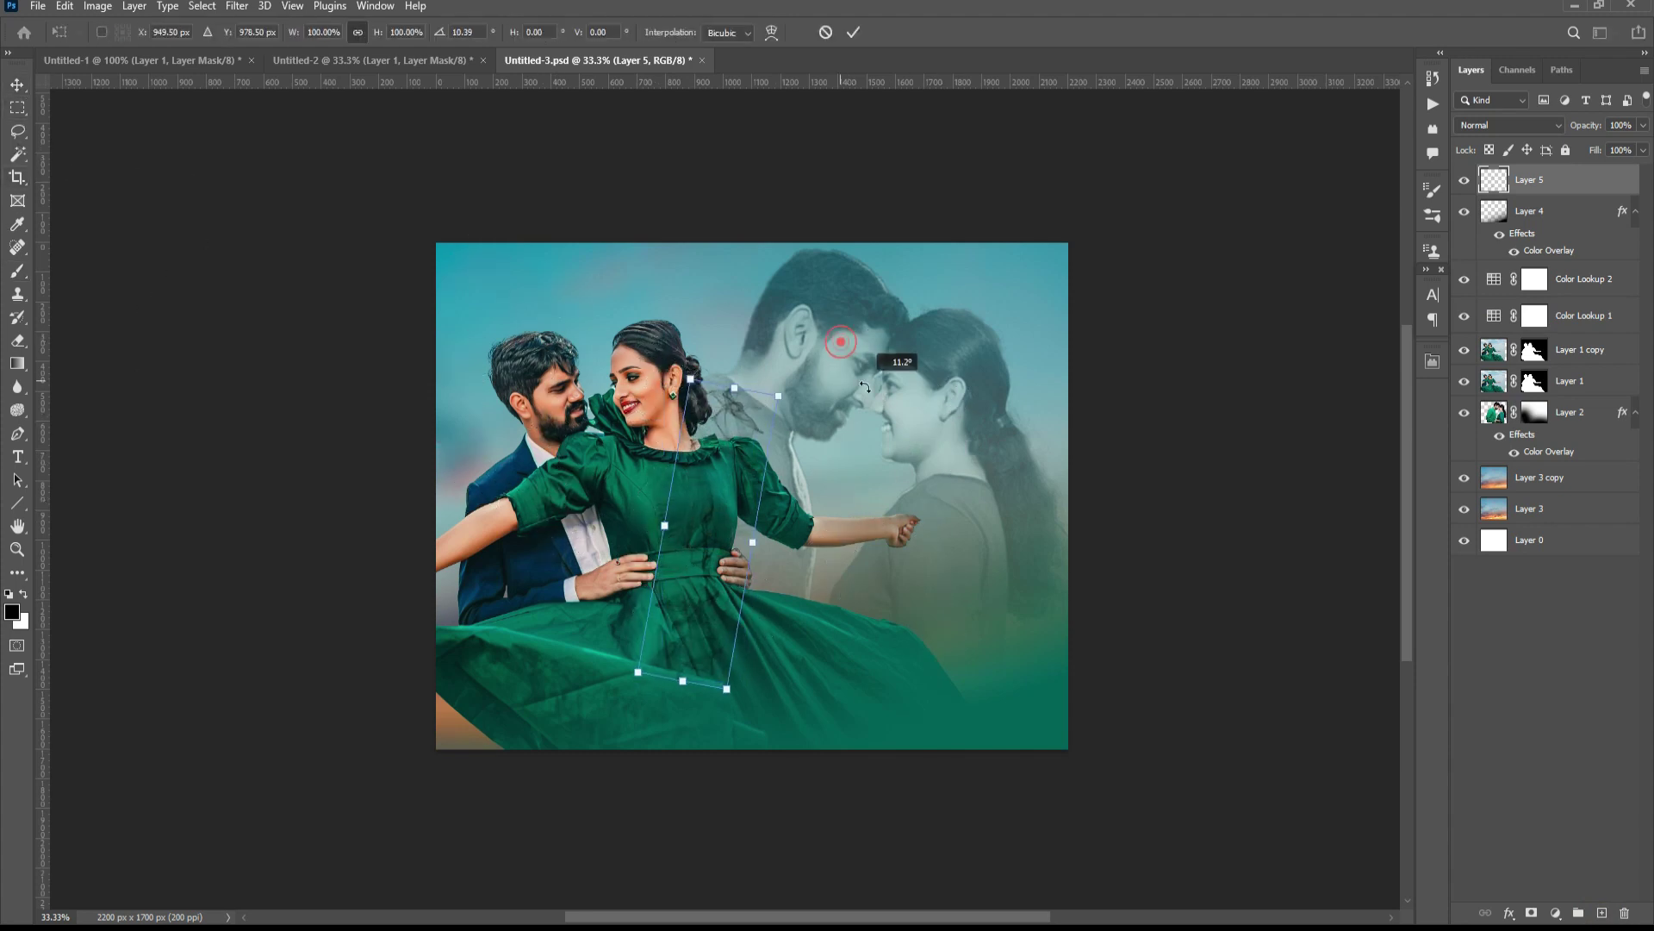
mouse_move(887, 358)
mouse_down()
mouse_move(826, 436)
mouse_move(810, 414)
mouse_up()
key(Return)
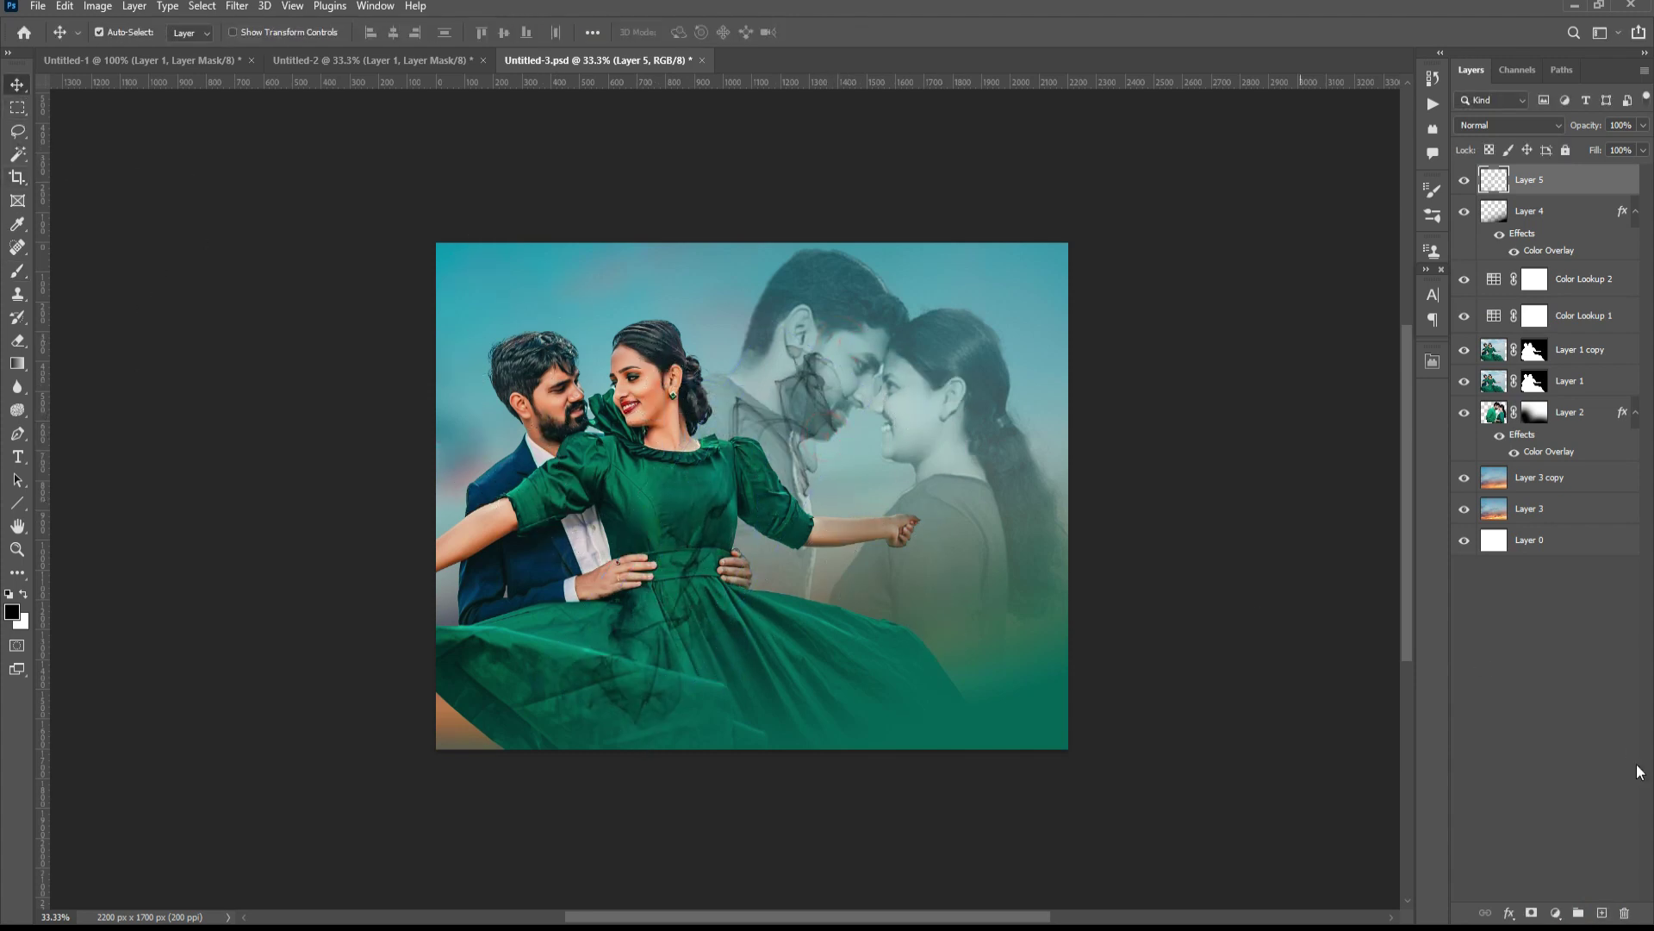
- Give the smoke layer a white Color Overlay
click(1507, 914)
click(1545, 843)
click(1389, 349)
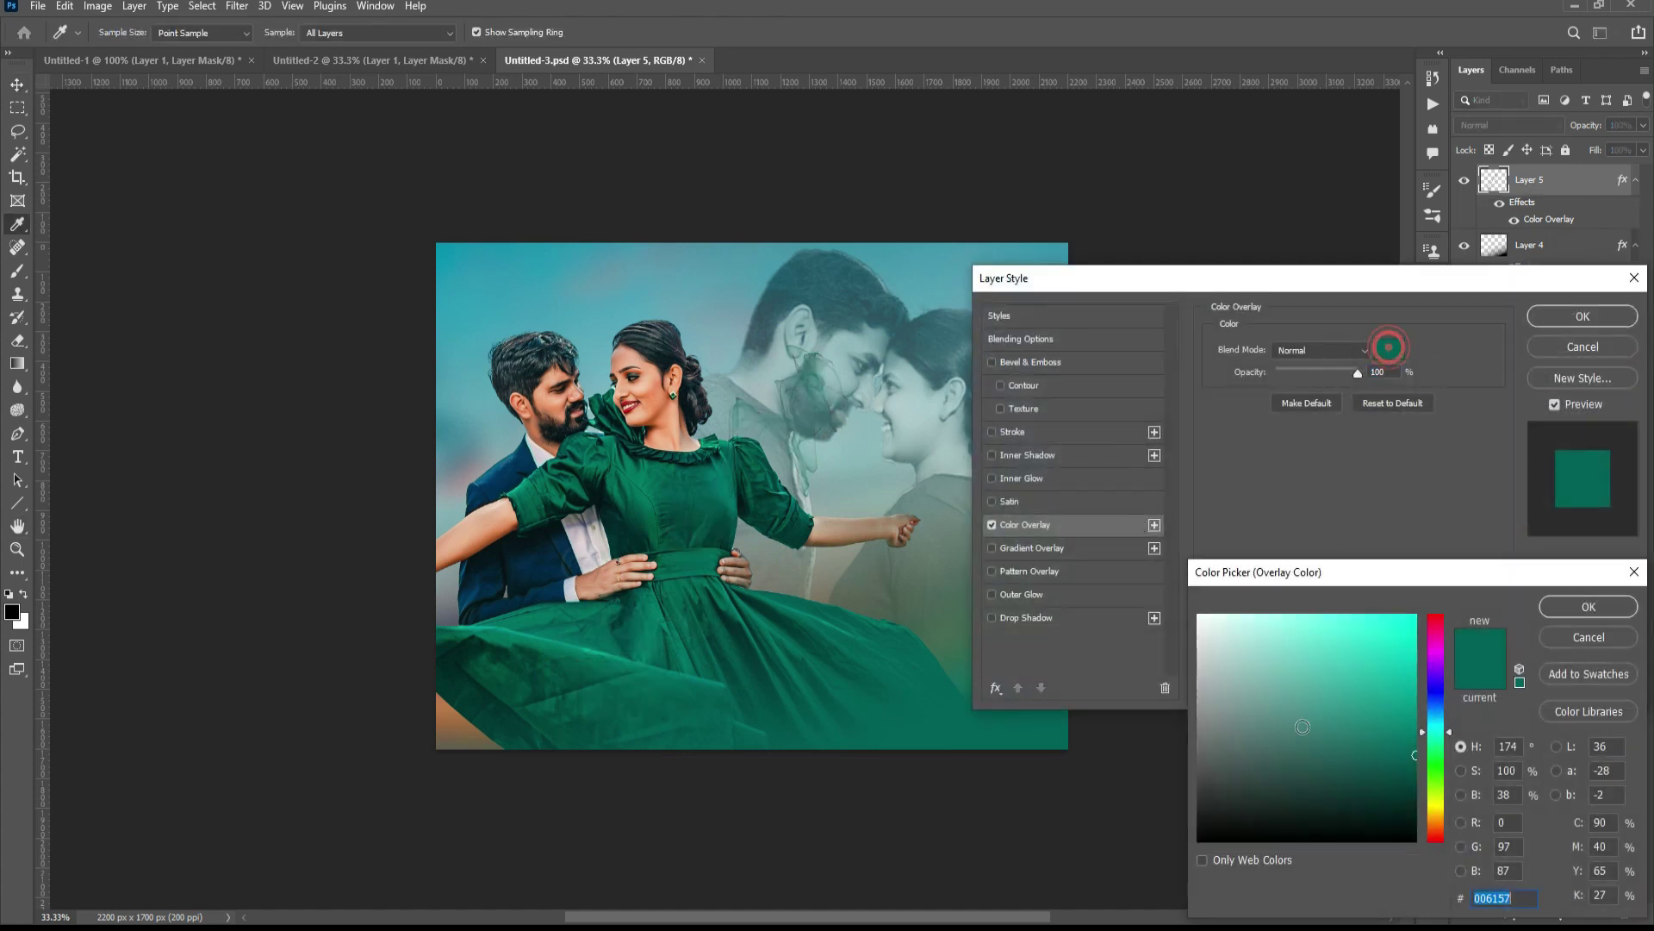
click(1199, 616)
key(Return)
key(Return)
- Rotate the smoke about 26°, scale it to about 238%, and move it down-left across the dress
key(ctrl+t)
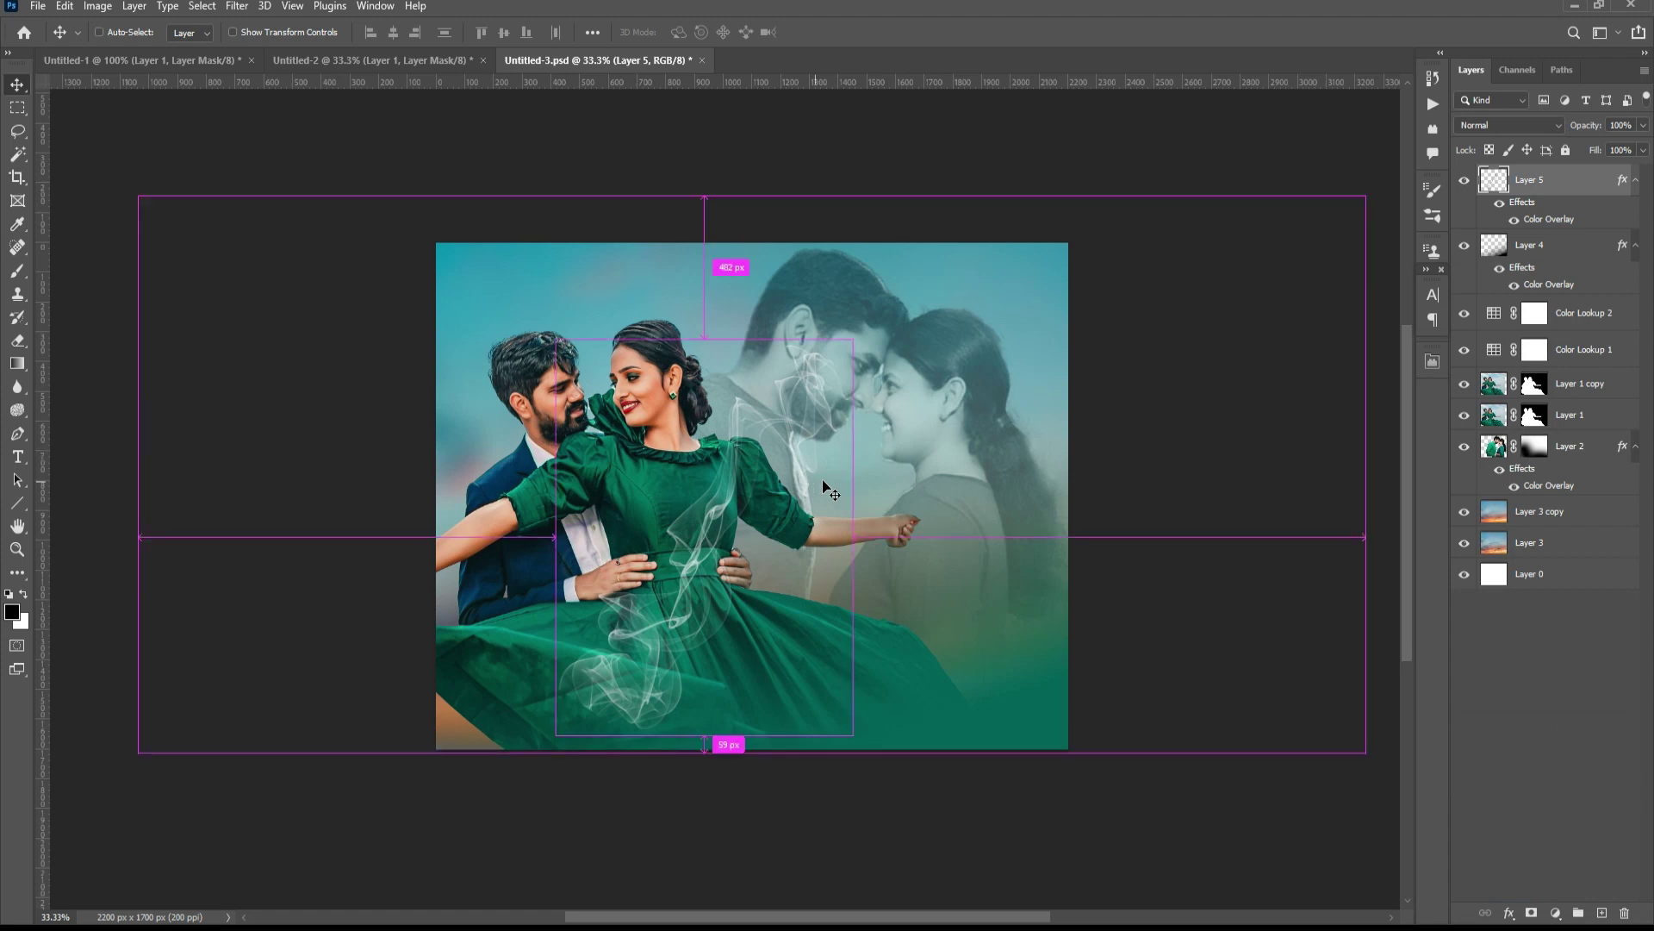
drag(950, 323, 846, 478)
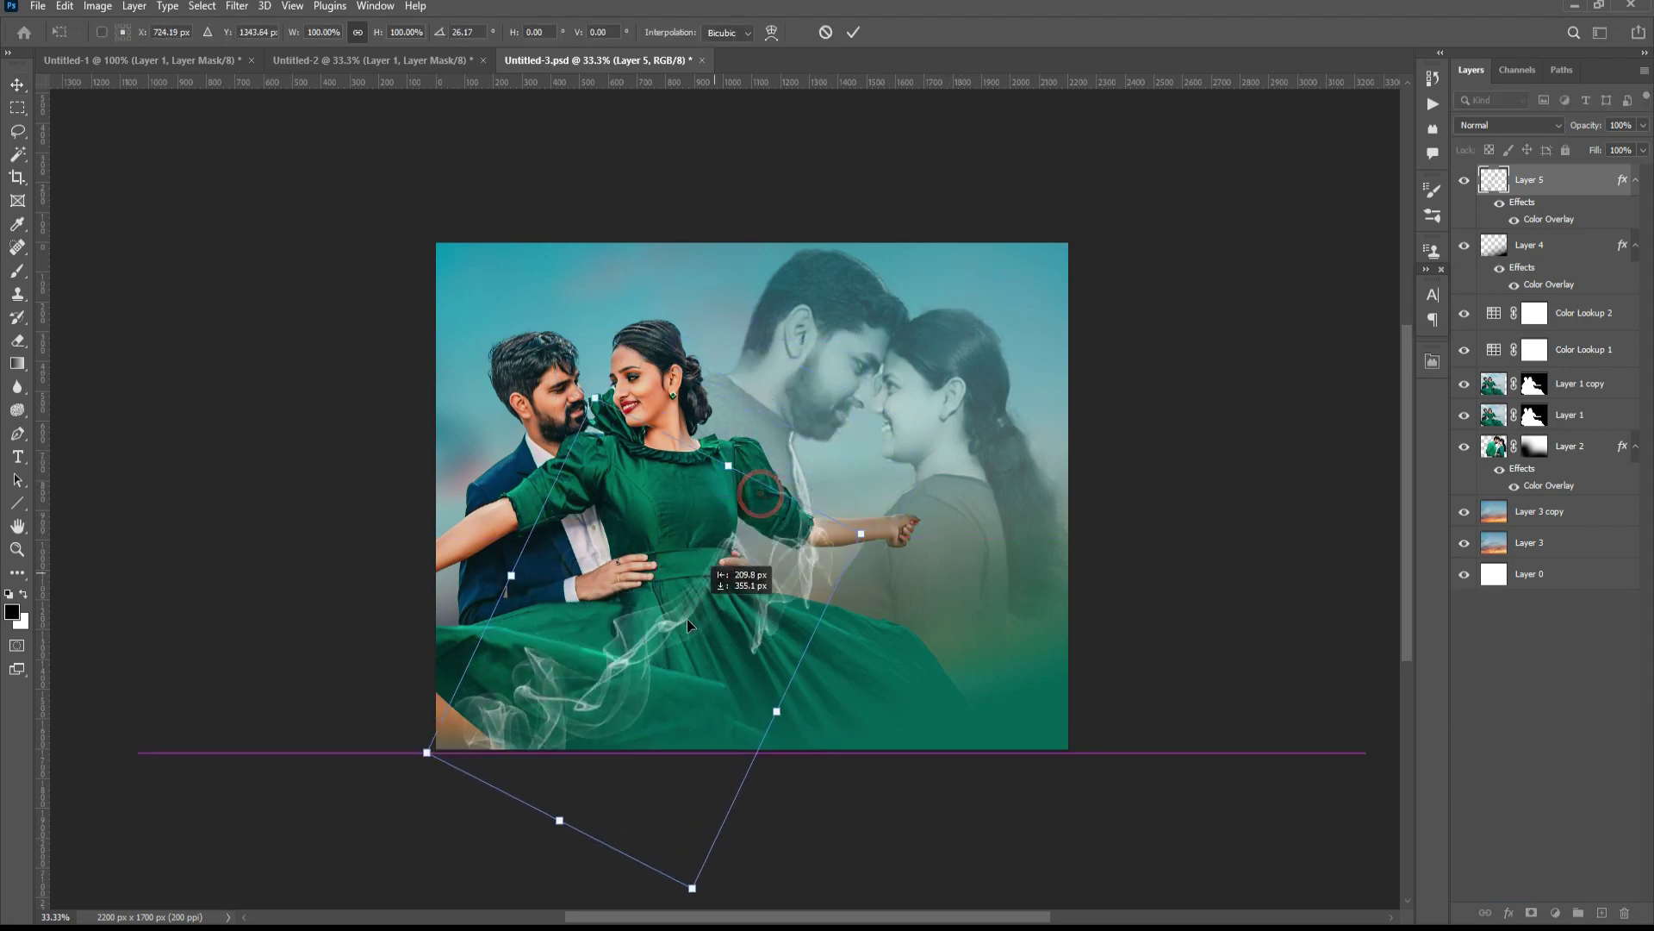
drag(831, 572, 1179, 571)
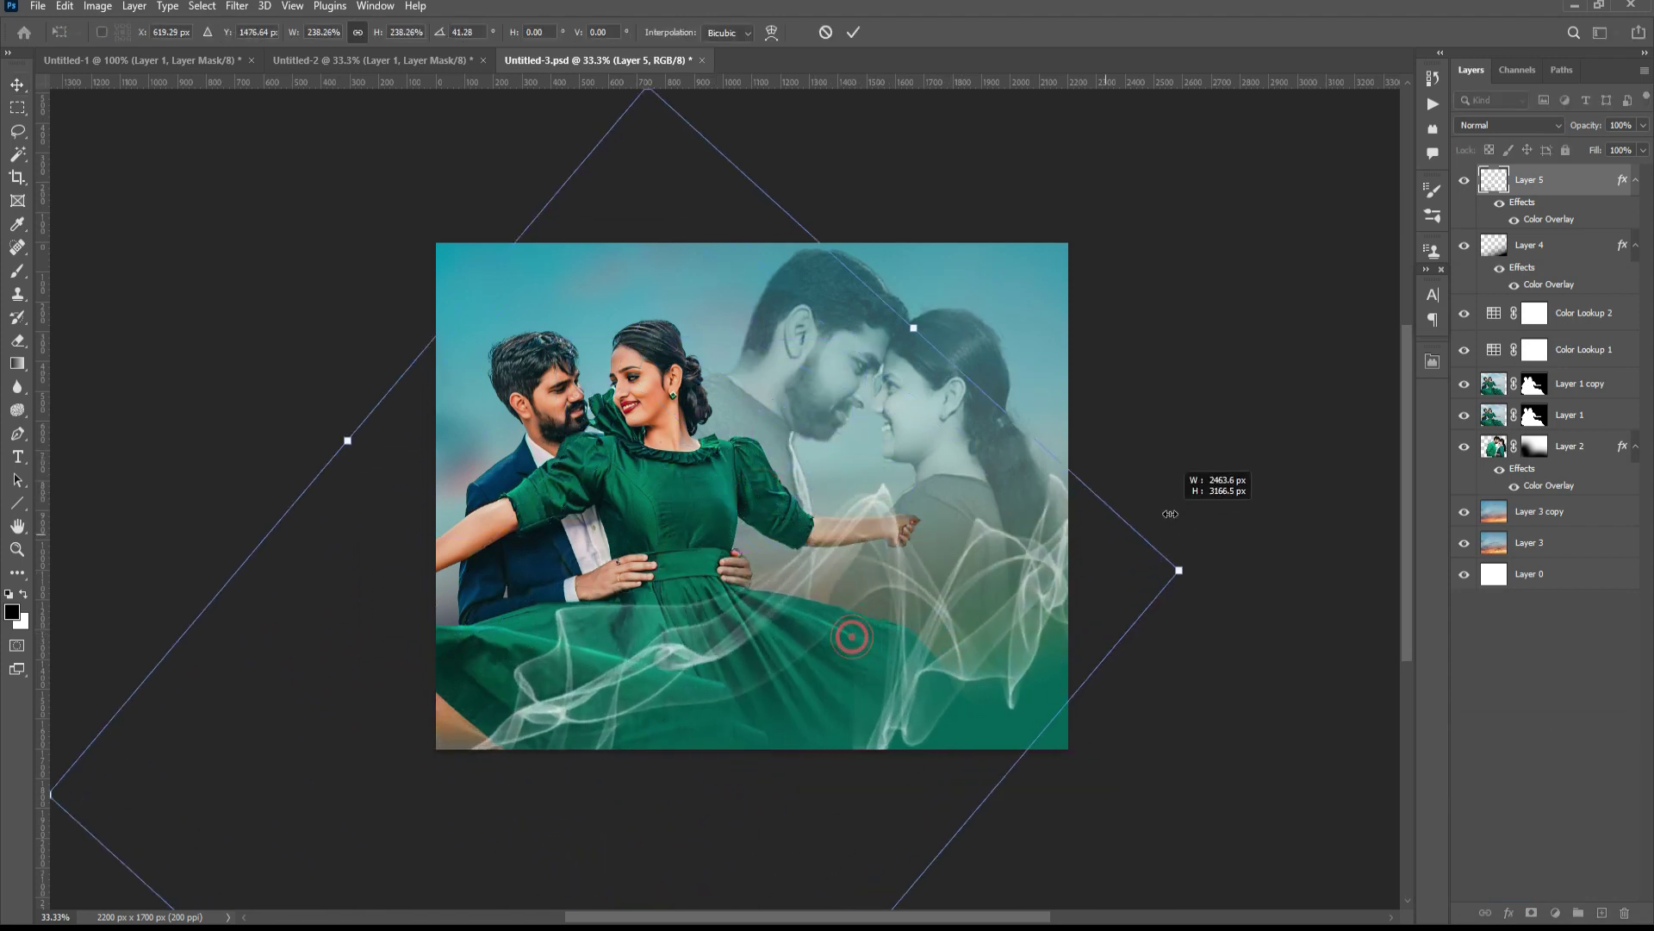
drag(836, 629, 754, 659)
double_click(787, 620)
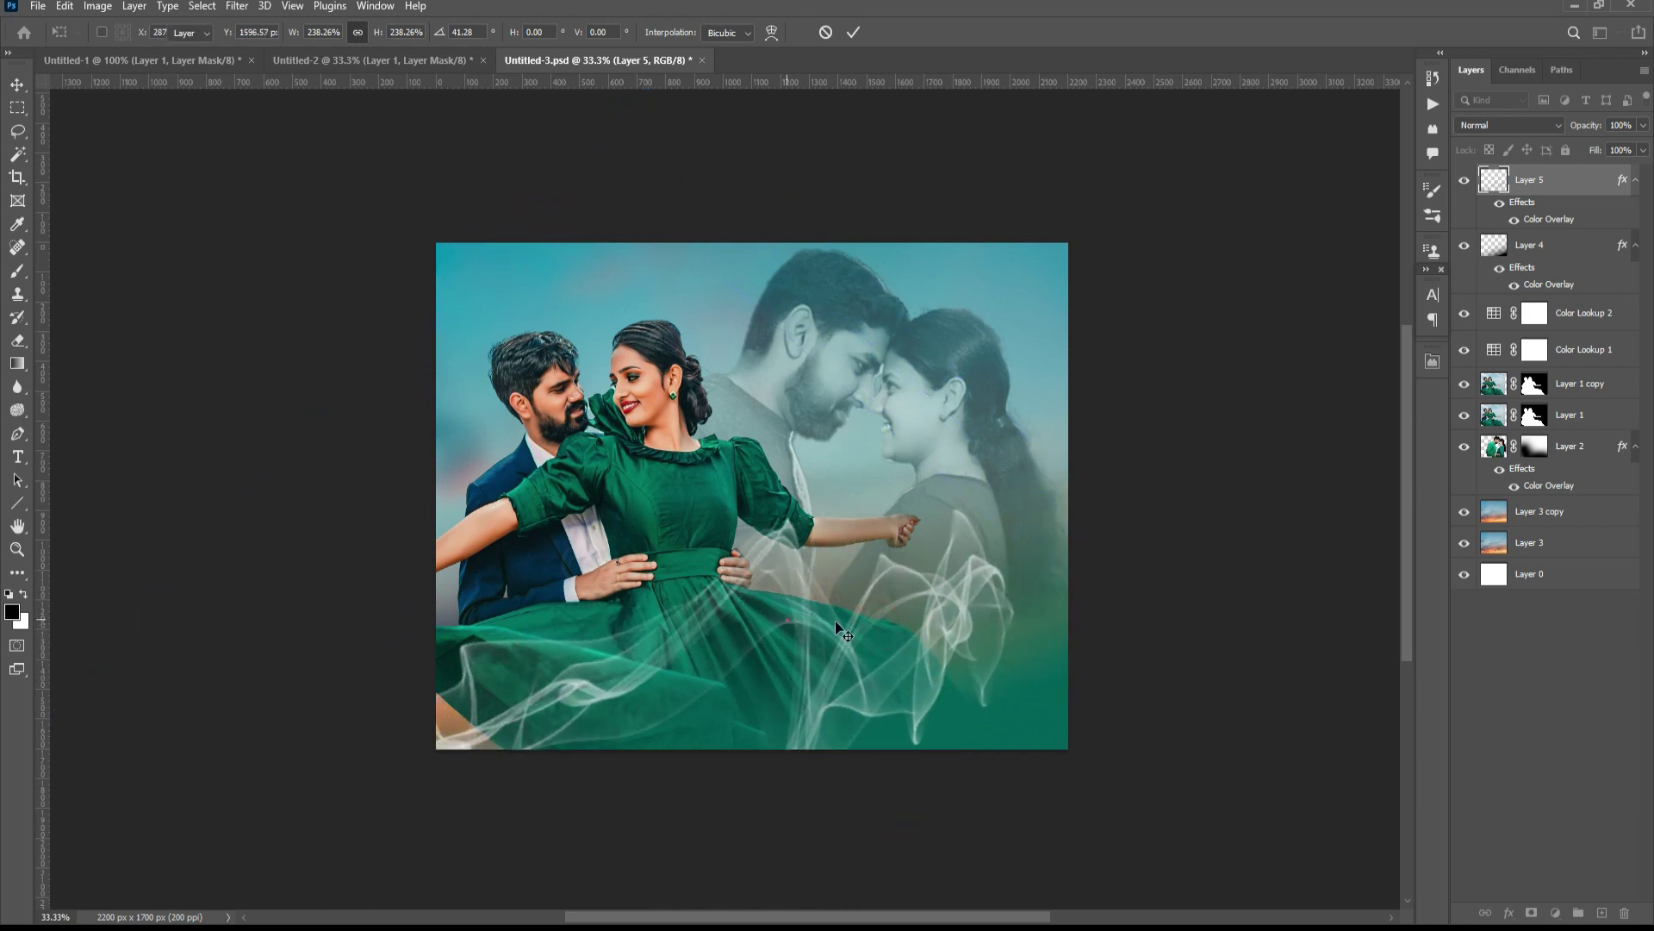
- Change the smoke's Color Overlay to dark teal 00695b sampled from the image
click(1509, 912)
click(1549, 844)
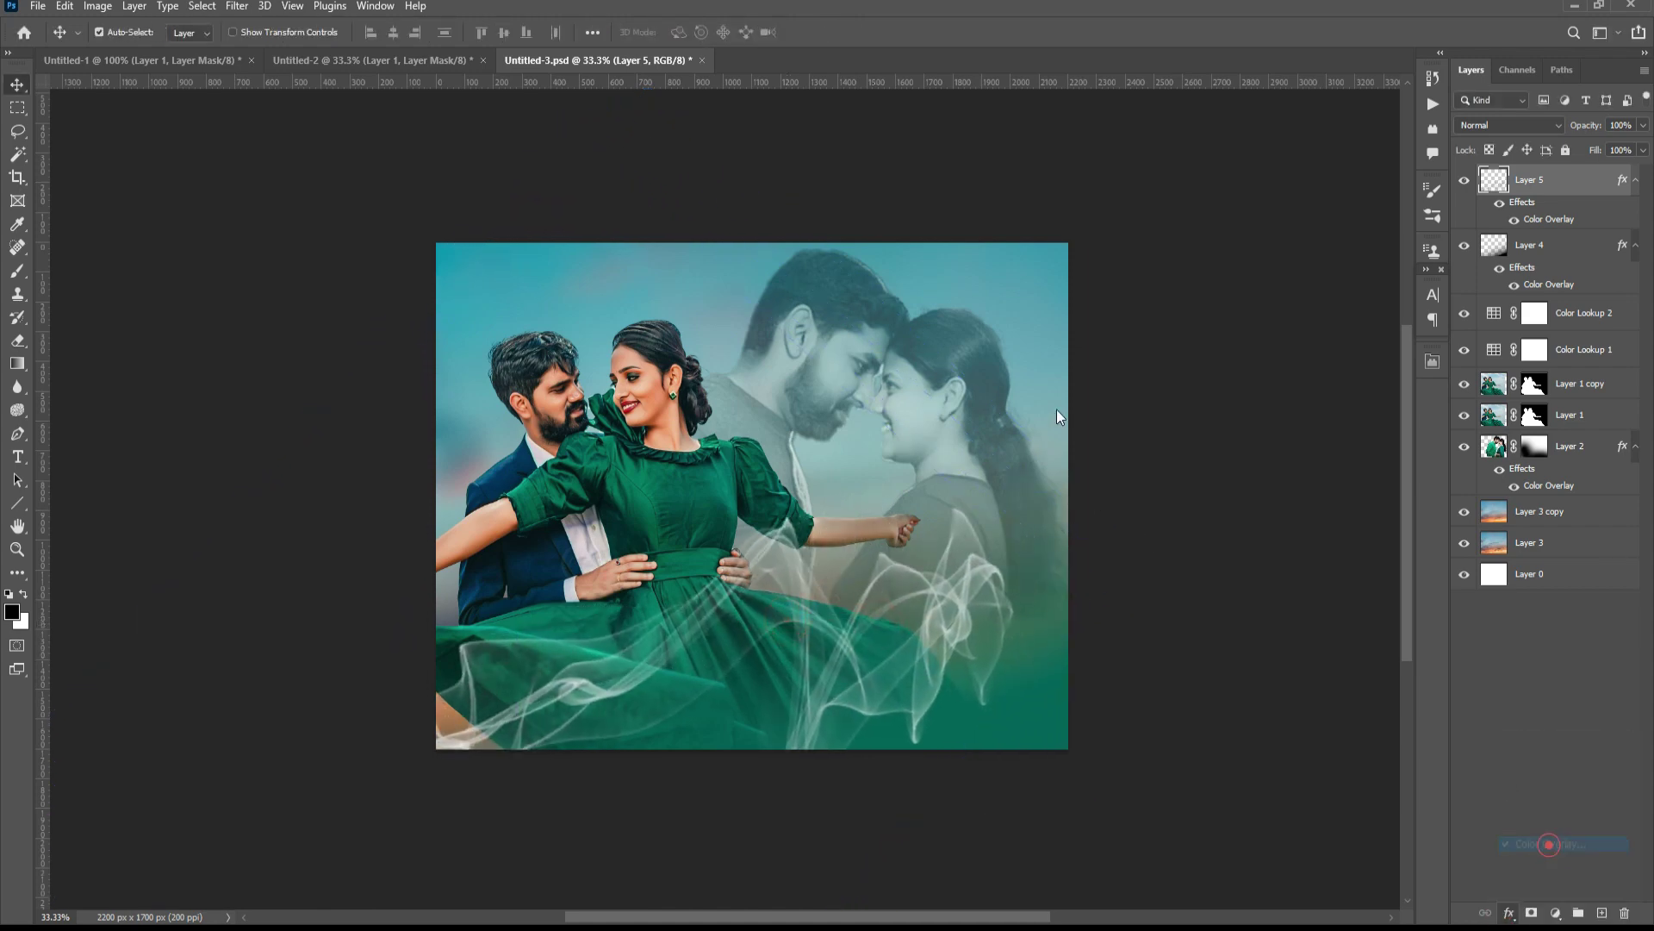
click(1389, 349)
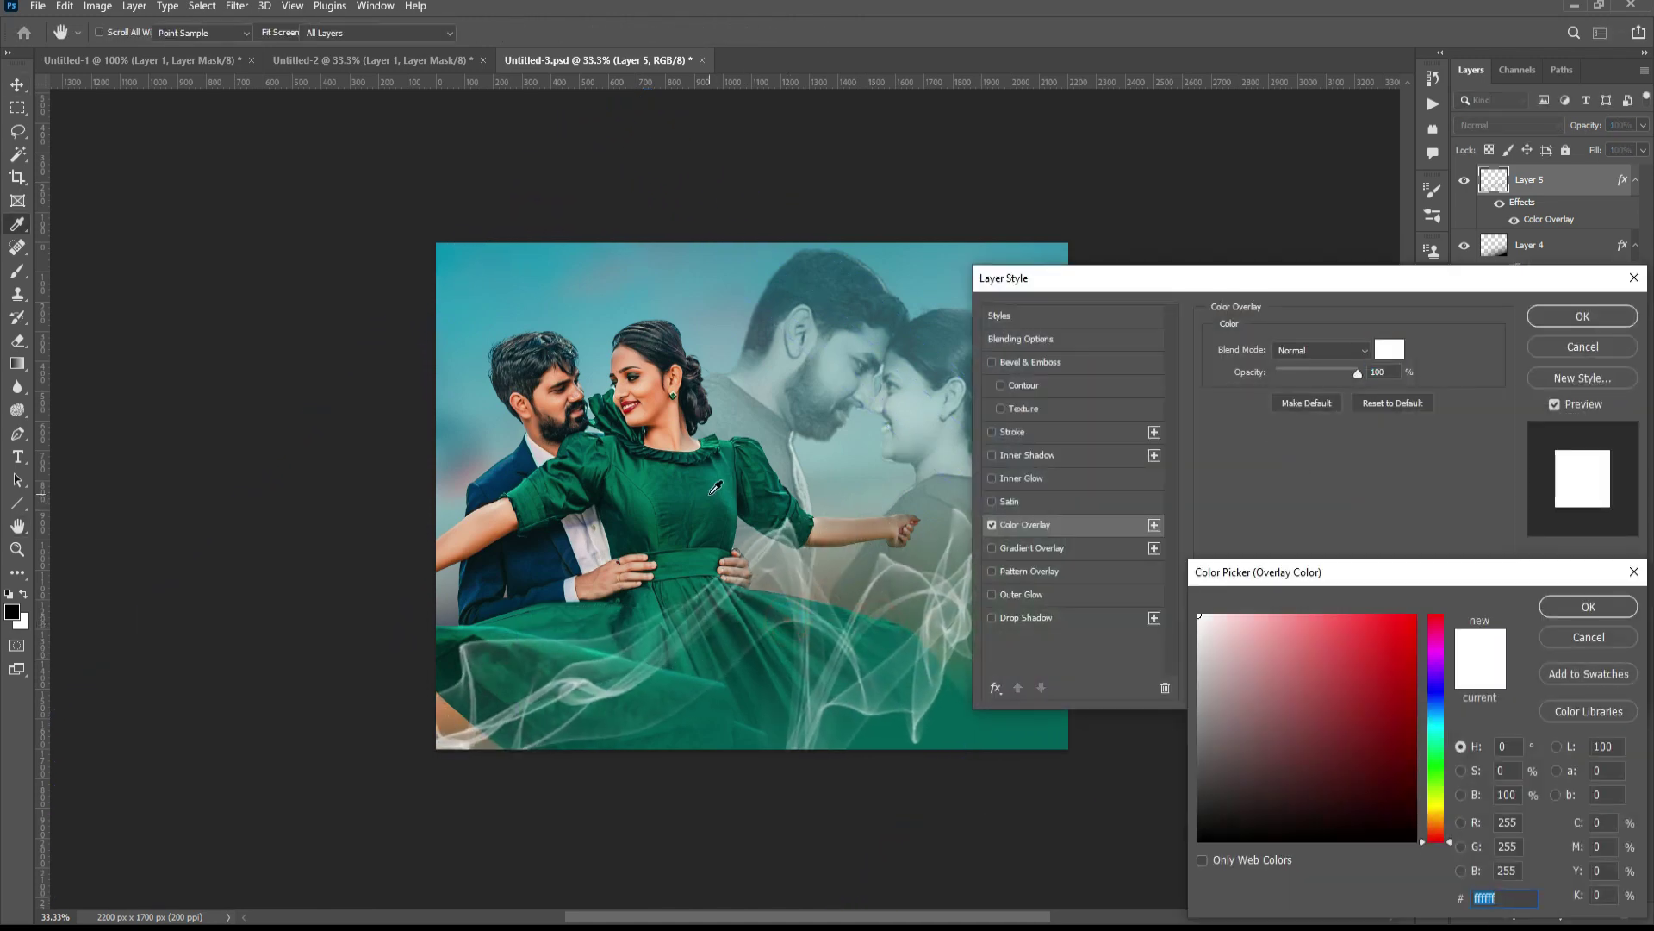
click(701, 491)
click(1351, 695)
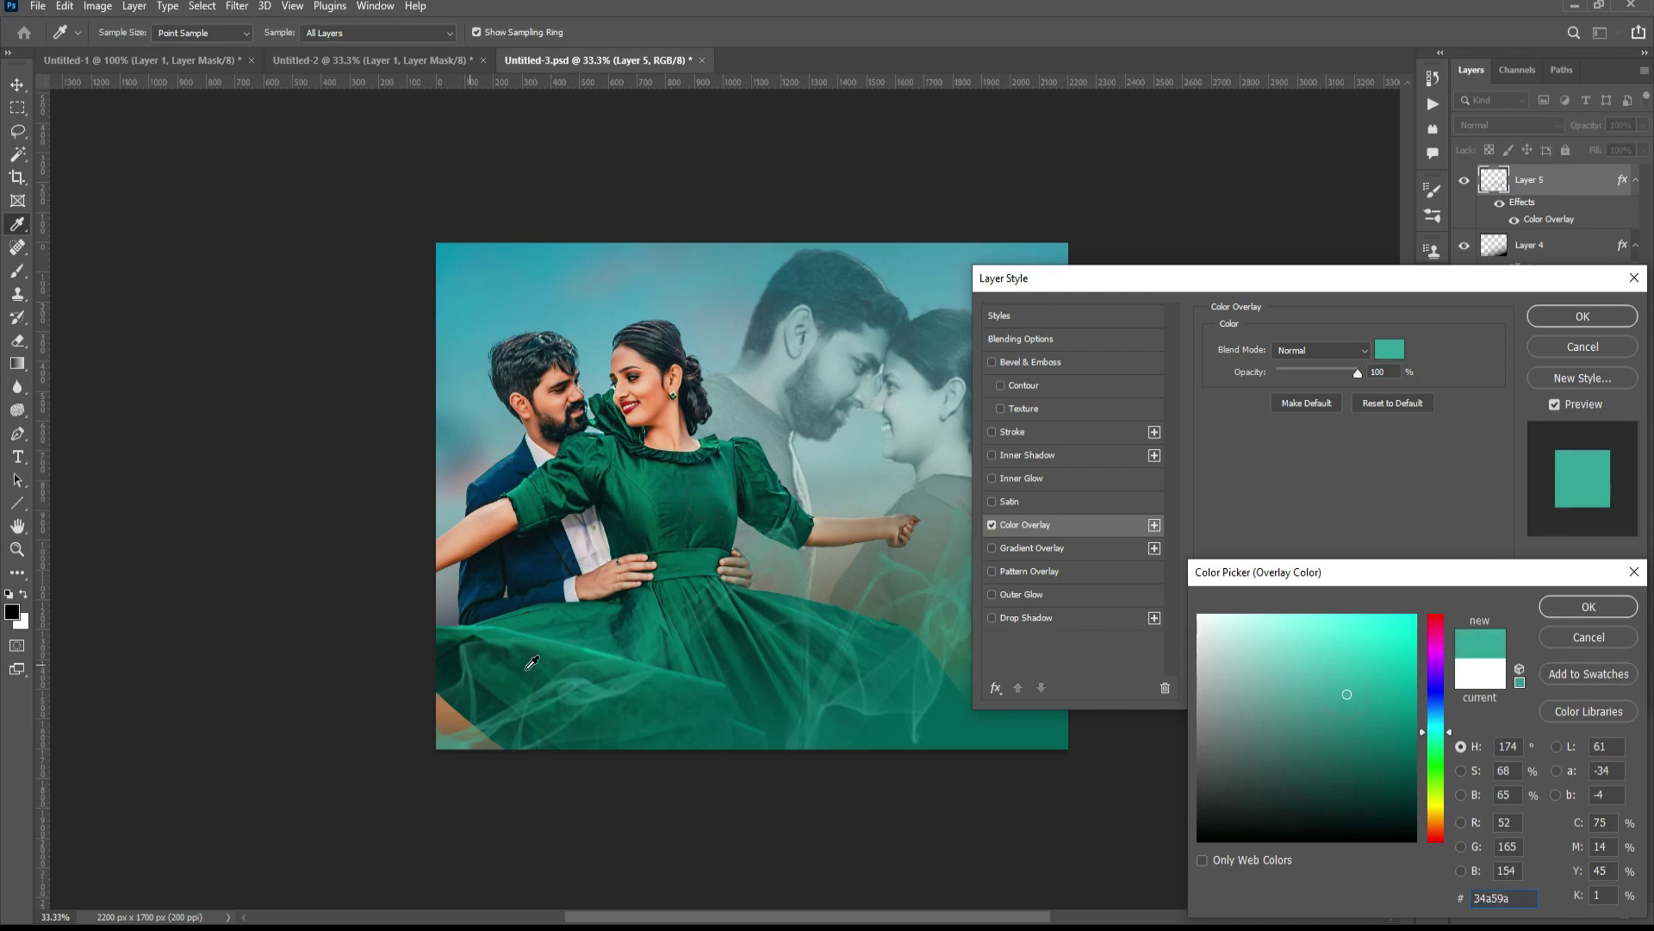
click(576, 619)
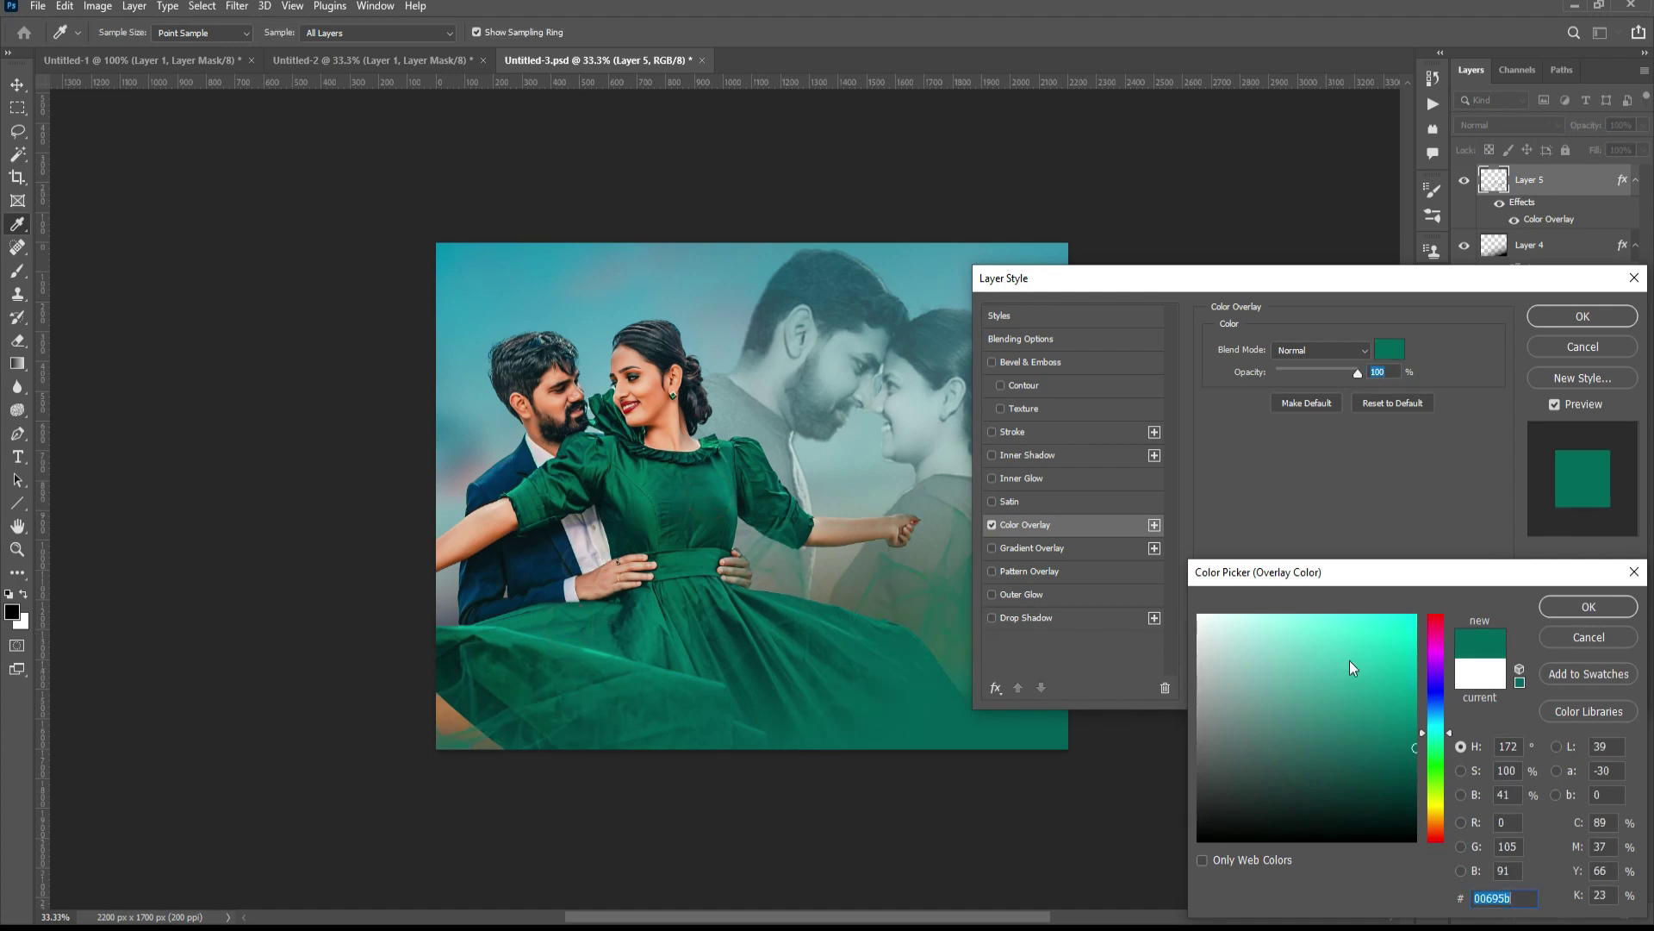
key(Return)
key(Return)
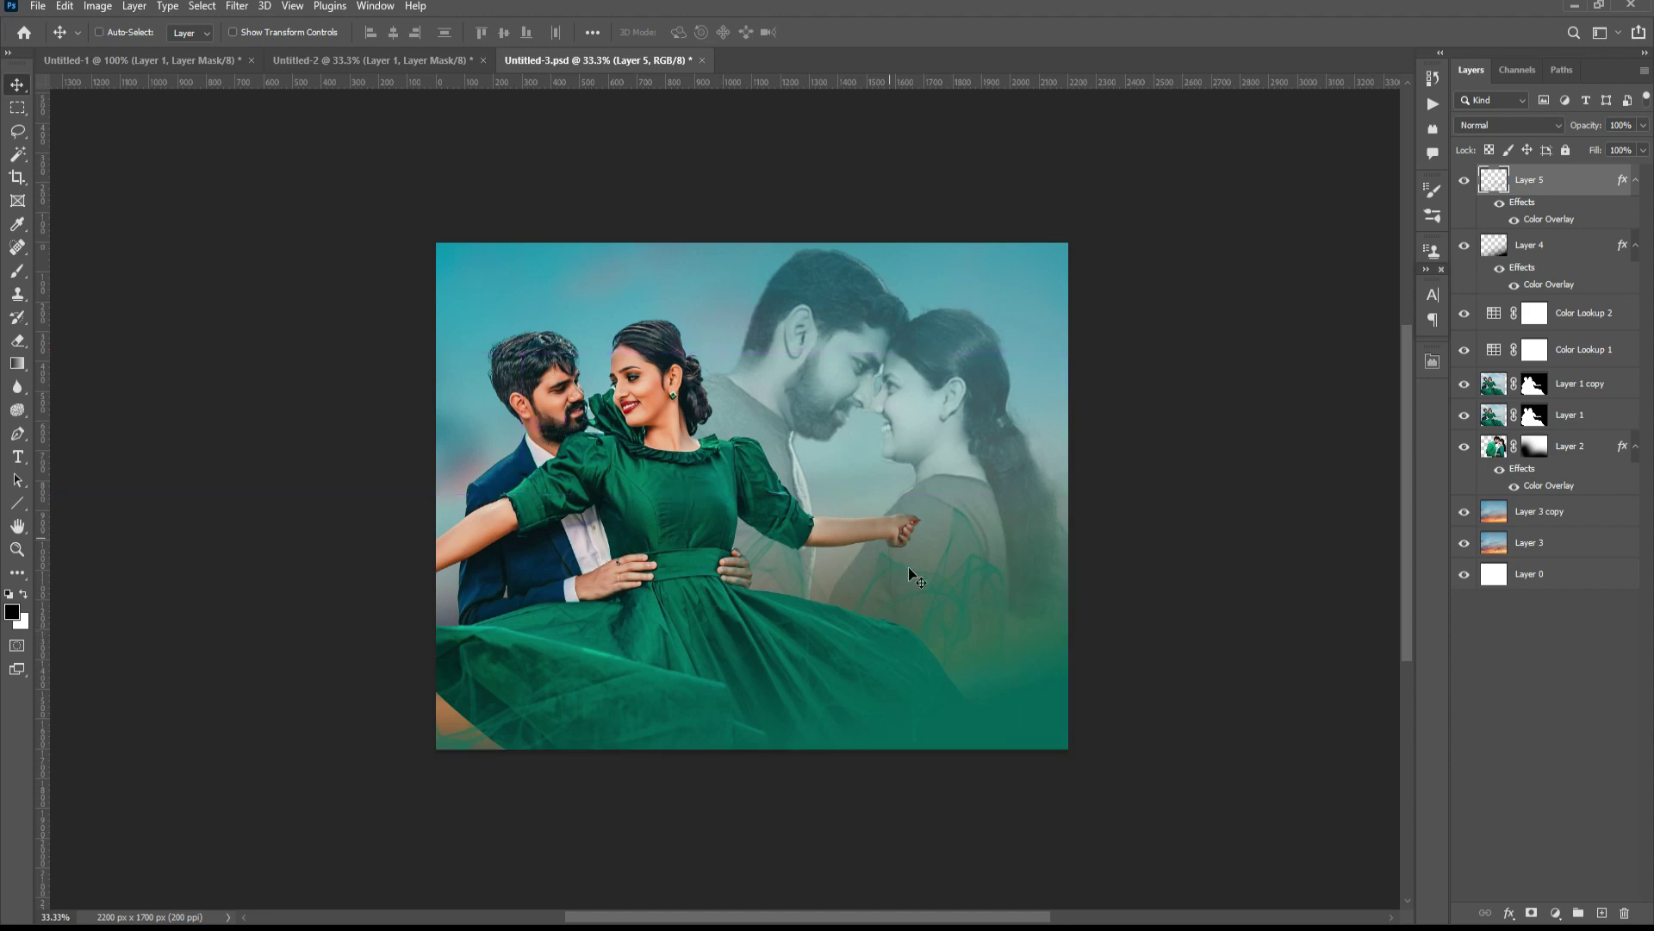
key(ctrl+t)
click(926, 597)
key(Return)
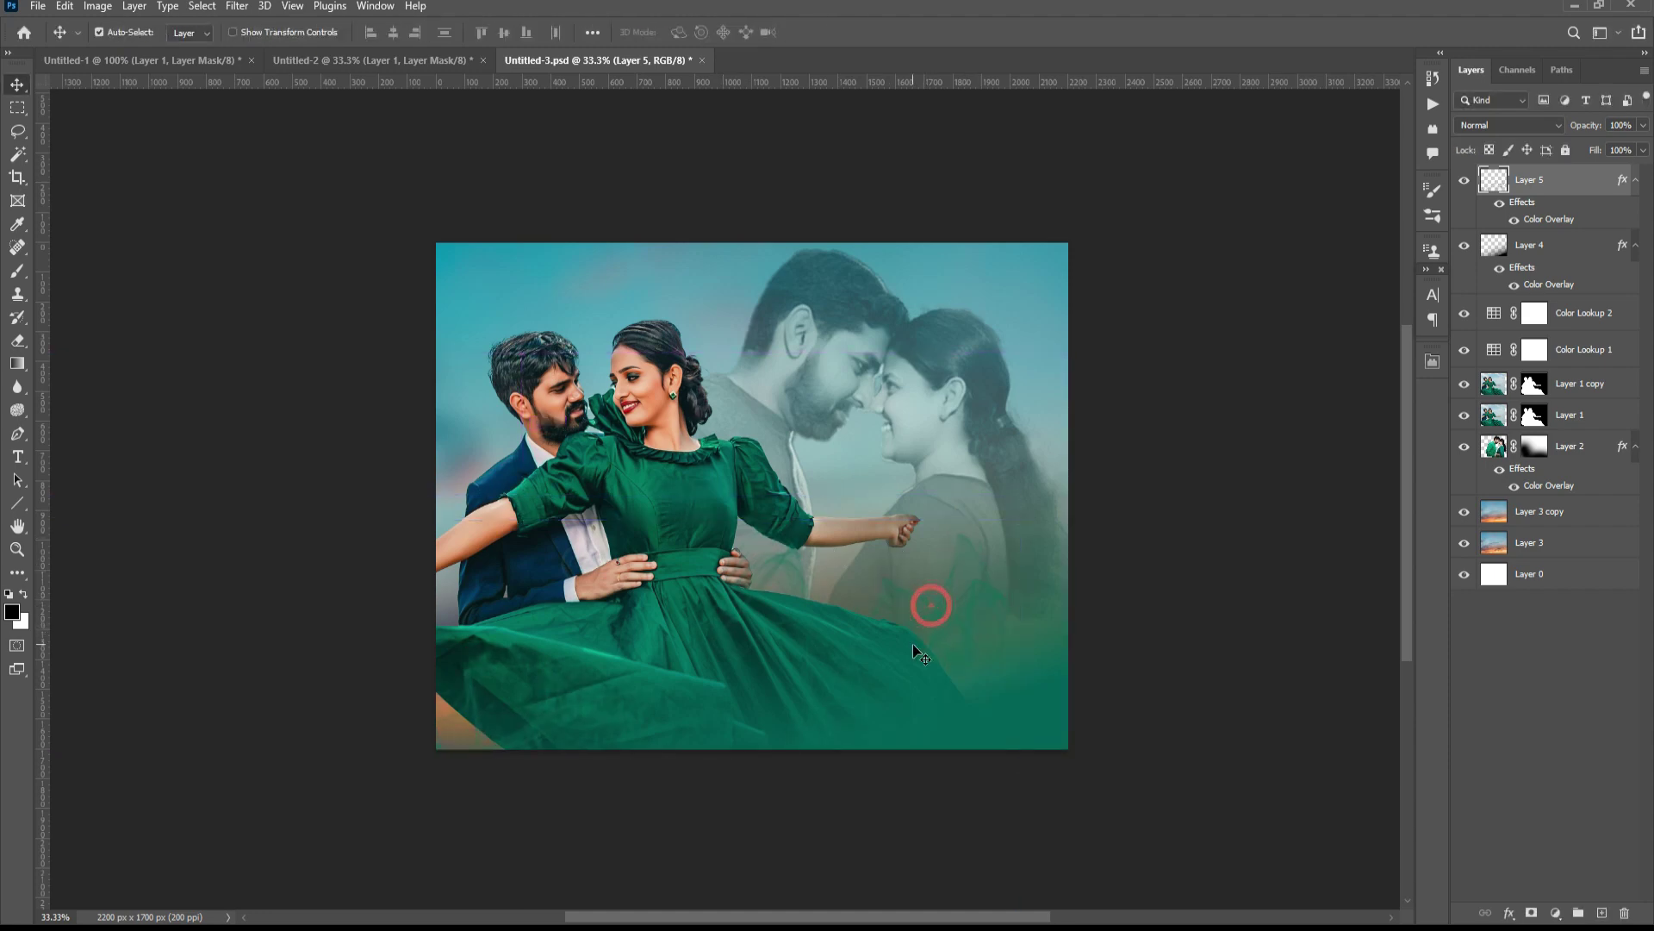
- Duplicate Layer 5 and merge both smoke layers into Layer 5 copy
key(ctrl+j)
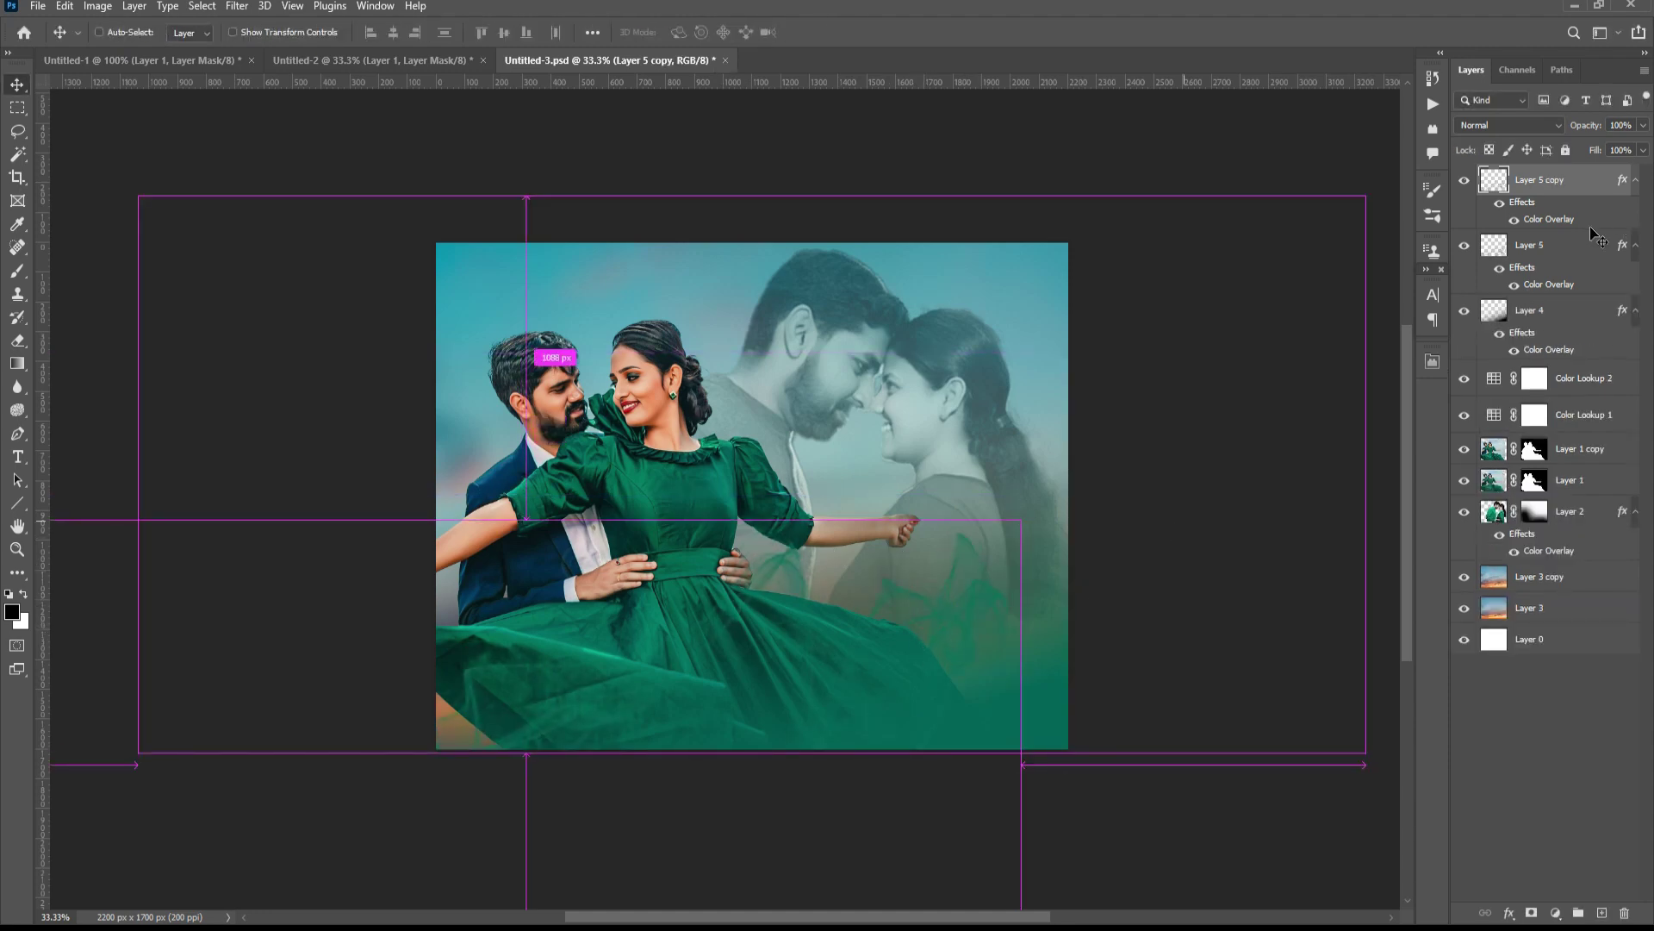
ctrl+click(1551, 246)
key(ctrl+e)
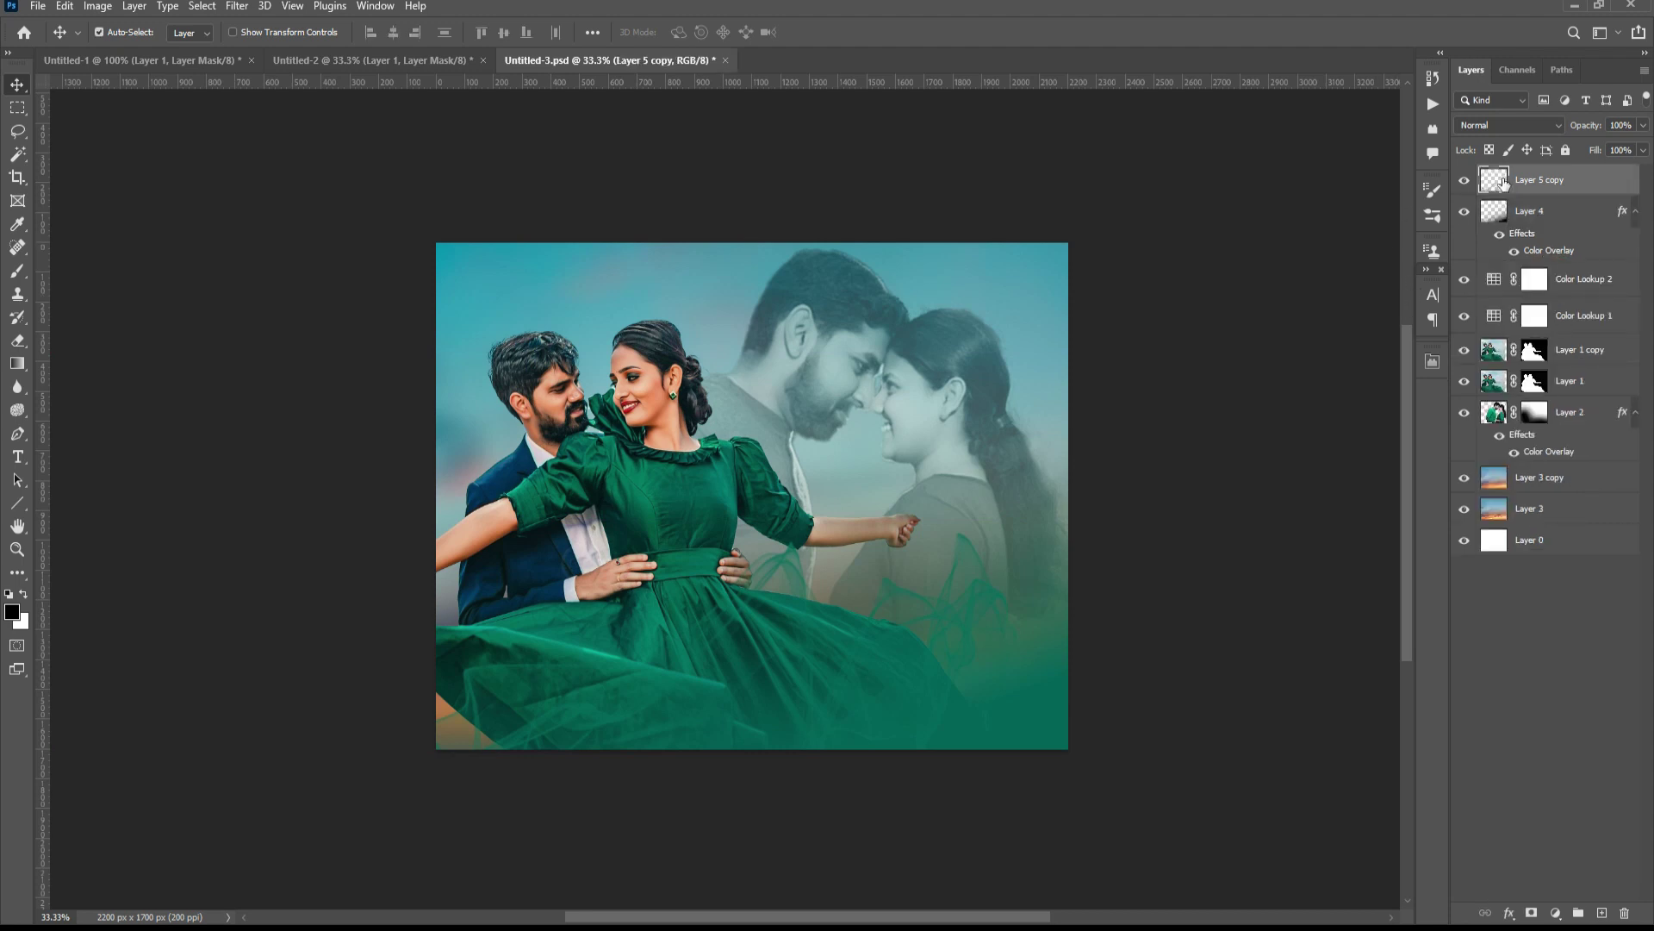
click(1465, 180)
click(1464, 180)
click(1465, 180)
- Preview blend modes down to Luminosity on the smoke, then keep Normal
click(1512, 125)
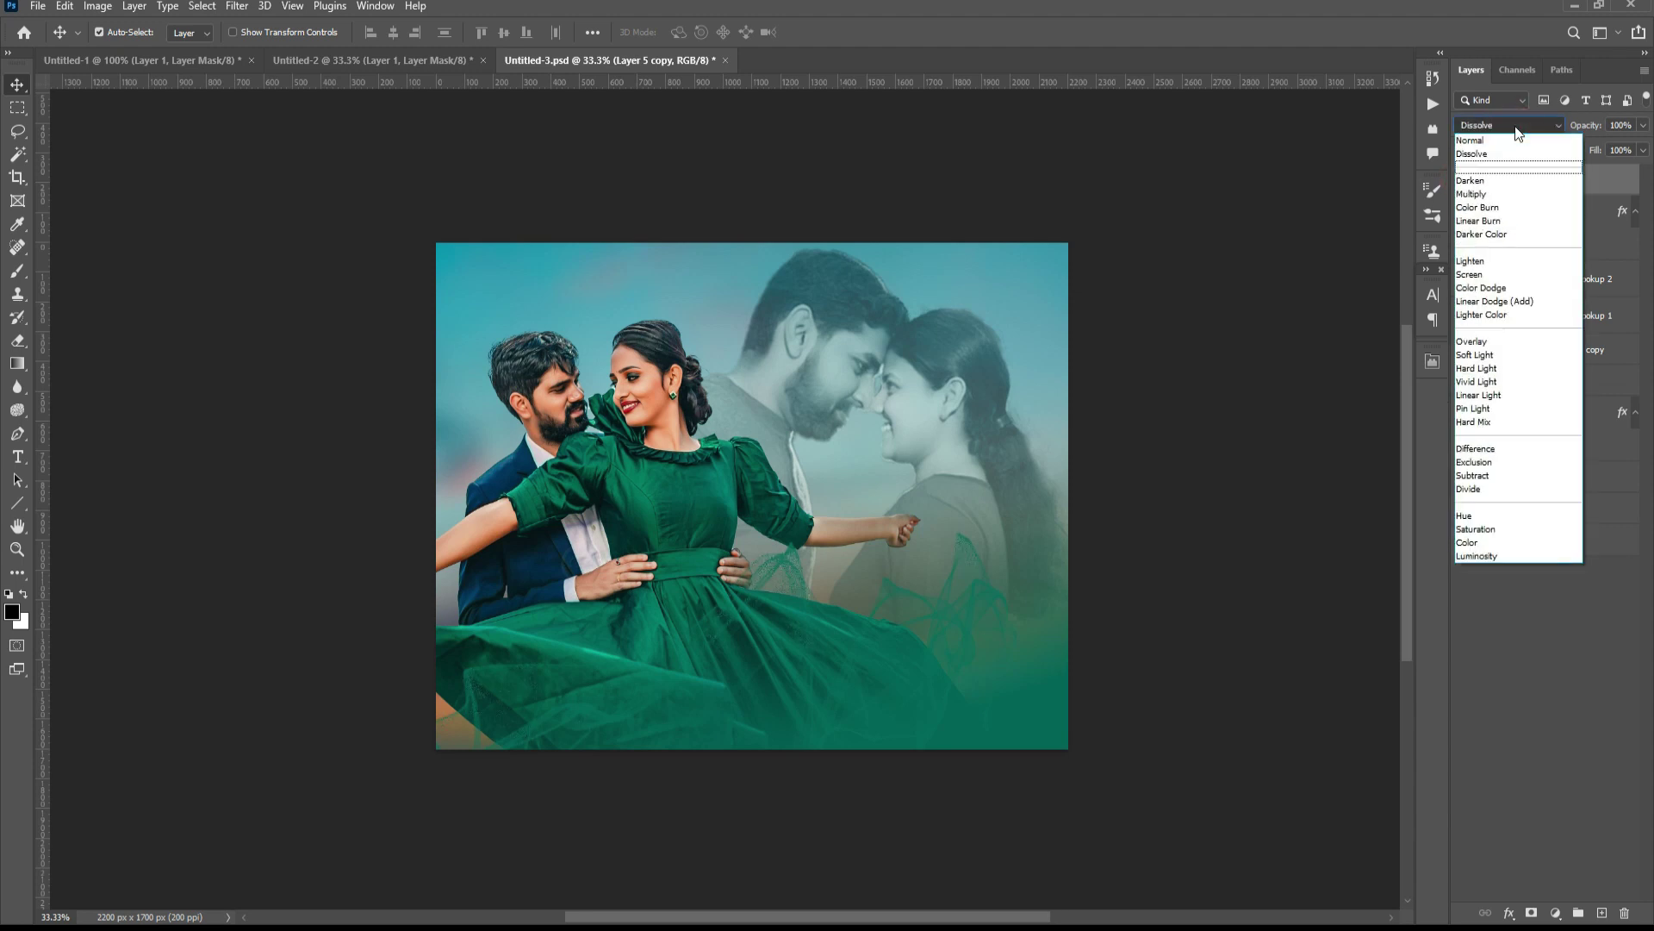
key(Down)
key(Down)
key(Down)
key(Down)
key(Down)
key(Down)
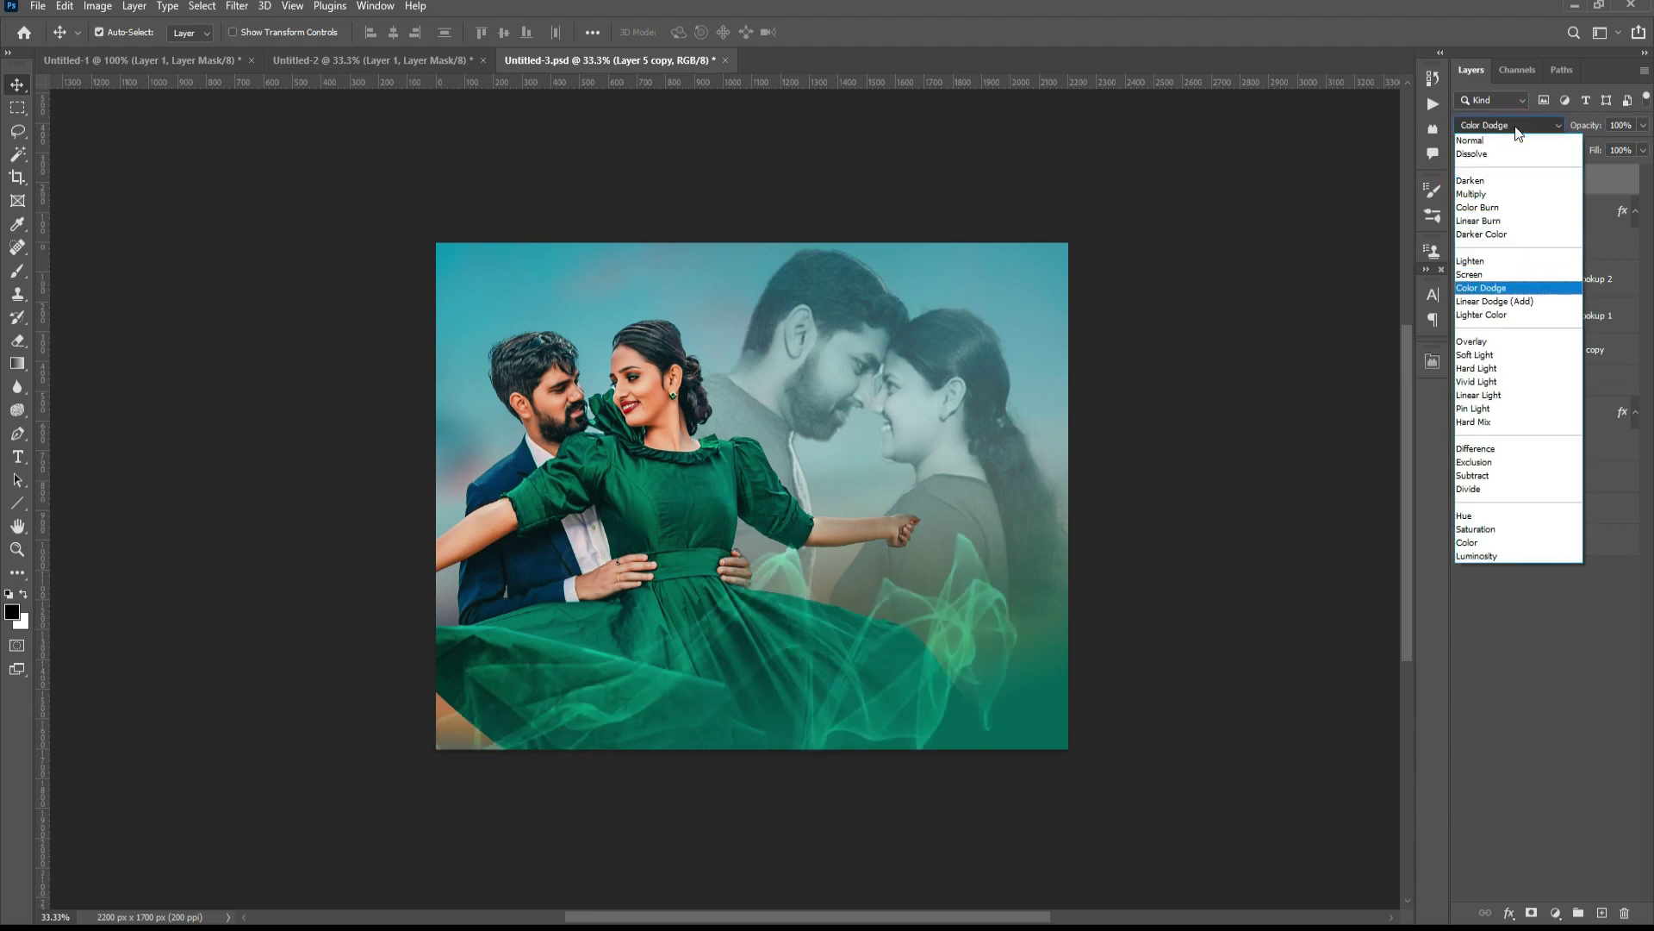
key(Down)
key(Down)
key(Down)
key(Down)
key(Down)
key(Down)
key(Down)
key(Up)
key(Up)
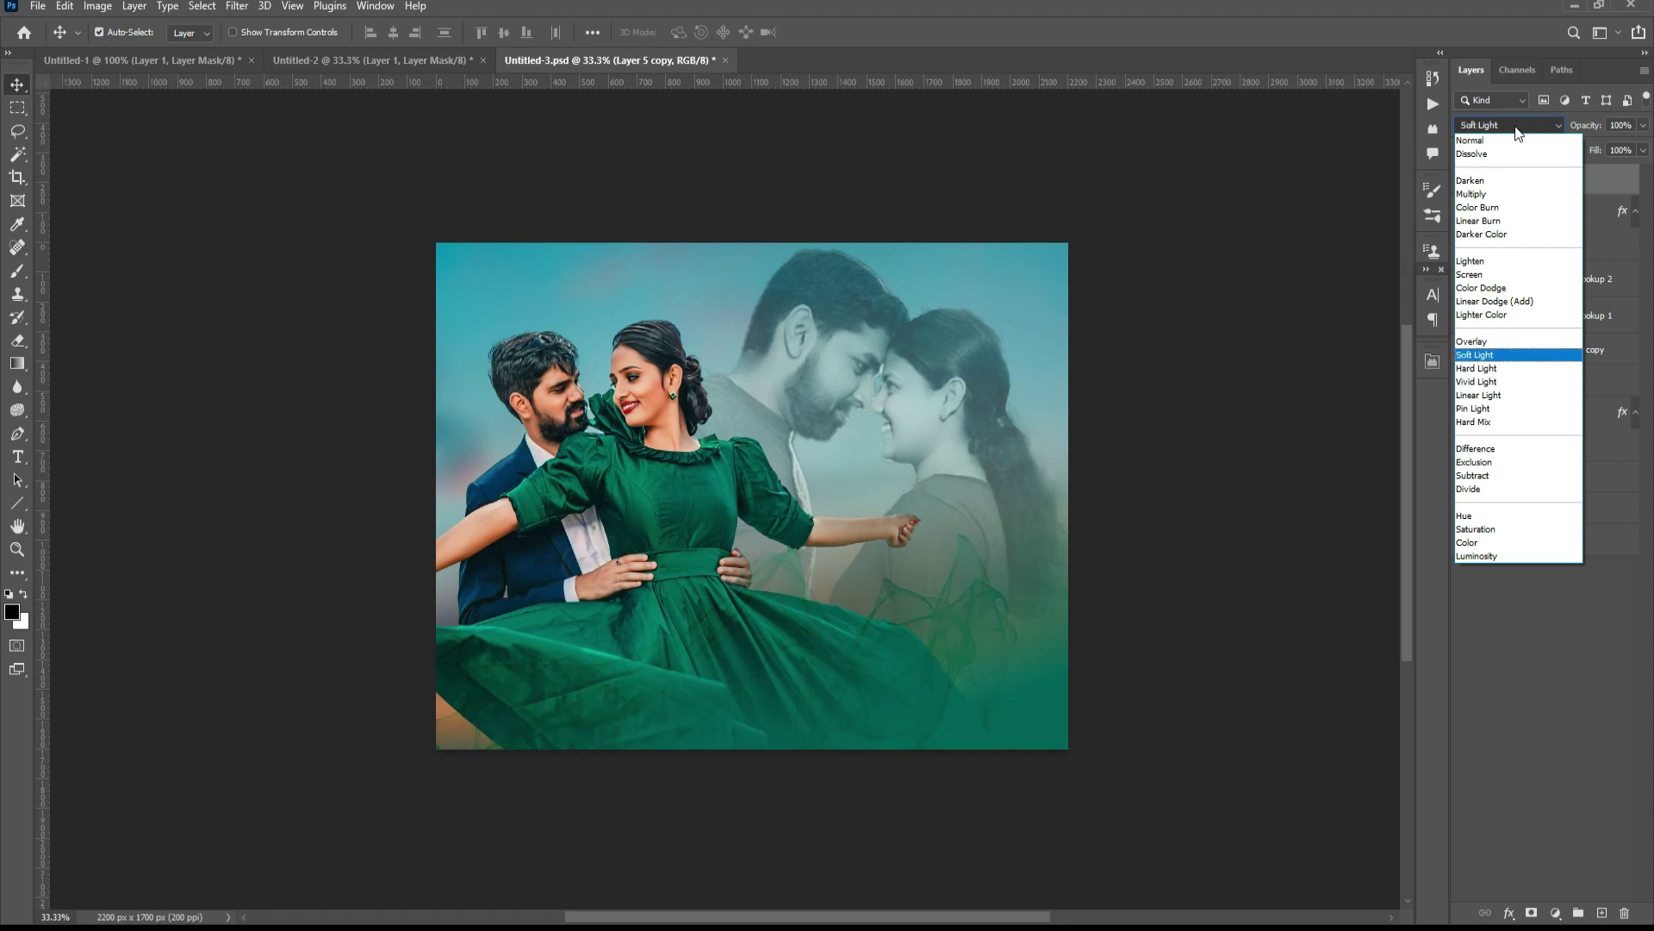
key(Down)
key(Down)
key(Down)
key(Down)
key(Down)
key(Down)
key(Down)
key(Down)
key(Down)
key(Down)
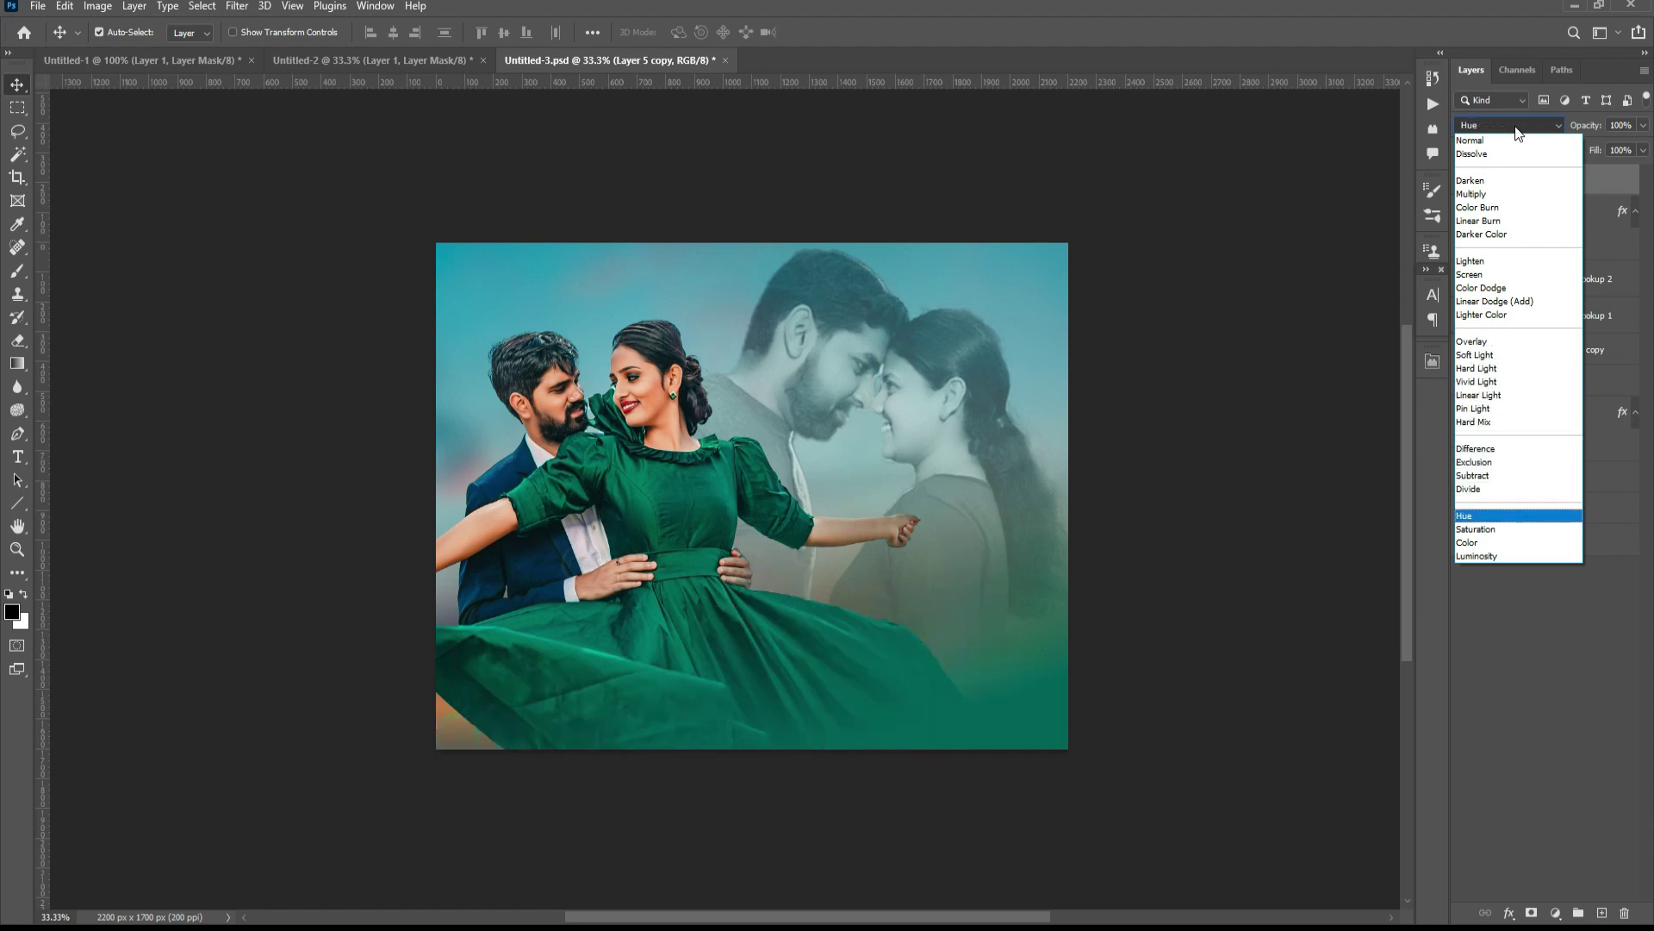
key(Down)
key(Down)
key(Down)
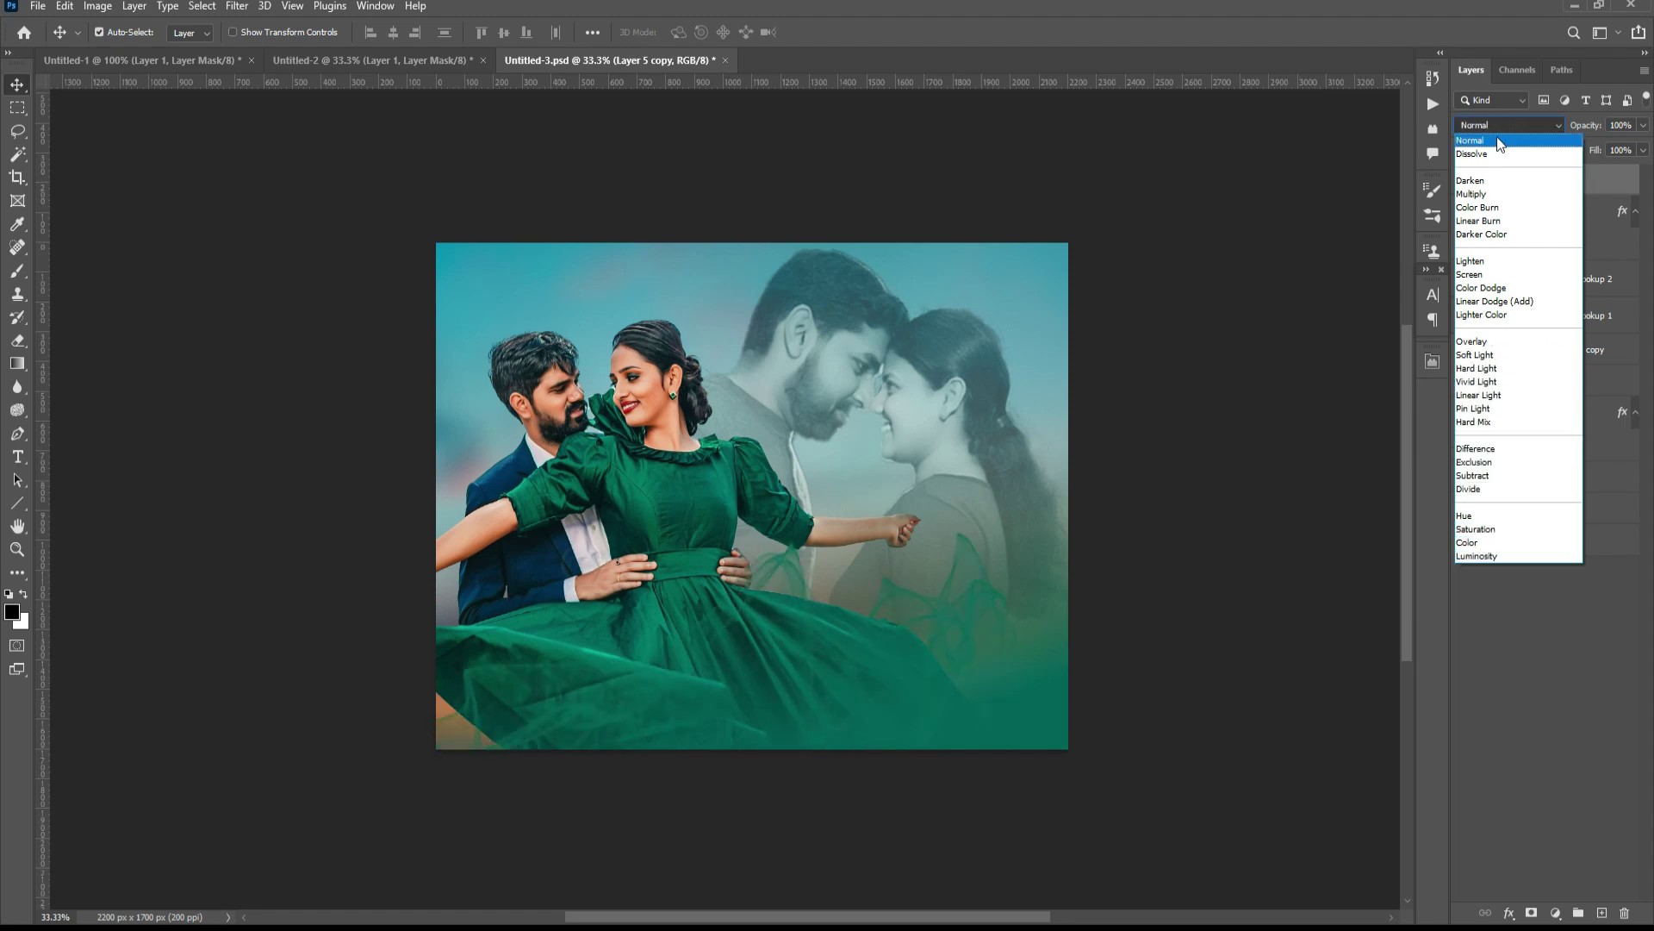
click(1499, 139)
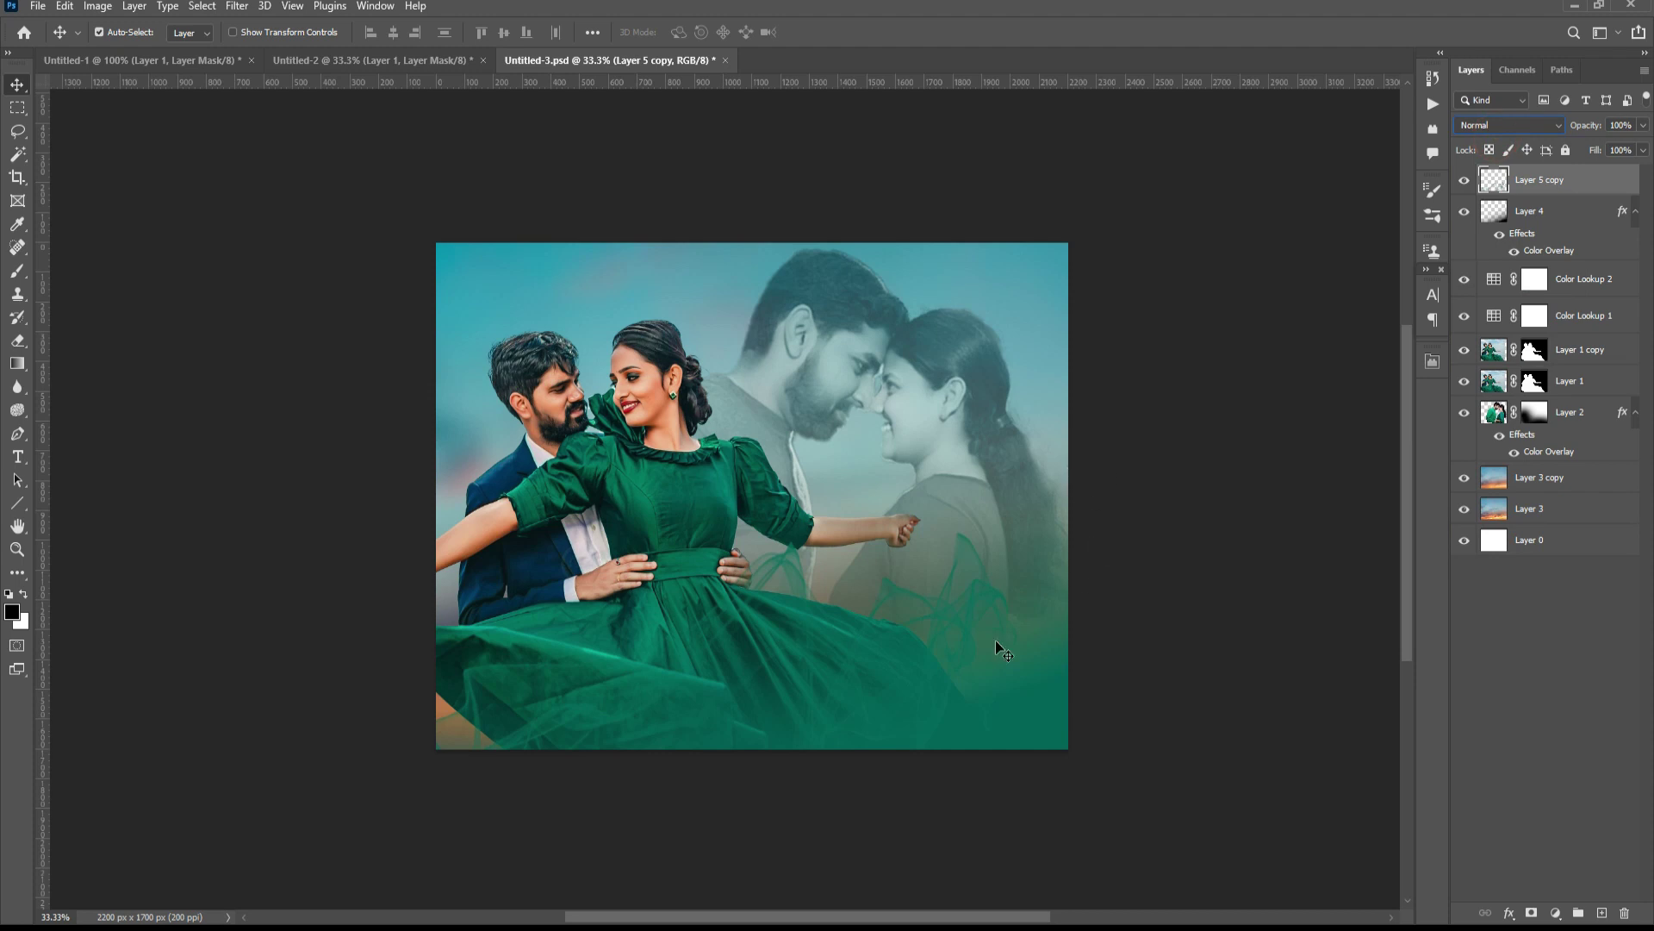
- Duplicate Layer 5 copy, flip it horizontally and shift it down and right
drag(1004, 640, 986, 634)
right_click(858, 604)
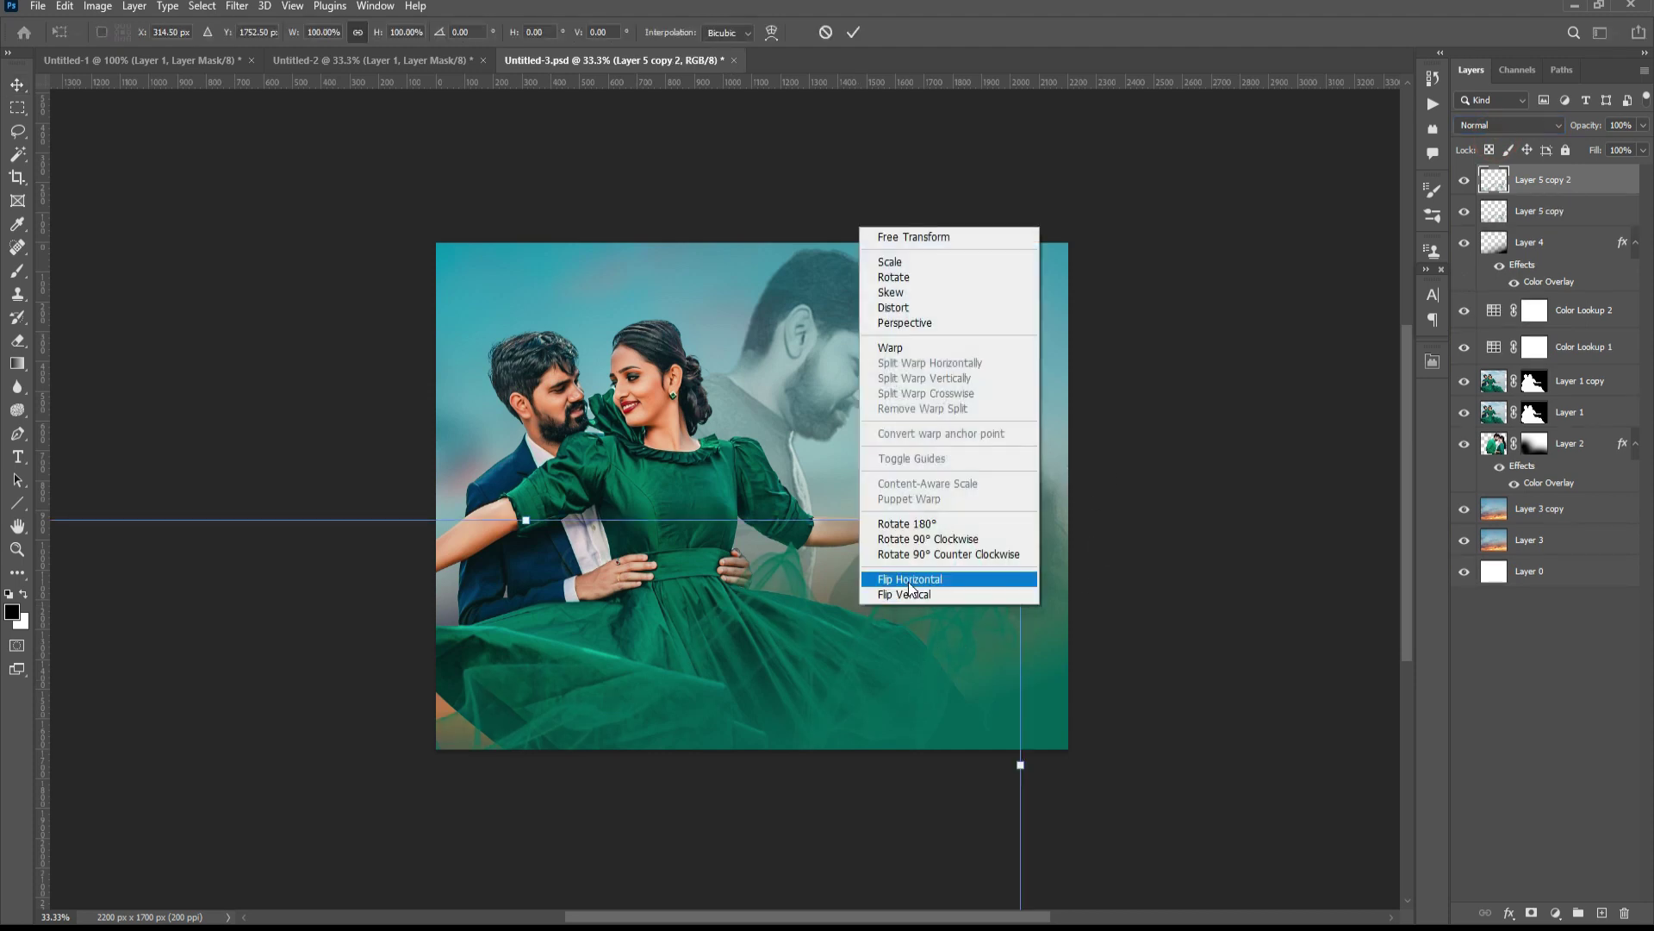
click(911, 581)
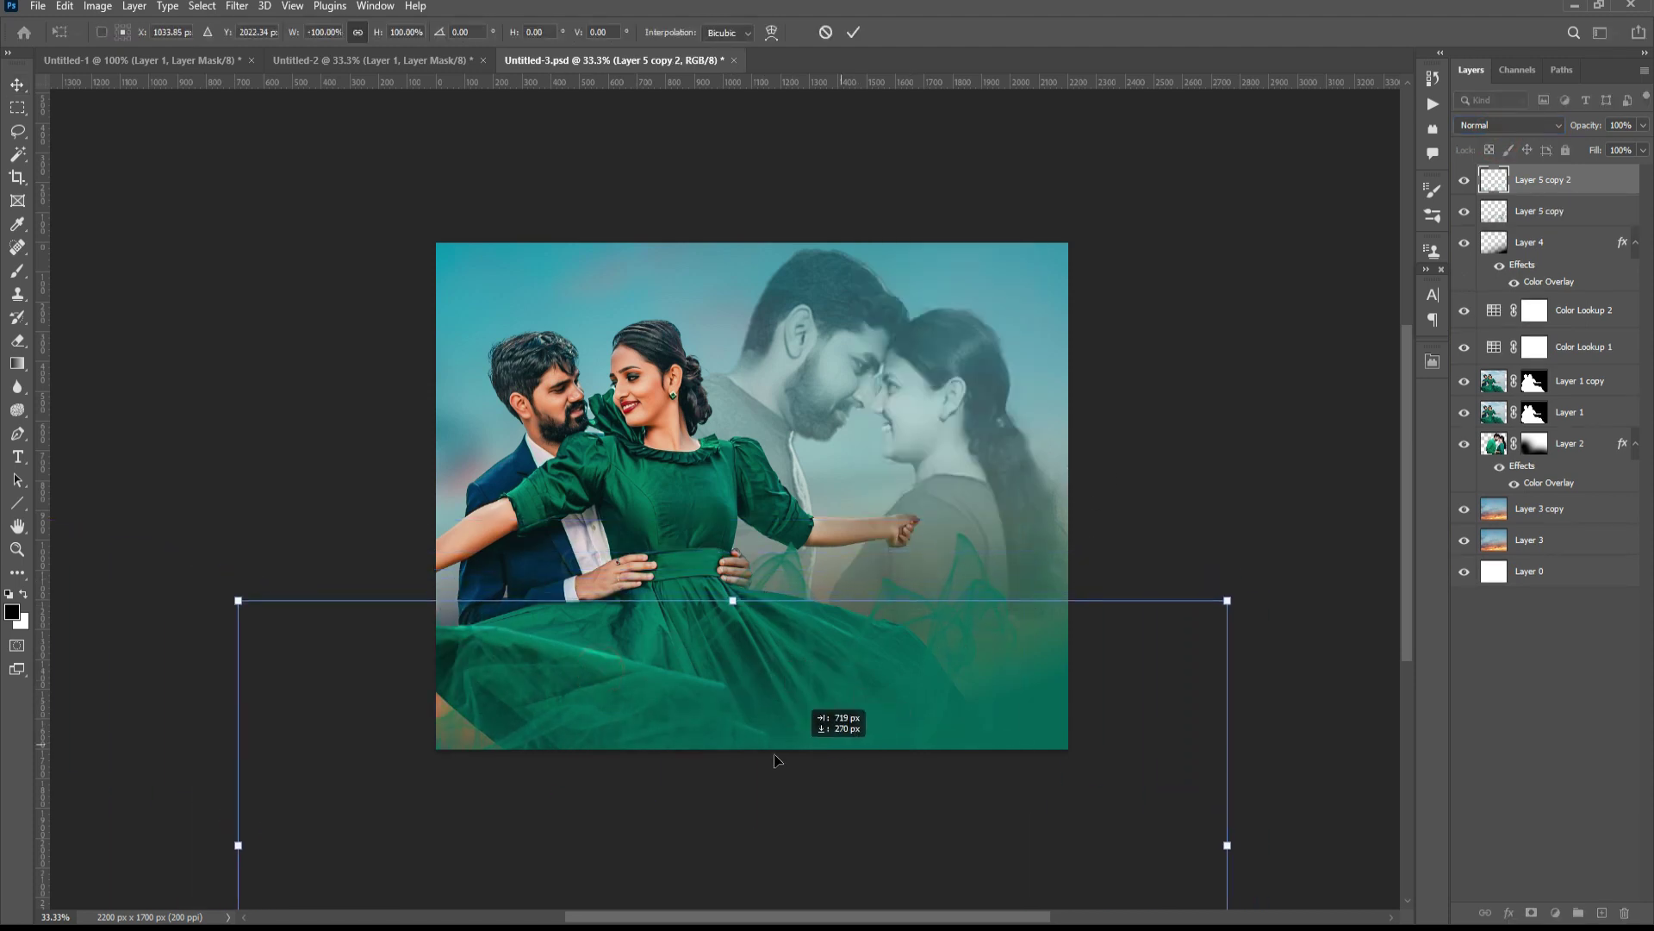
drag(650, 685, 694, 728)
key(Return)
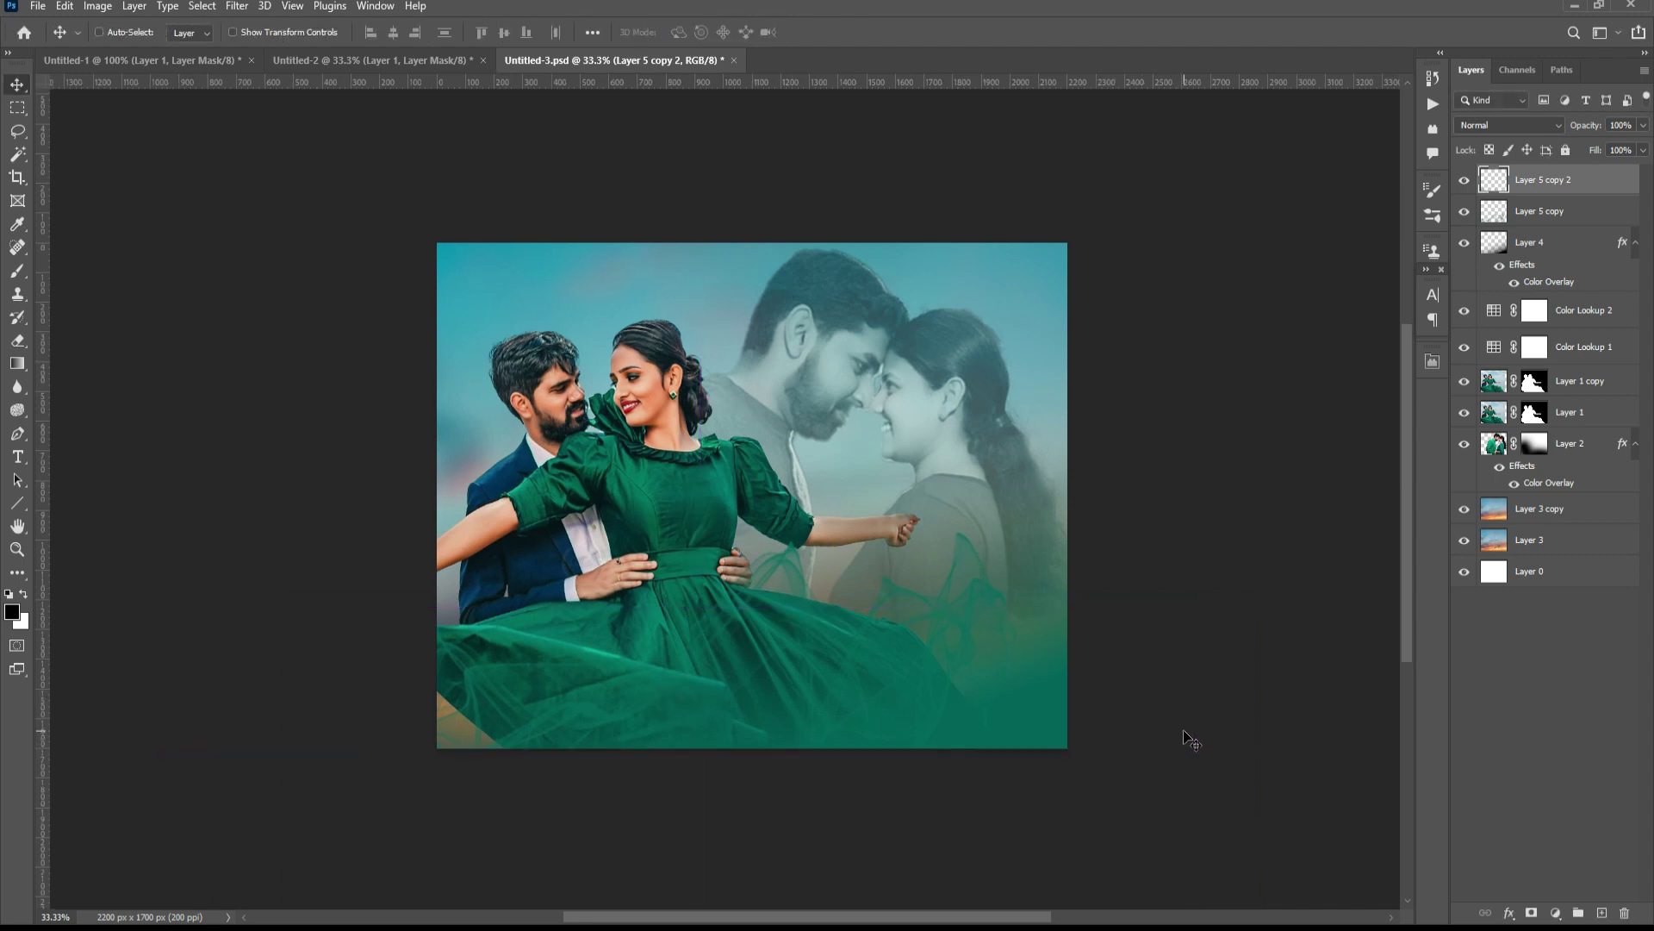
- Compare the poster with and without the flipped copy, then save it
key(ctrl+minus)
key(ctrl+plus)
key(ctrl+plus)
scroll(941, 727, right, 3)
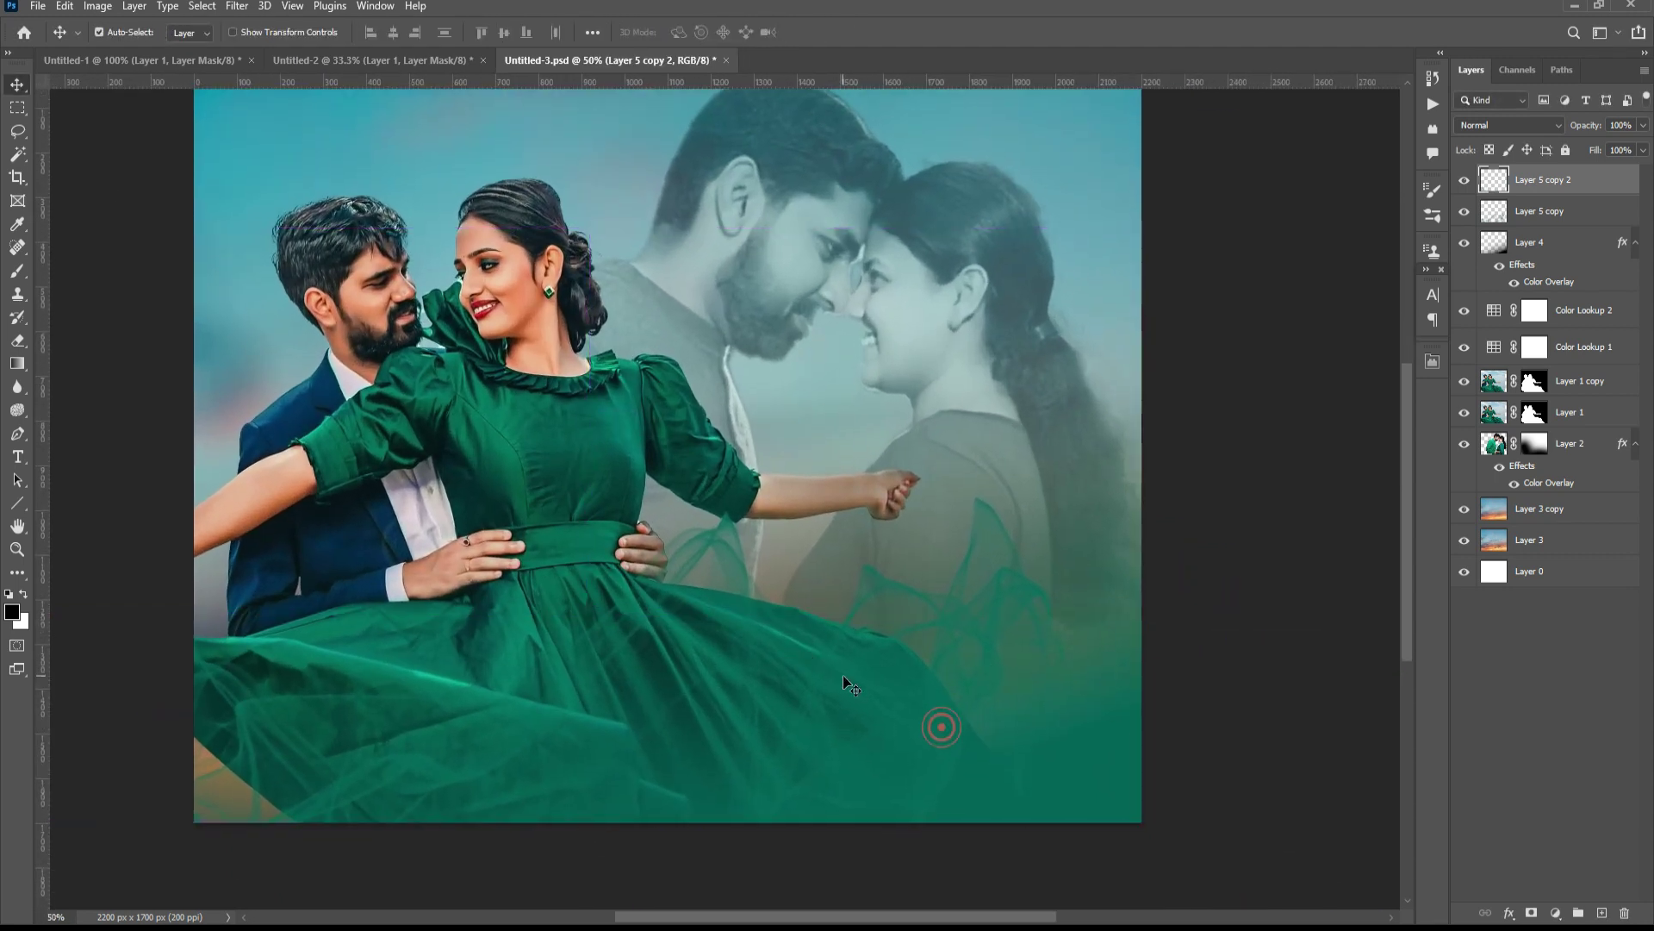
click(1464, 211)
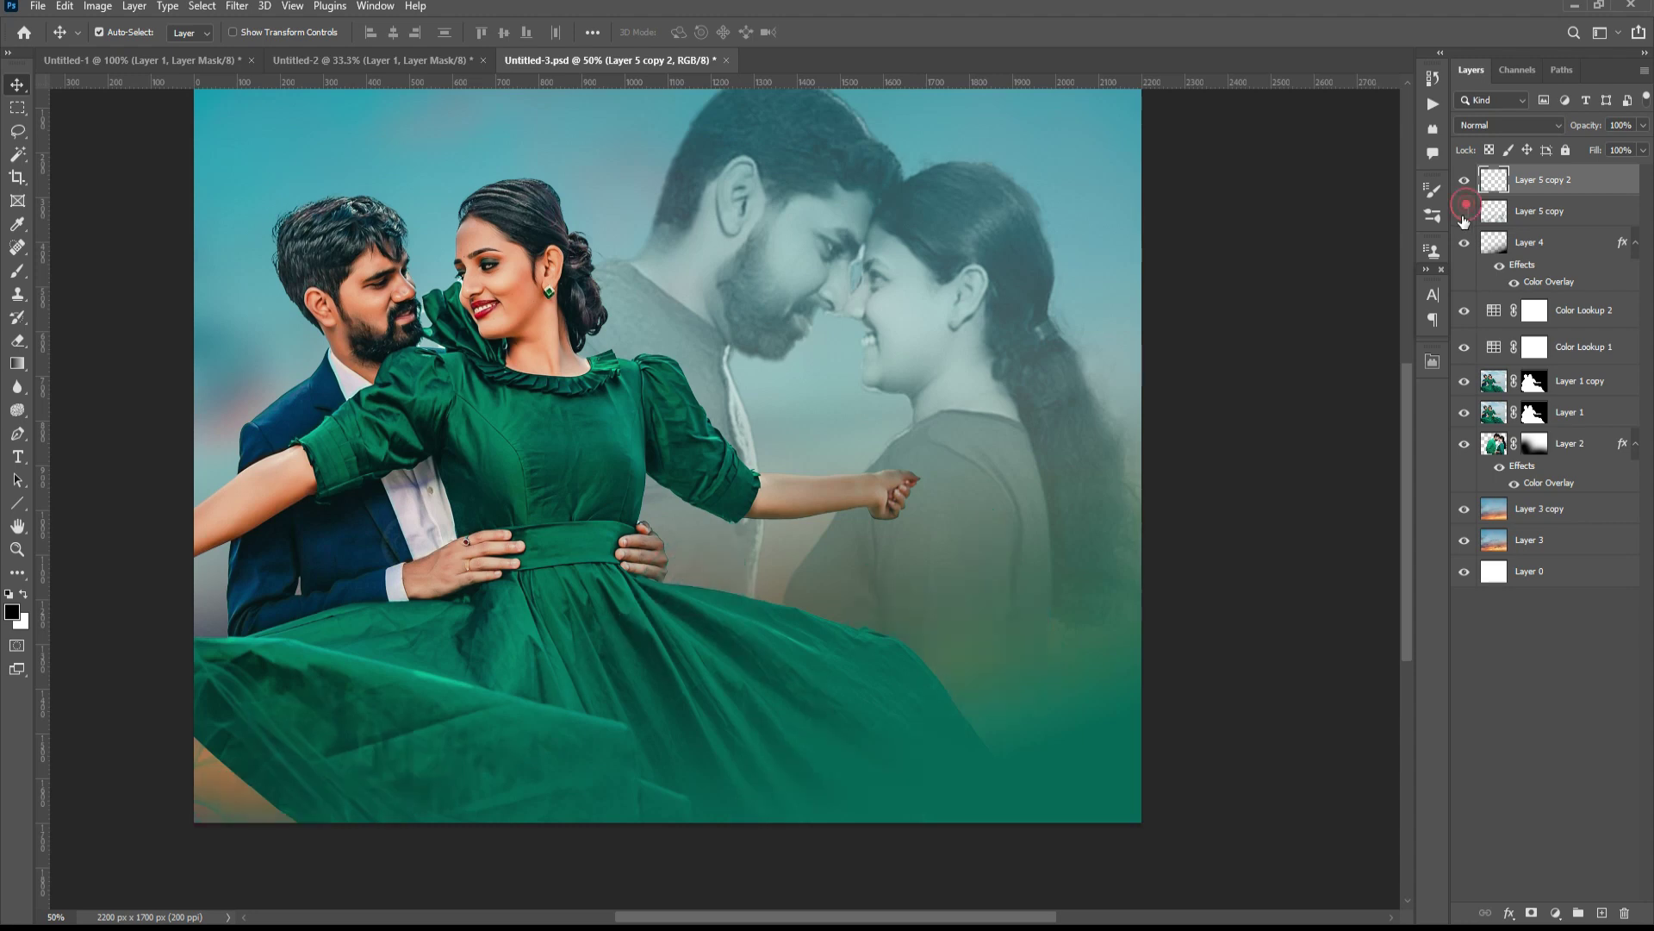
click(1464, 211)
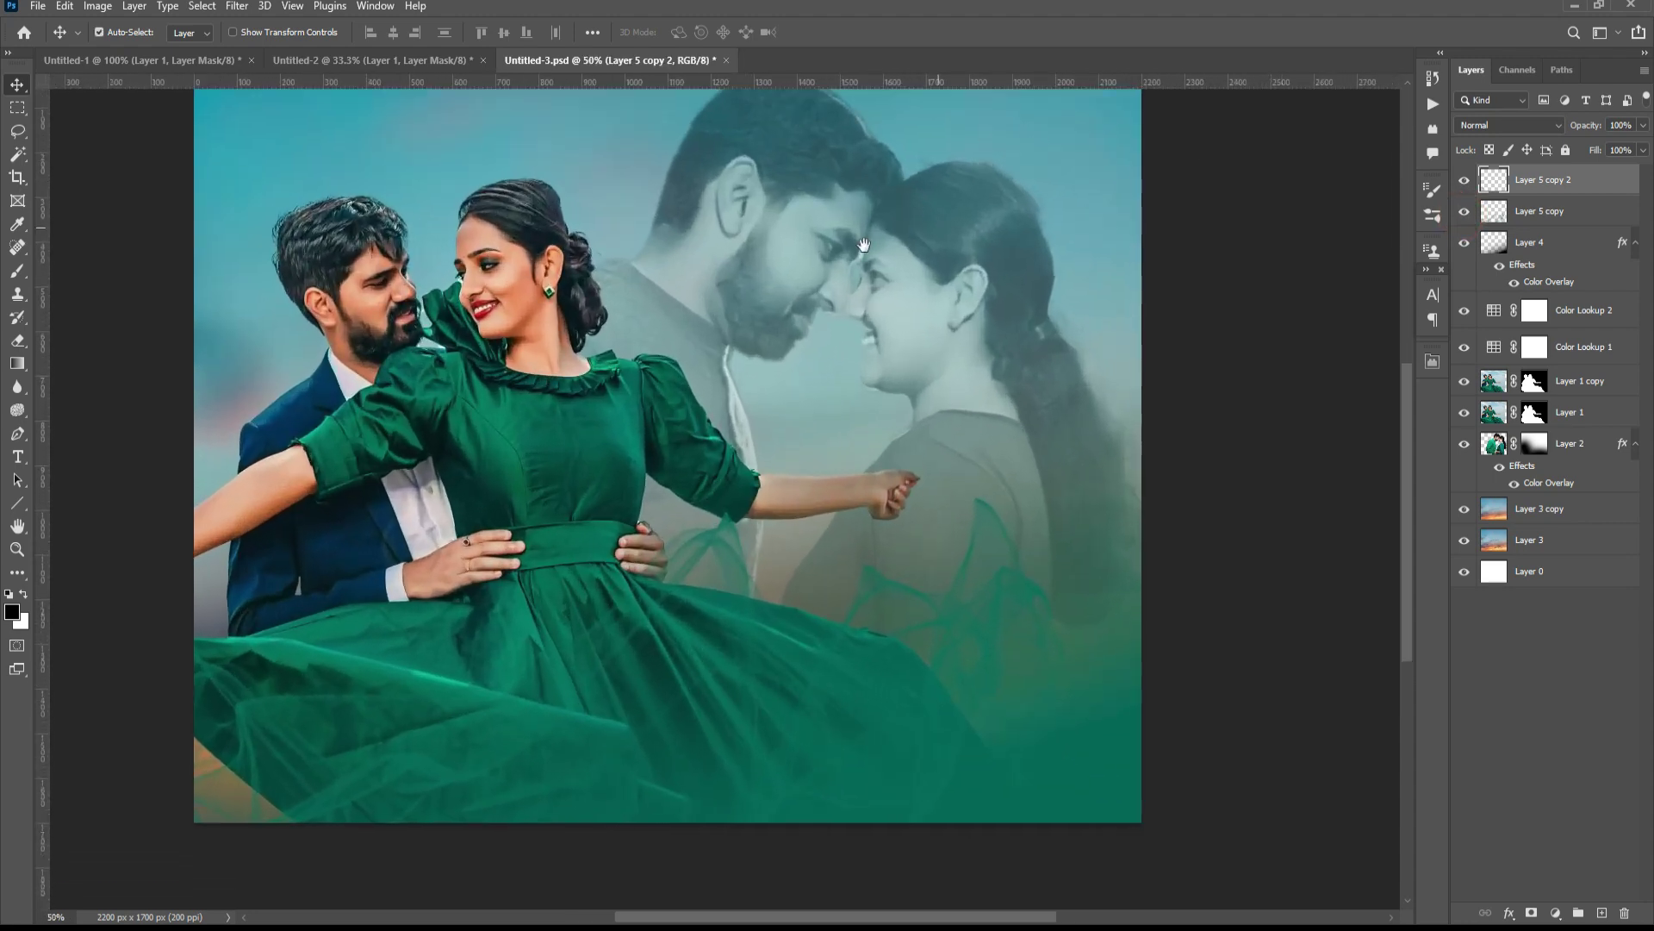
drag(863, 244, 915, 291)
key(ctrl+minus)
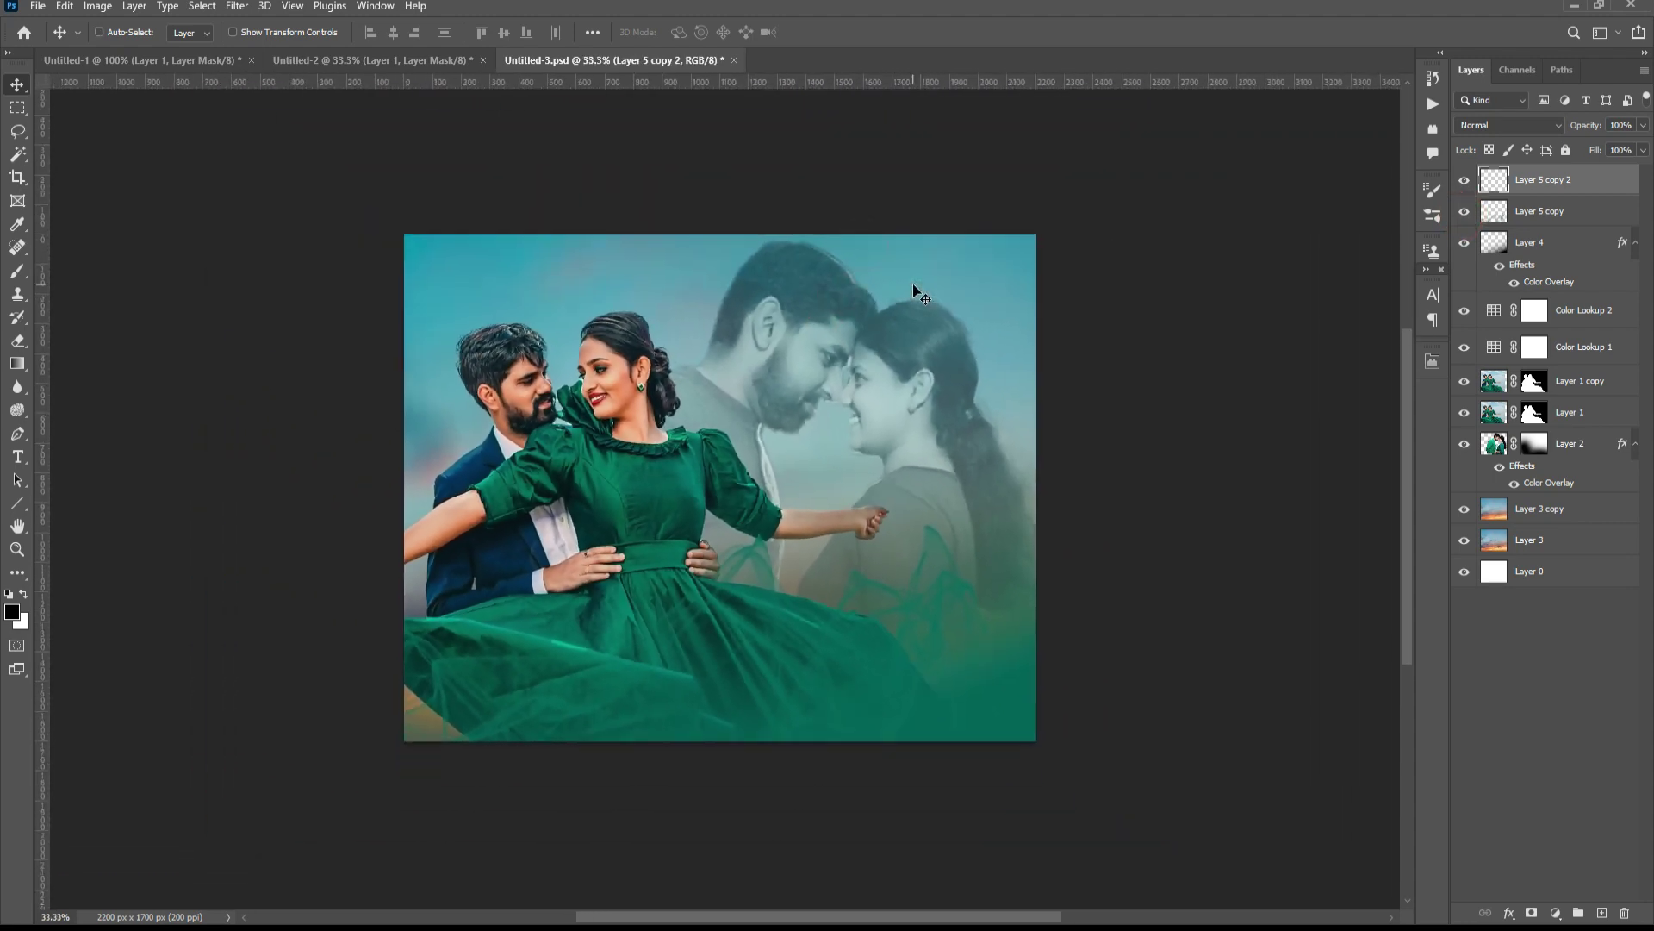
key(ctrl+s)
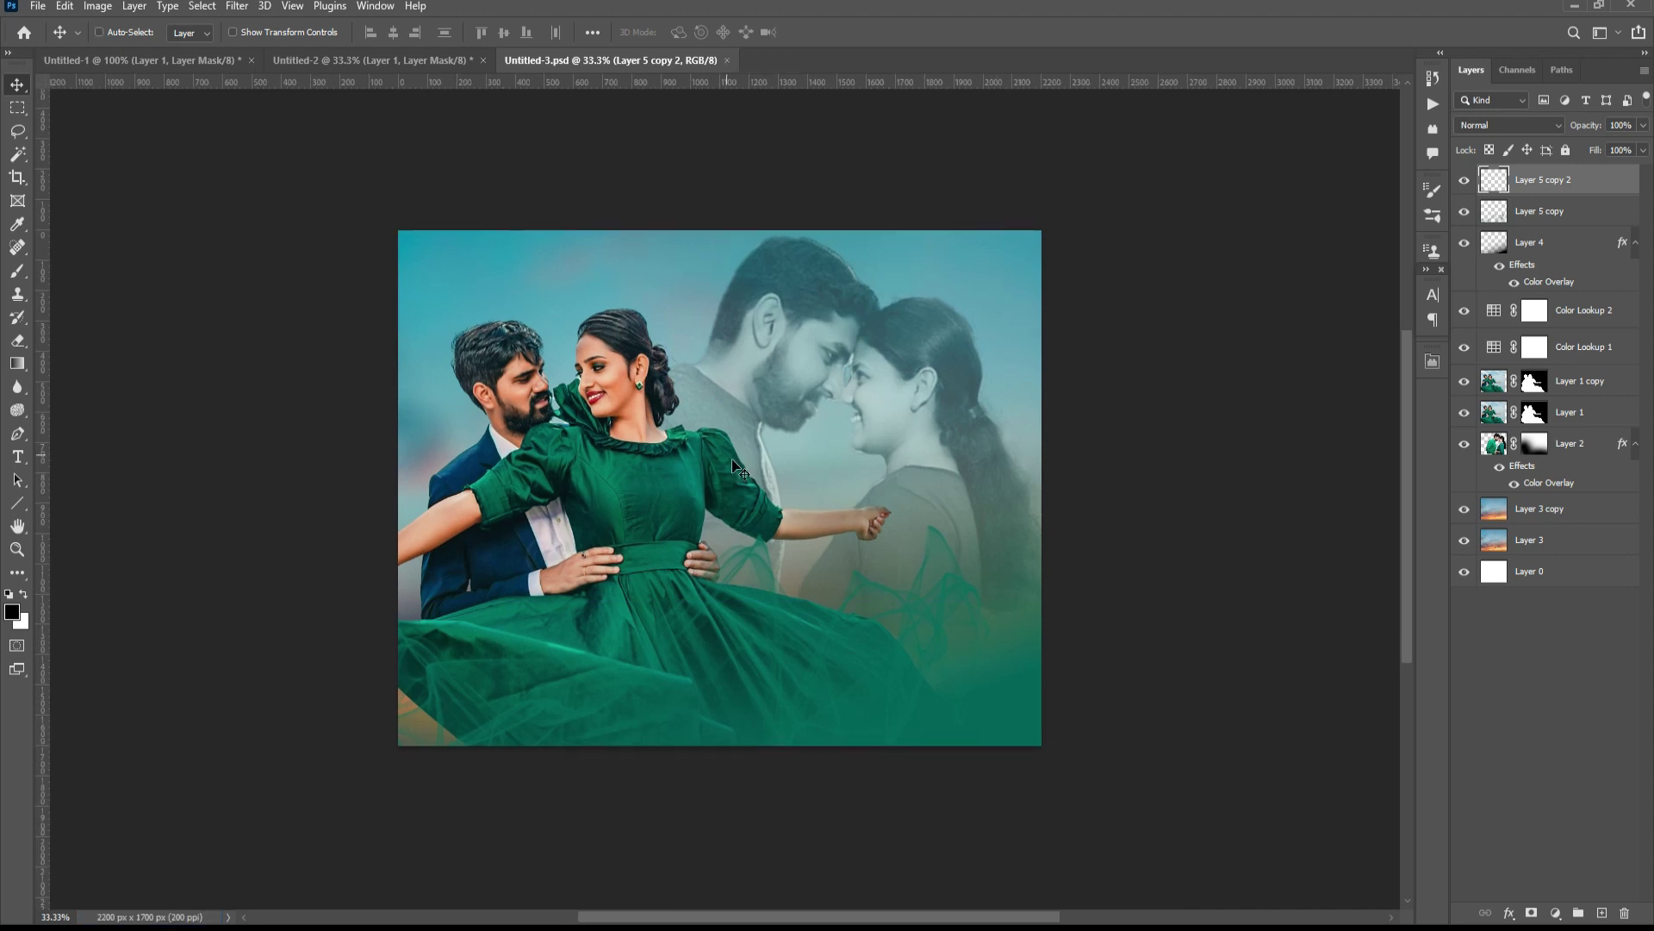
key(ctrl+plus)
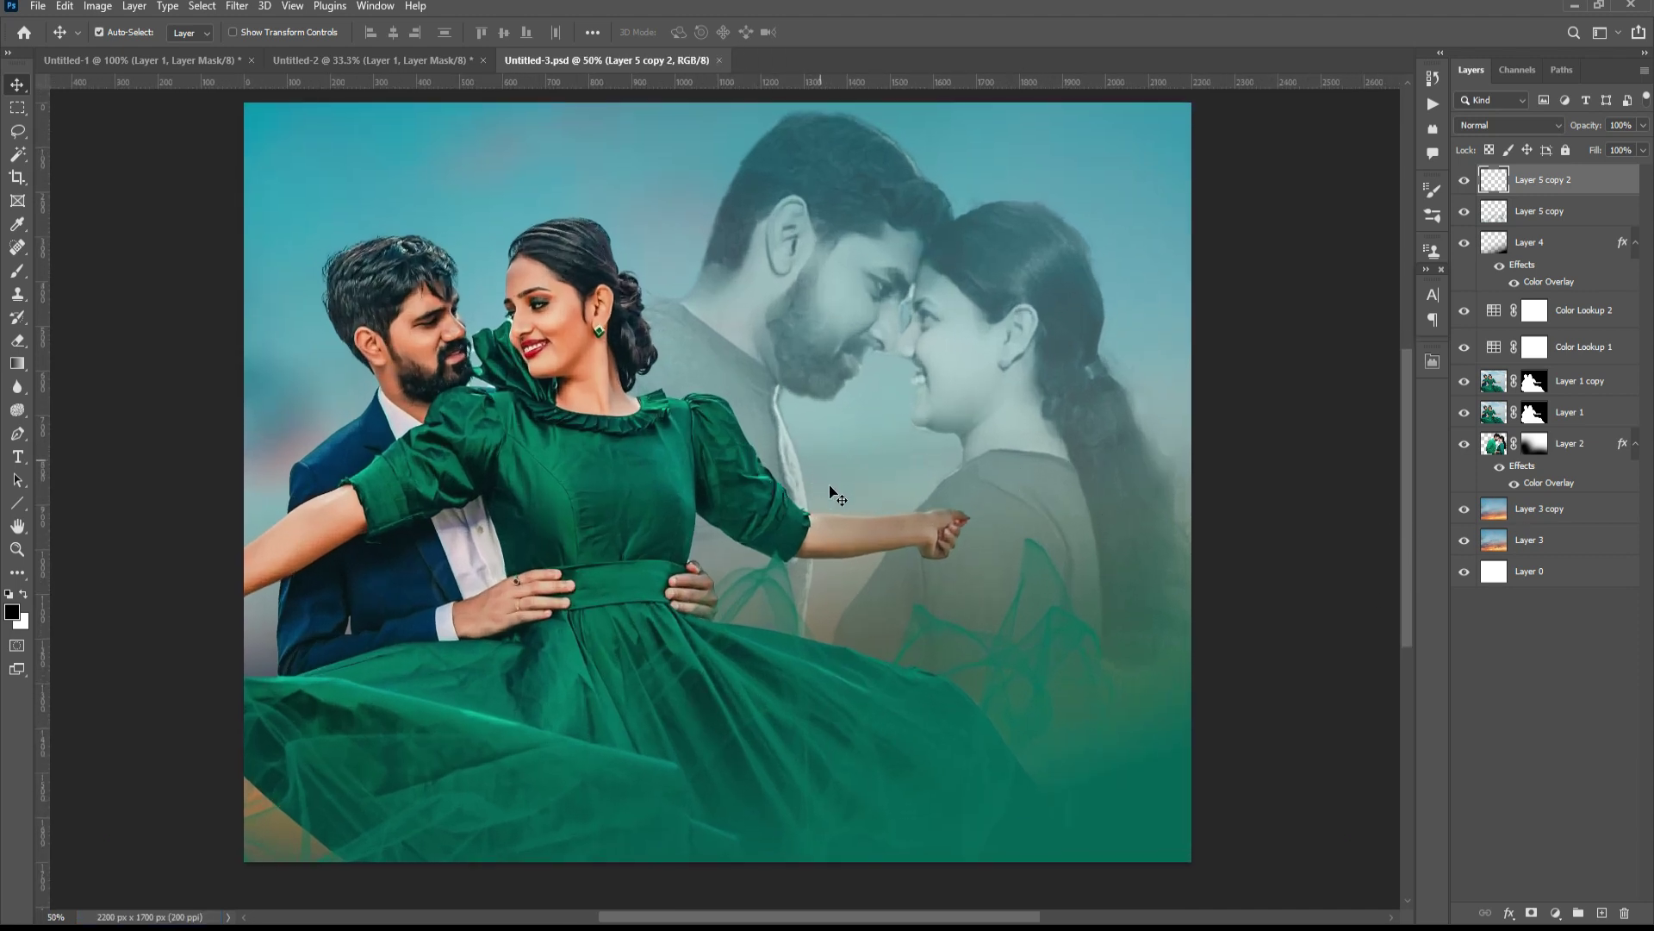
- Select Layer 3 copy and set up a soft round brush with 1% spacing
click(1456, 447)
click(1456, 446)
click(1549, 517)
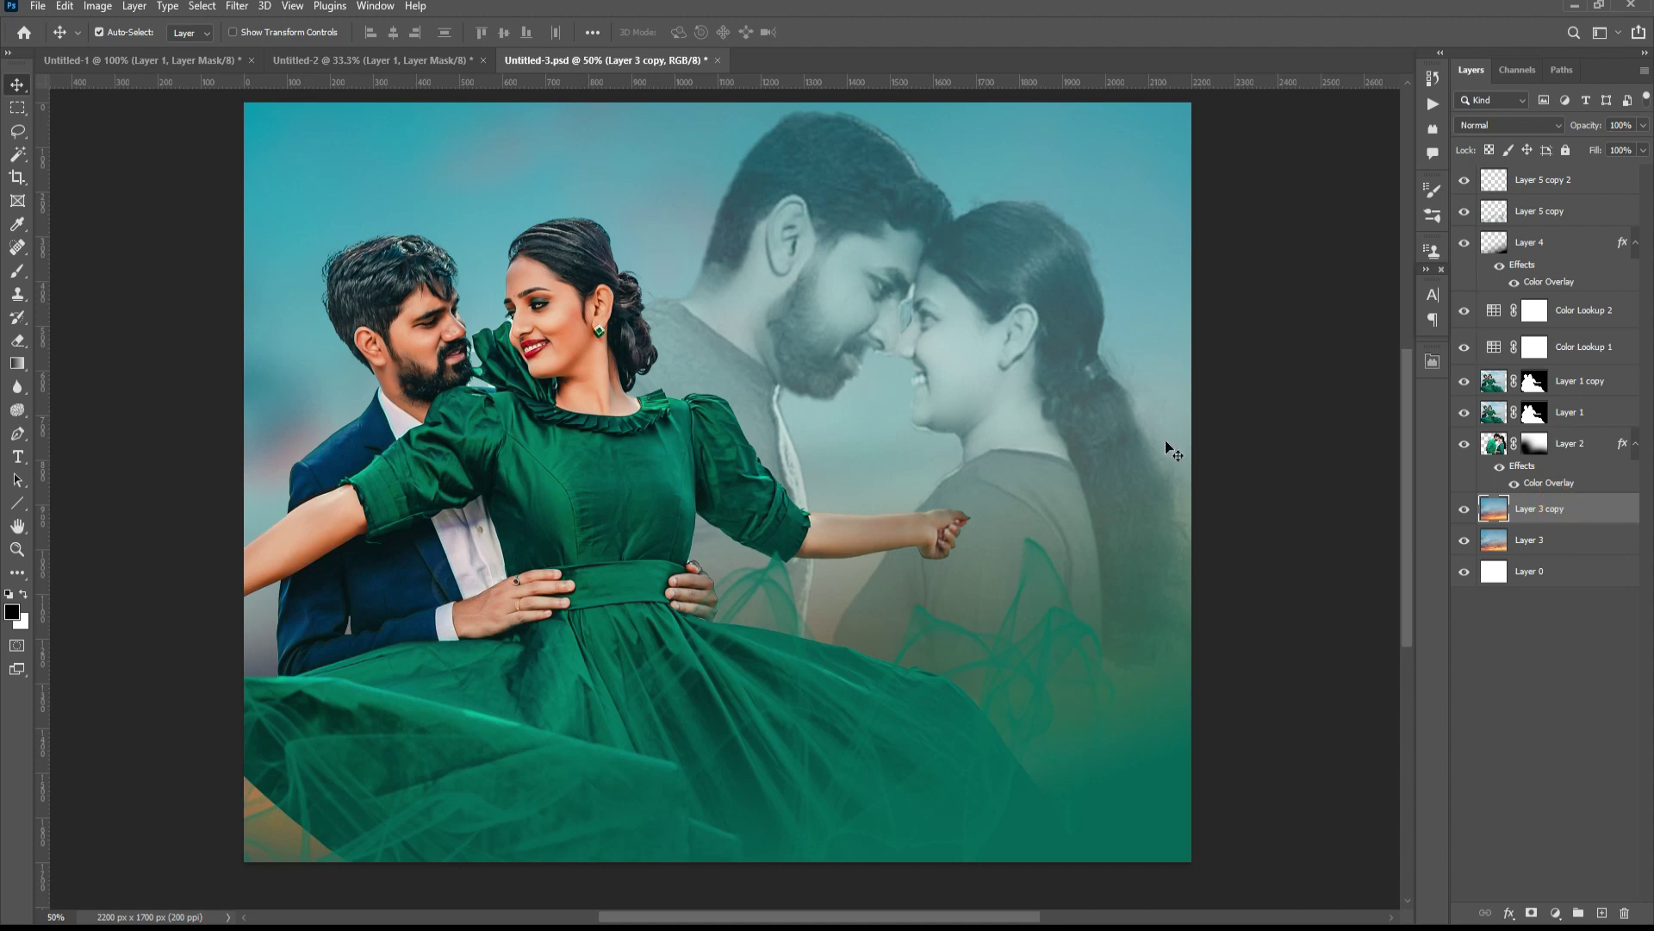
click(17, 272)
right_click(528, 278)
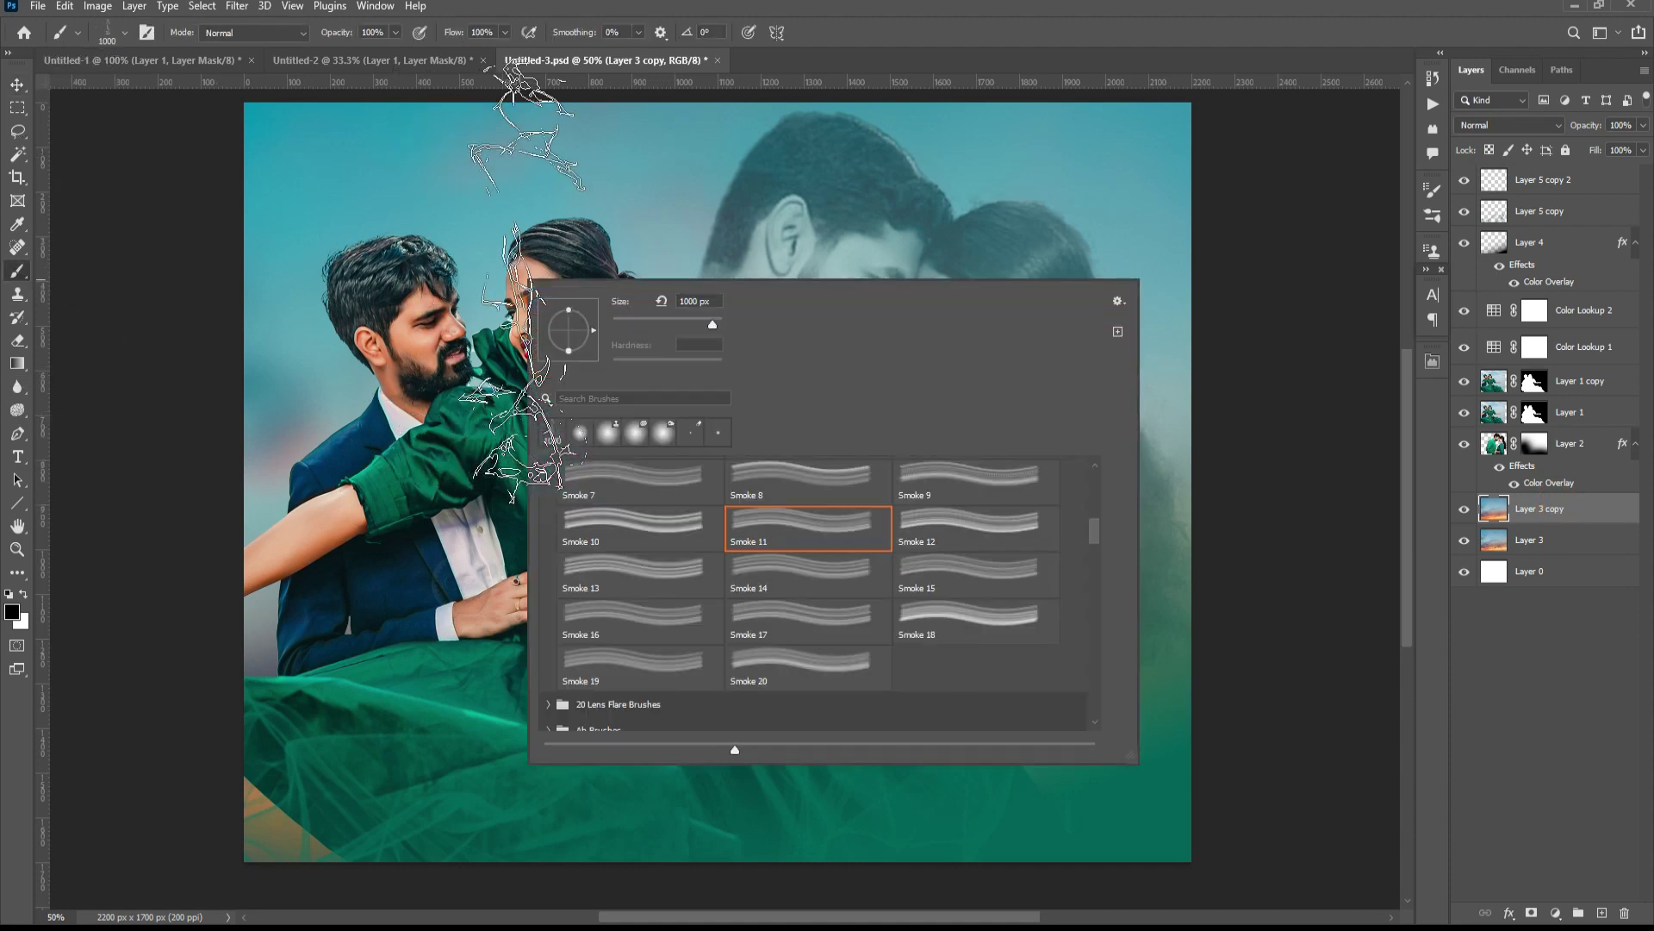
scroll(1095, 529, up, 10)
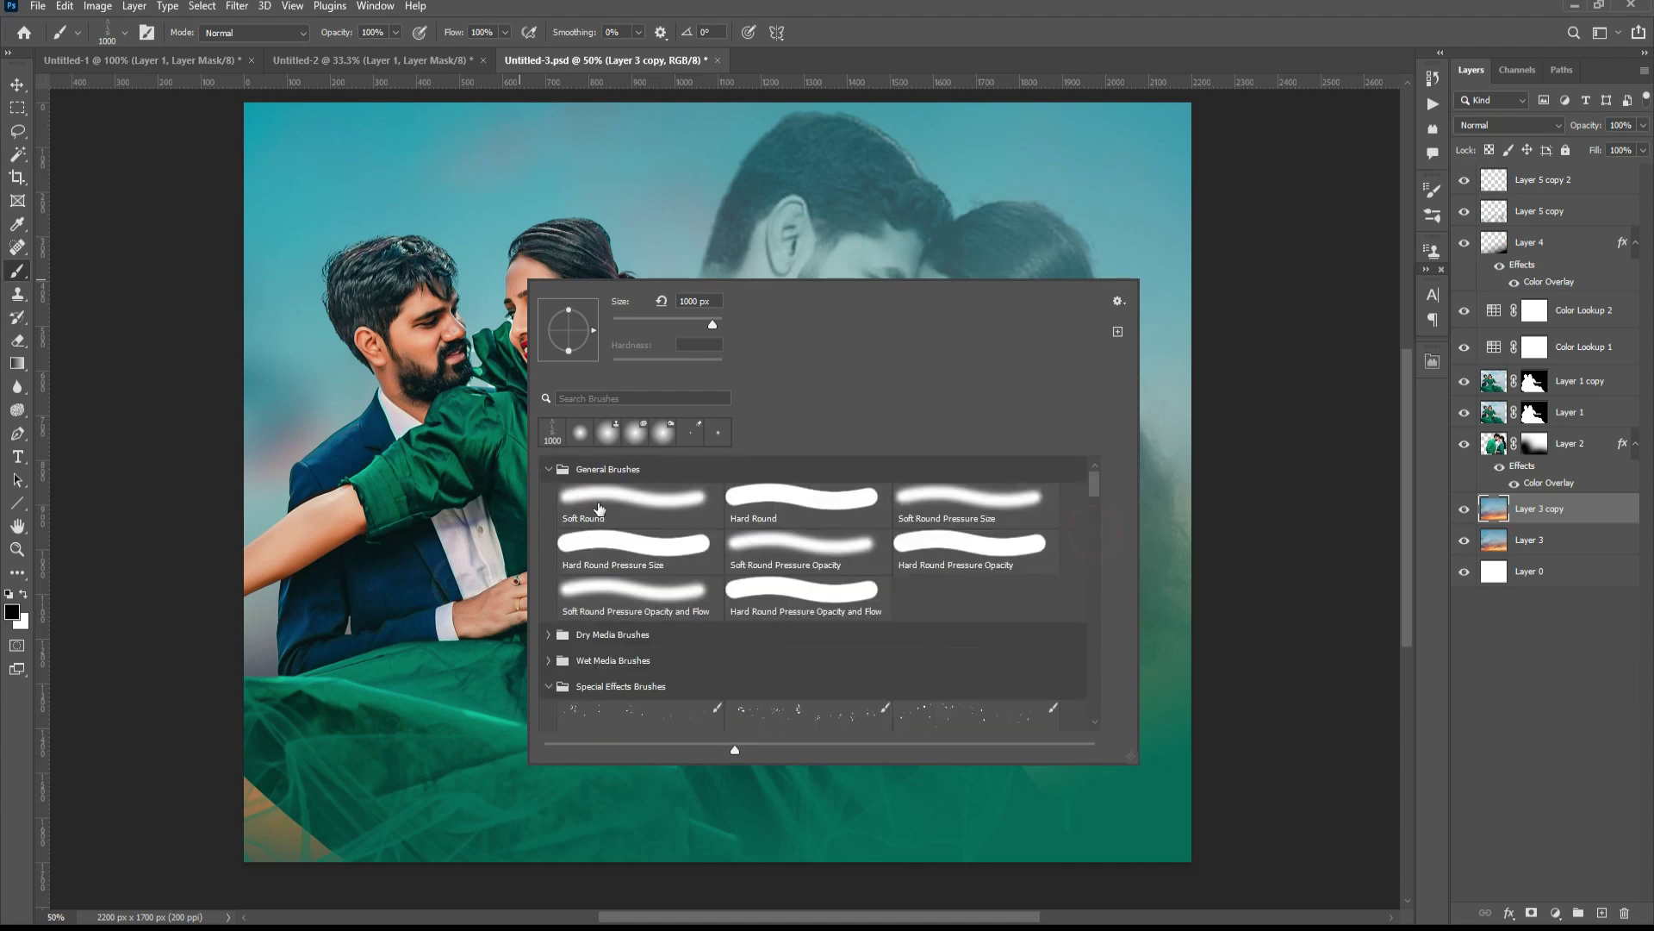
double_click(596, 515)
click(1433, 190)
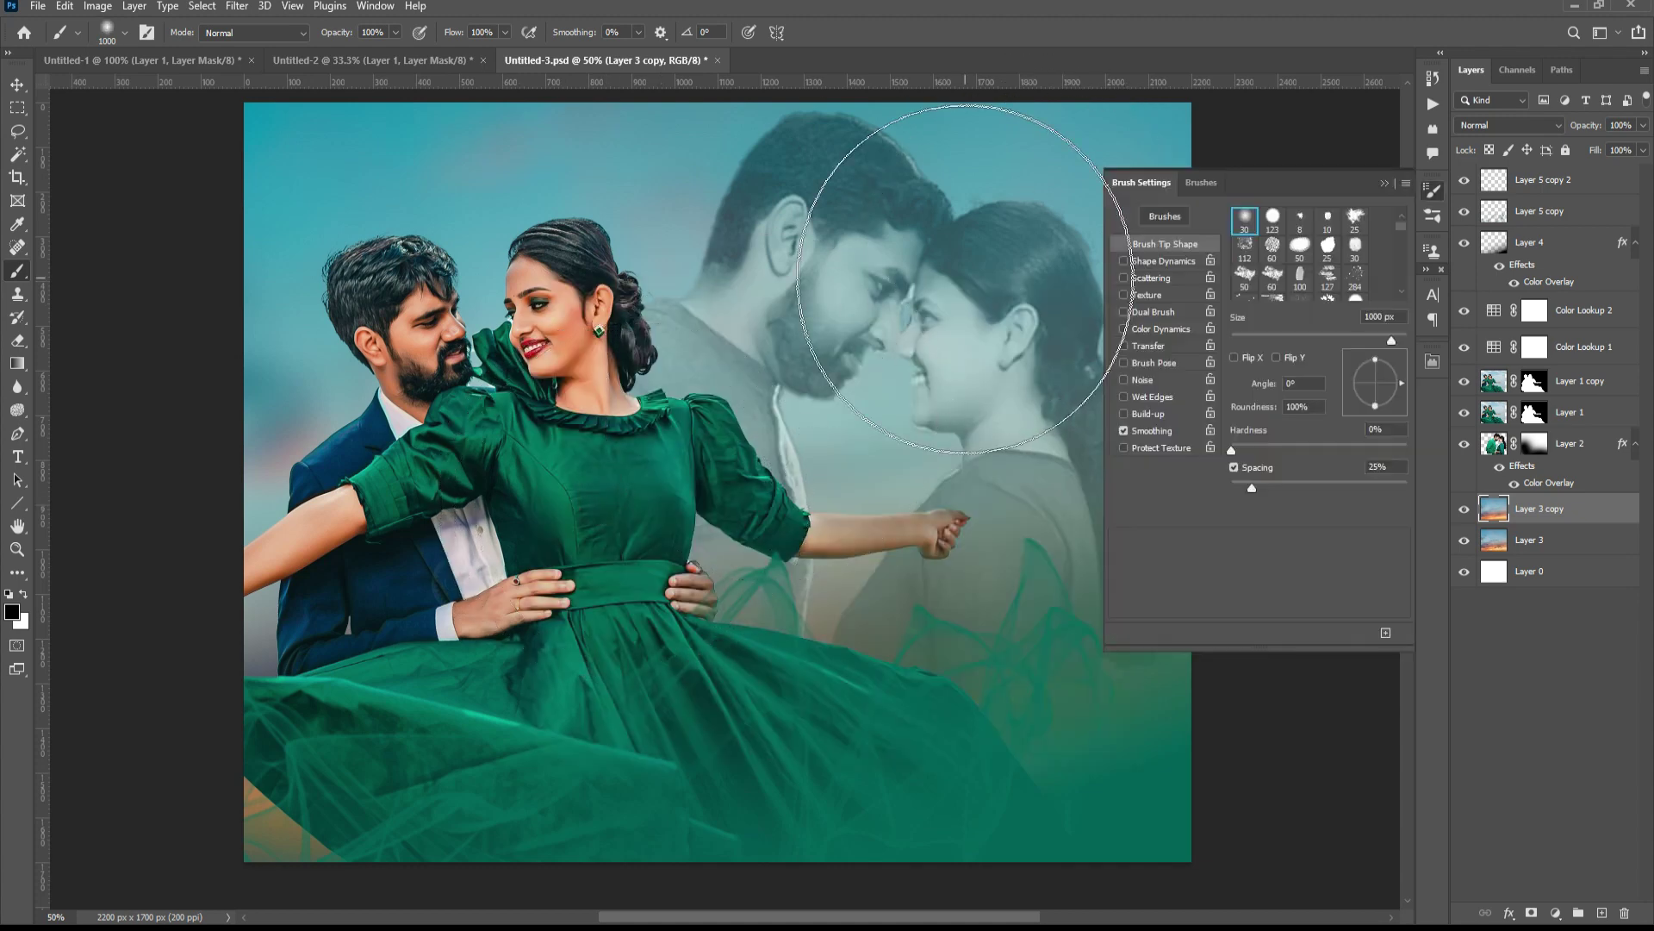
drag(1251, 487, 1203, 489)
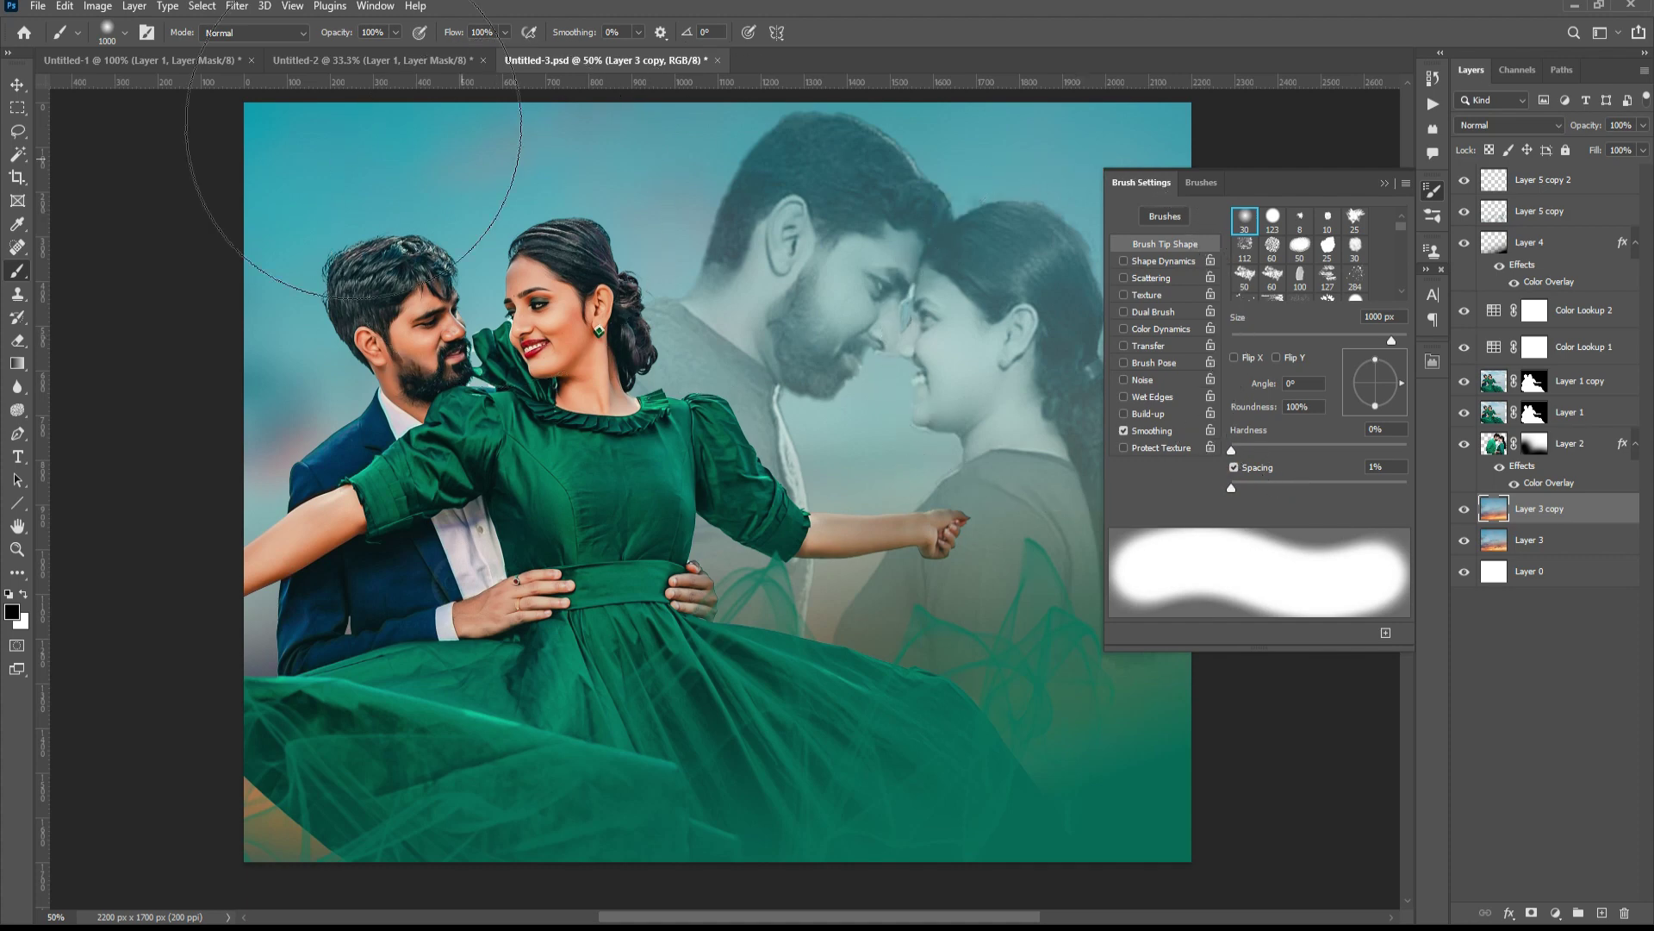
key(F5)
- On a new layer, paint a 70 px soft dot between the faces and enlarge it about fourfold
key(bracketleft)
key(bracketleft)
key(bracketleft)
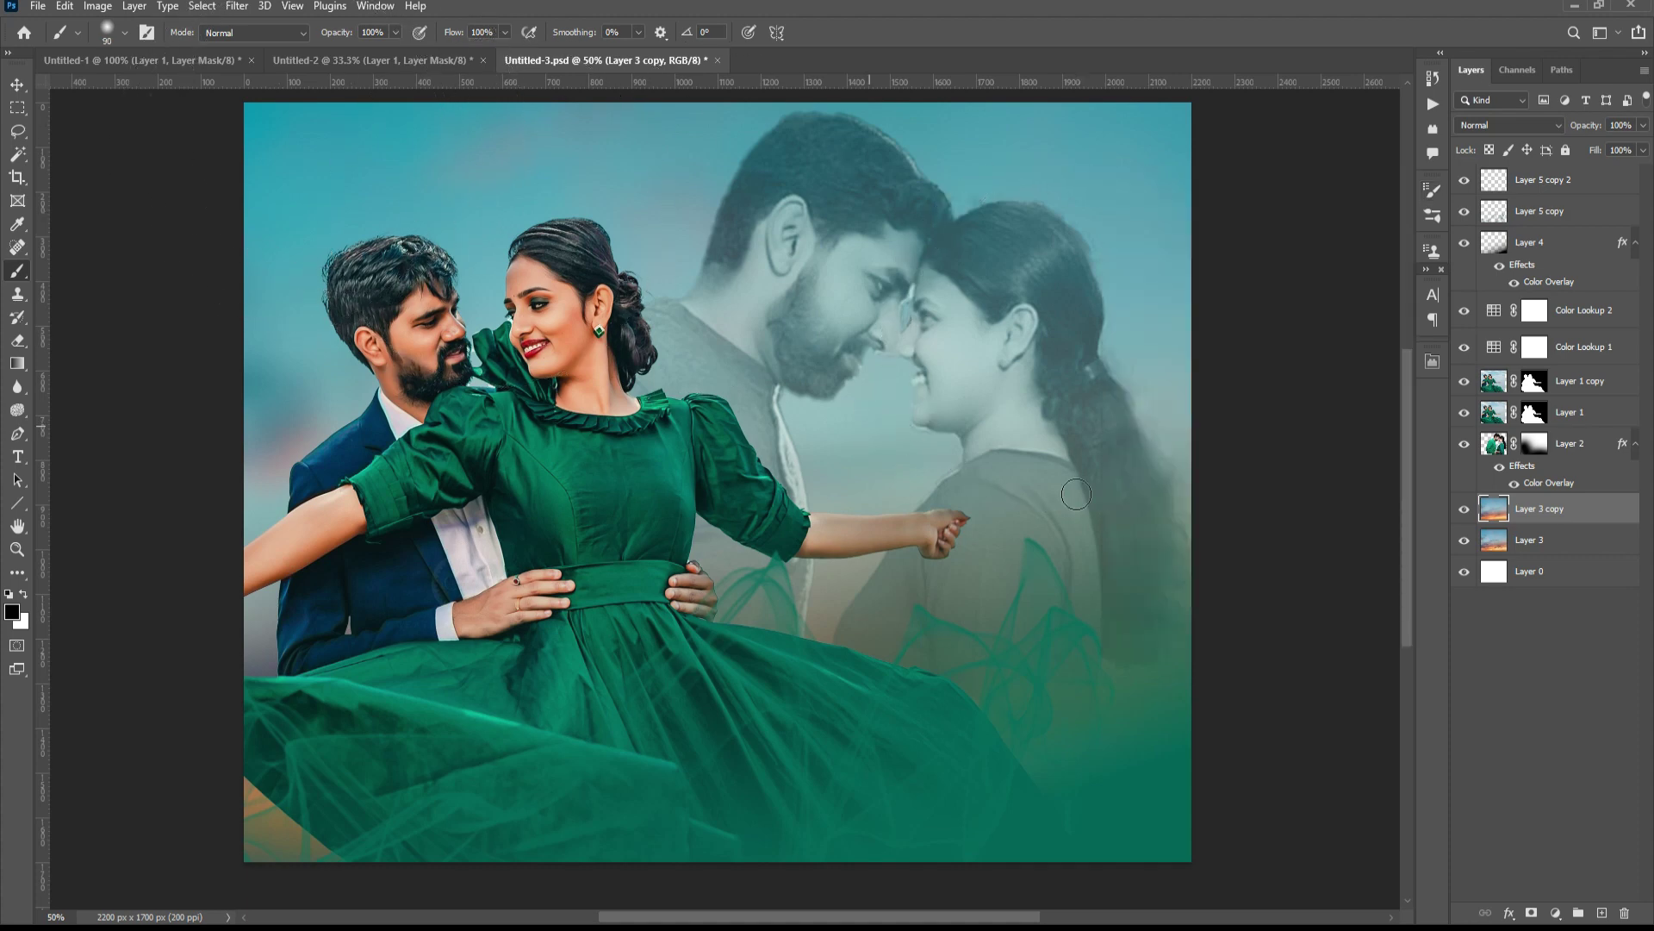
click(1463, 509)
click(1601, 913)
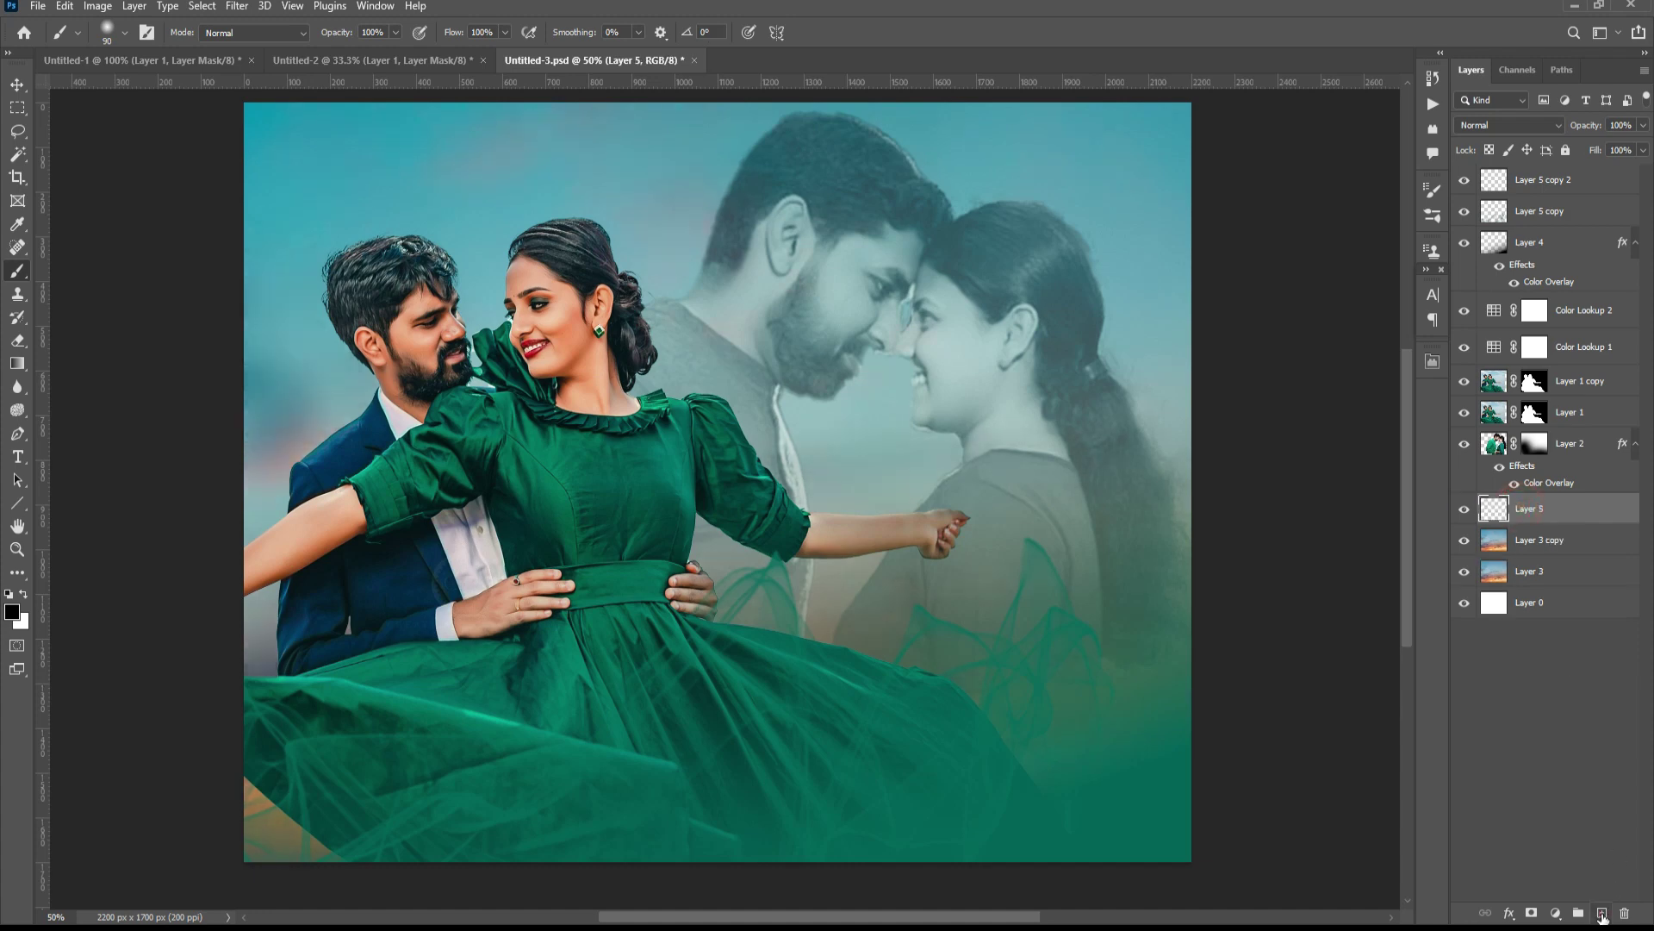
key(bracketleft)
key(bracketleft)
click(873, 423)
key(ctrl+t)
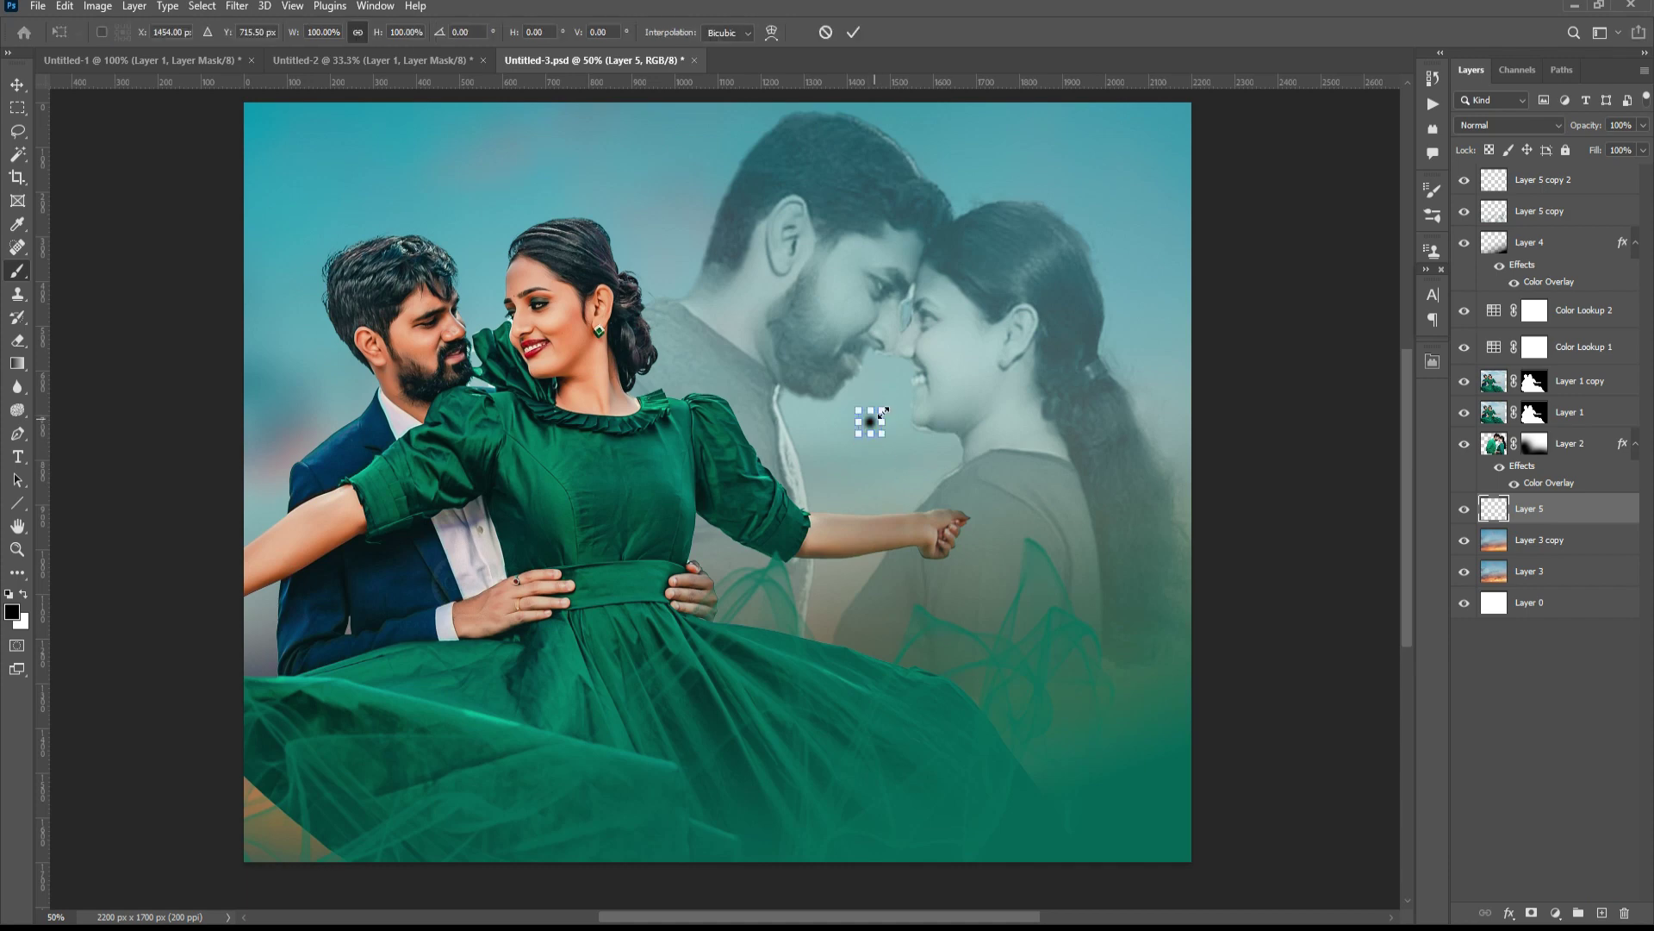
drag(908, 382, 942, 379)
key(Return)
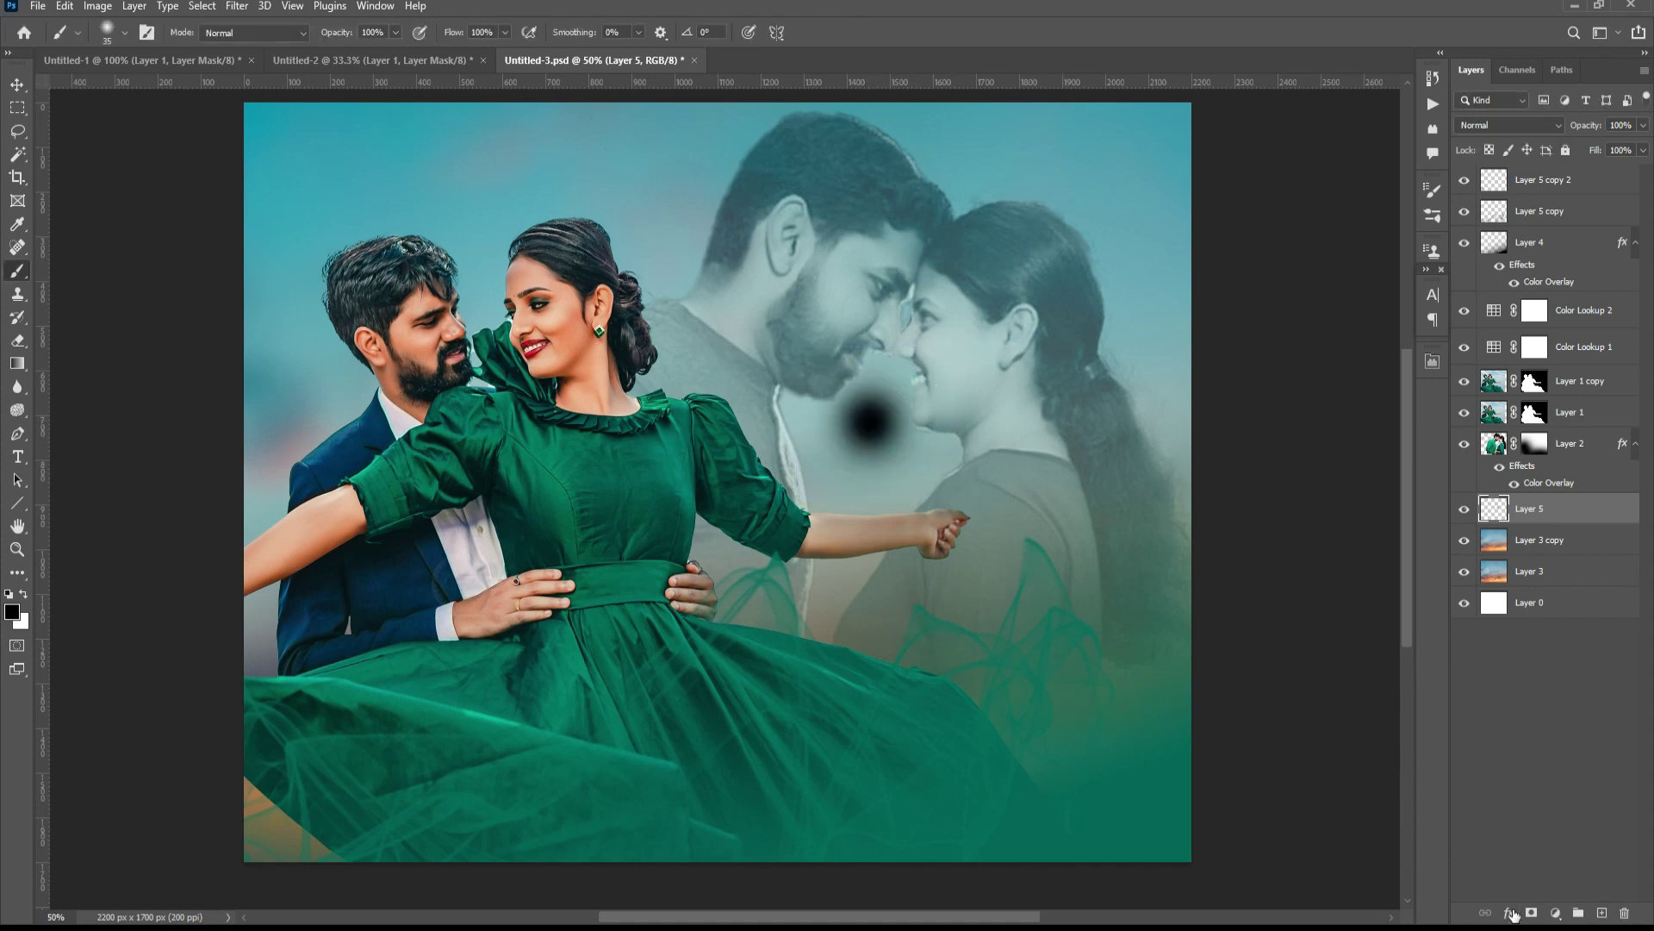
- Give the glow dot a white Color Overlay
click(1508, 912)
click(1551, 840)
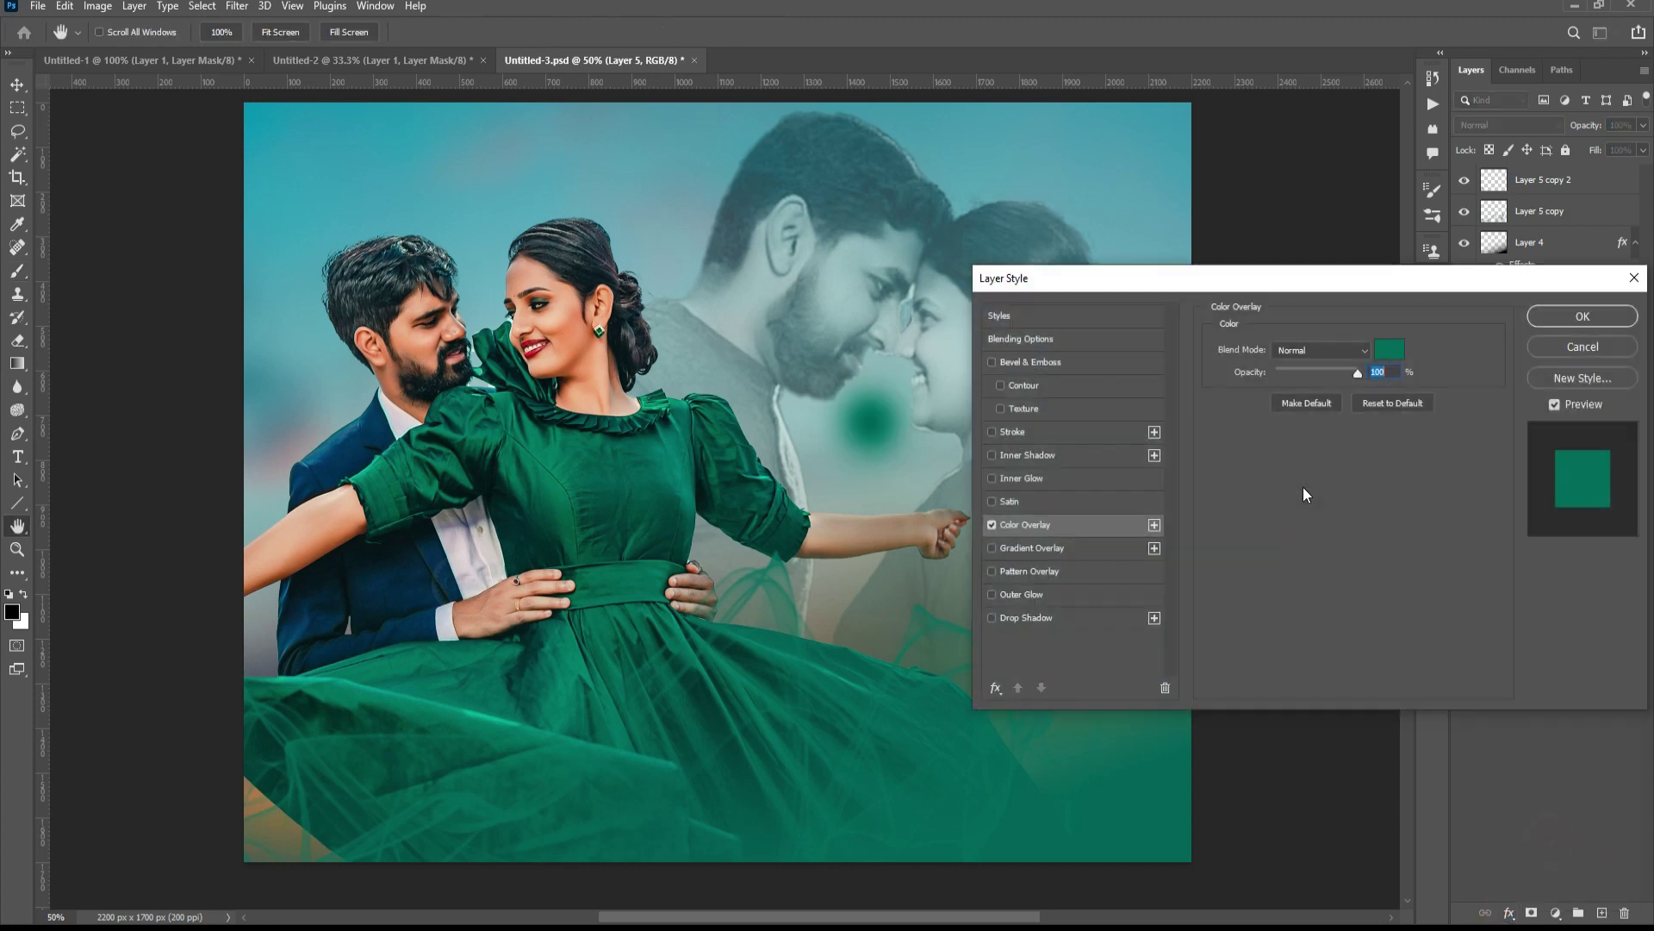
click(1387, 362)
click(1202, 613)
key(Return)
key(Return)
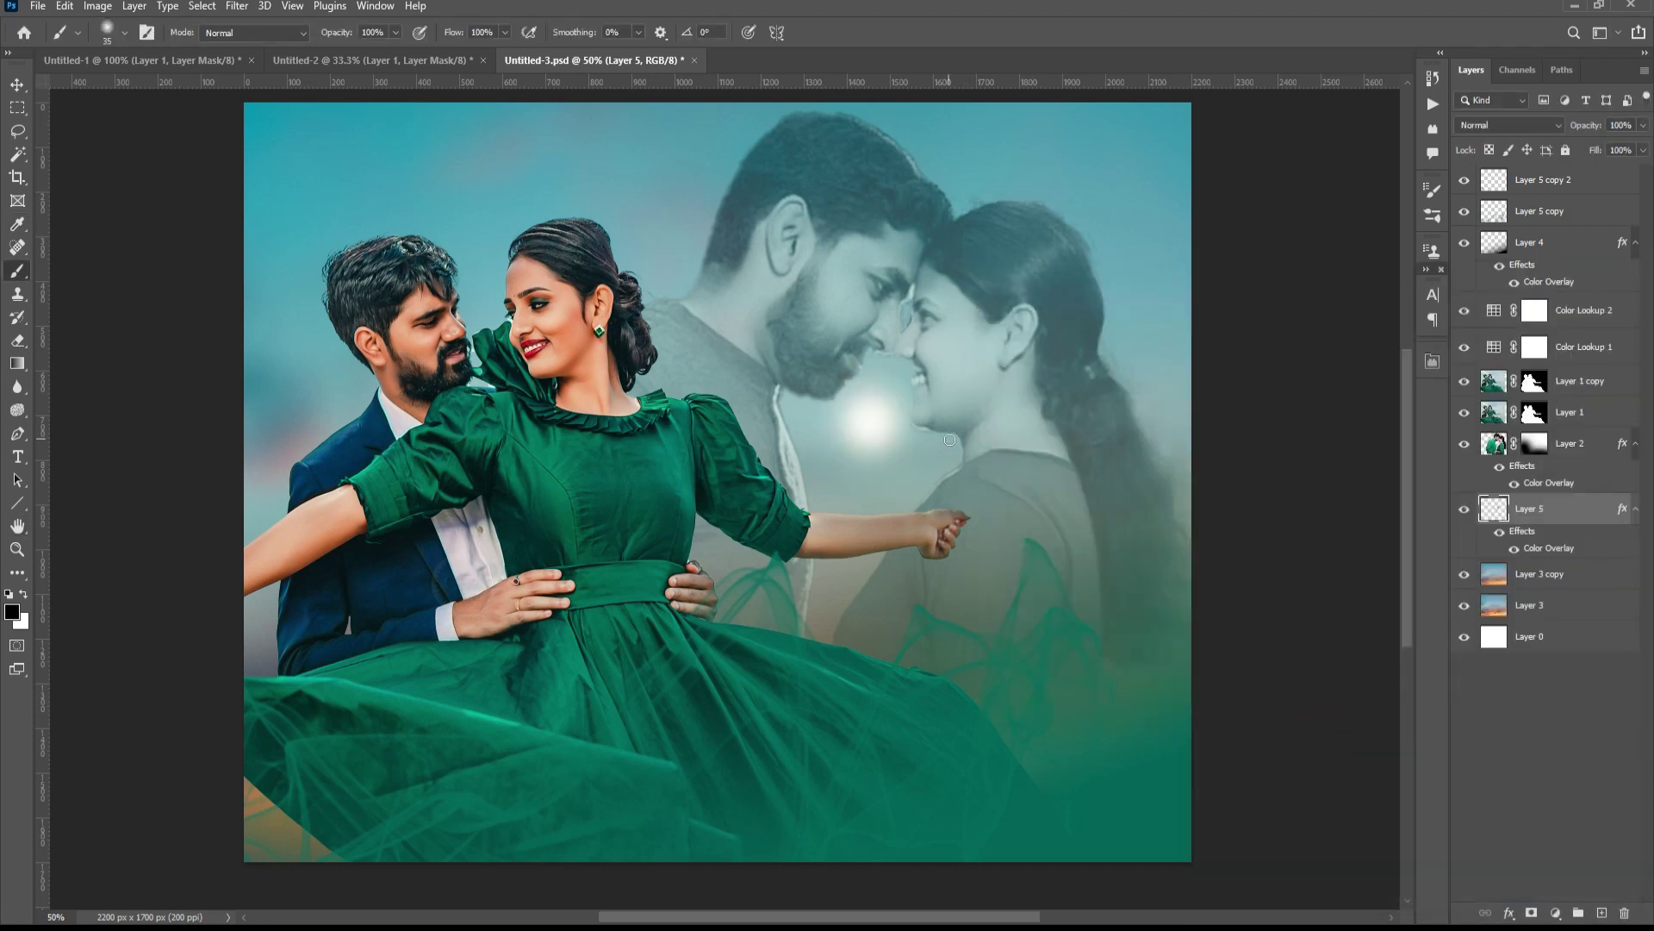
- Duplicate the glow and enlarge the original Layer 5 glow well beyond the faces
key(ctrl+j)
click(1540, 573)
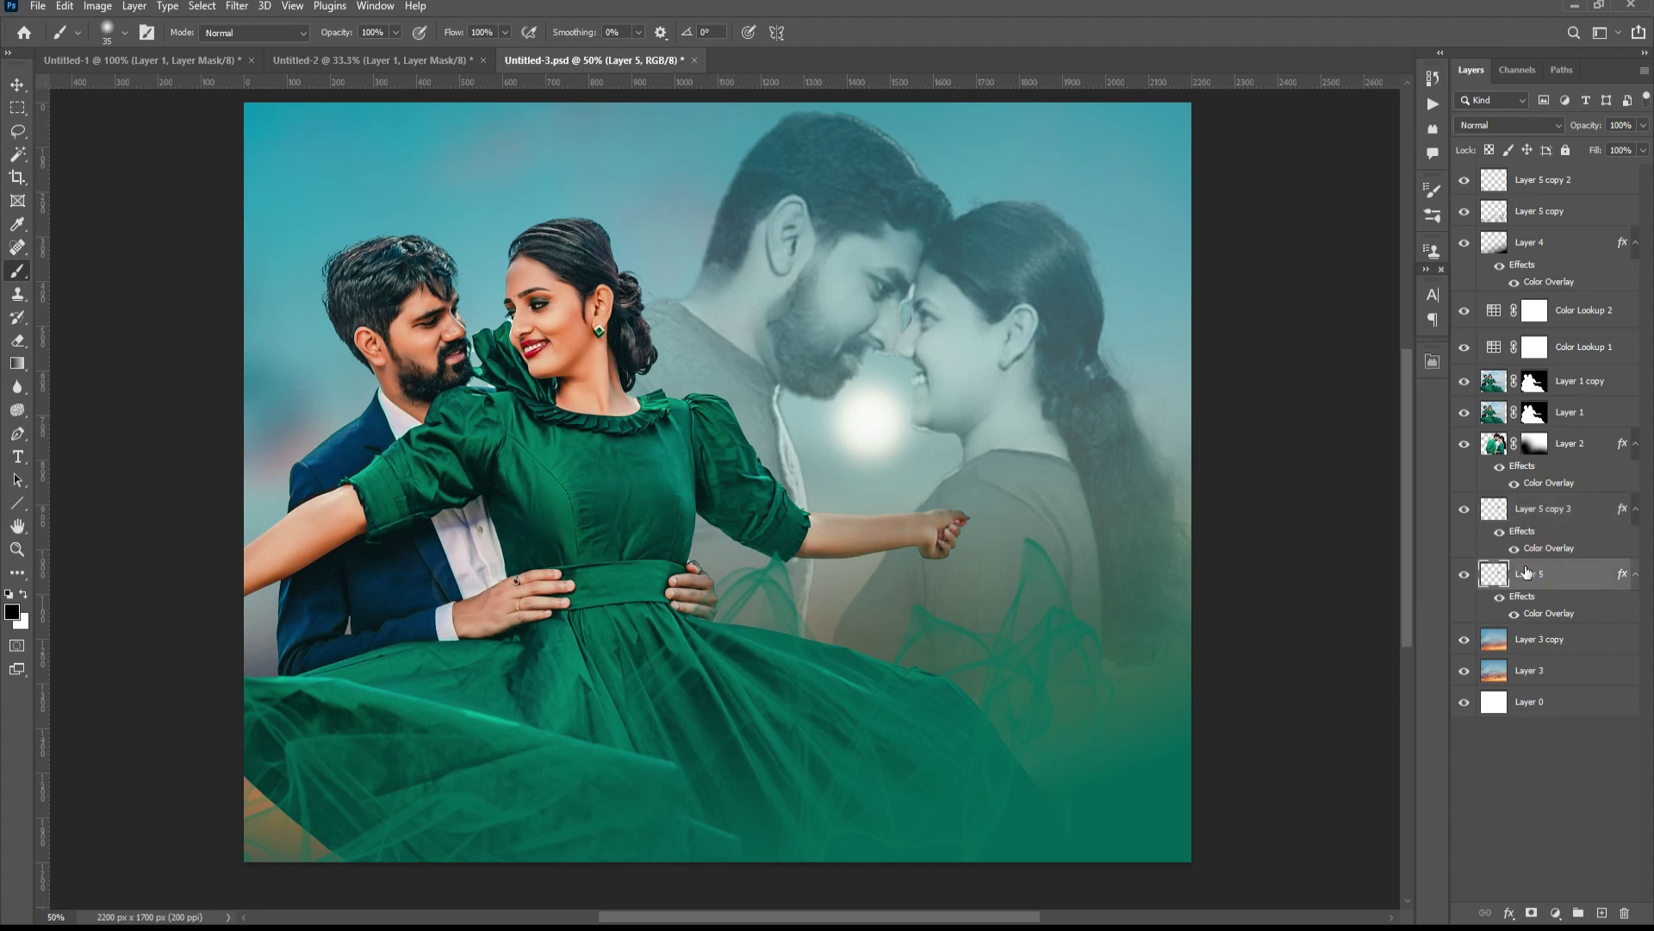
key(ctrl+t)
mouse_move(968, 321)
mouse_down()
mouse_move(1104, 249)
mouse_move(1174, 111)
mouse_up()
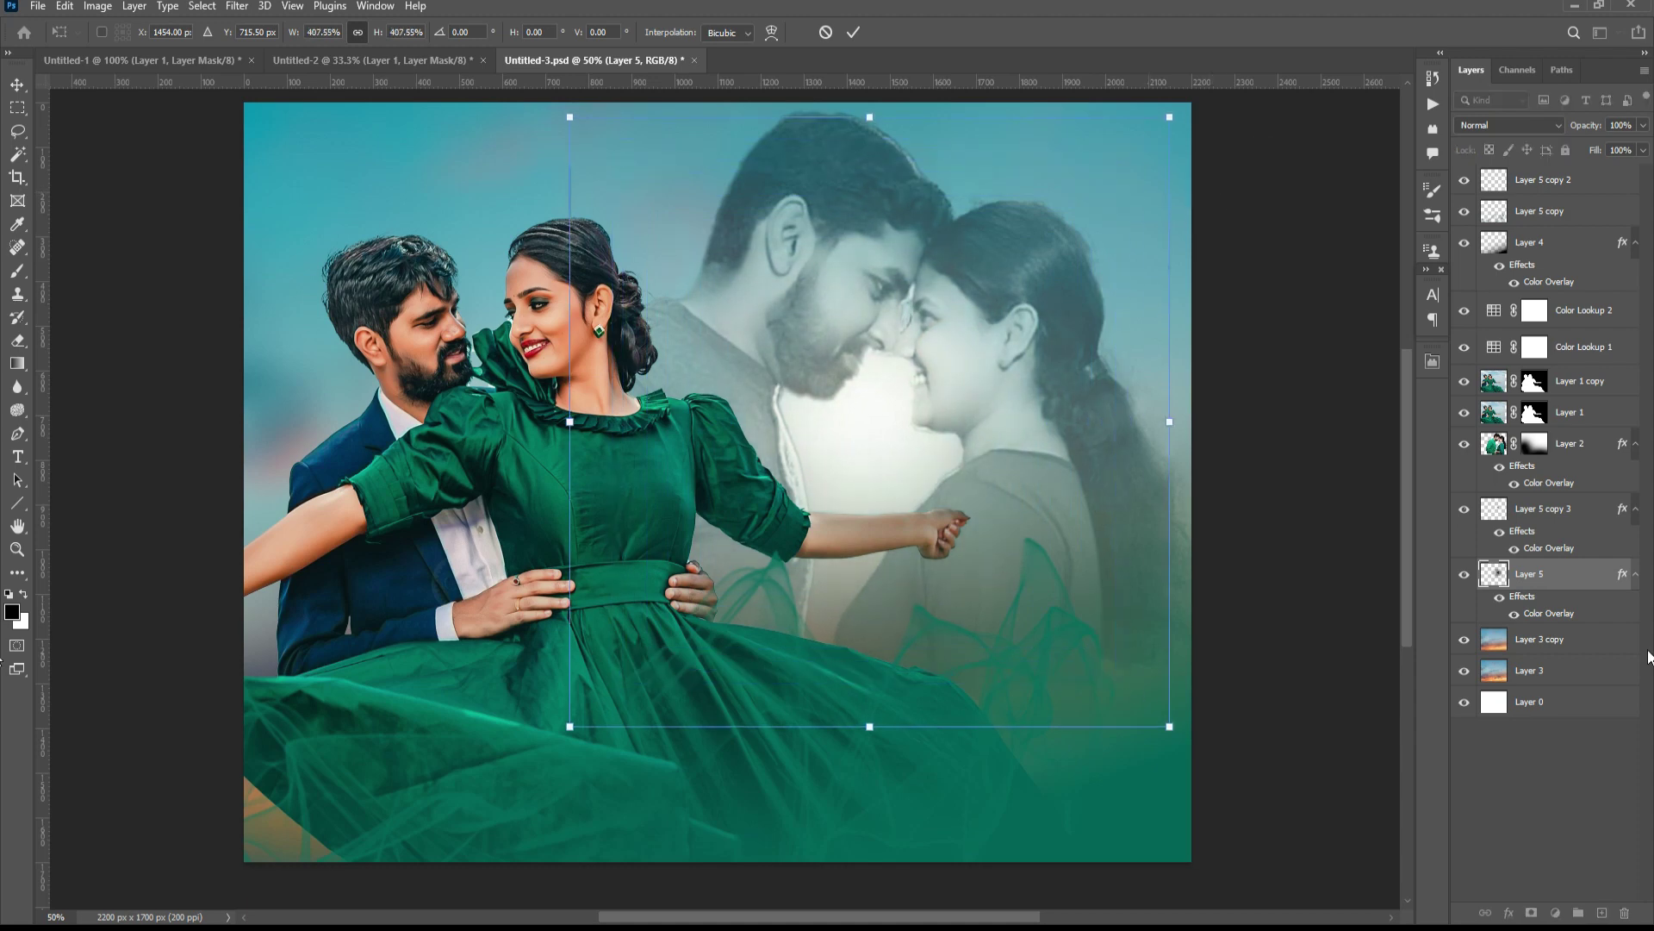
key(Return)
key(b)
- Tint the larger glow with a warm peach edaa80 Color Overlay and select both glow layers
click(1509, 912)
click(1543, 827)
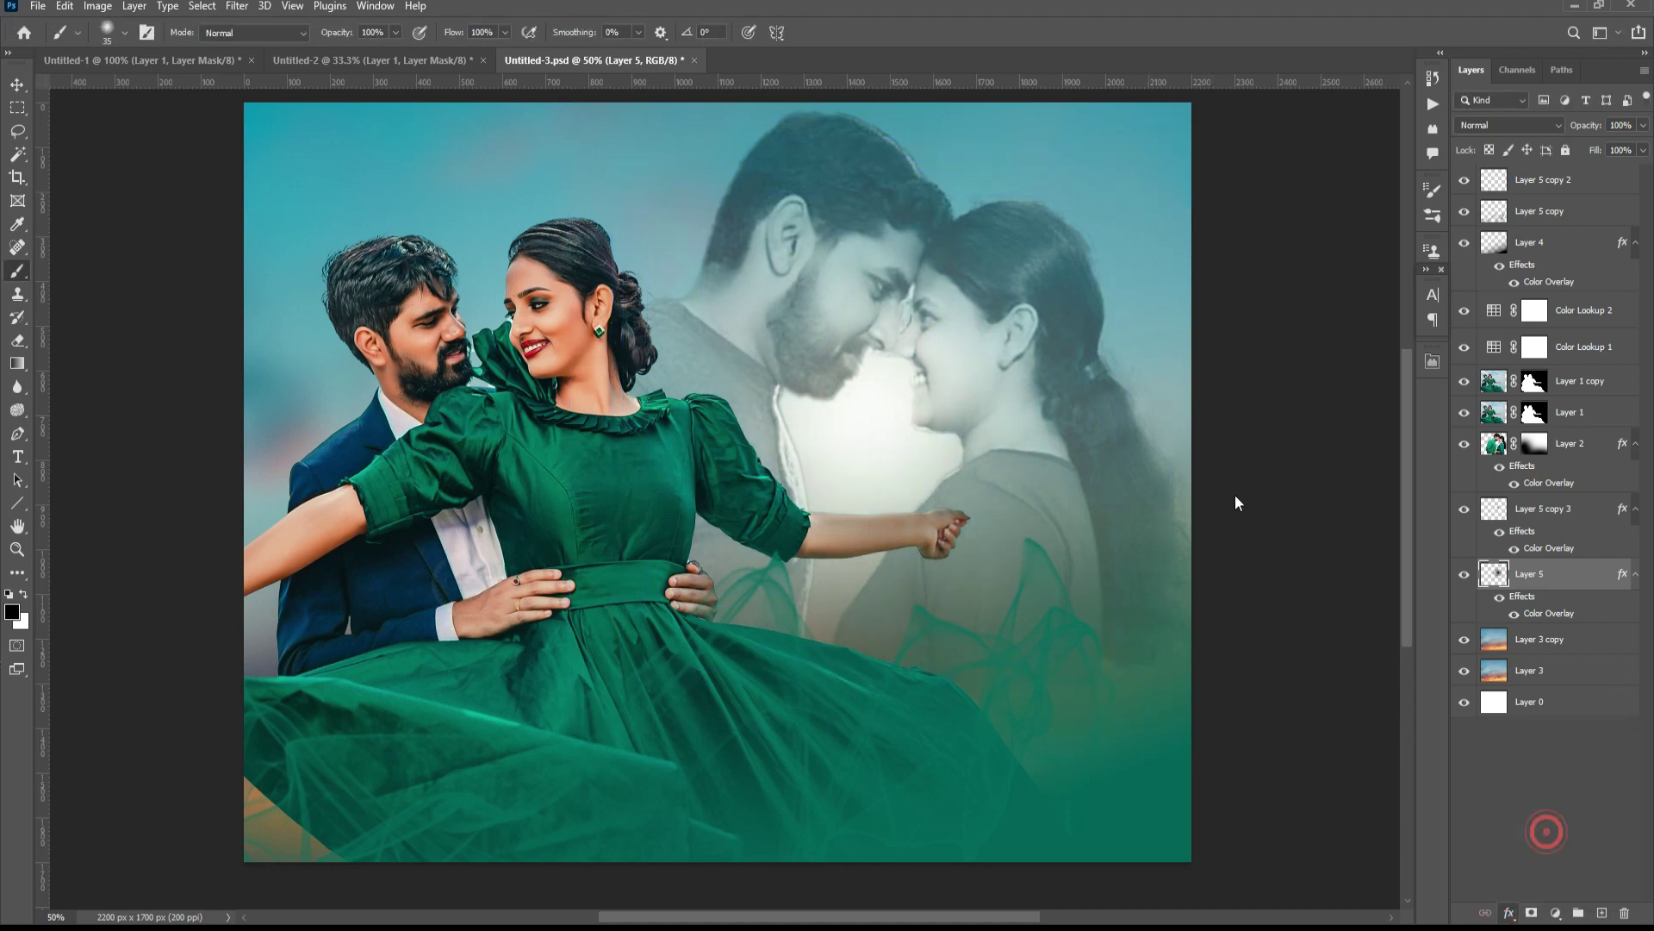
click(1389, 349)
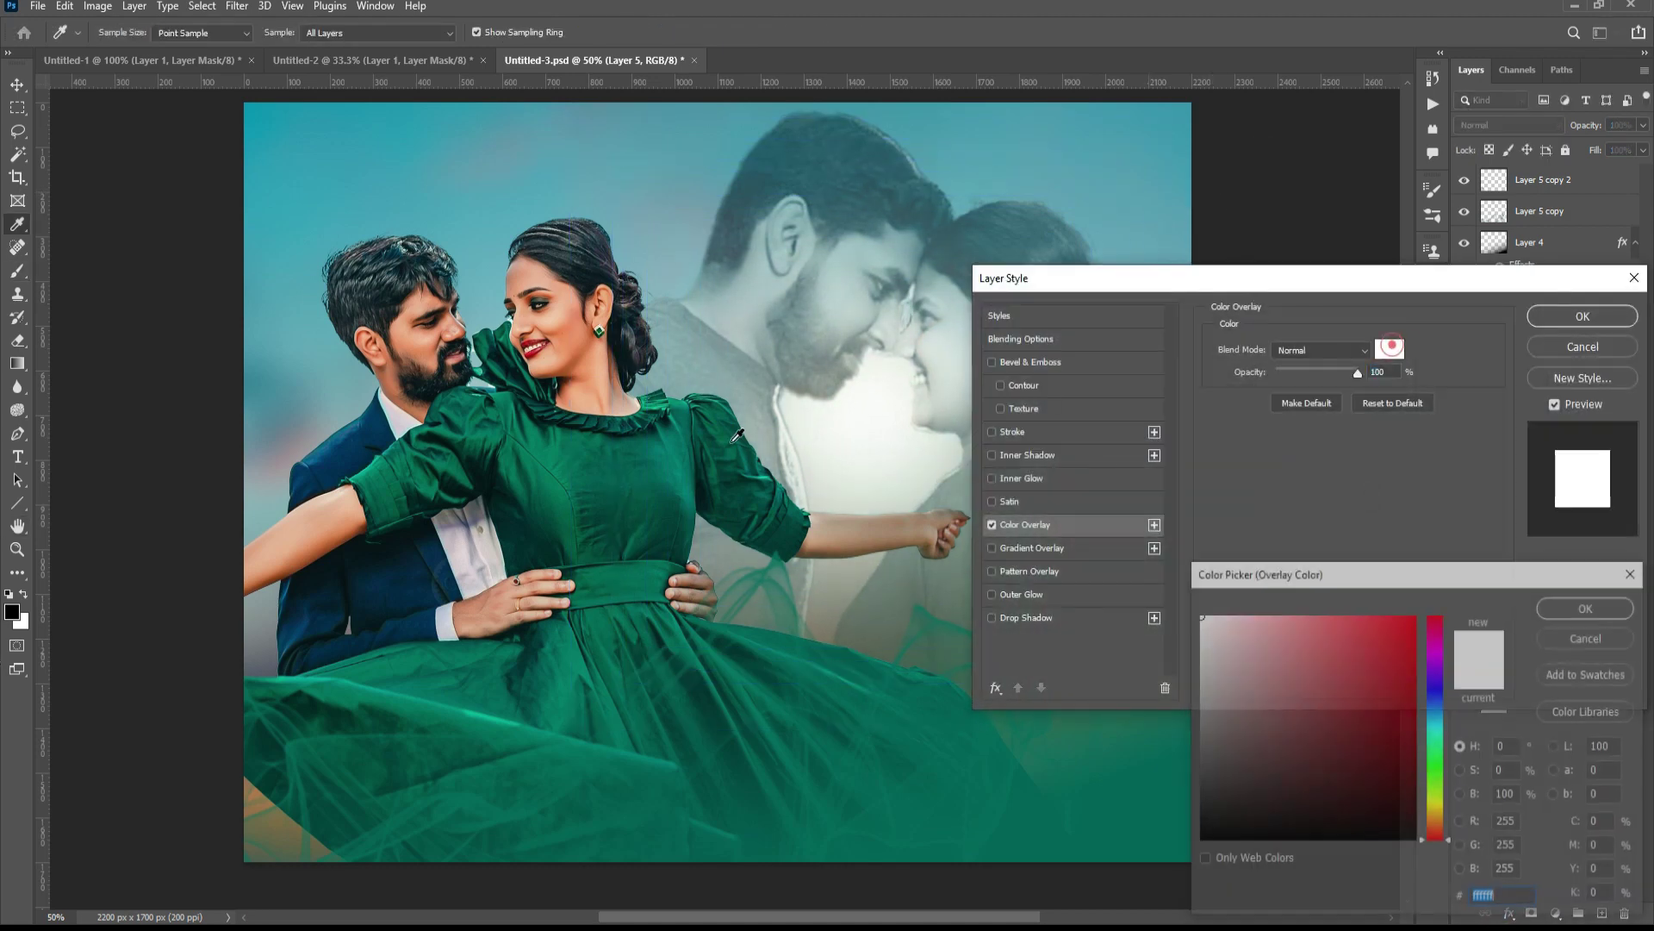
click(599, 399)
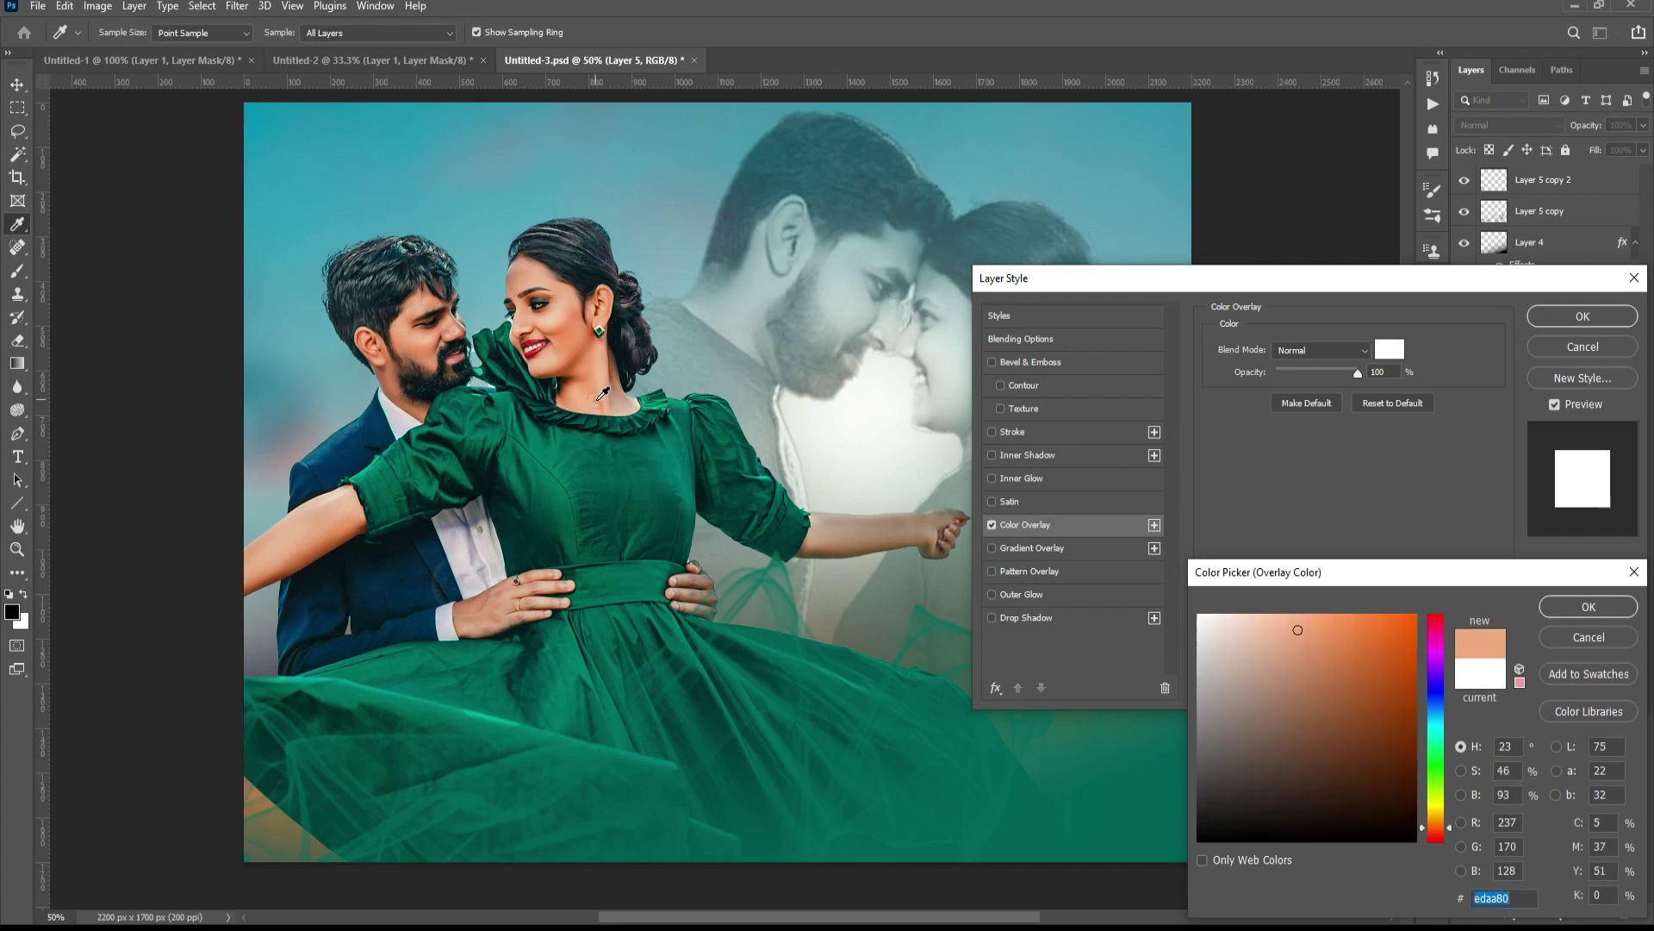
click(1250, 619)
key(Return)
key(Return)
key(b)
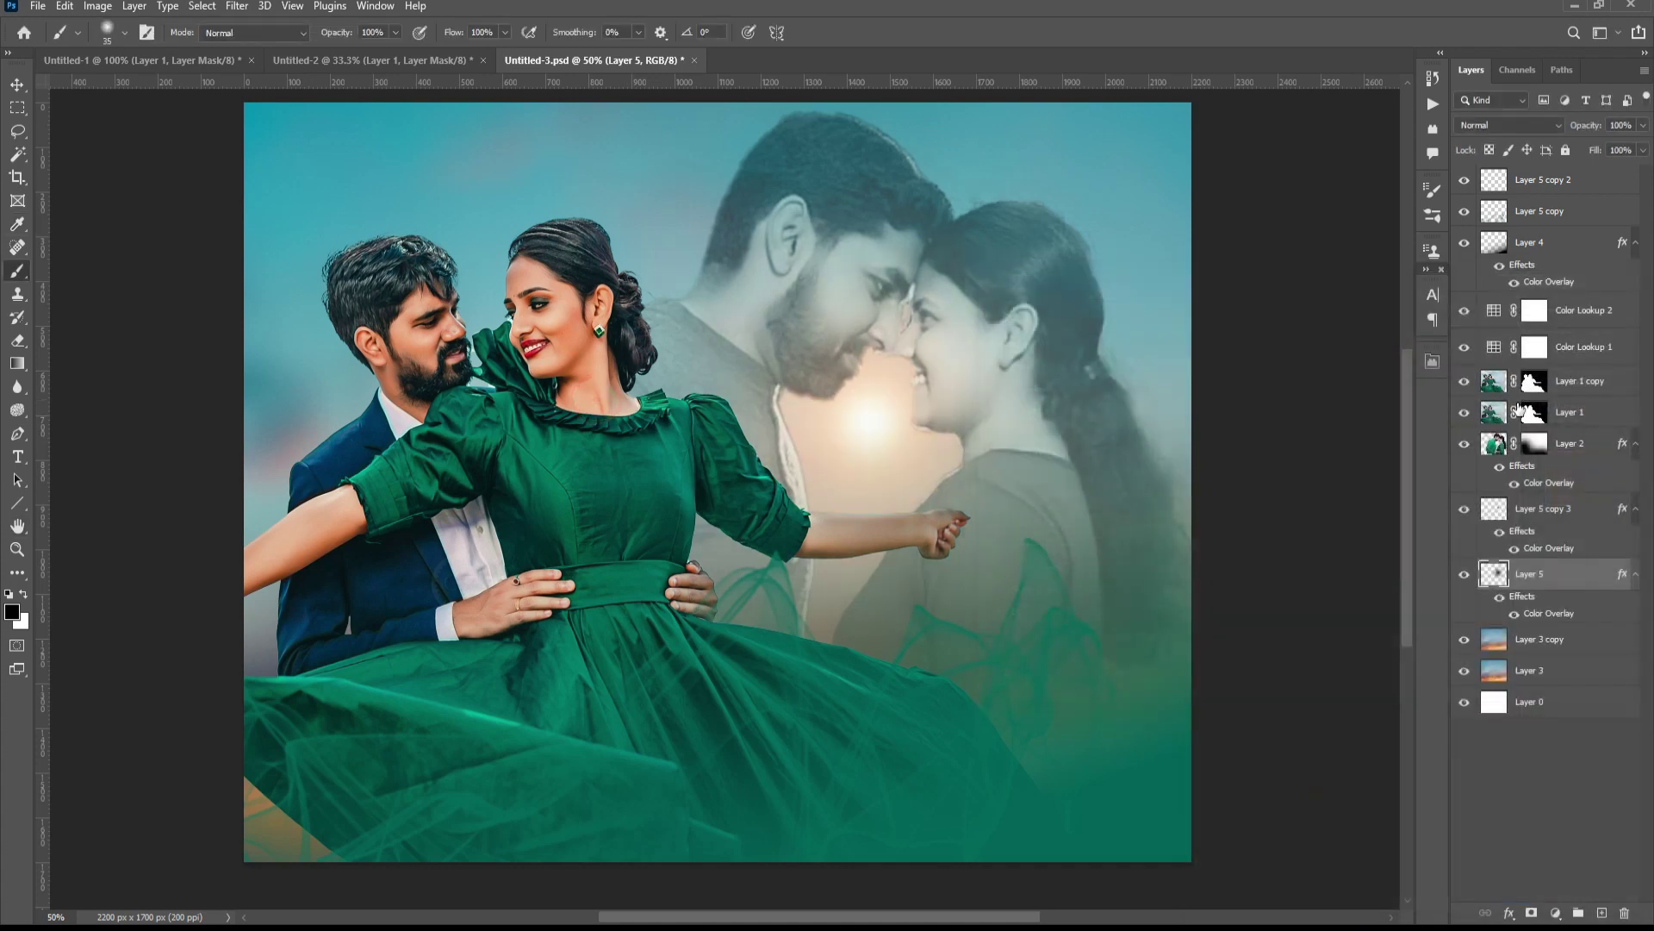
shift+click(1543, 508)
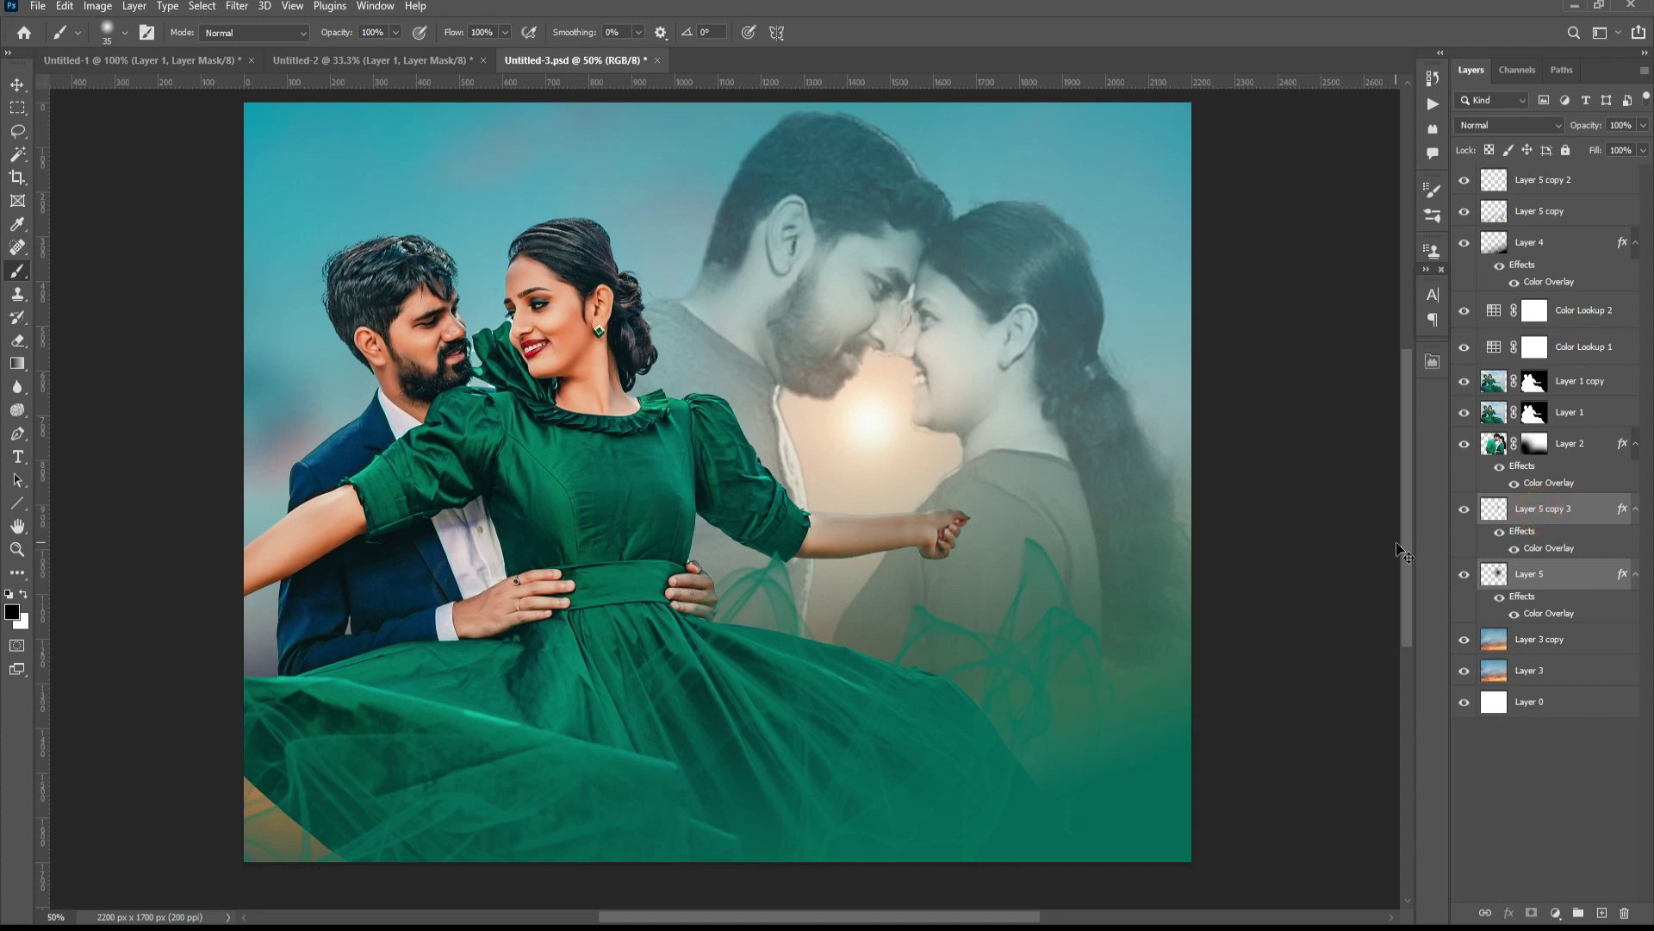
- Merge the two glow layers and enlarge the merged glow over the faces
key(ctrl+e)
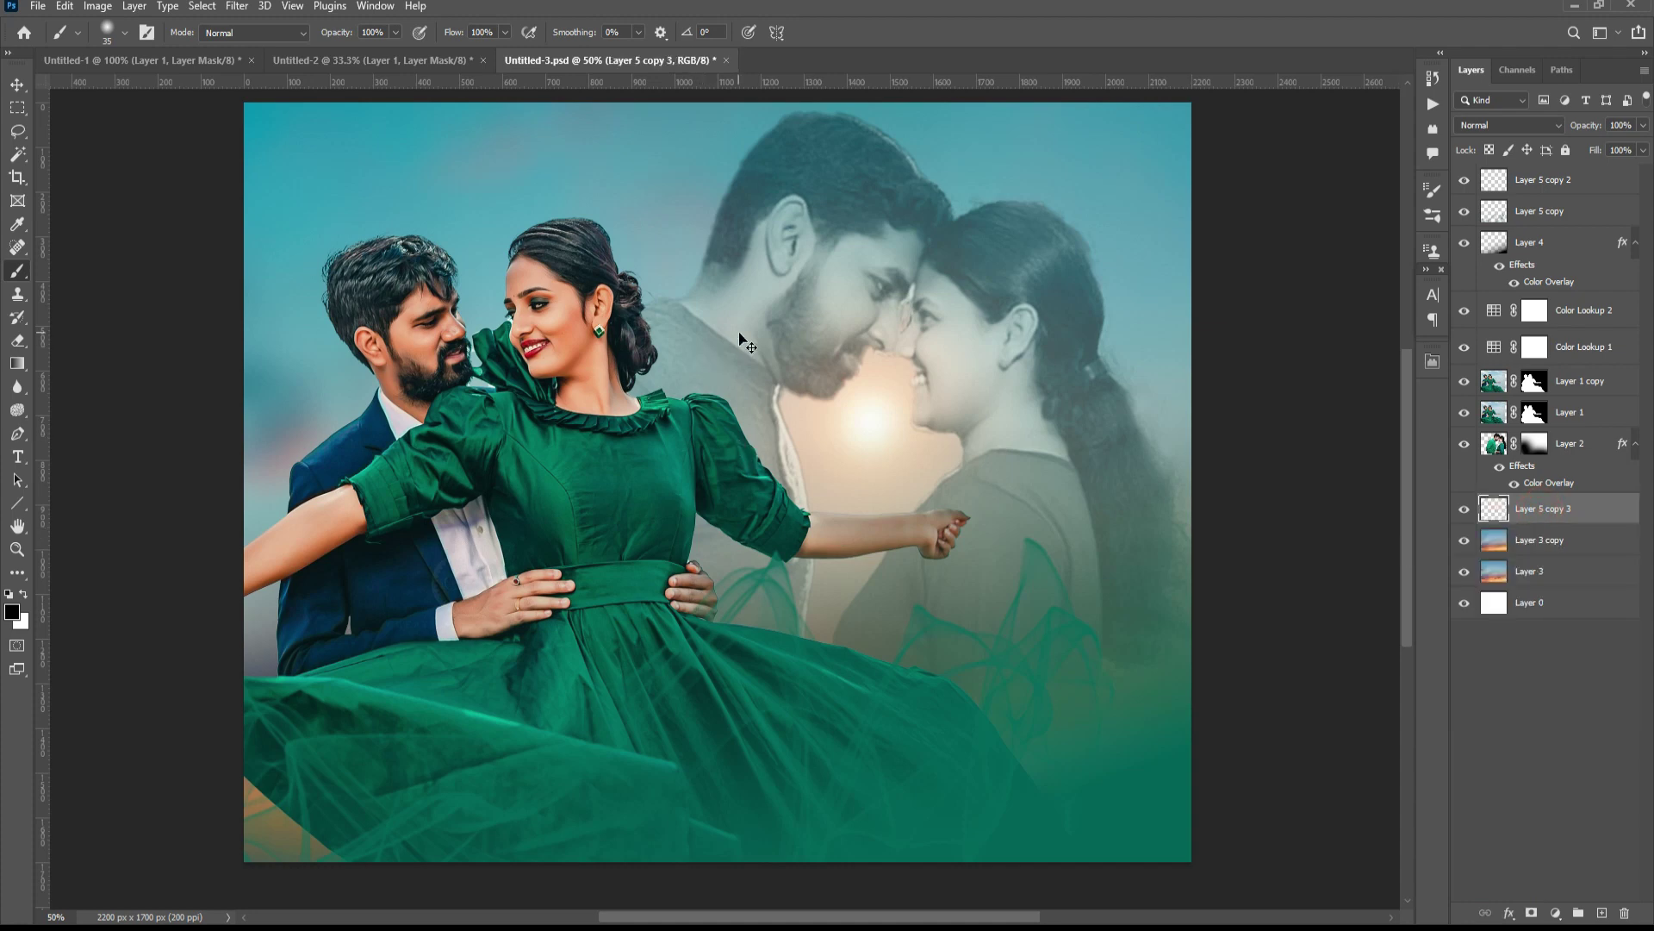
key(ctrl+minus)
key(ctrl+t)
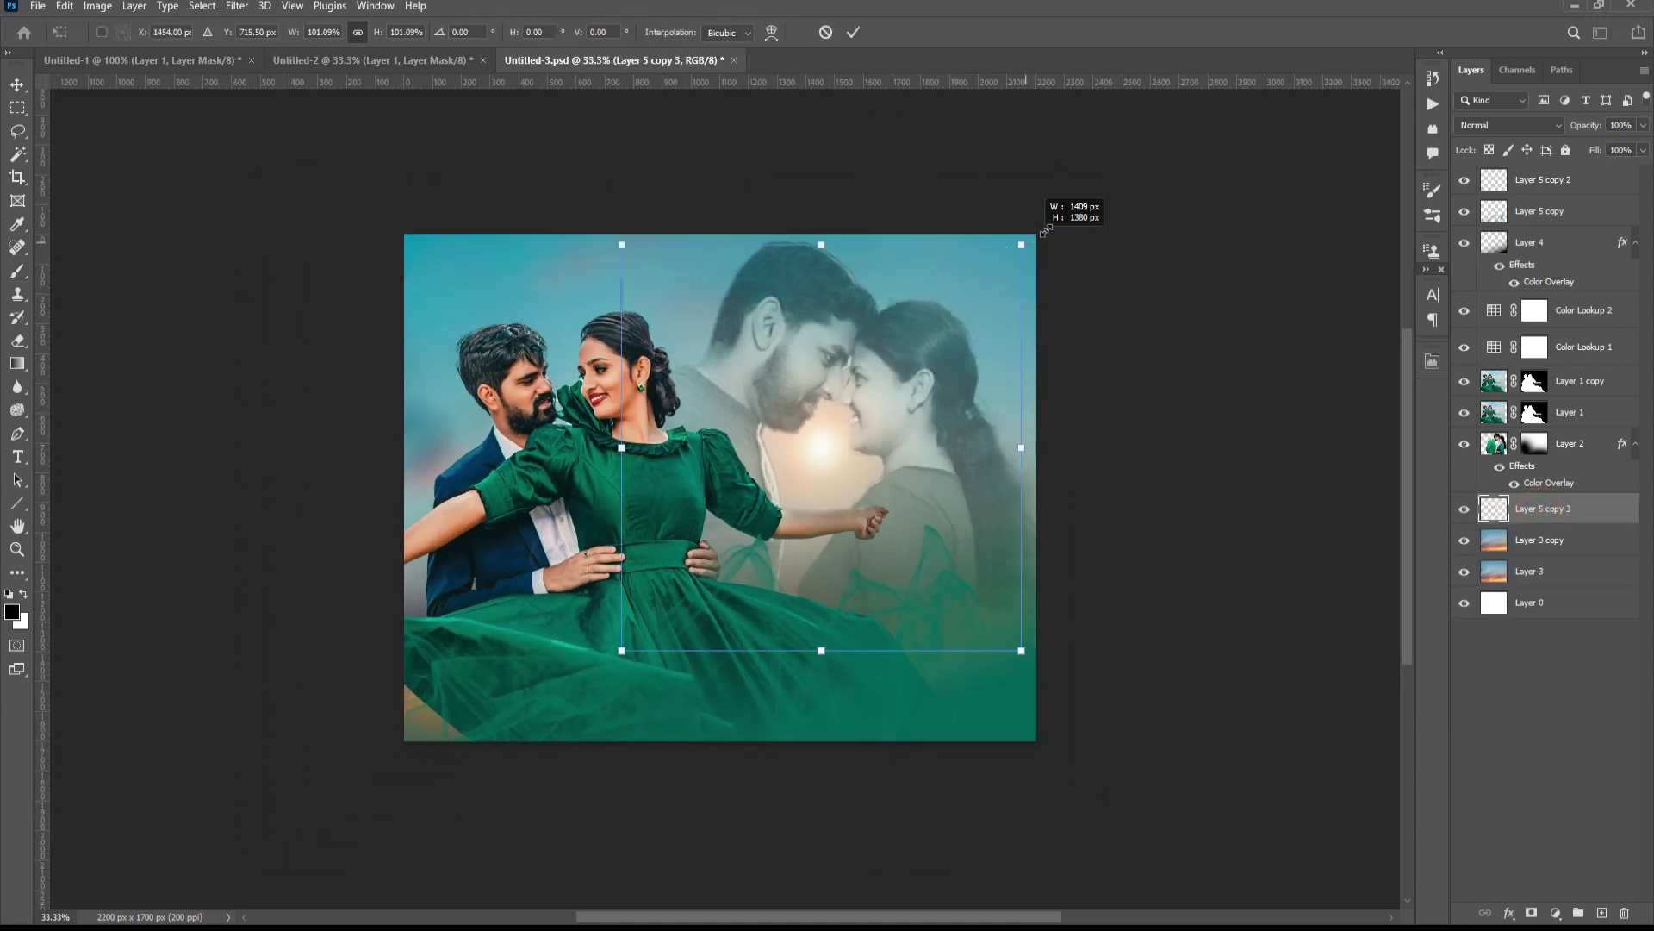
drag(1030, 247, 1109, 166)
double_click(850, 399)
key(b)
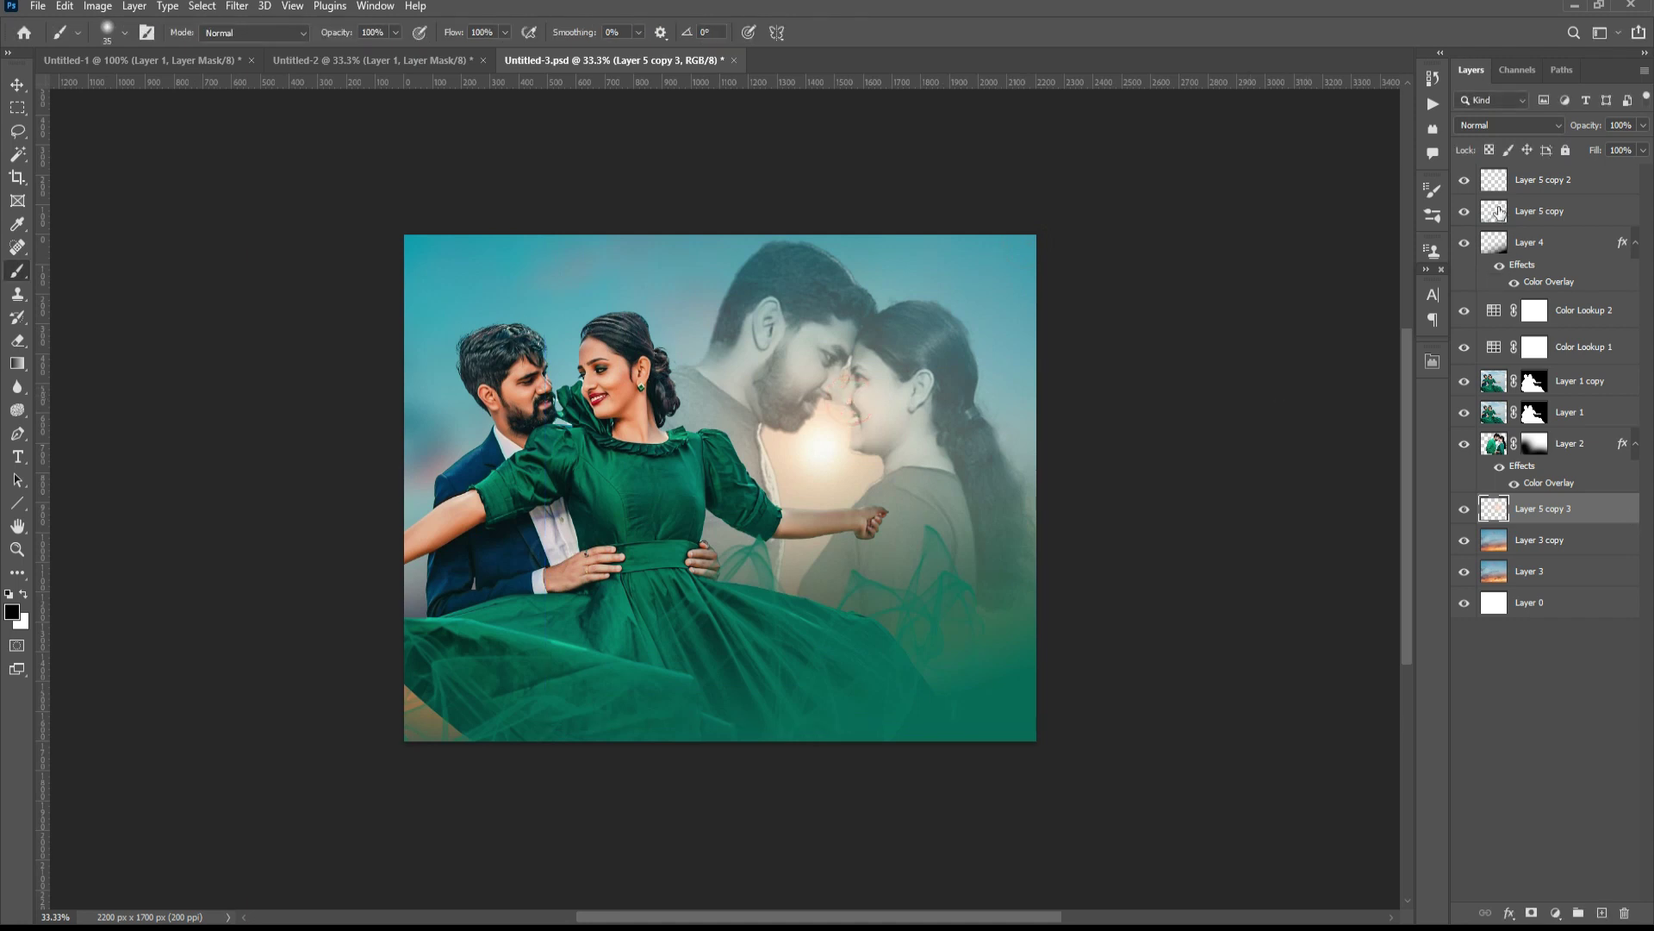
- Set the glow's blend mode to Overlay, keeping it below Layer 2
click(1498, 125)
key(Down)
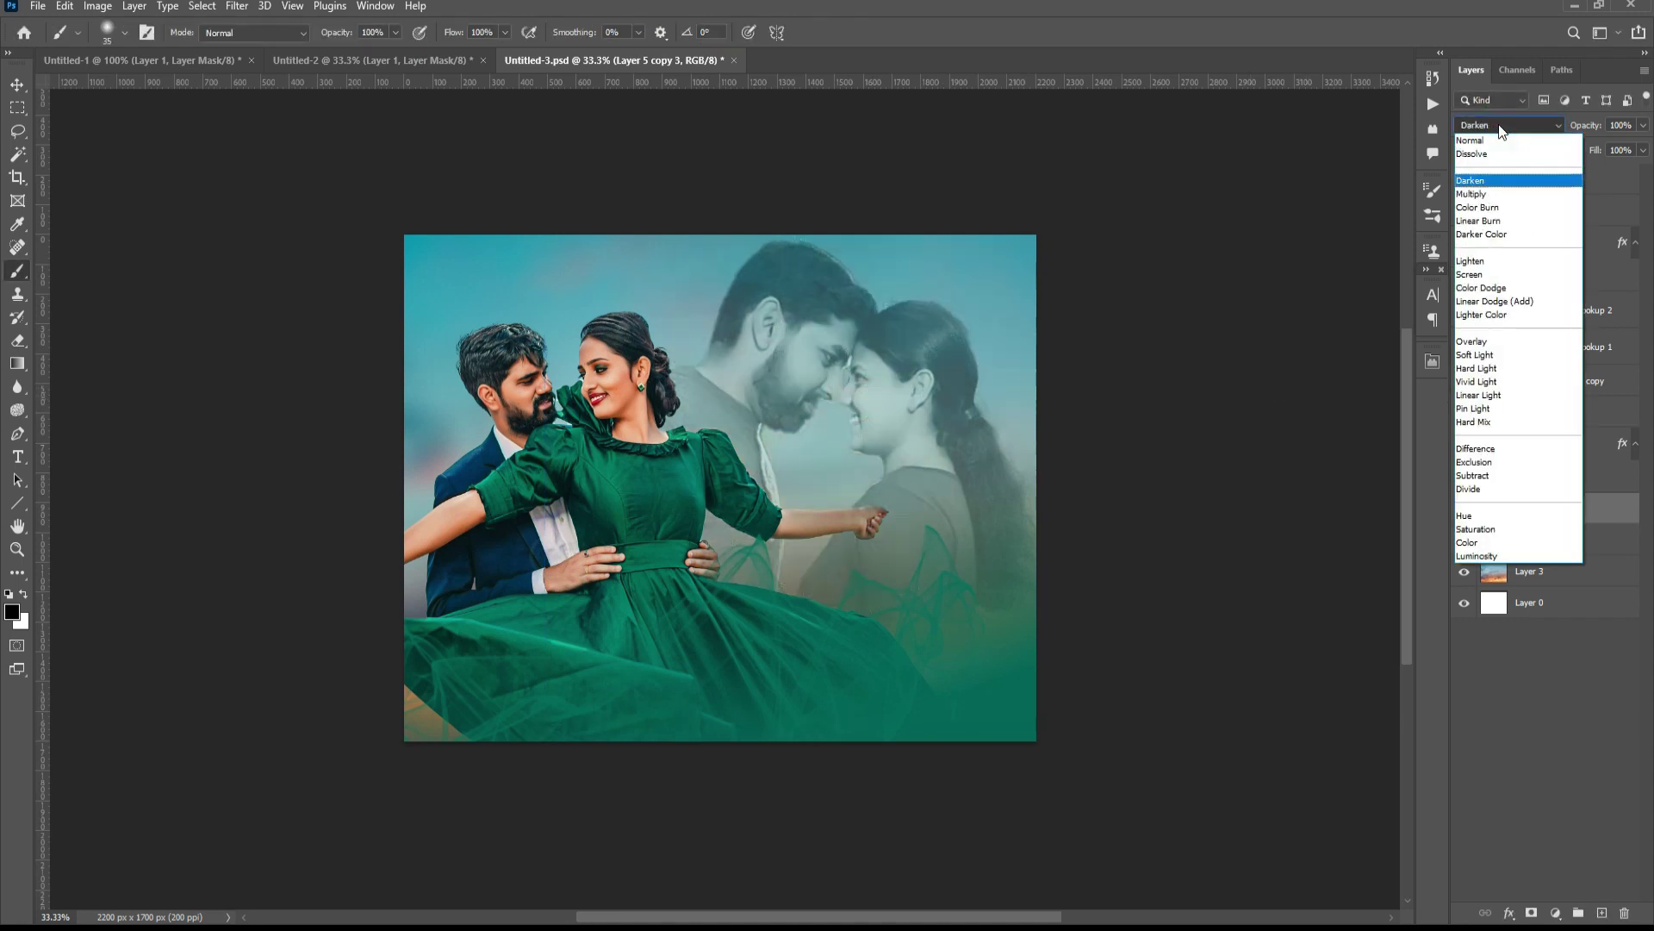
key(Down)
key(Down)
key(Down)
key(Down)
key(Down)
key(Down)
key(Down)
key(Down)
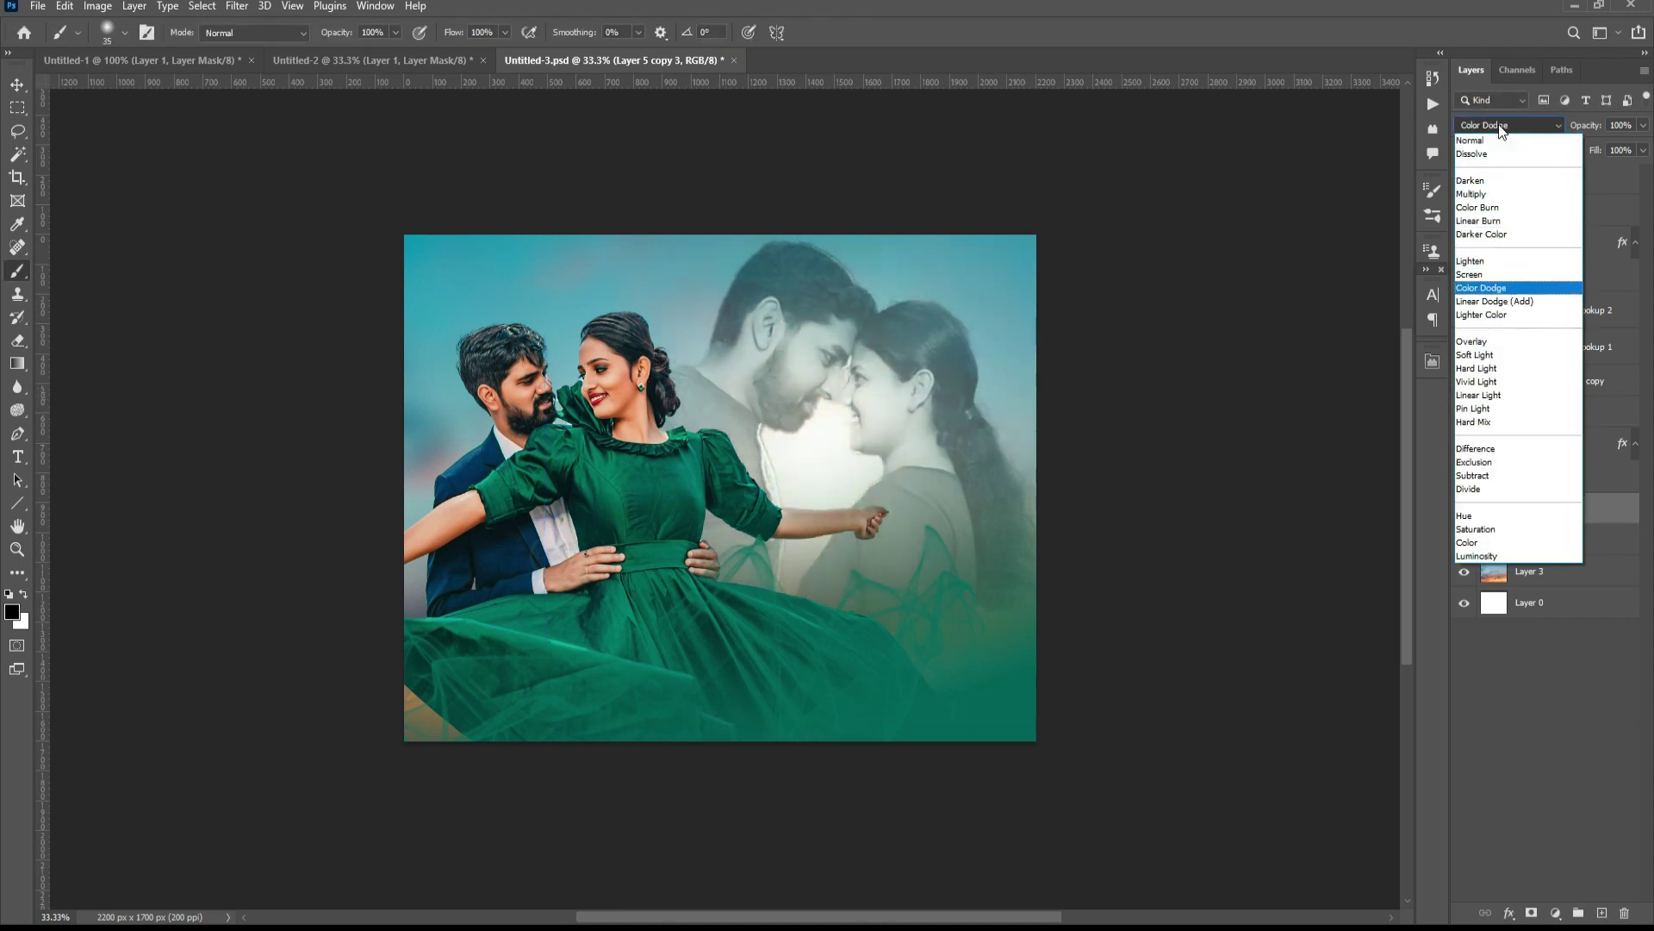
key(Down)
key(Down)
key(Down)
key(Down)
key(Up)
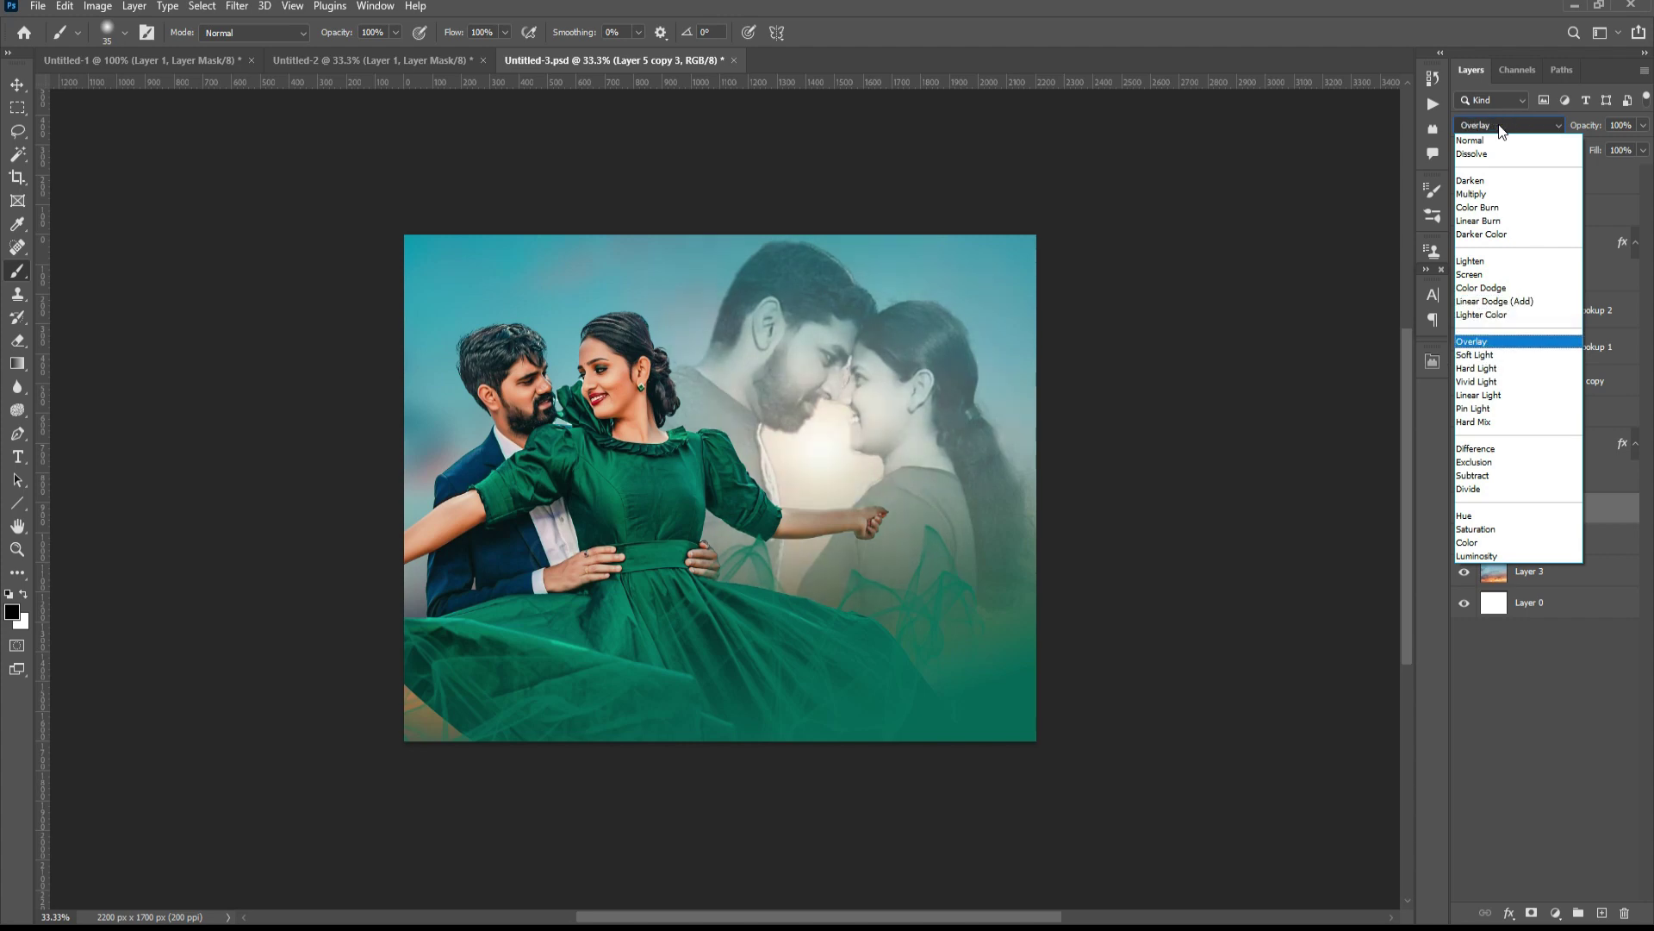
key(Return)
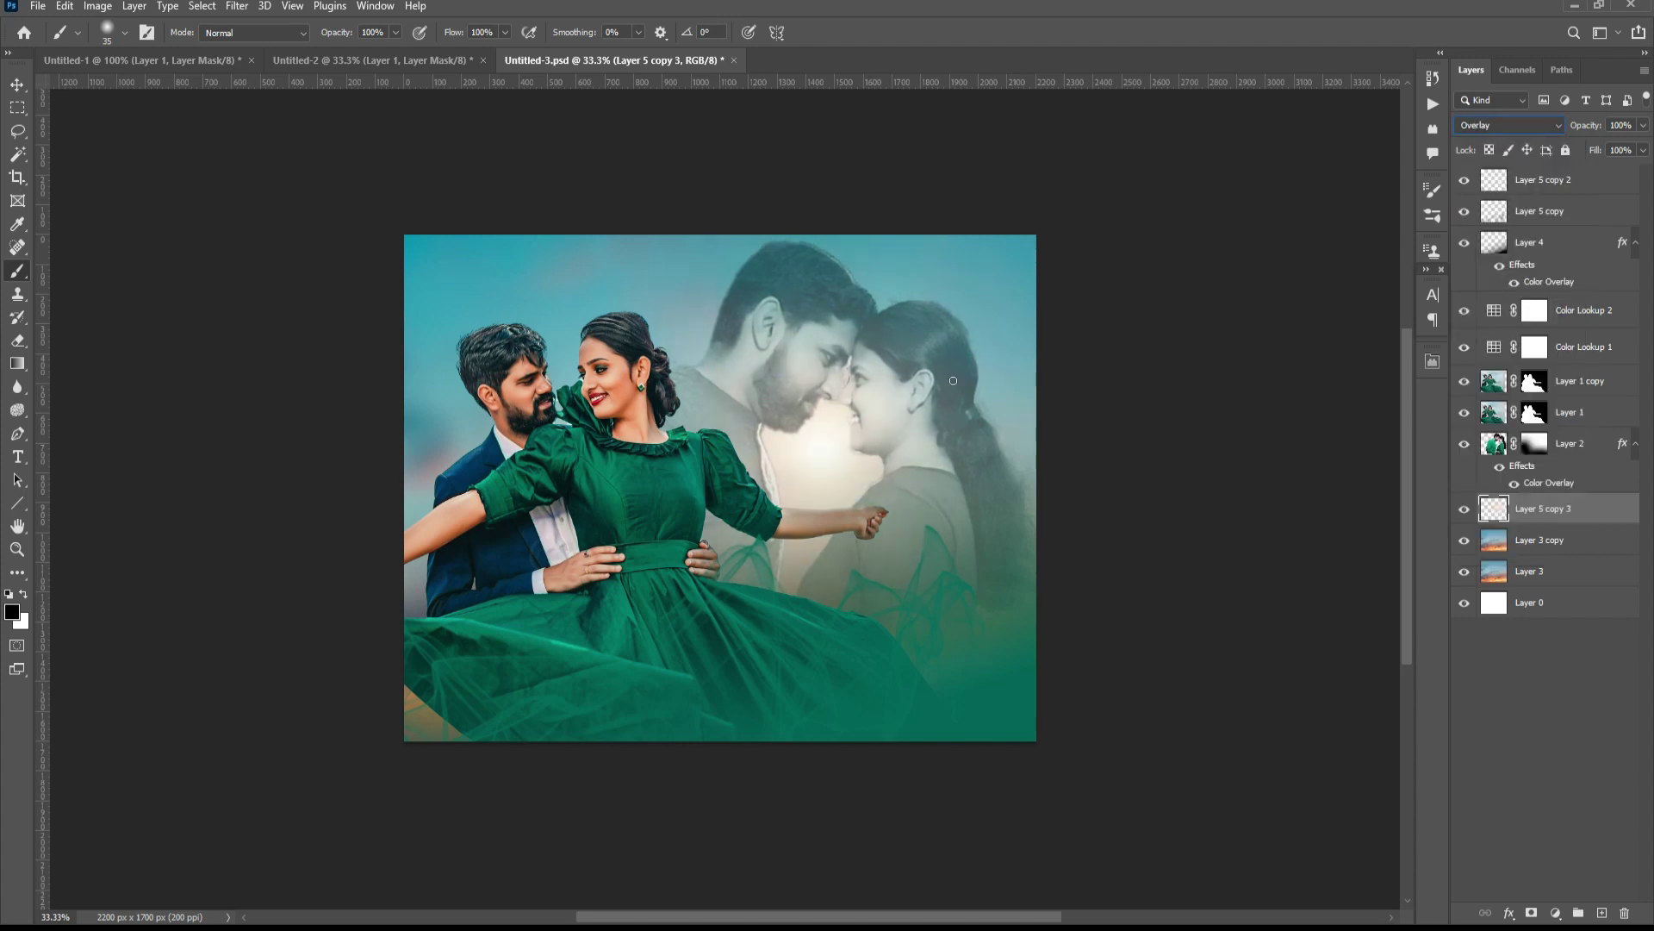
key(ctrl+shift+bracketright)
key(ctrl+z)
- Apply a Hue/Saturation Hue of -172 to the Layer 5 copy 3 glow and compare it
key(ctrl+u)
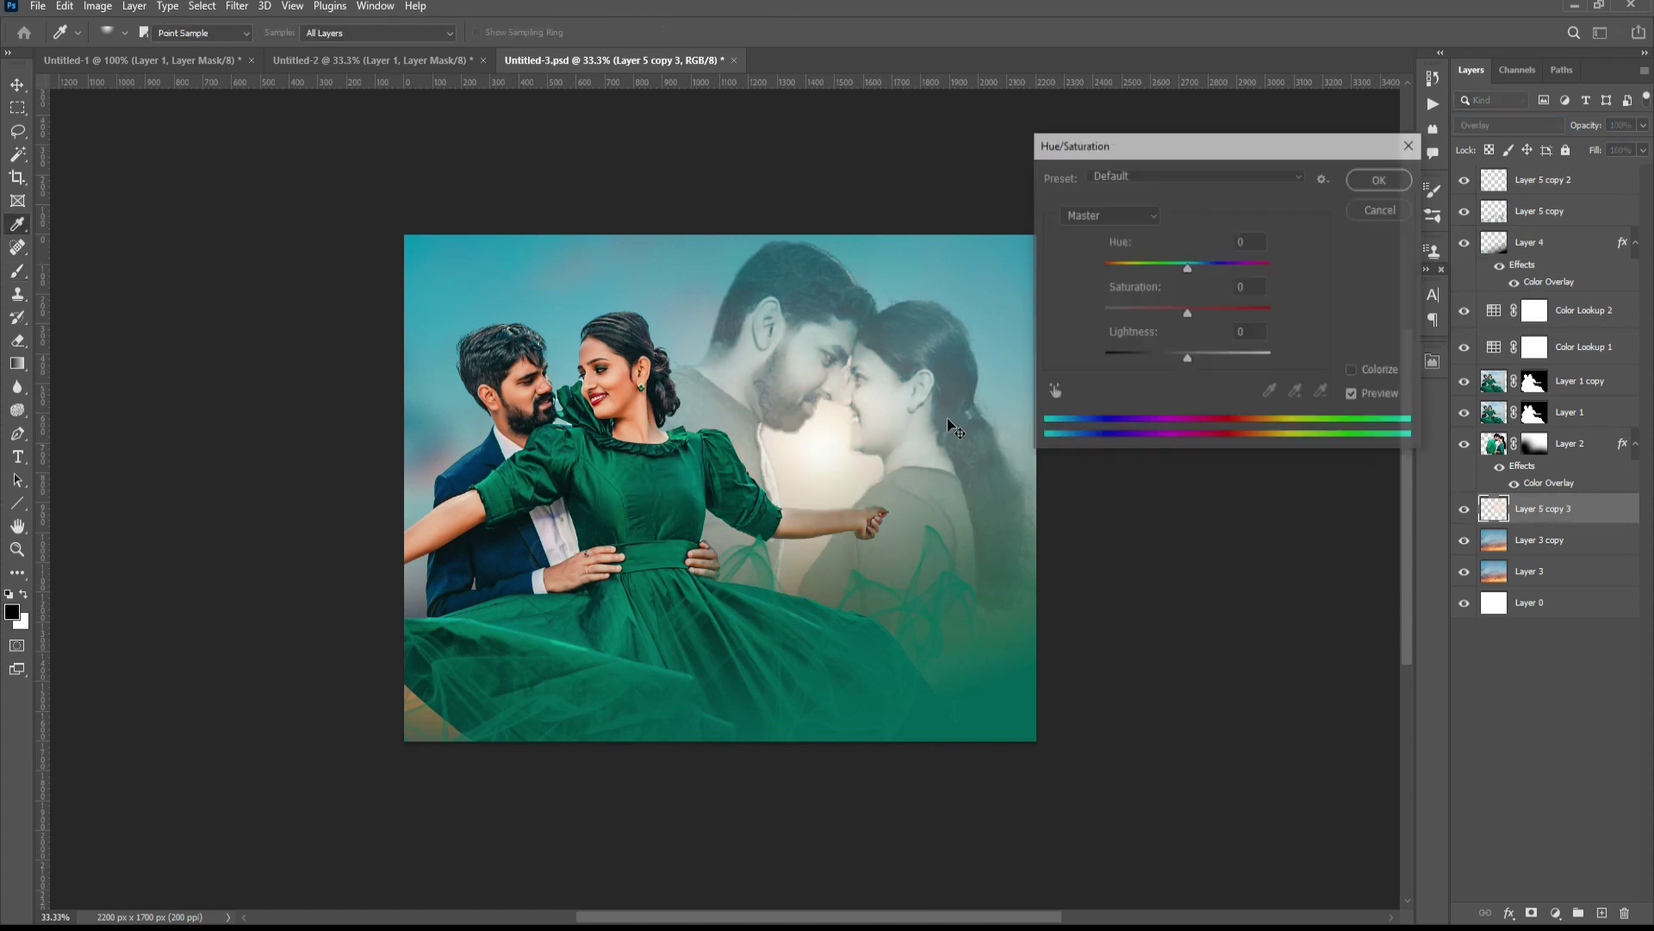
mouse_move(1187, 268)
mouse_down()
mouse_move(1105, 268)
mouse_move(1219, 287)
mouse_up()
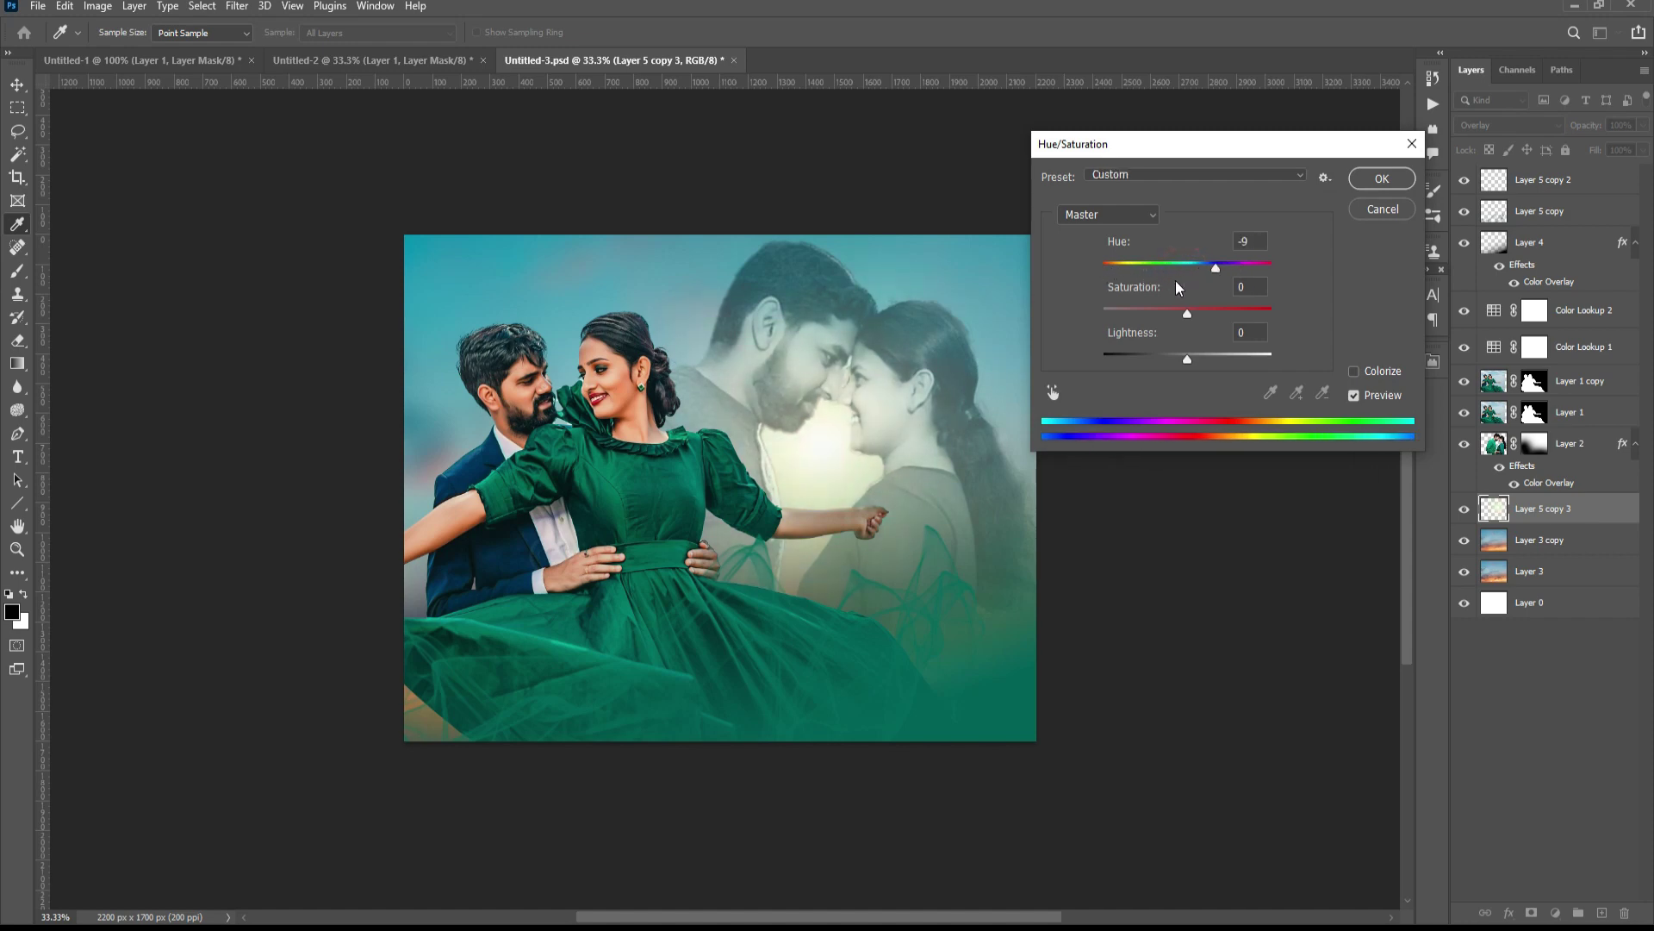
drag(1178, 287, 1110, 287)
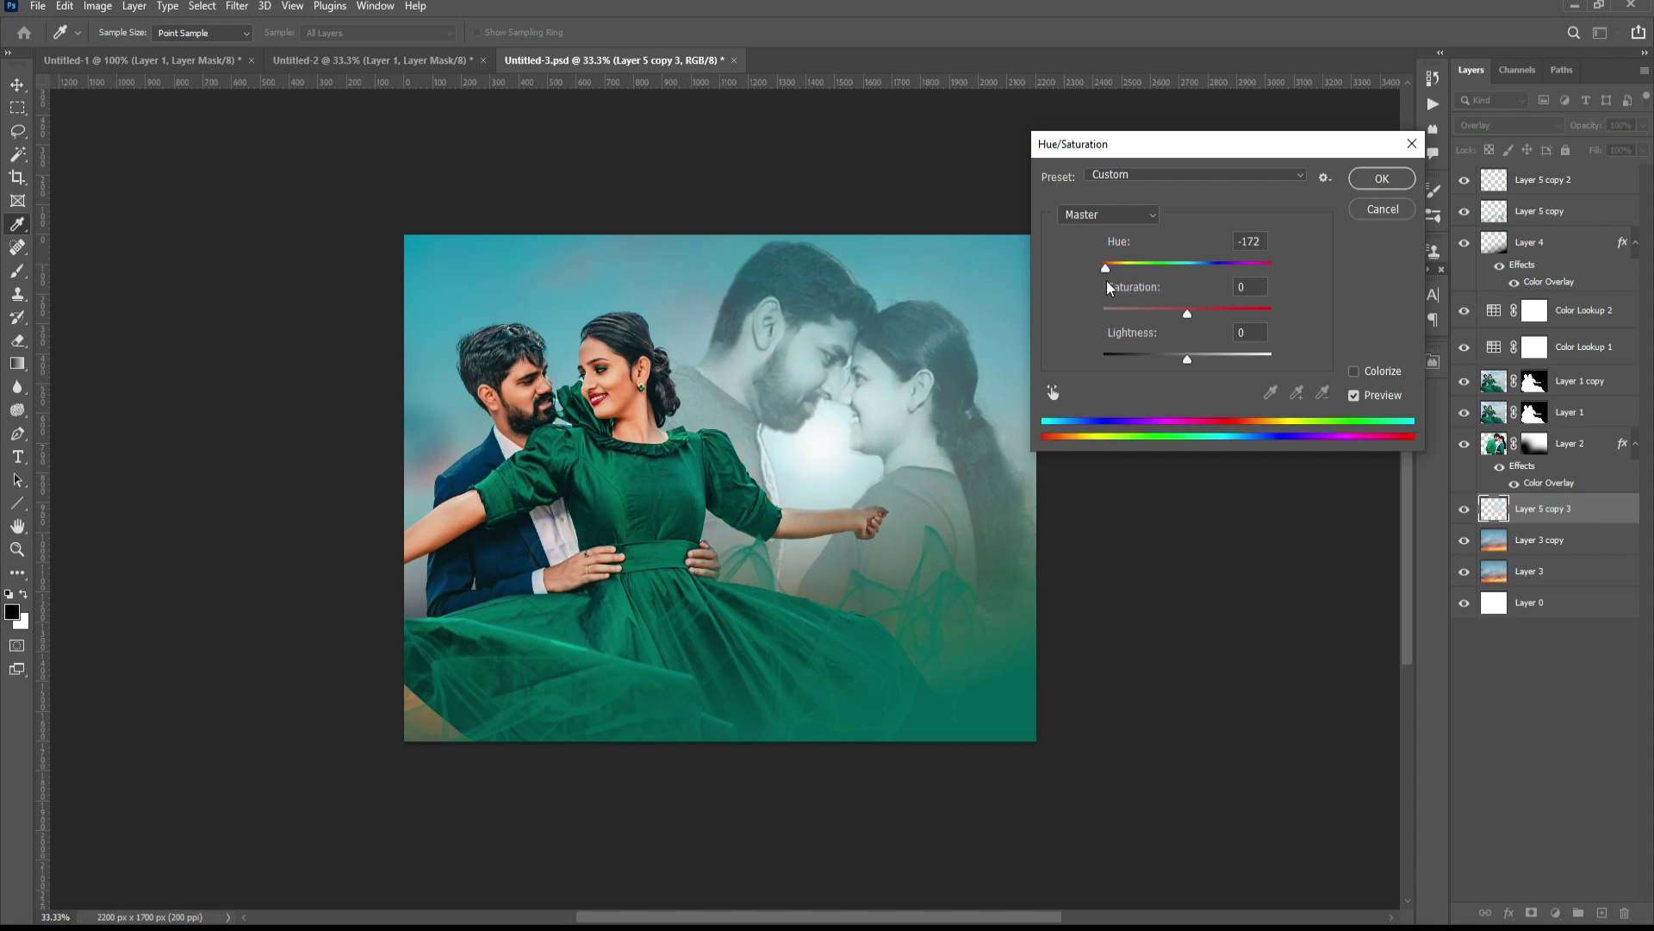
click(1380, 179)
click(1465, 509)
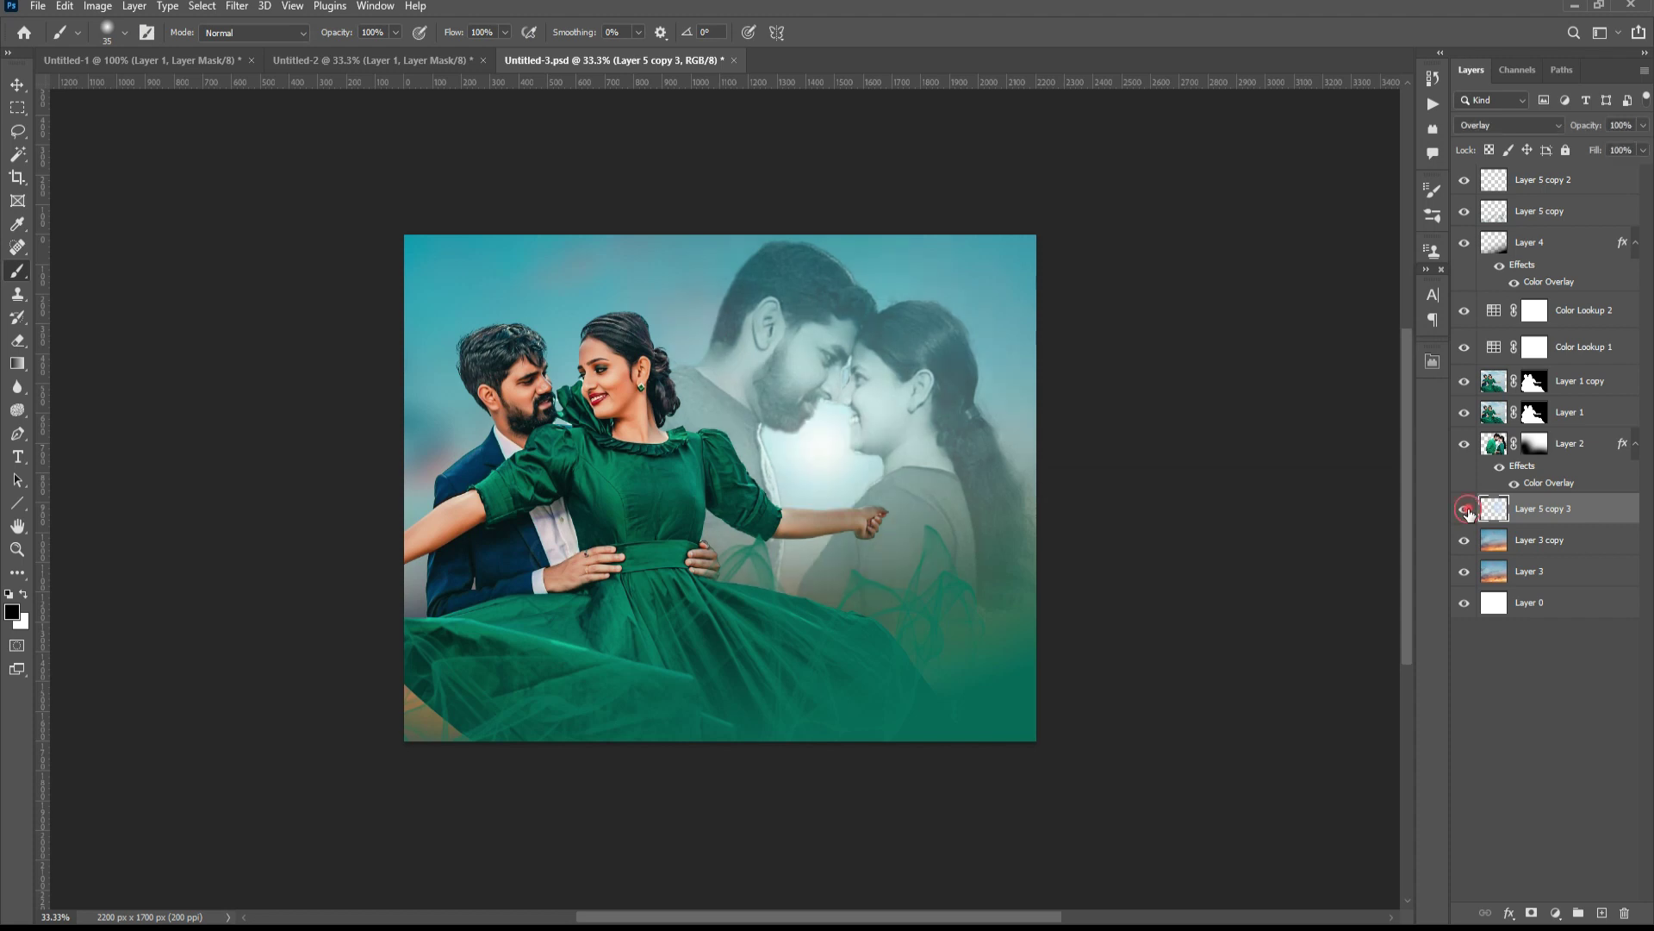
- Scale the cyan glow to about 117% and nudge it slightly upward
key(ctrl+t)
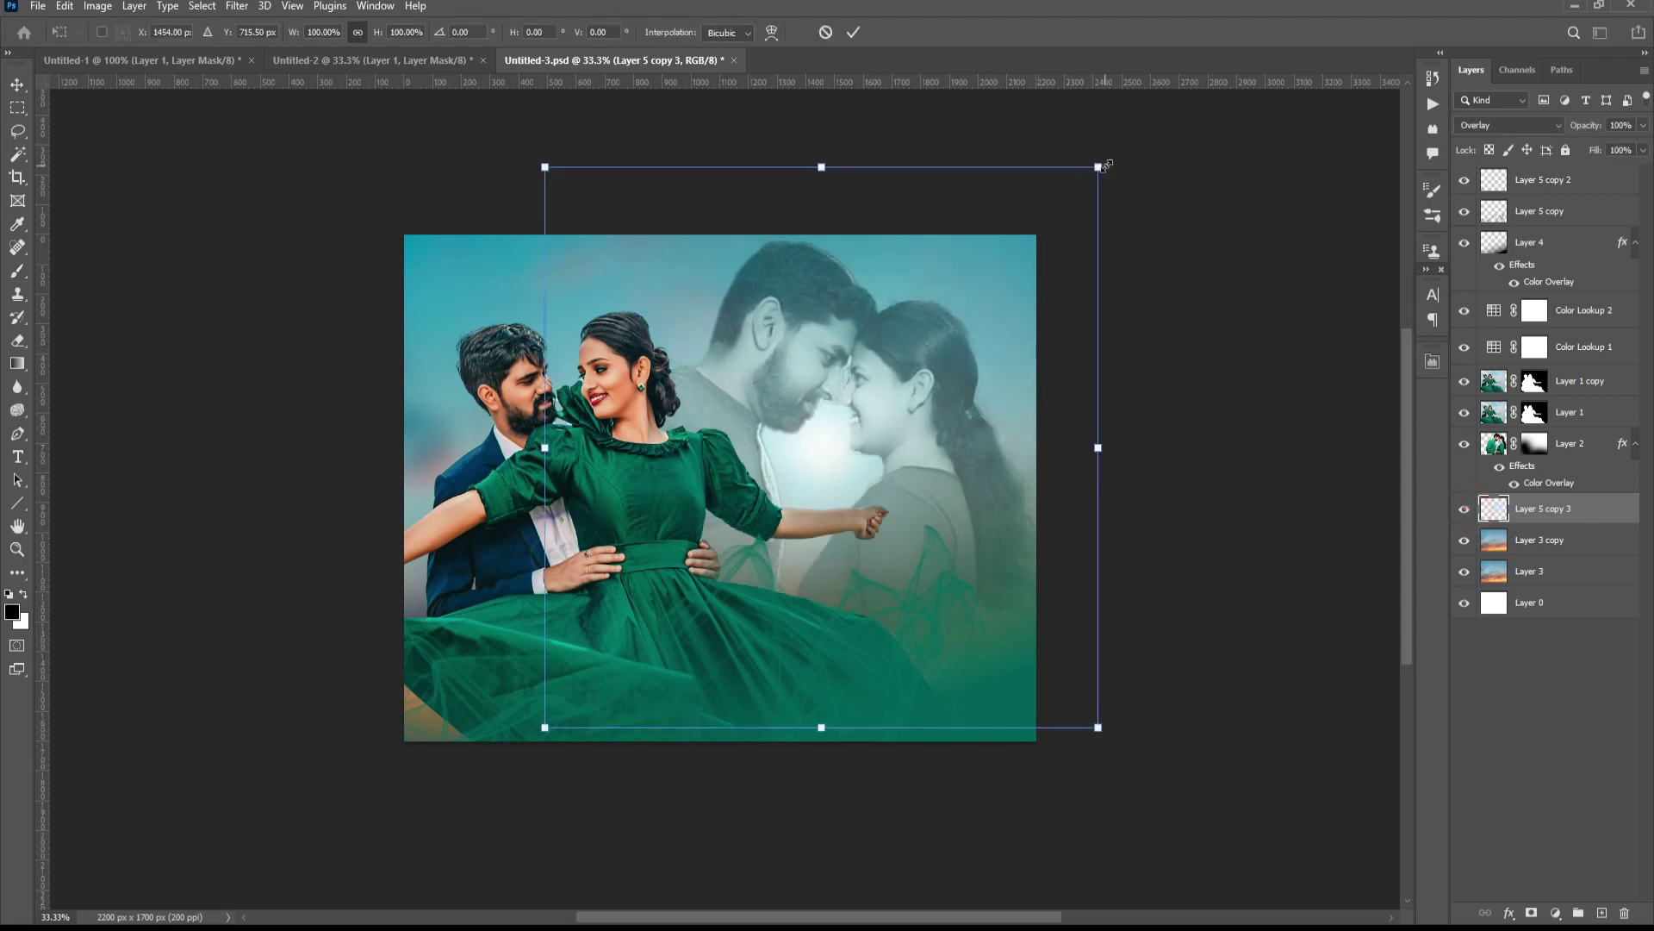
drag(1106, 165, 1147, 119)
drag(893, 437, 888, 416)
key(Return)
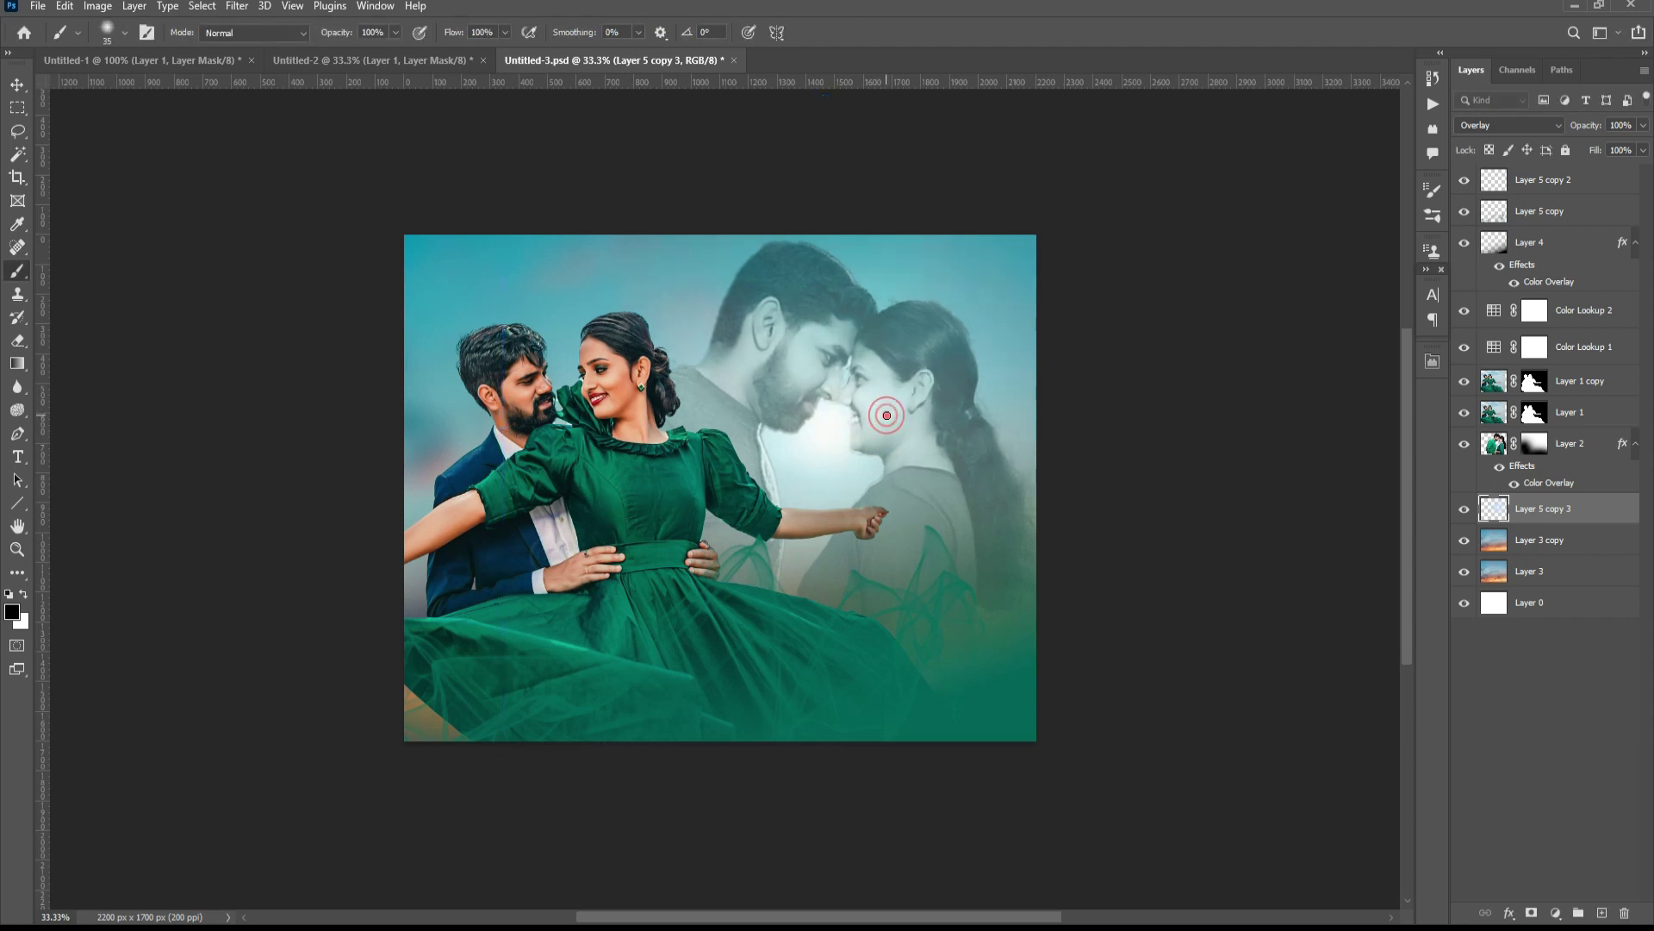
key(v)
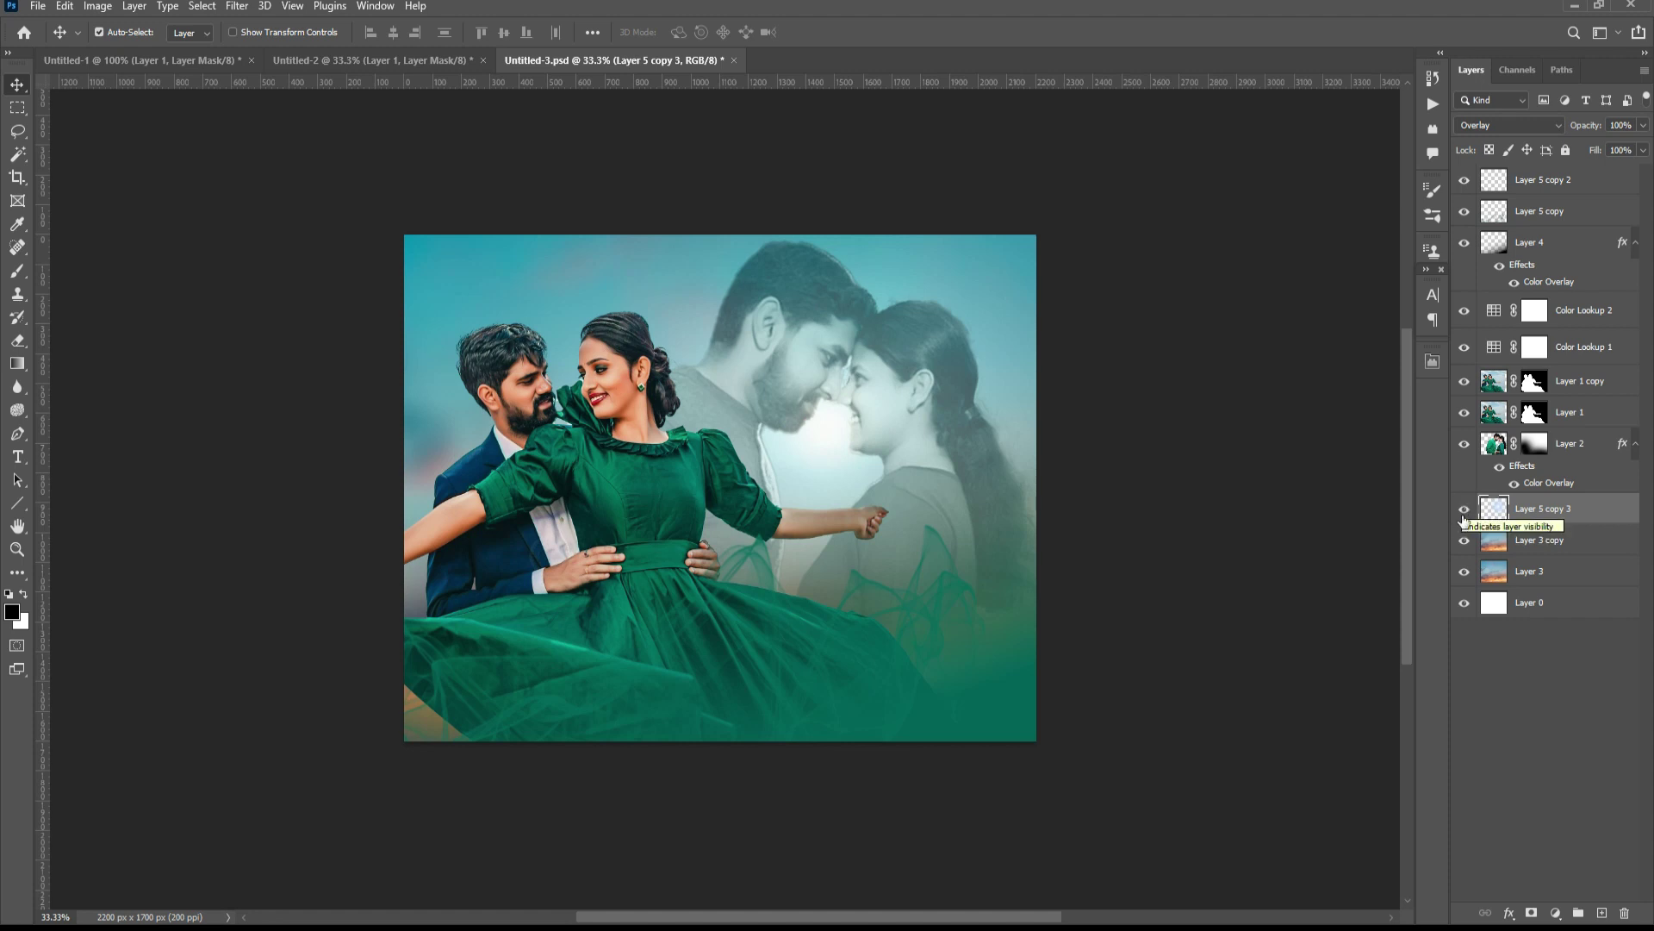
- Toggle the glow layer off and on to compare, leaving it visible
click(1464, 509)
click(1465, 509)
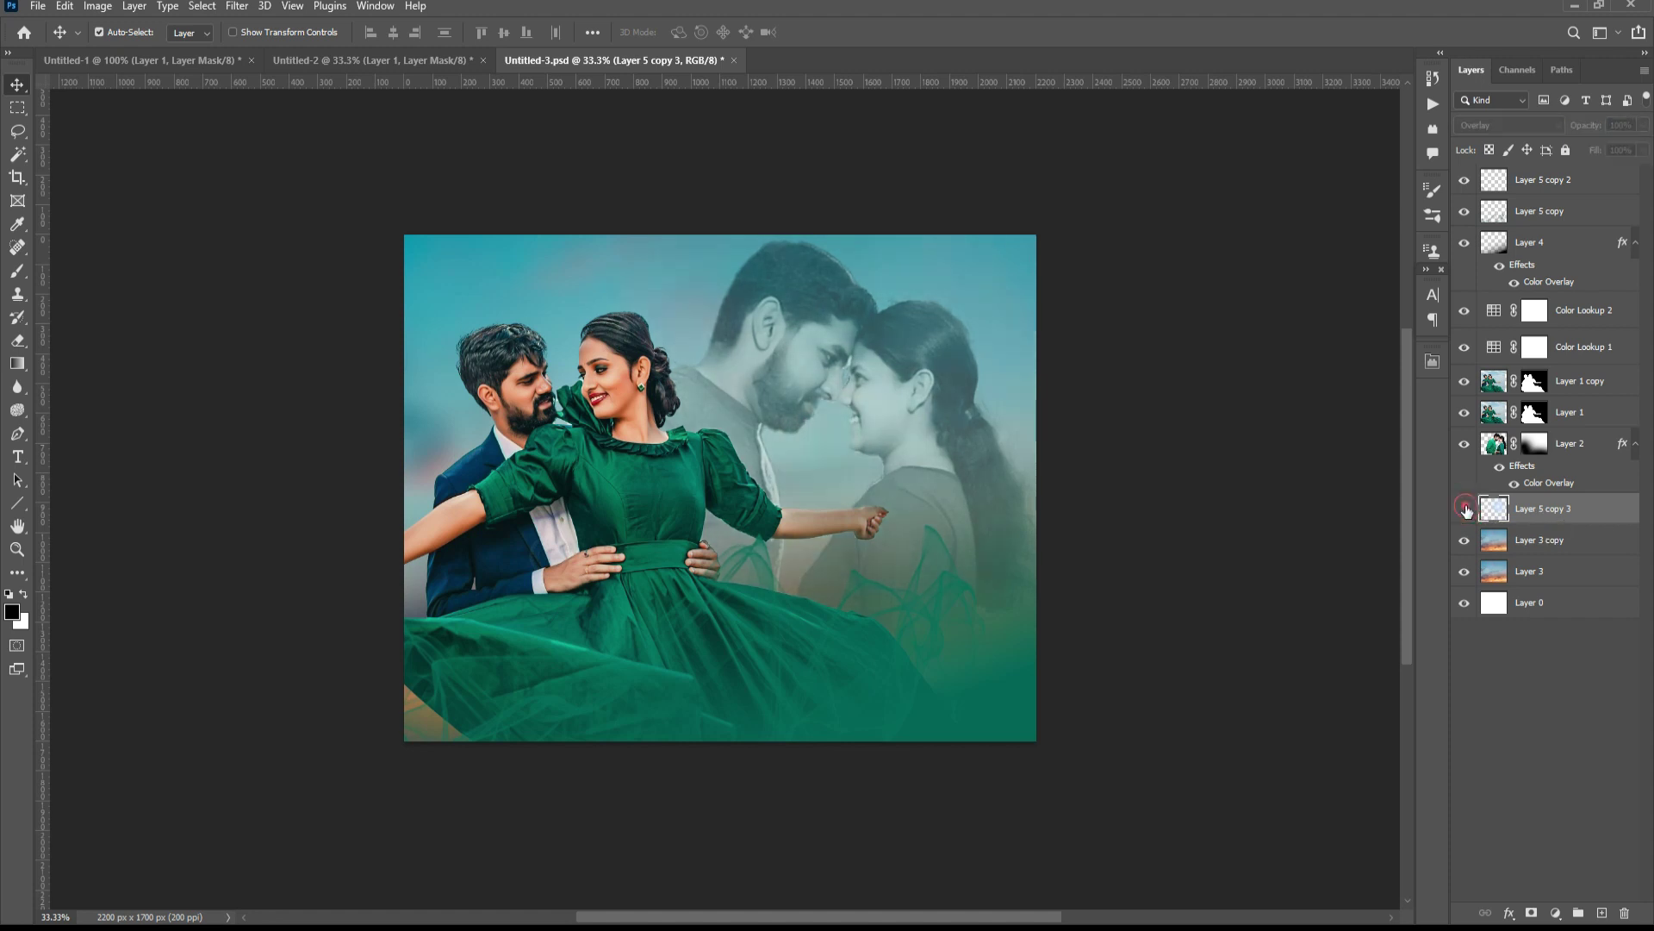
click(1465, 510)
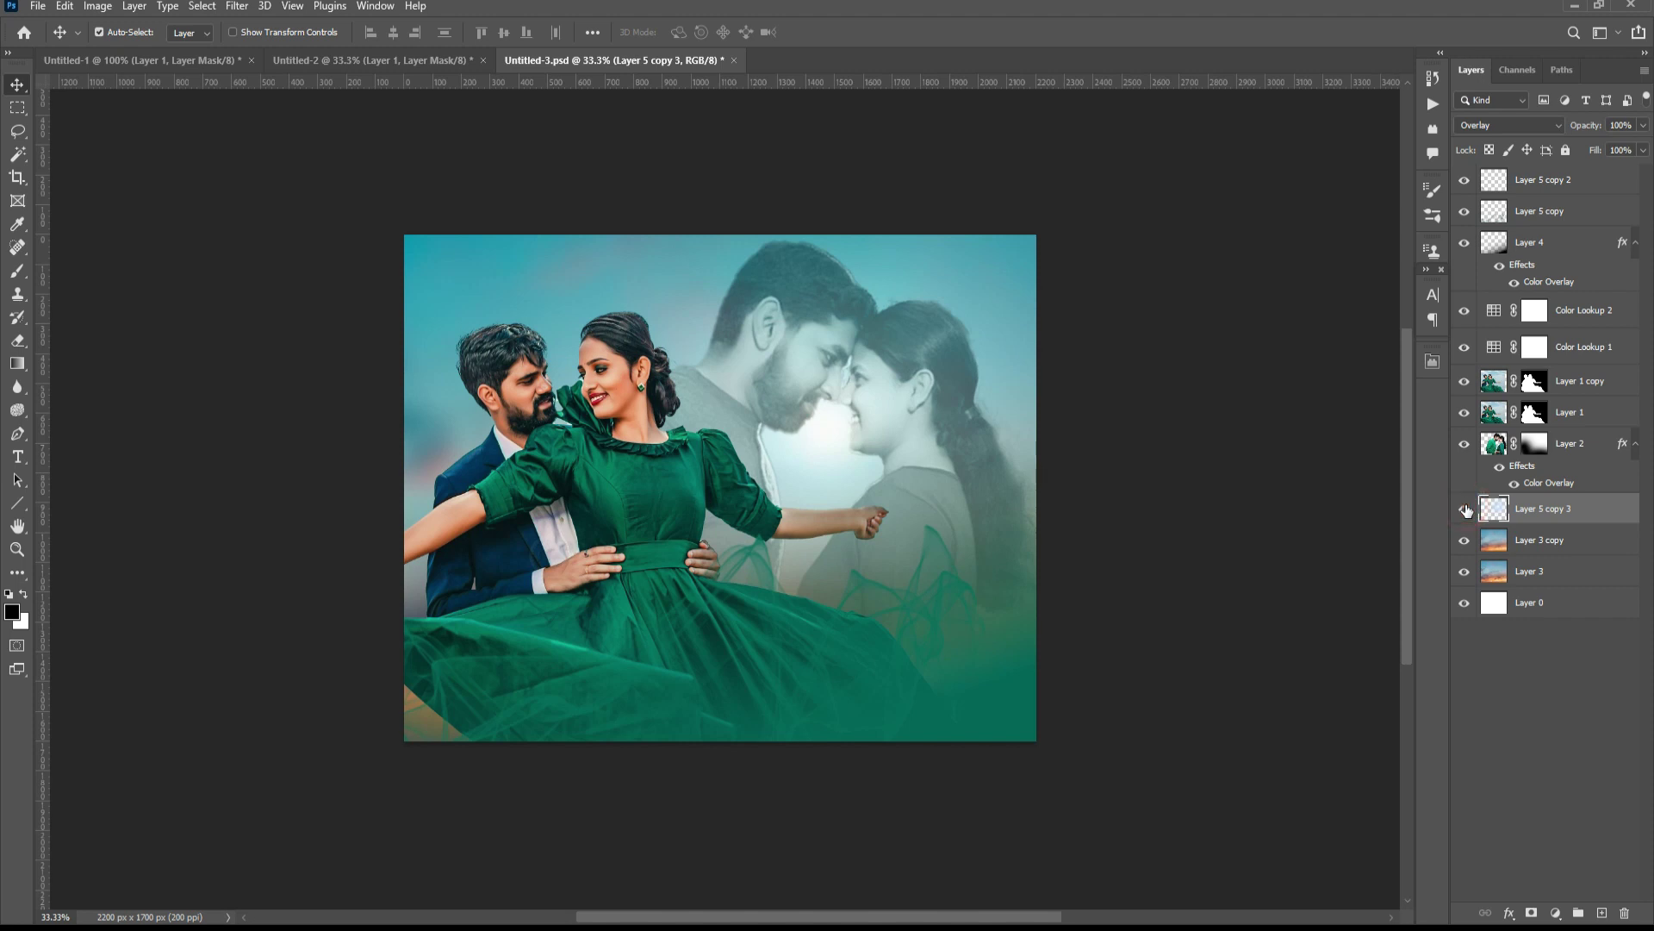
click(1465, 509)
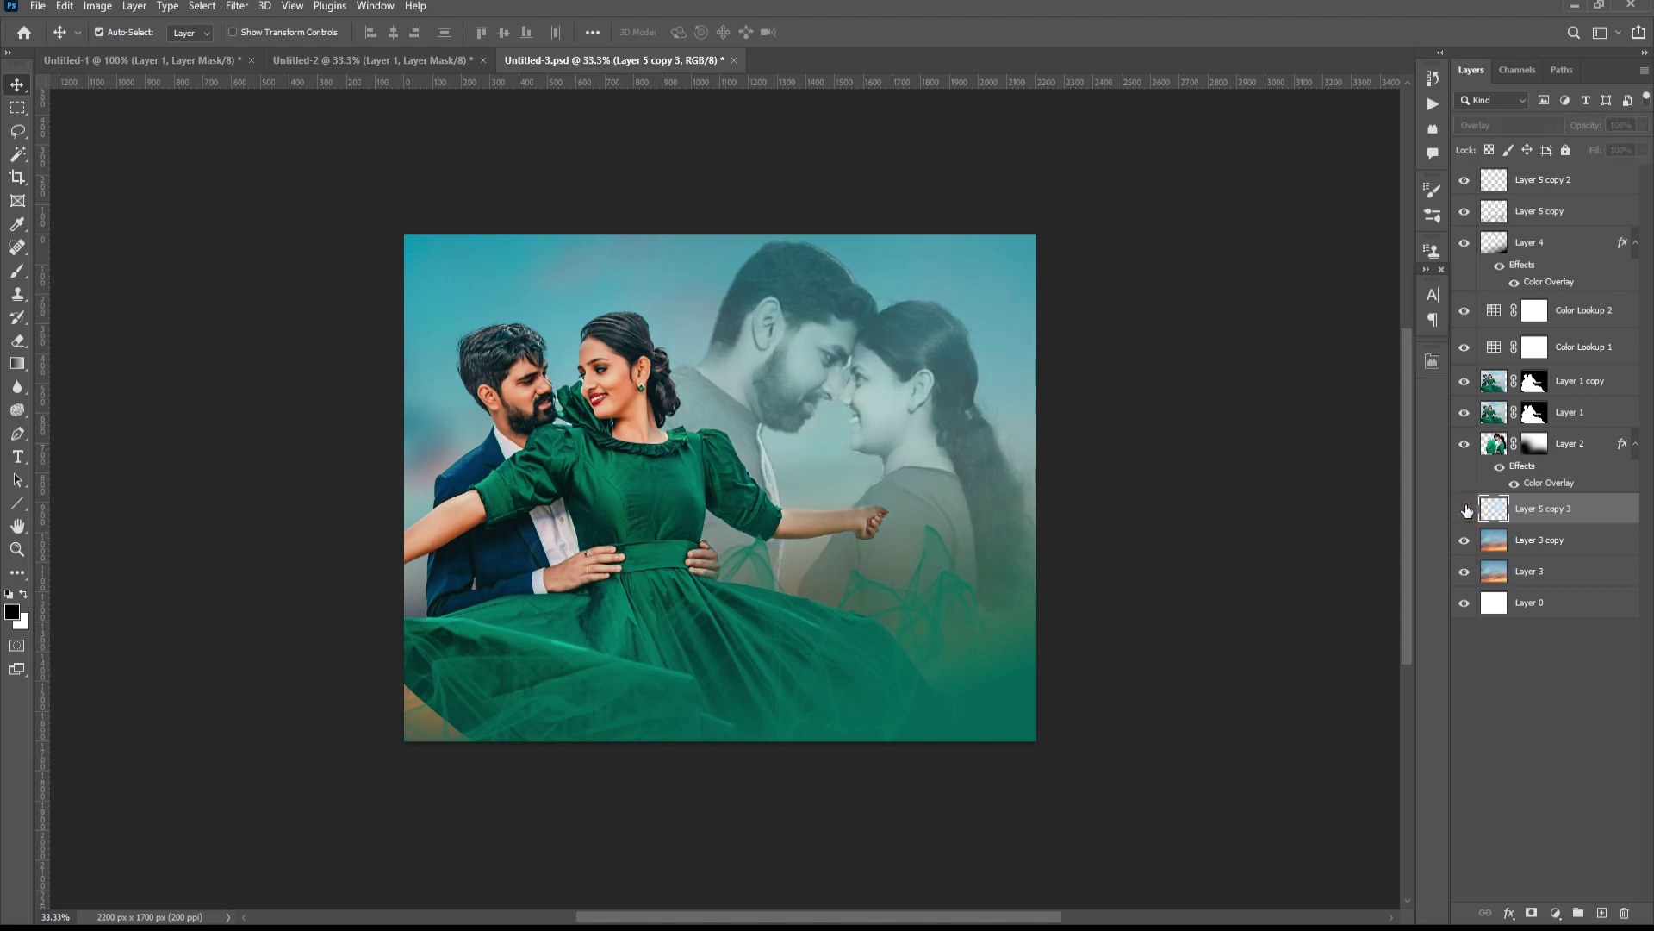
click(1465, 509)
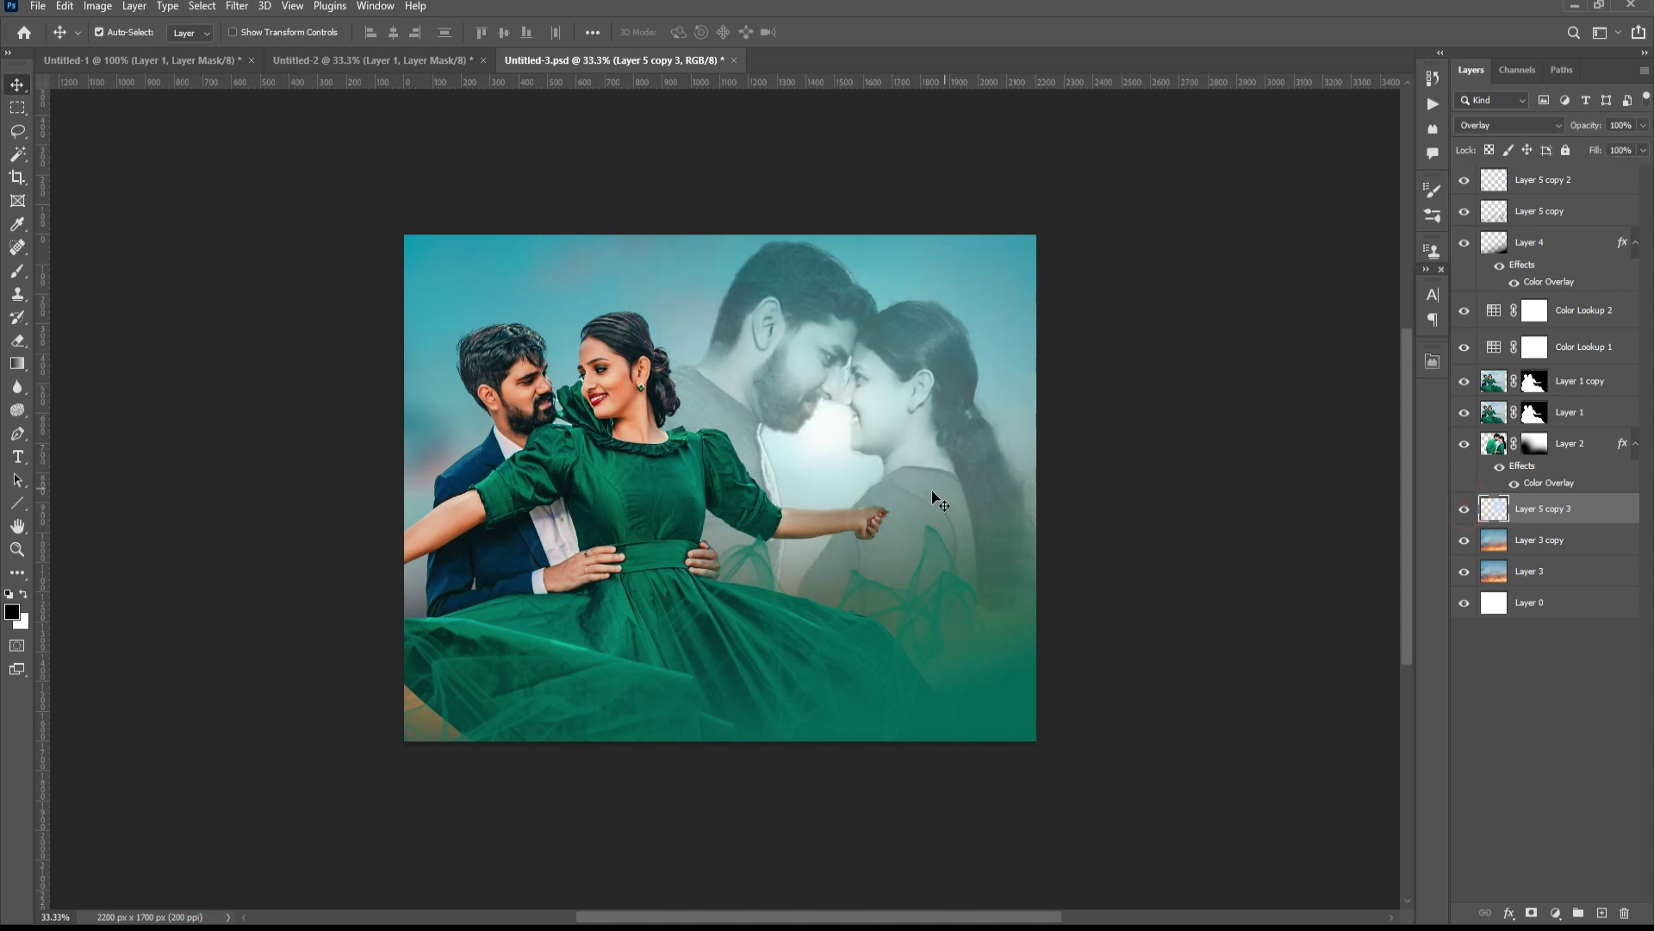
- Duplicate the glow as Layer 5 copy 4, move it to the top, and shift it top-left
alt+drag(832, 424, 524, 332)
key(ctrl+shift+bracketright)
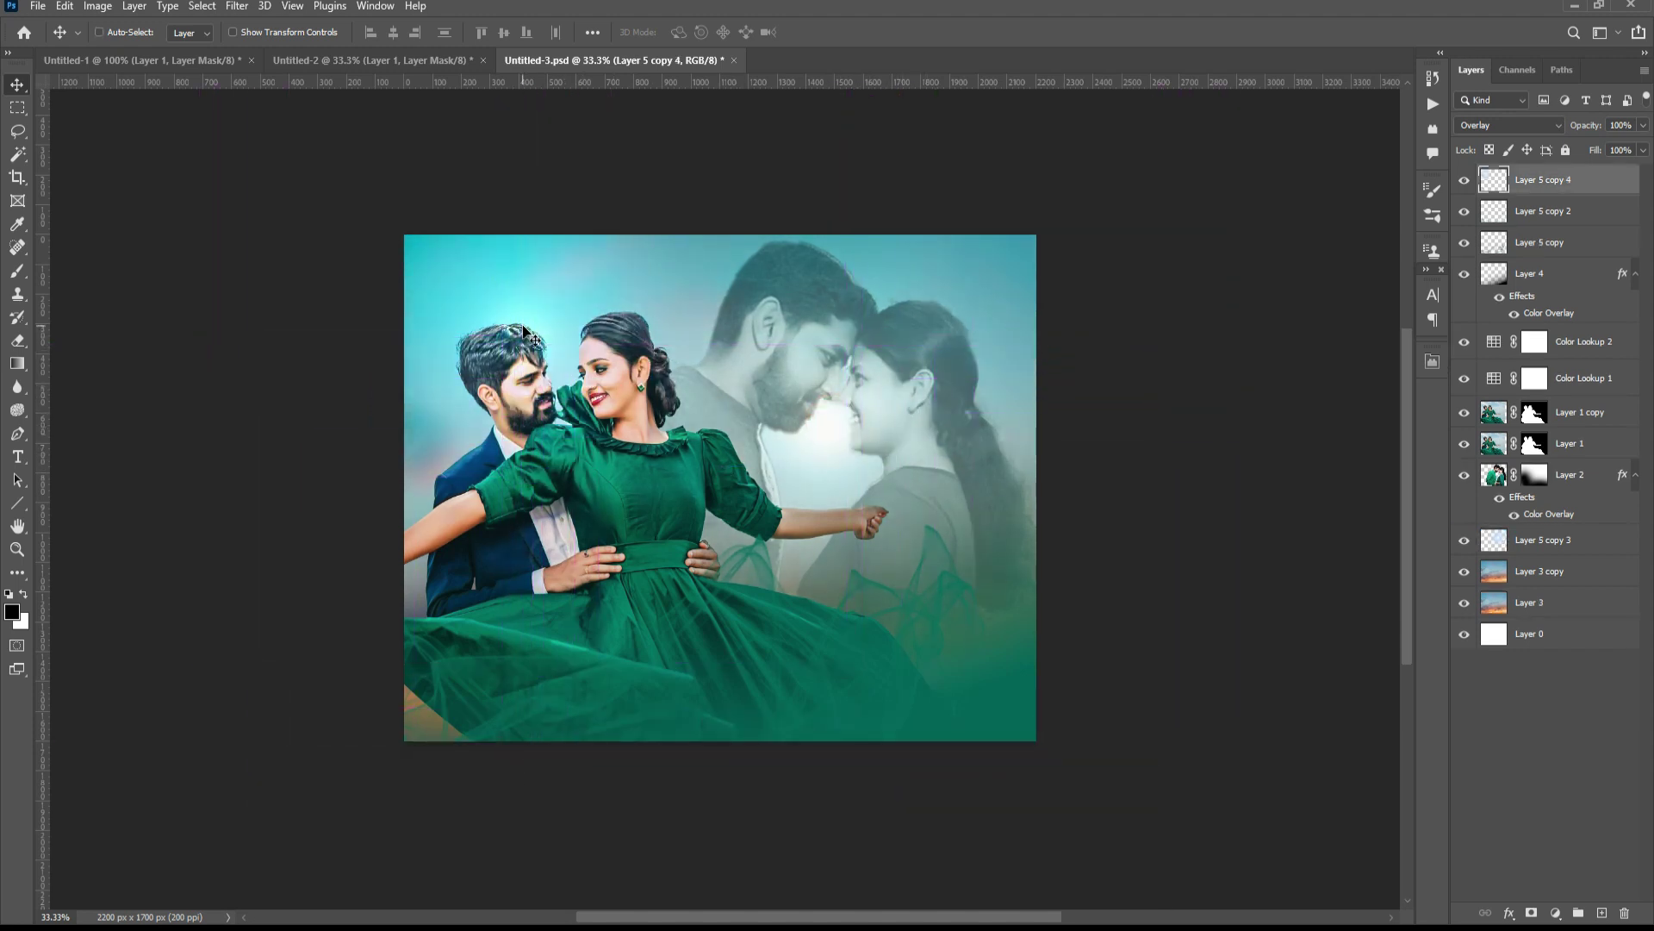
key(ctrl+t)
mouse_move(623, 415)
mouse_down()
mouse_move(550, 396)
mouse_move(786, 440)
mouse_move(554, 362)
mouse_up()
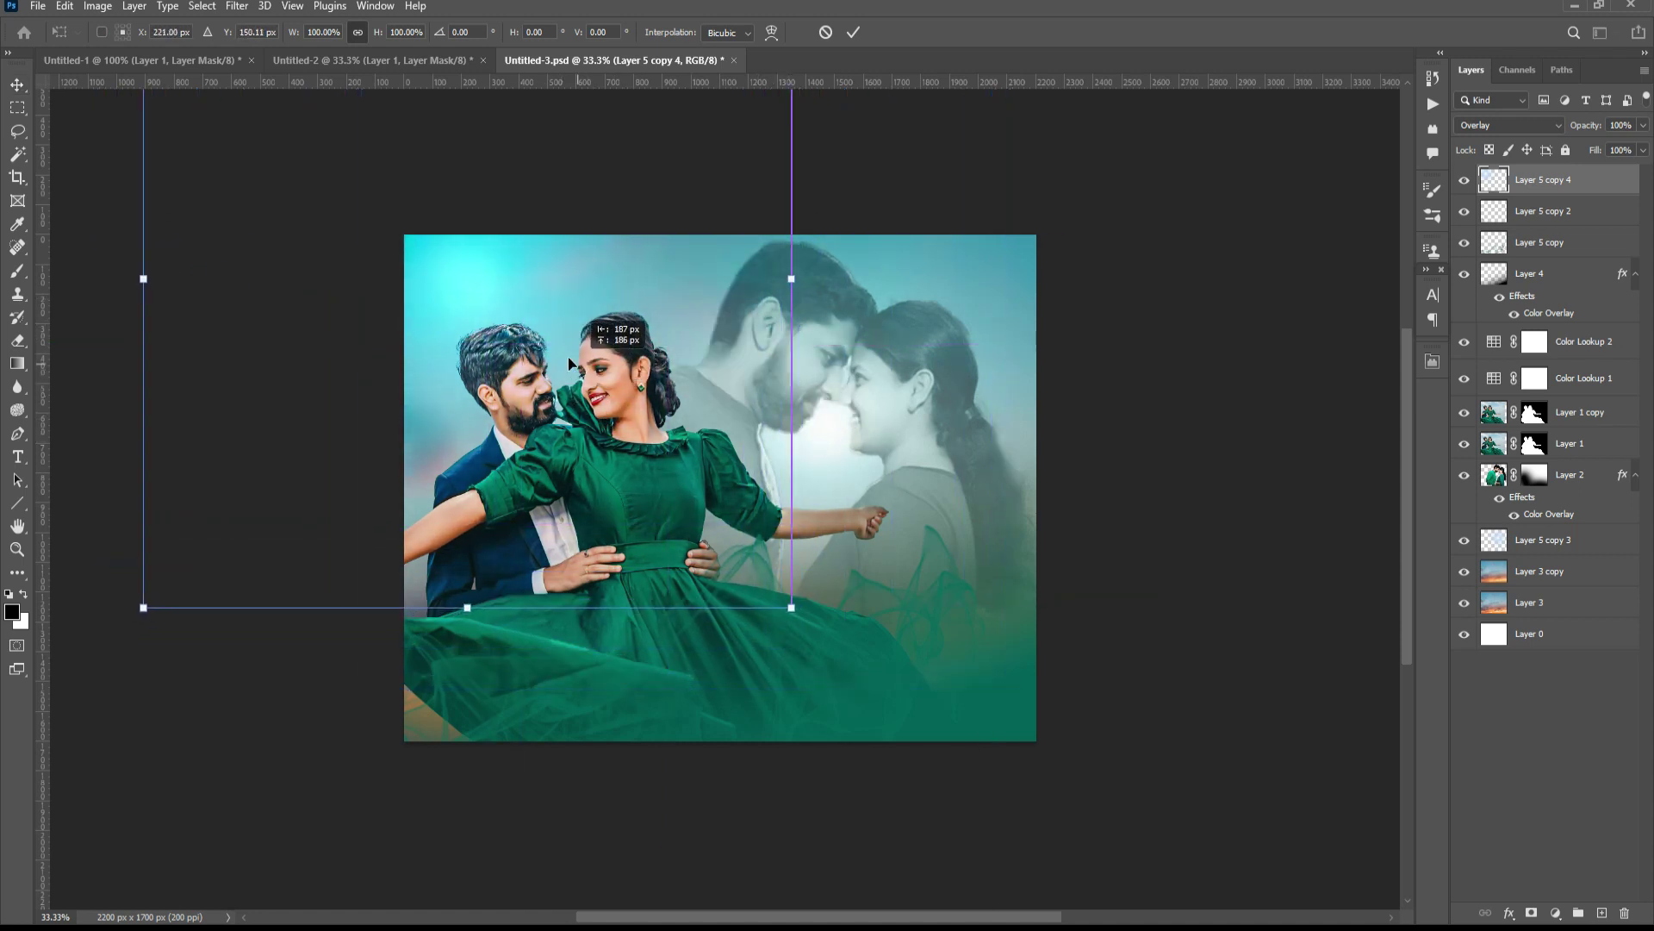
key(Return)
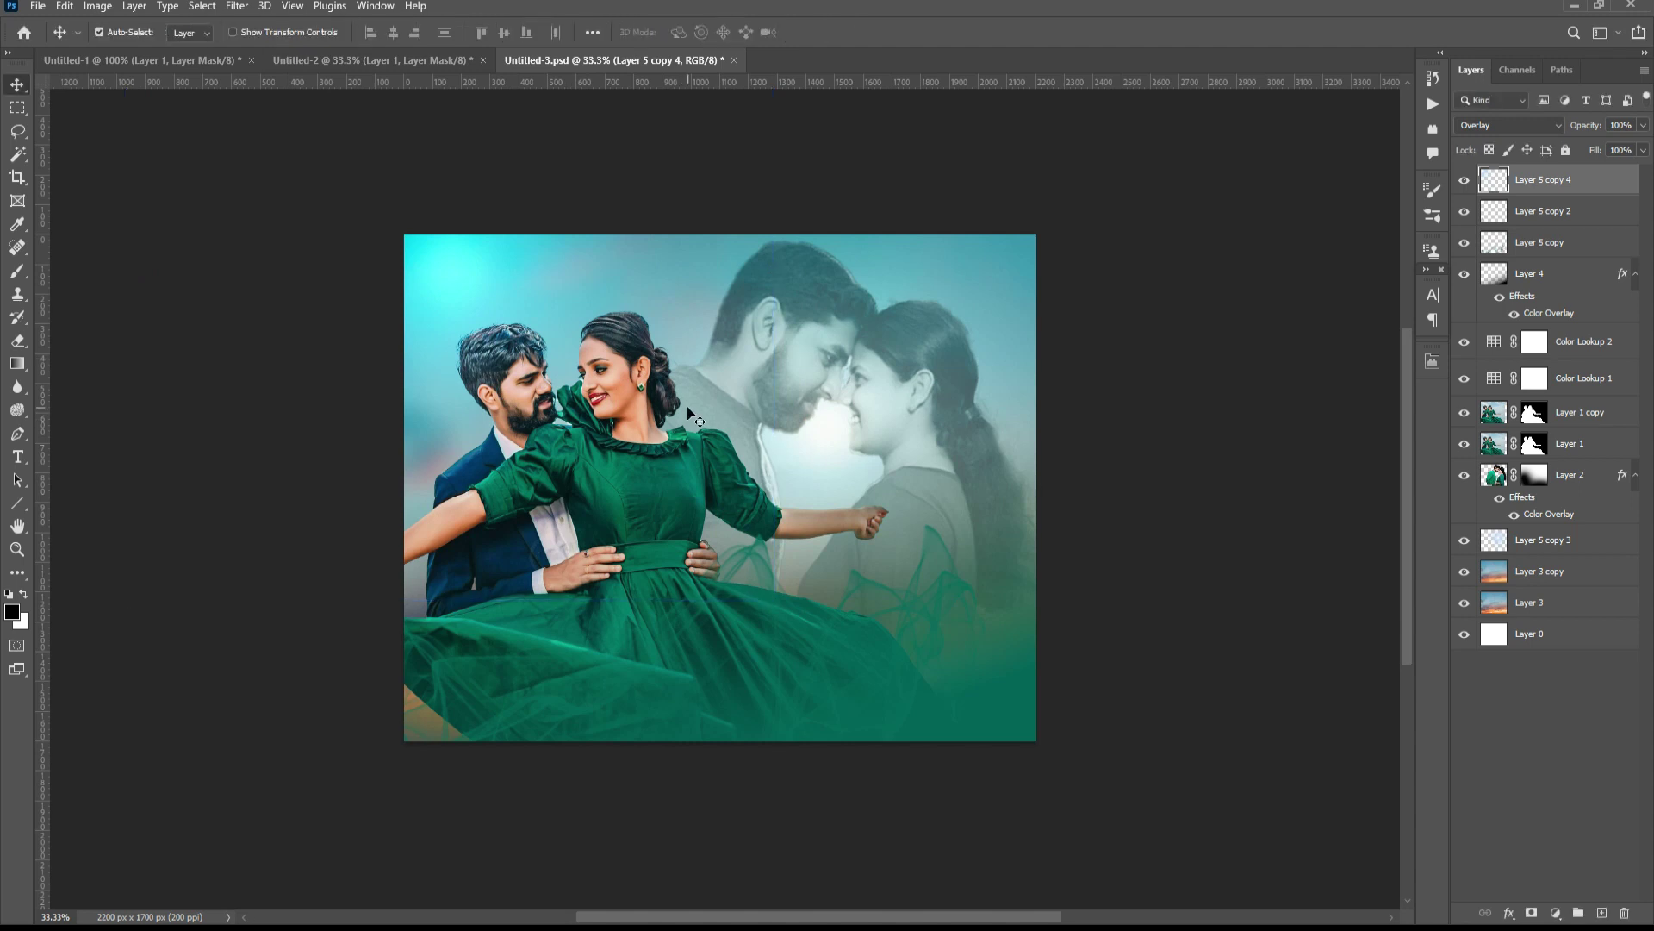
- Toggle the top-left glow's visibility on and off to compare its effect
click(1464, 182)
click(1465, 183)
click(1465, 183)
click(1465, 183)
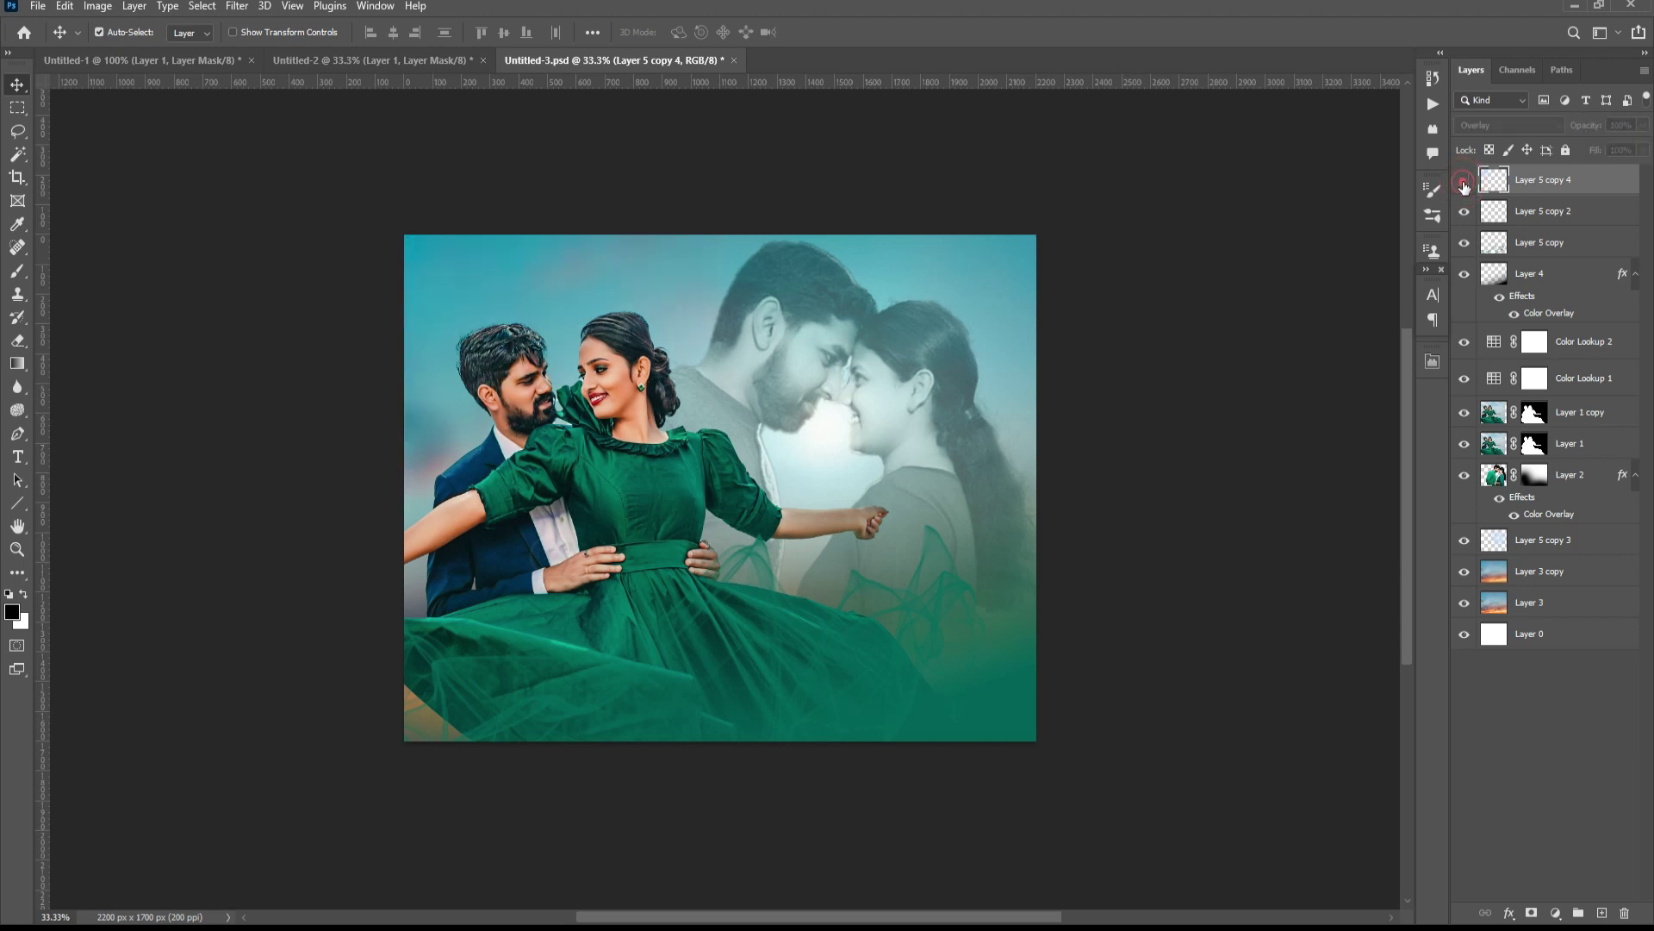
click(1465, 183)
click(1465, 183)
click(1465, 183)
click(1465, 182)
click(1465, 182)
click(1465, 182)
click(1465, 182)
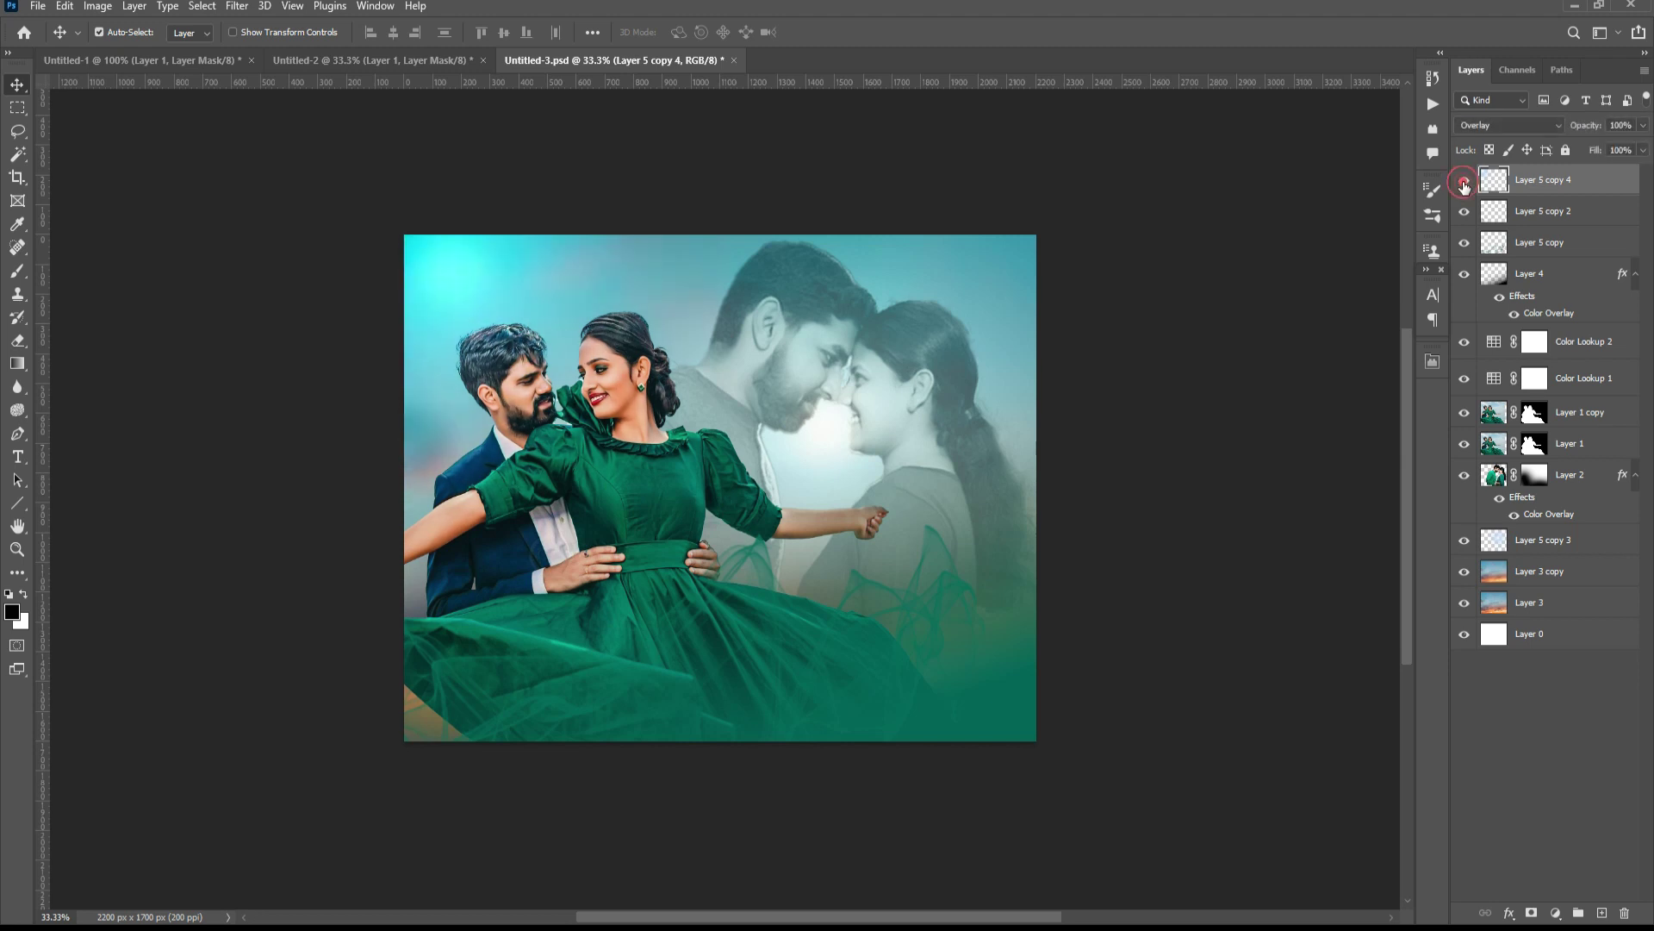
- Enlarge the duplicate glow to about 118% and undo an accidental extra copy
key(ctrl+t)
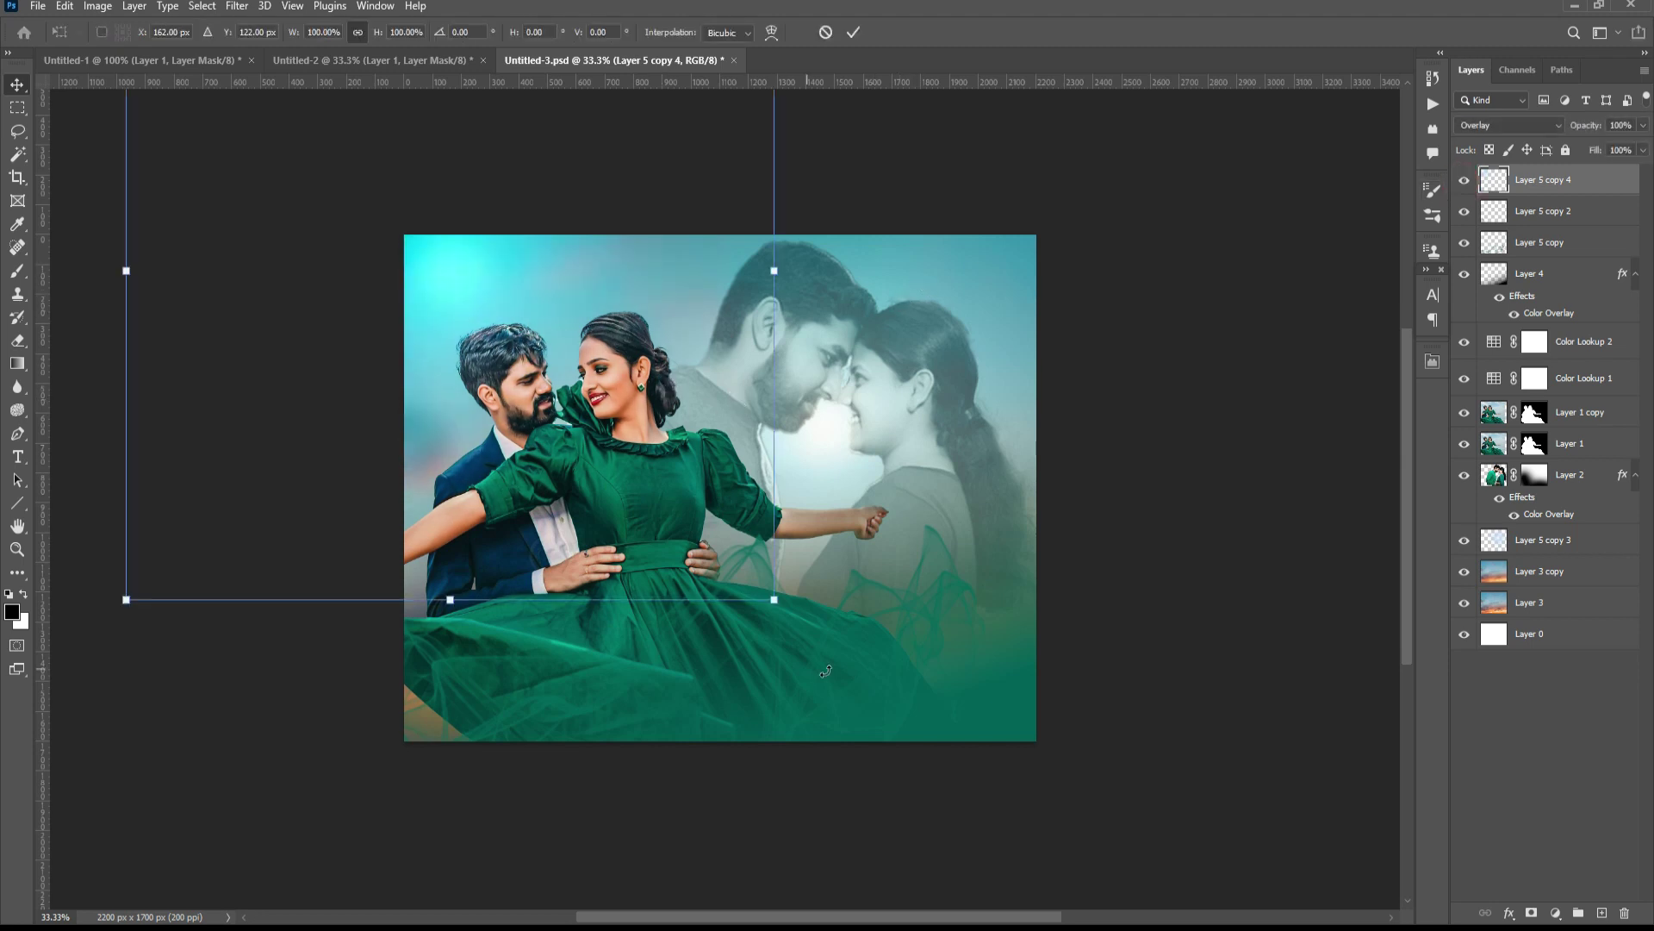
drag(773, 598, 832, 658)
key(Return)
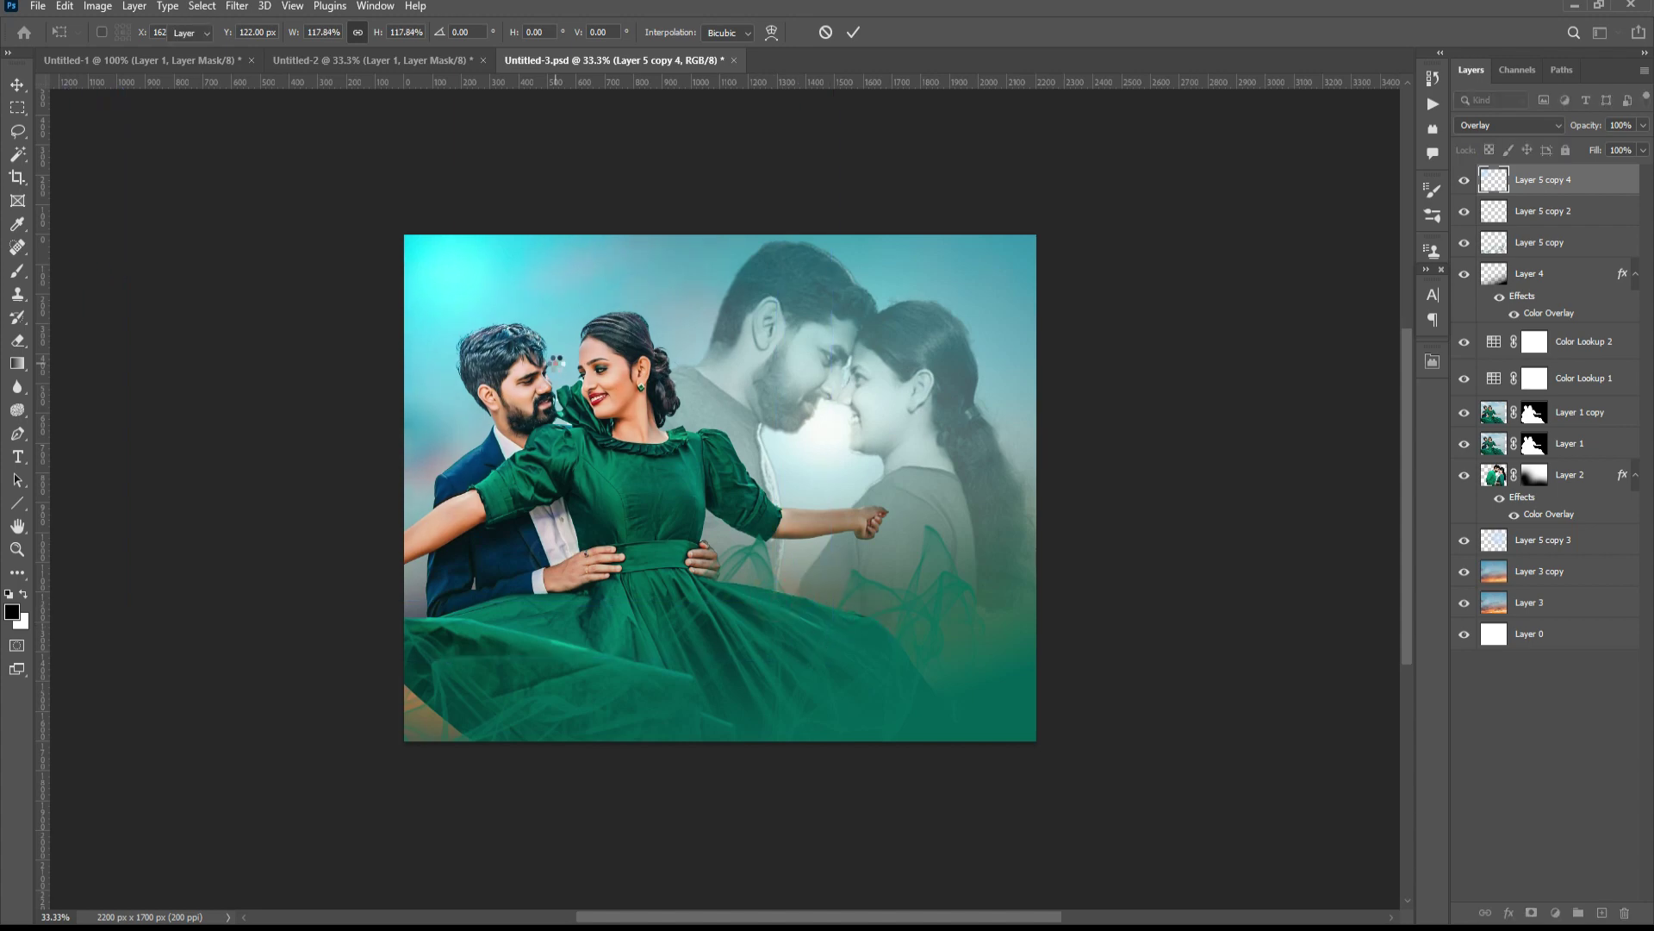
drag(396, 234, 681, 385)
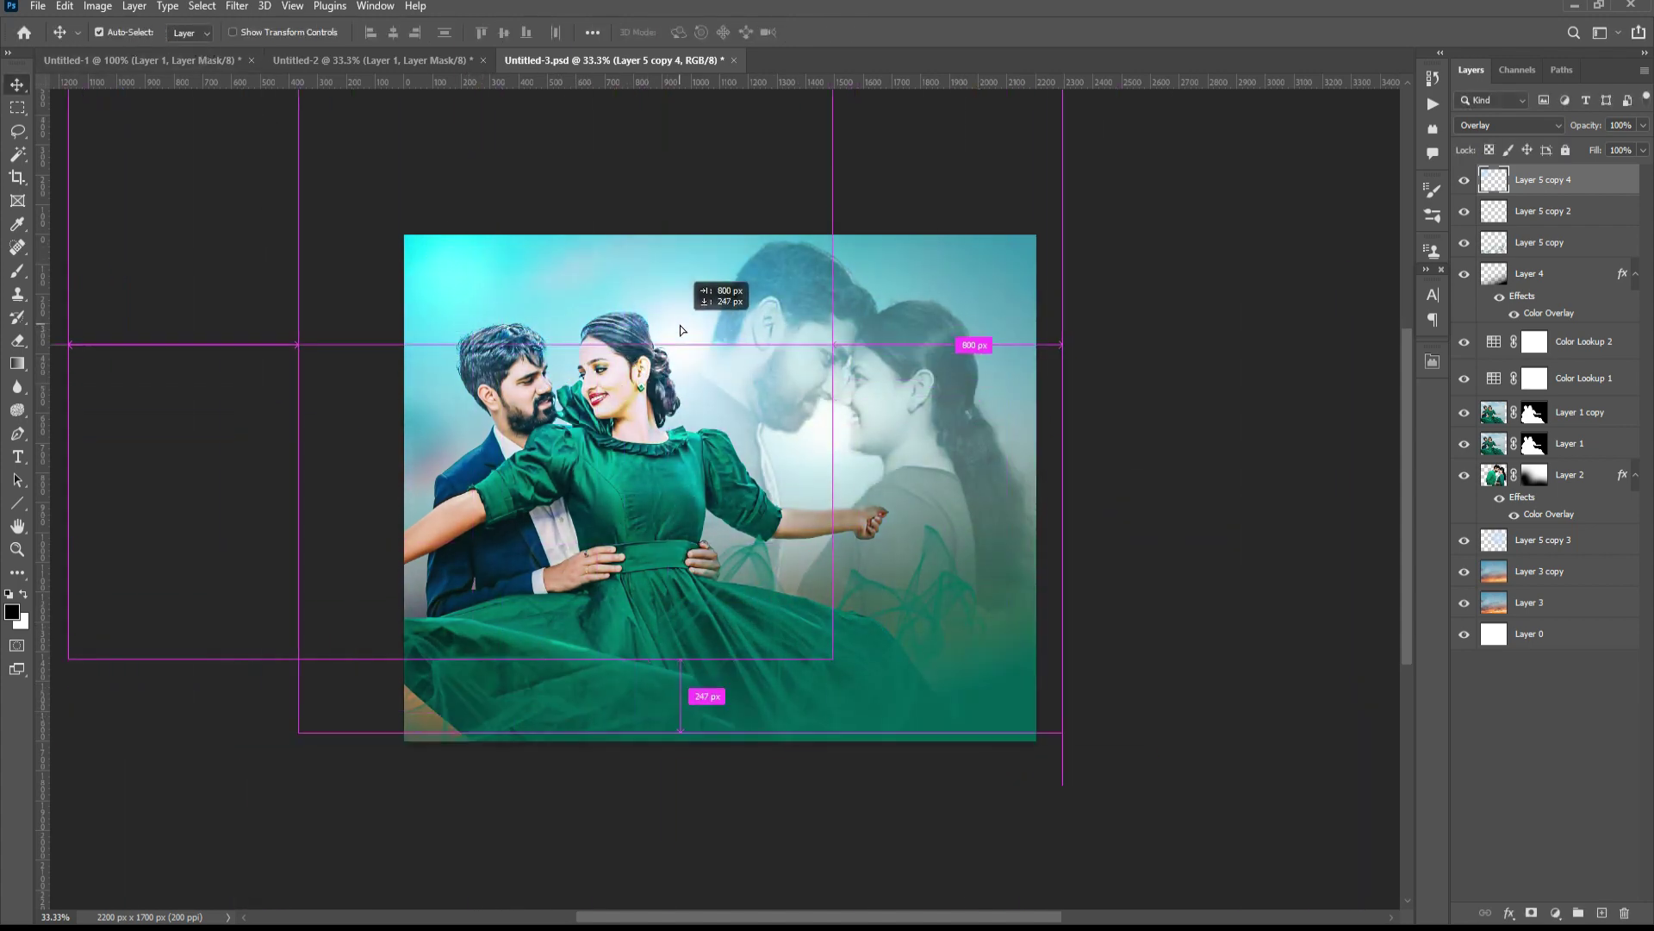
drag(681, 385, 746, 528)
key(ctrl+z)
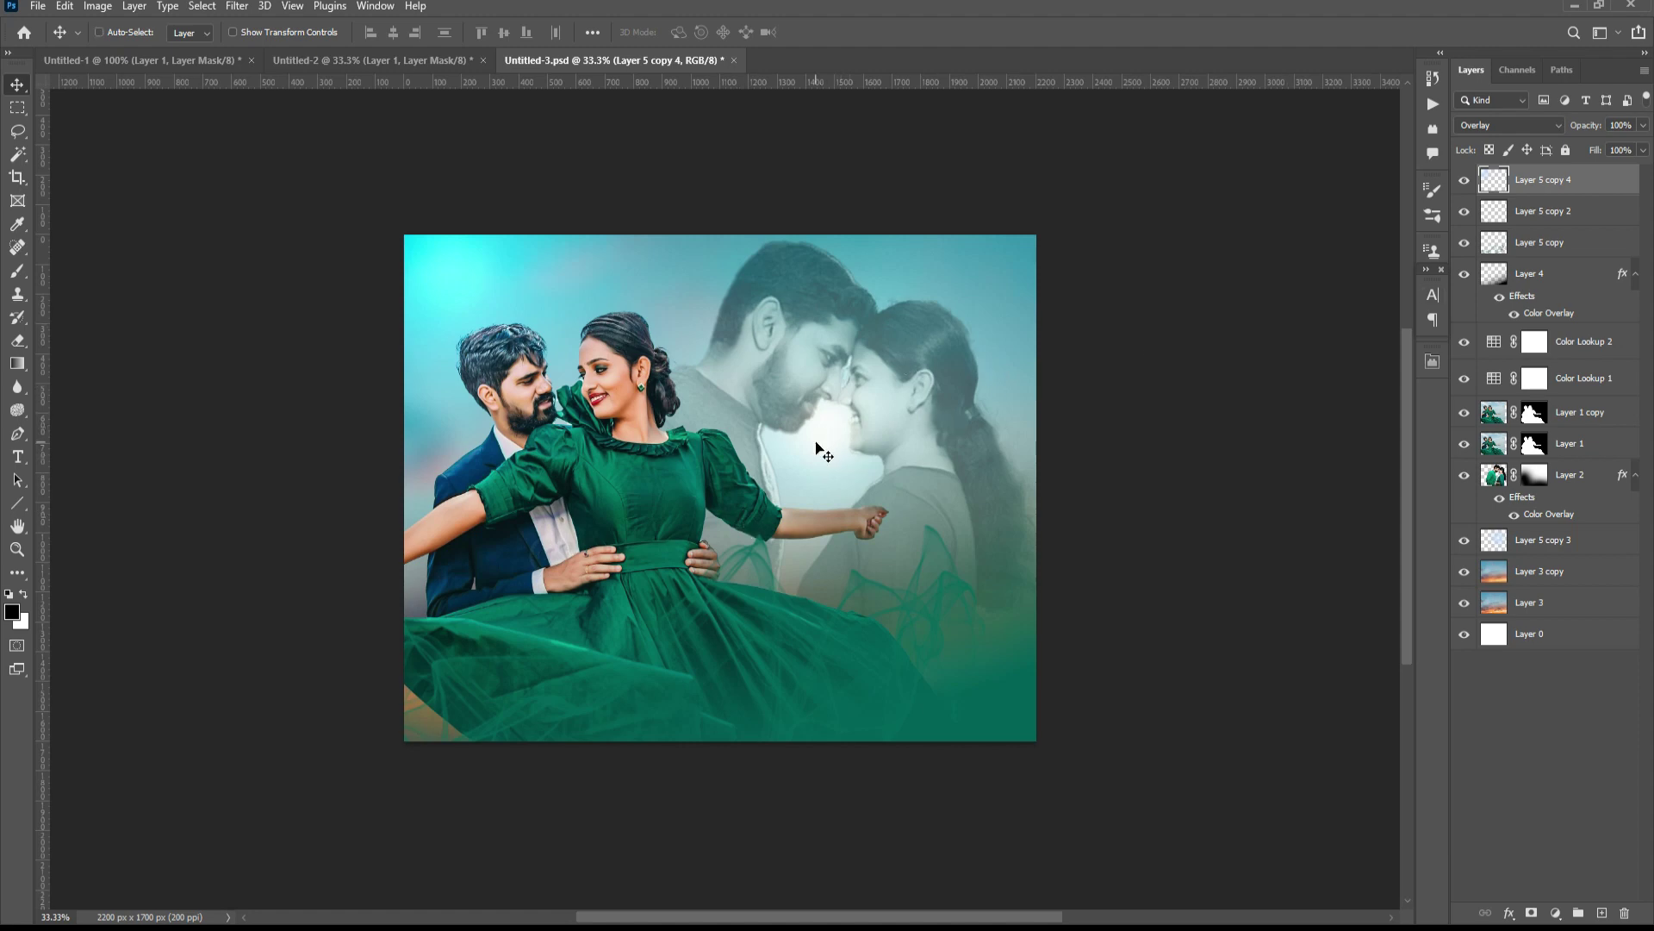
- Select every layer from Layer 5 copy 4 down to Layer 3
drag(819, 448, 826, 450)
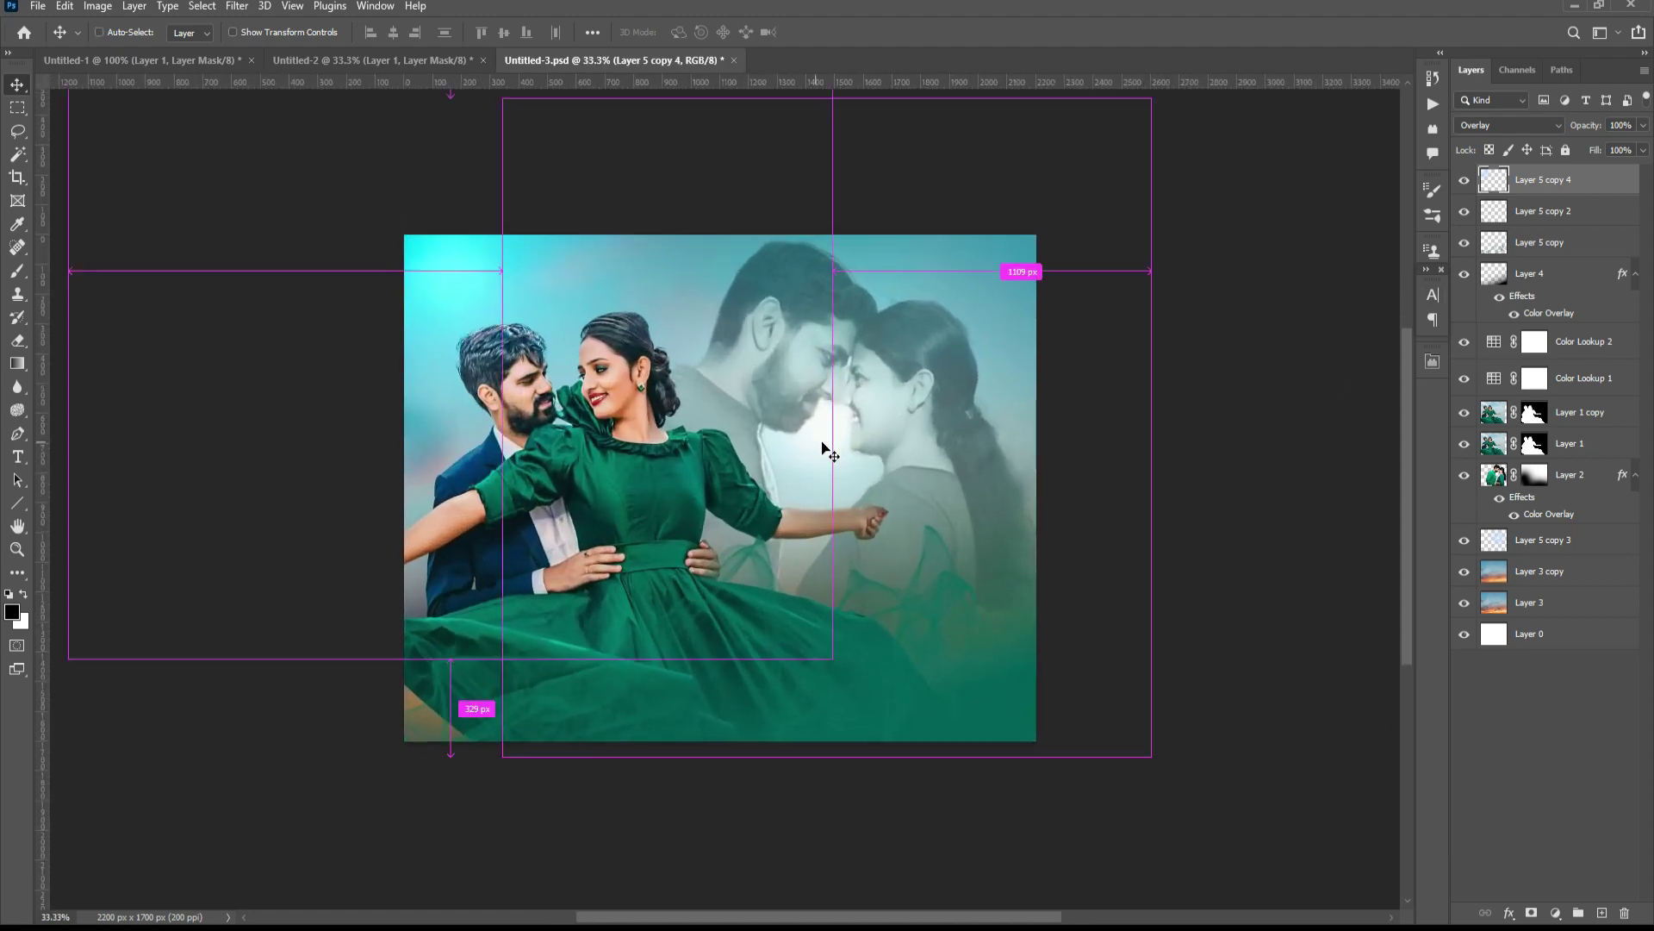
ctrl+click(1265, 480)
ctrl+click(1567, 194)
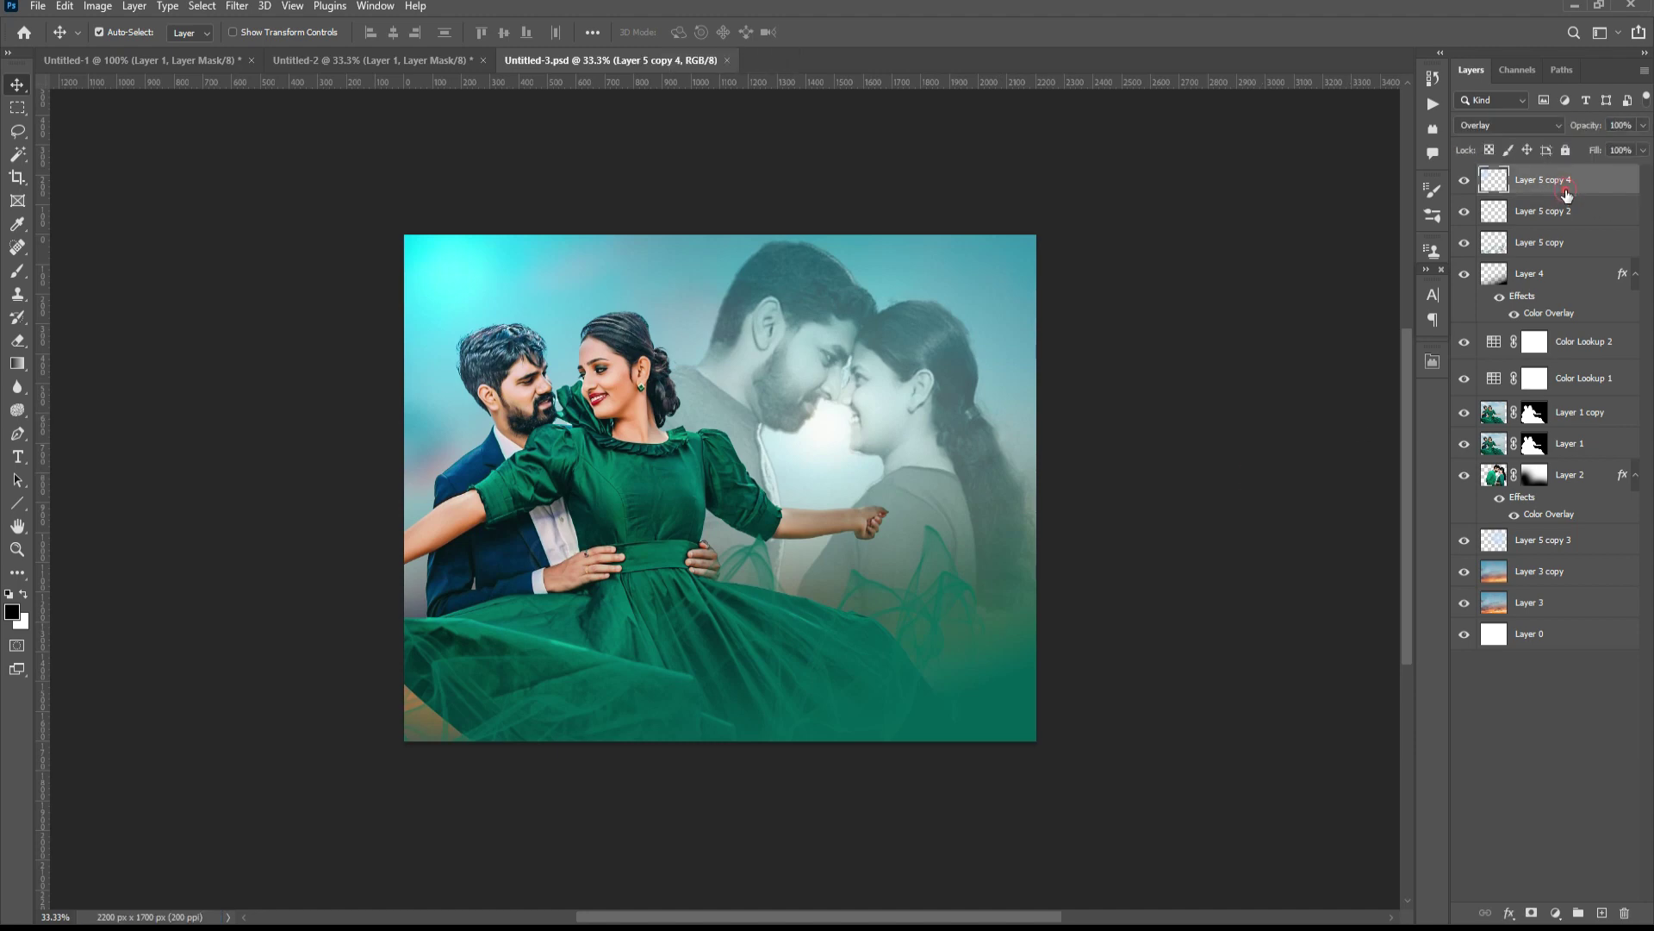
shift+click(1548, 607)
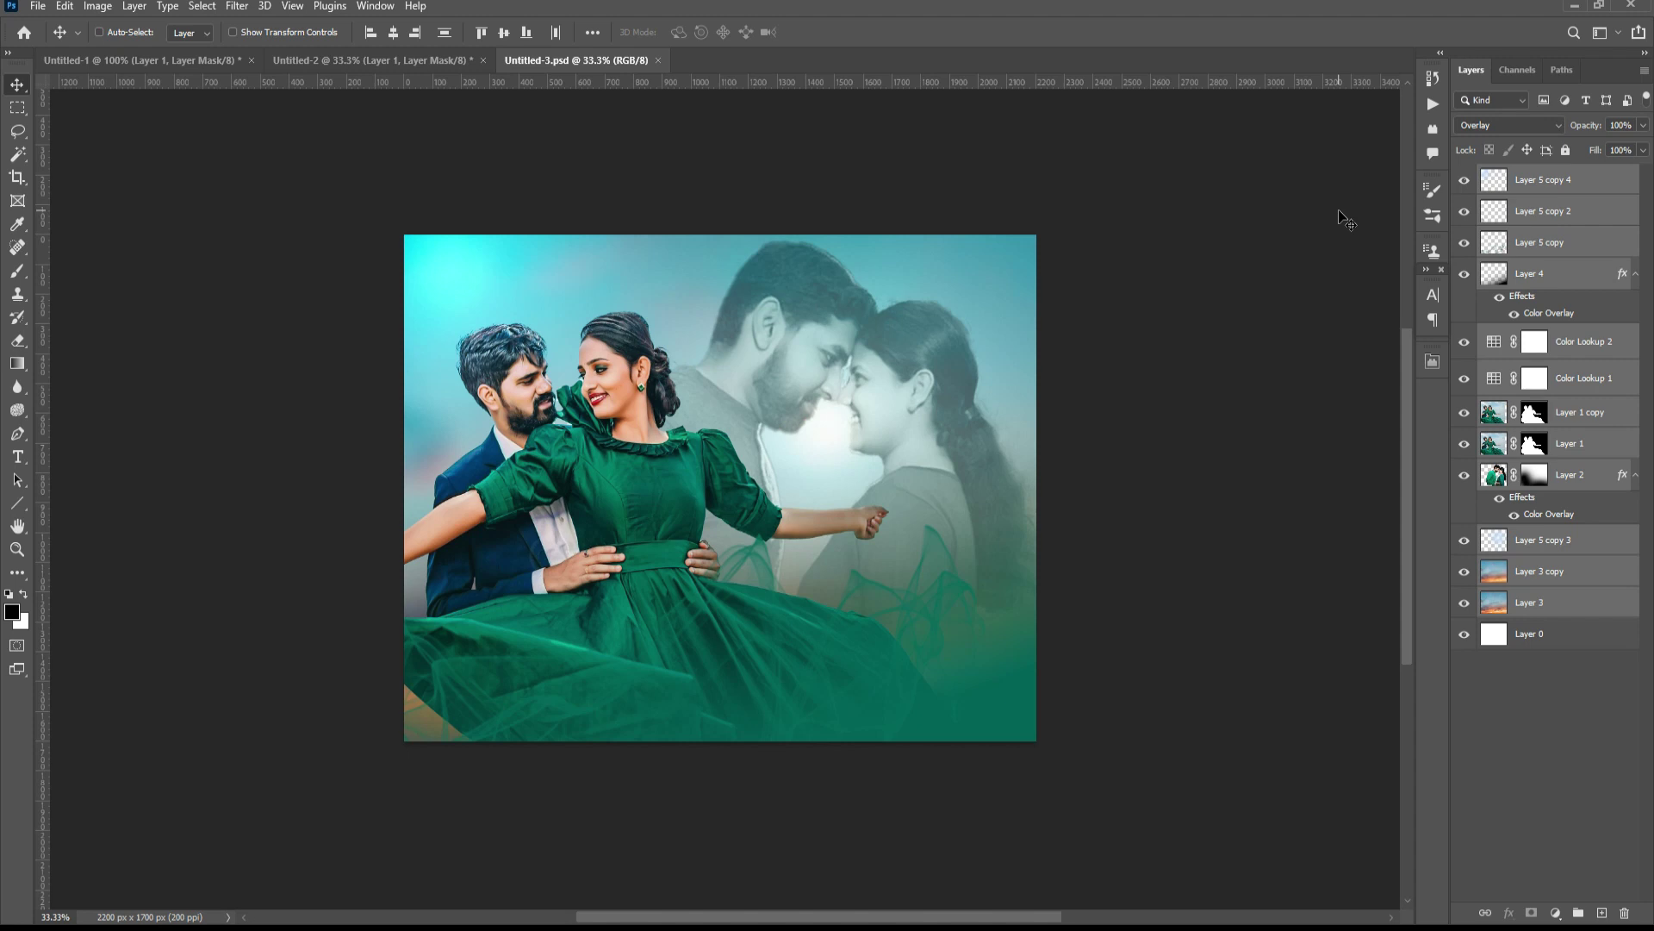
- Group the selected layers into Group 1, check it, and save Untitled-3.psd
key(ctrl+g)
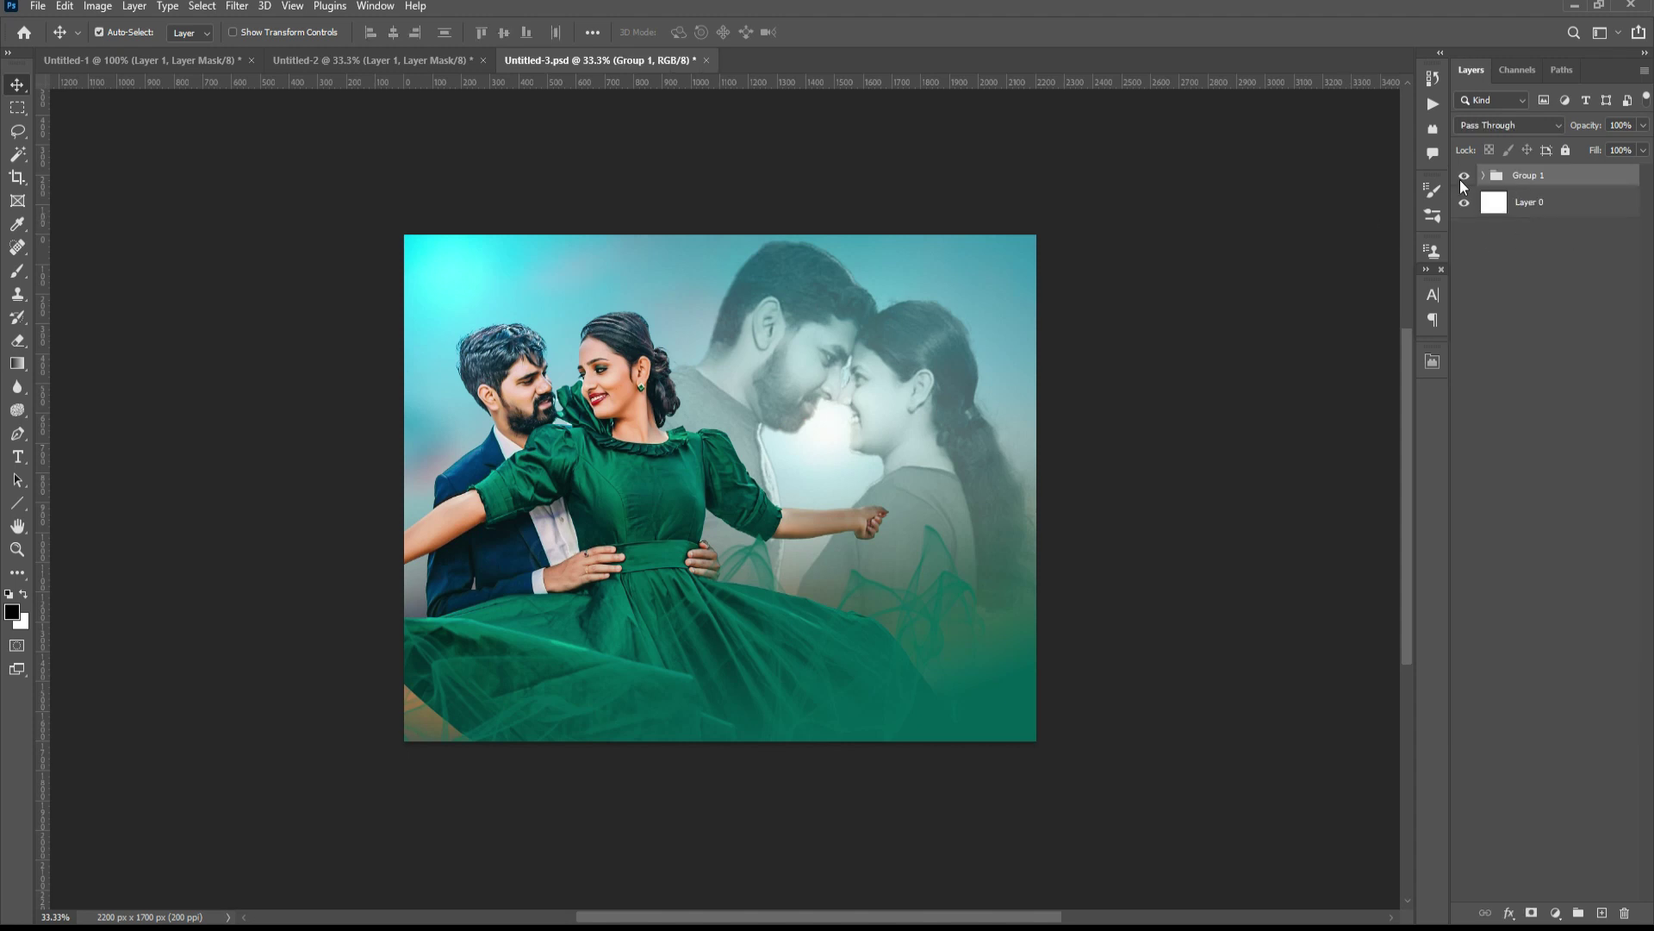
click(1464, 176)
key(ctrl+plus)
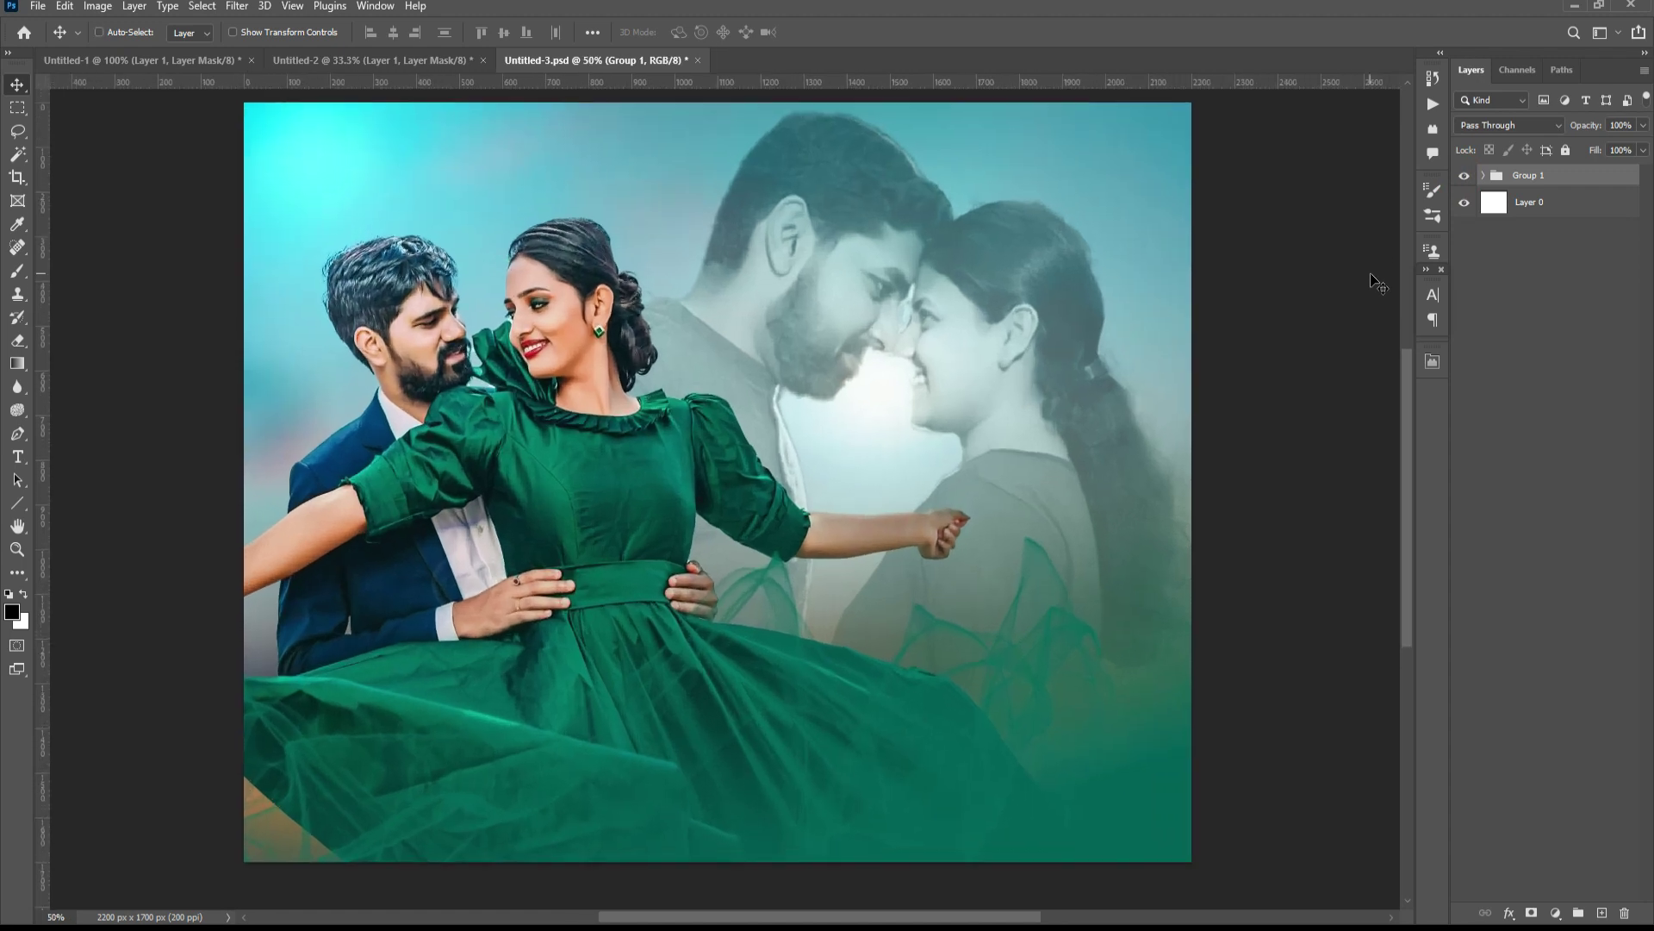
key(ctrl+minus)
key(ctrl+s)
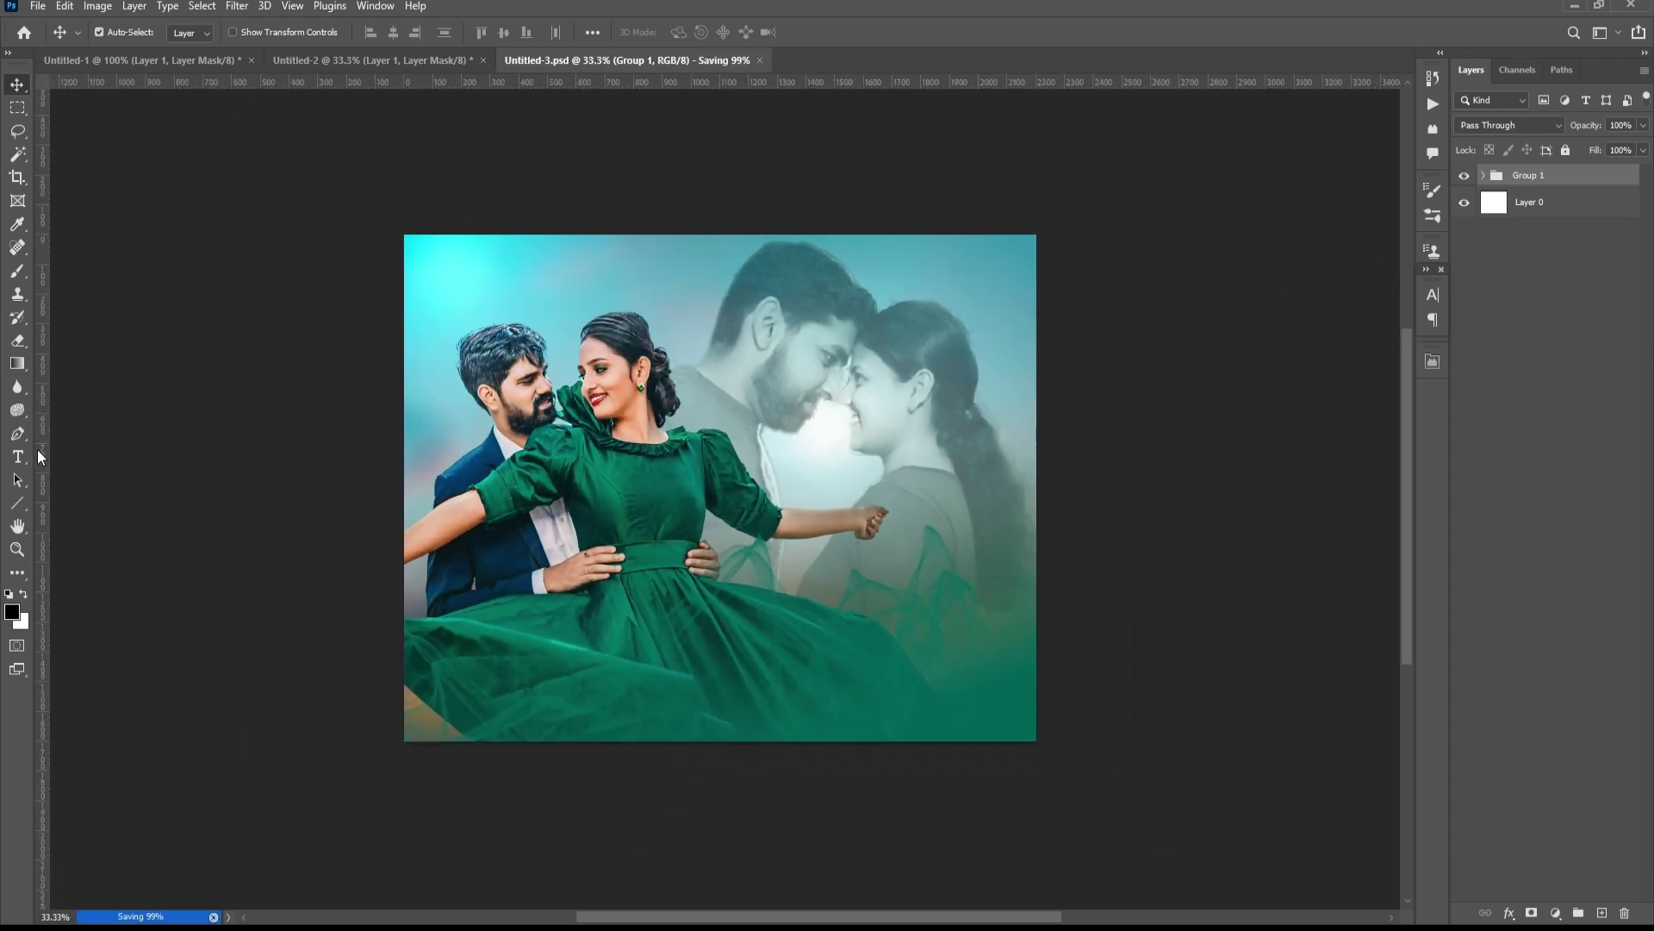
click(18, 457)
- Add the first name as text on the lower dress area and enlarge it about fivefold
key(ctrl+plus)
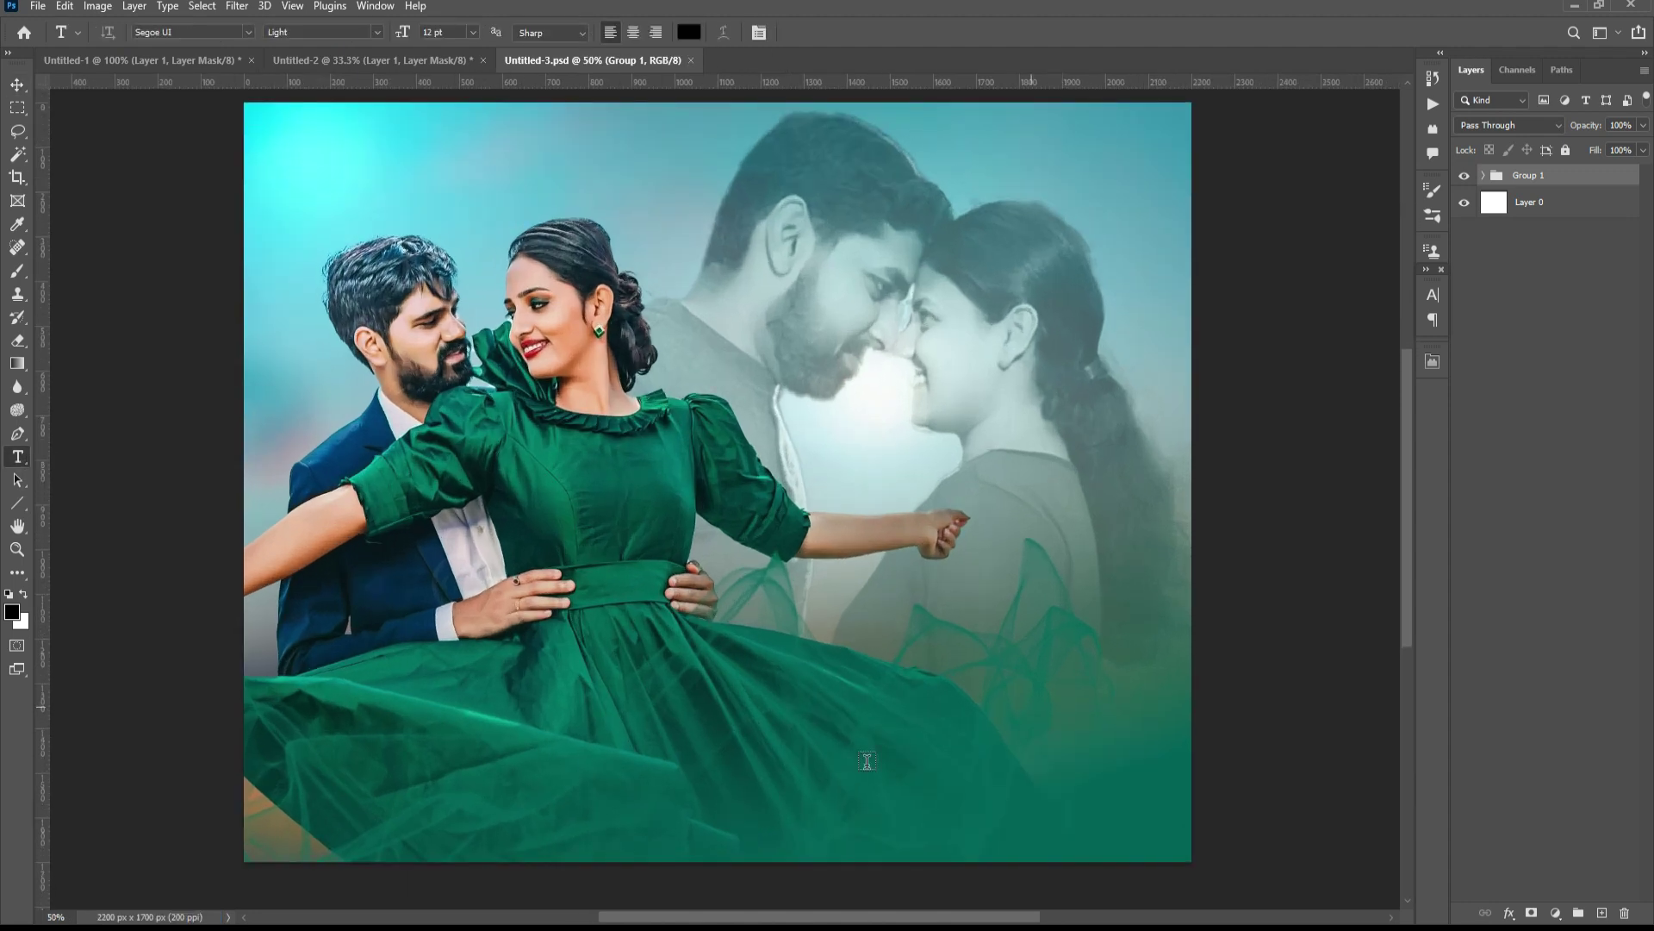
click(804, 715)
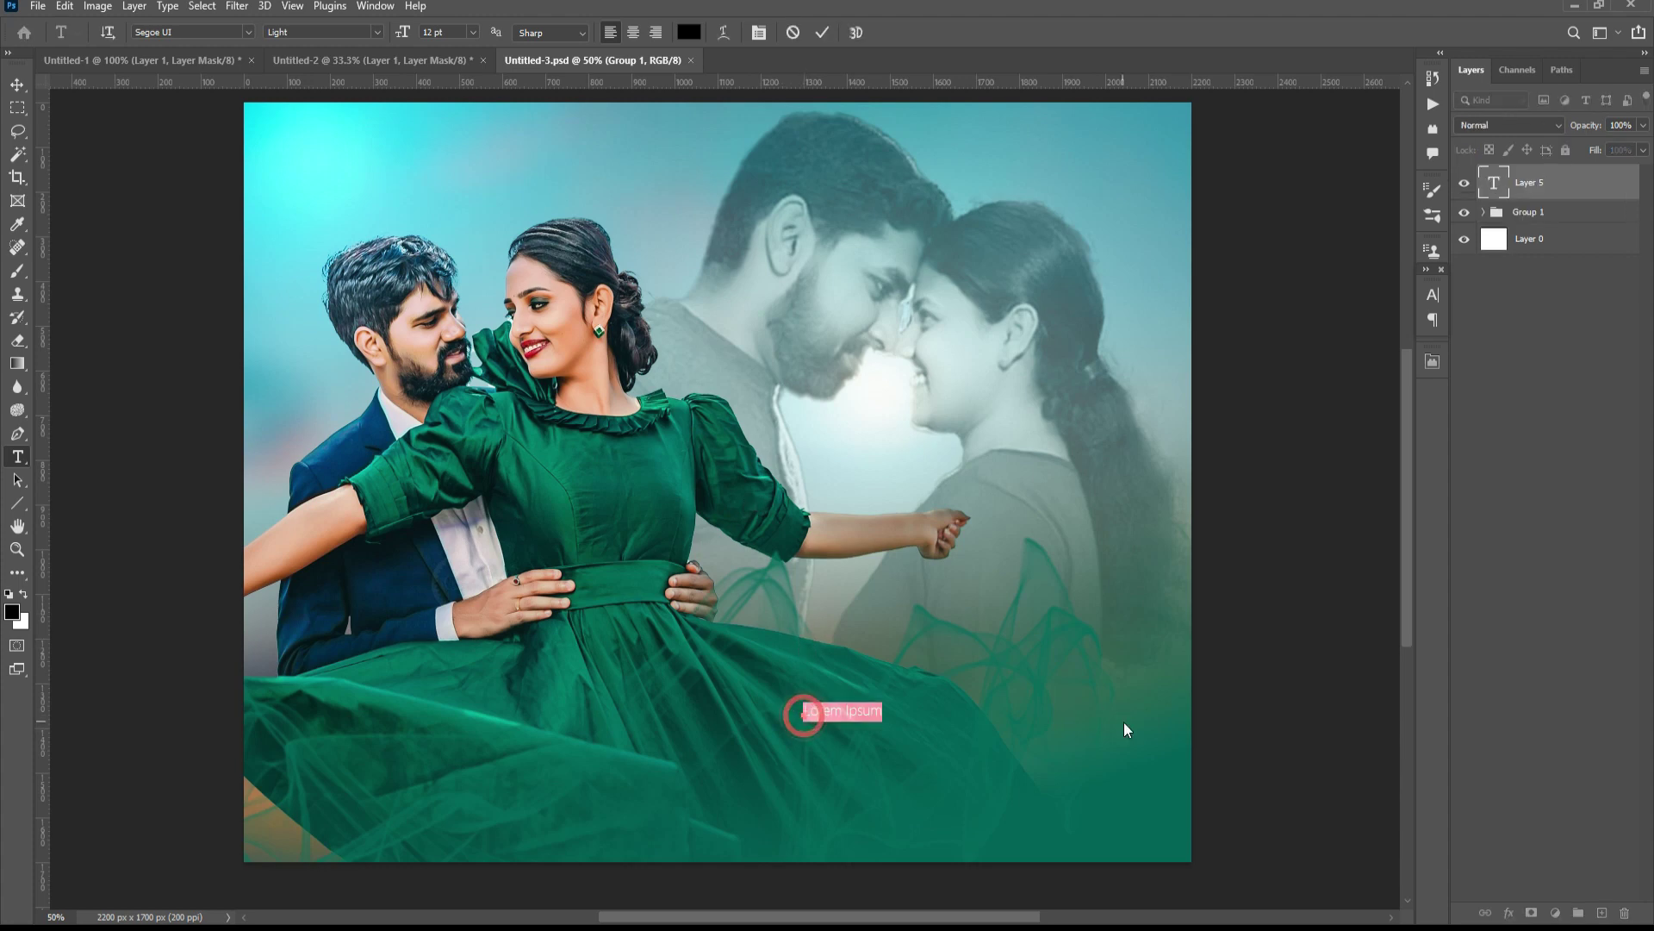
key(BackSpace)
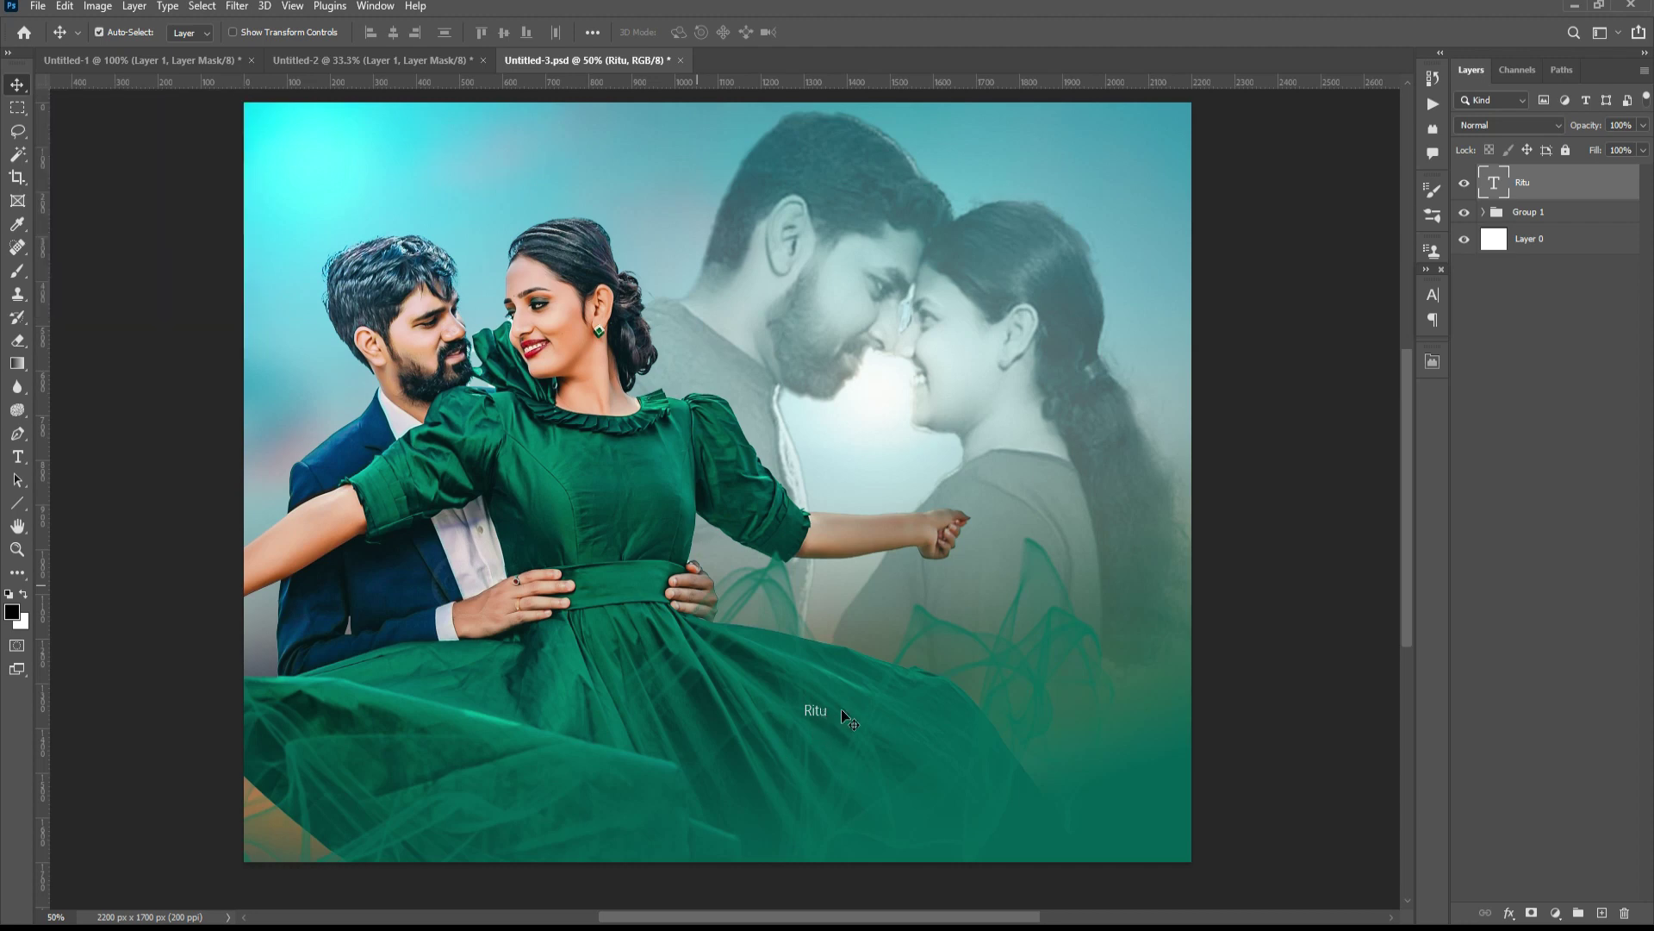
key(ctrl+t)
drag(826, 704, 945, 648)
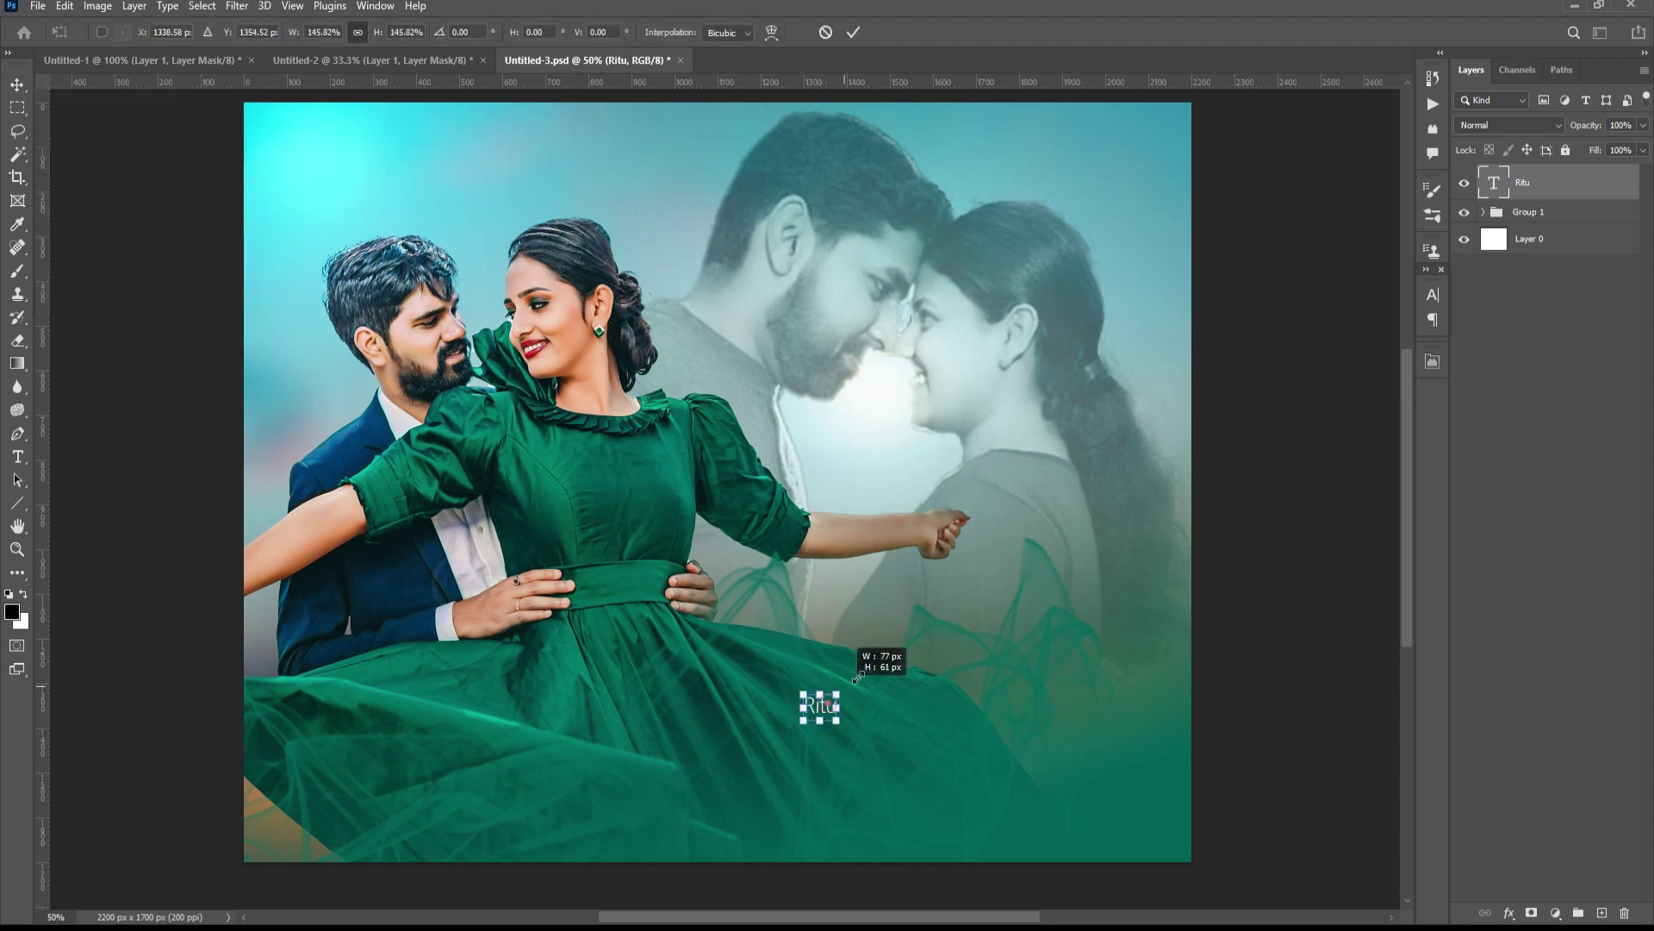
key(Return)
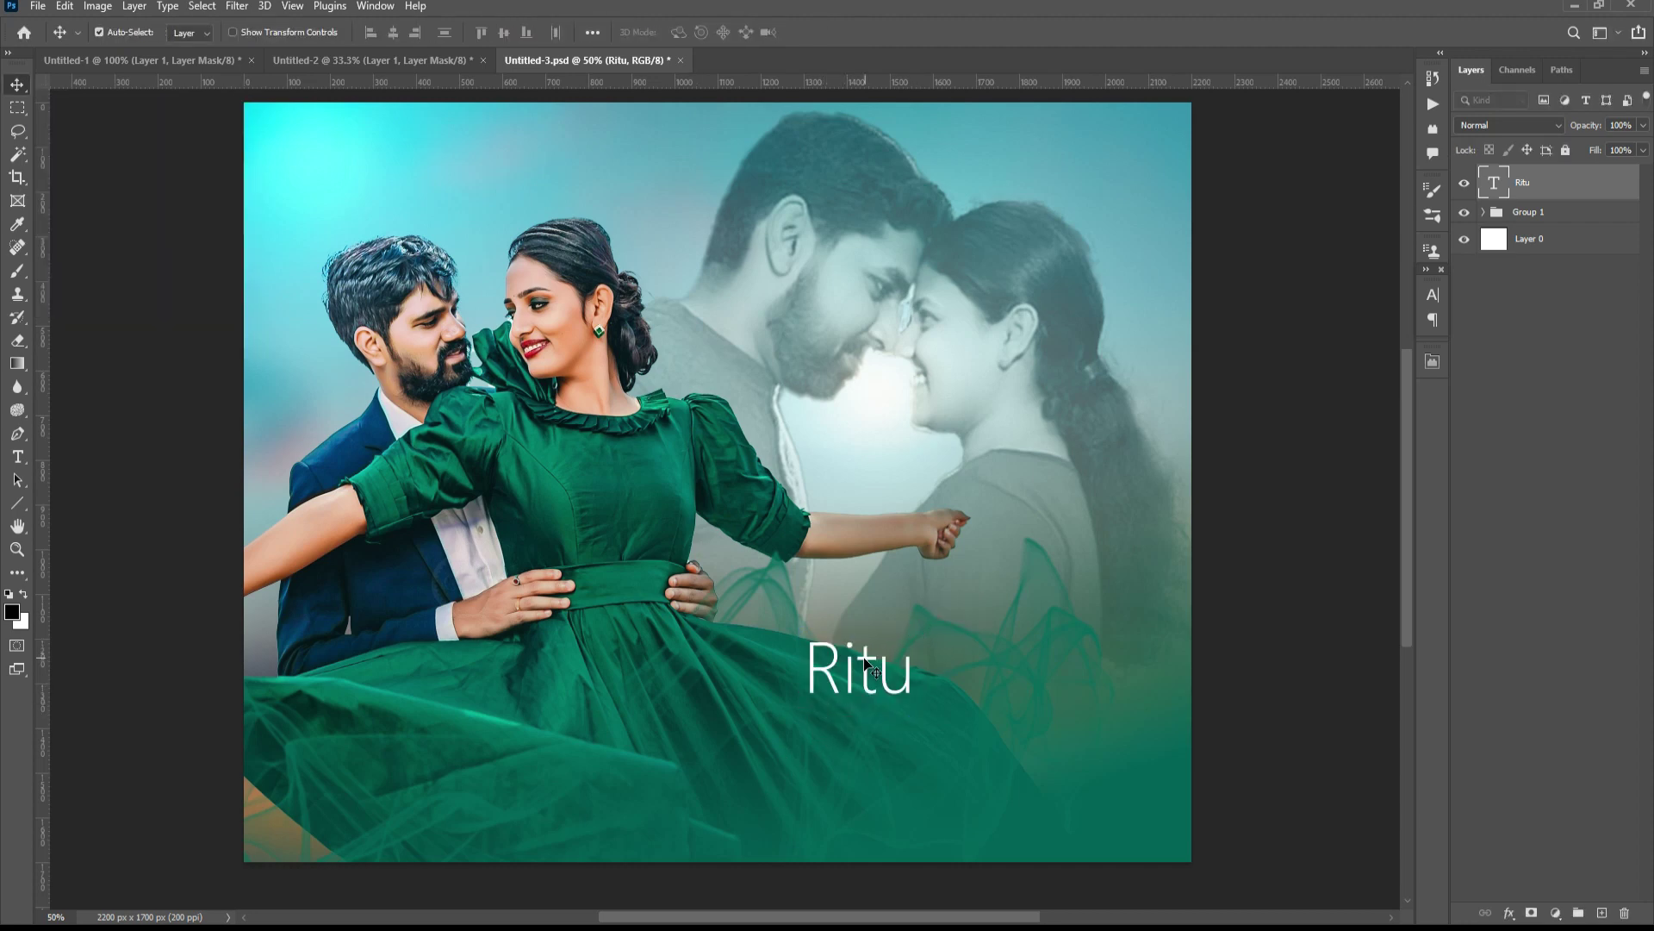
- Duplicate the name text below it and retype it as the second name
mouse_move(866, 668)
mouse_down()
mouse_move(1002, 642)
mouse_move(938, 715)
mouse_move(877, 715)
mouse_up()
click(18, 457)
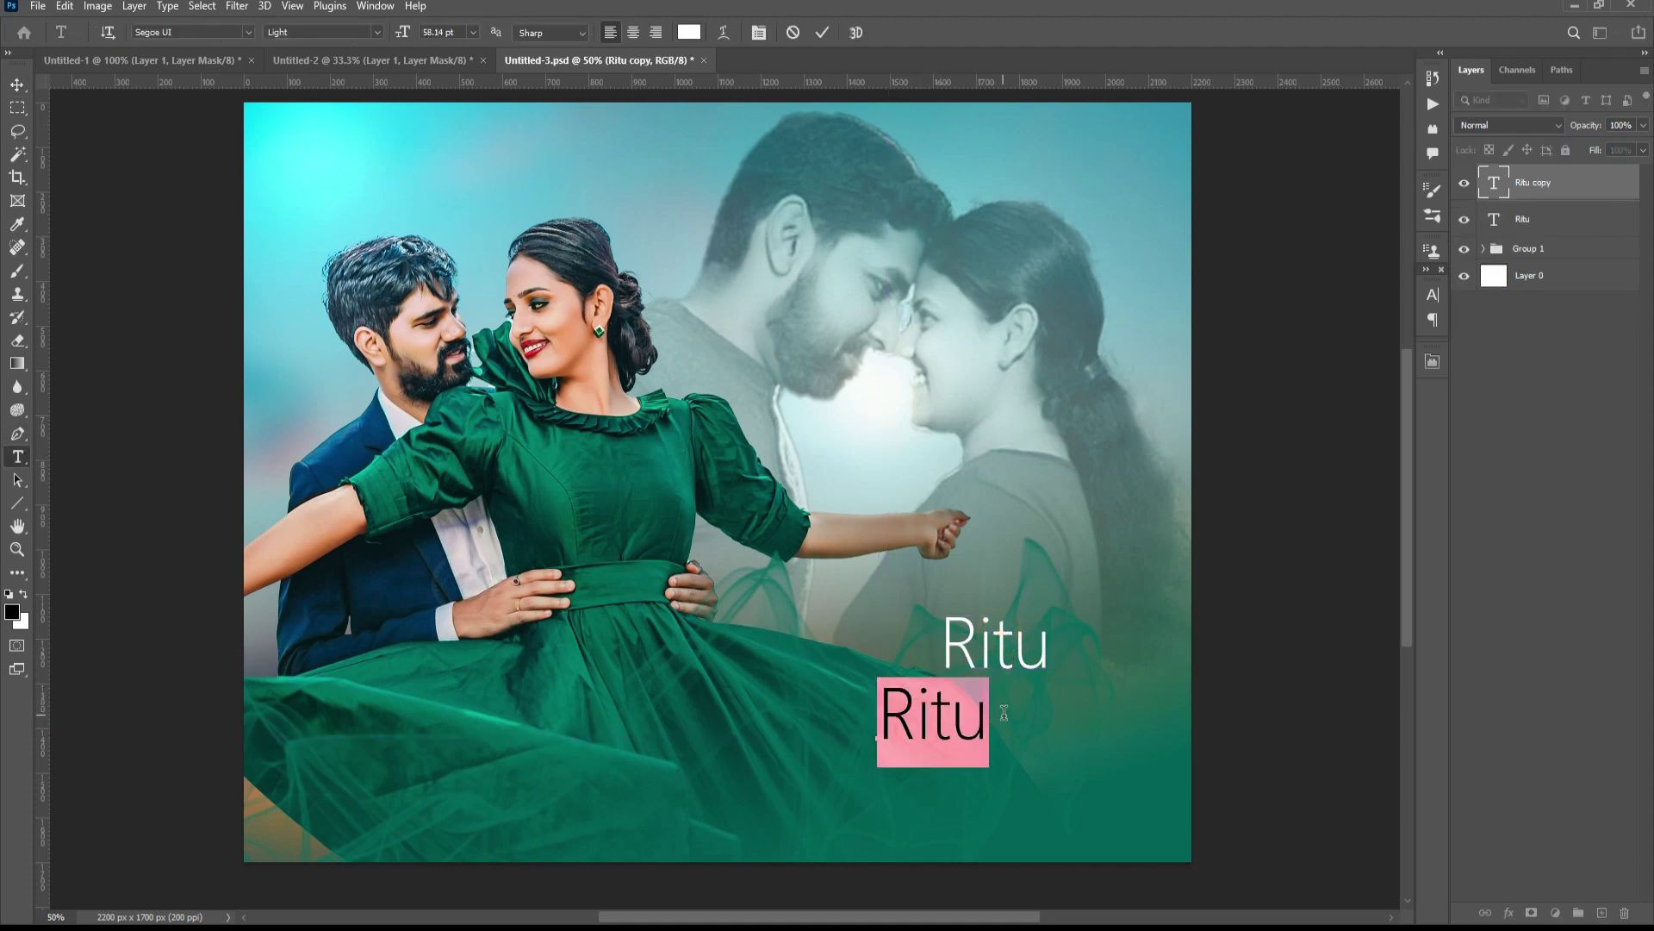
text(Ma)
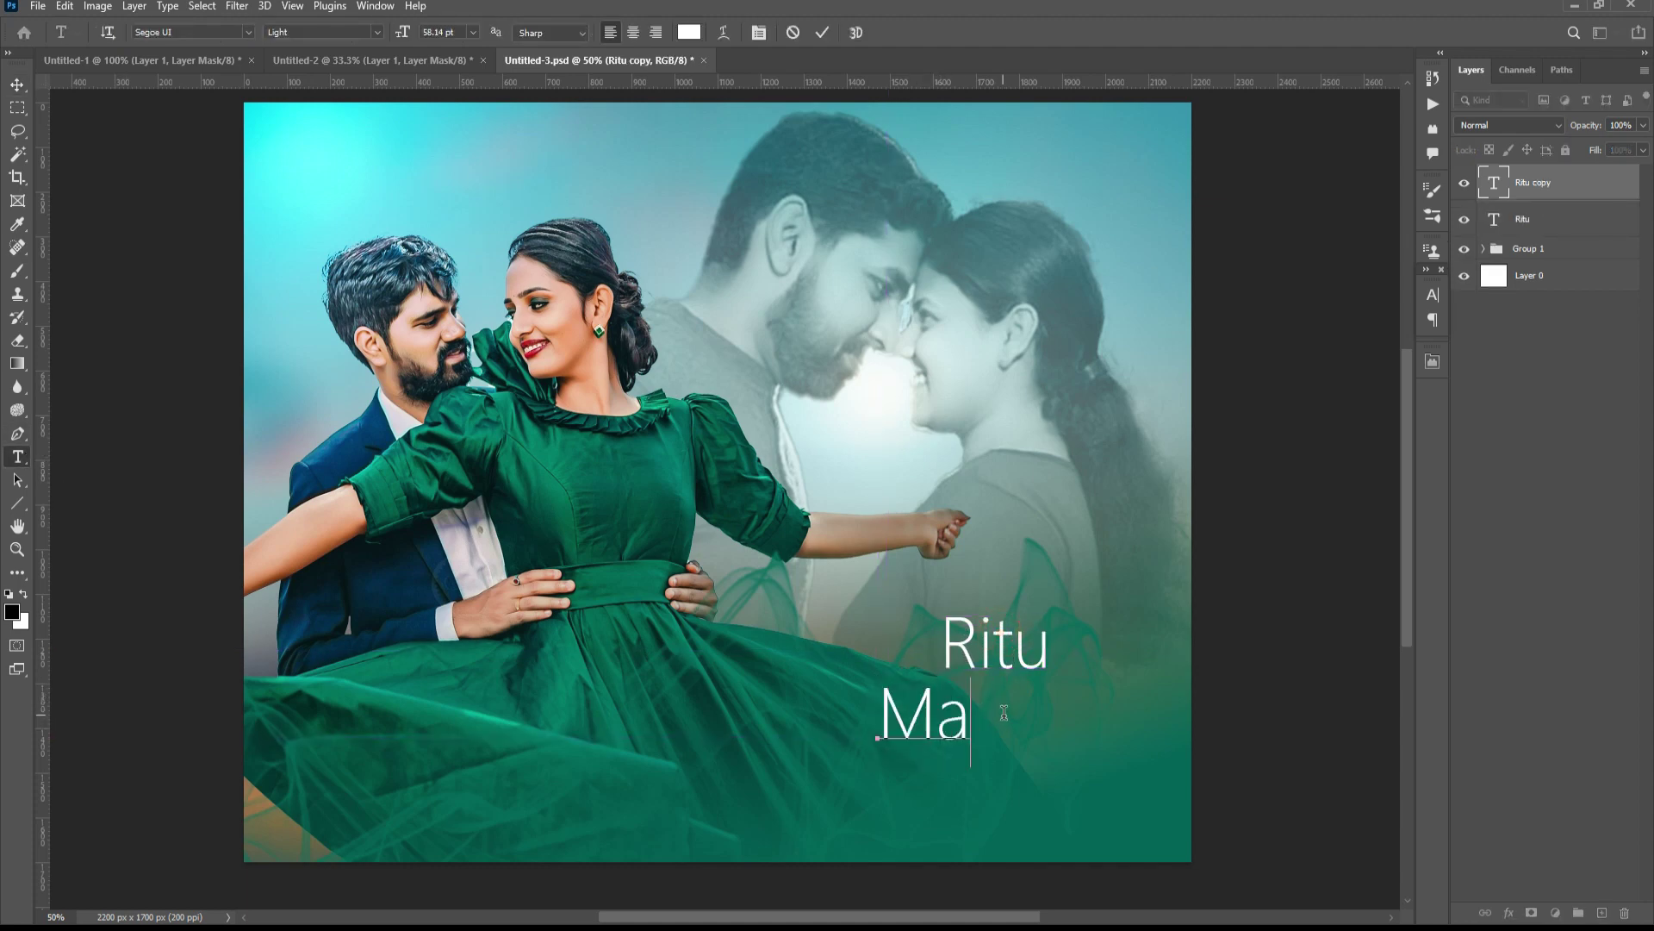
text(nish)
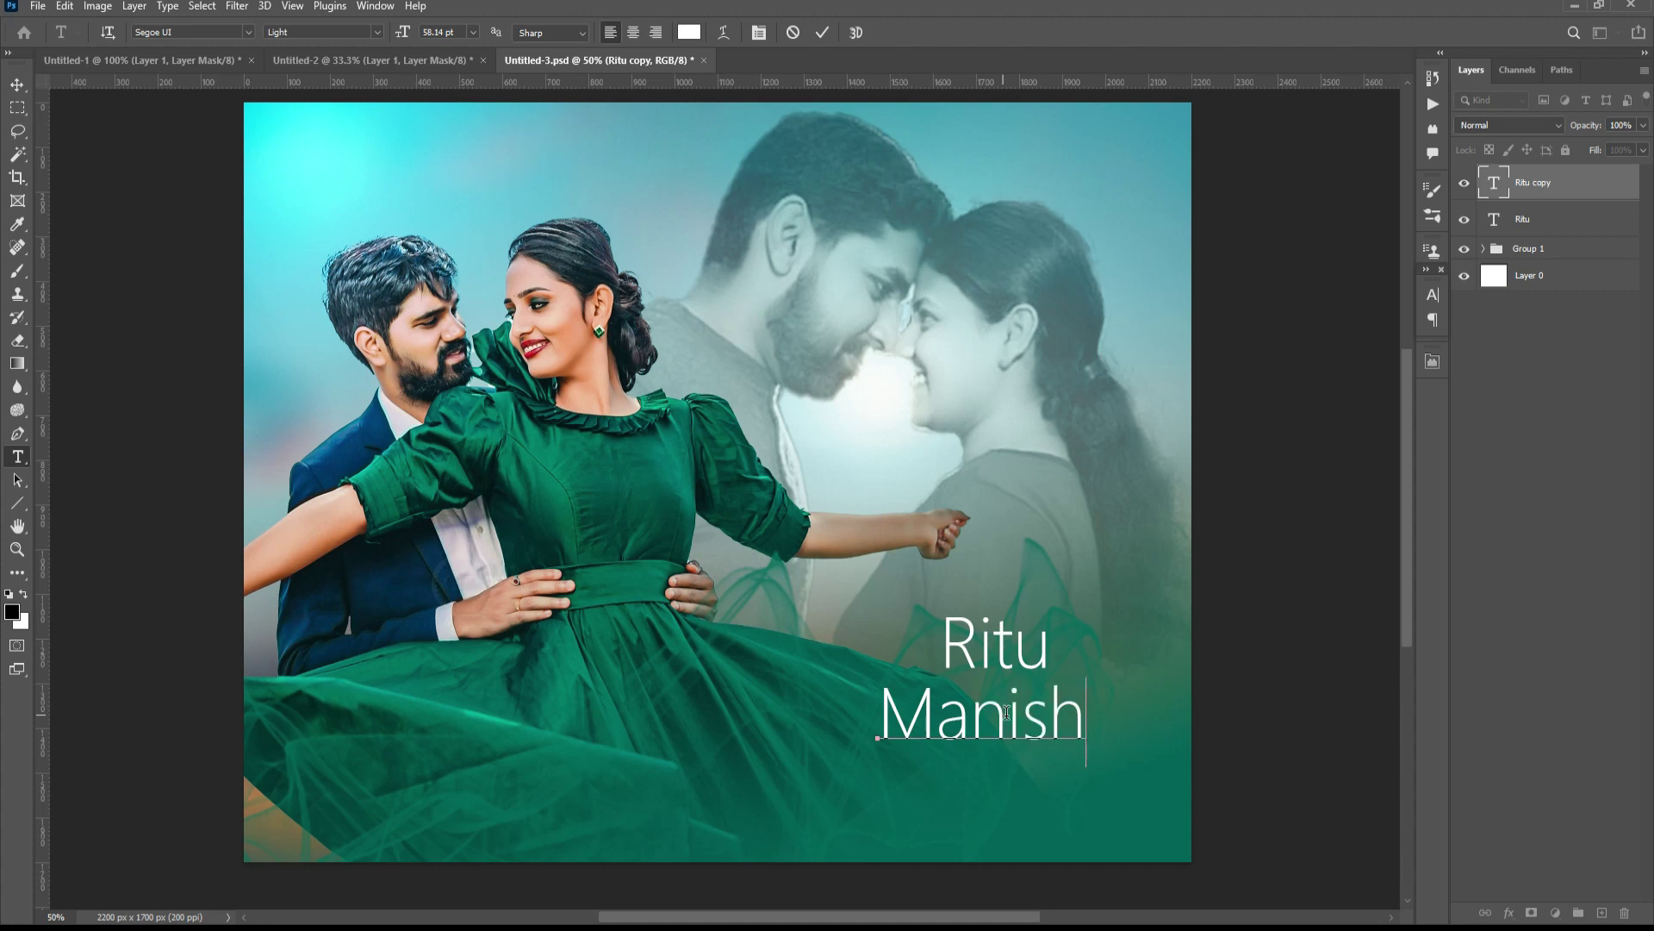
click(19, 85)
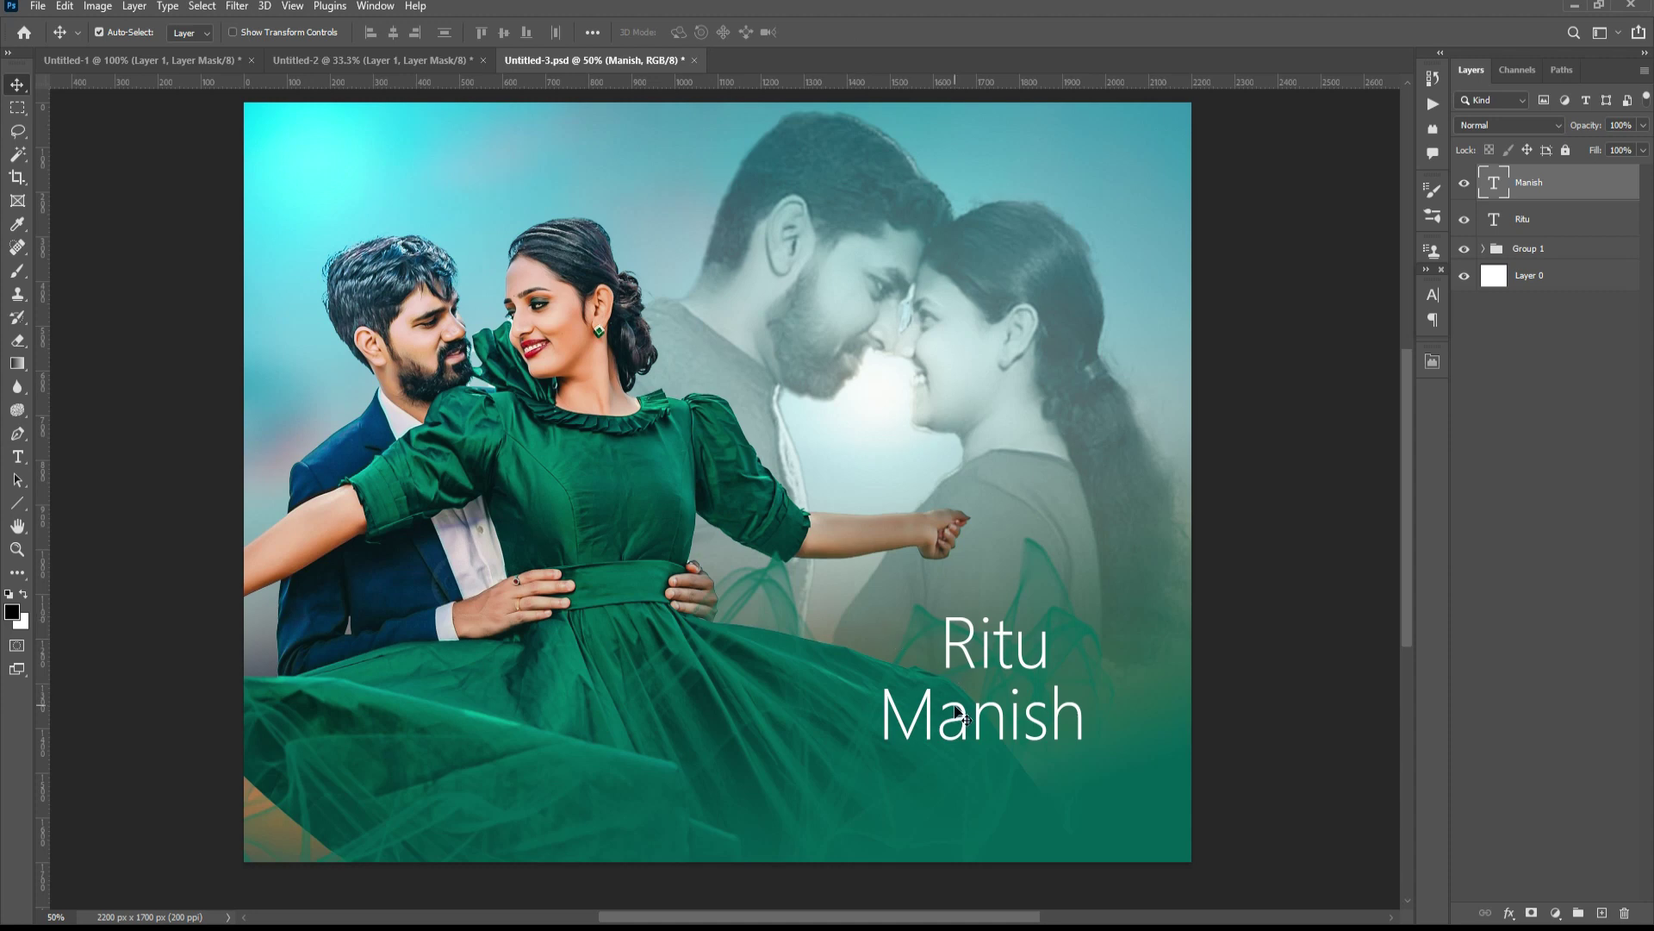
- Duplicate the second name further down and retype it as 'a love story'
mouse_move(965, 724)
mouse_down()
mouse_move(824, 795)
mouse_move(806, 782)
mouse_up()
key(t)
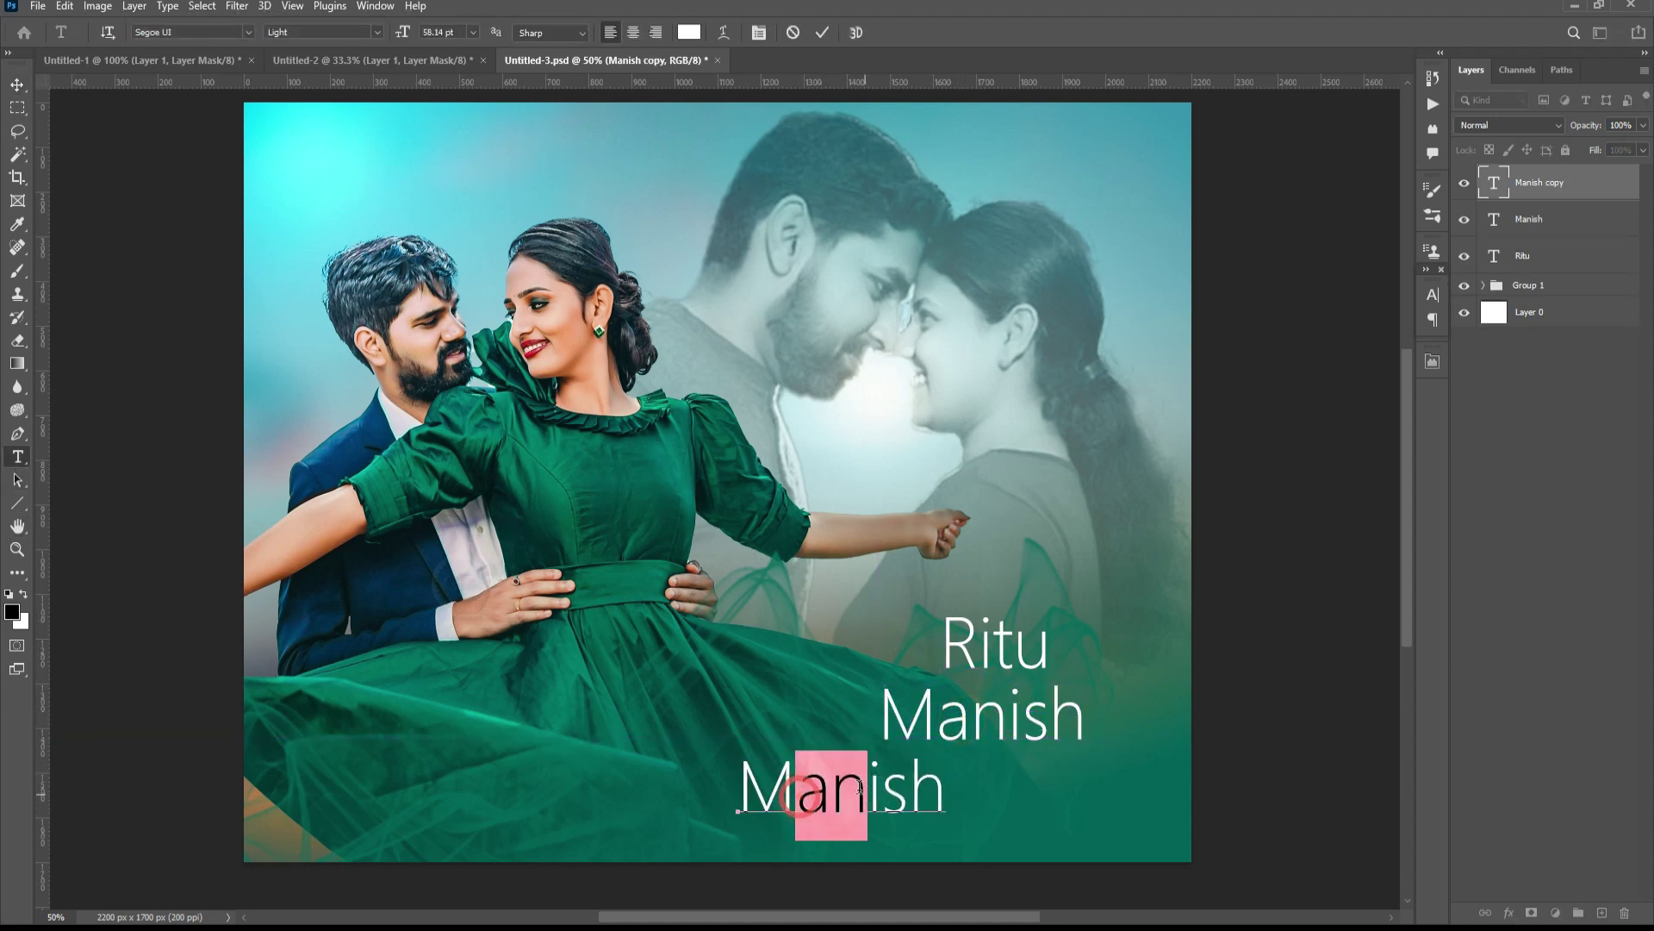
double_click(854, 782)
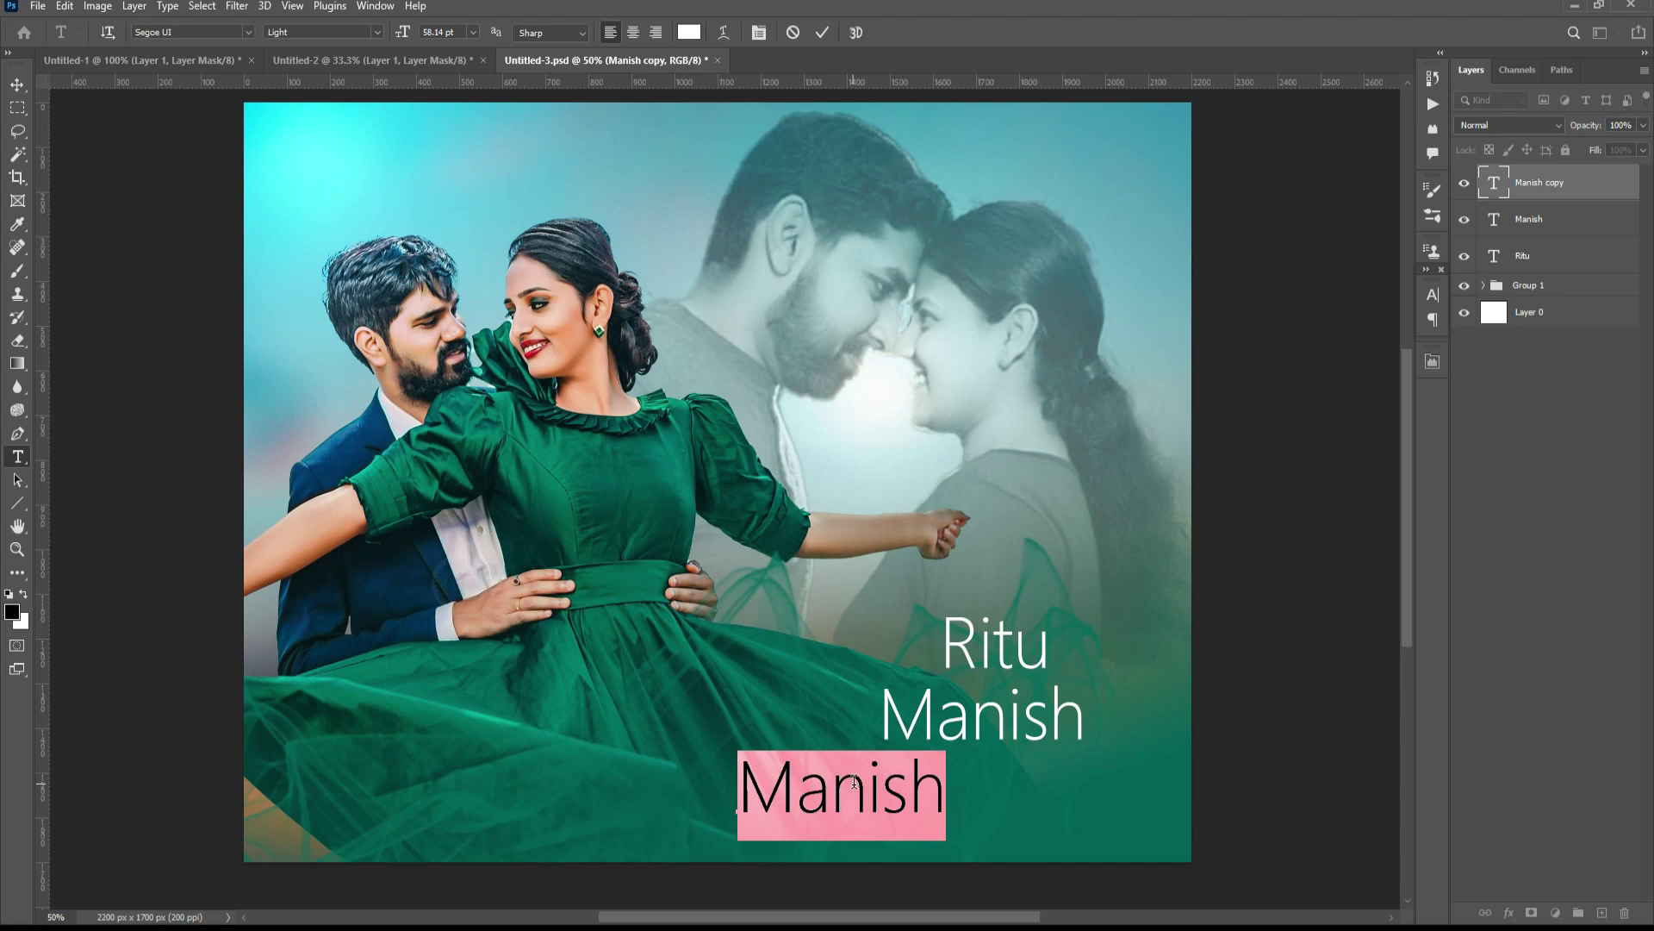
text(a lov)
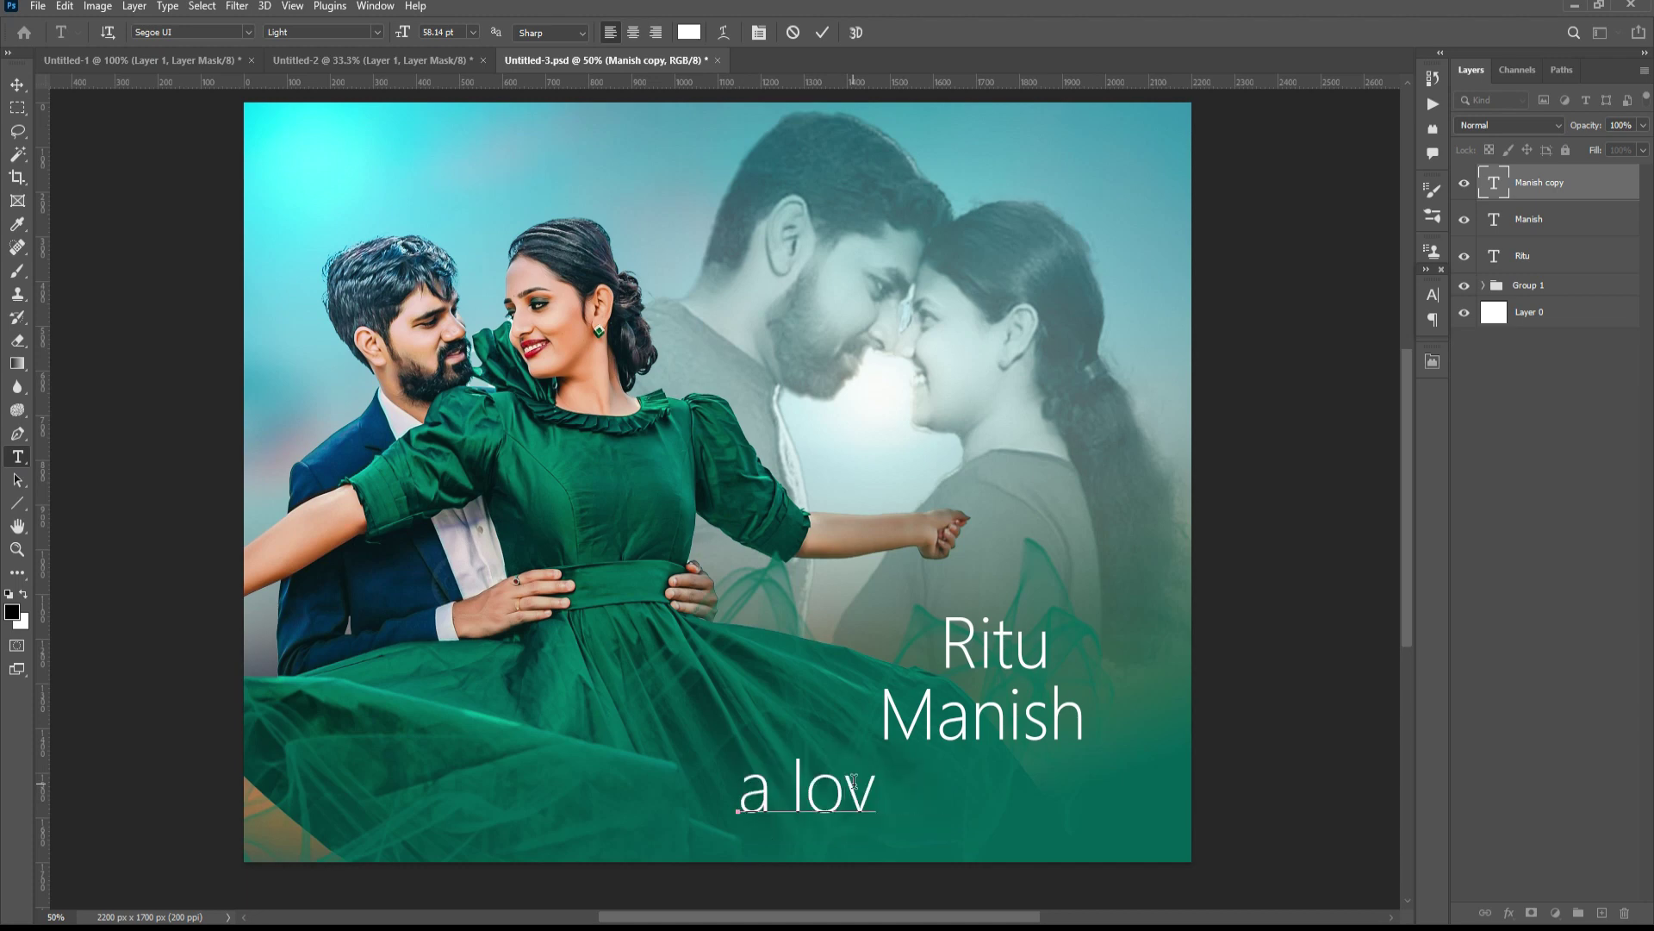
text(e sto)
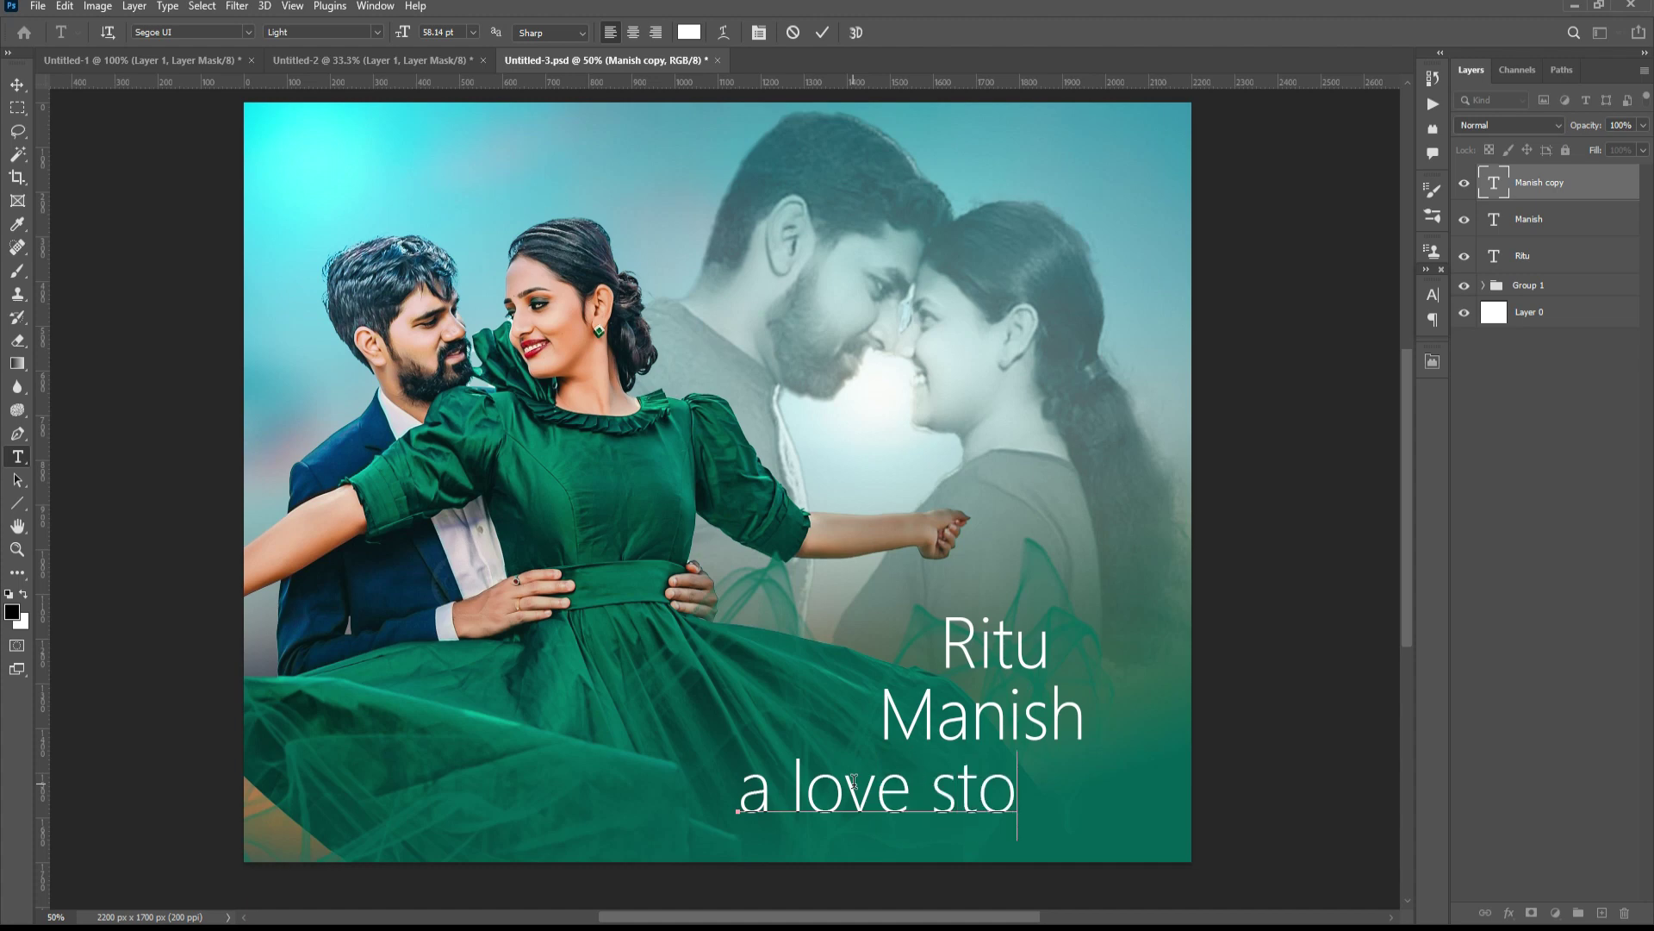
text(ry)
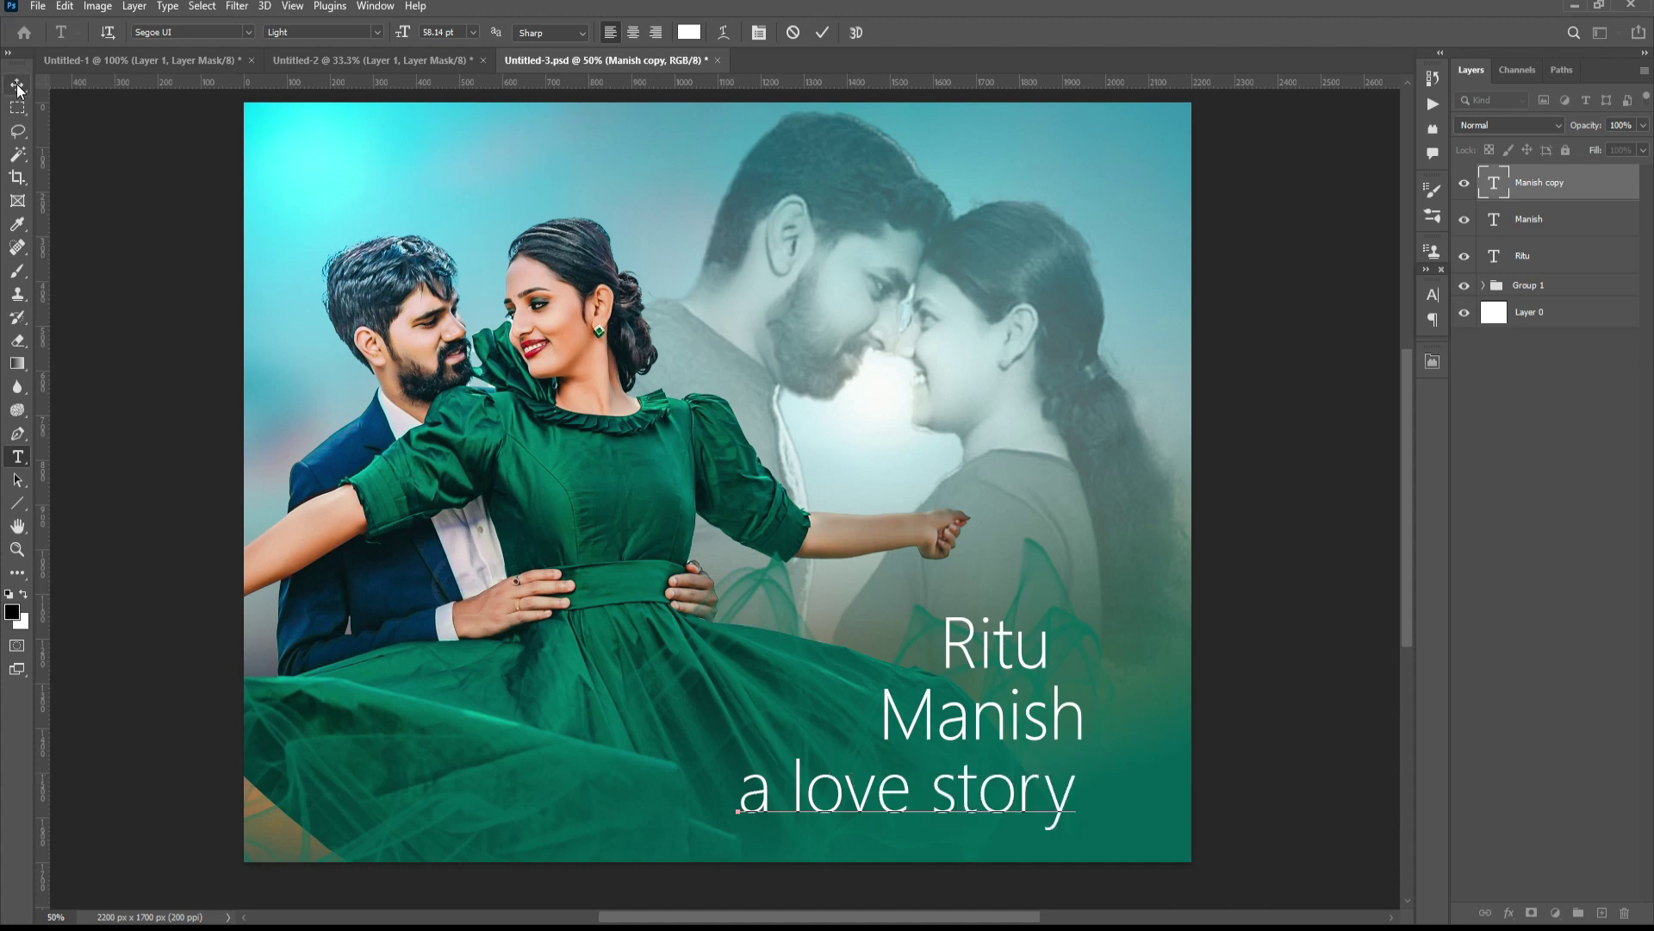
click(17, 85)
click(1433, 296)
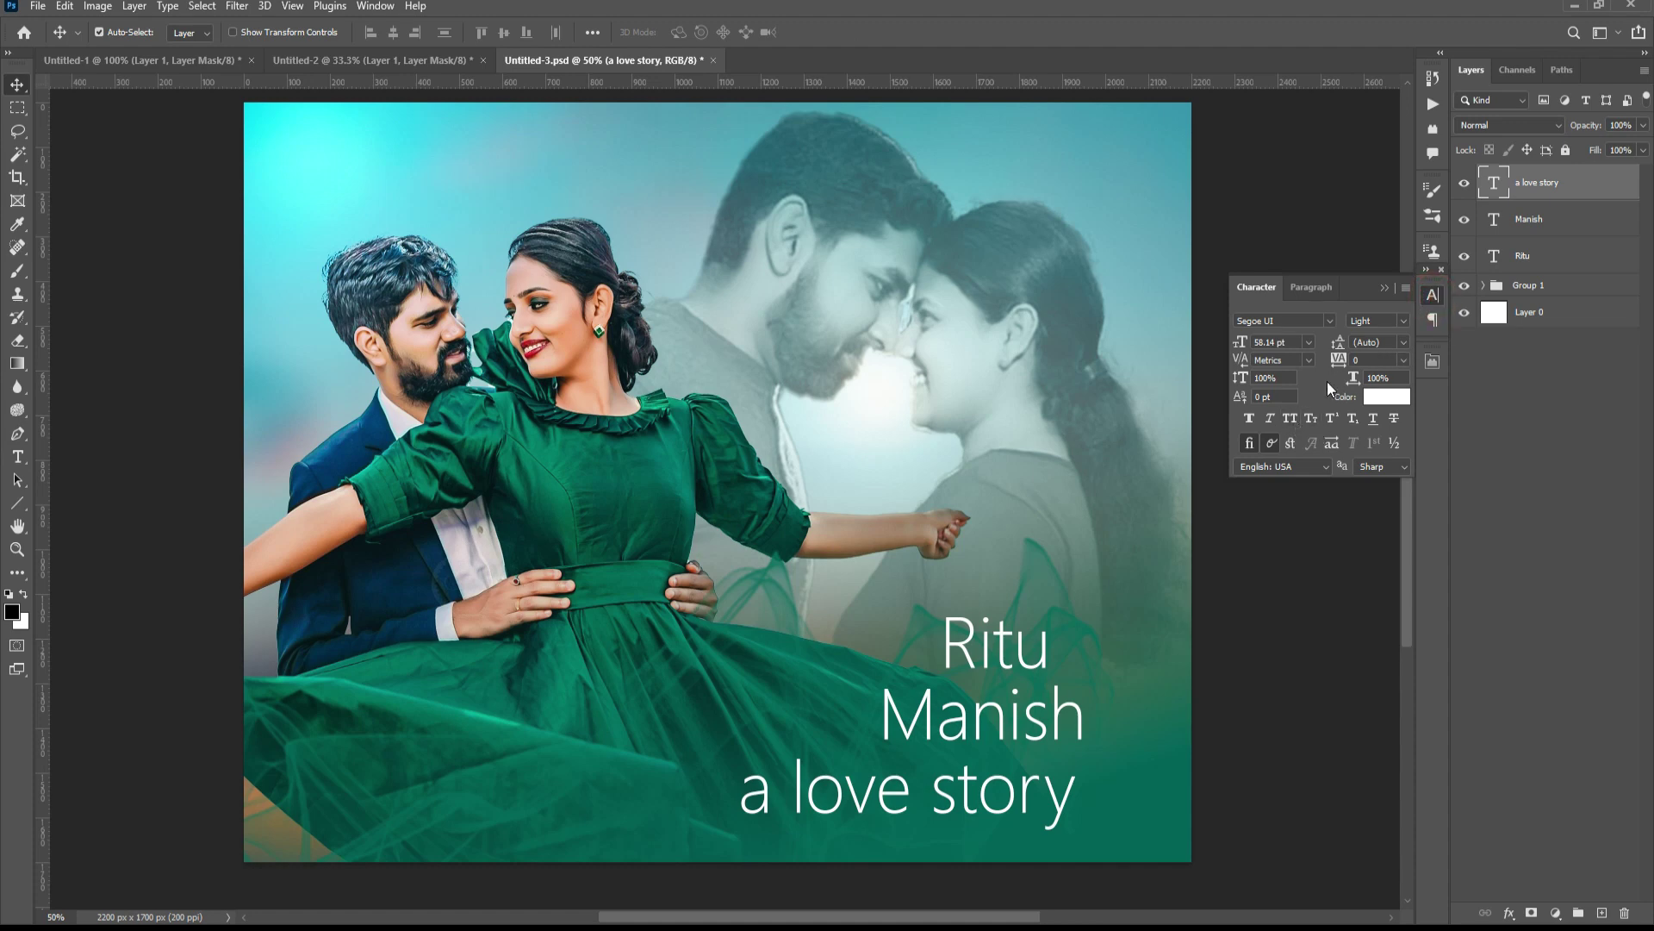
- Make the tagline All Caps and shrink it to about 41% beneath the second name
click(1291, 420)
click(1433, 299)
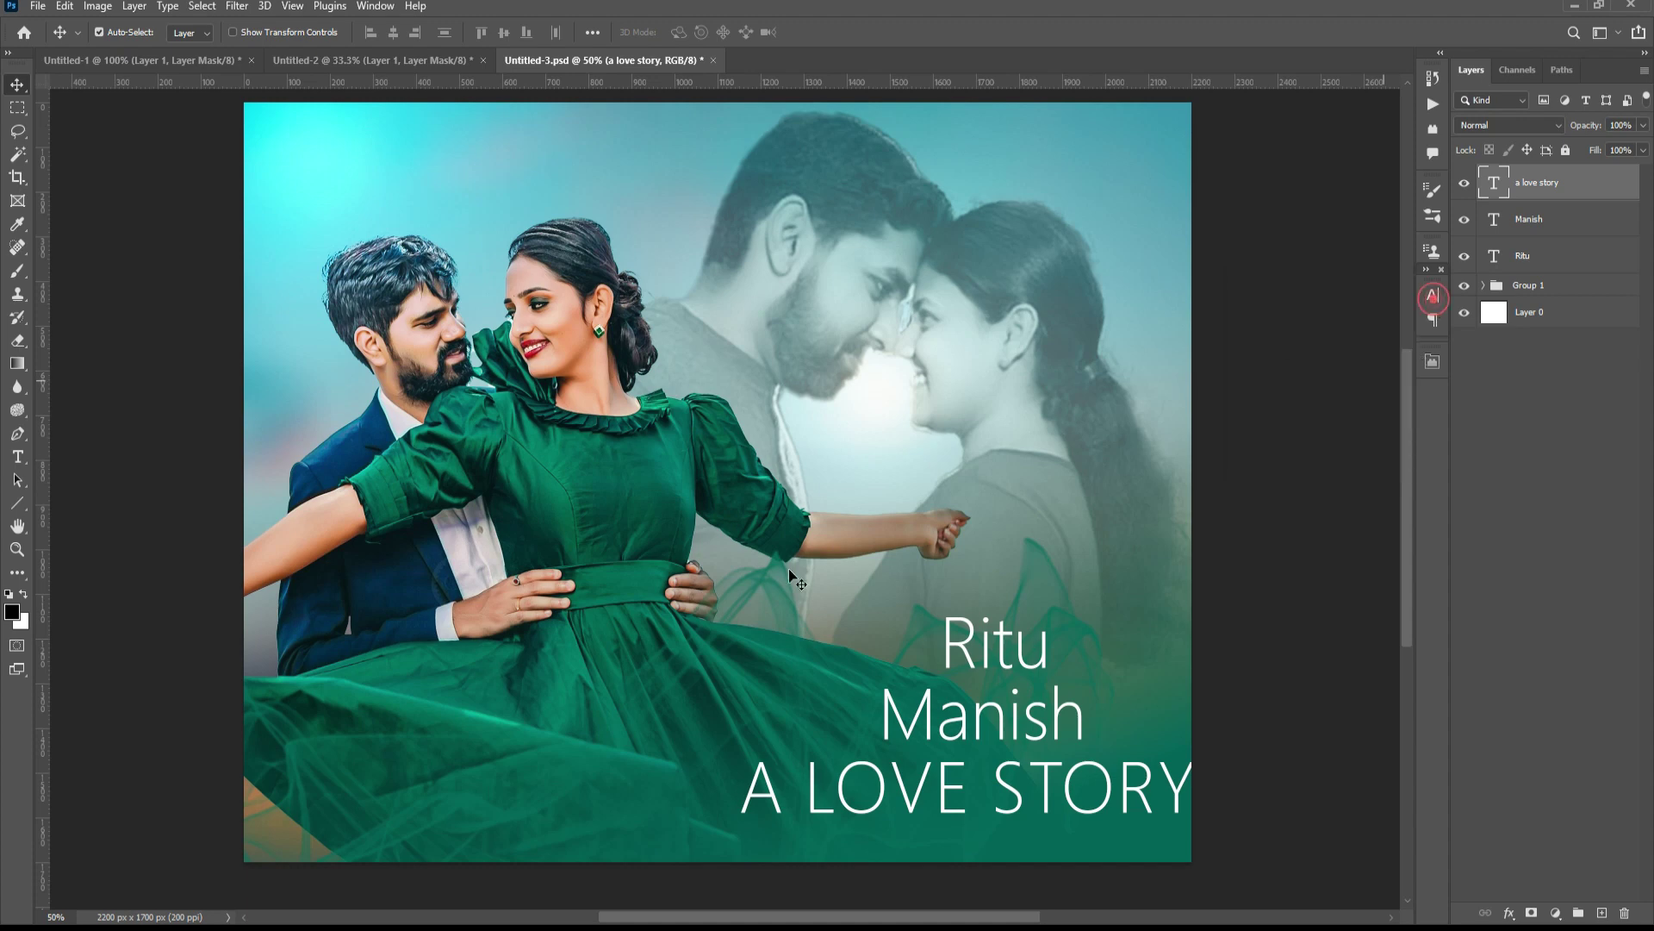
key(ctrl+t)
drag(742, 748, 1007, 802)
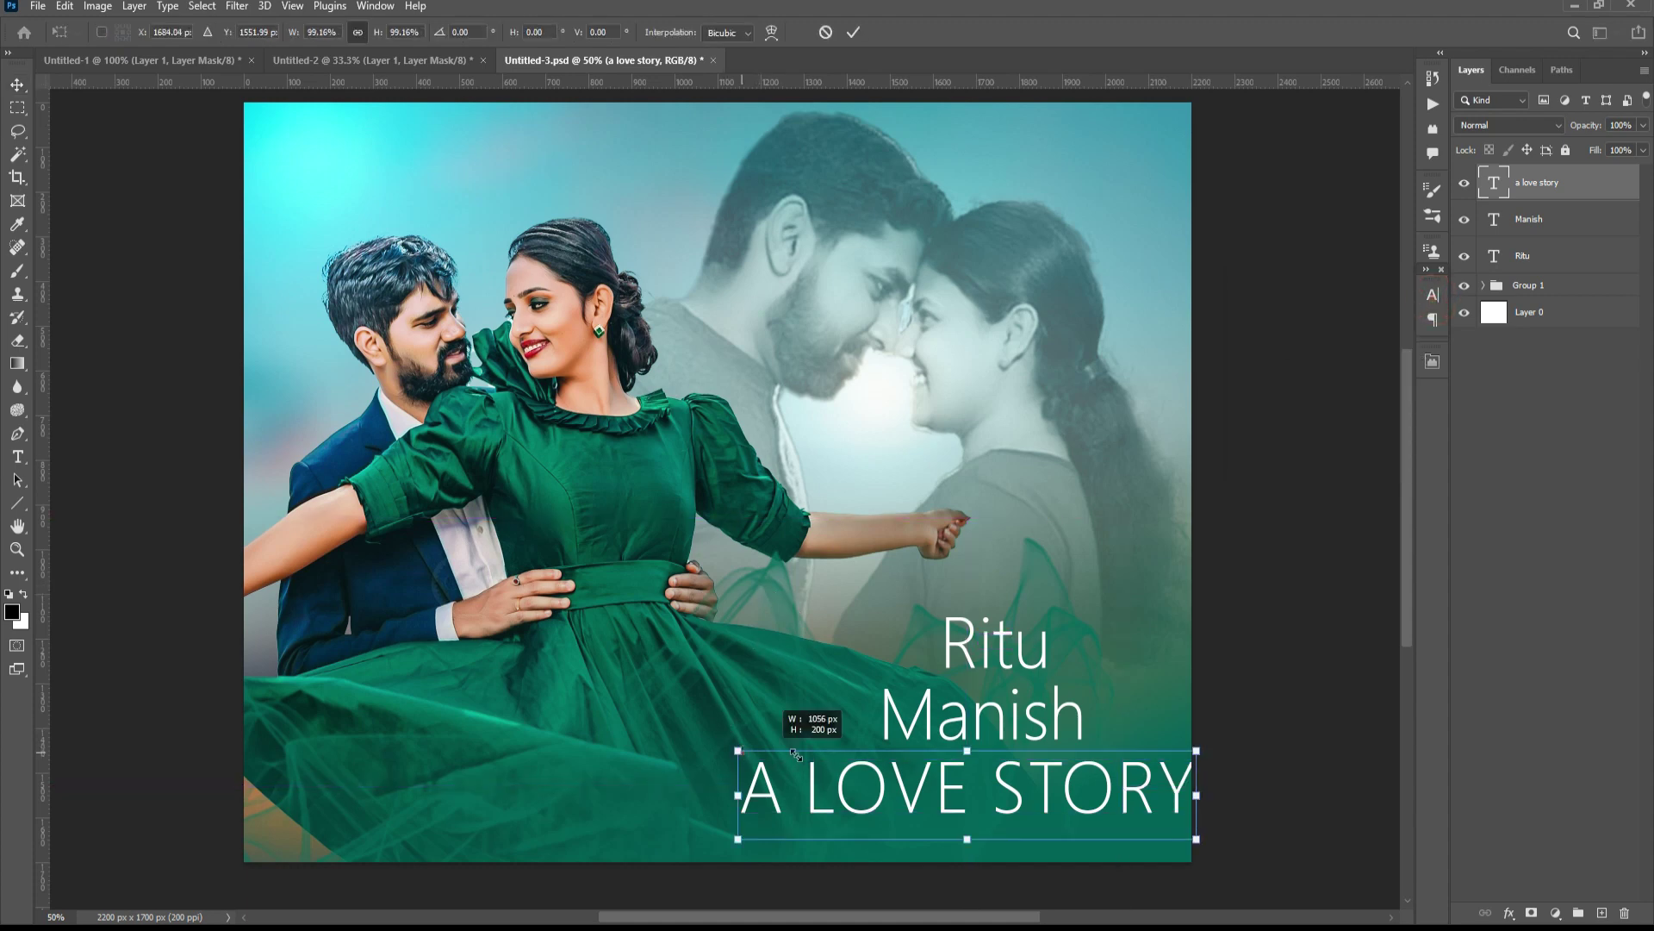
drag(1134, 825, 1017, 804)
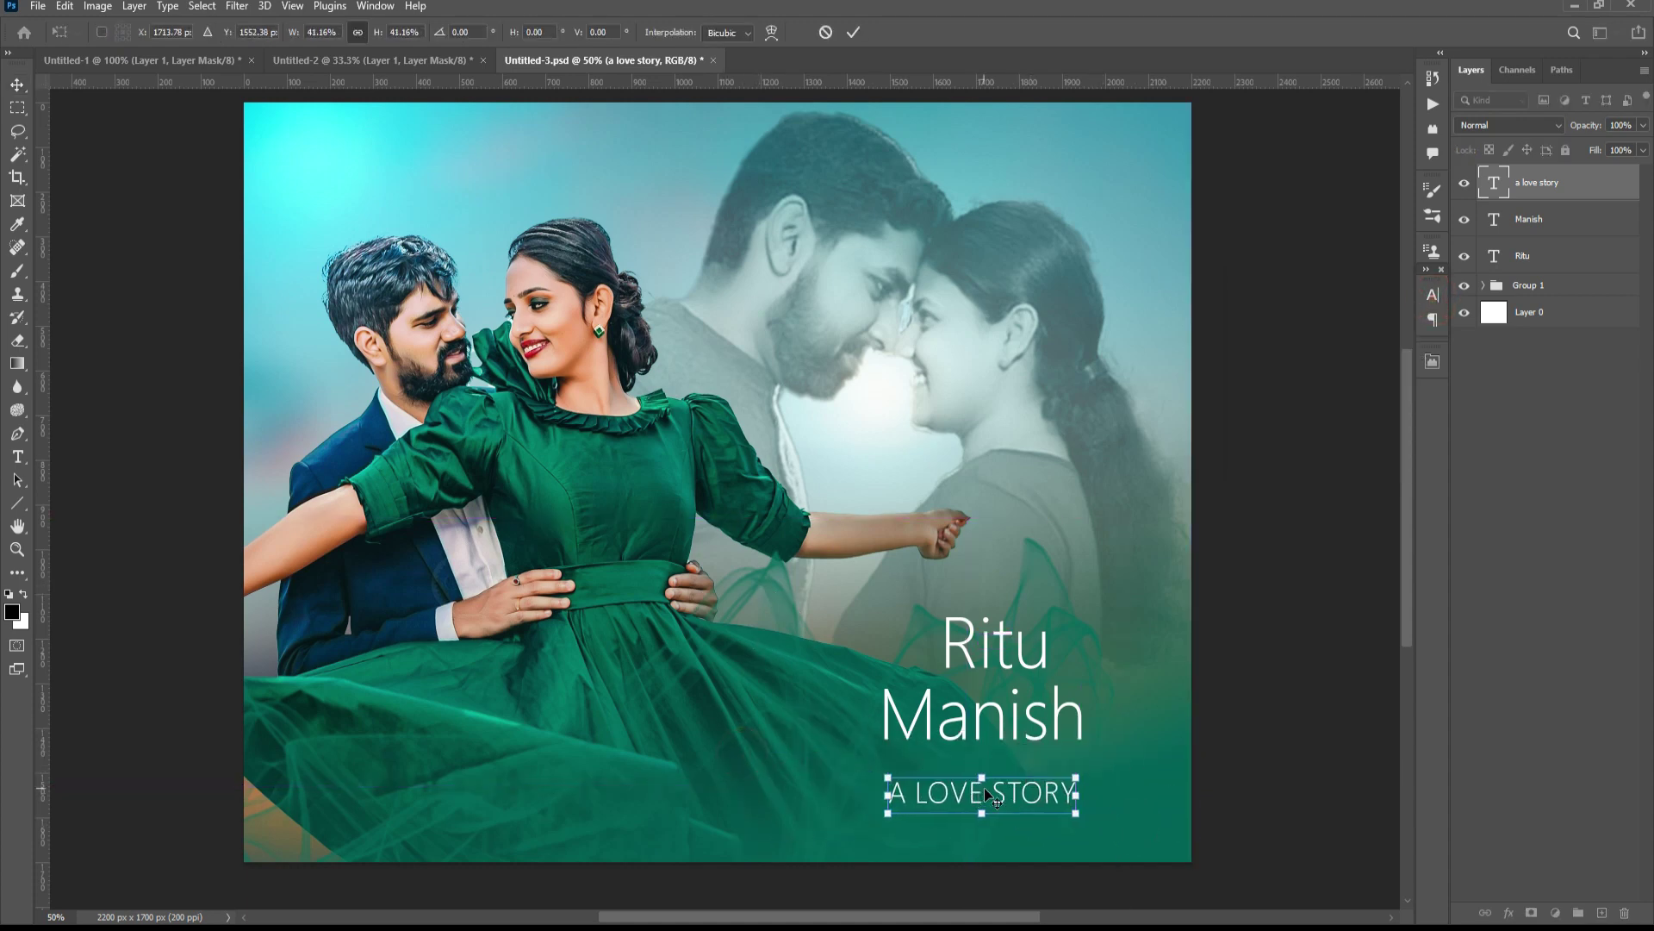
key(Return)
- Shift both names left and down above the tagline, then browse fonts for the first name
drag(931, 700, 896, 725)
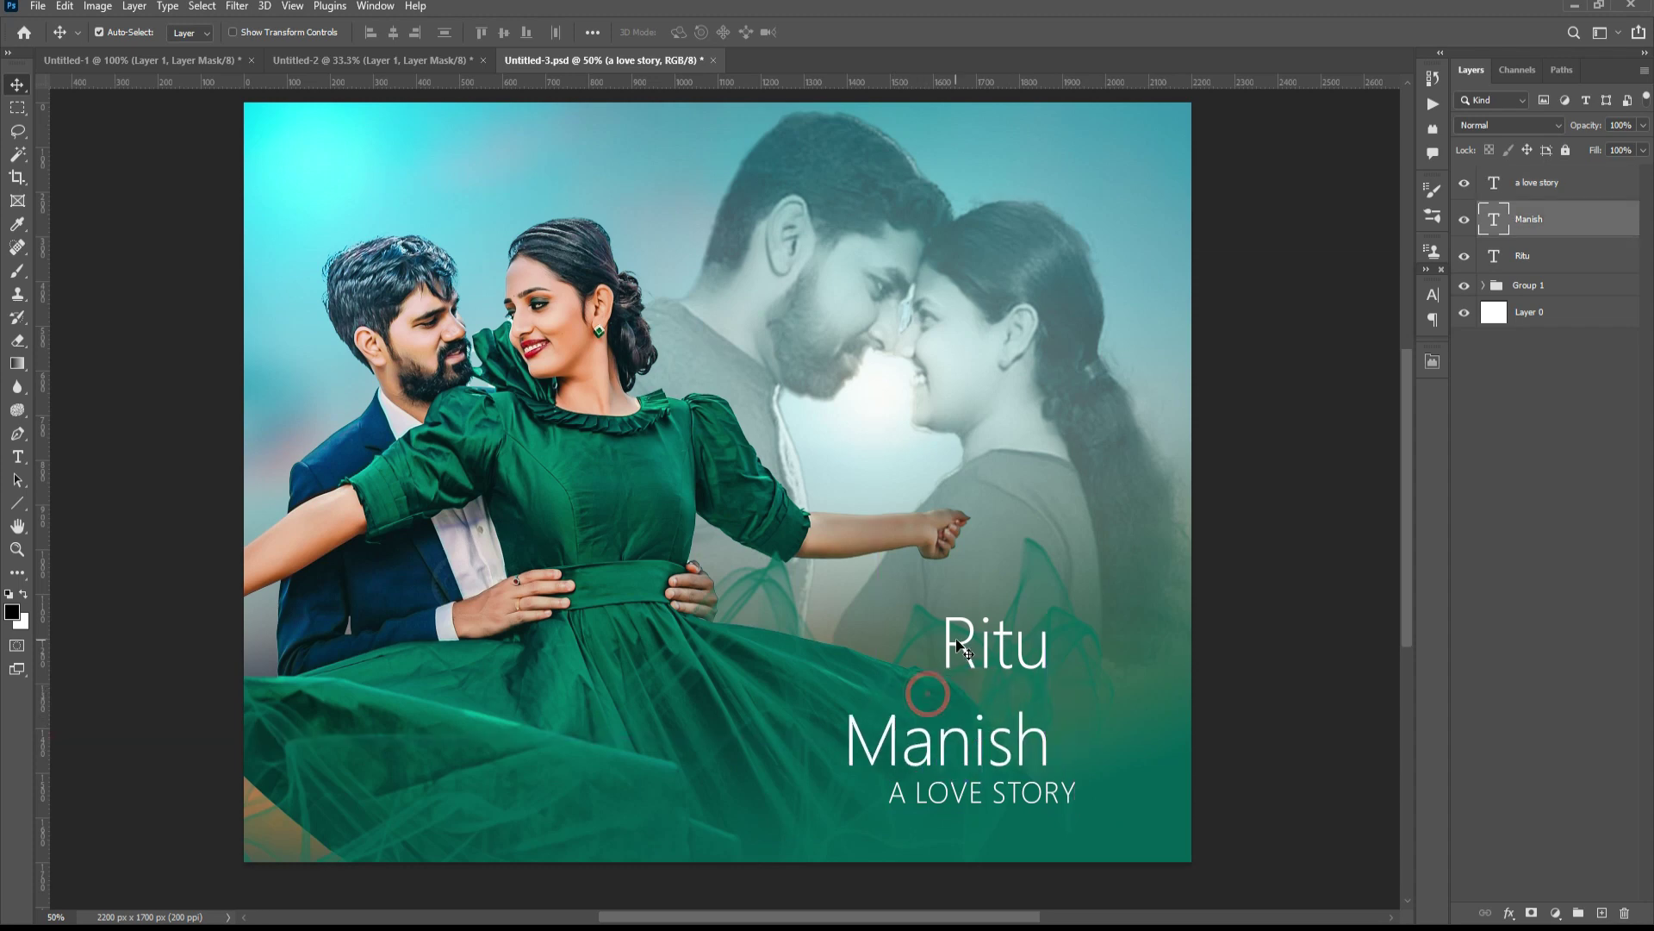
drag(934, 652, 893, 674)
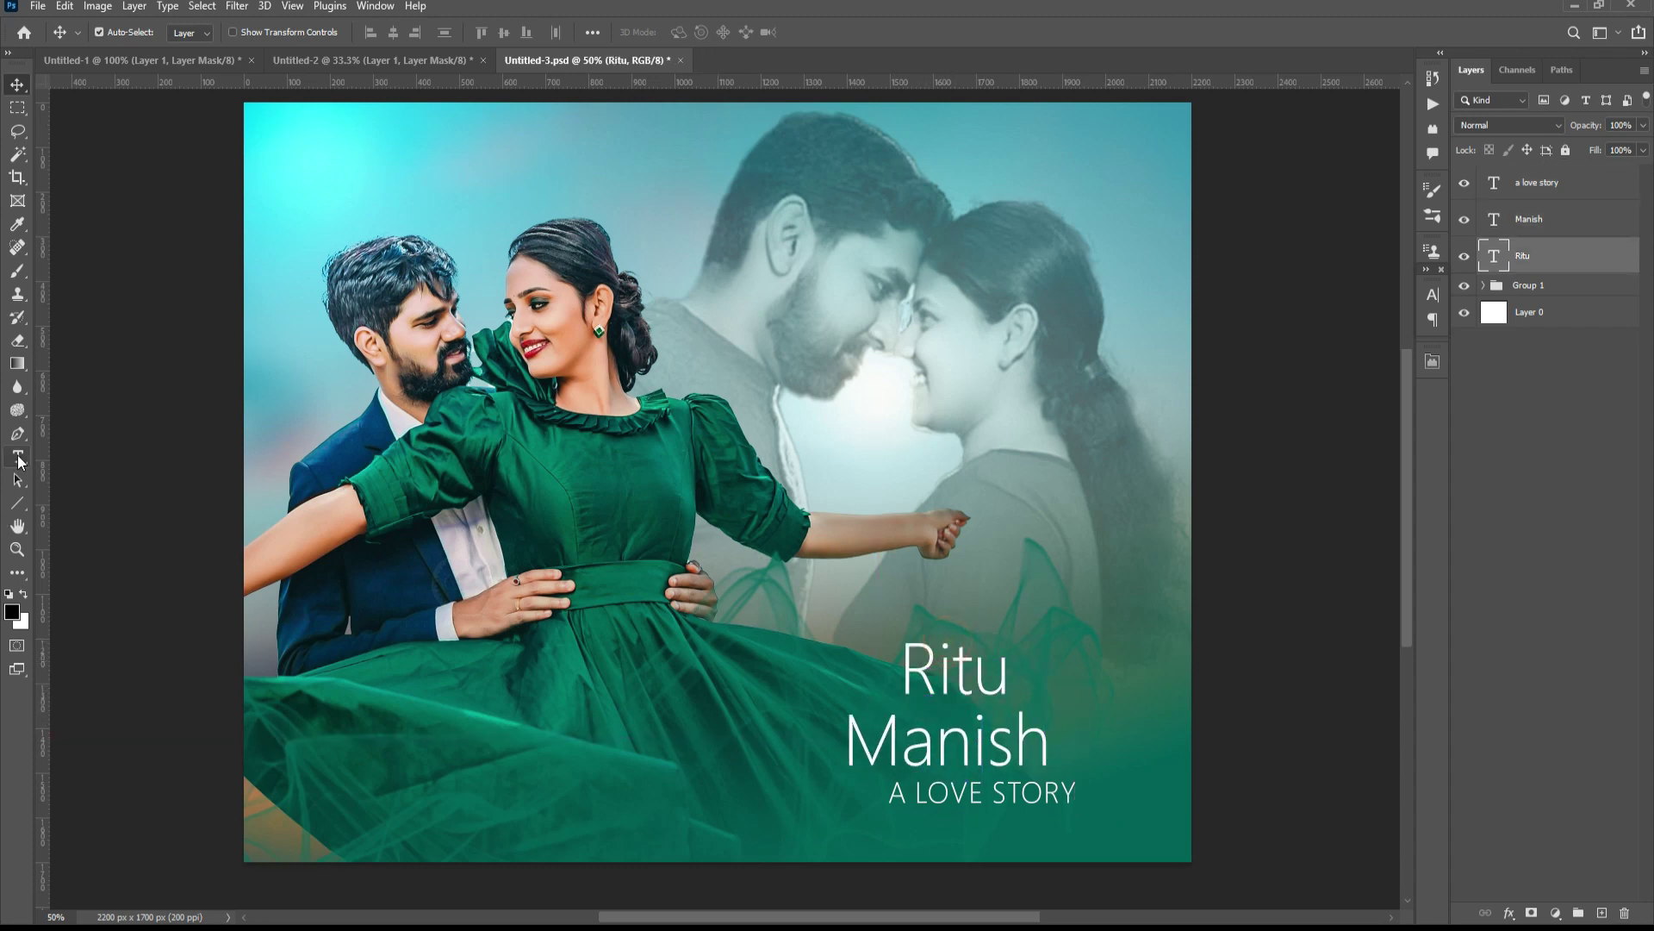
click(18, 457)
click(249, 33)
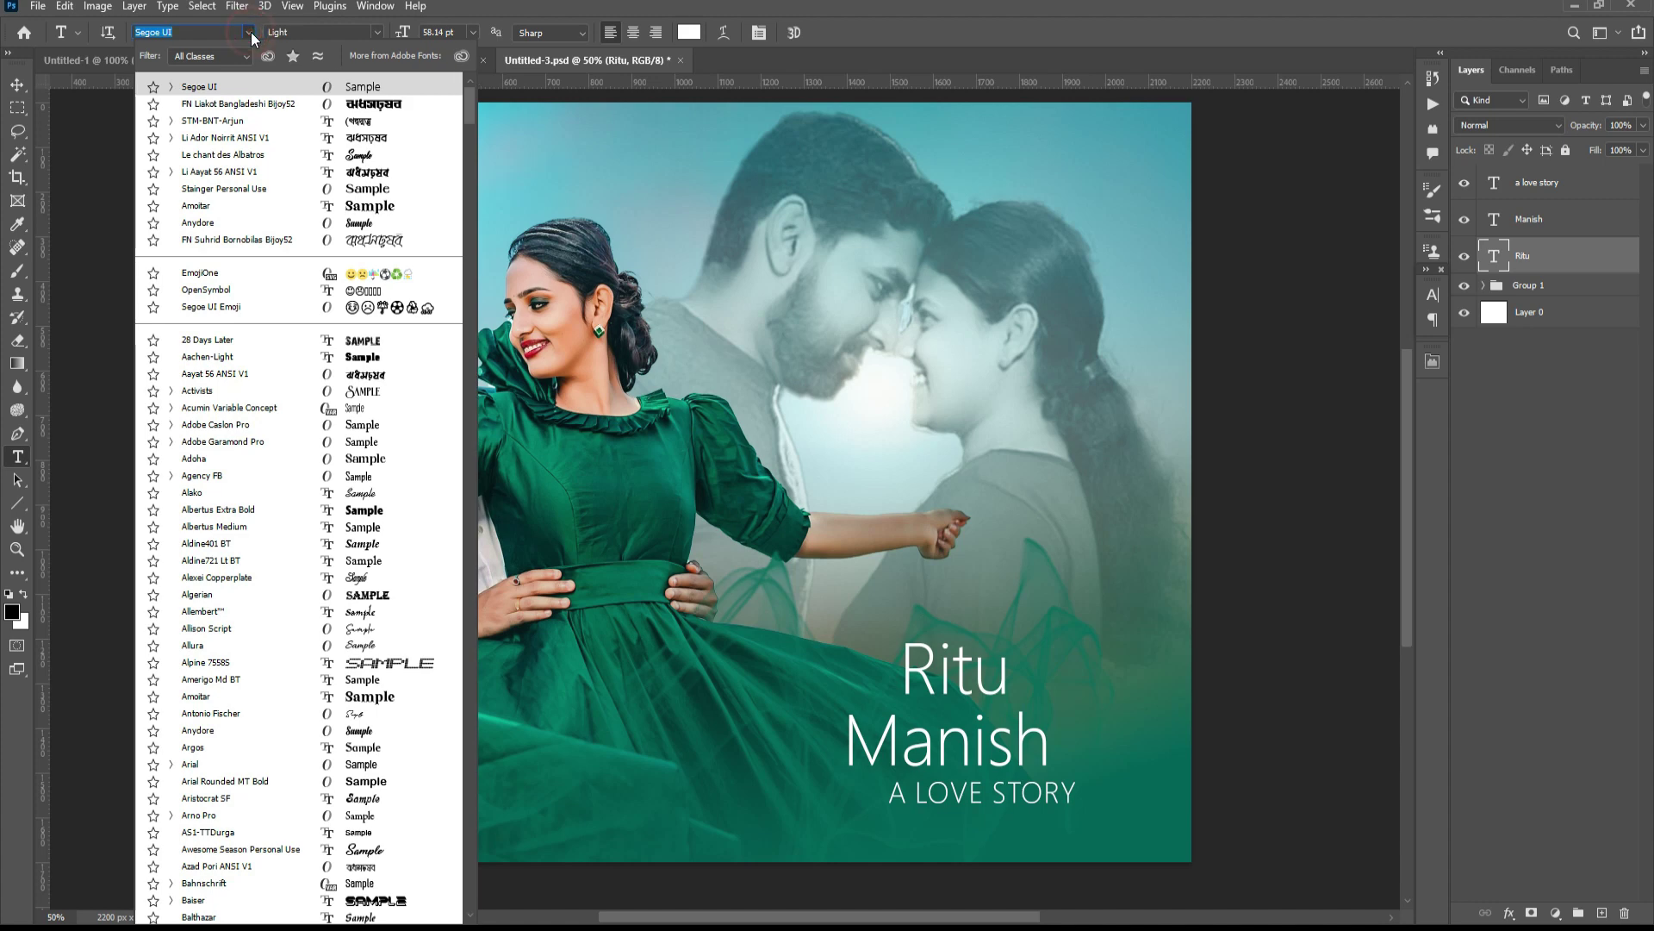
- Set the first name in Le chant des Albatros, enlarged and placed up and right
click(360, 157)
key(ctrl+t)
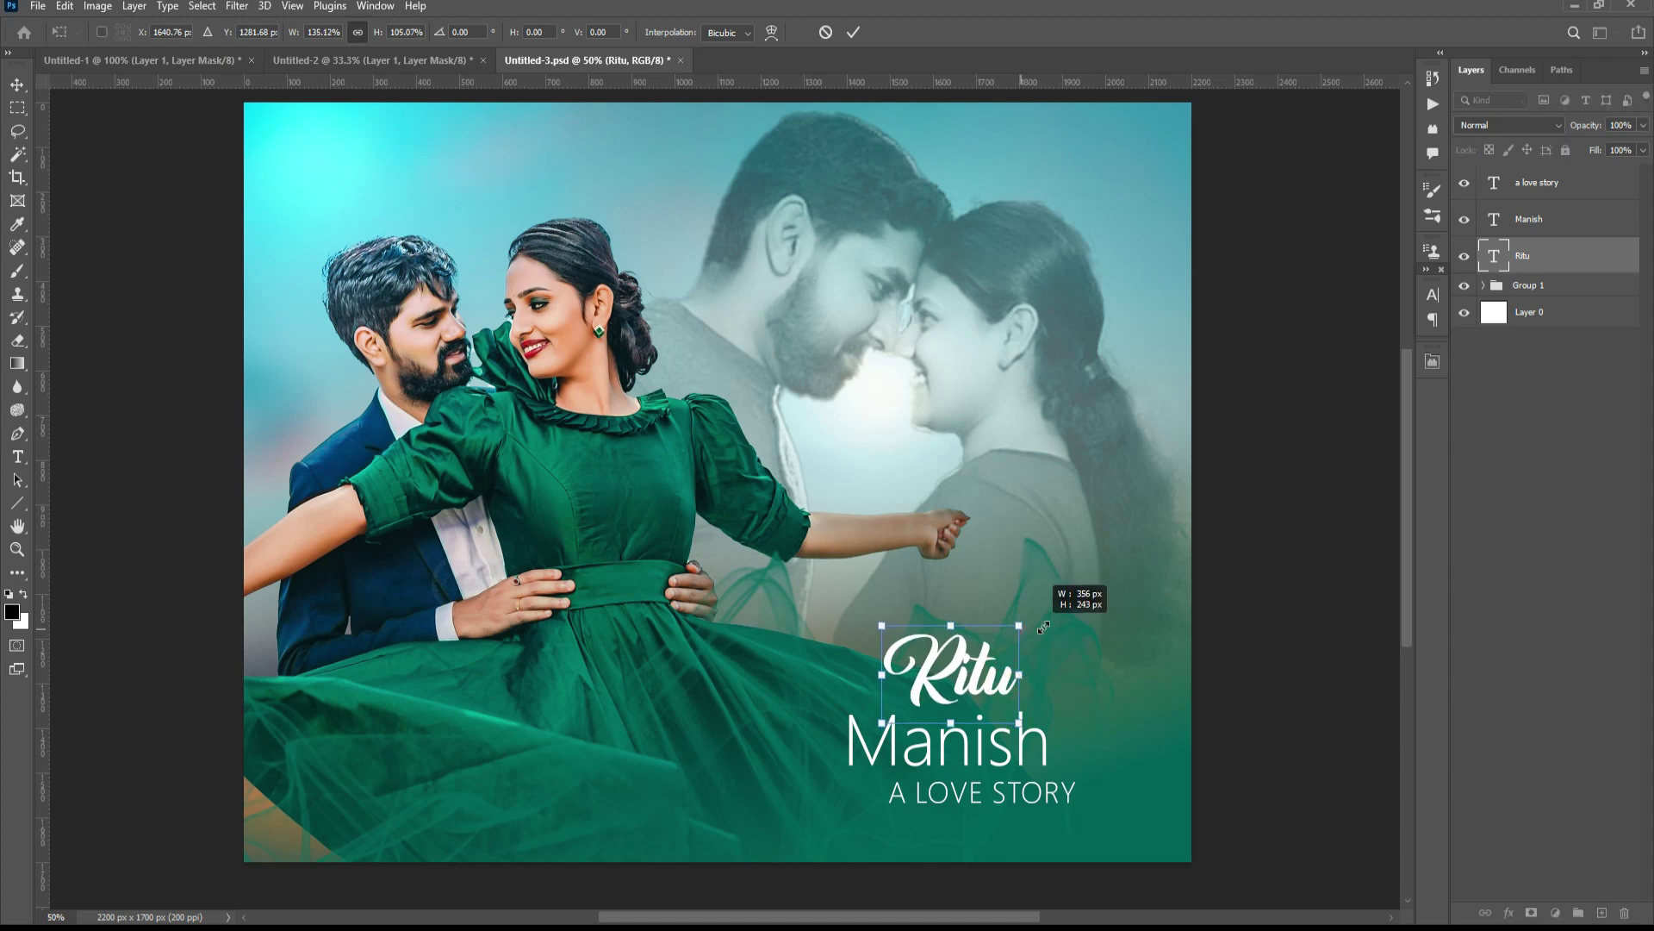
drag(1004, 676, 1111, 608)
drag(1019, 629, 1048, 630)
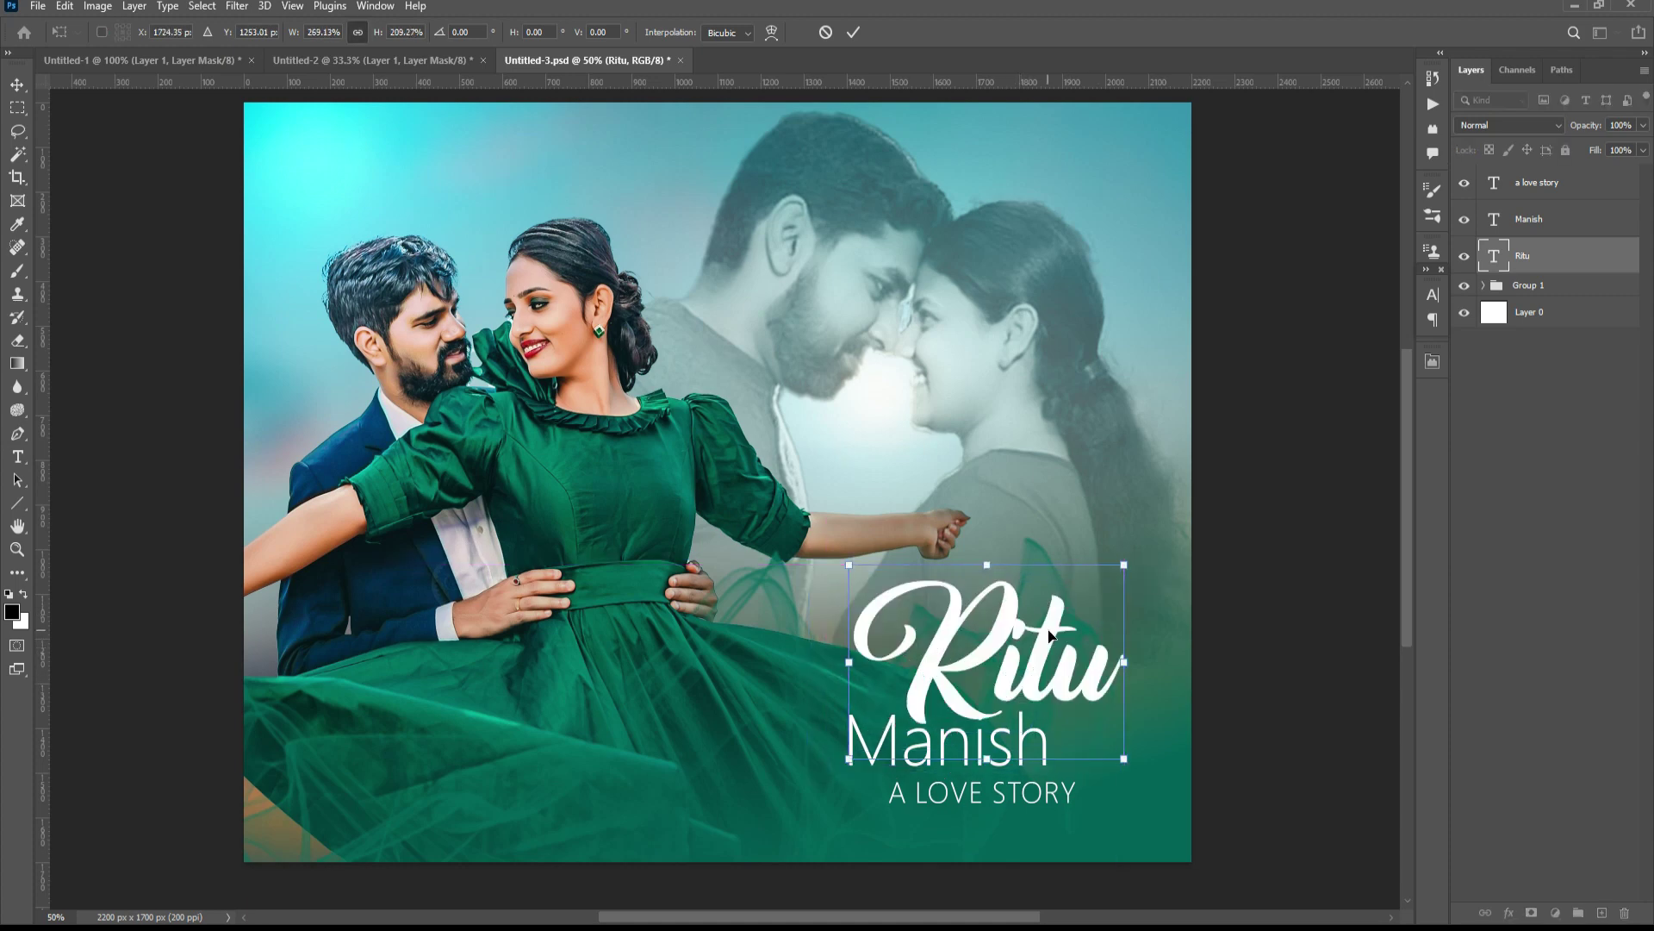
key(Return)
- Move A LOVE STORY lower and the second name right and down, then save
click(929, 760)
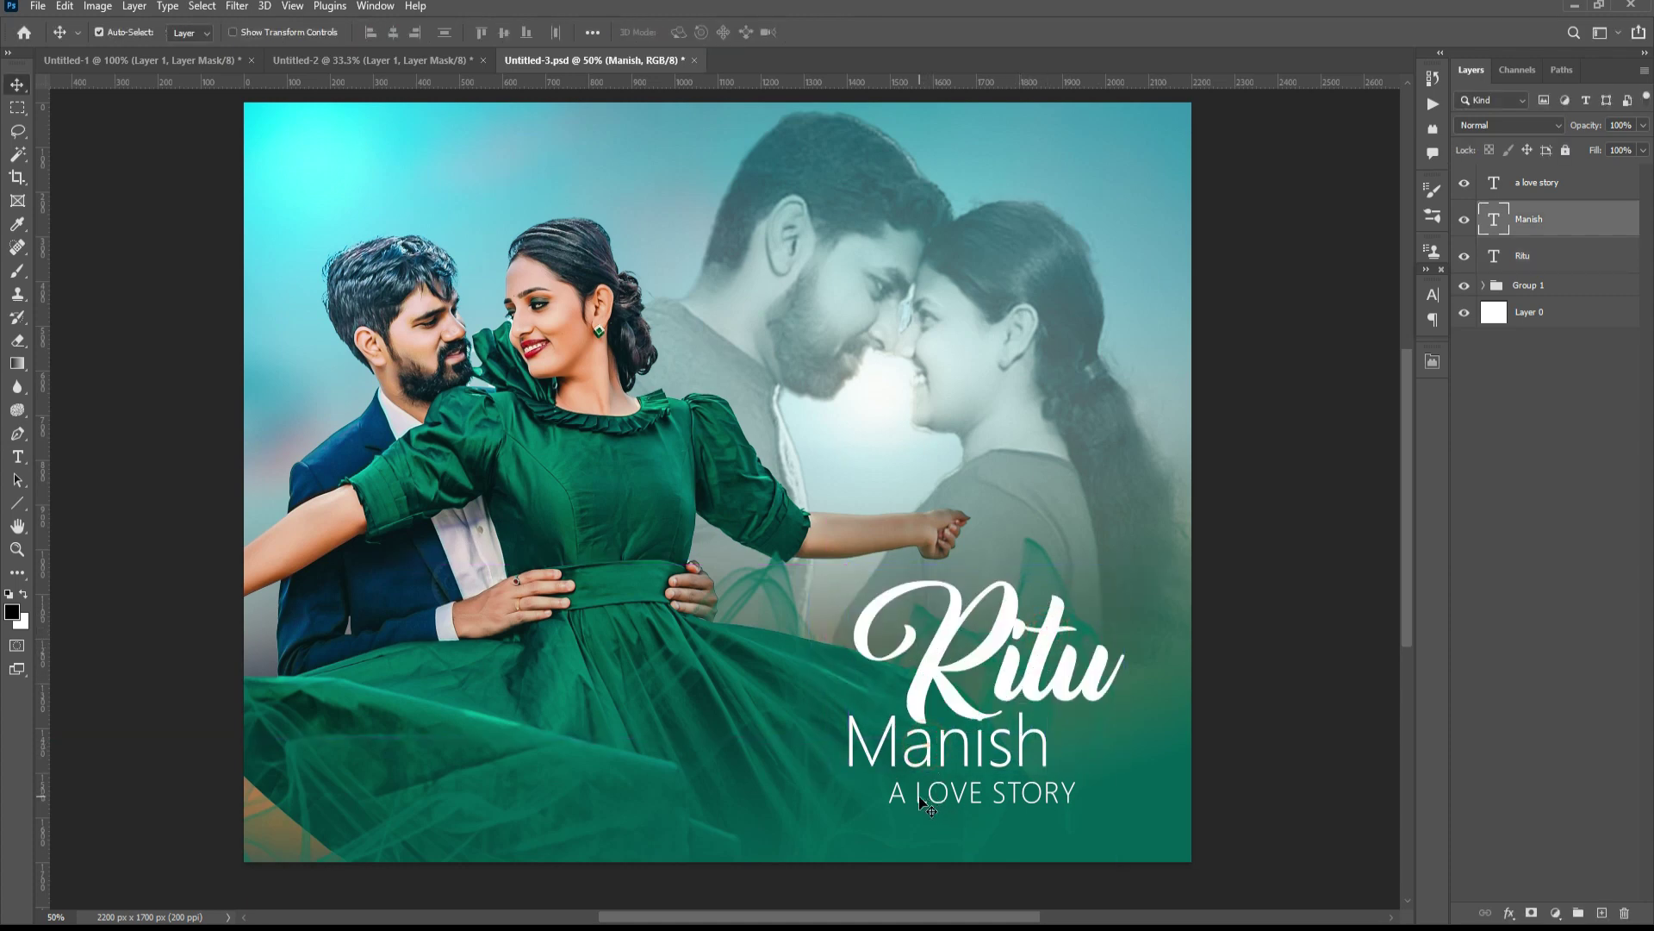
drag(920, 804, 894, 829)
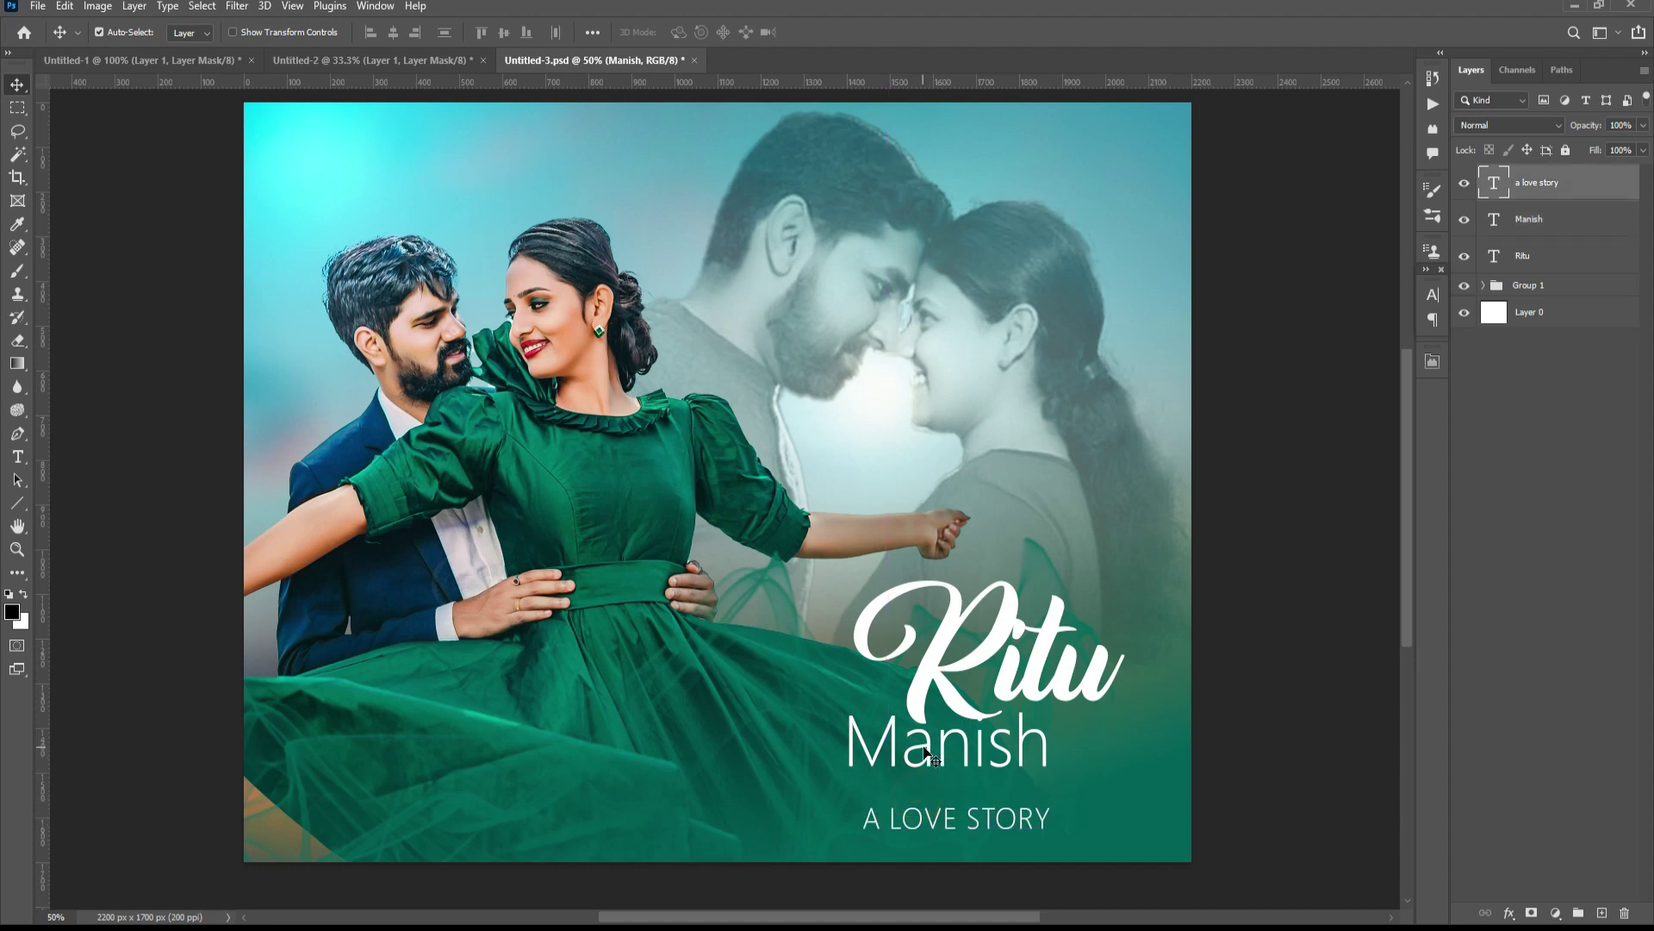
drag(935, 751, 949, 765)
key(ctrl+s)
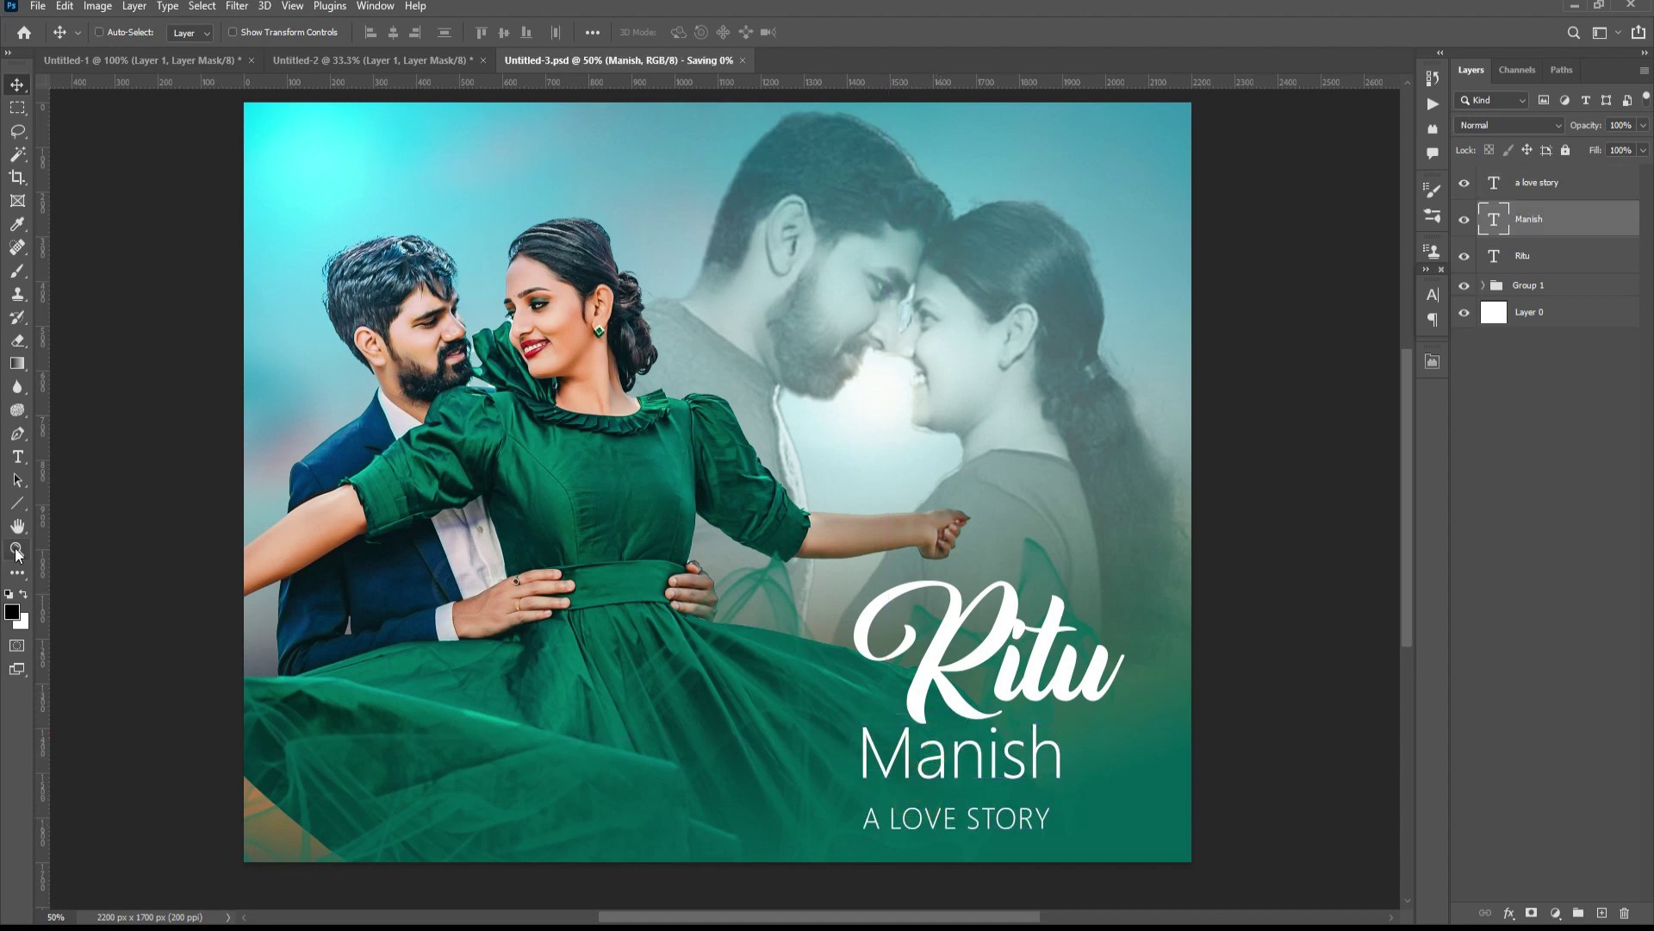
- Set the second name in the Amoitar font and nudge it slightly left
click(18, 457)
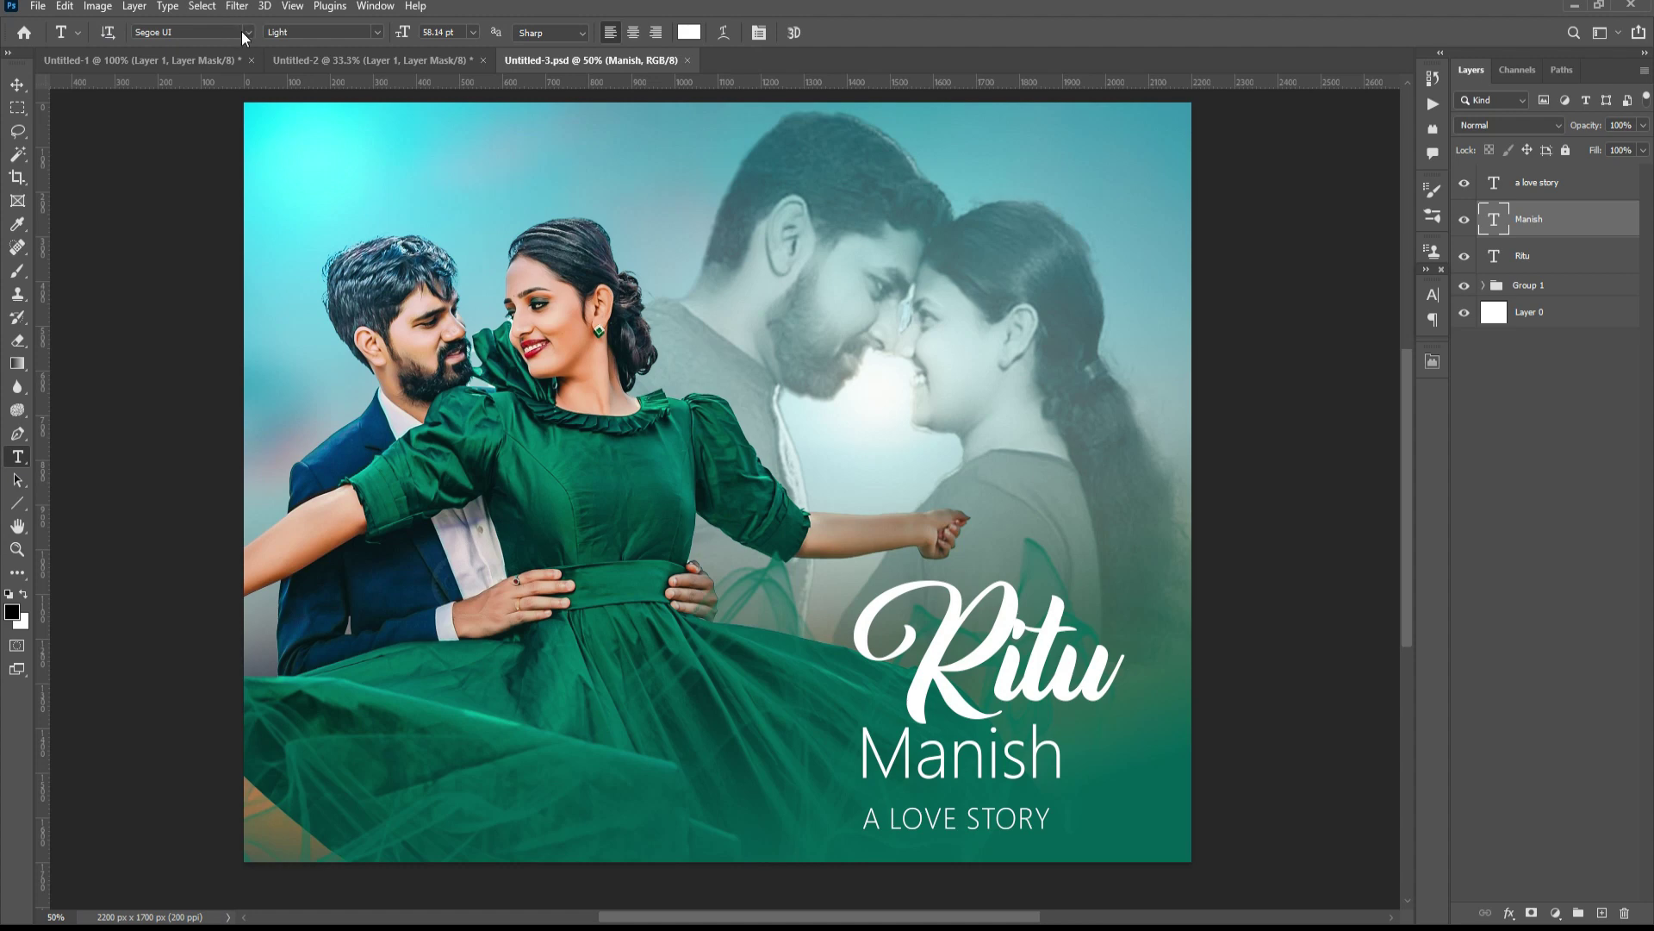
click(241, 31)
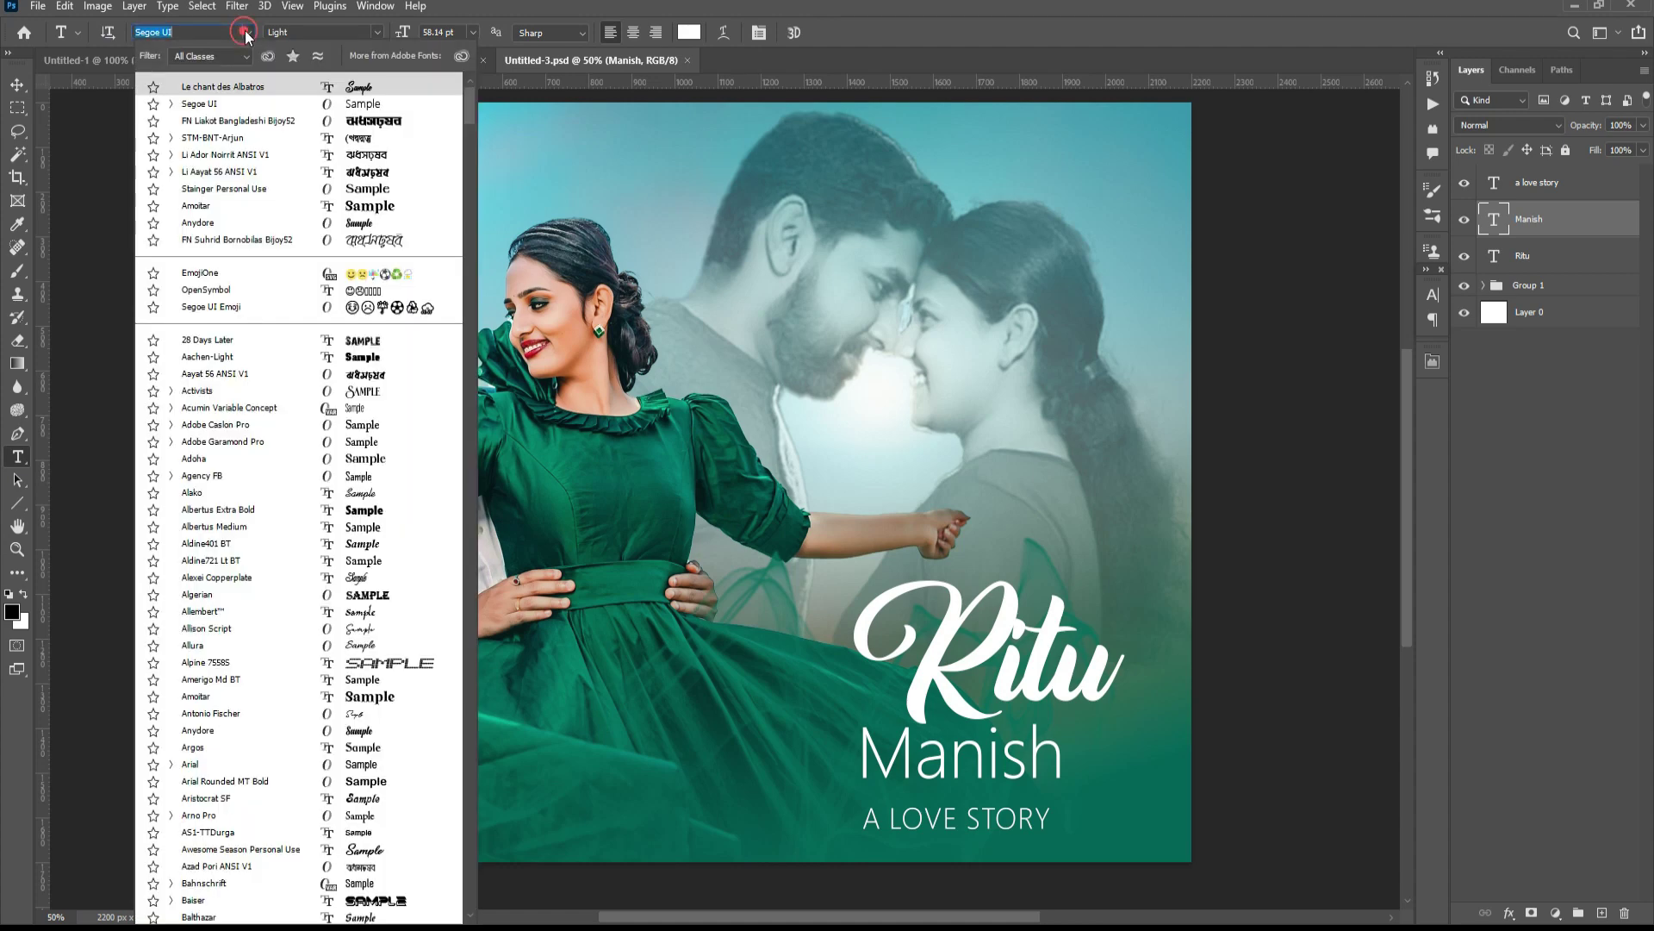
click(367, 209)
key(v)
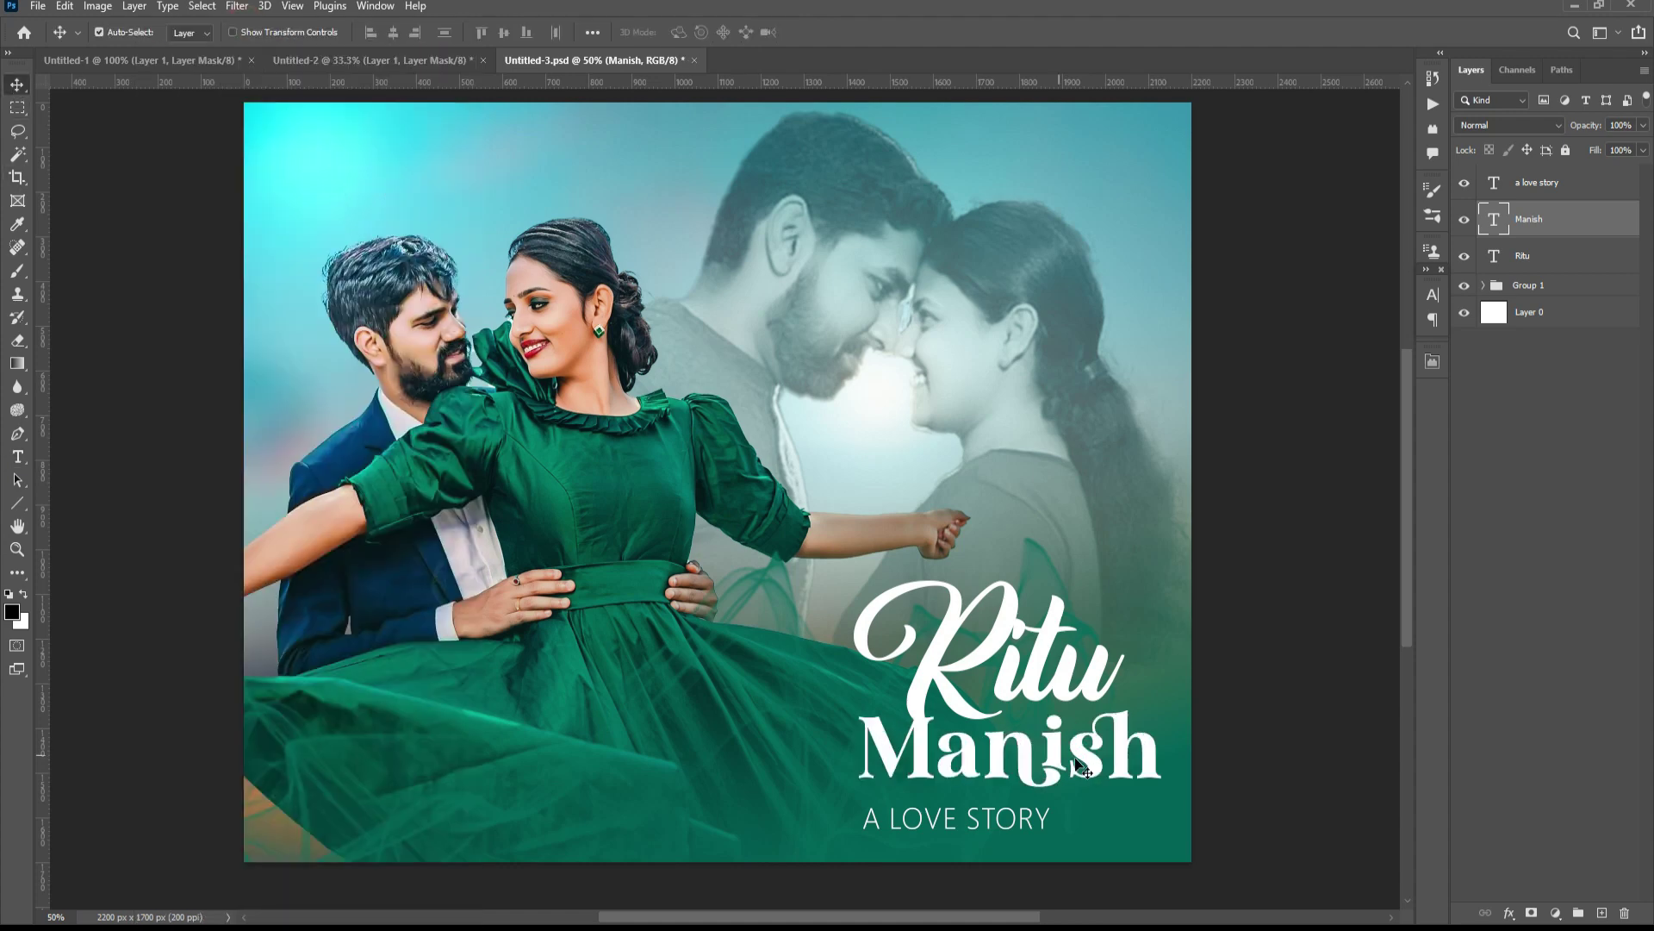
drag(1025, 752, 994, 752)
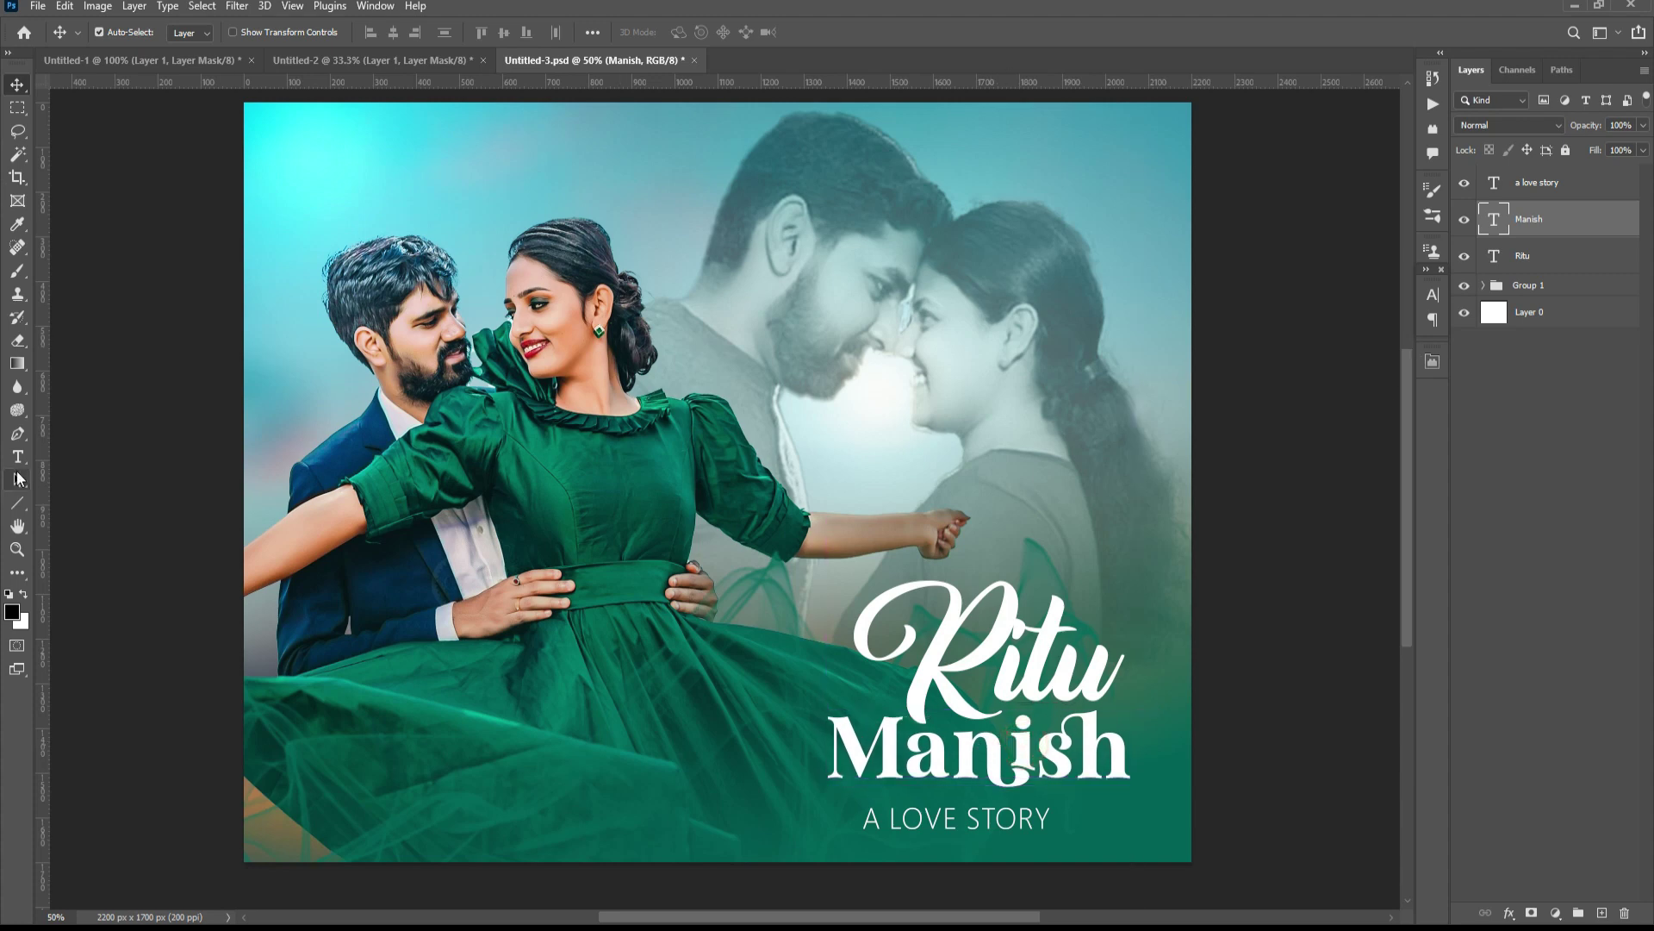
- Apply Faux Italic to the second name and nudge it further left
click(17, 456)
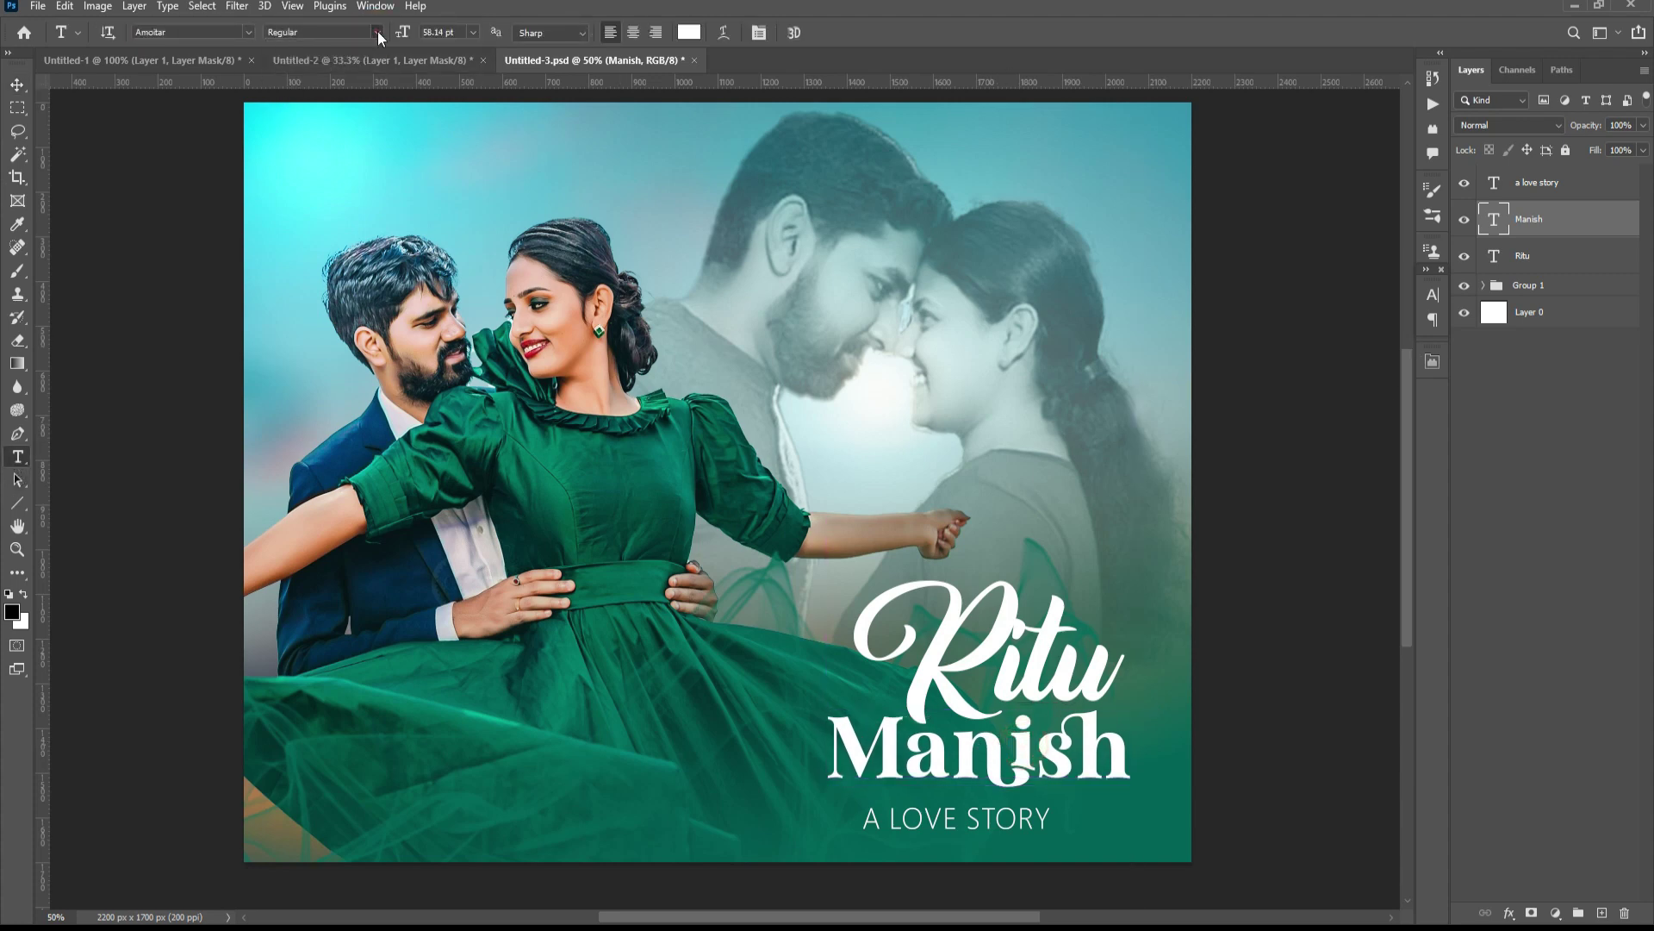
click(1433, 295)
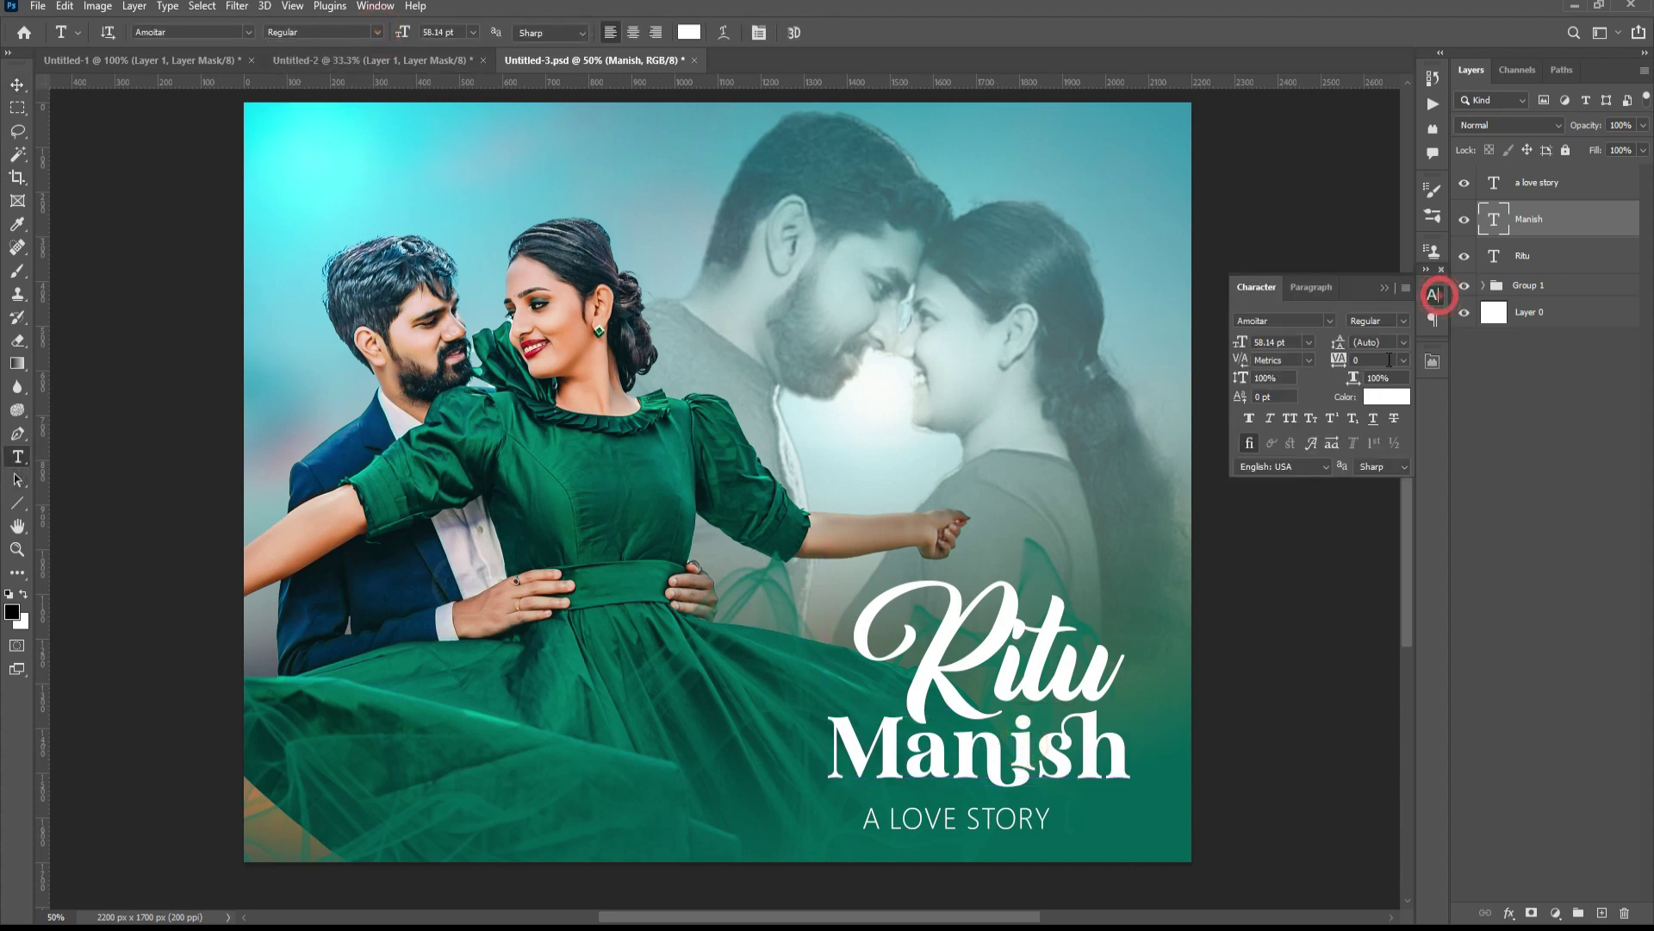
click(1270, 421)
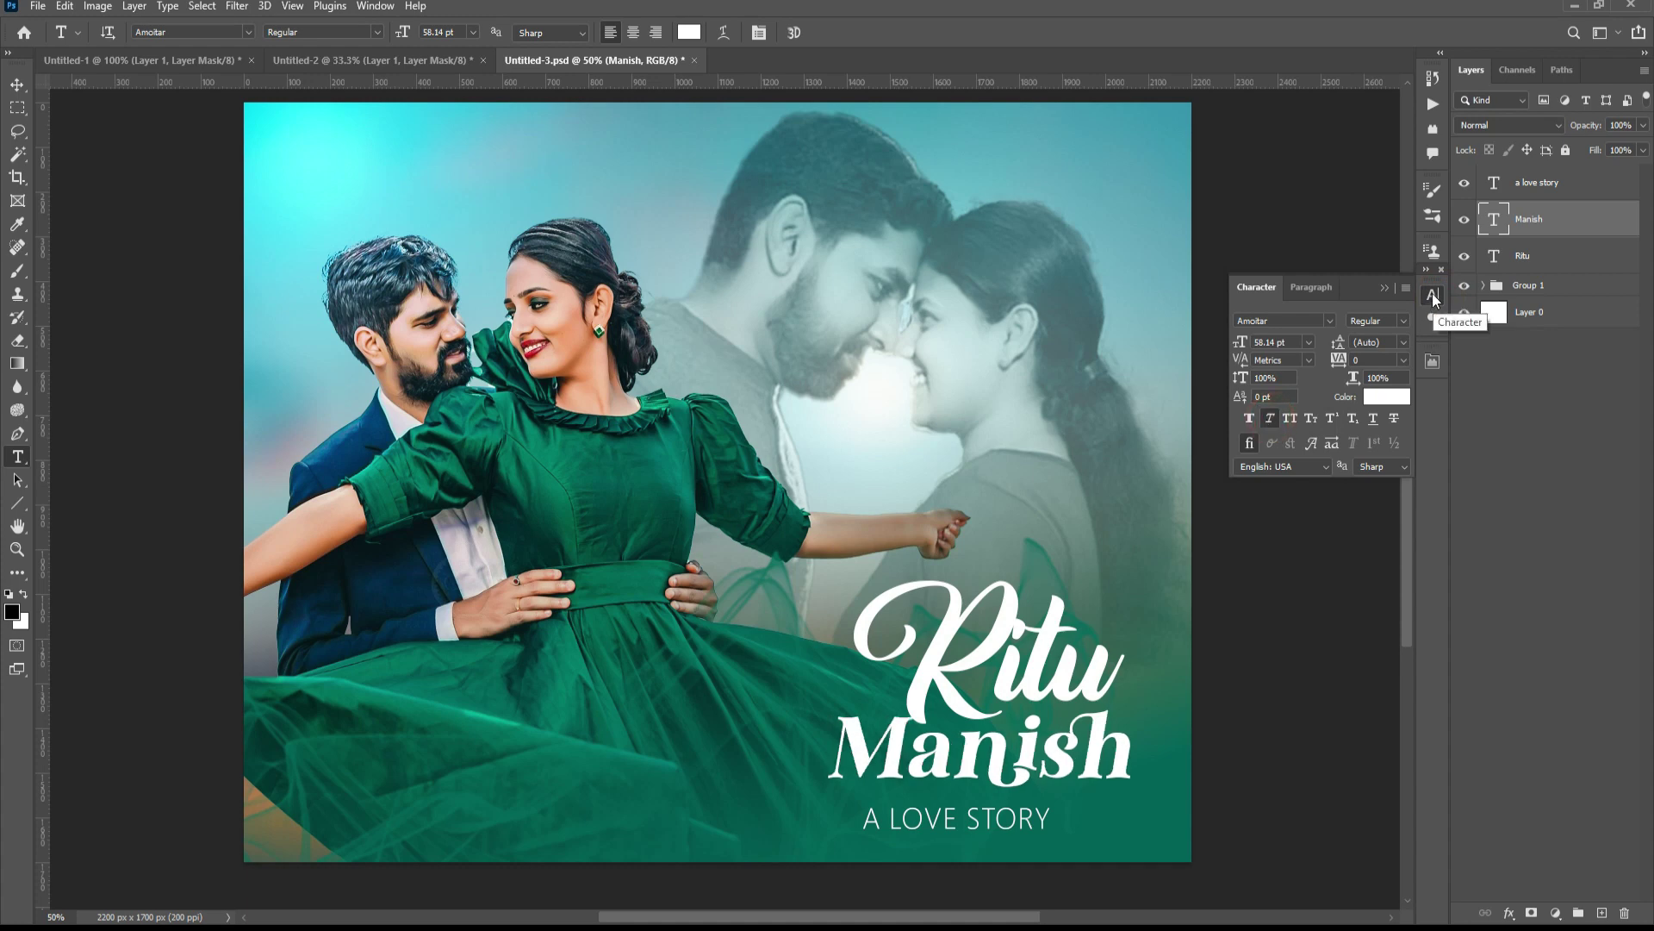
click(1433, 295)
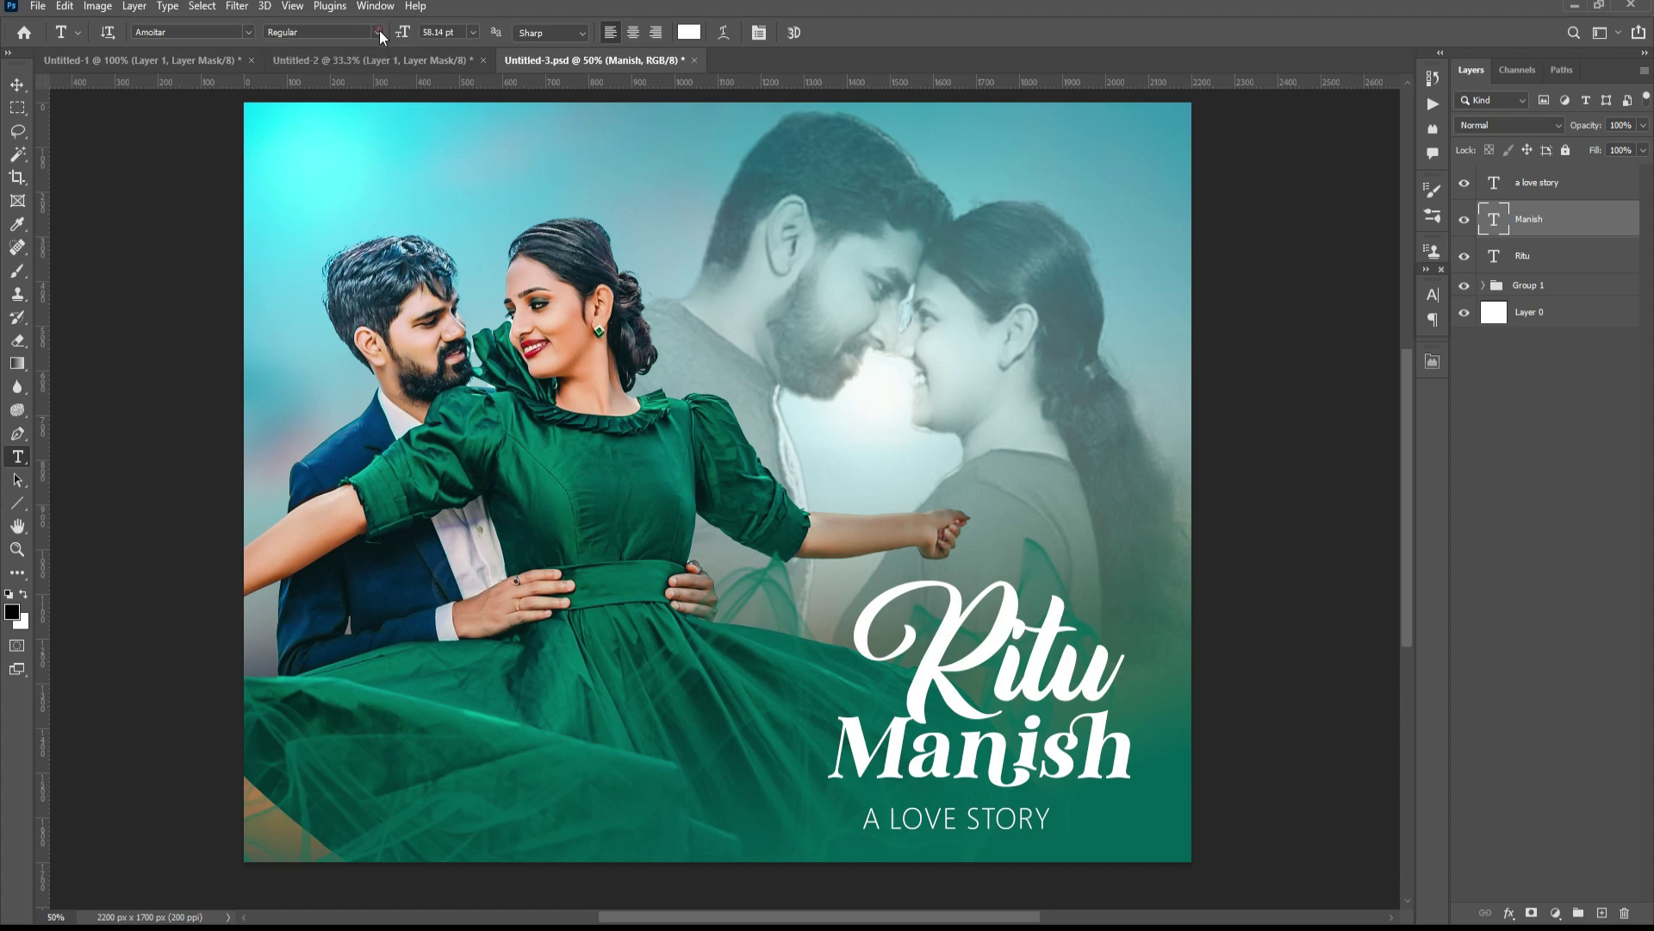
key(v)
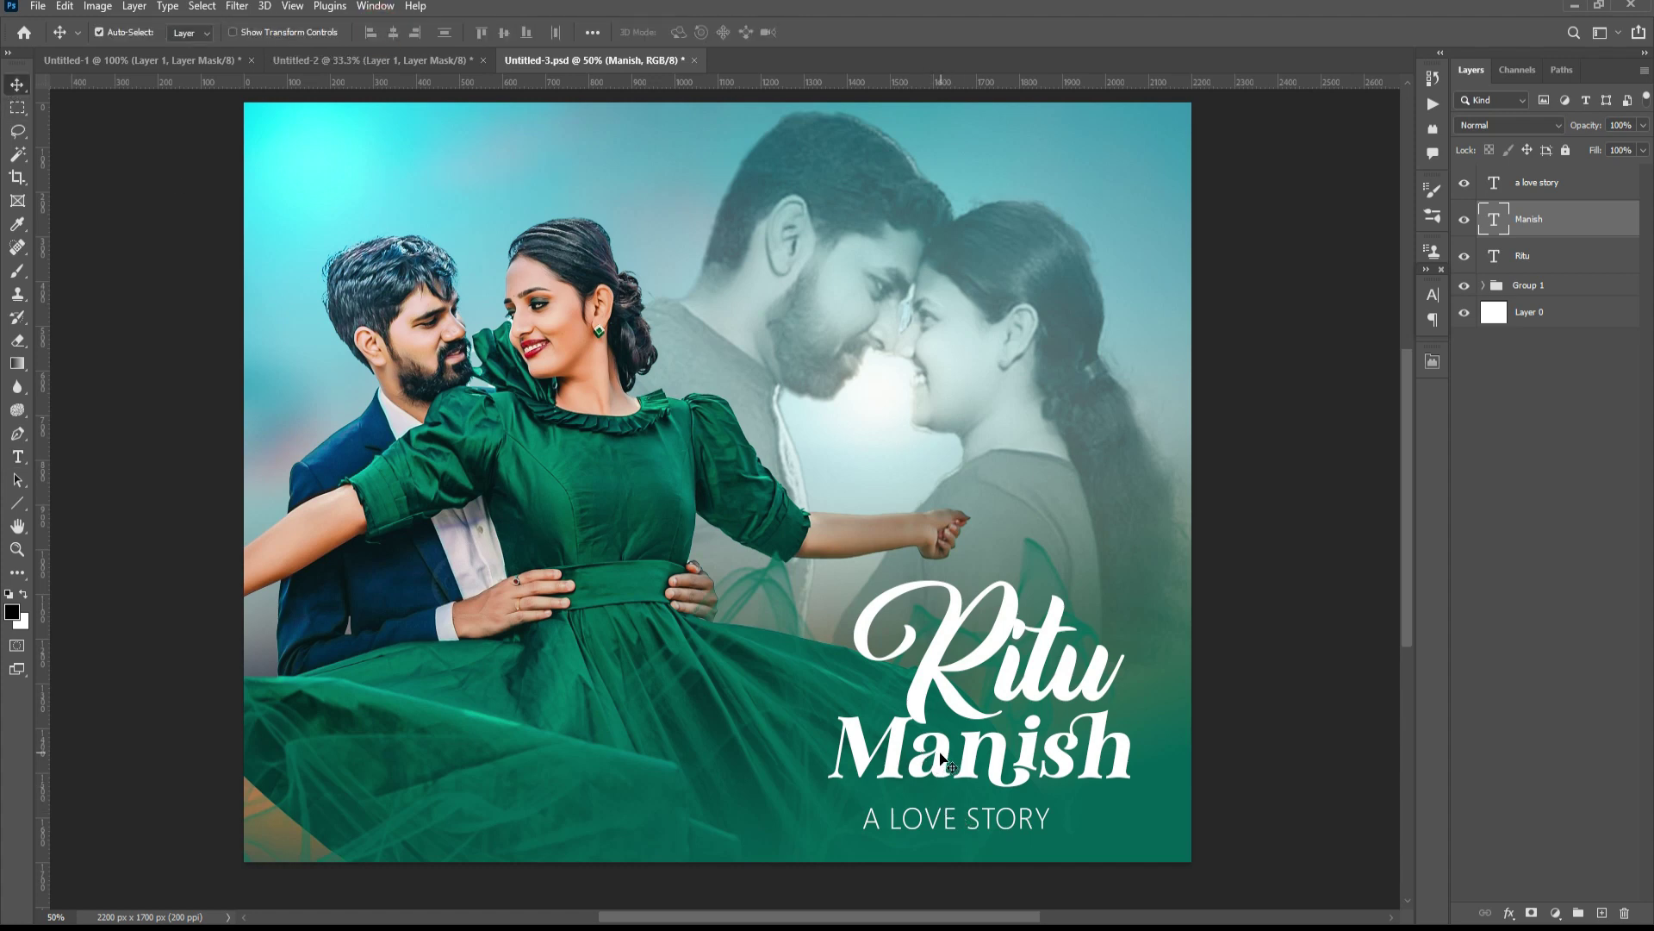
drag(942, 758, 930, 758)
- Stretch the second name about 110% wider, then select the first name's layer
key(ctrl+t)
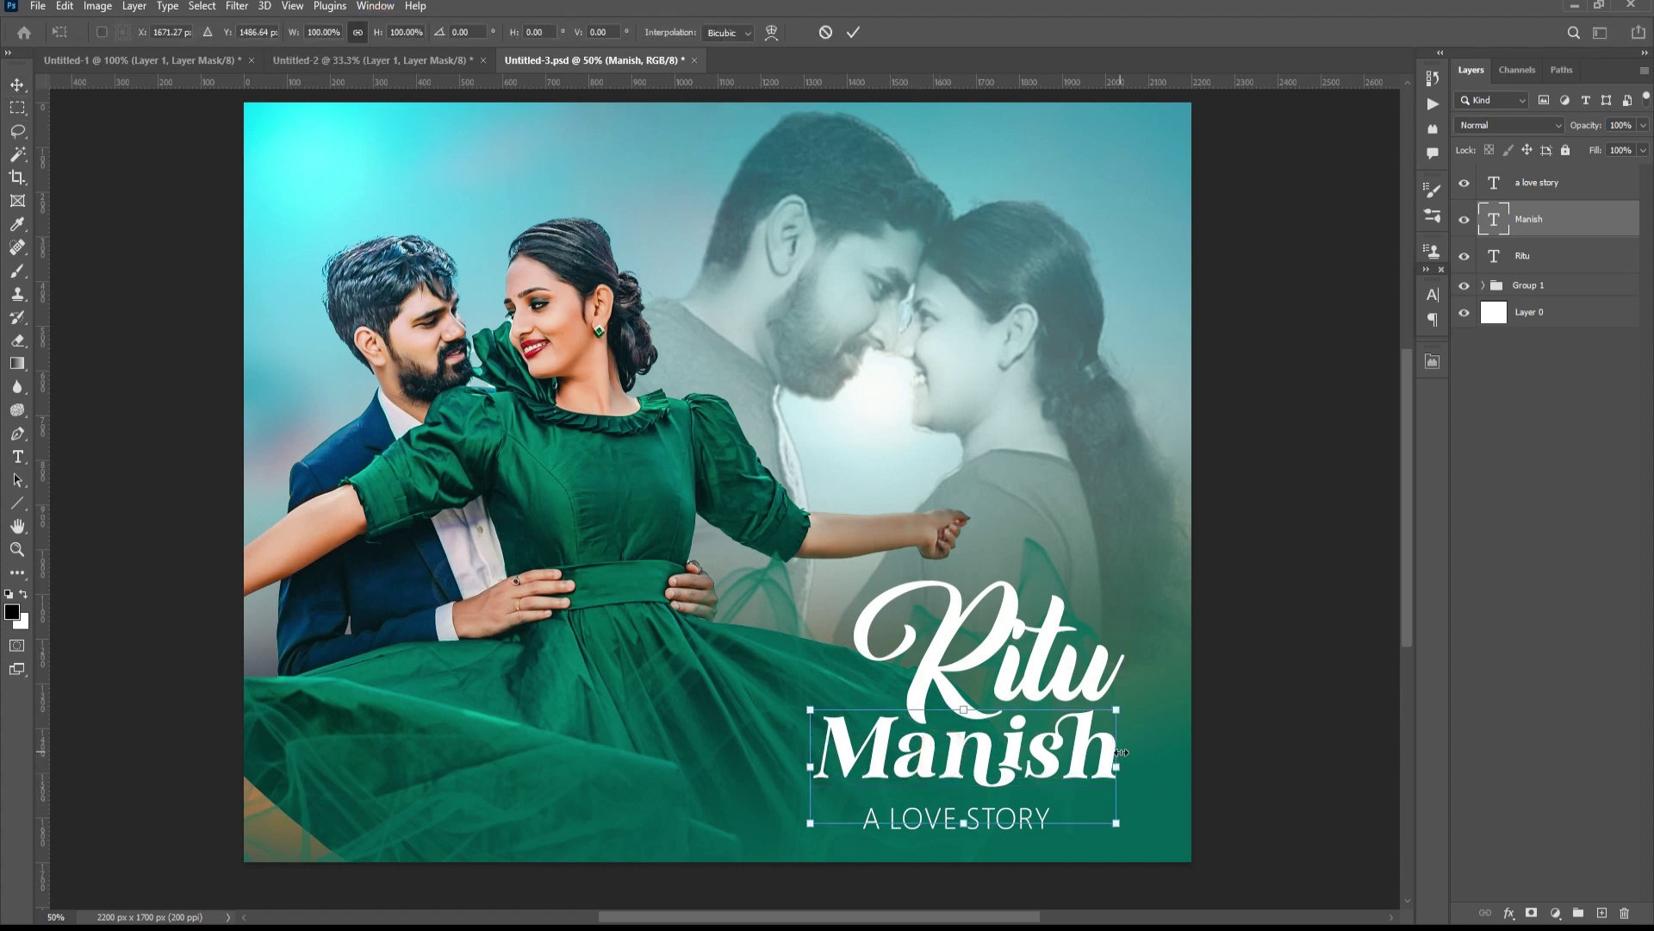
drag(1120, 773, 1135, 774)
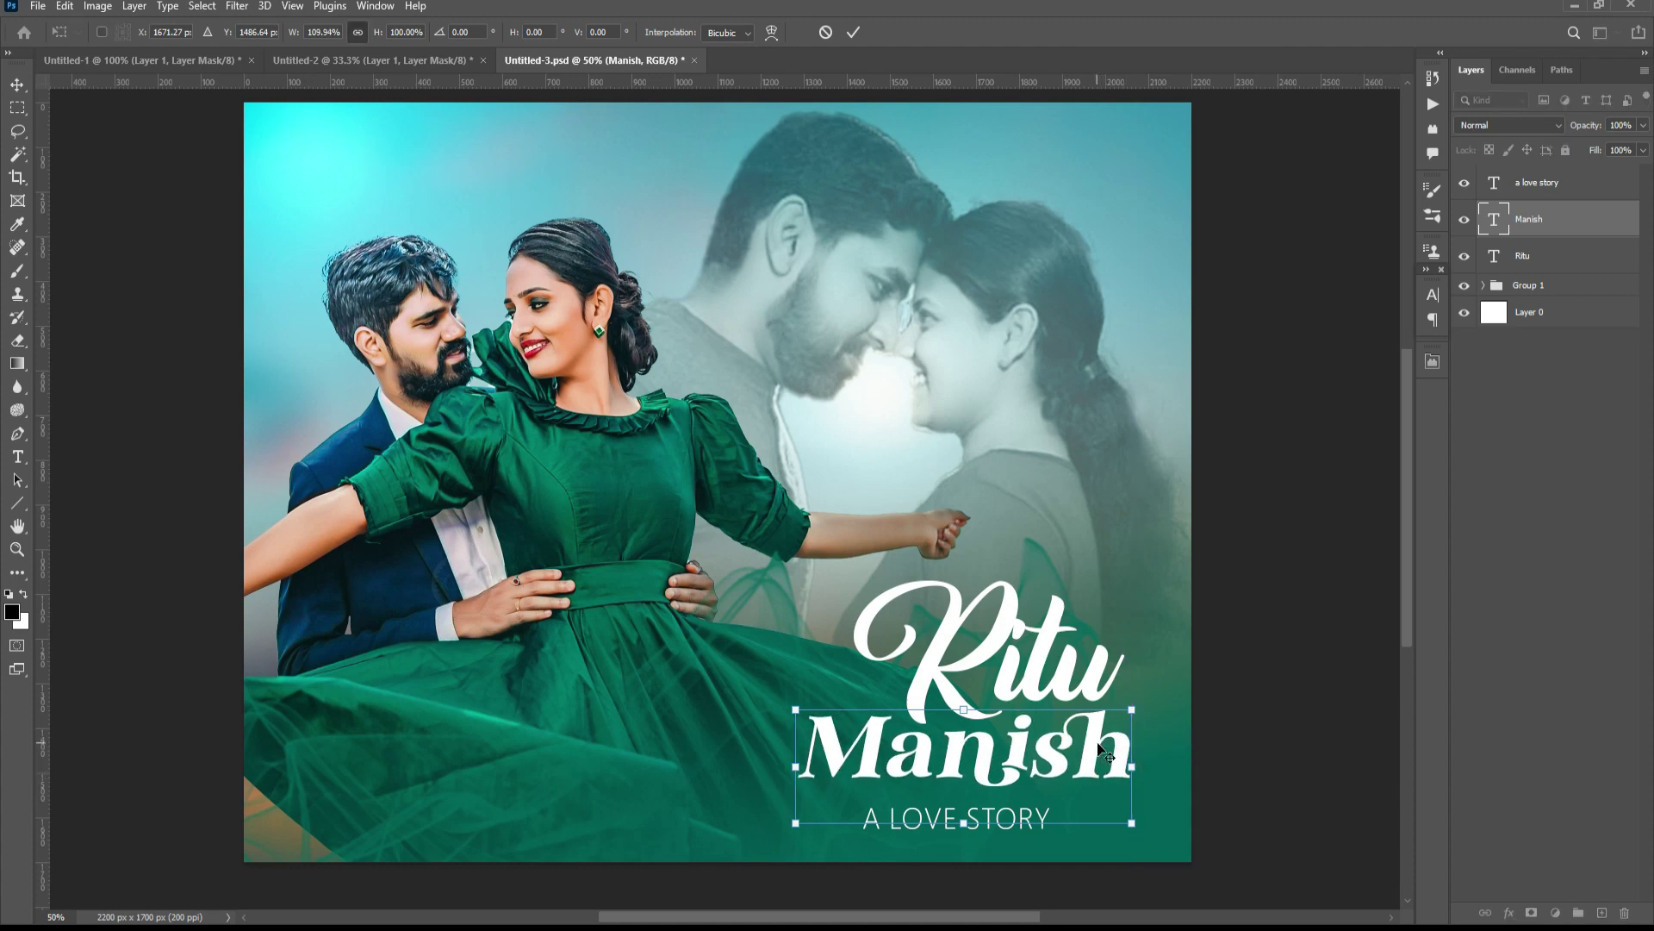
key(Return)
click(972, 662)
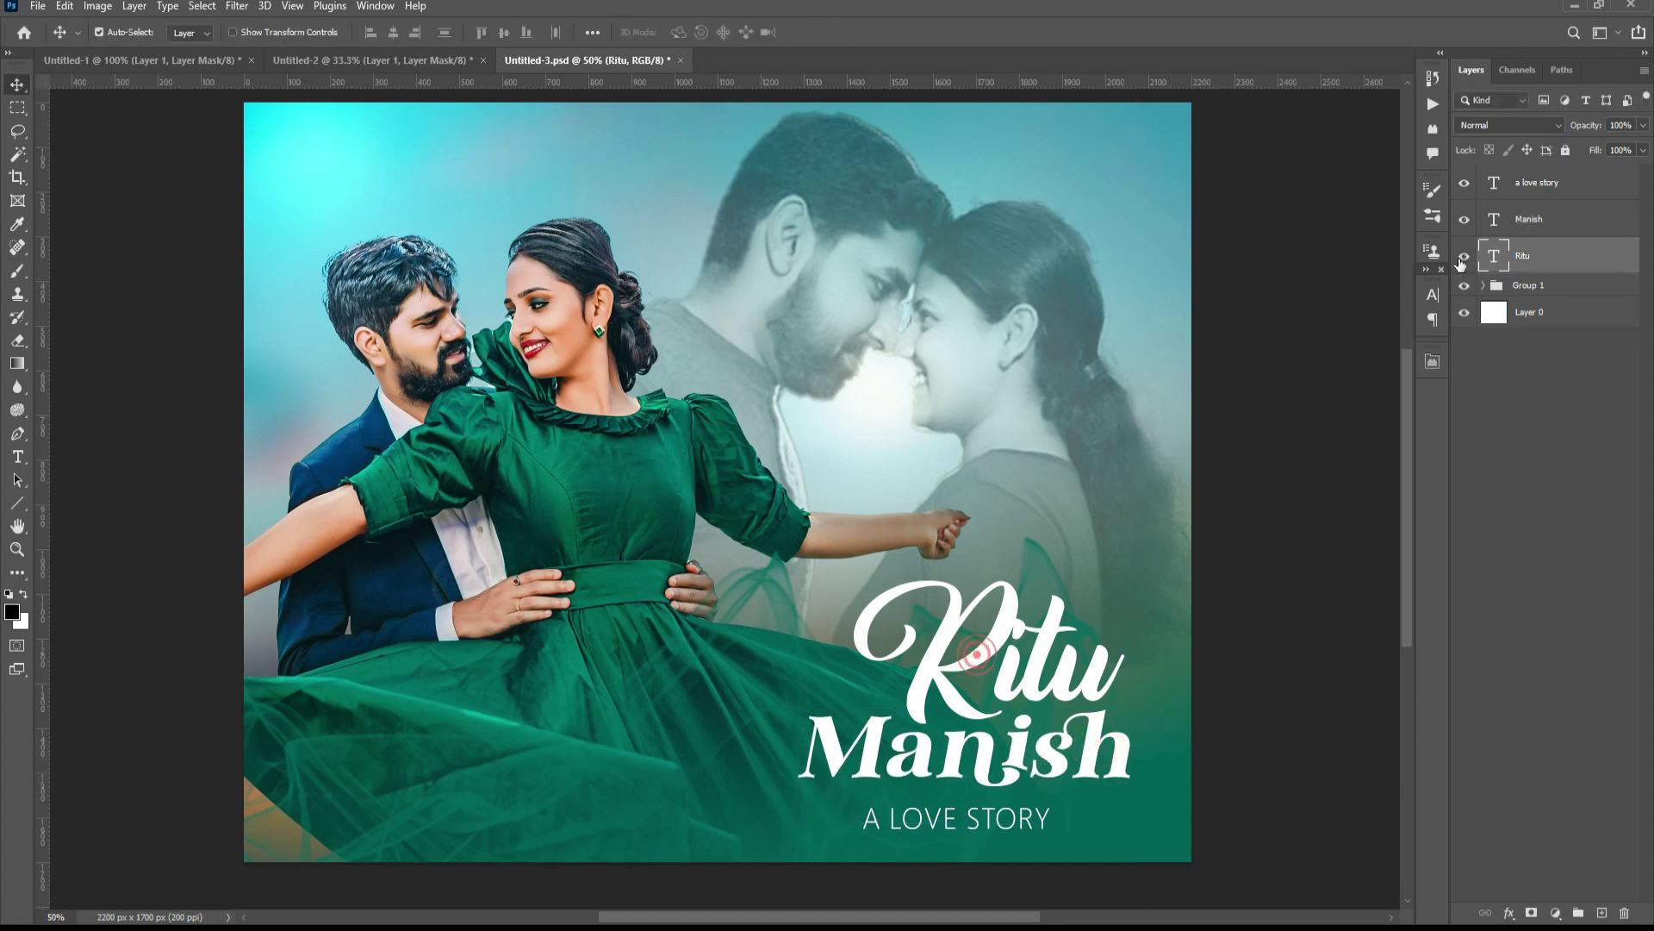
click(1433, 295)
- Change the first name's text colour to cyan #00d2ff
click(1387, 397)
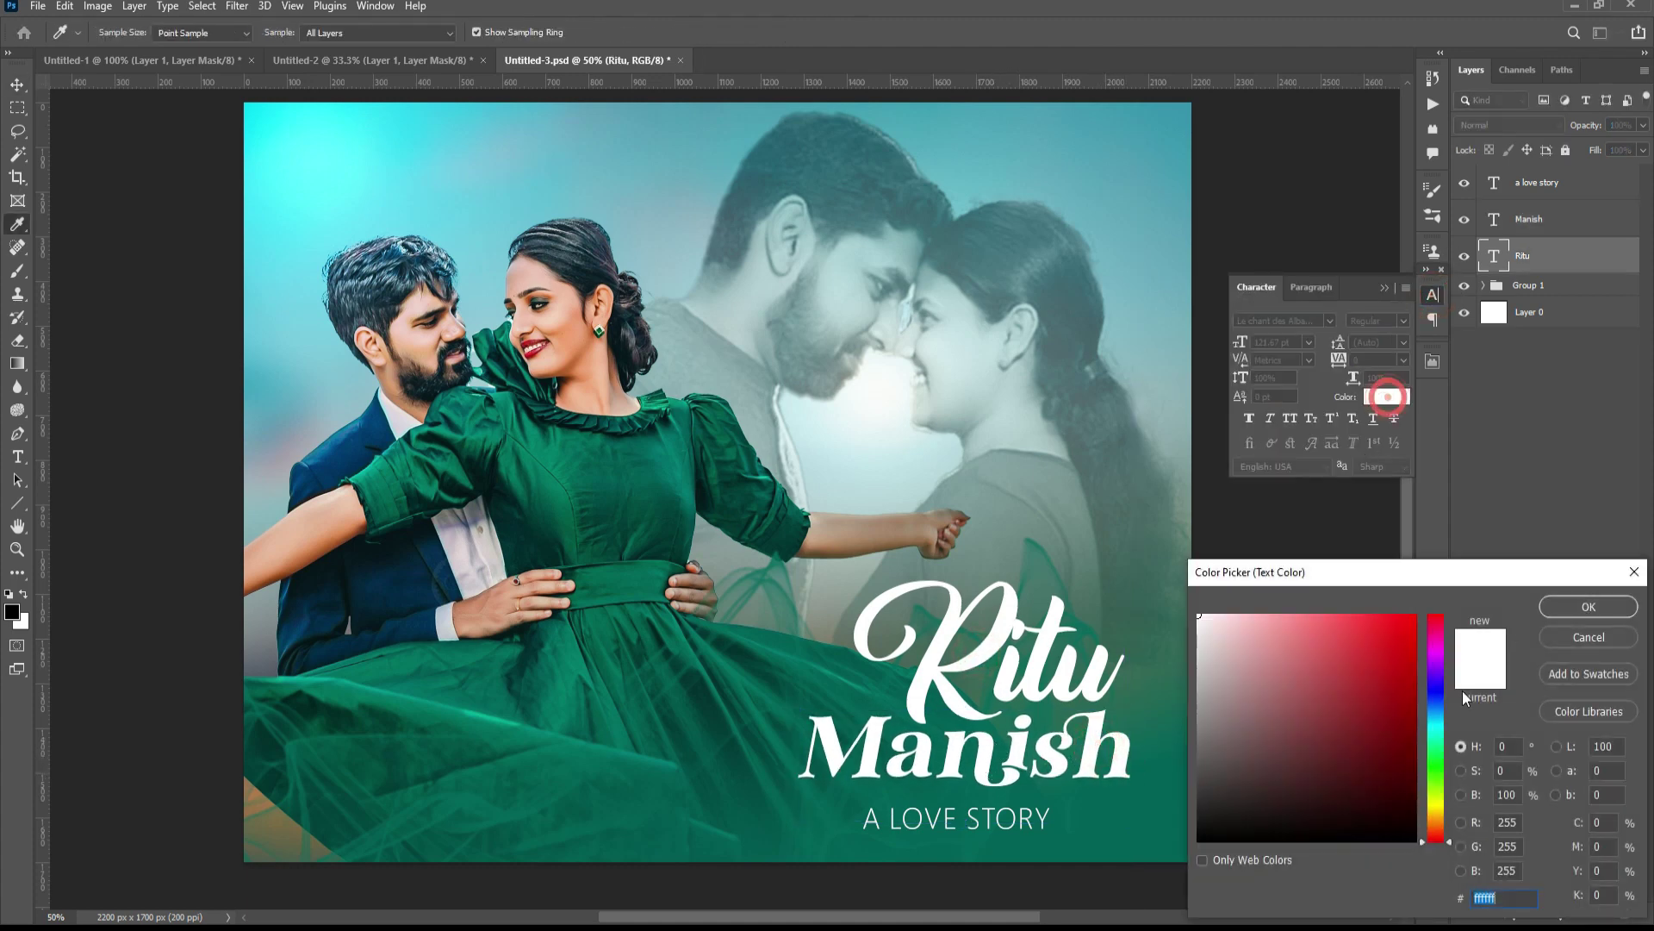
click(1374, 721)
click(1437, 722)
click(1416, 615)
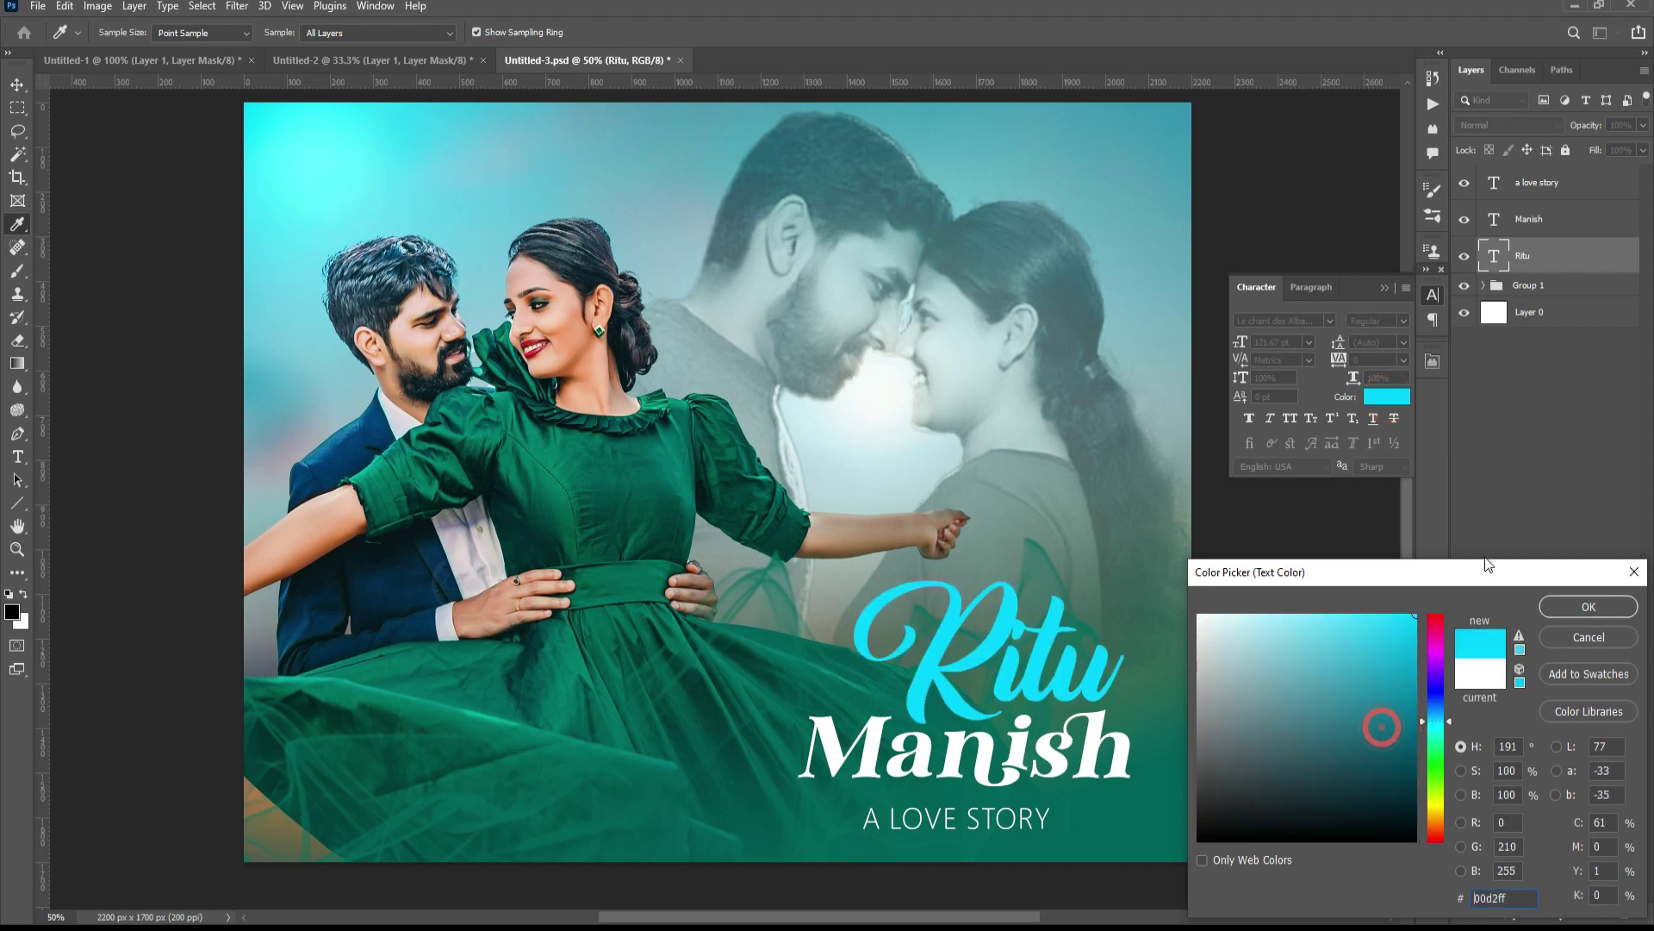
click(1589, 606)
click(1434, 298)
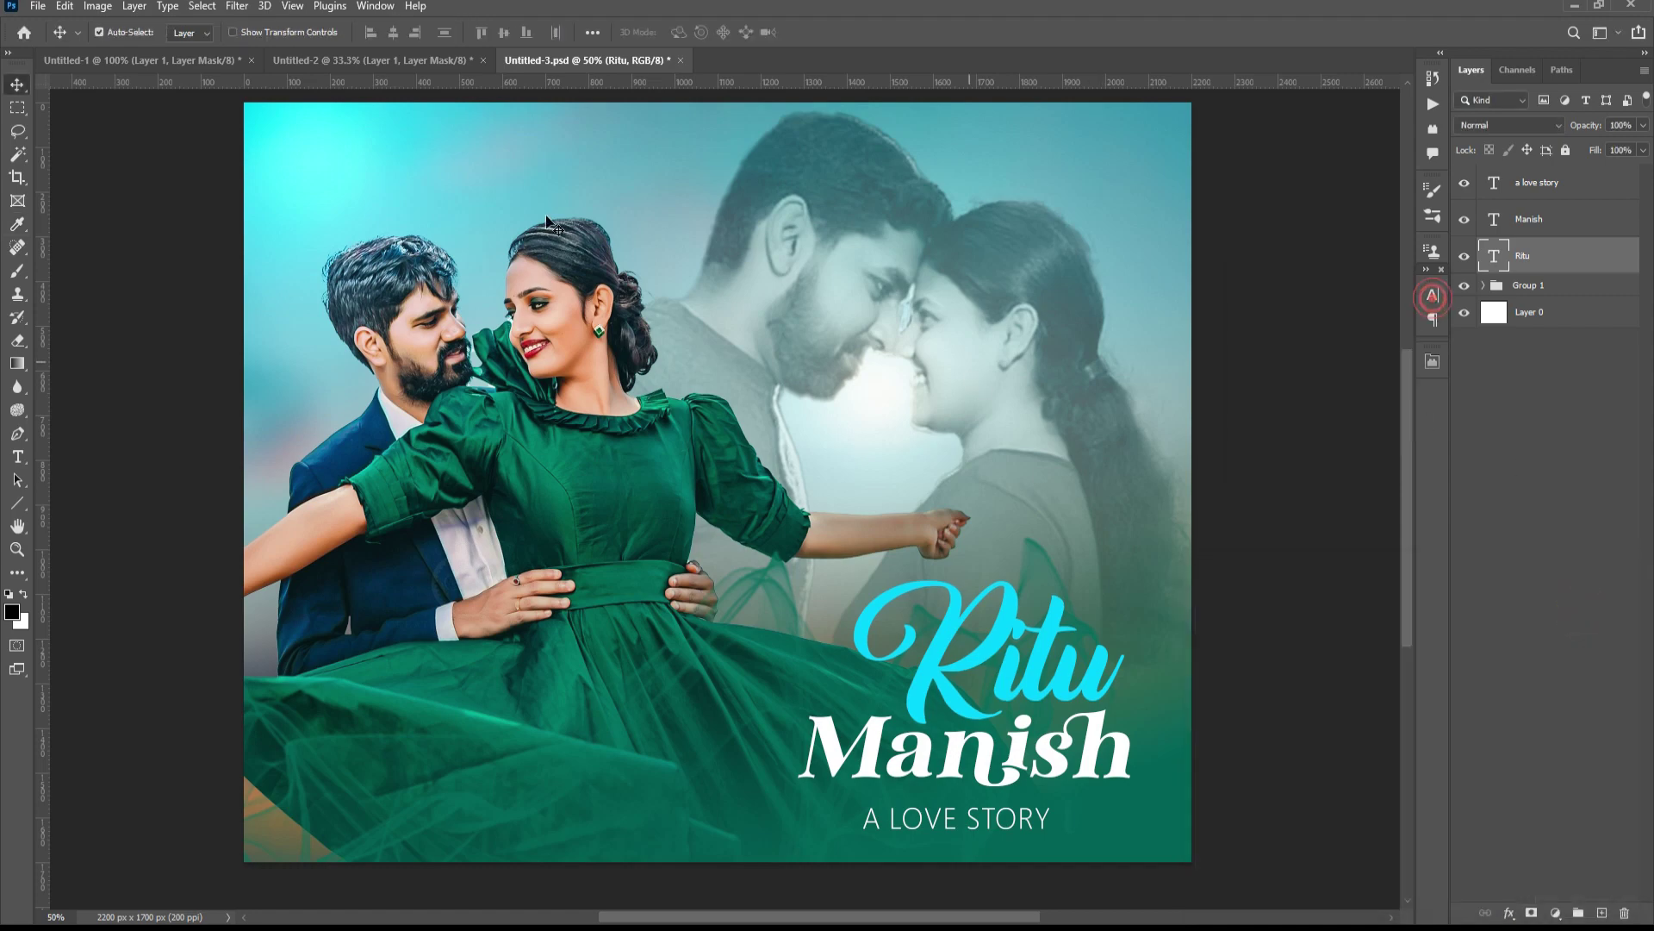
- Move A LOVE STORY up and right and shrink it to about 66%
key(ctrl+plus)
scroll(844, 555, down, 4)
scroll(845, 555, right, 3)
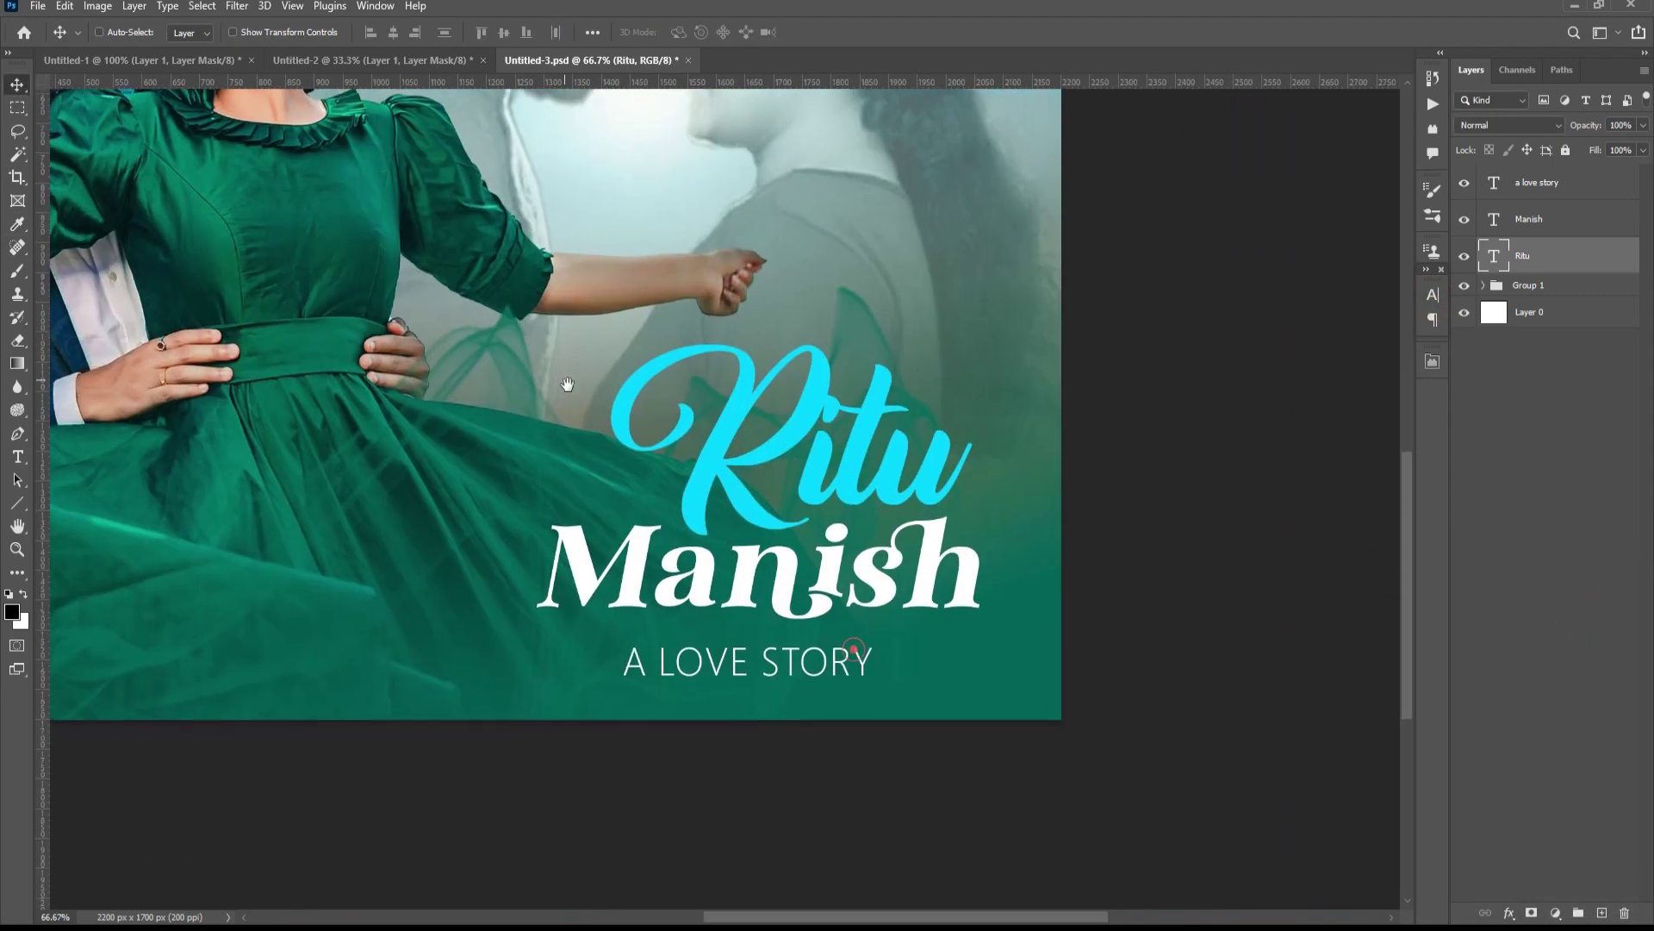
drag(740, 666, 806, 652)
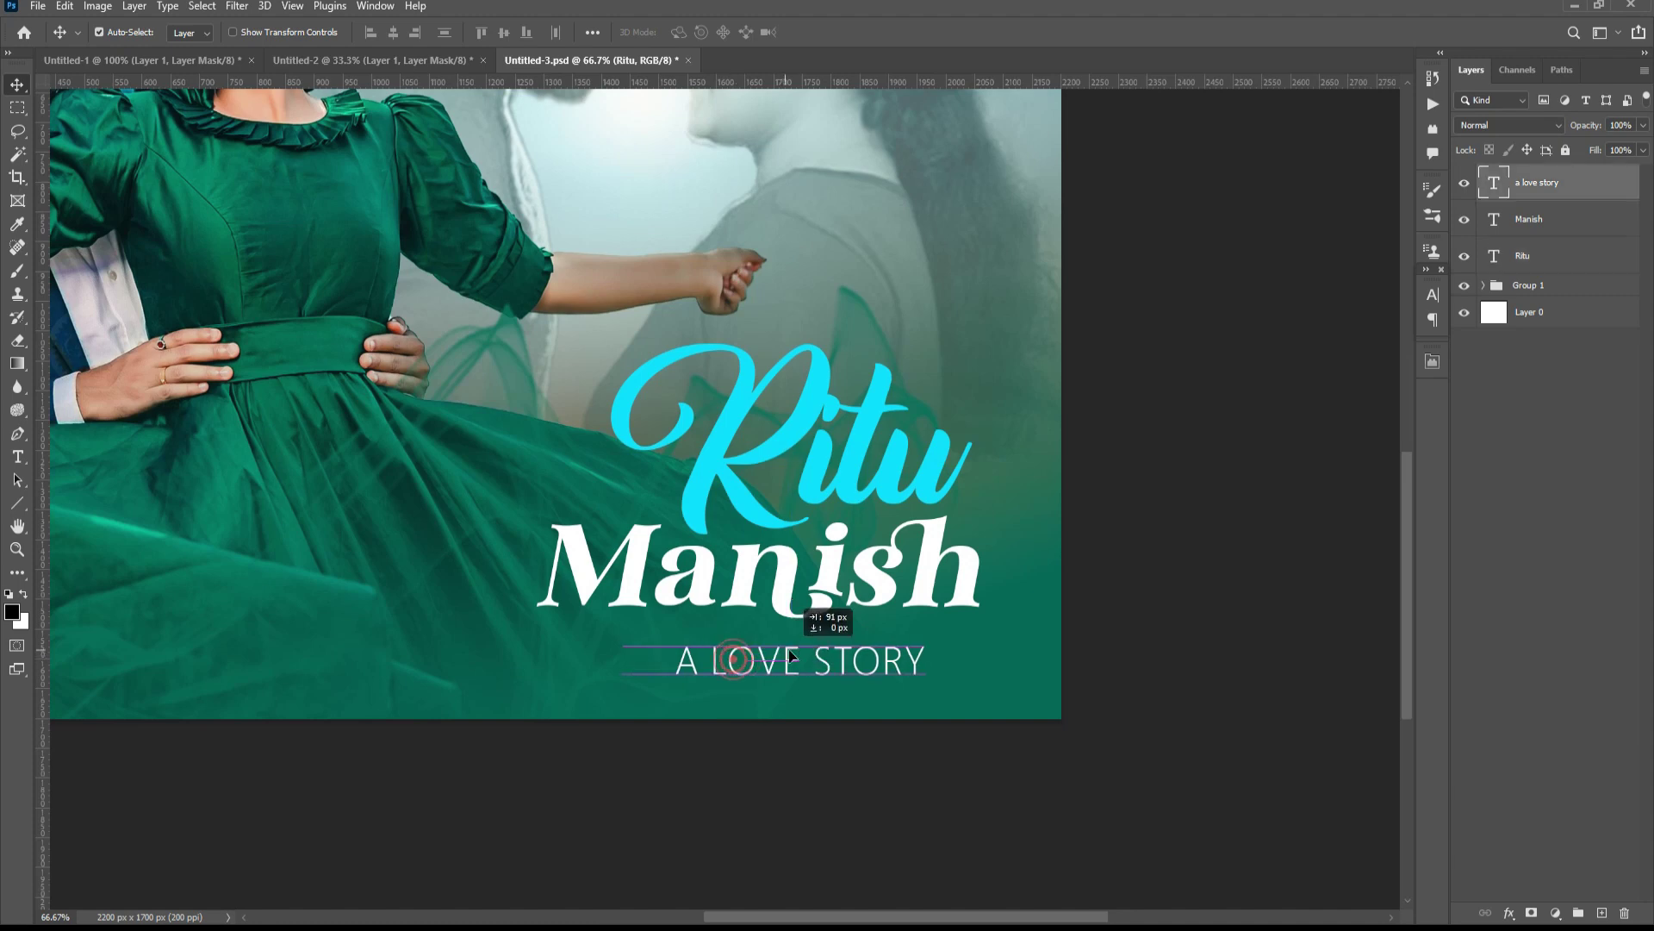
key(ctrl+t)
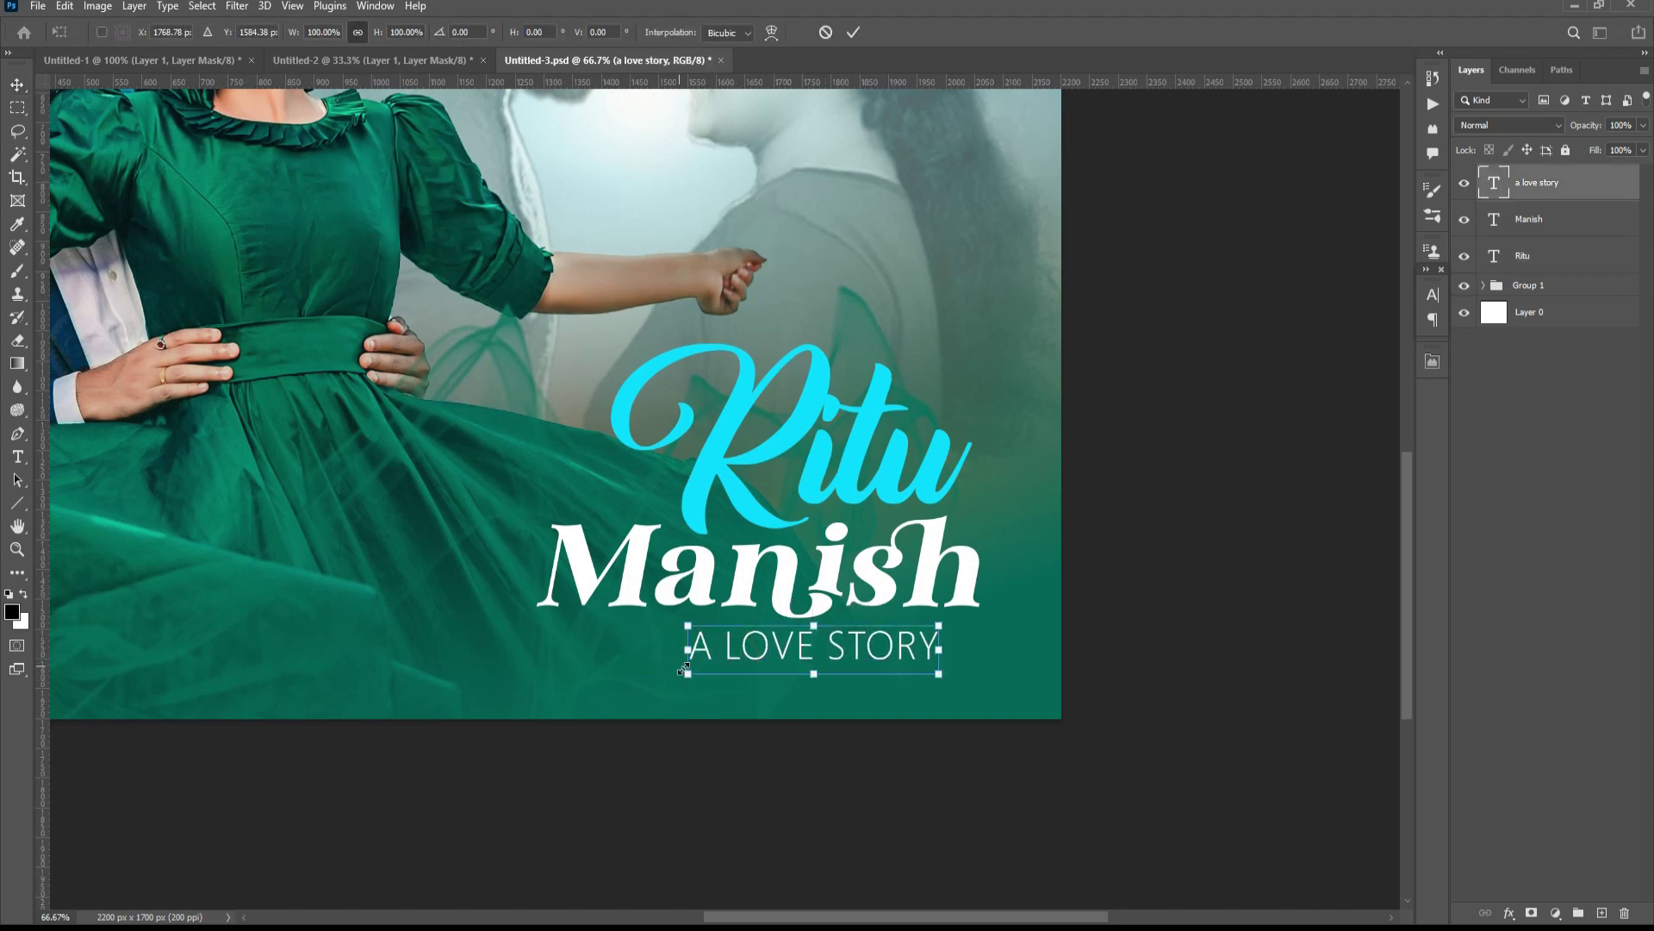
drag(690, 662, 774, 658)
key(Return)
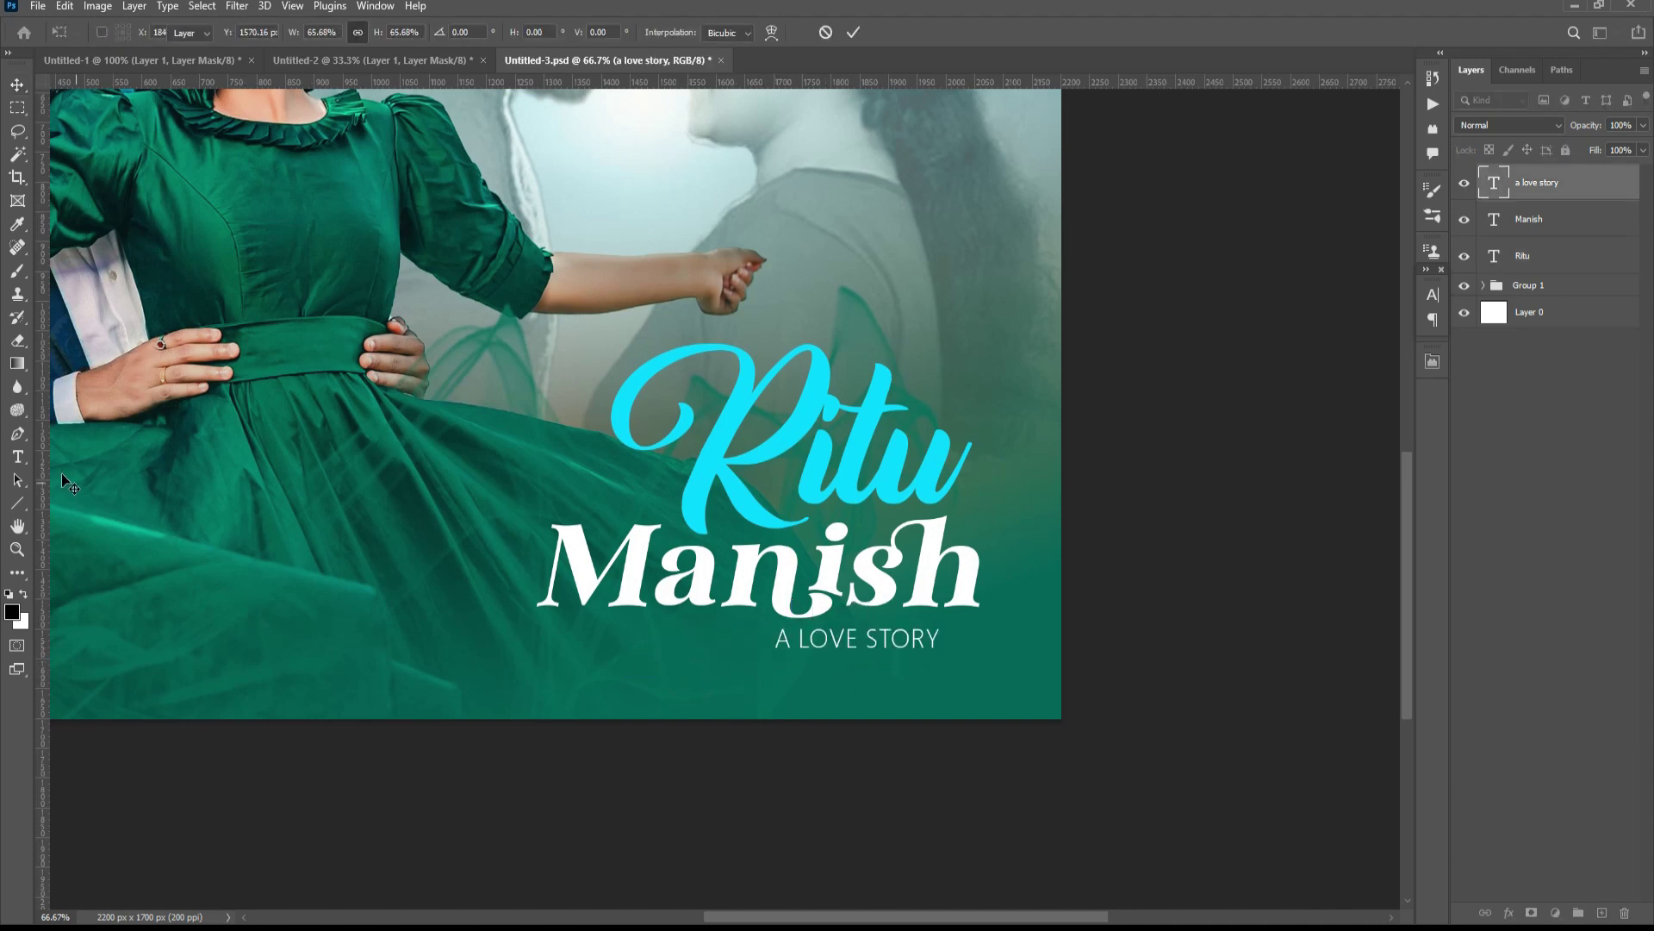
- Try and remove italics on A LOVE STORY, then widen its letter spacing
key(t)
click(1432, 296)
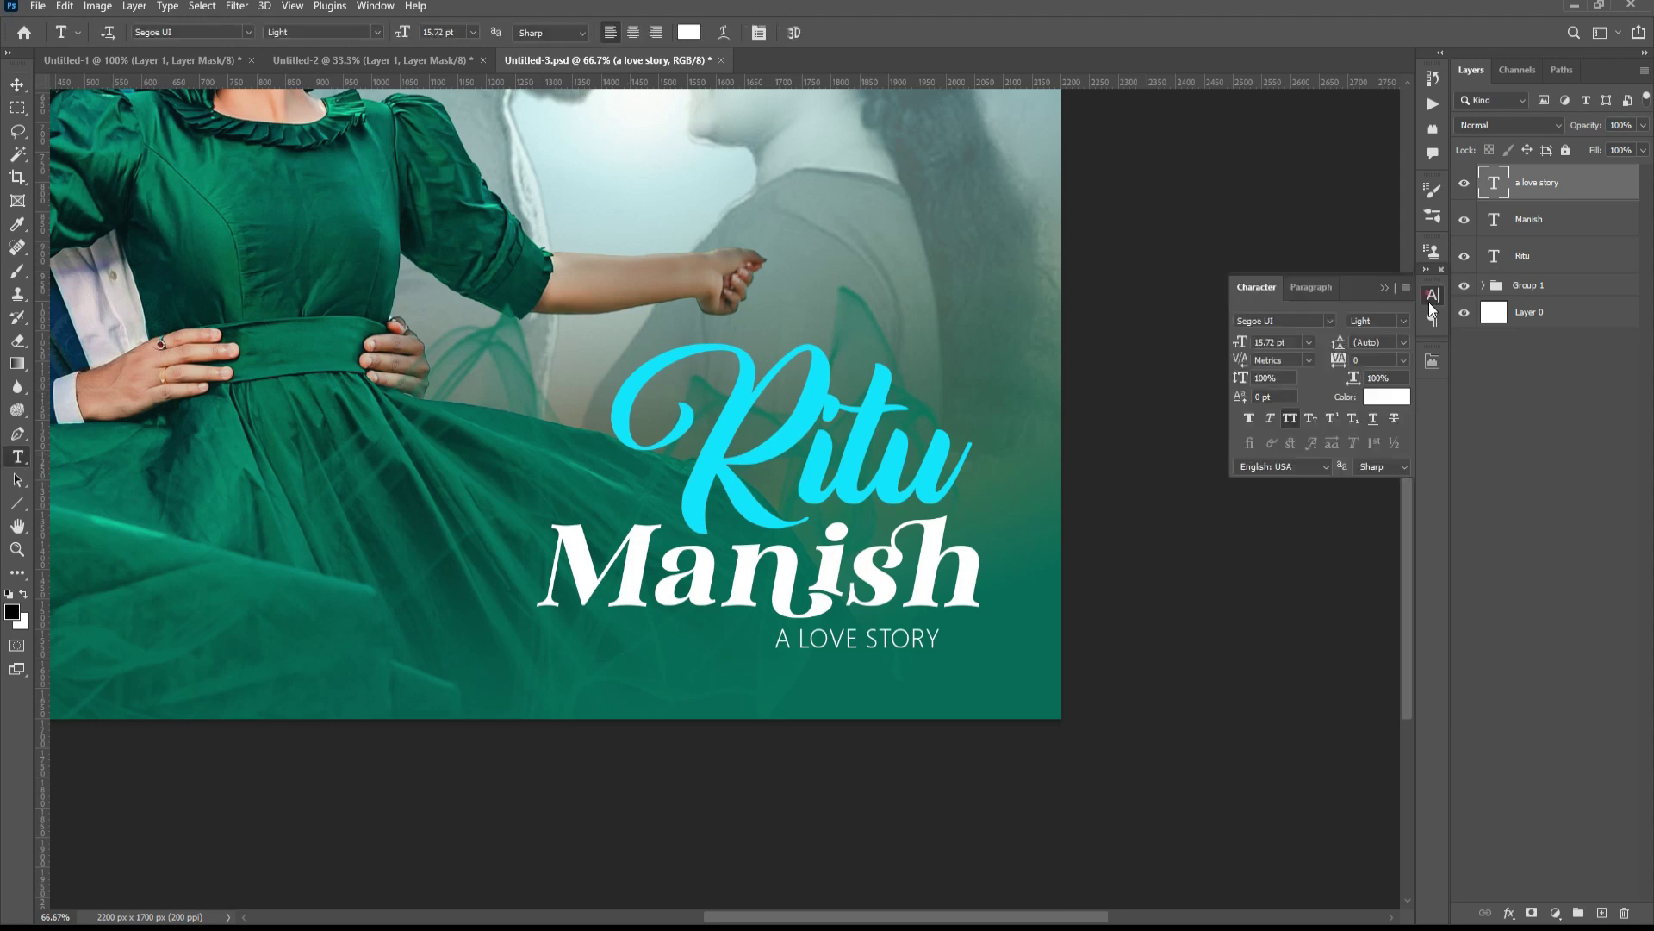
click(1270, 419)
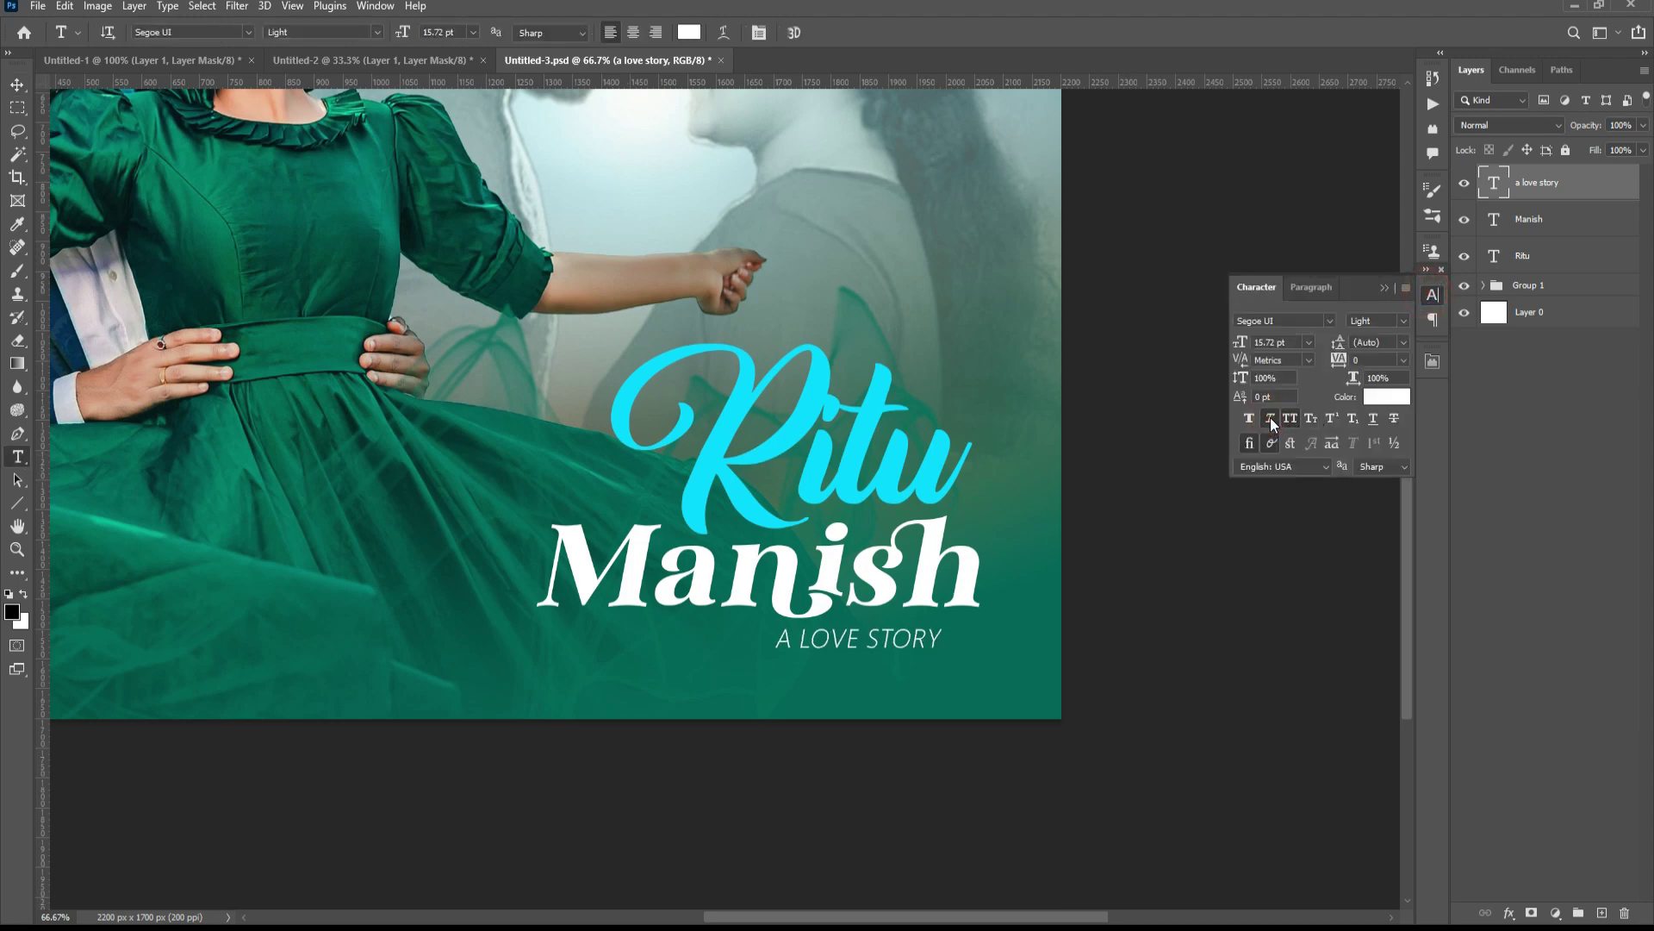
click(1270, 419)
click(1432, 295)
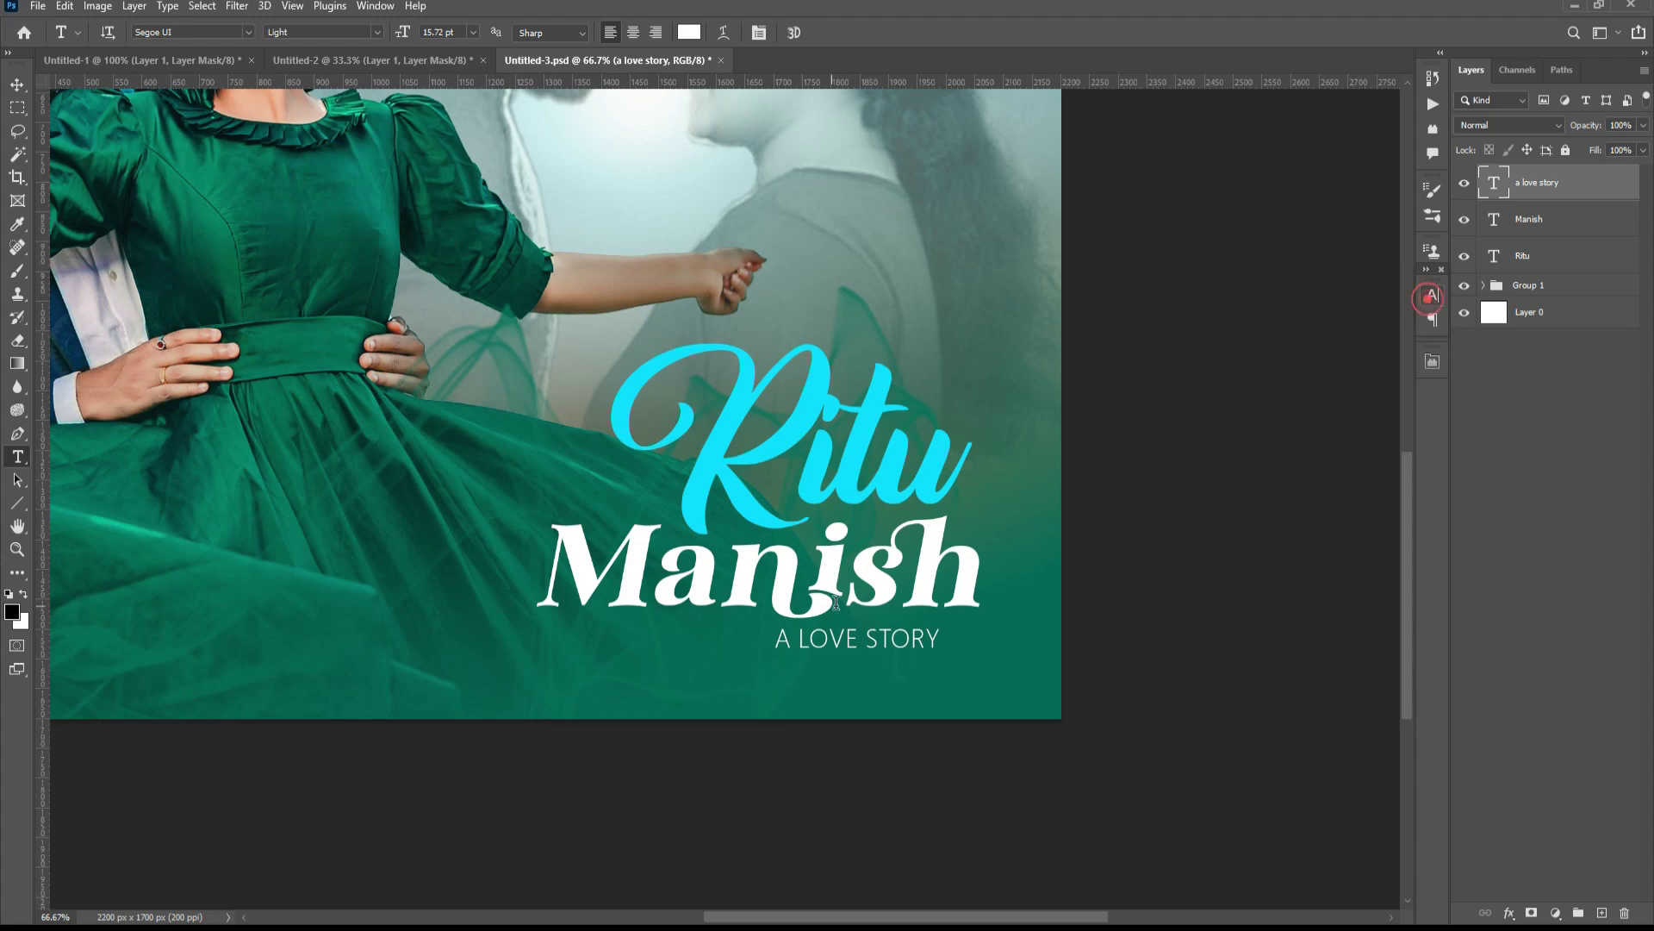
drag(827, 638, 1053, 639)
key(ctrl+a)
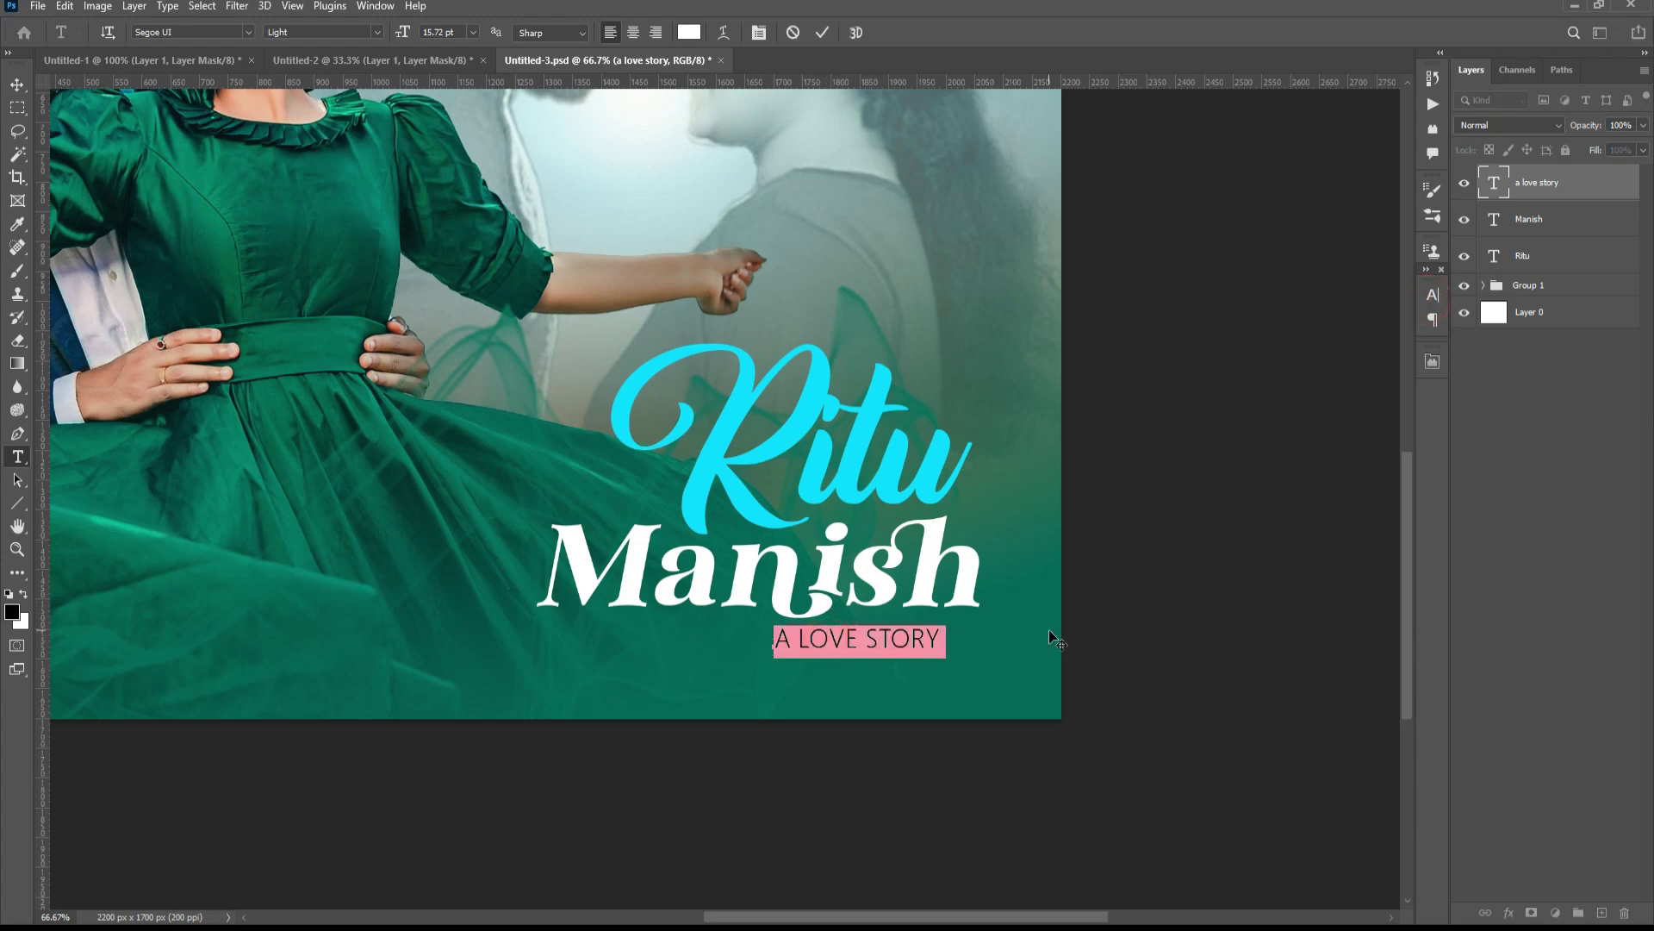
key(alt+Right)
key(alt+Right)
key(alt+Right)
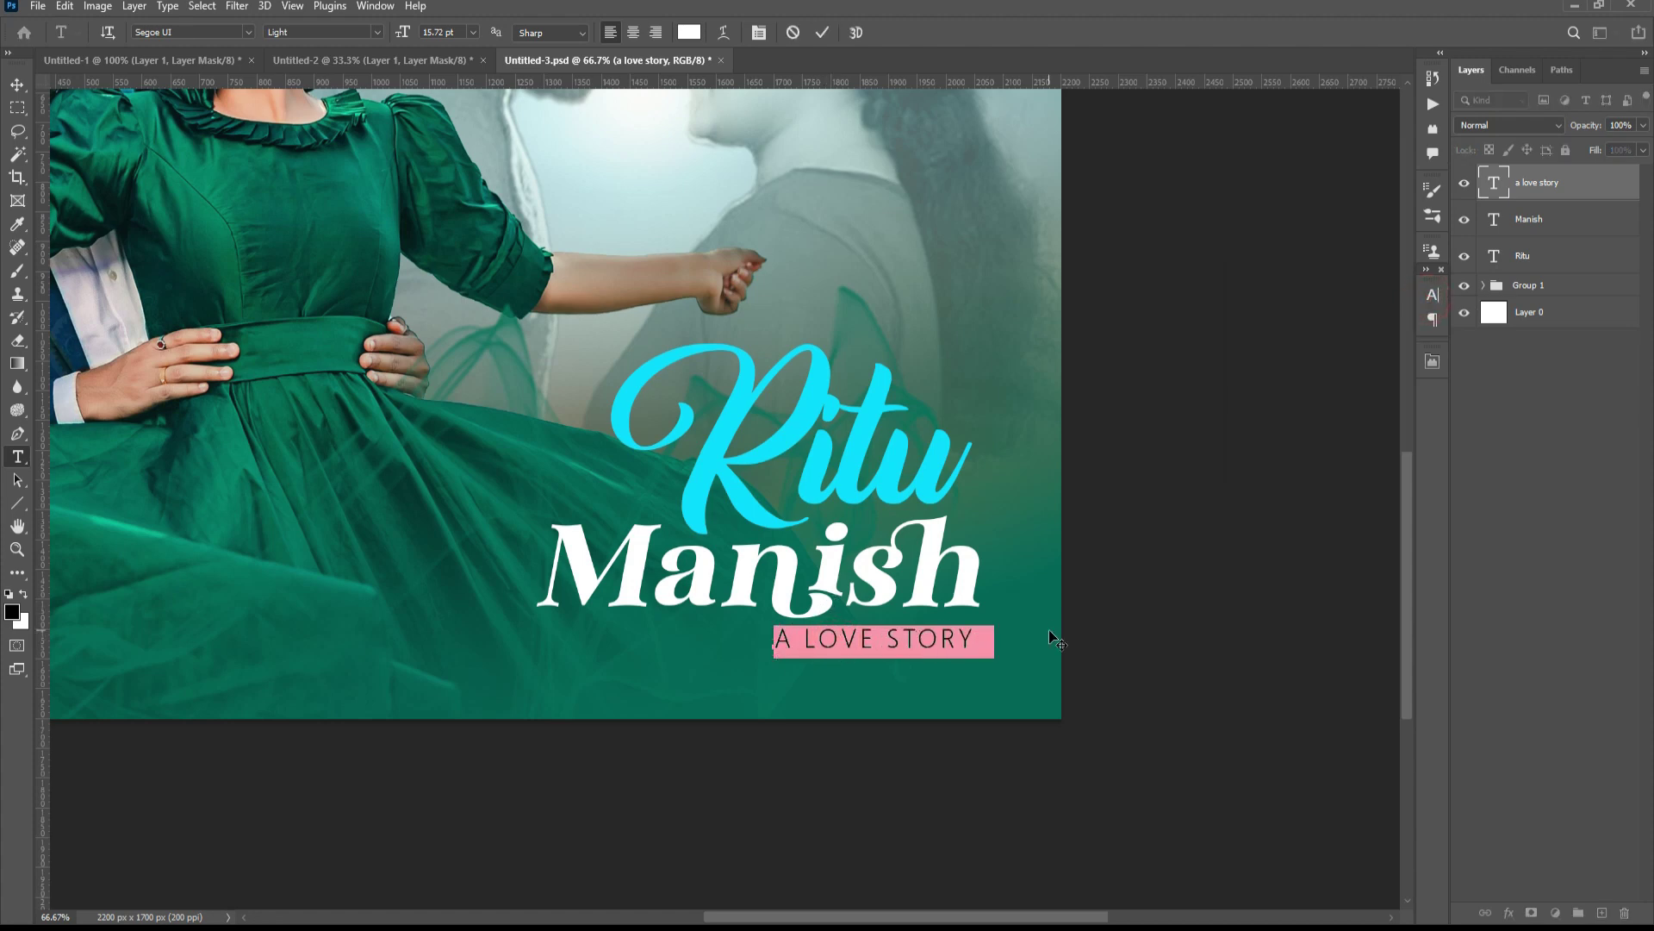
key(alt+Right)
key(alt+Right)
key(alt+Right)
key(alt+Right)
key(alt+Right)
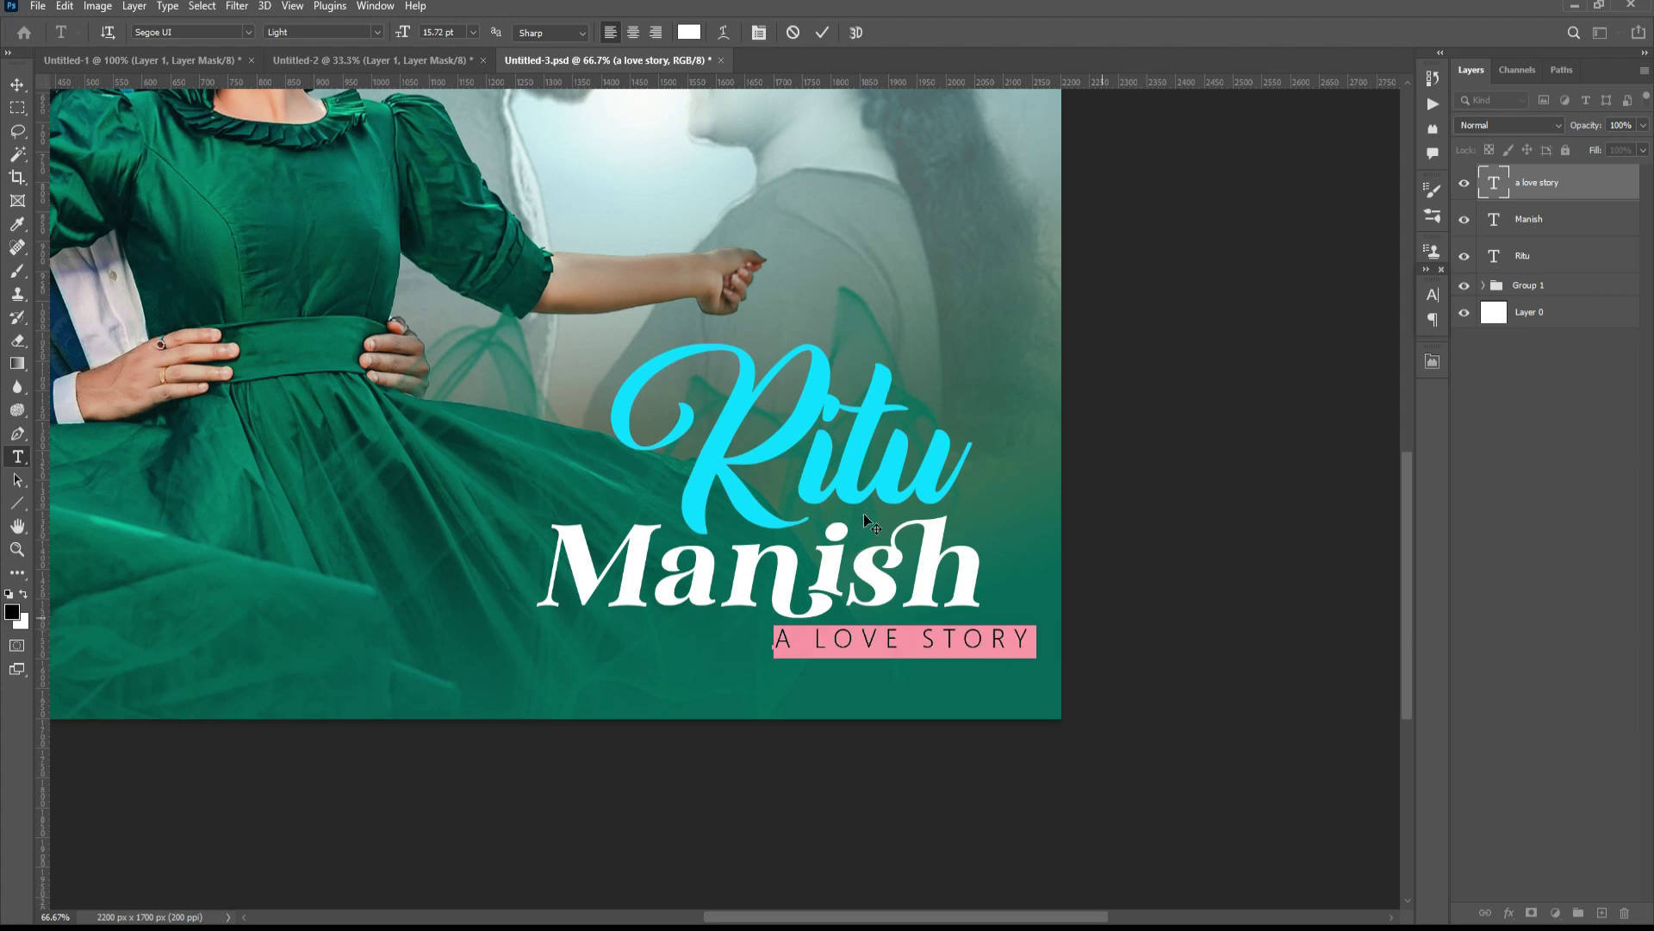
- Move A LOVE STORY left under the second name and reset its letter spacing to 0
click(17, 85)
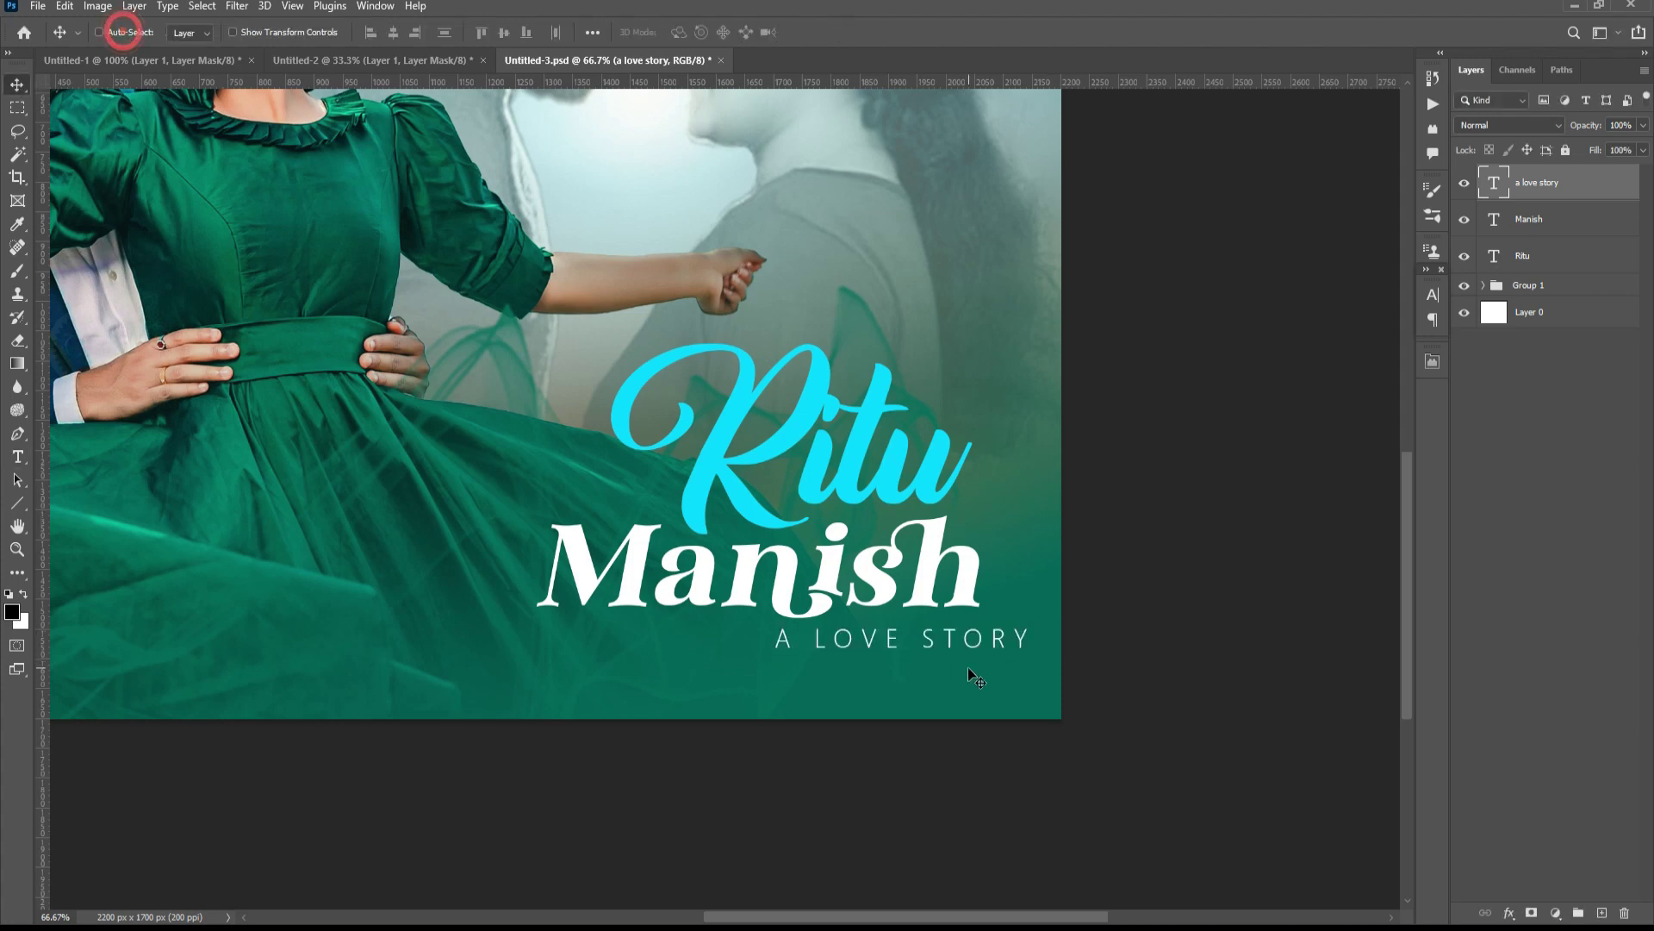
drag(969, 667, 922, 654)
key(t)
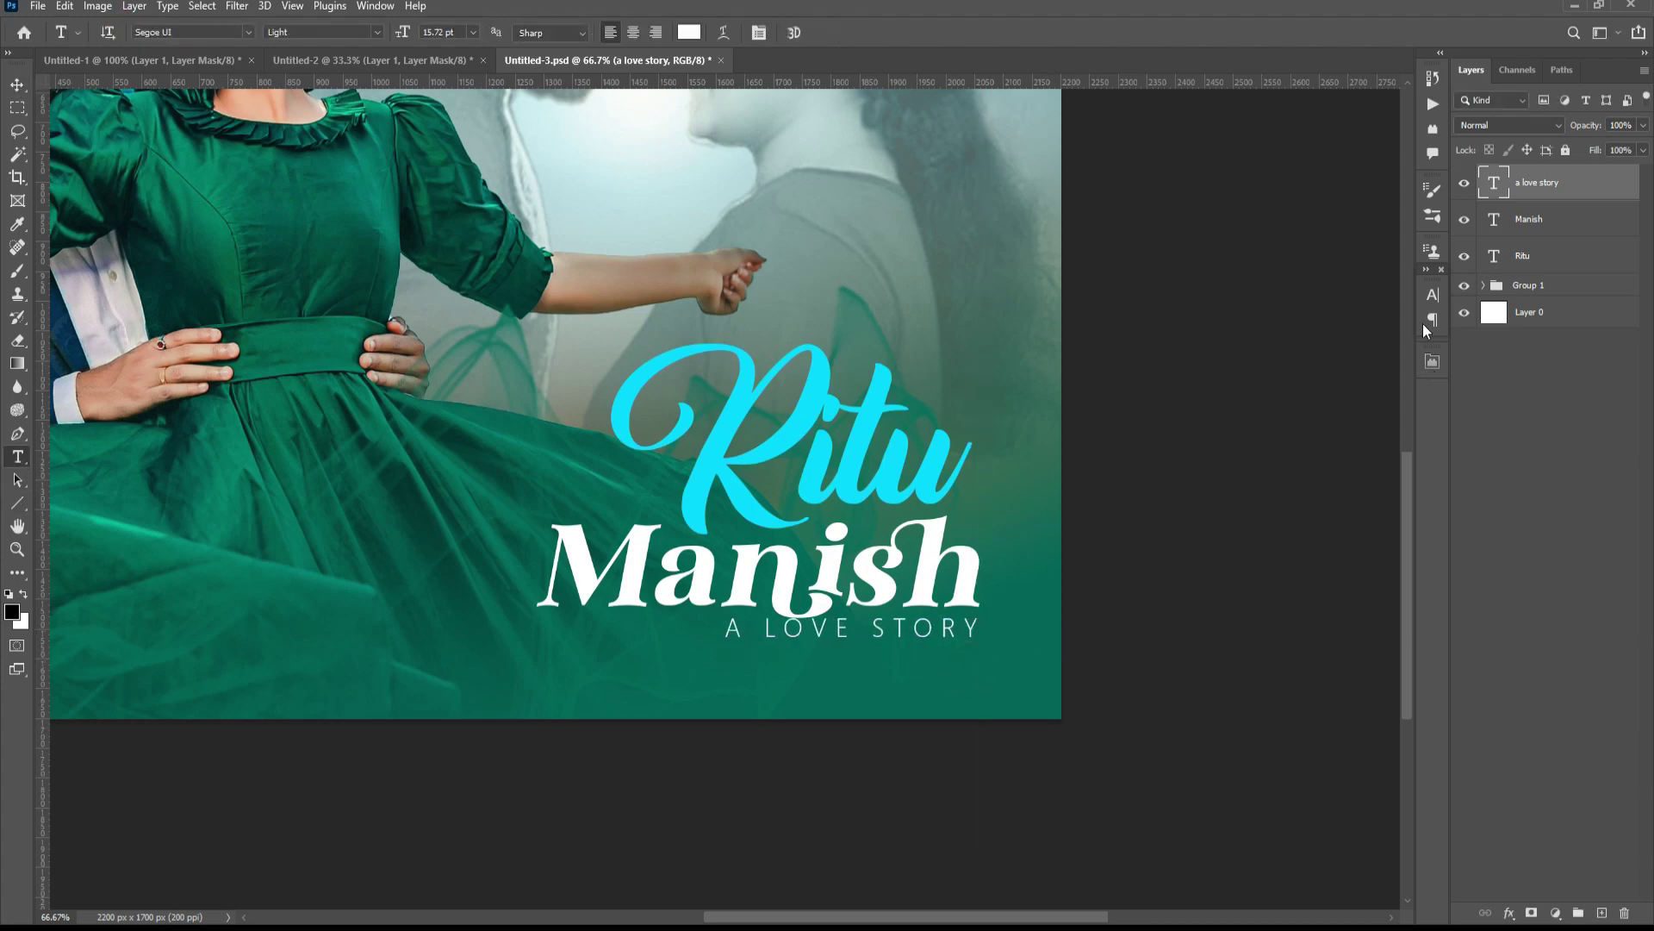
click(1433, 296)
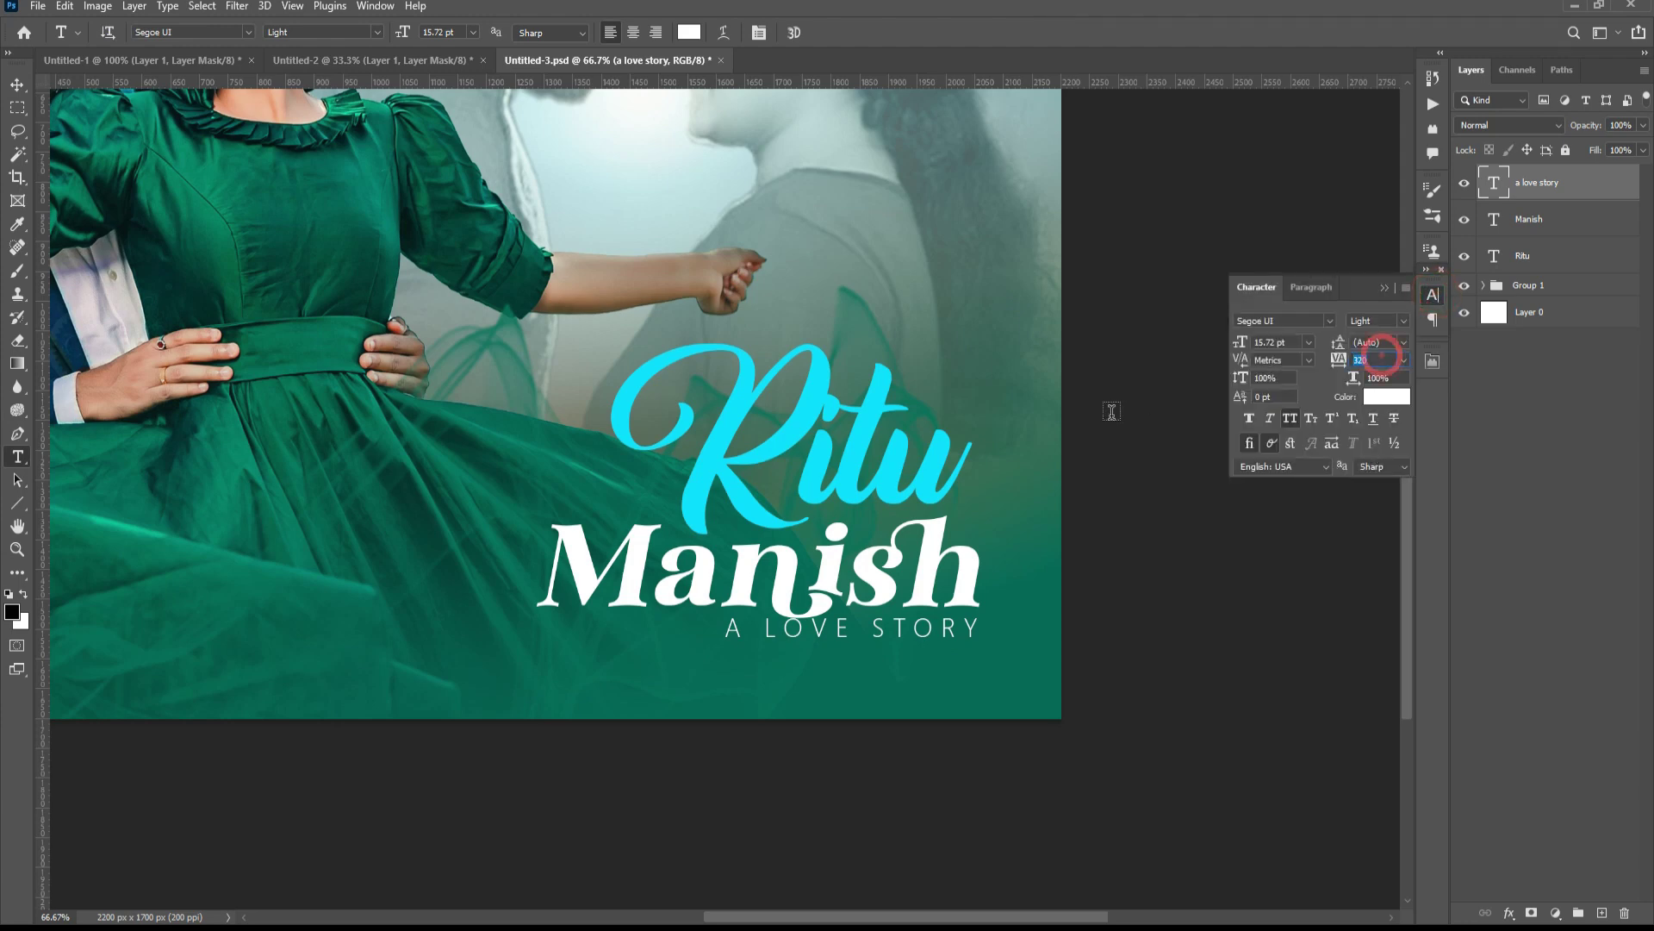
text(0)
key(Return)
click(1431, 294)
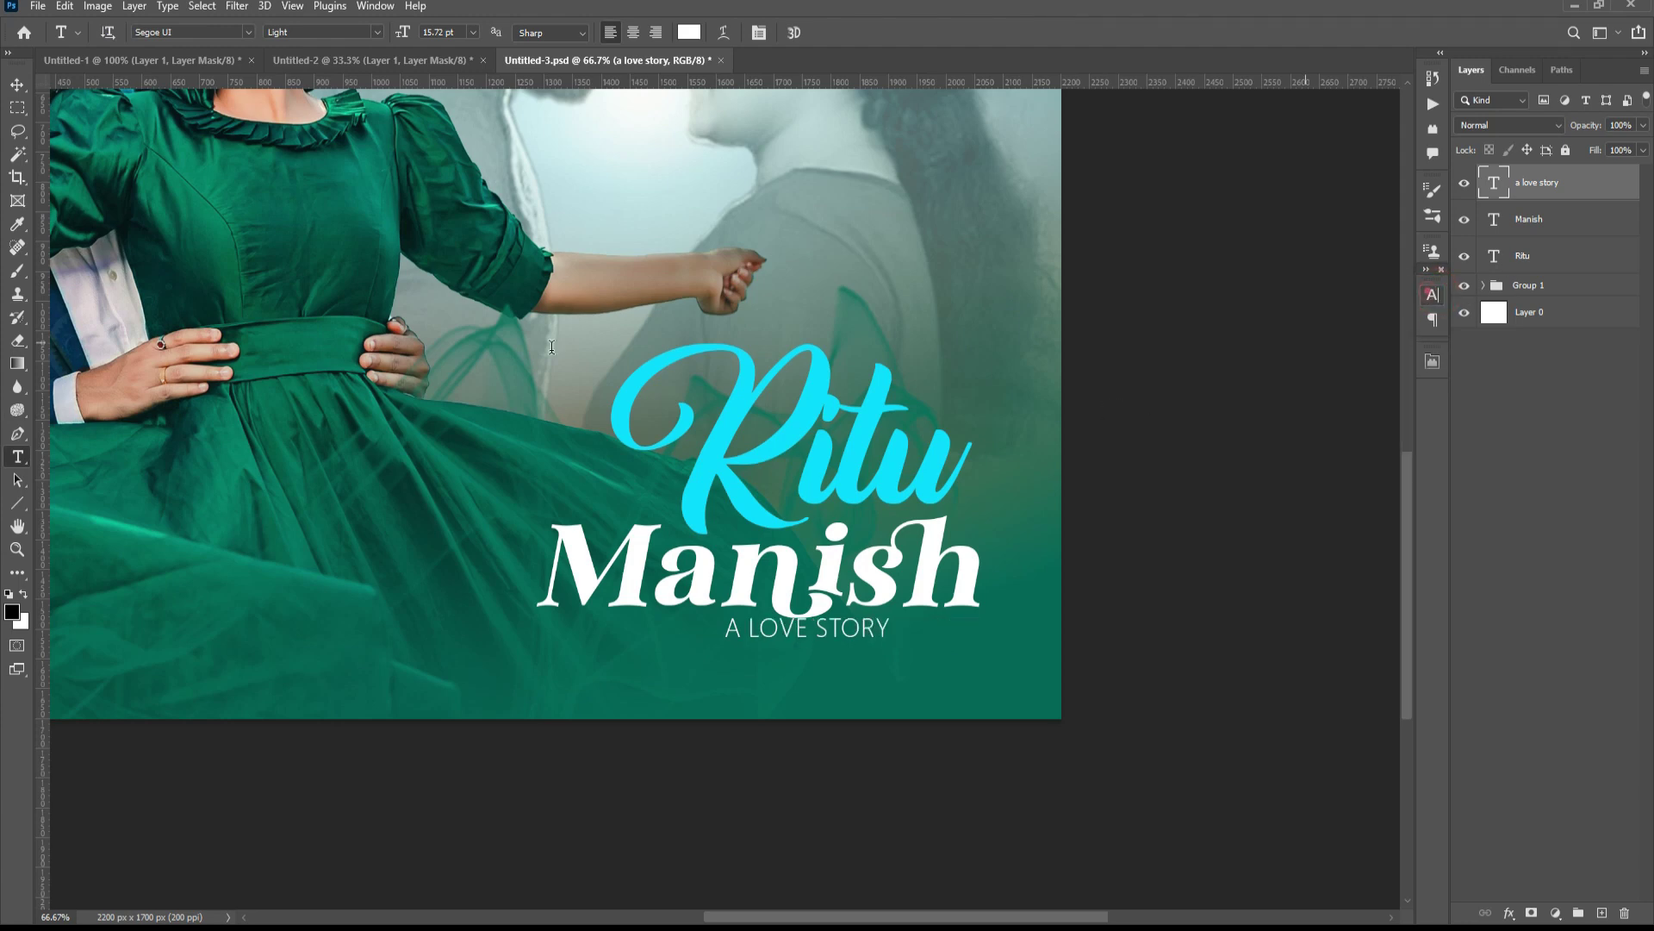
- Right-align A LOVE STORY under the second name and widen it to about 108%
key(v)
drag(791, 648, 882, 655)
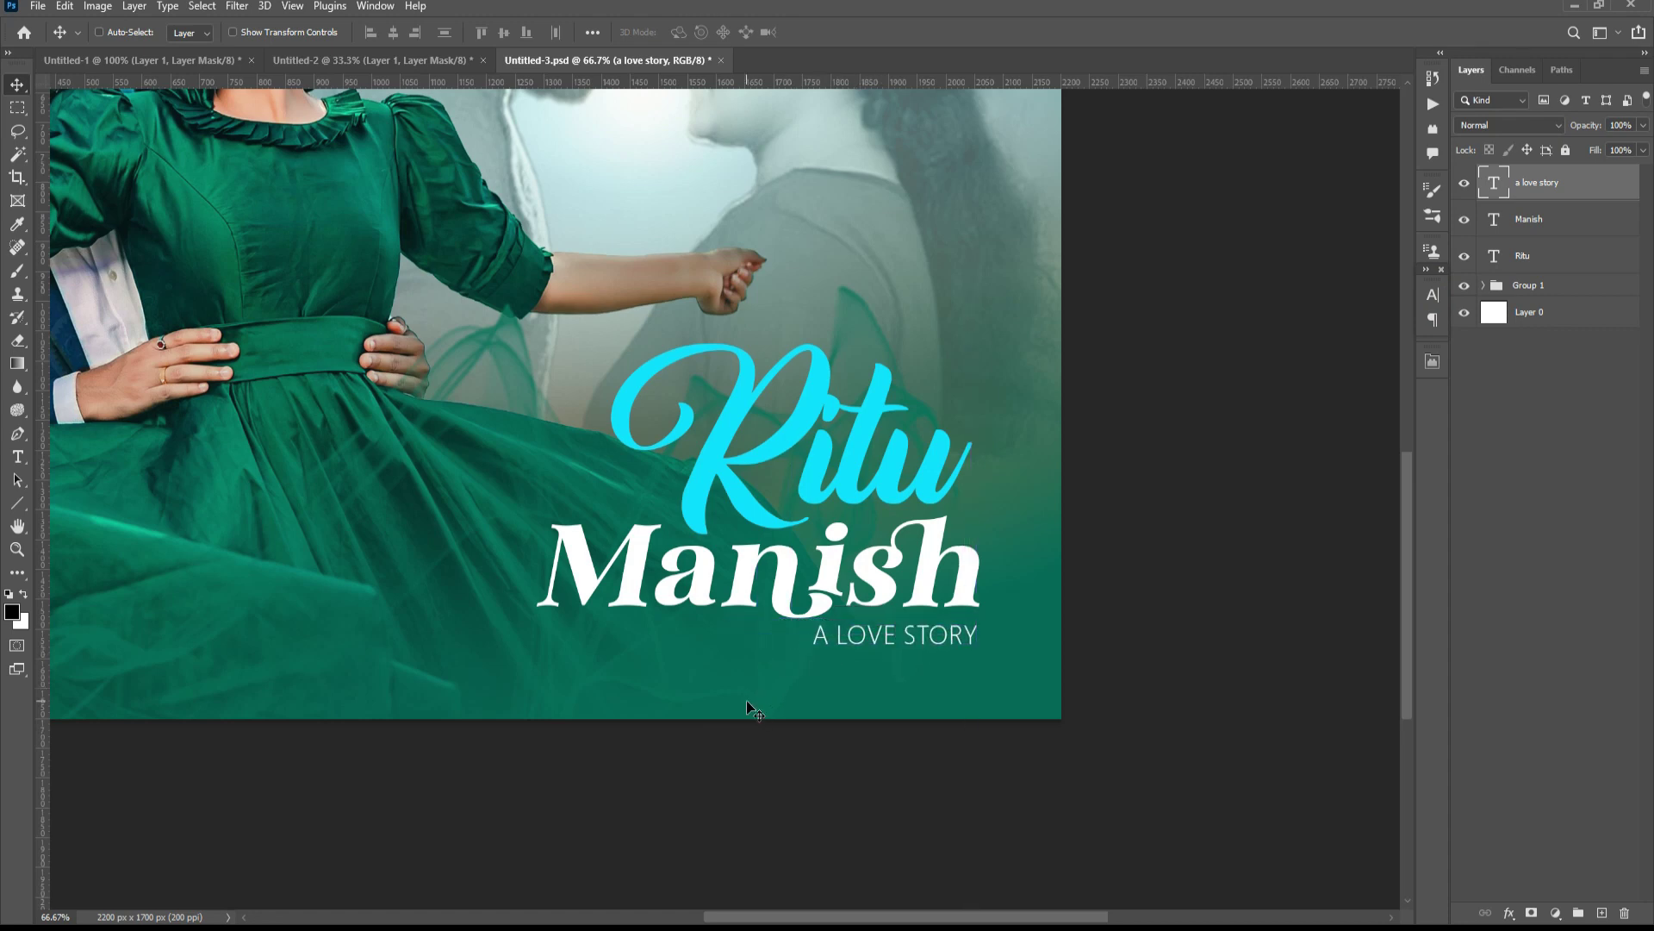
key(ctrl+t)
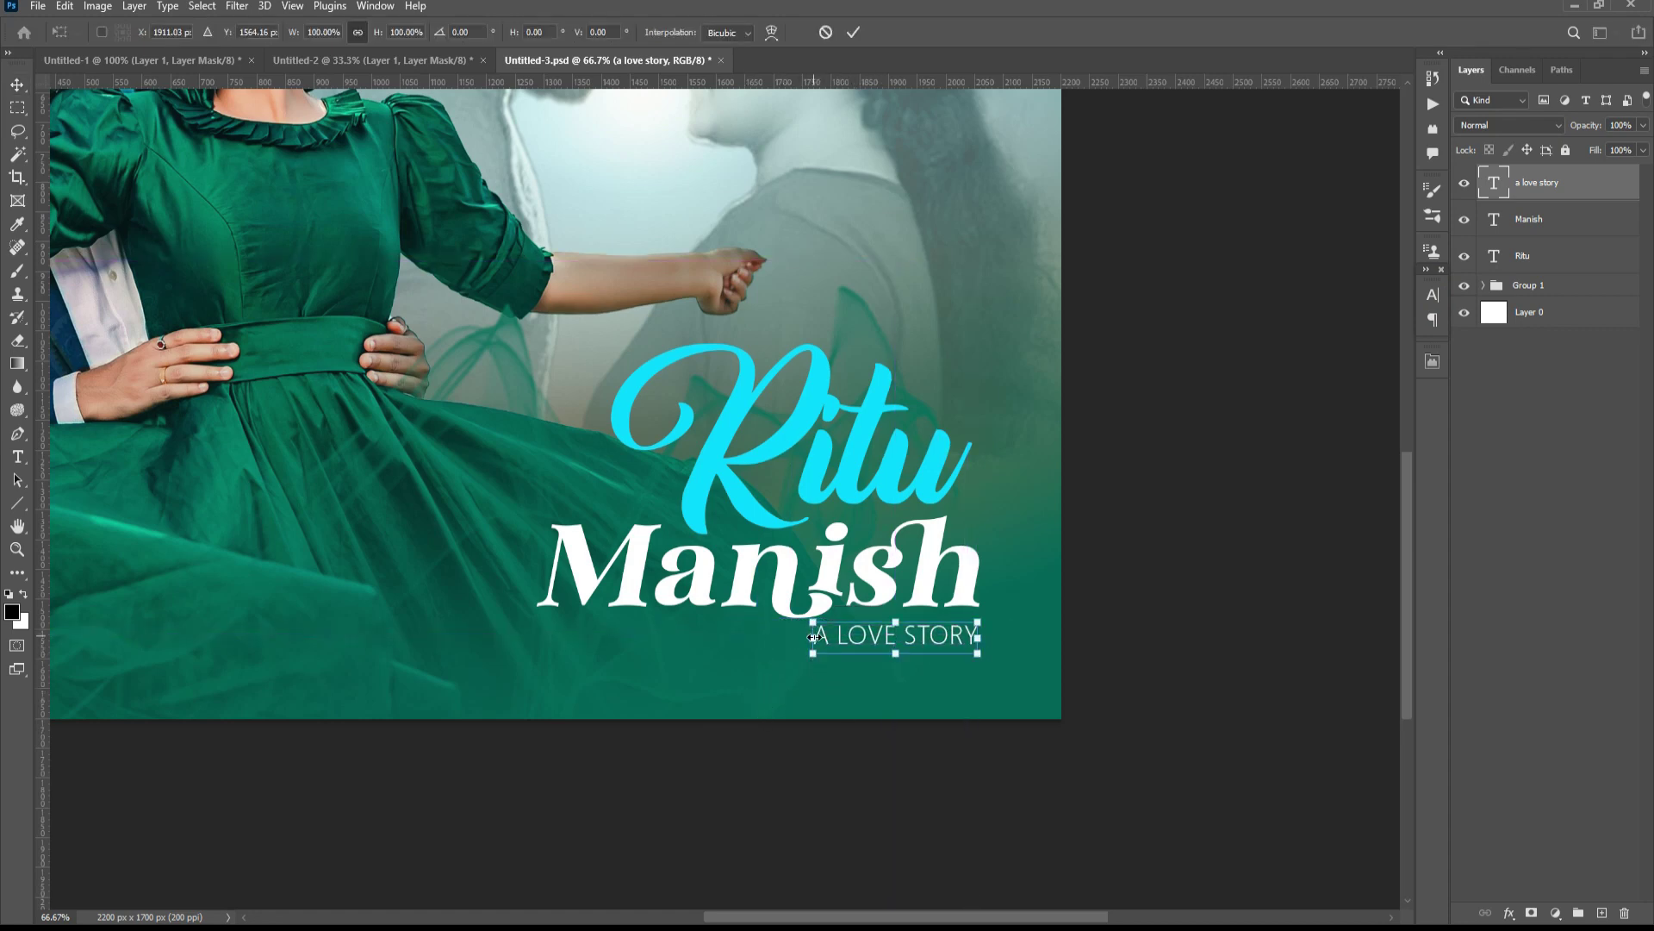
drag(813, 637, 800, 637)
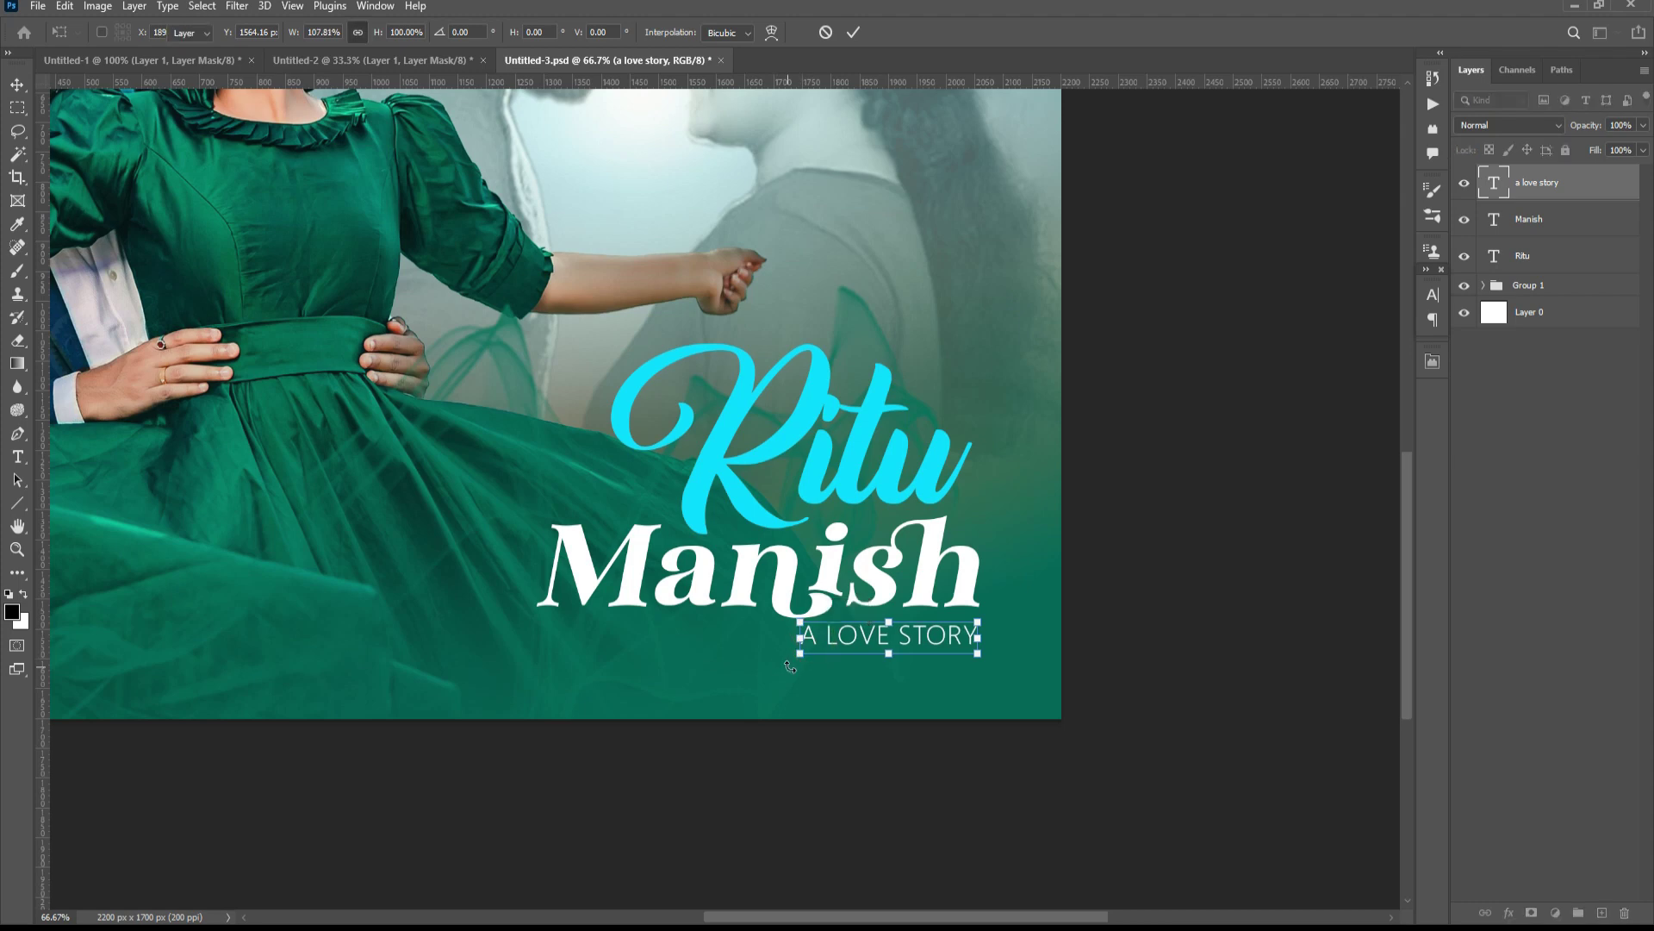
key(Return)
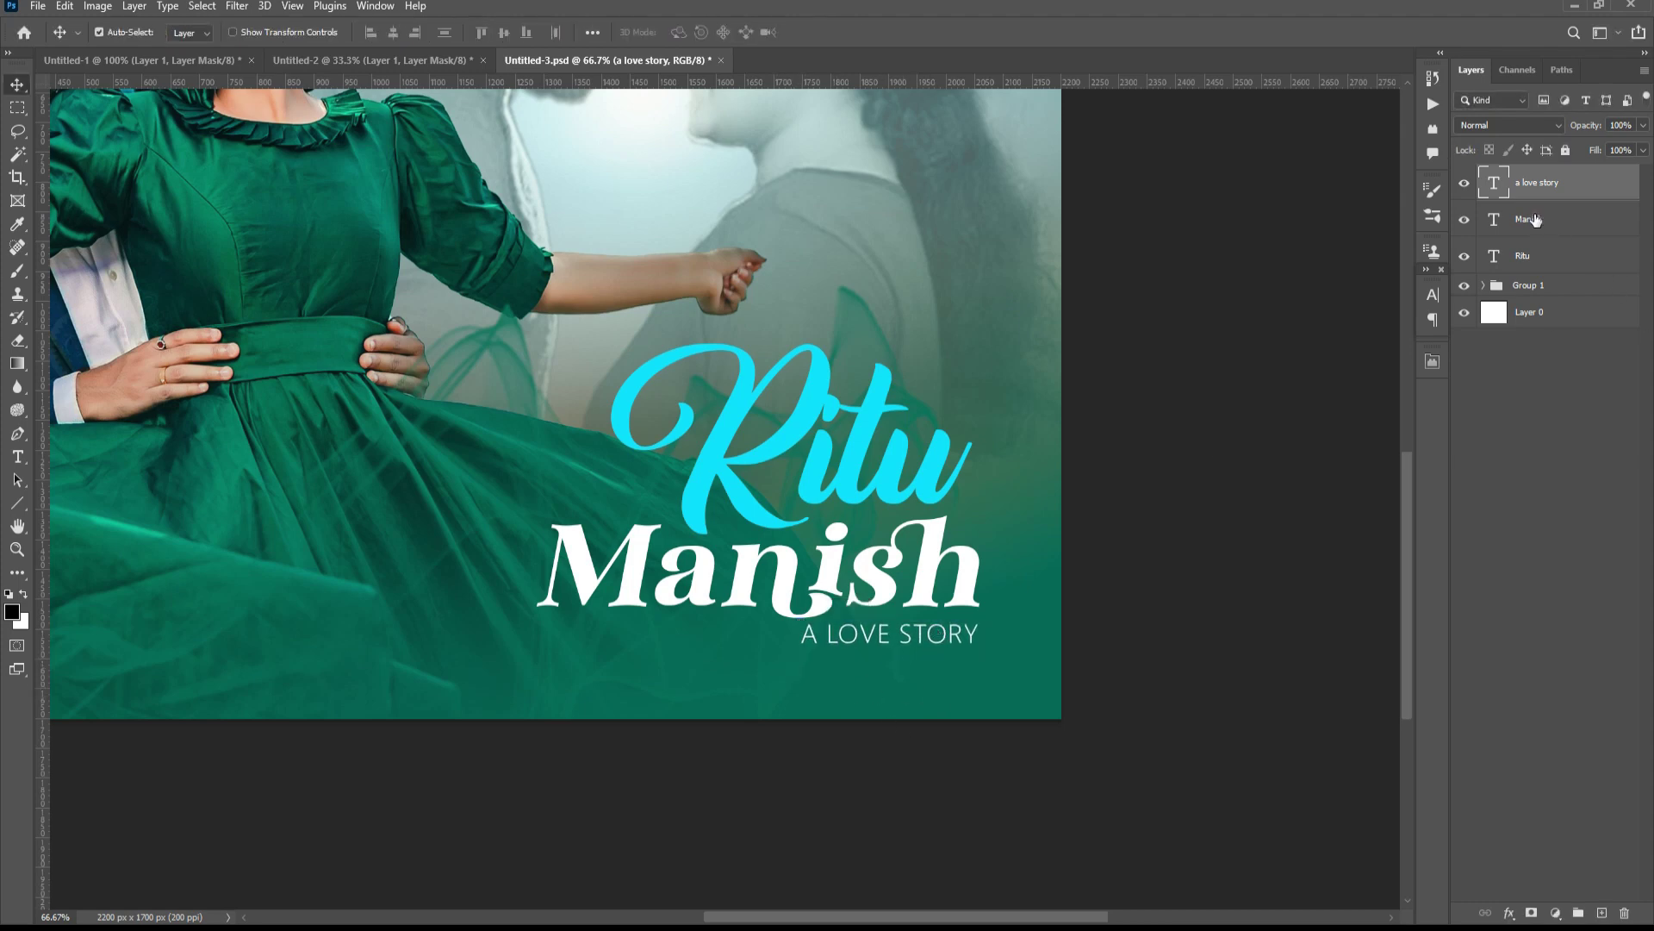
- Group the three title text layers into Group 2 and enlarge it to about 109%
shift+click(1532, 258)
key(ctrl+minus)
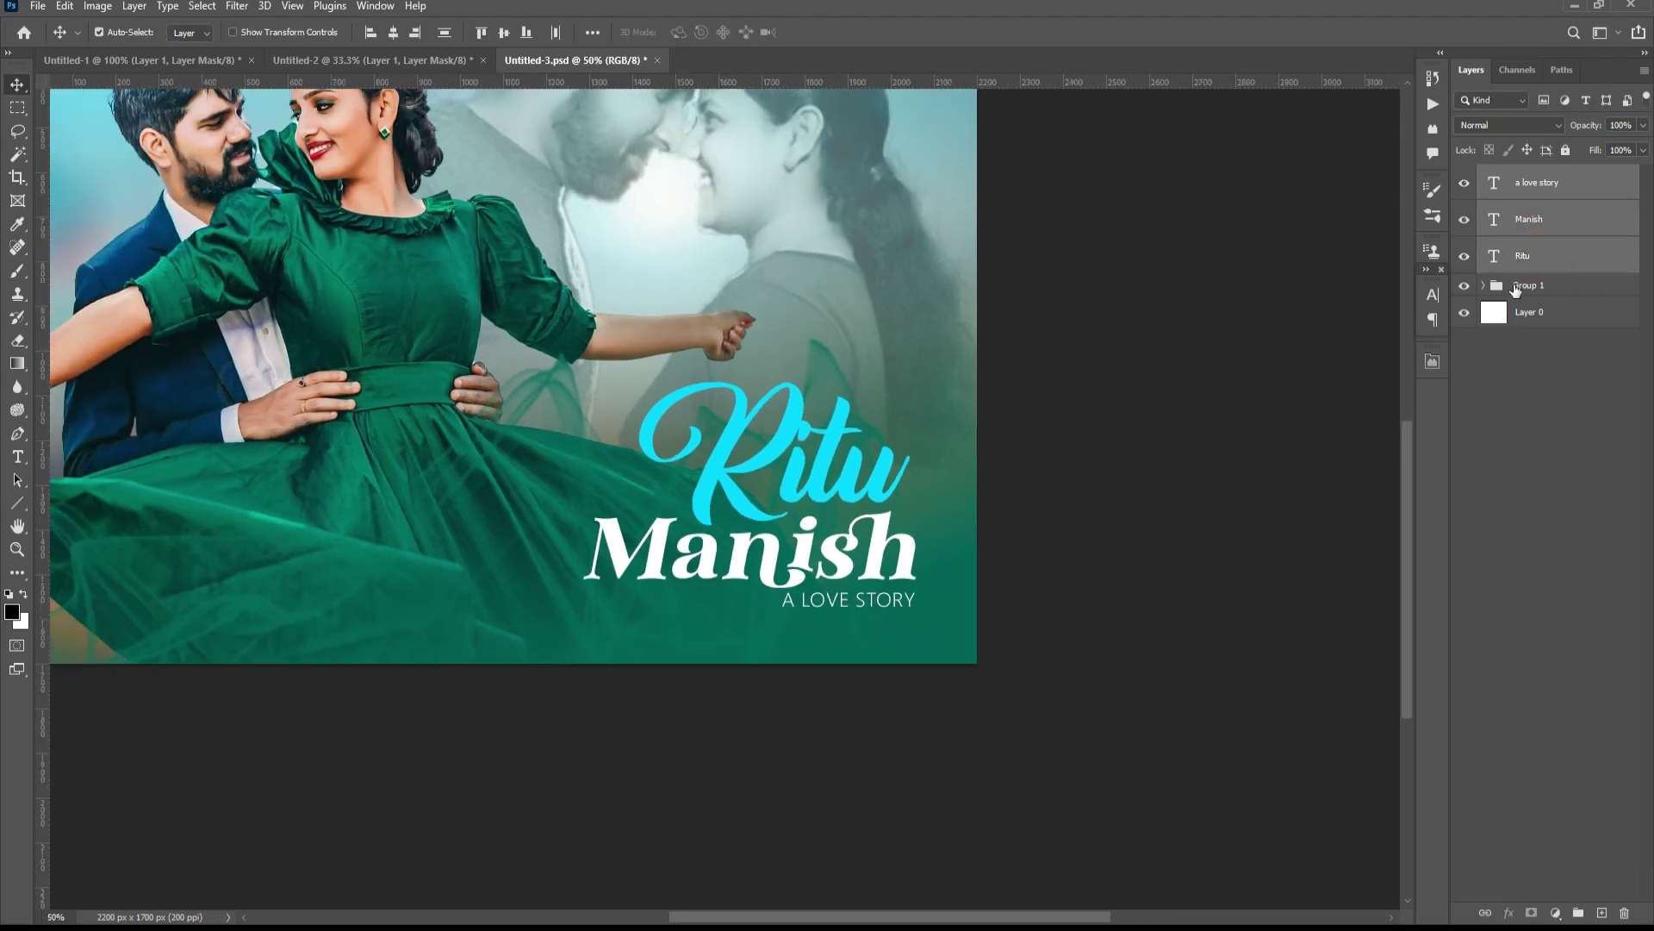
key(ctrl+g)
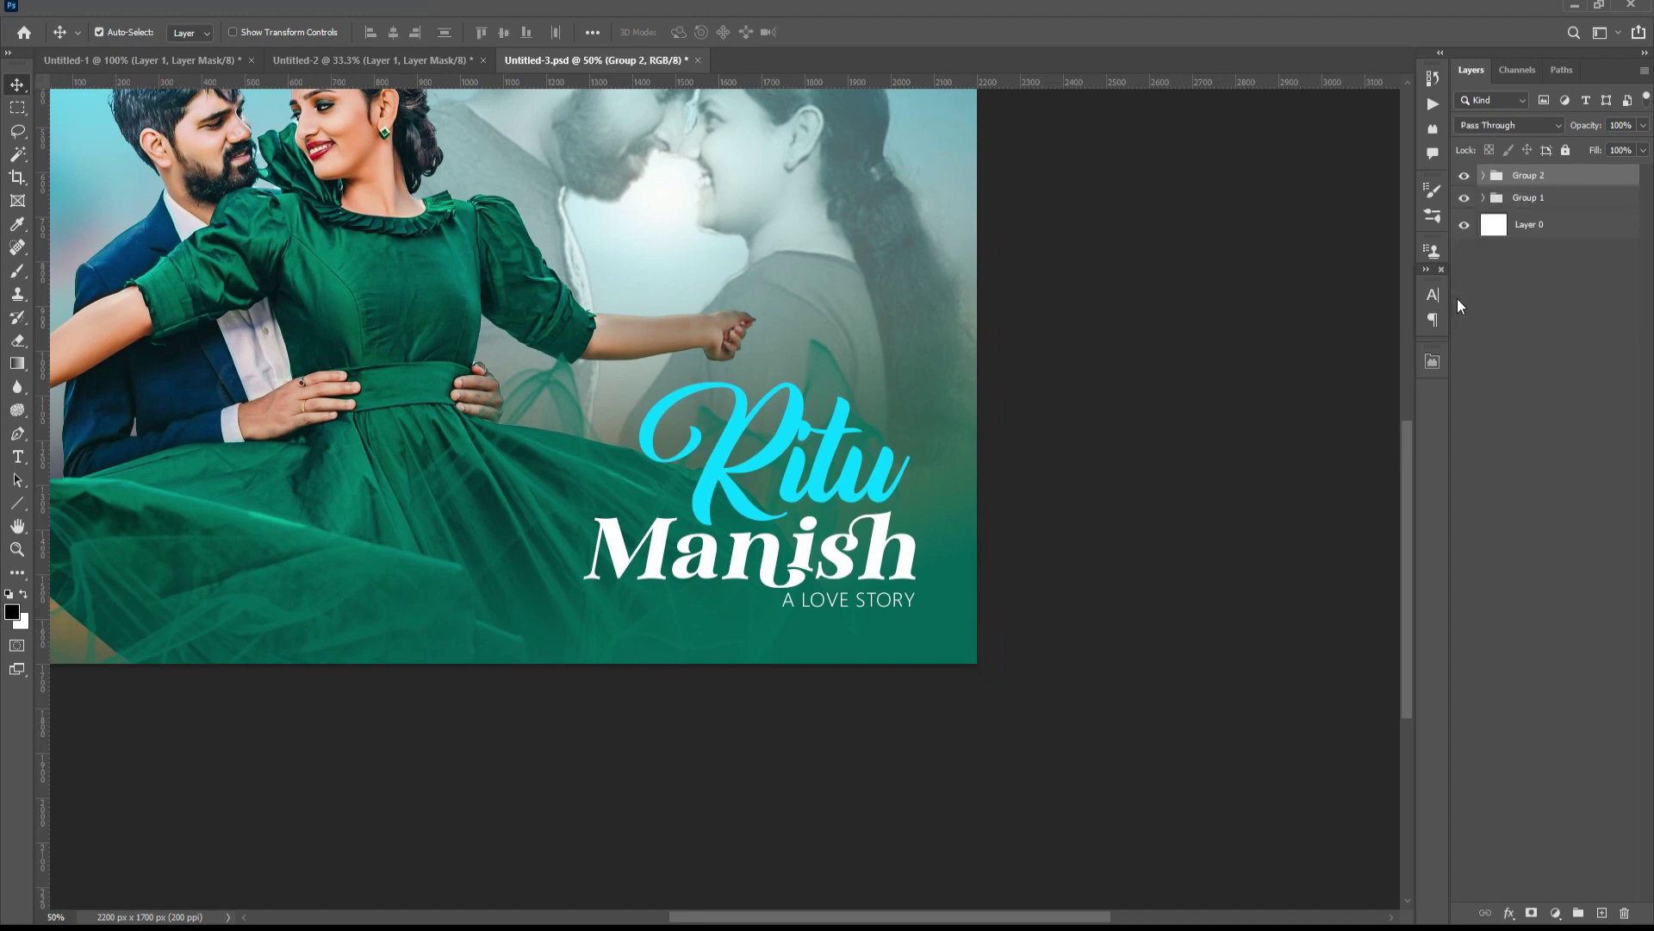
key(ctrl+t)
key(ctrl+minus)
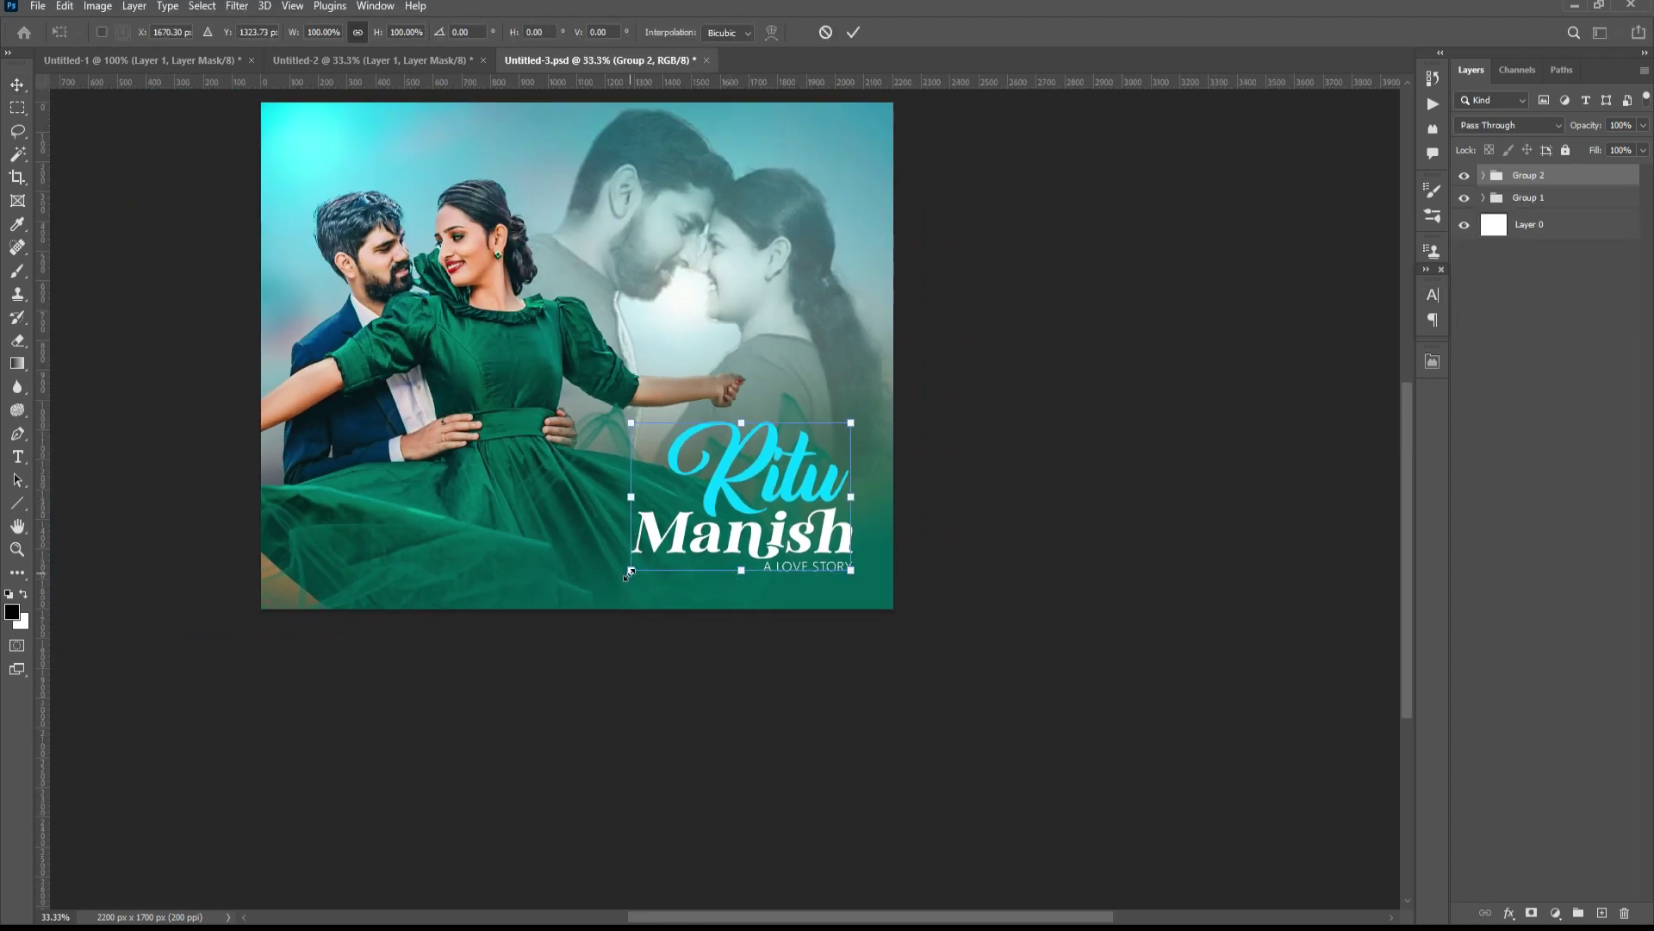
drag(630, 571, 611, 583)
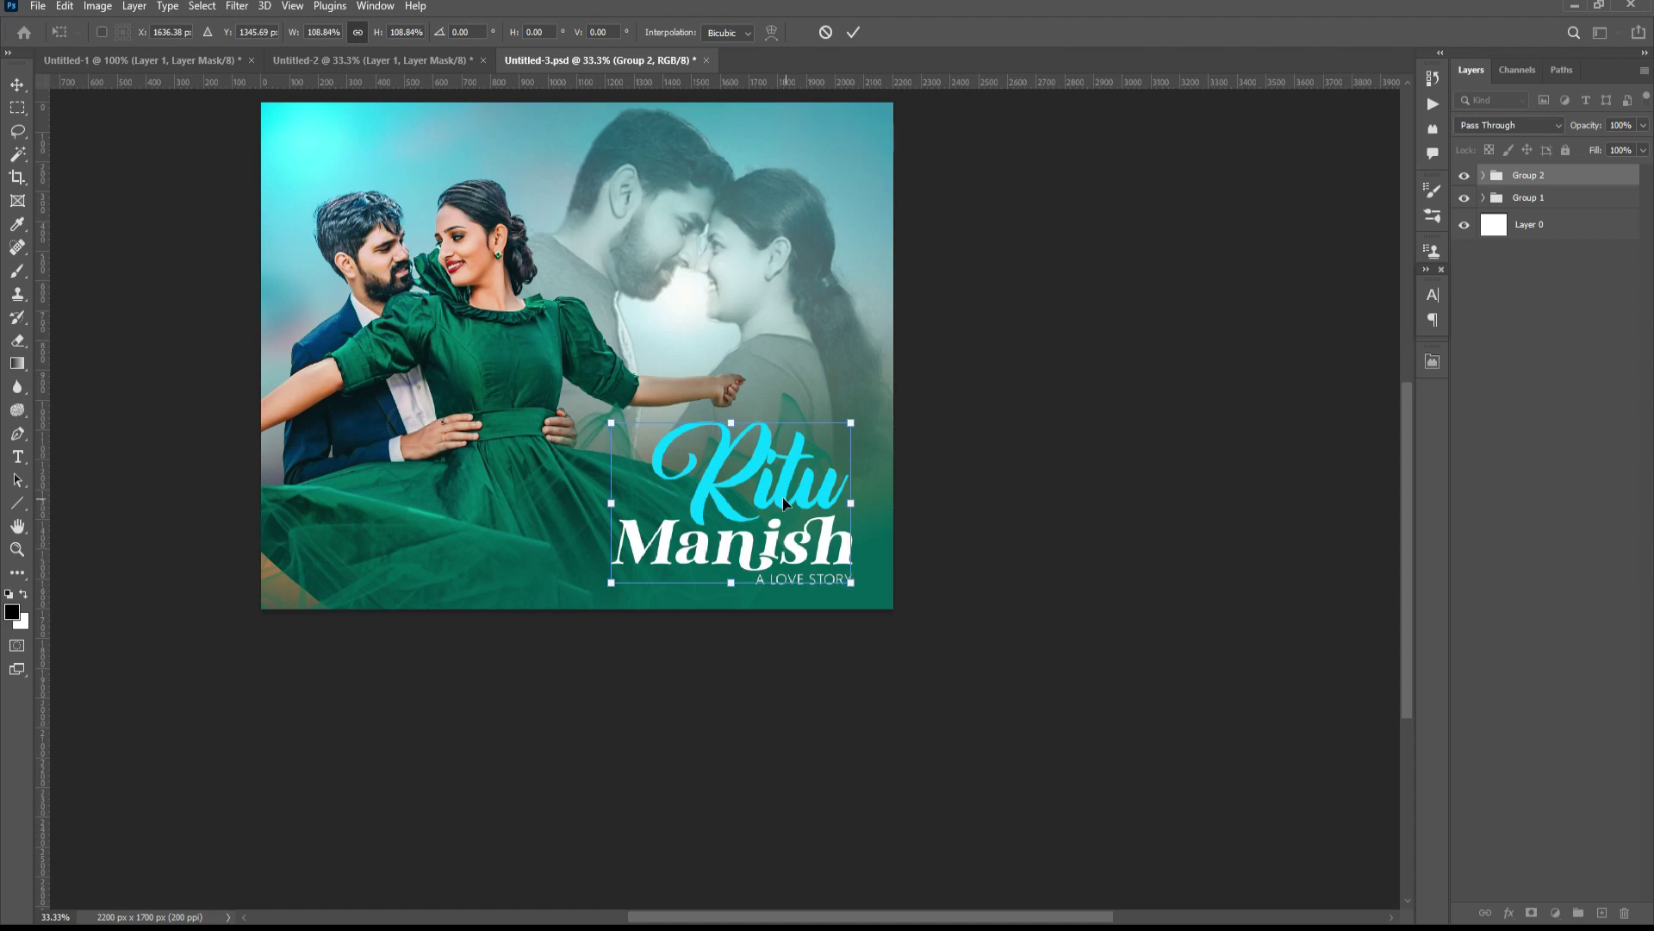
key(Return)
- Shift Group 2 slightly right, save the poster, and zoom in to select the first name layer
drag(813, 517, 819, 517)
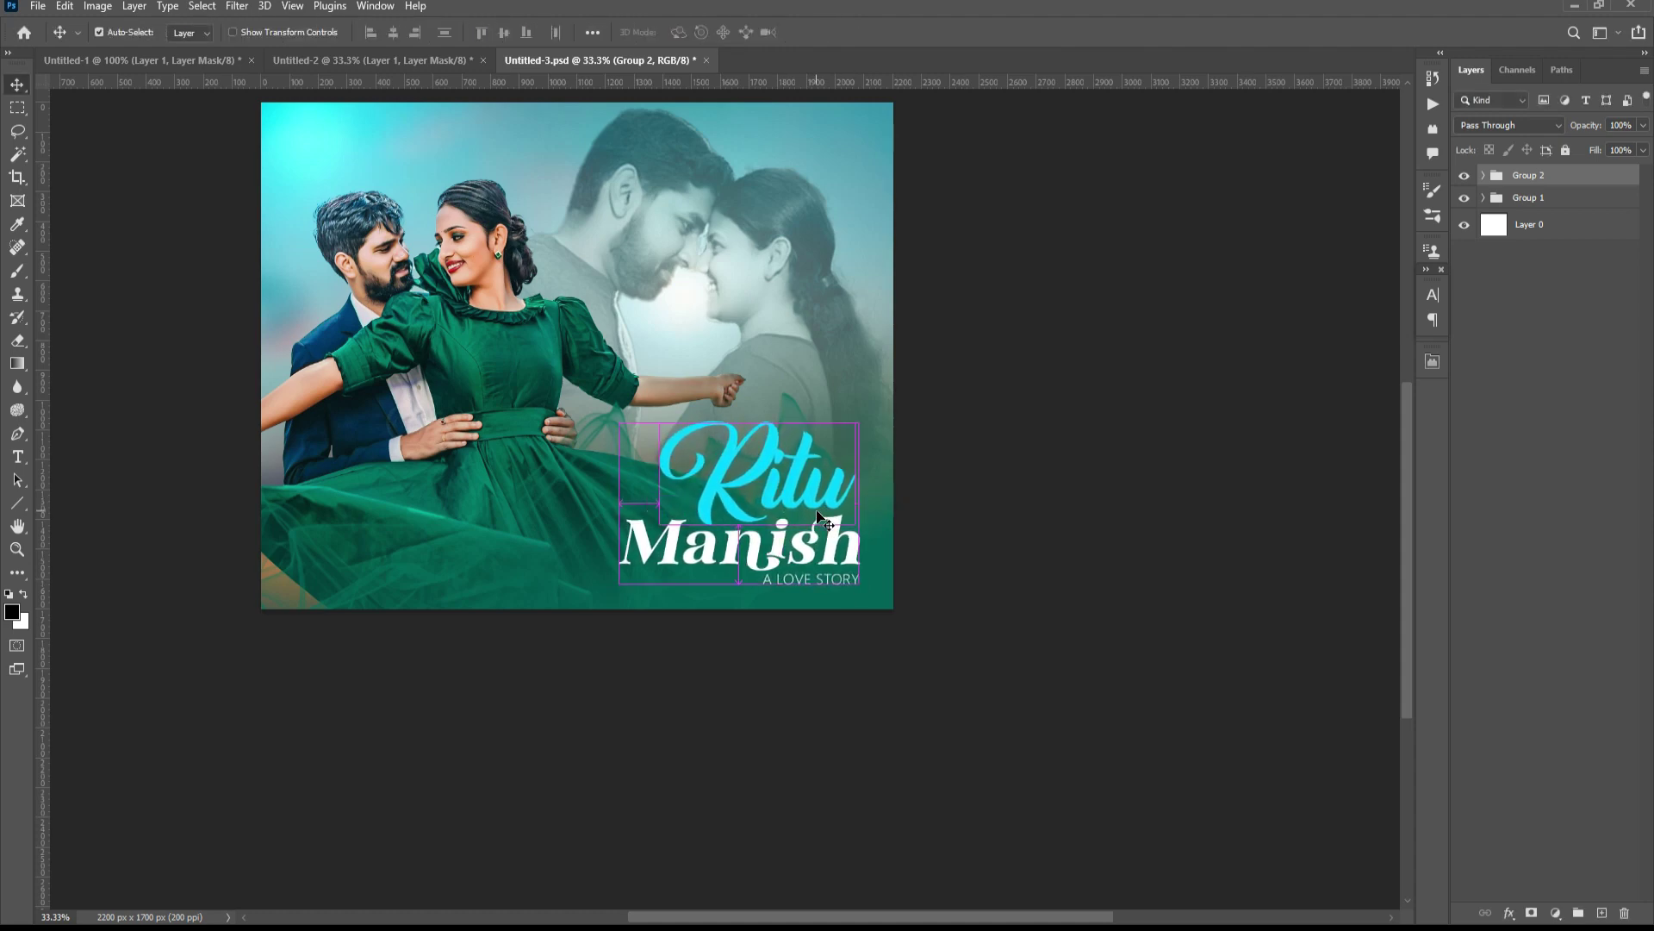
key(ctrl+s)
key(ctrl+plus)
drag(866, 487, 951, 502)
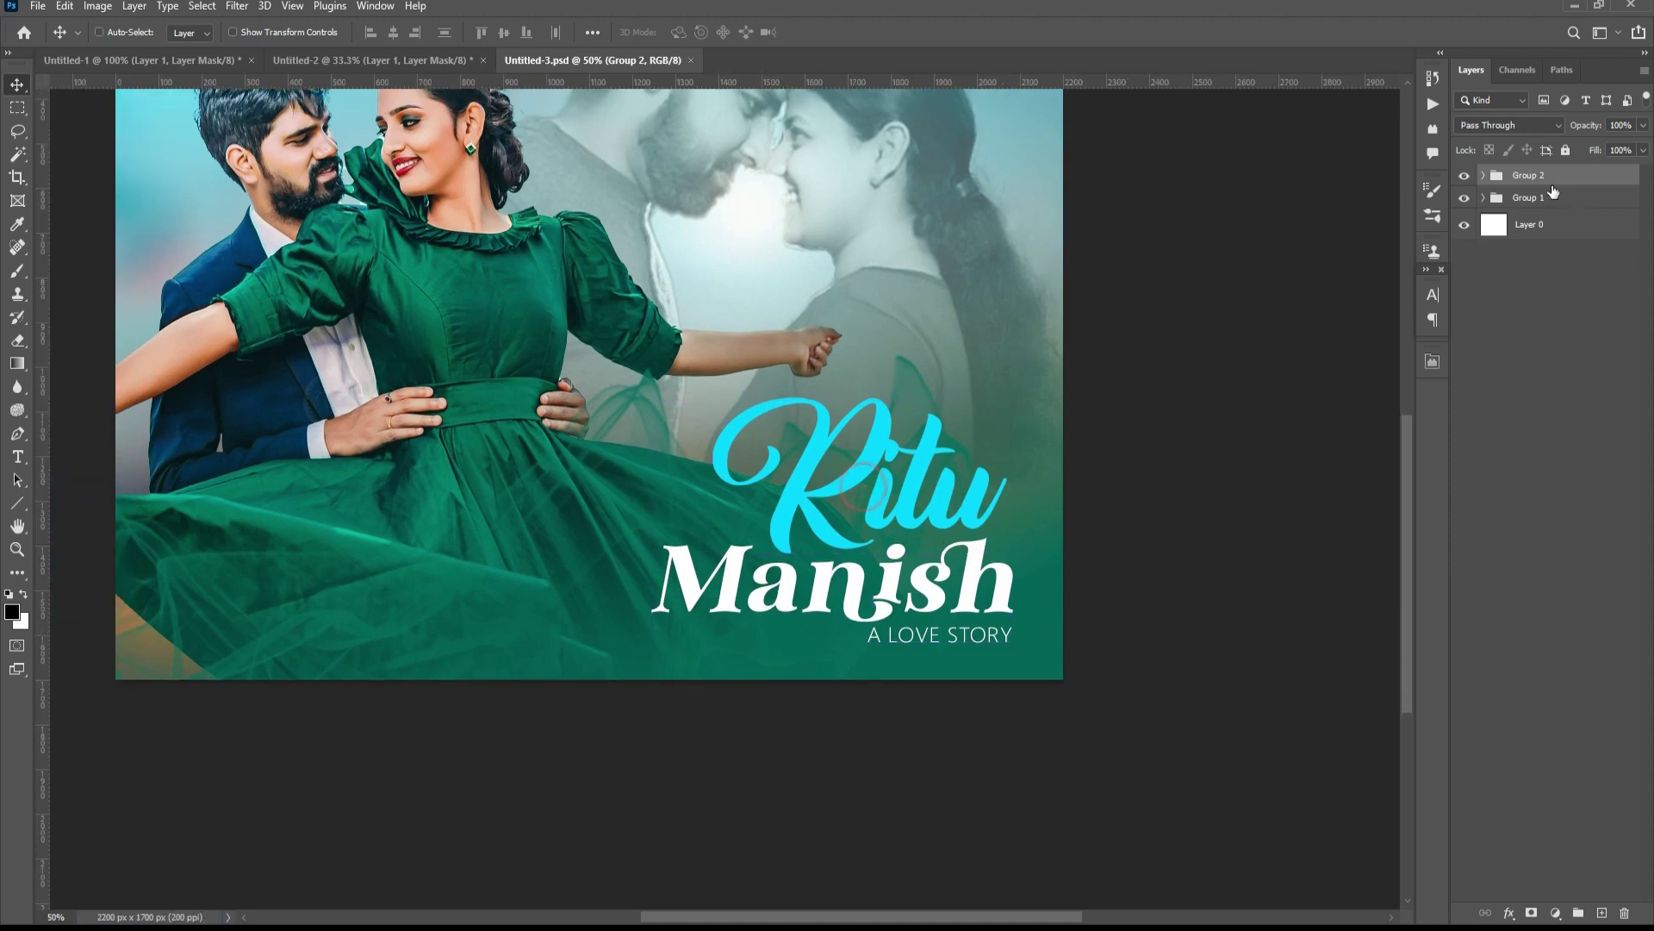
click(190, 34)
key(ctrl+plus)
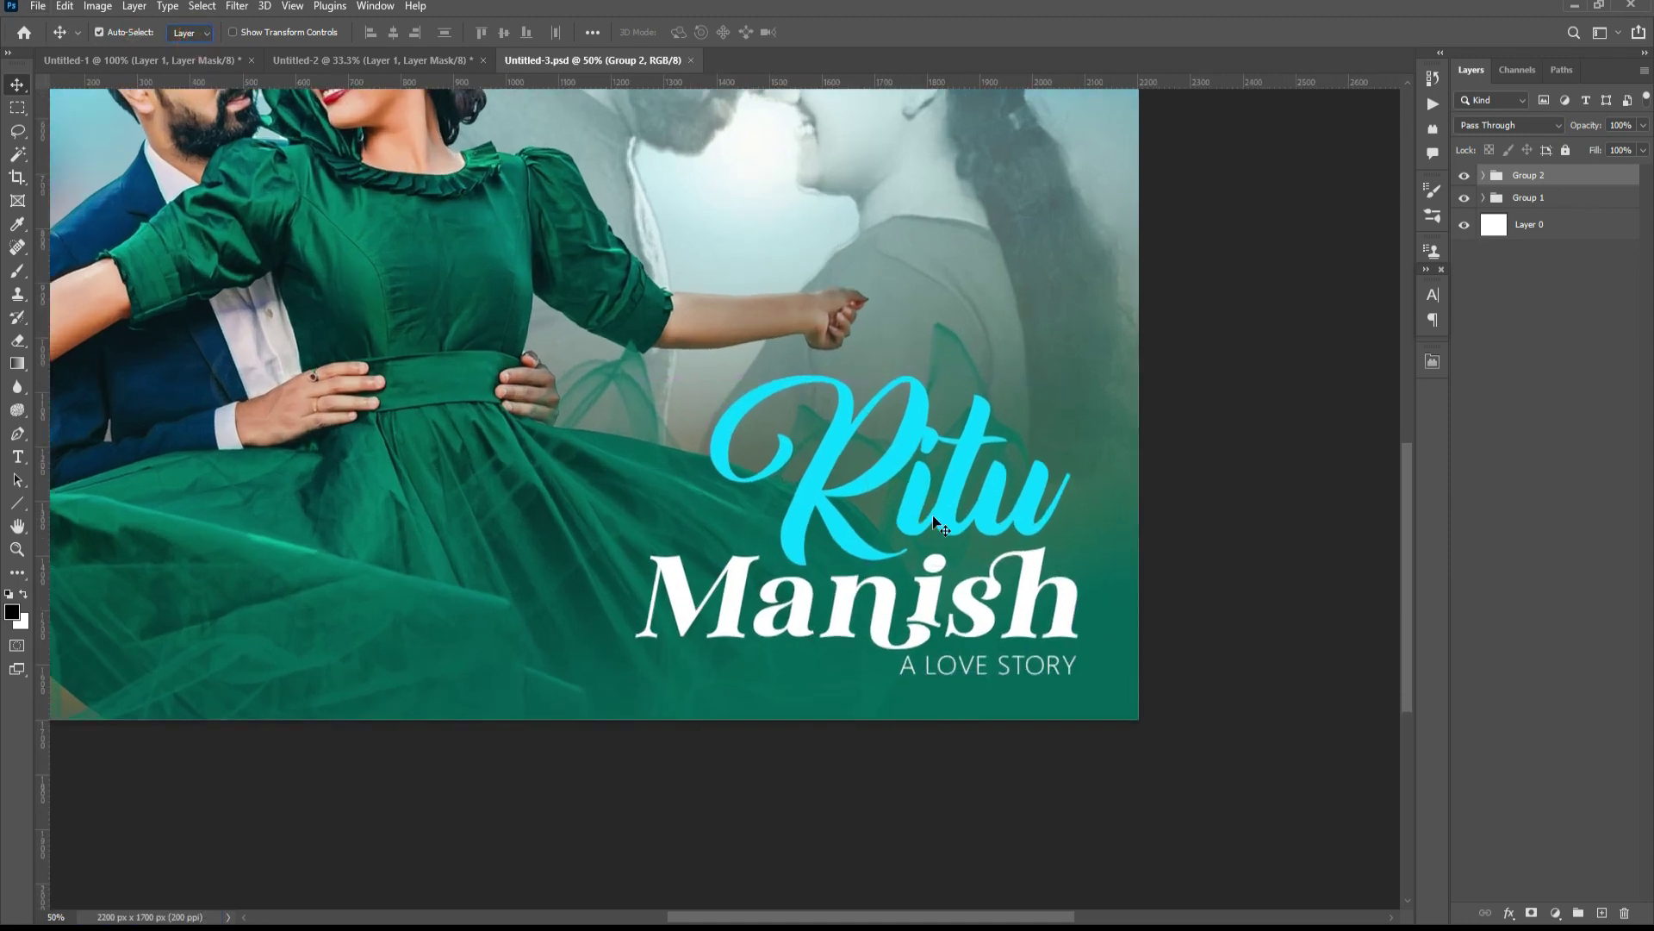
click(1025, 500)
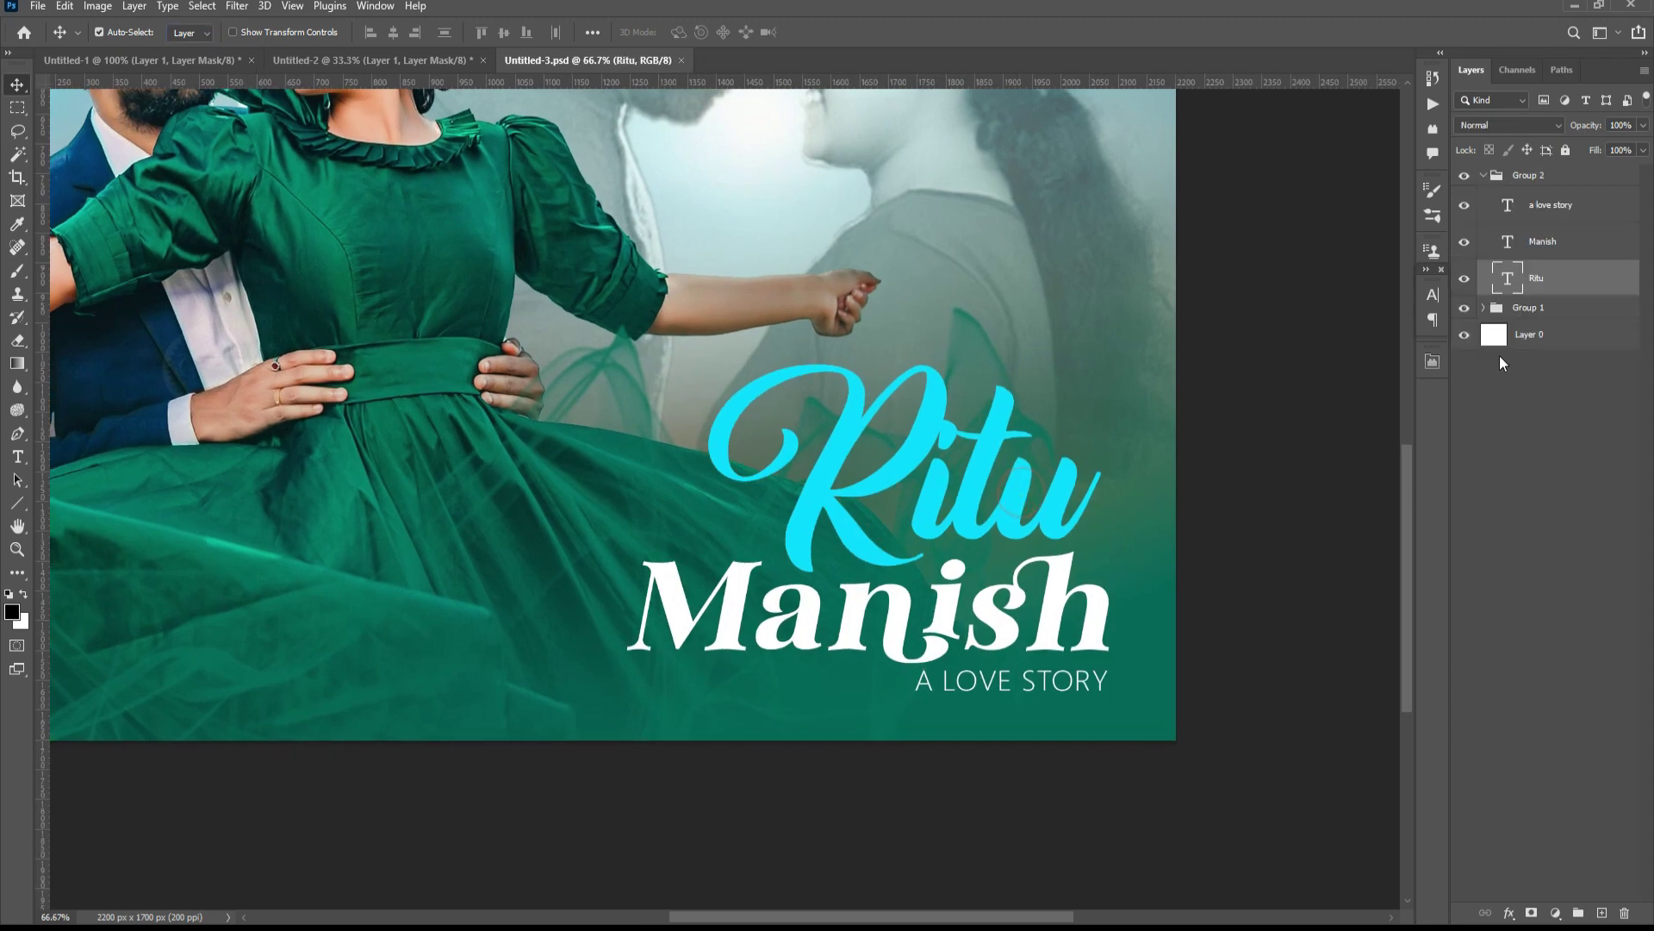
- Add a drop shadow to the Ritu title at a 101° angle, unlinked from global light
click(1513, 912)
click(1551, 892)
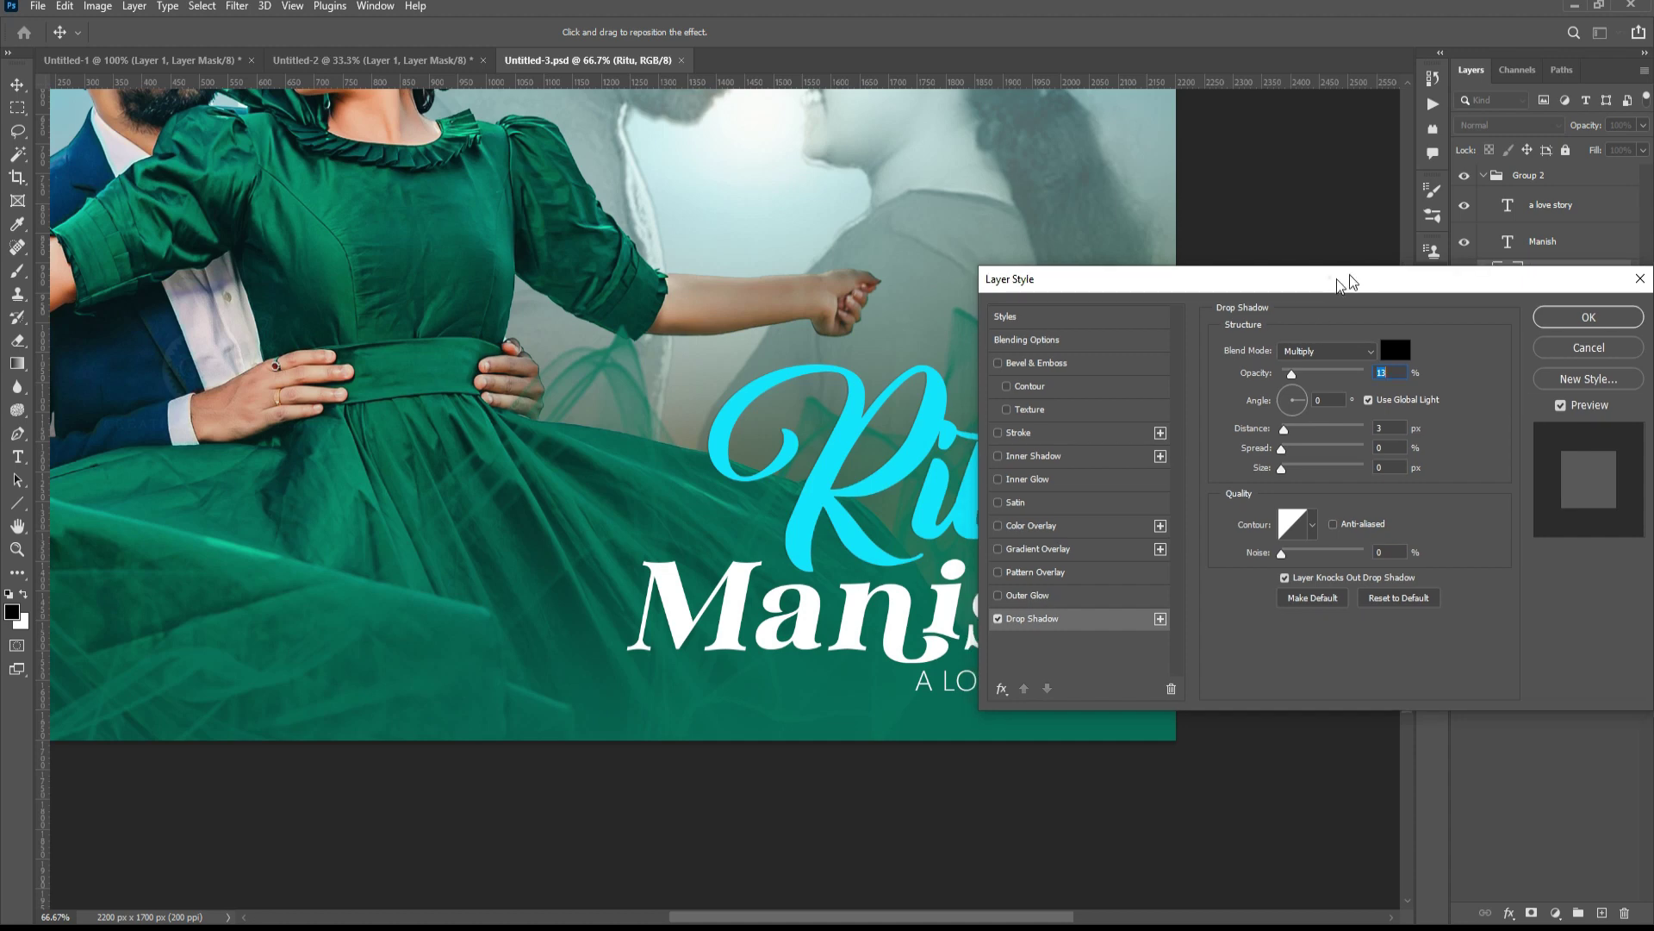
drag(1335, 274, 1407, 232)
click(1345, 429)
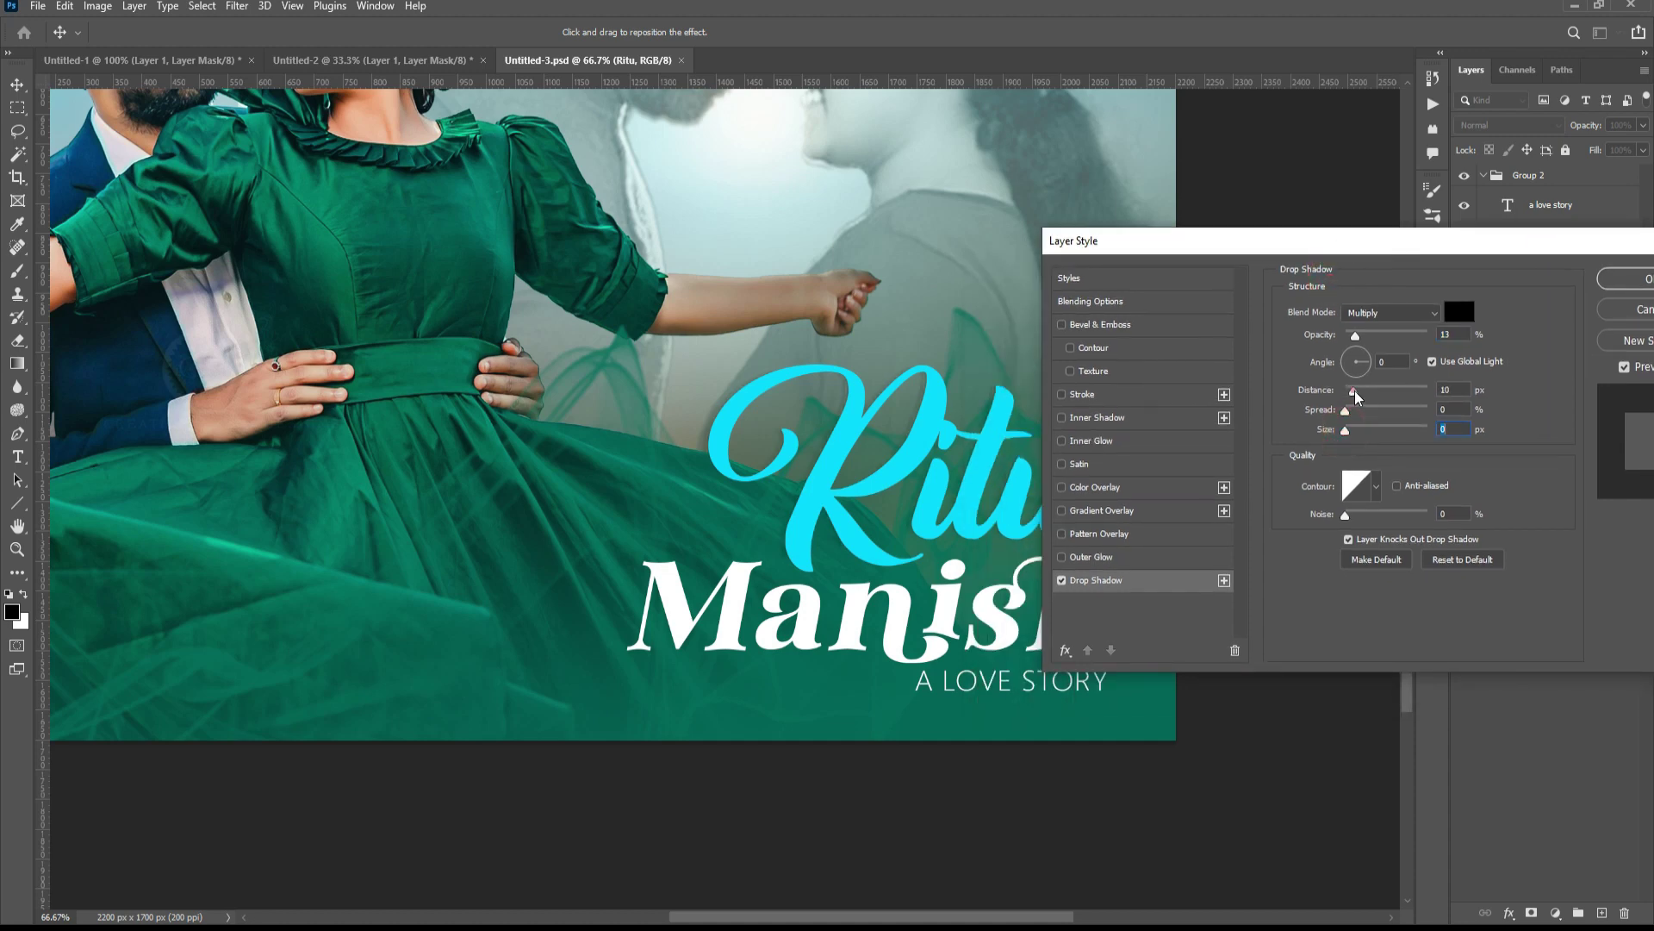
drag(1348, 390, 1368, 397)
click(1434, 362)
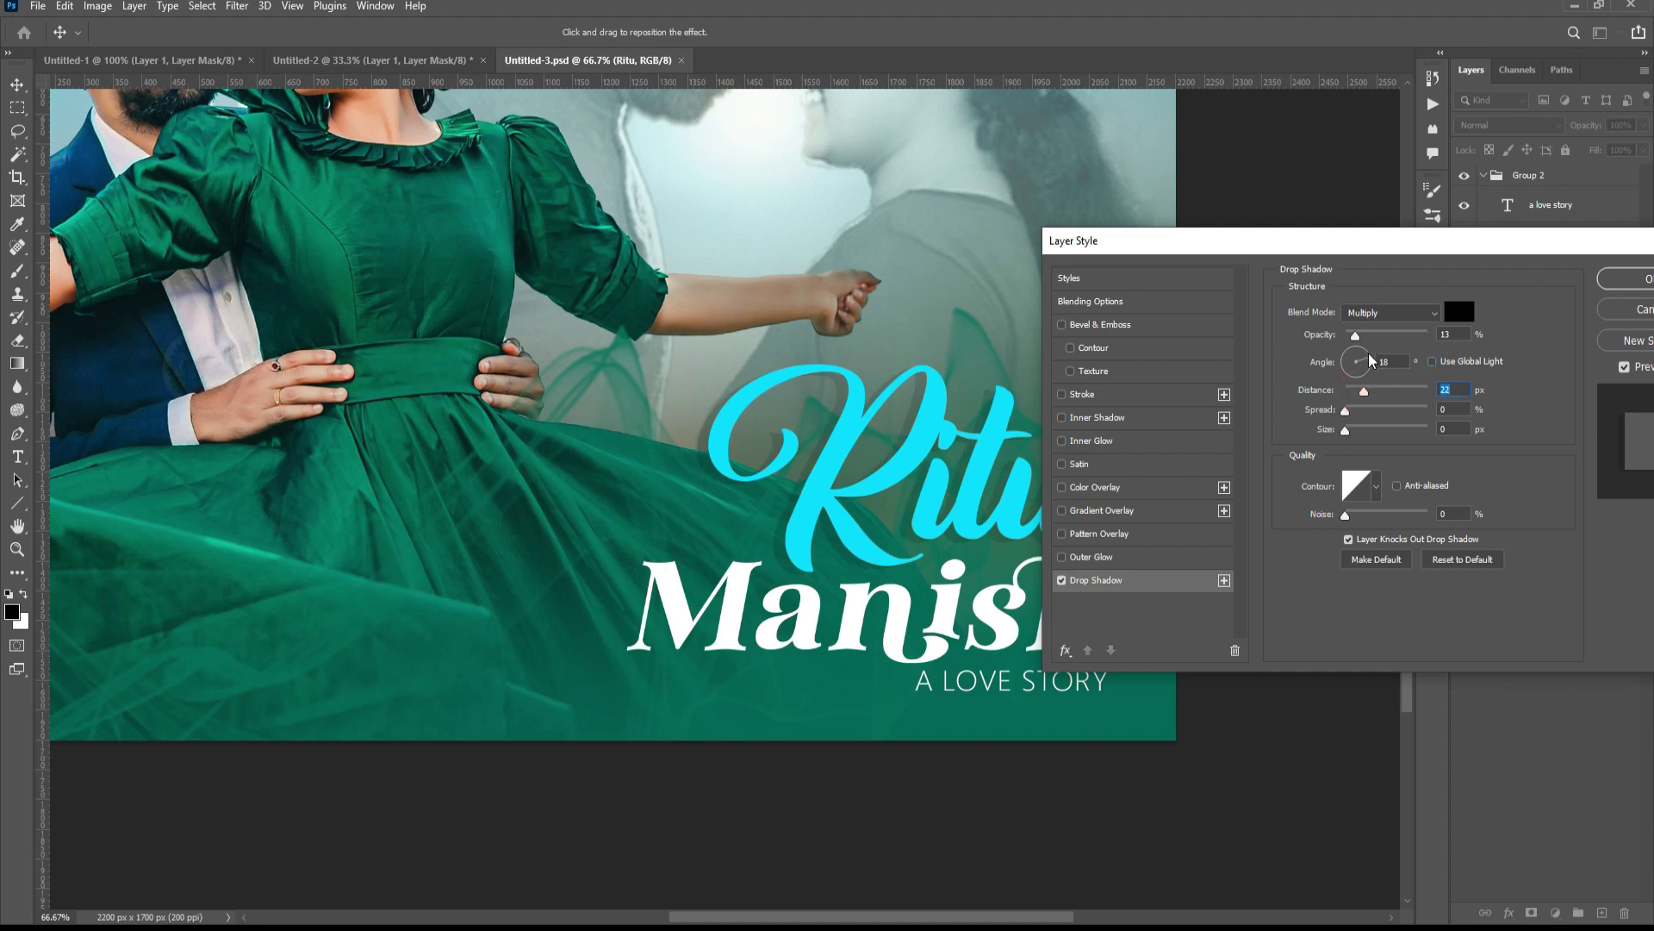
click(1357, 355)
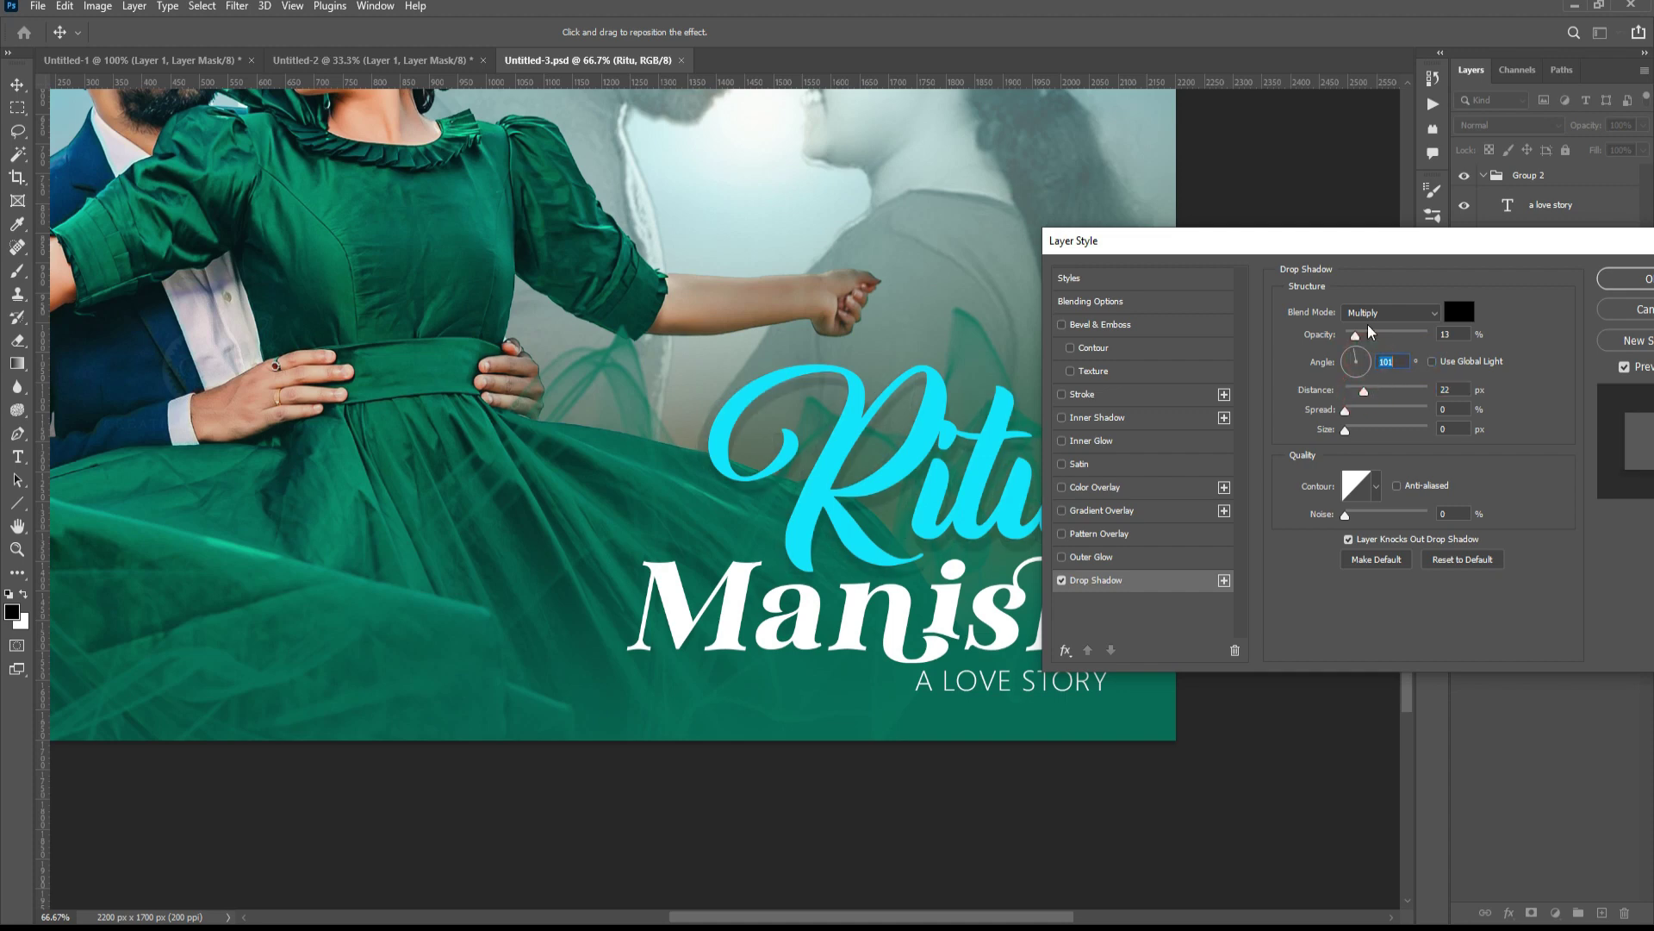
drag(1365, 339, 1379, 339)
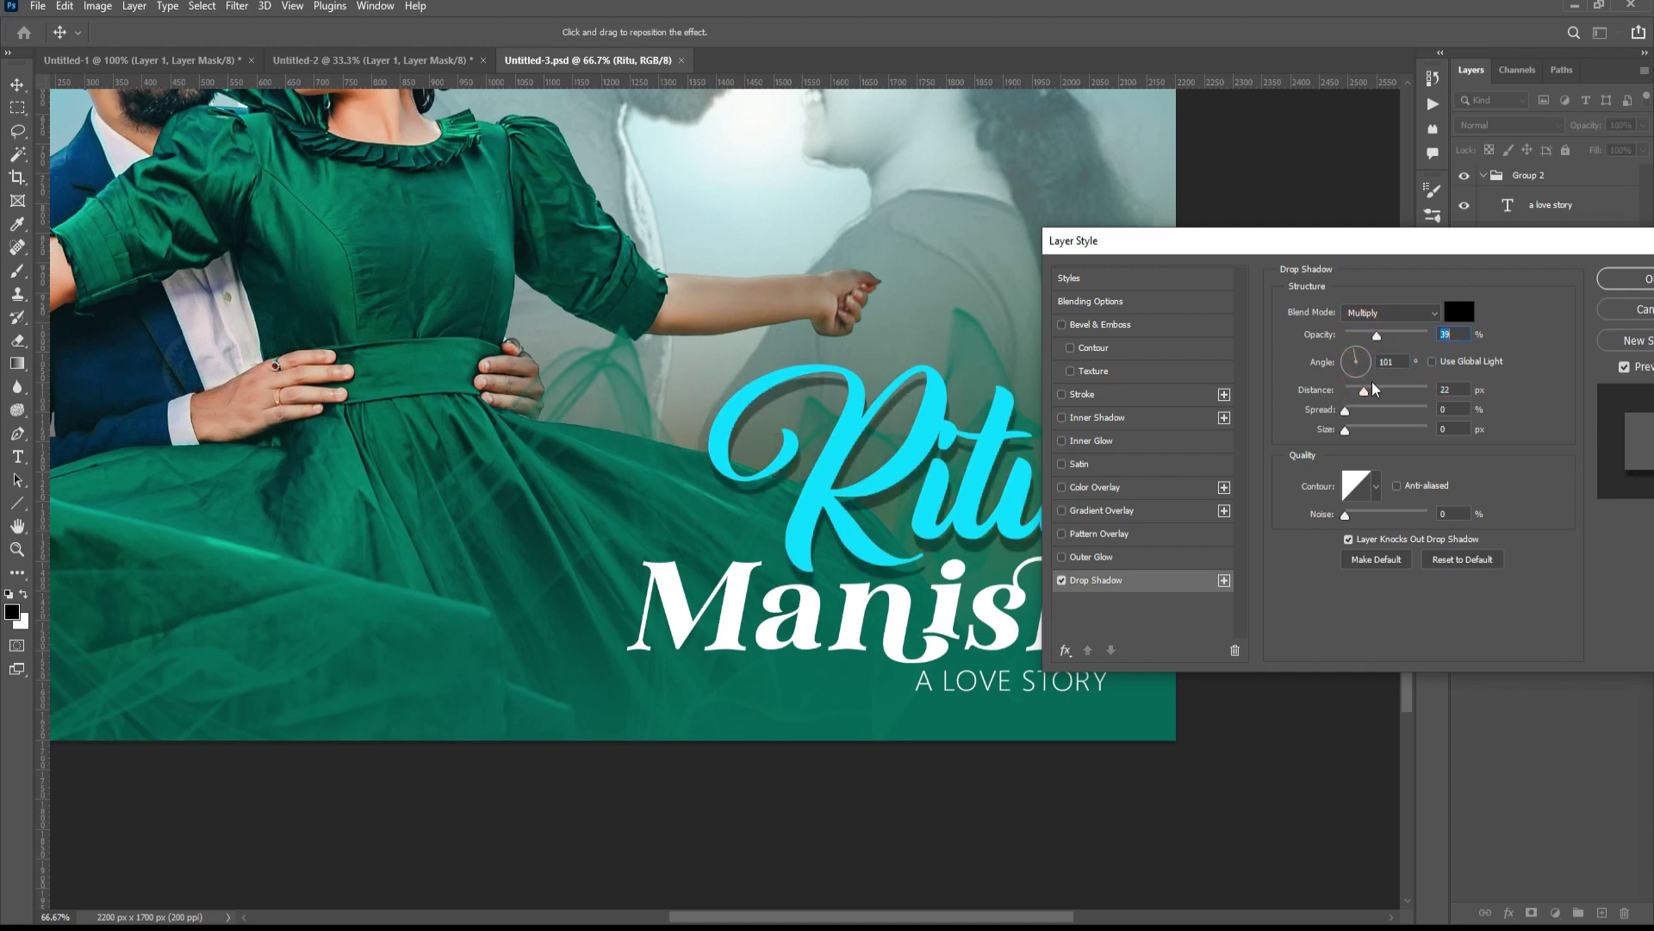
drag(1367, 397, 1360, 398)
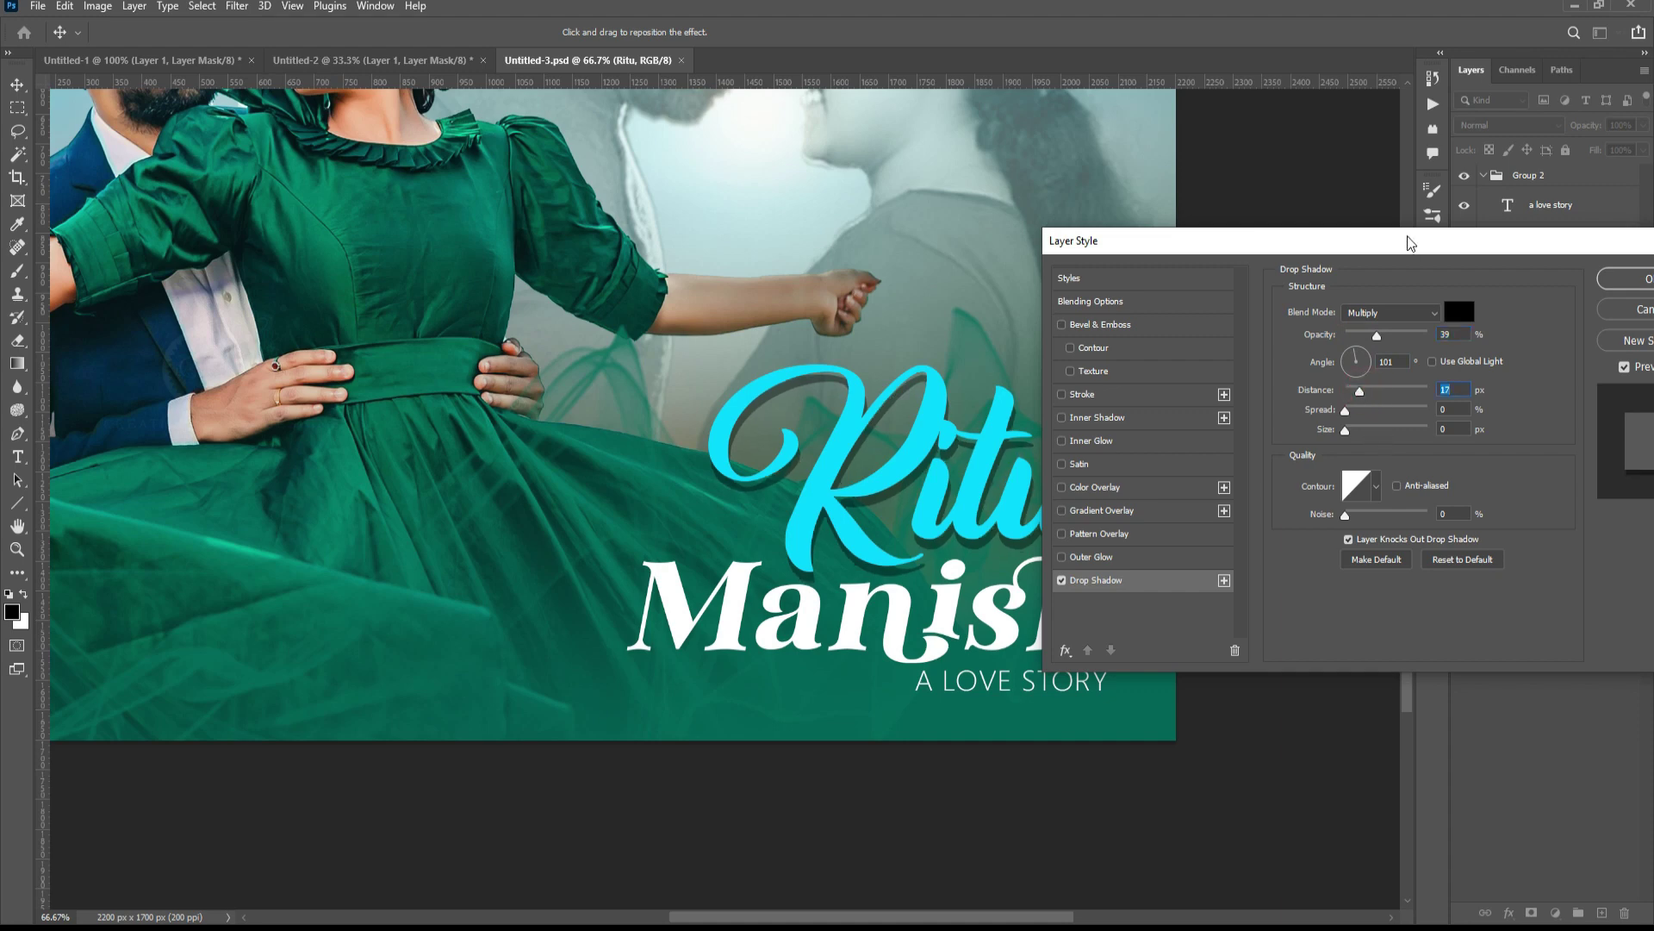
drag(1411, 243, 1434, 121)
drag(1401, 212, 1403, 221)
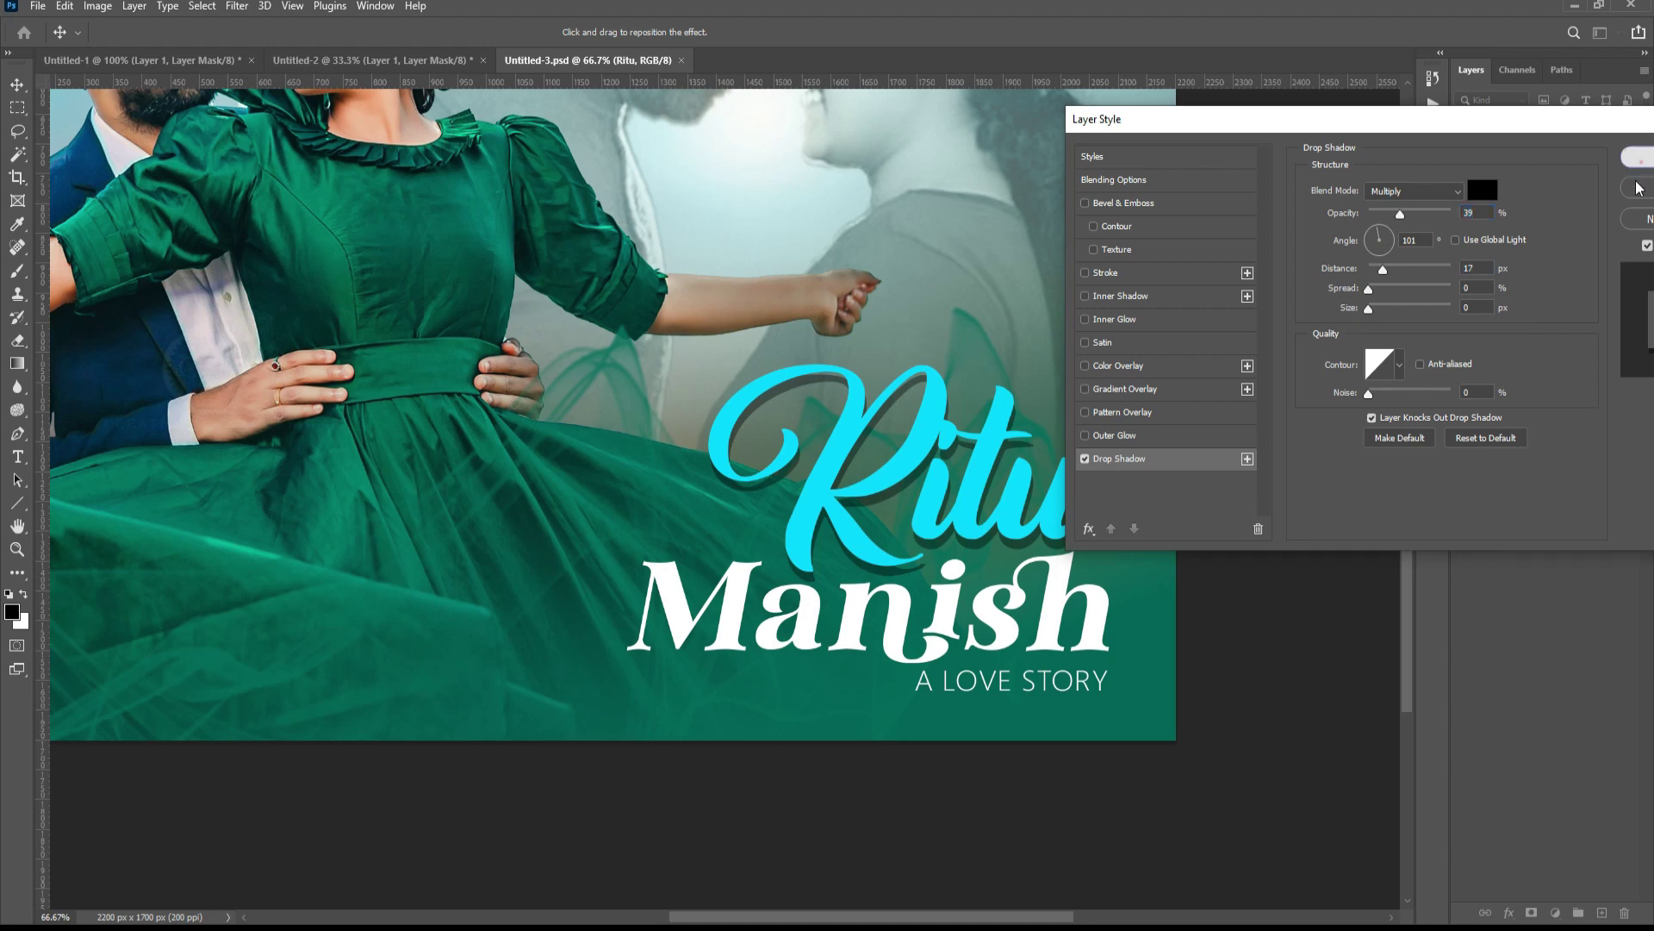
click(1640, 158)
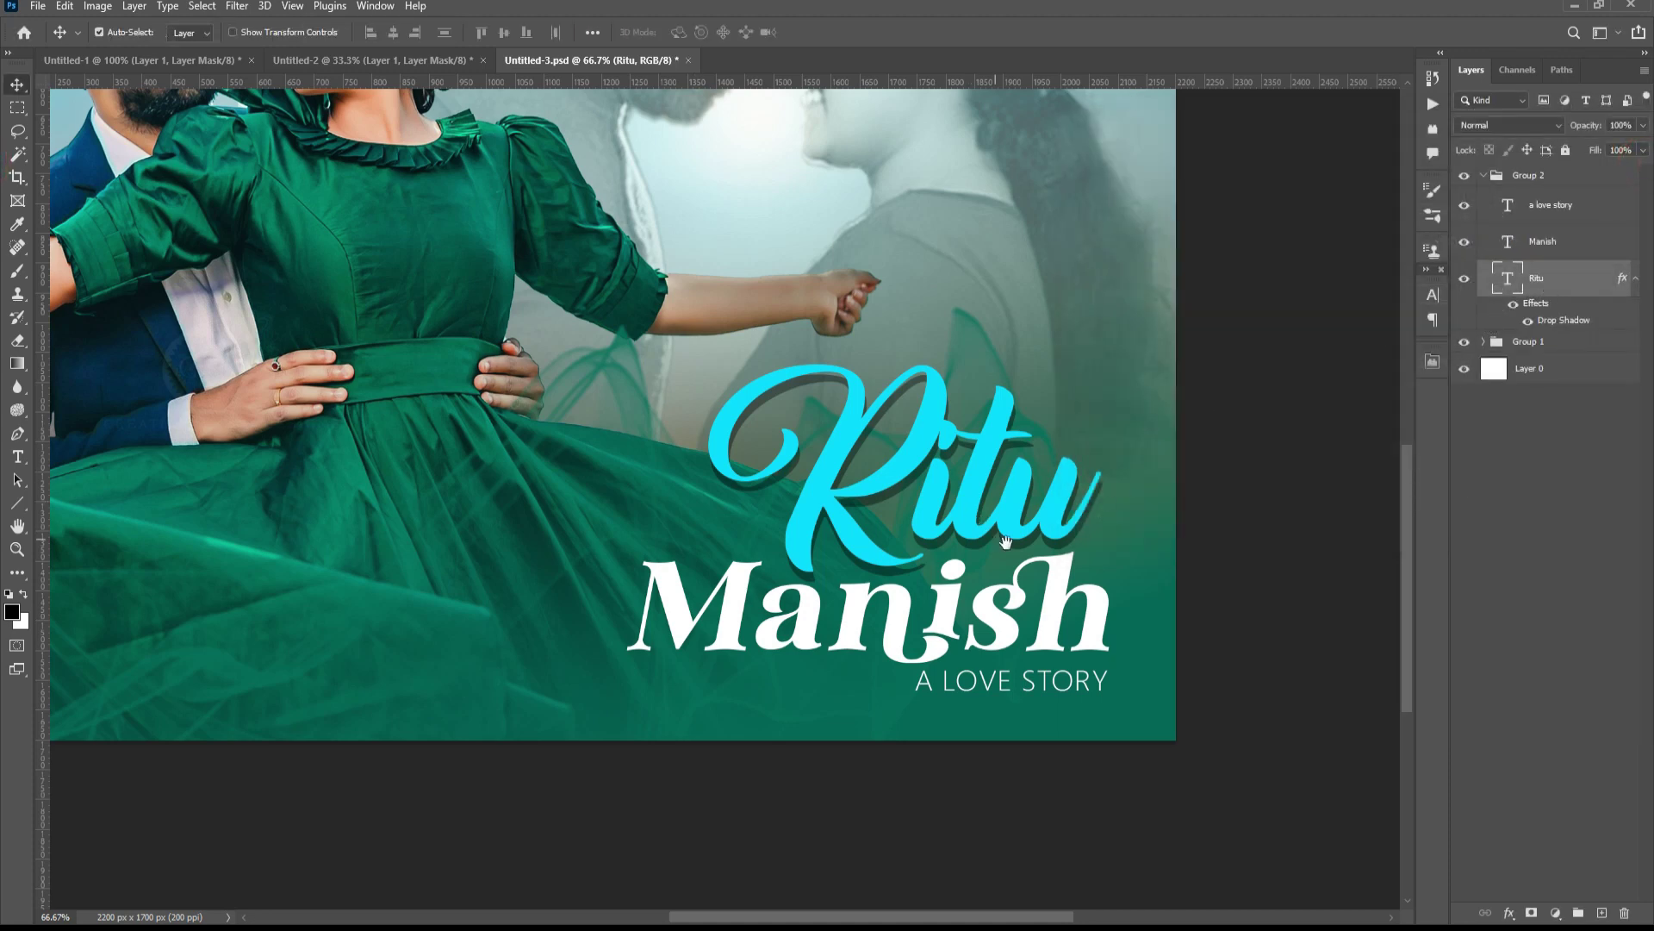
- Recolour the Ritu shadow to teal sampled from the poster, at 19% opacity and 13 px distance
drag(1005, 542, 932, 547)
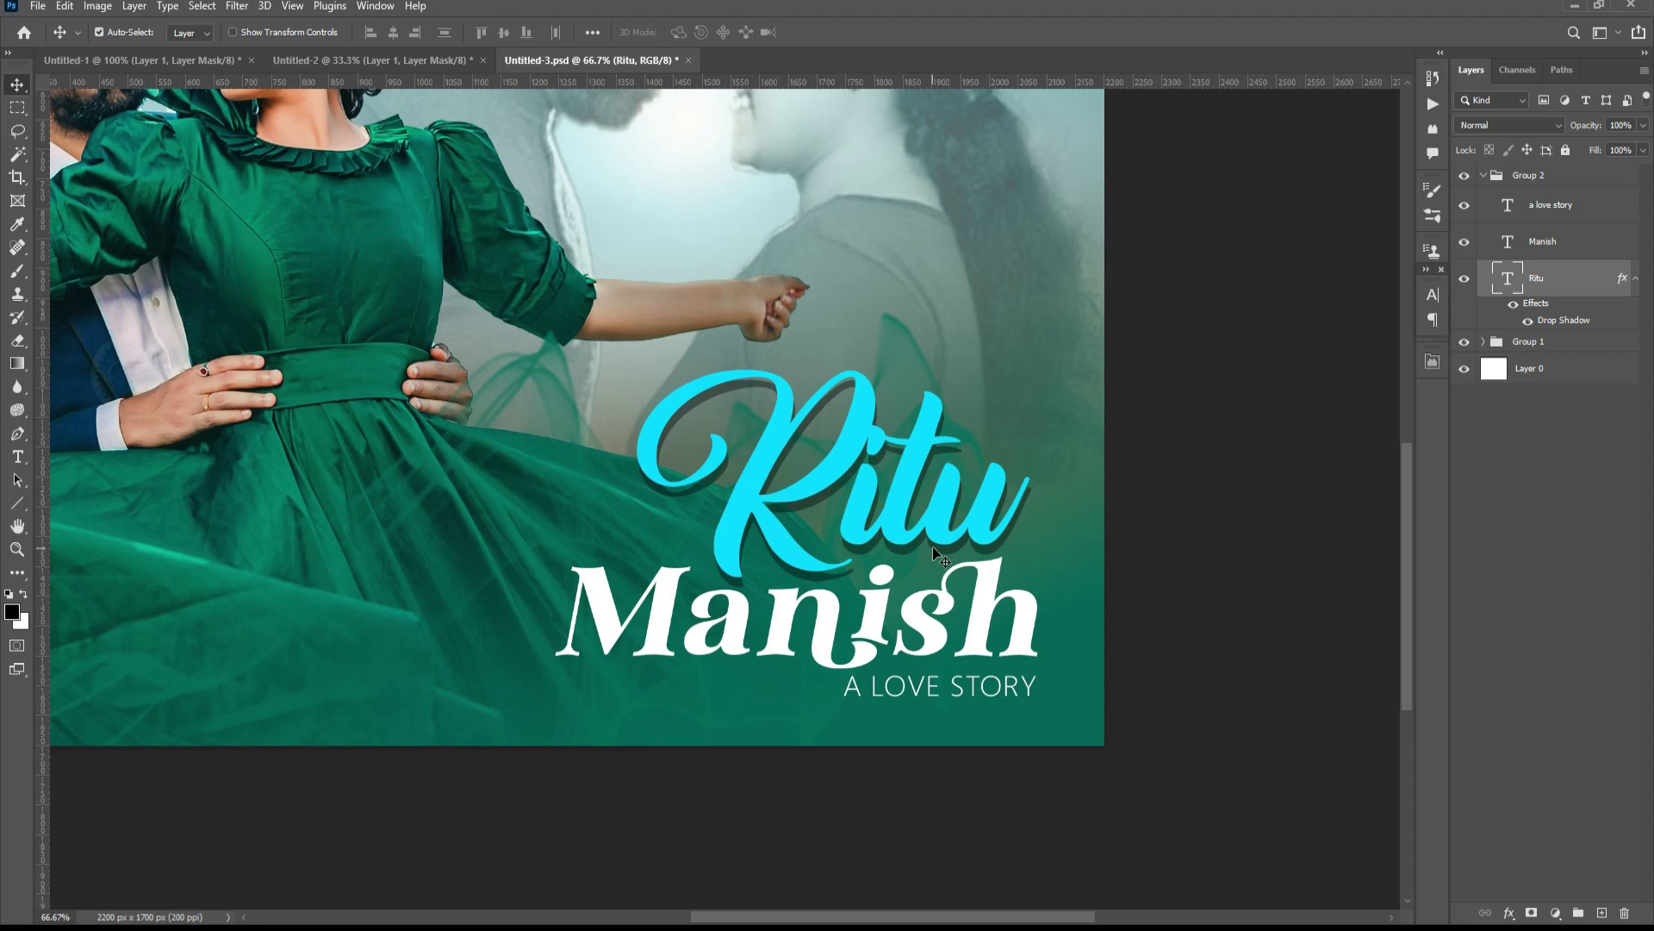
key(ctrl+minus)
key(ctrl+minus)
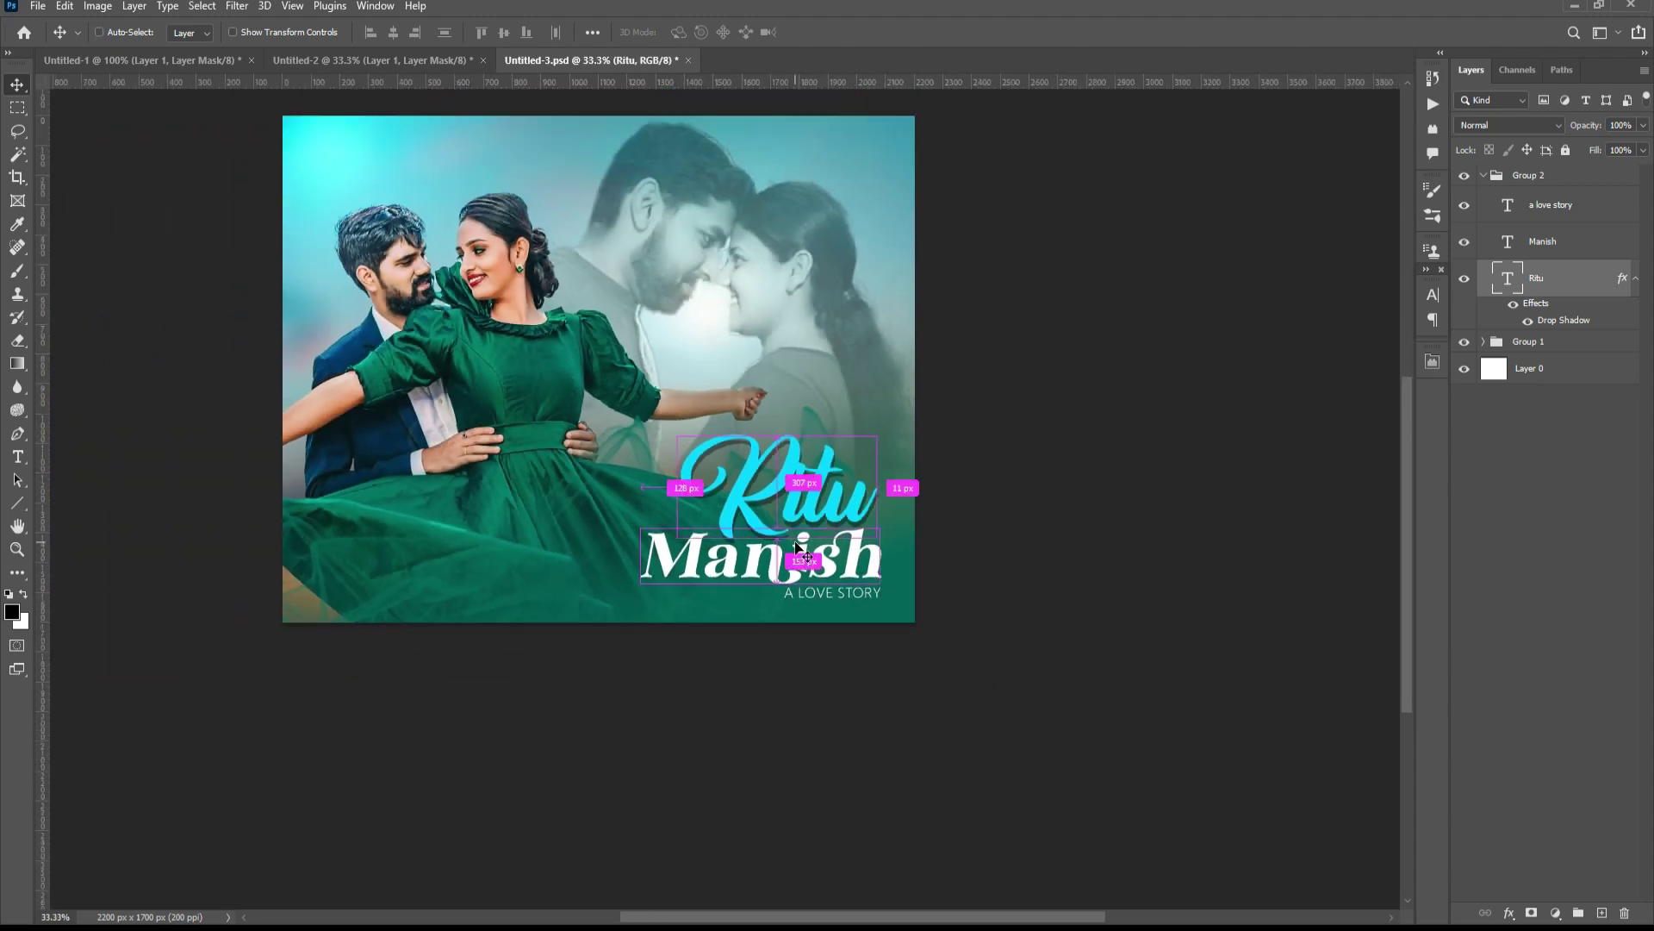
key(ctrl+plus)
click(1509, 912)
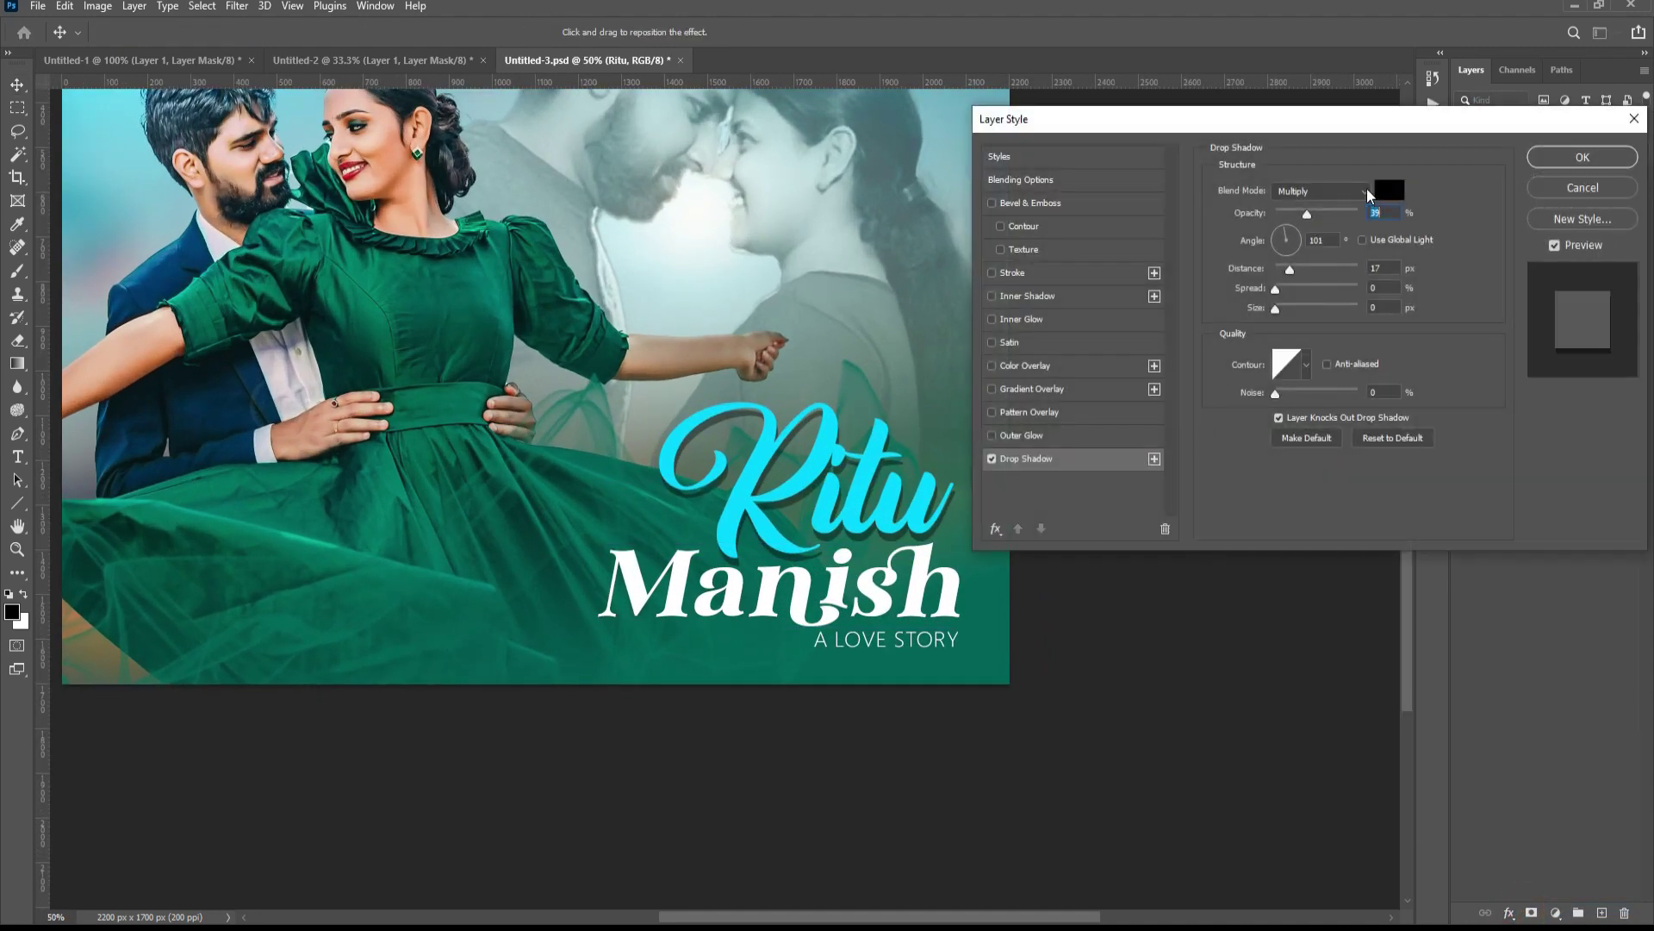
click(1367, 191)
click(1389, 192)
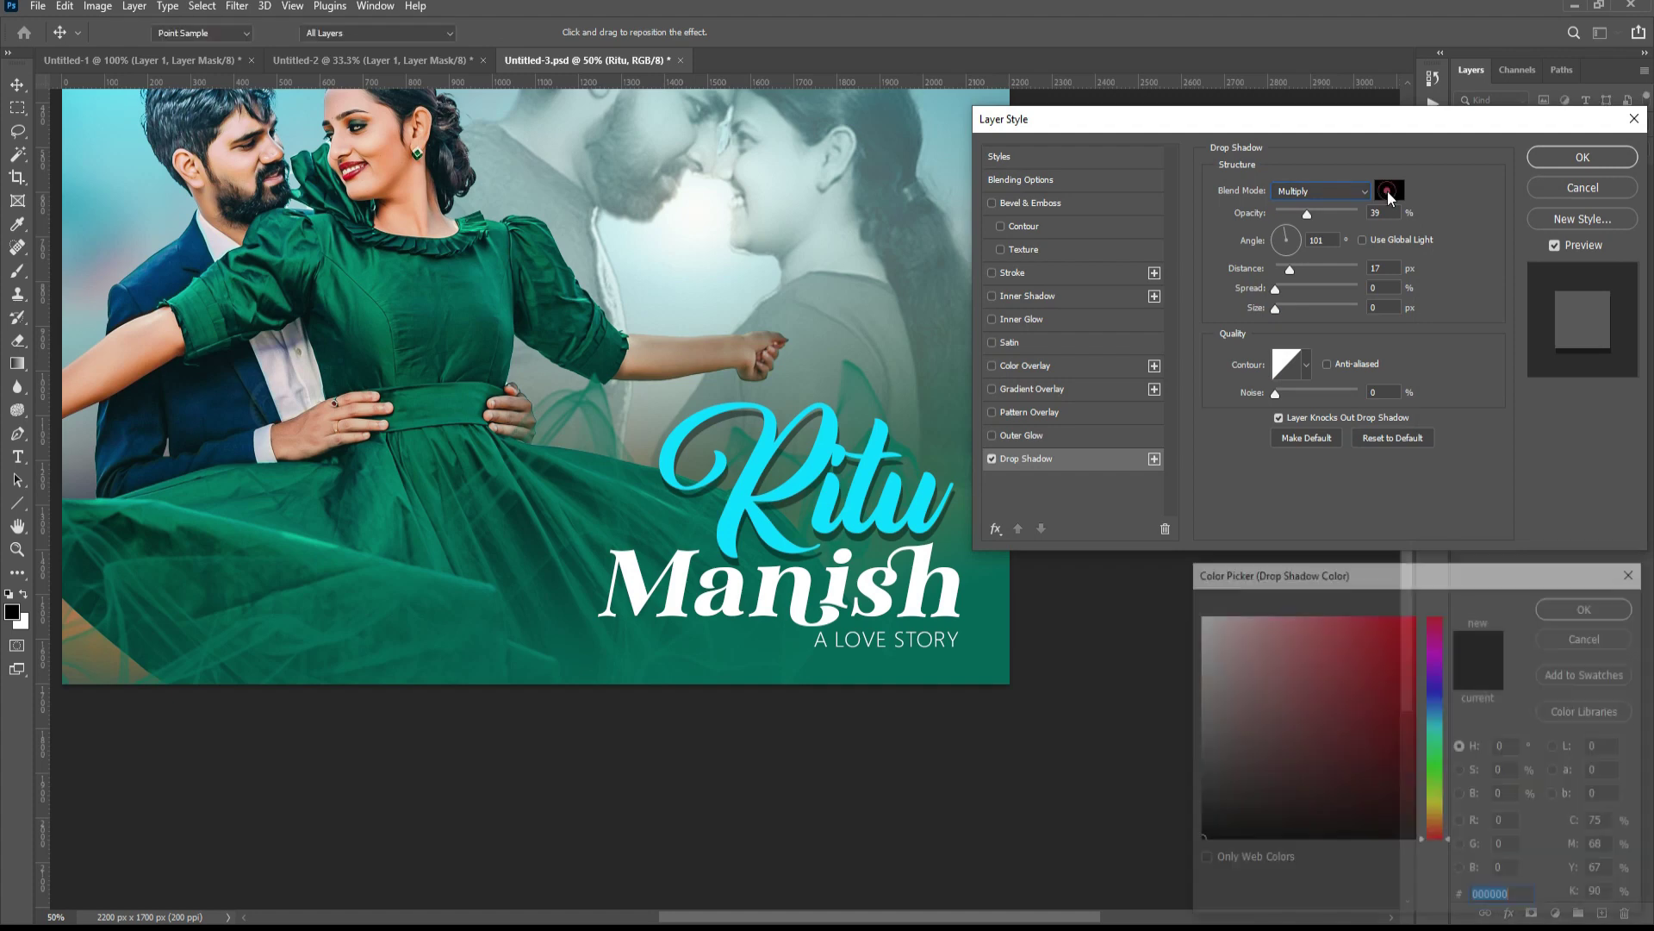
click(1436, 695)
click(1414, 638)
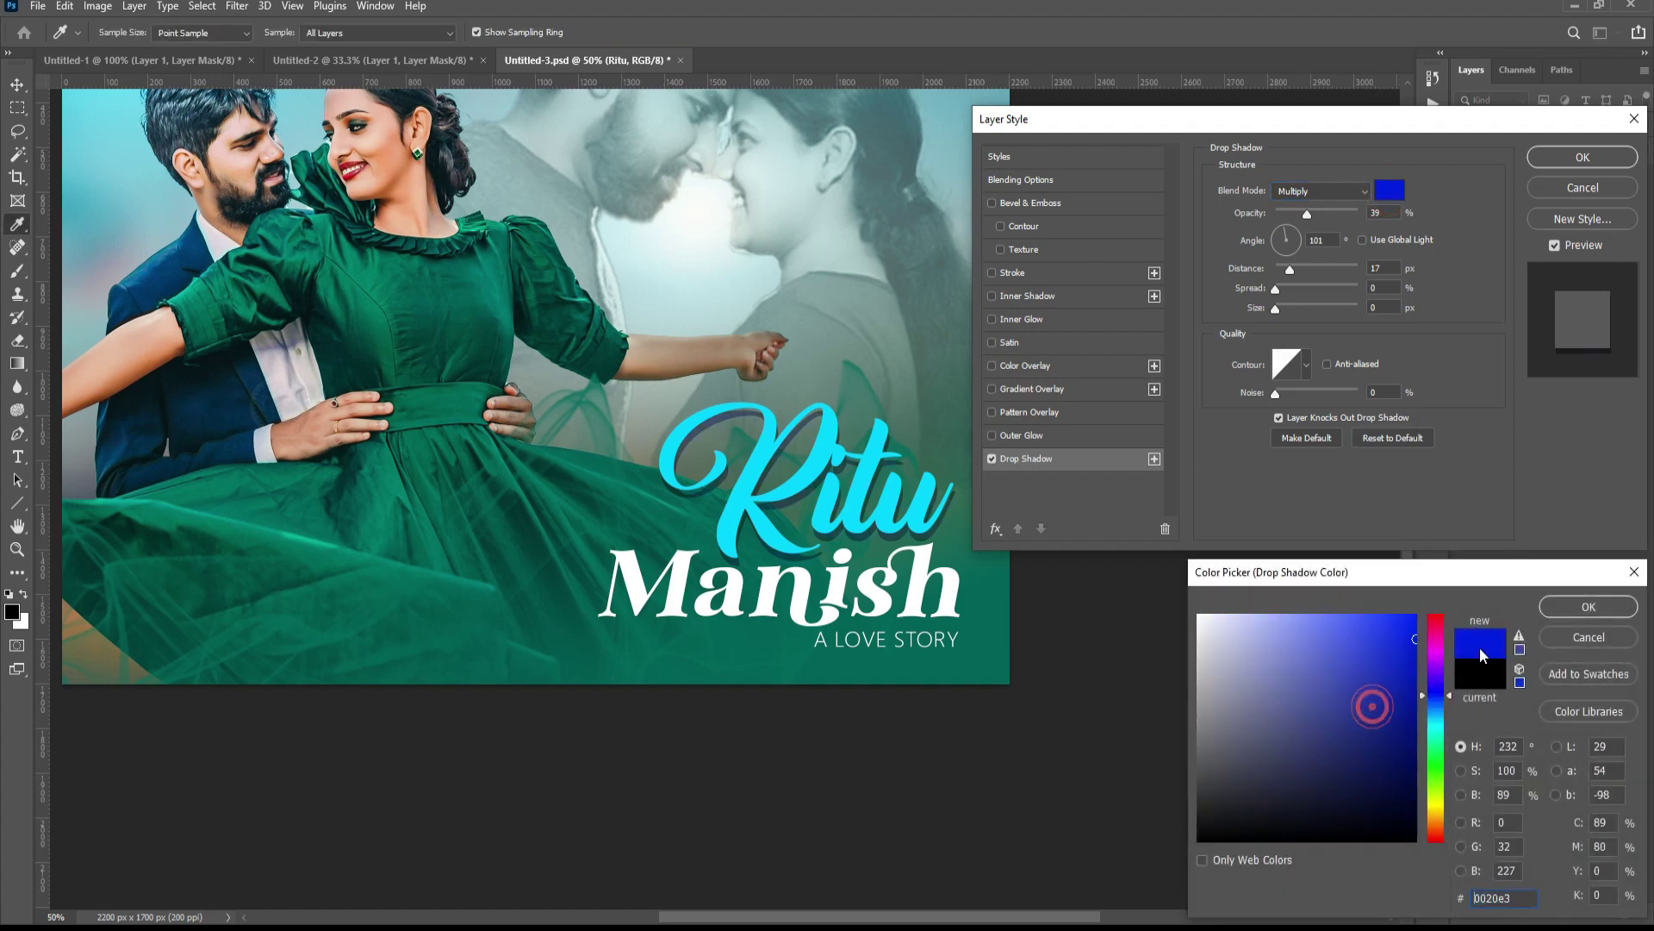
click(721, 657)
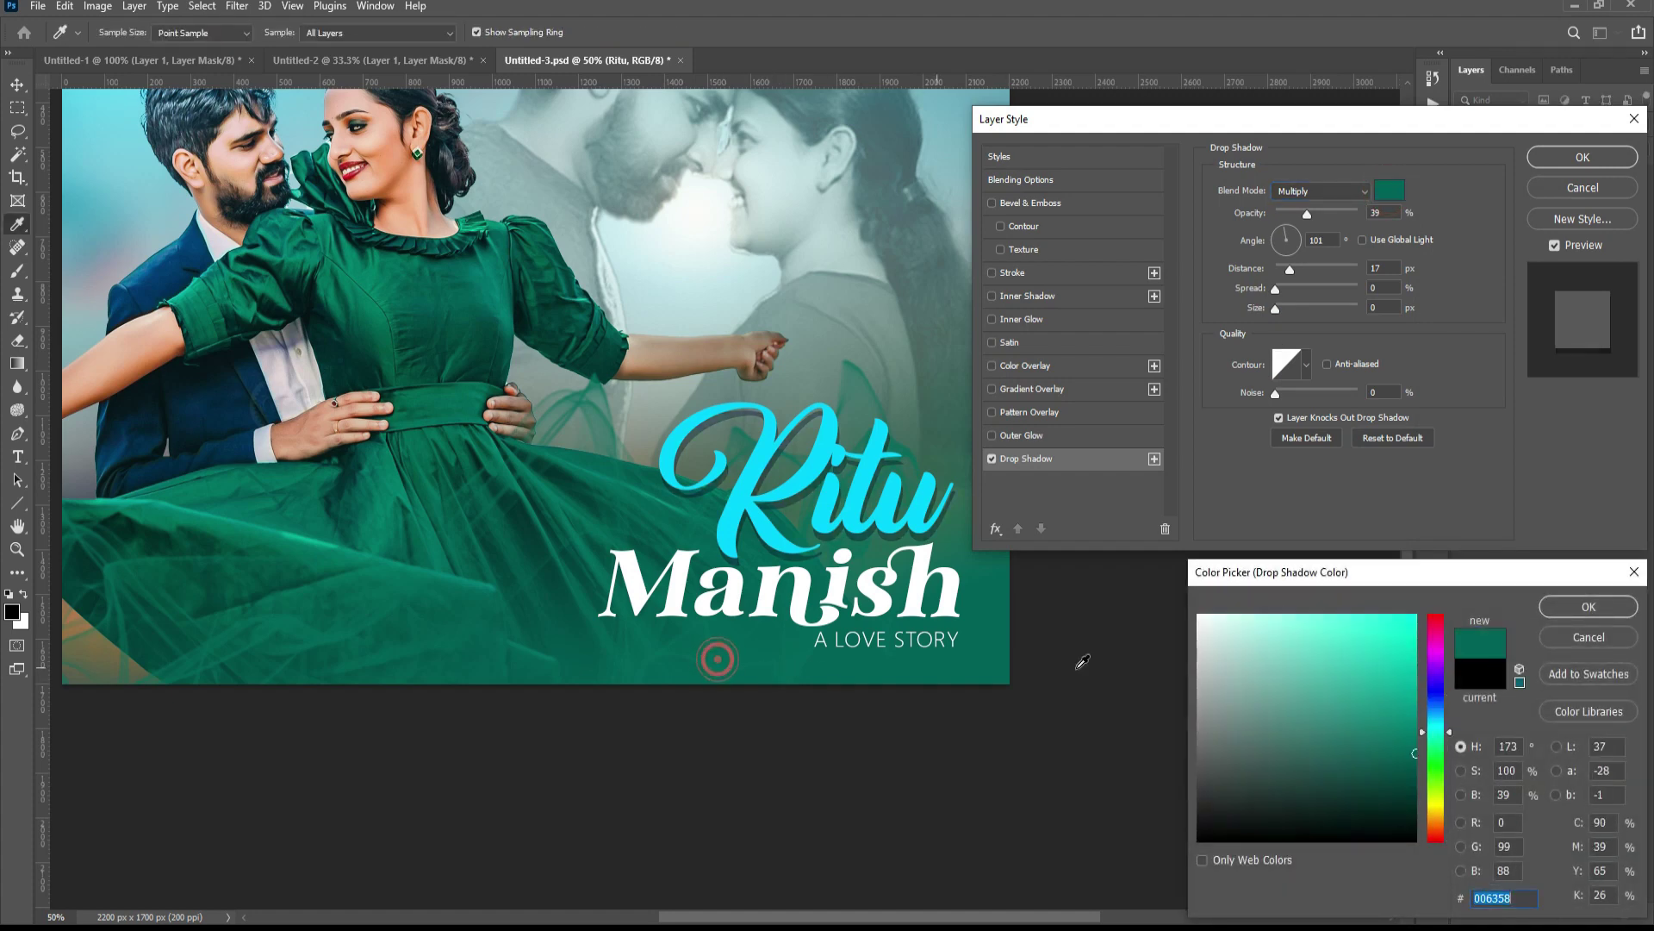
click(1571, 608)
drag(1308, 215, 1291, 215)
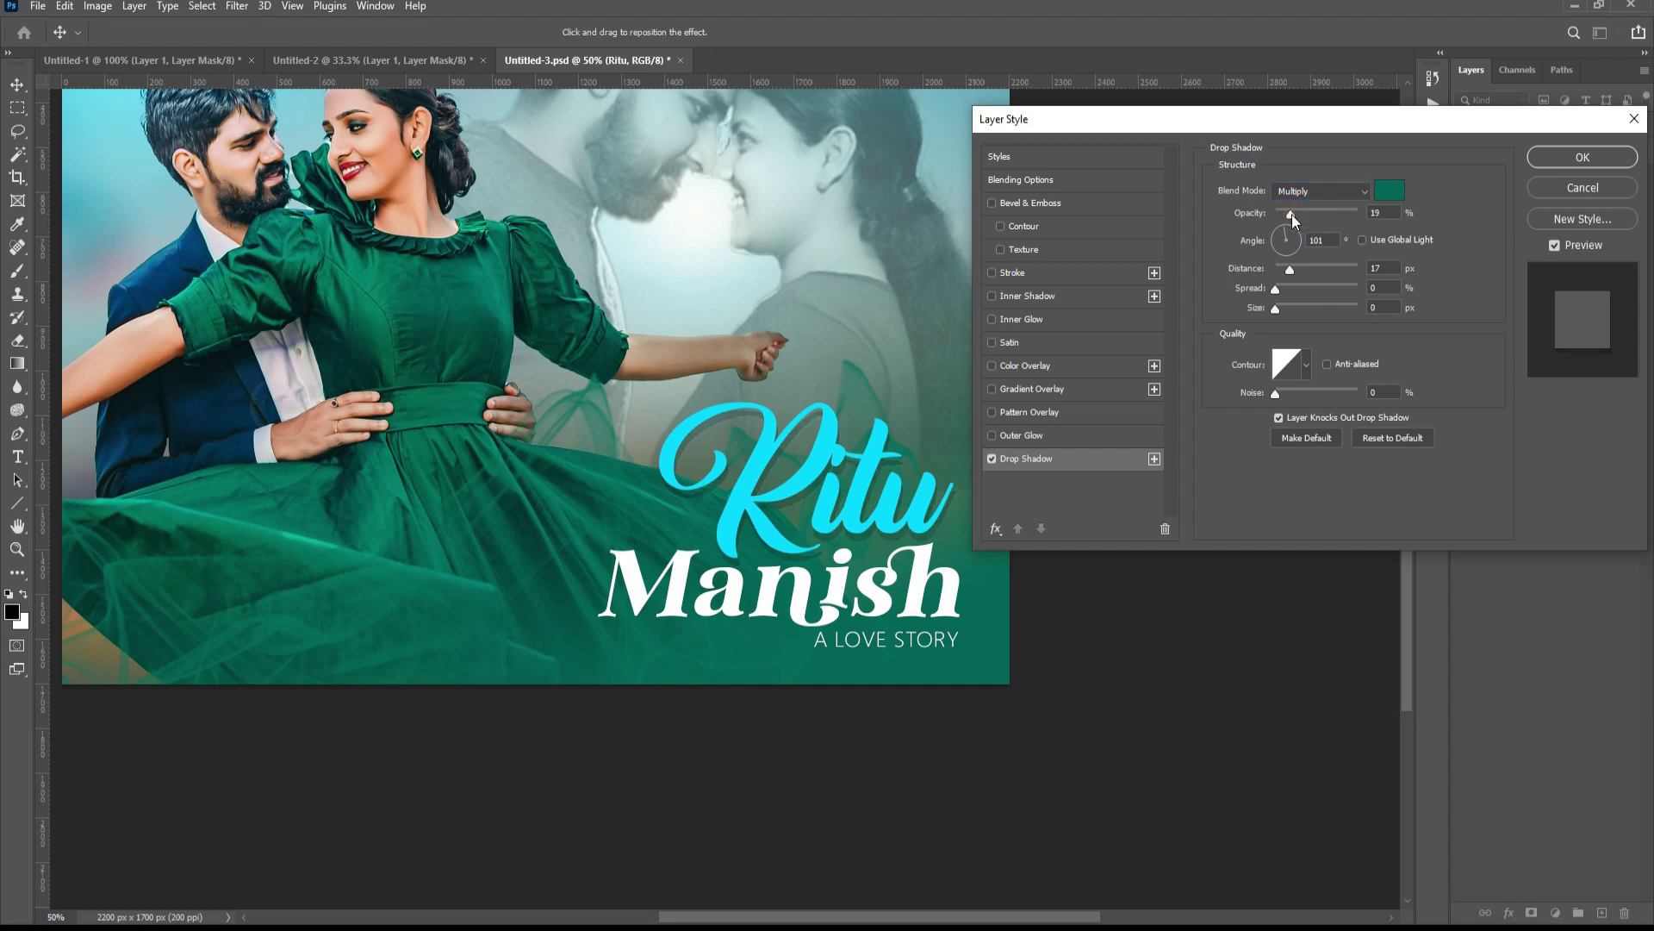
drag(1291, 275, 1289, 275)
click(1290, 275)
click(1551, 166)
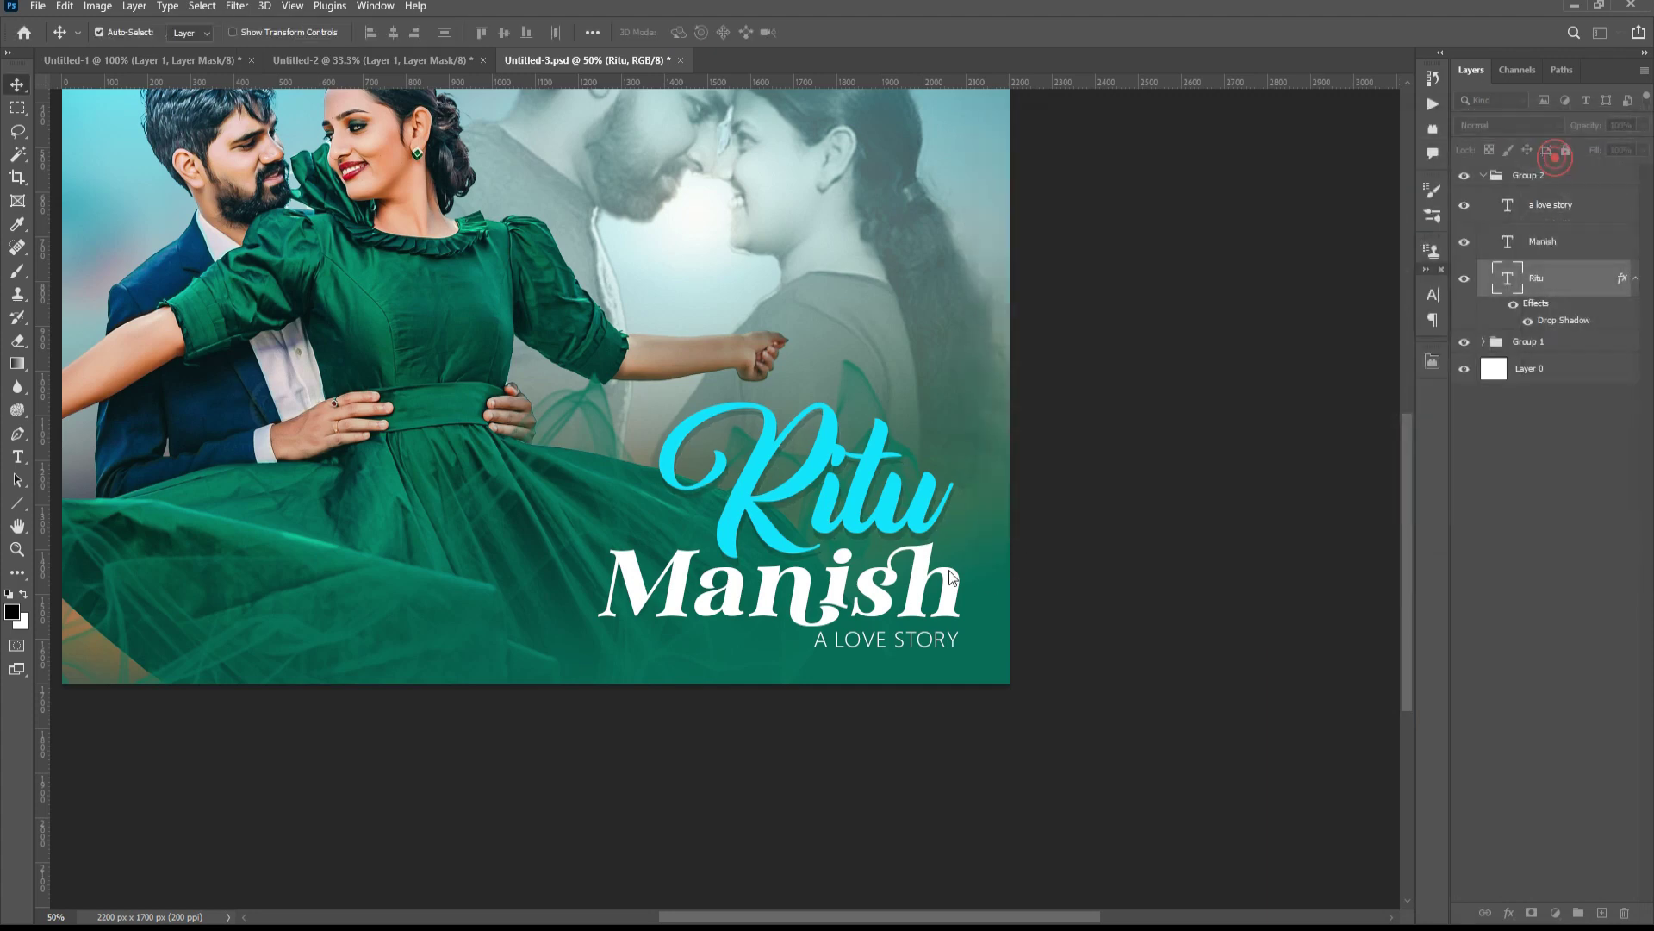
click(1543, 242)
click(1509, 913)
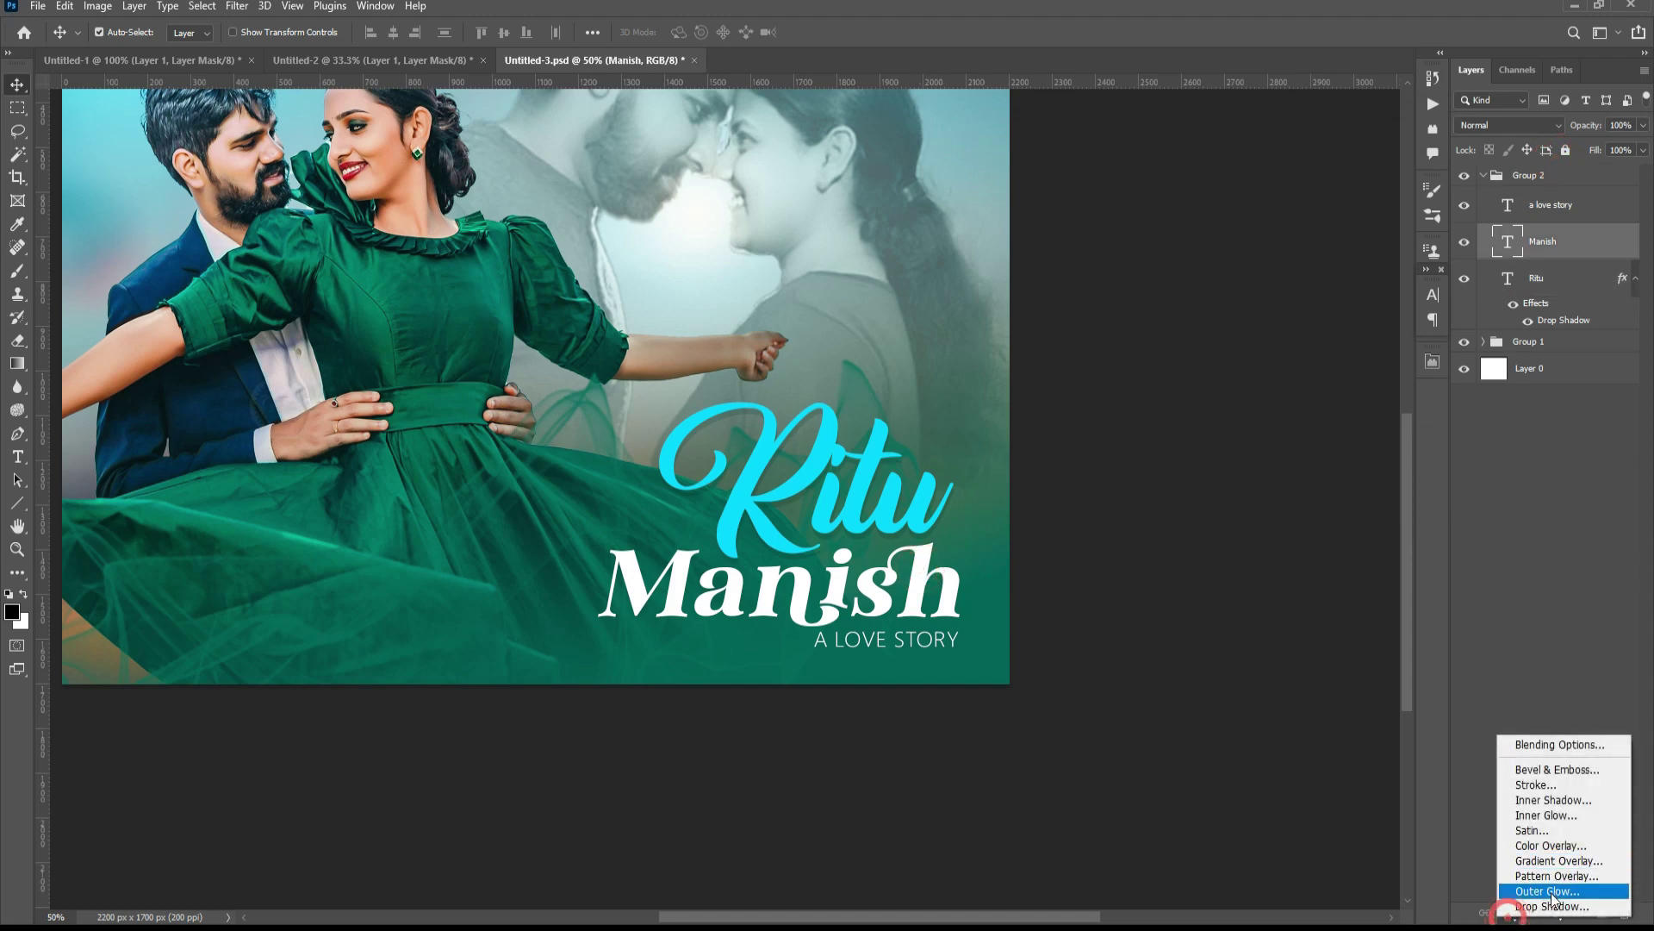
click(1550, 898)
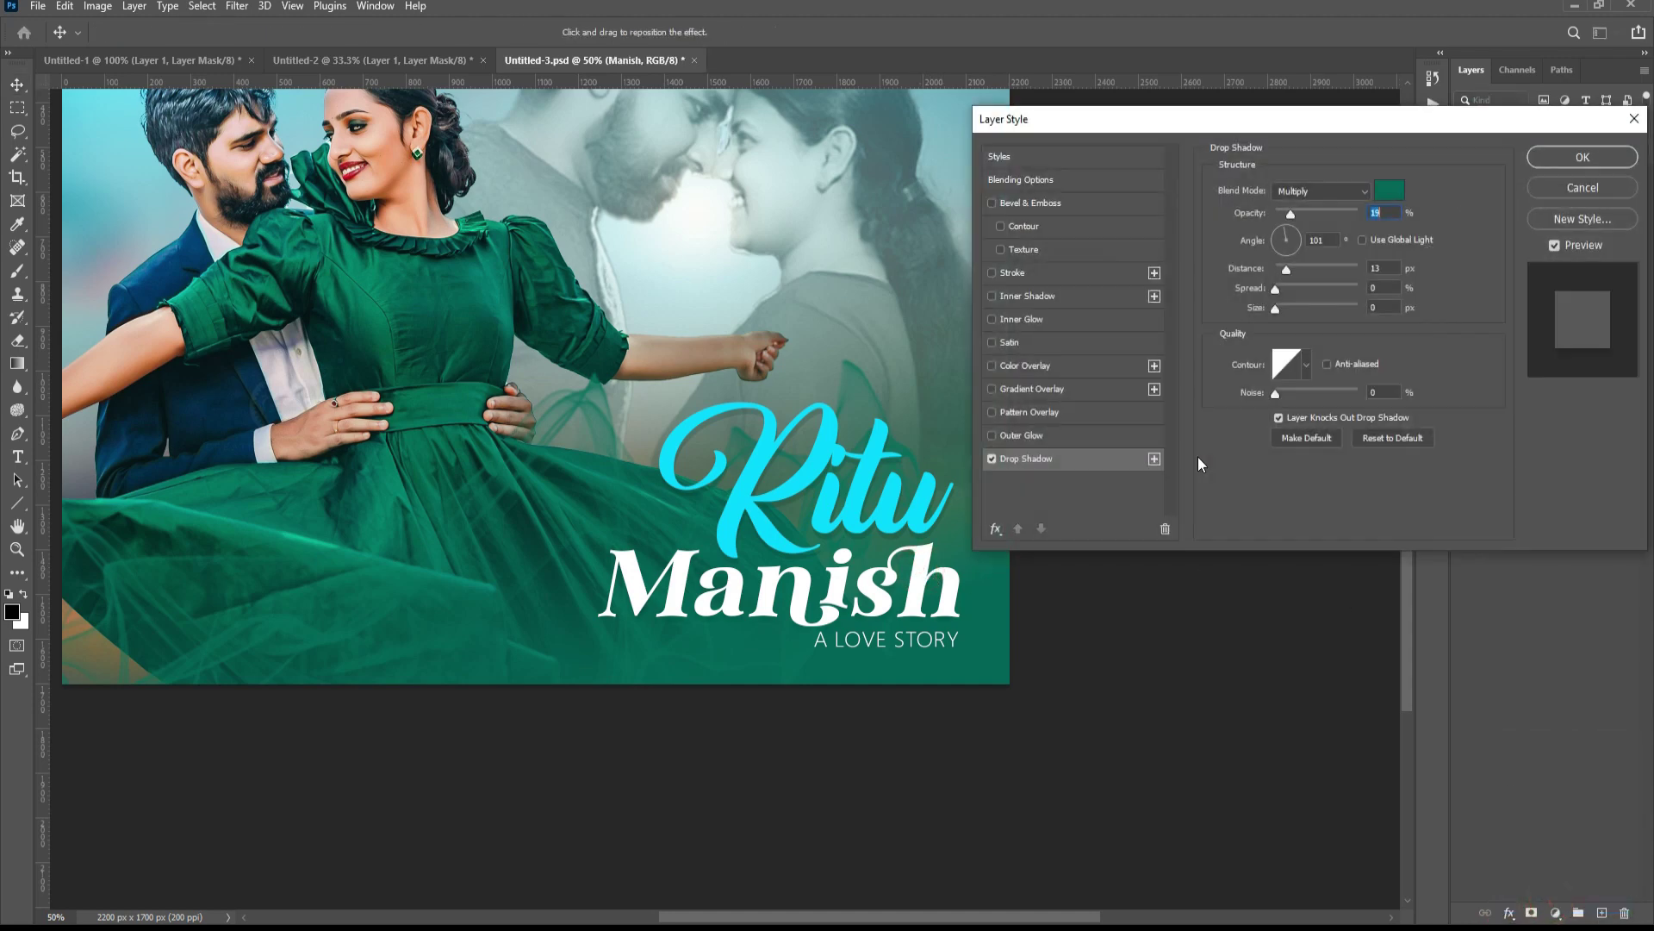
click(1558, 157)
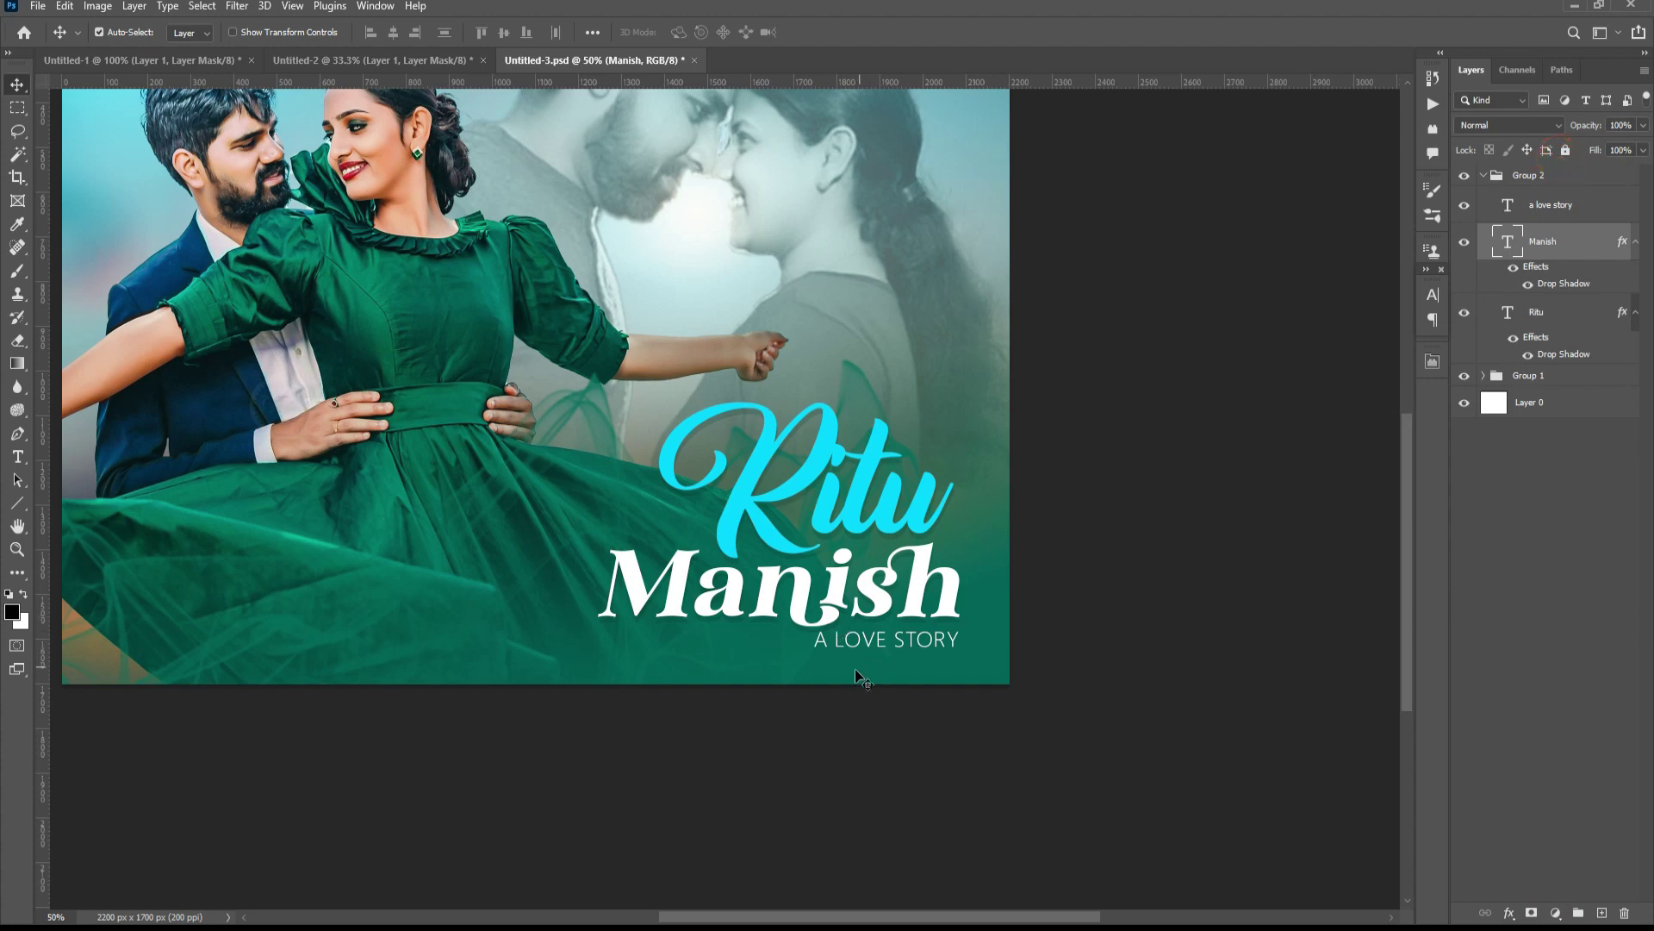
click(872, 648)
click(1508, 913)
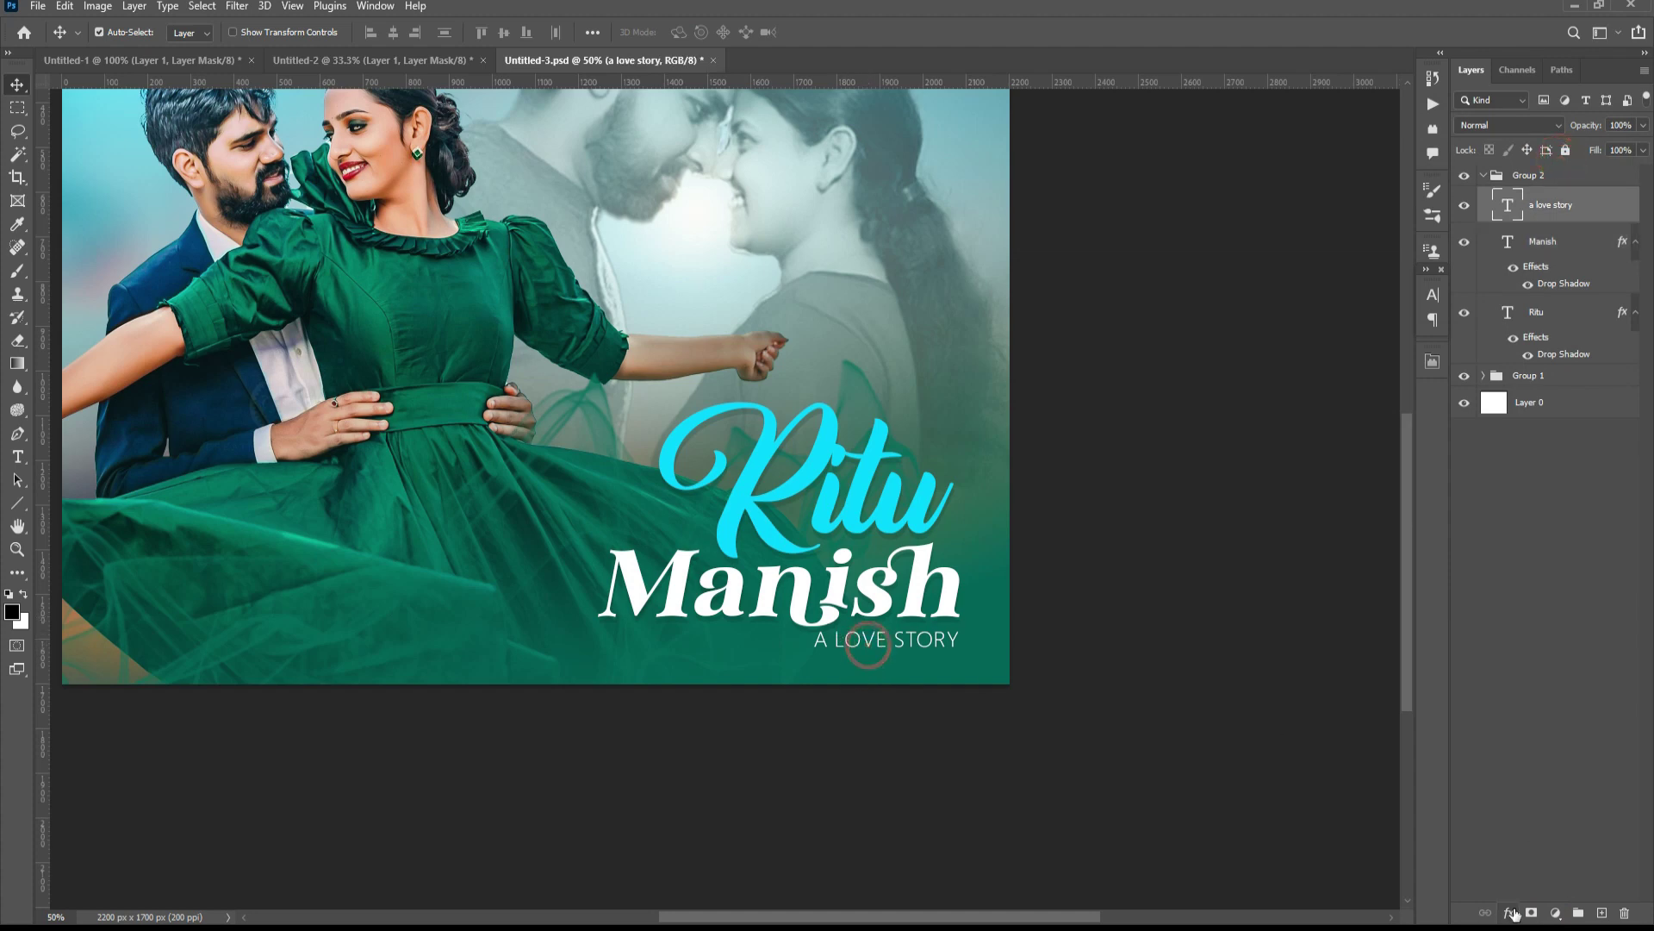
click(1521, 897)
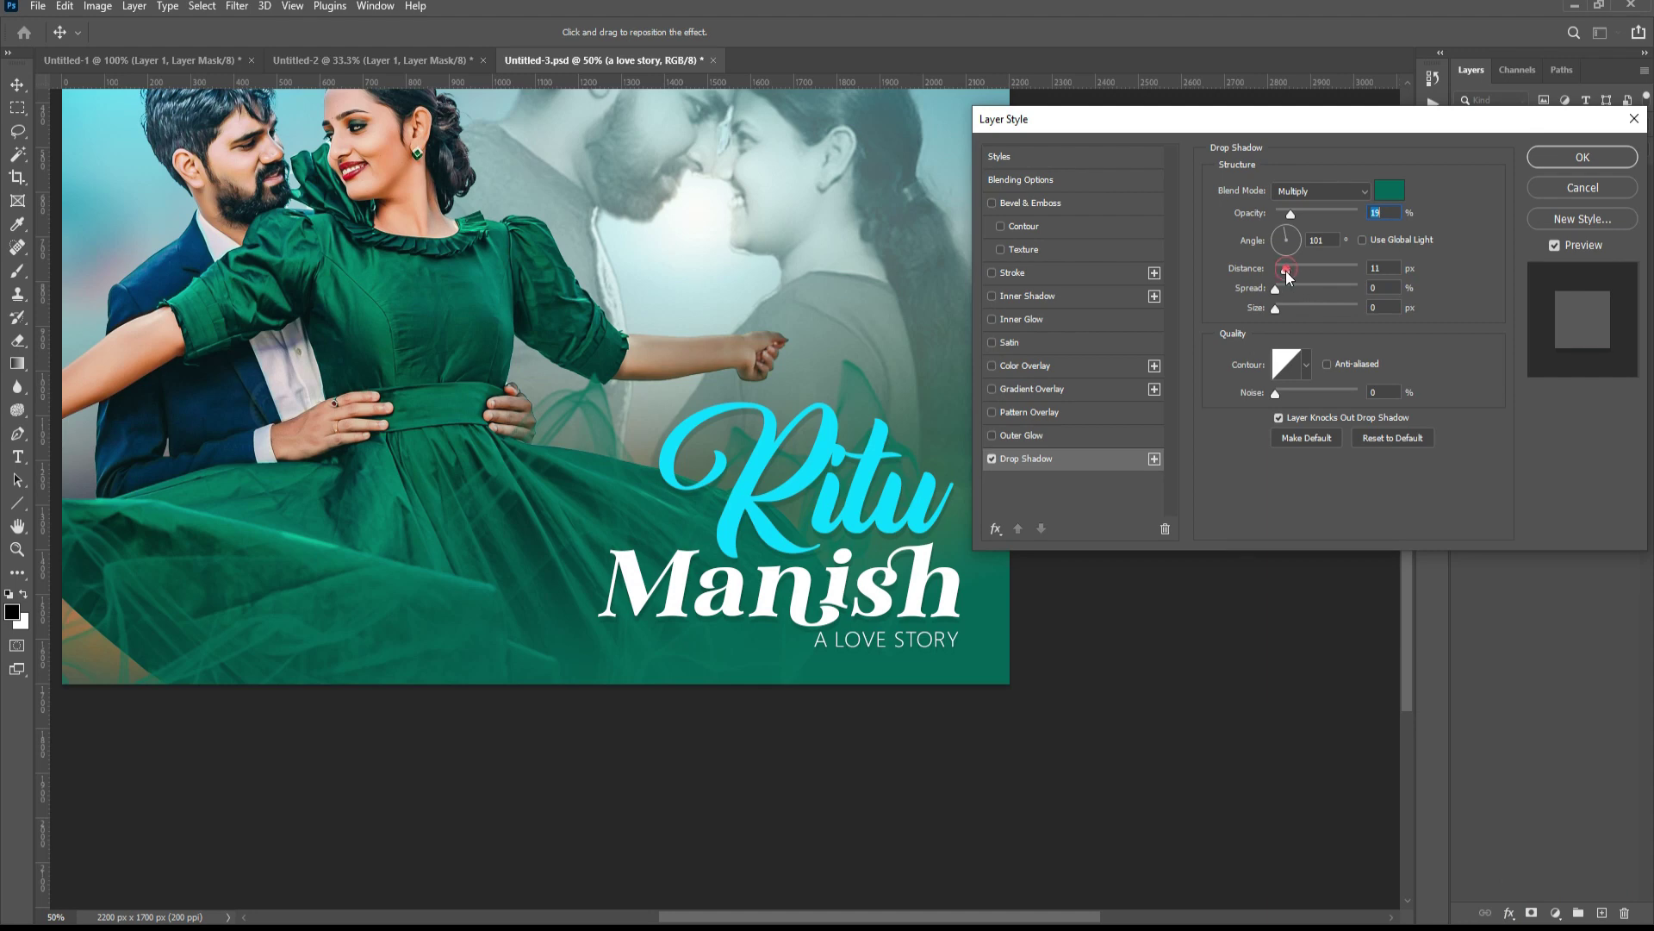
drag(1288, 271, 1282, 272)
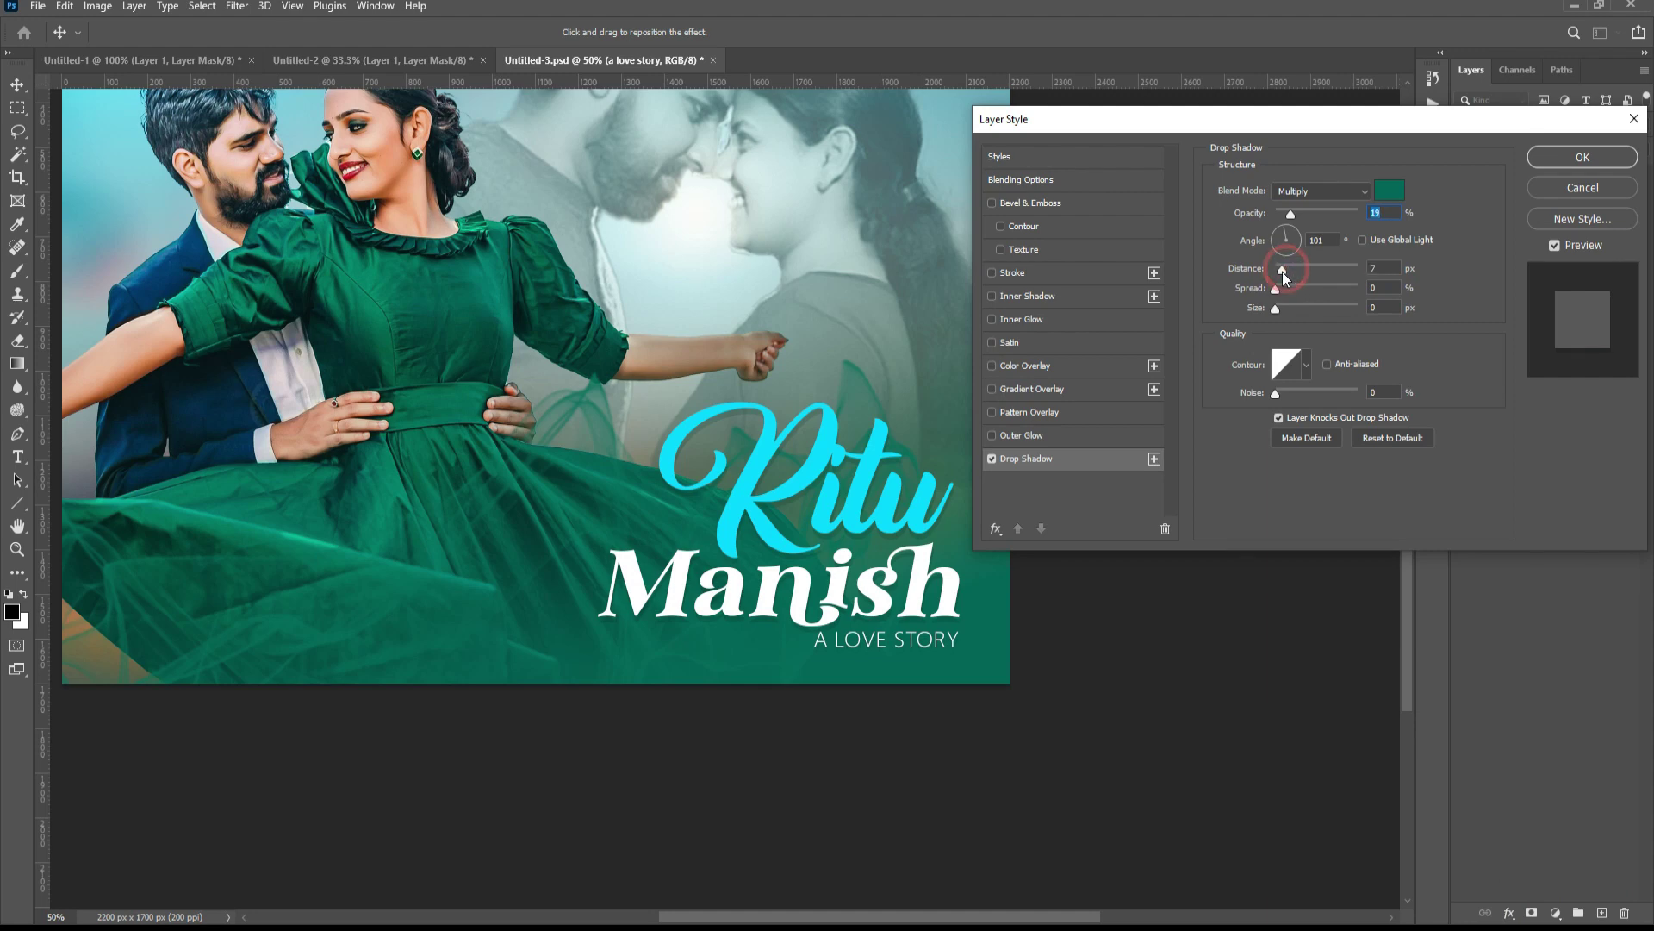
click(1556, 159)
key(ctrl+minus)
key(ctrl+minus)
key(ctrl+plus)
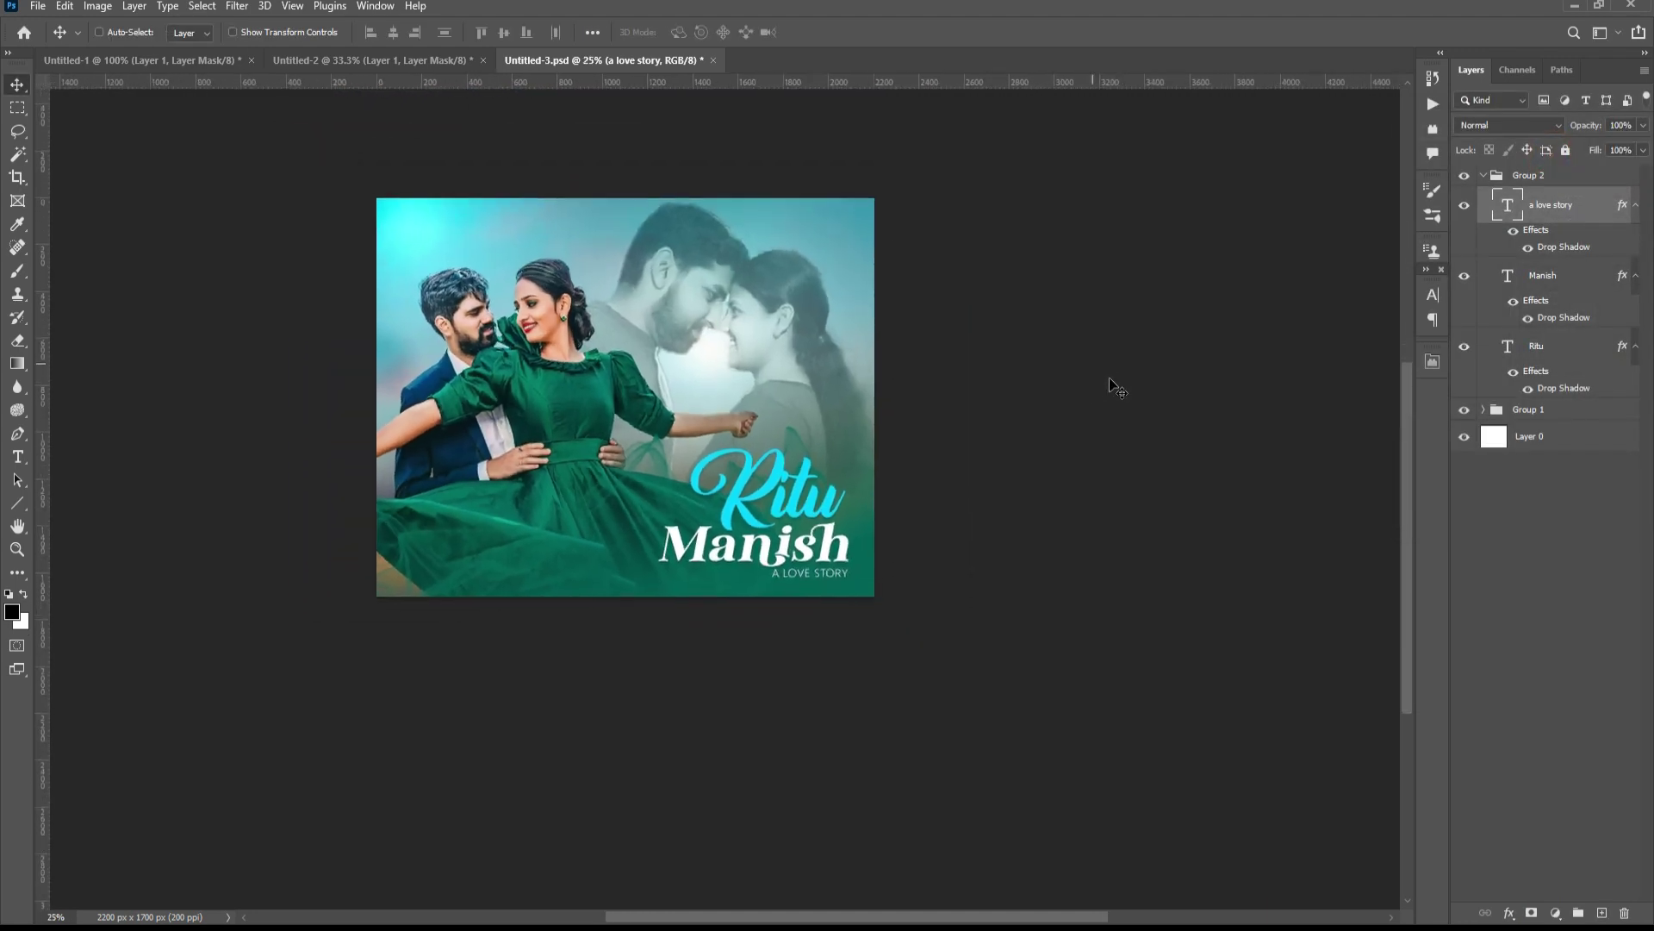
- Collapse the title text group and save the poster
drag(768, 404, 844, 454)
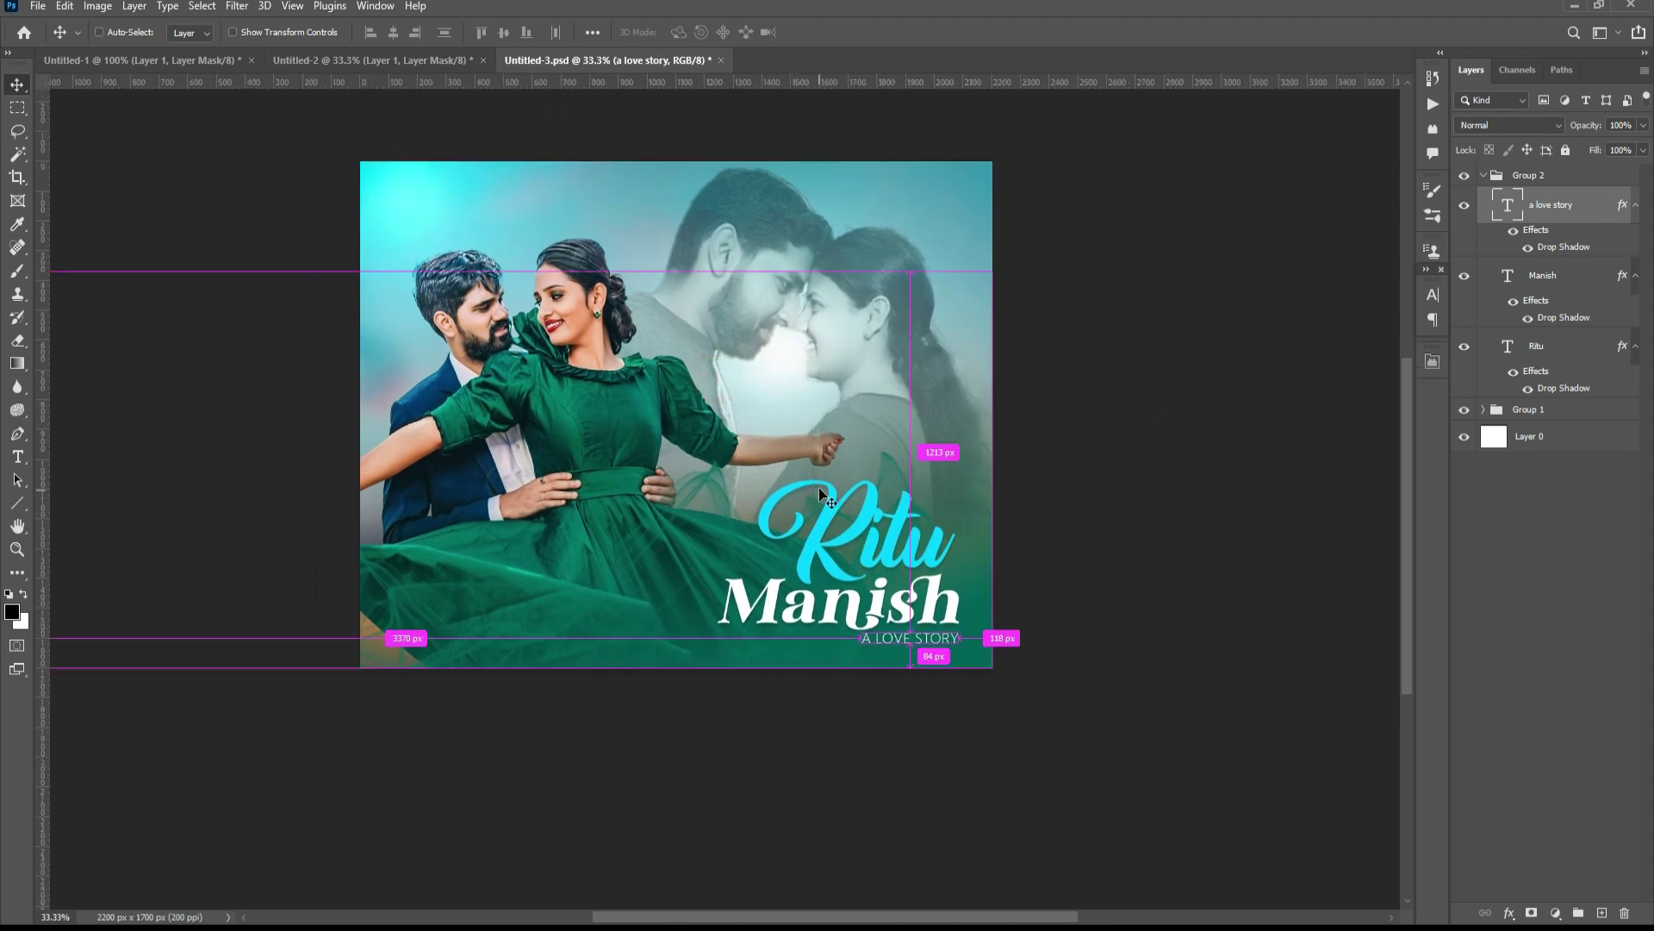
key(ctrl+s)
click(1497, 175)
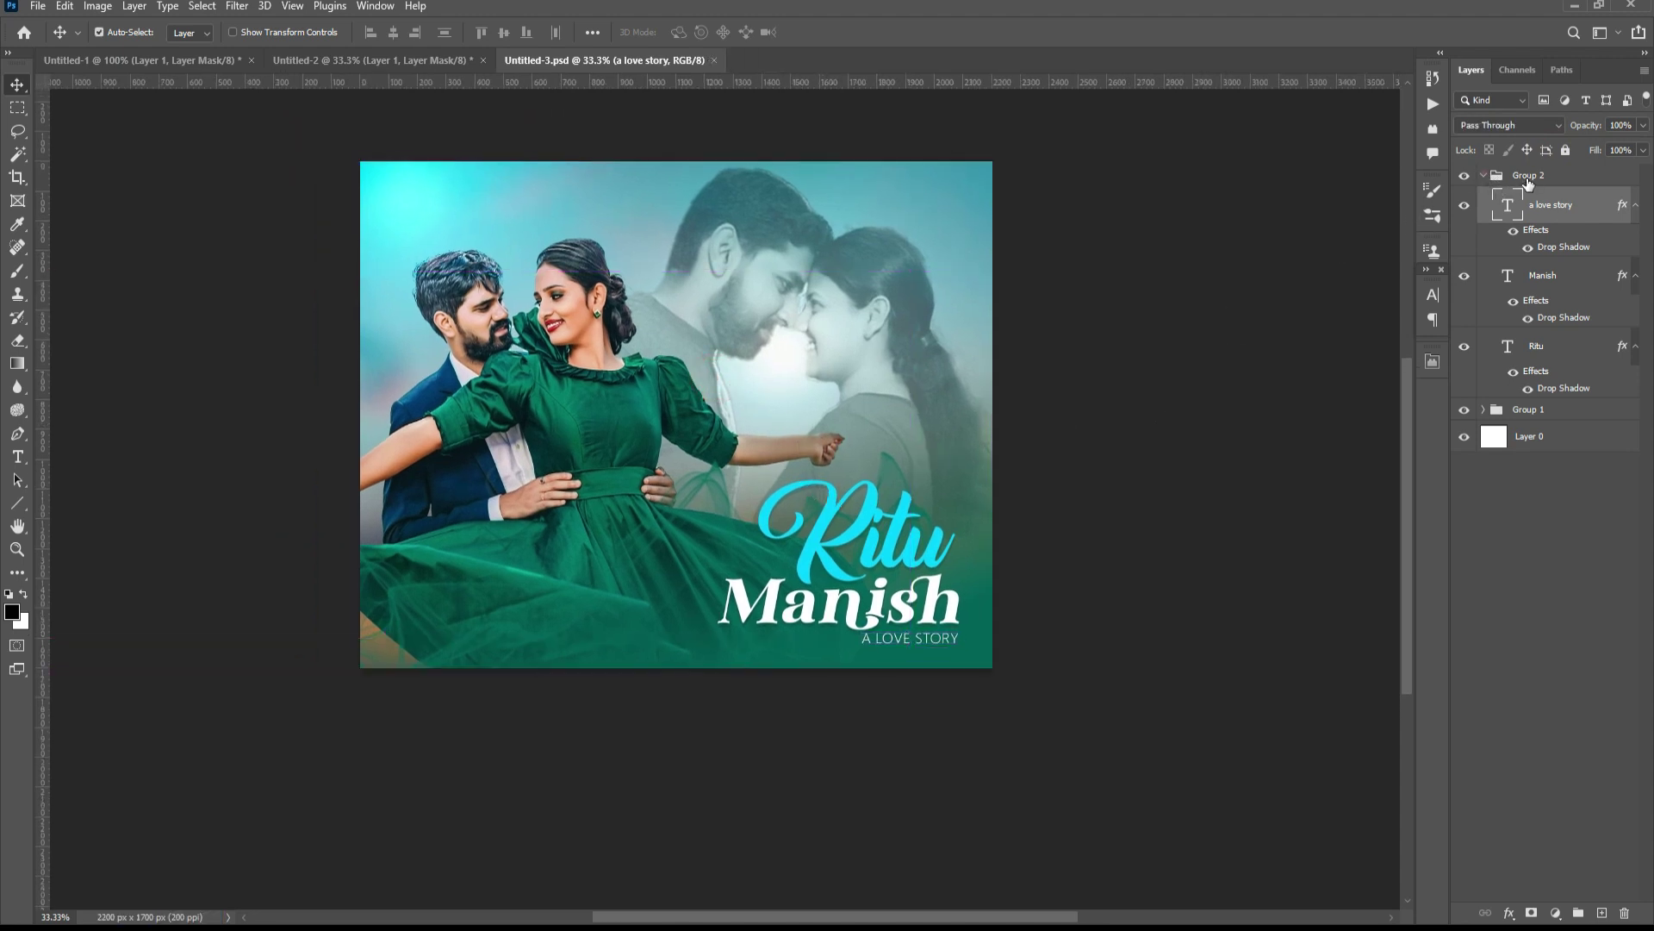
key(ctrl+s)
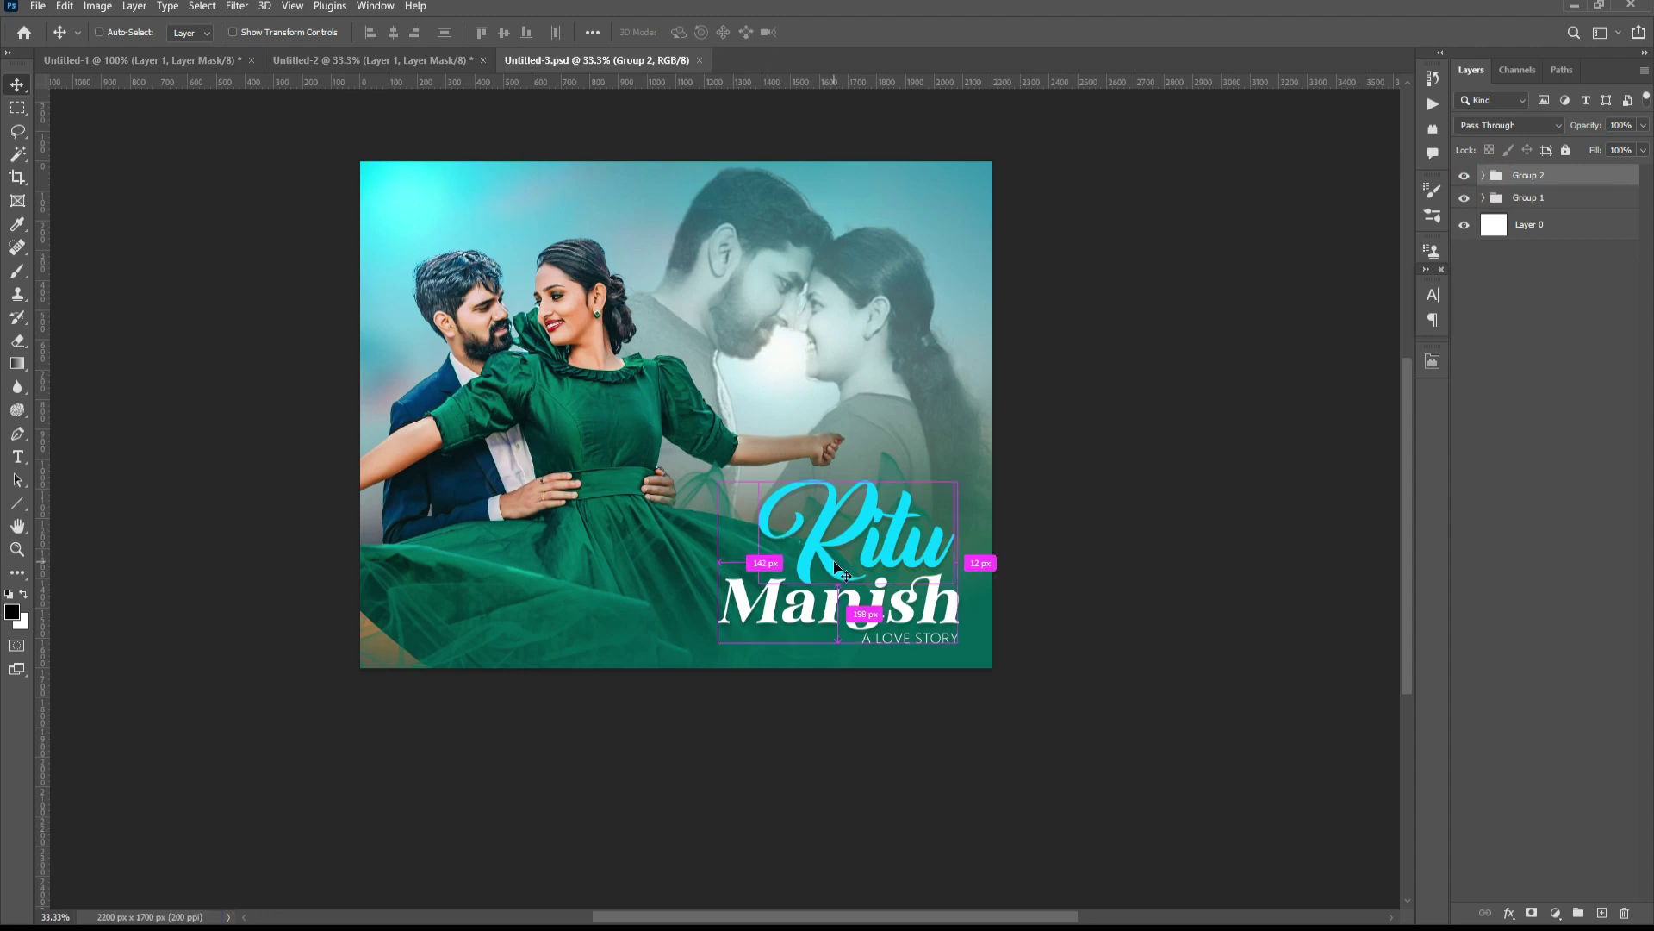
- Hide and reshow the layer groups to compare the poster with and without them
scroll(840, 569, down, 2)
scroll(841, 569, up, 2)
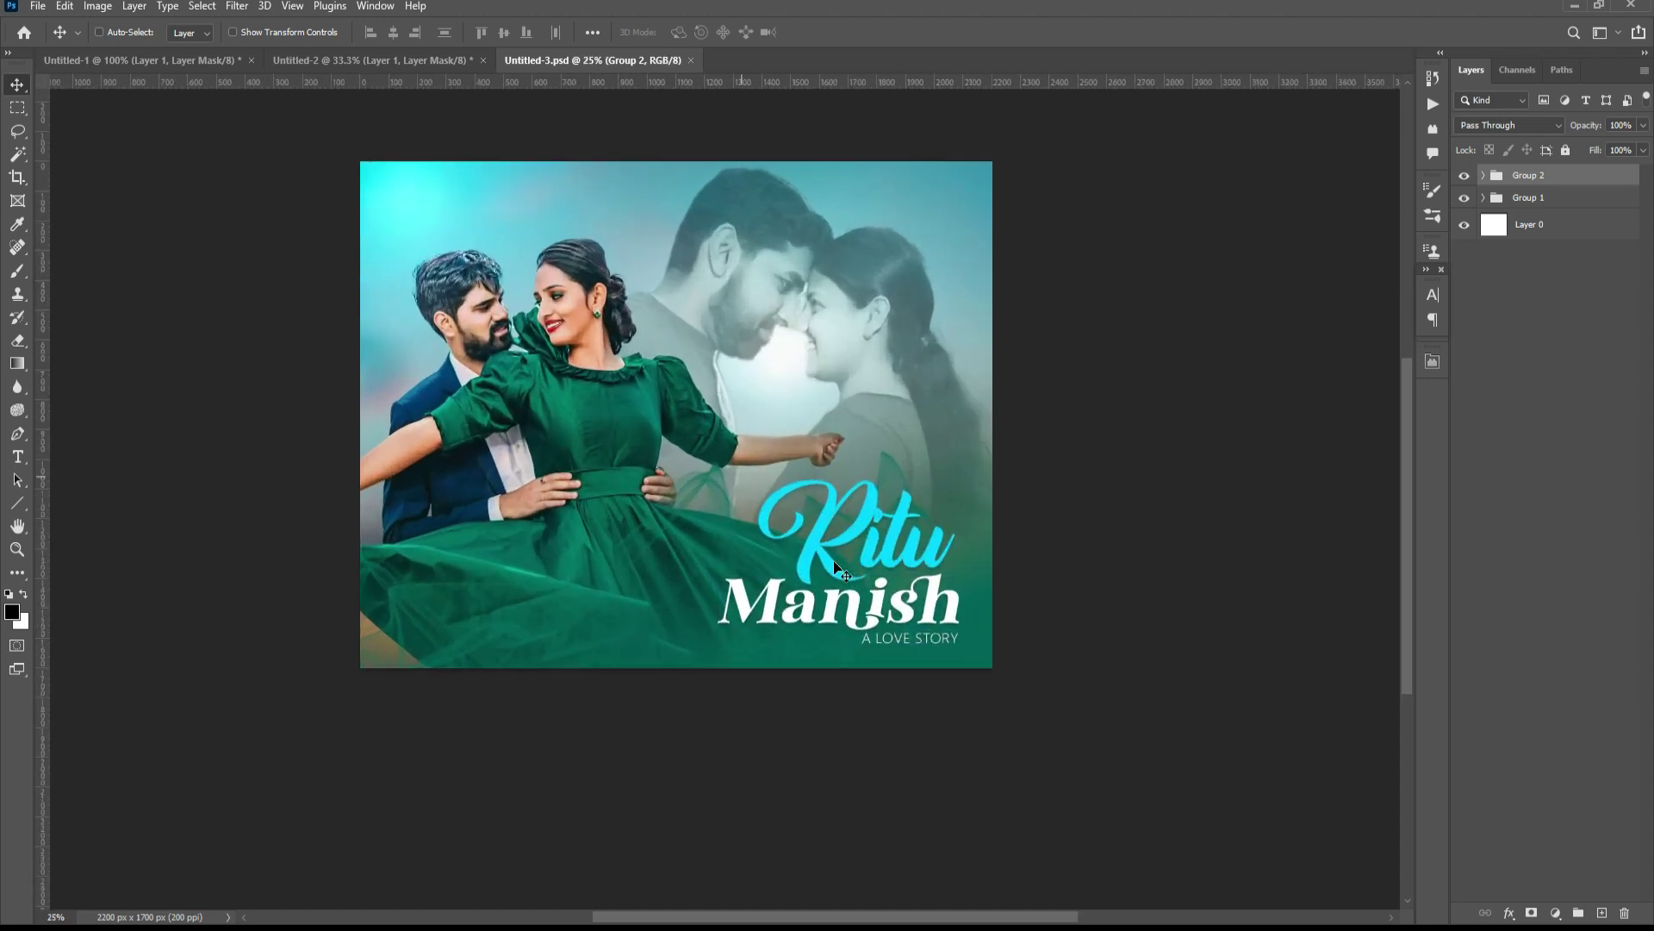
drag(823, 462, 1174, 511)
click(1192, 508)
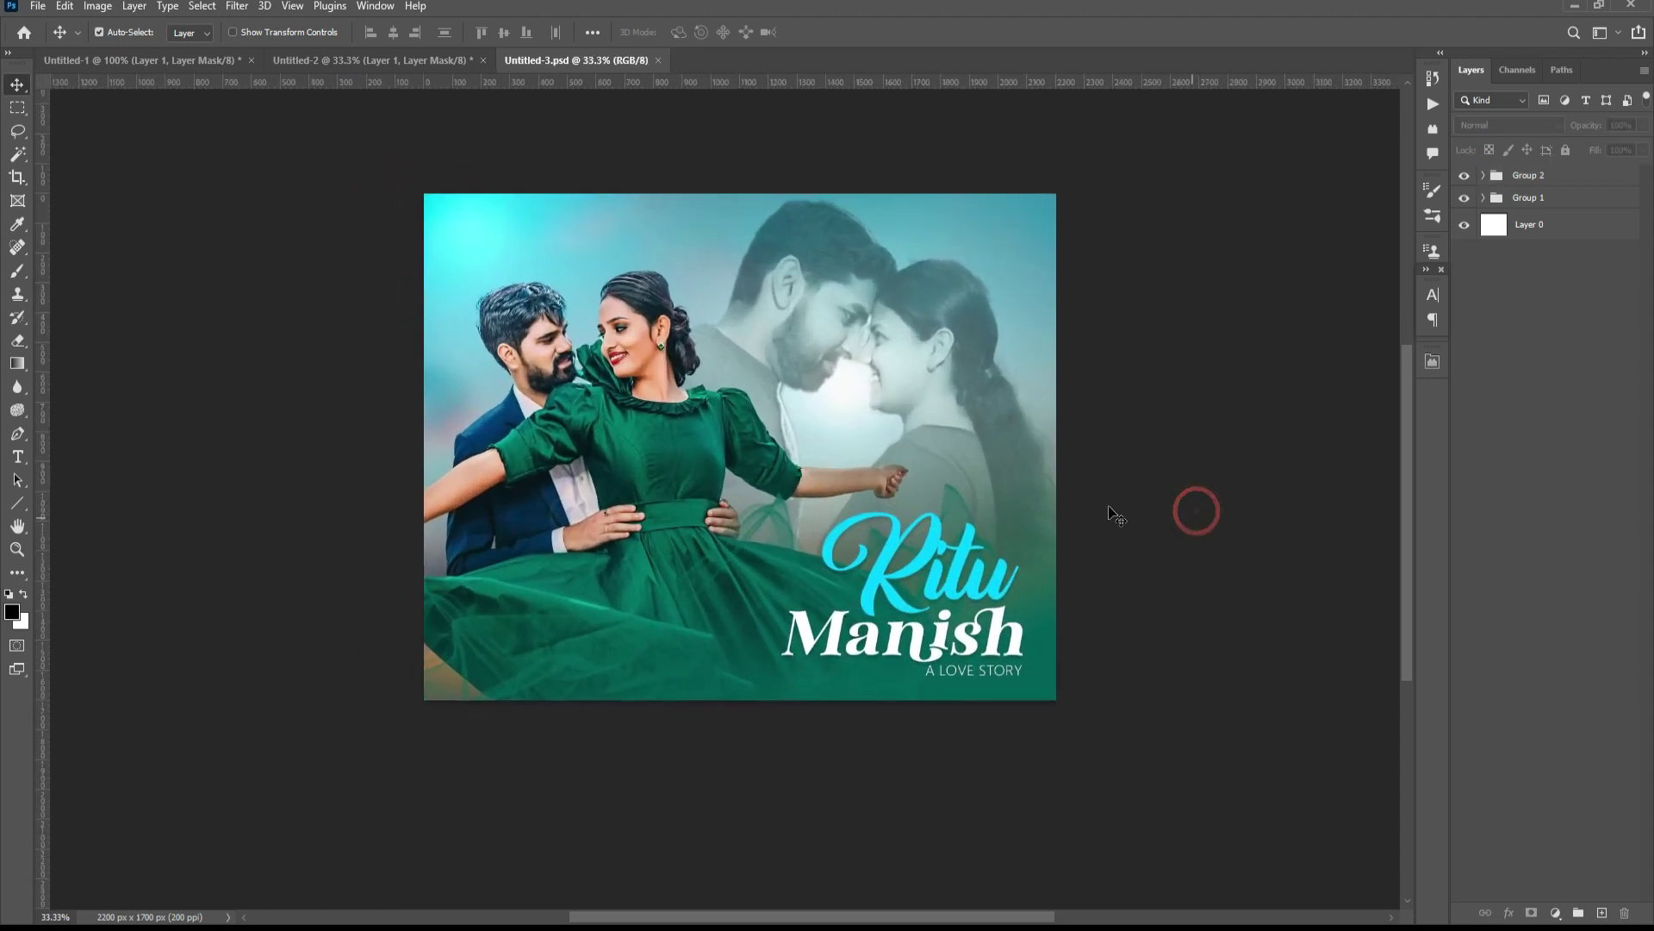
click(1542, 198)
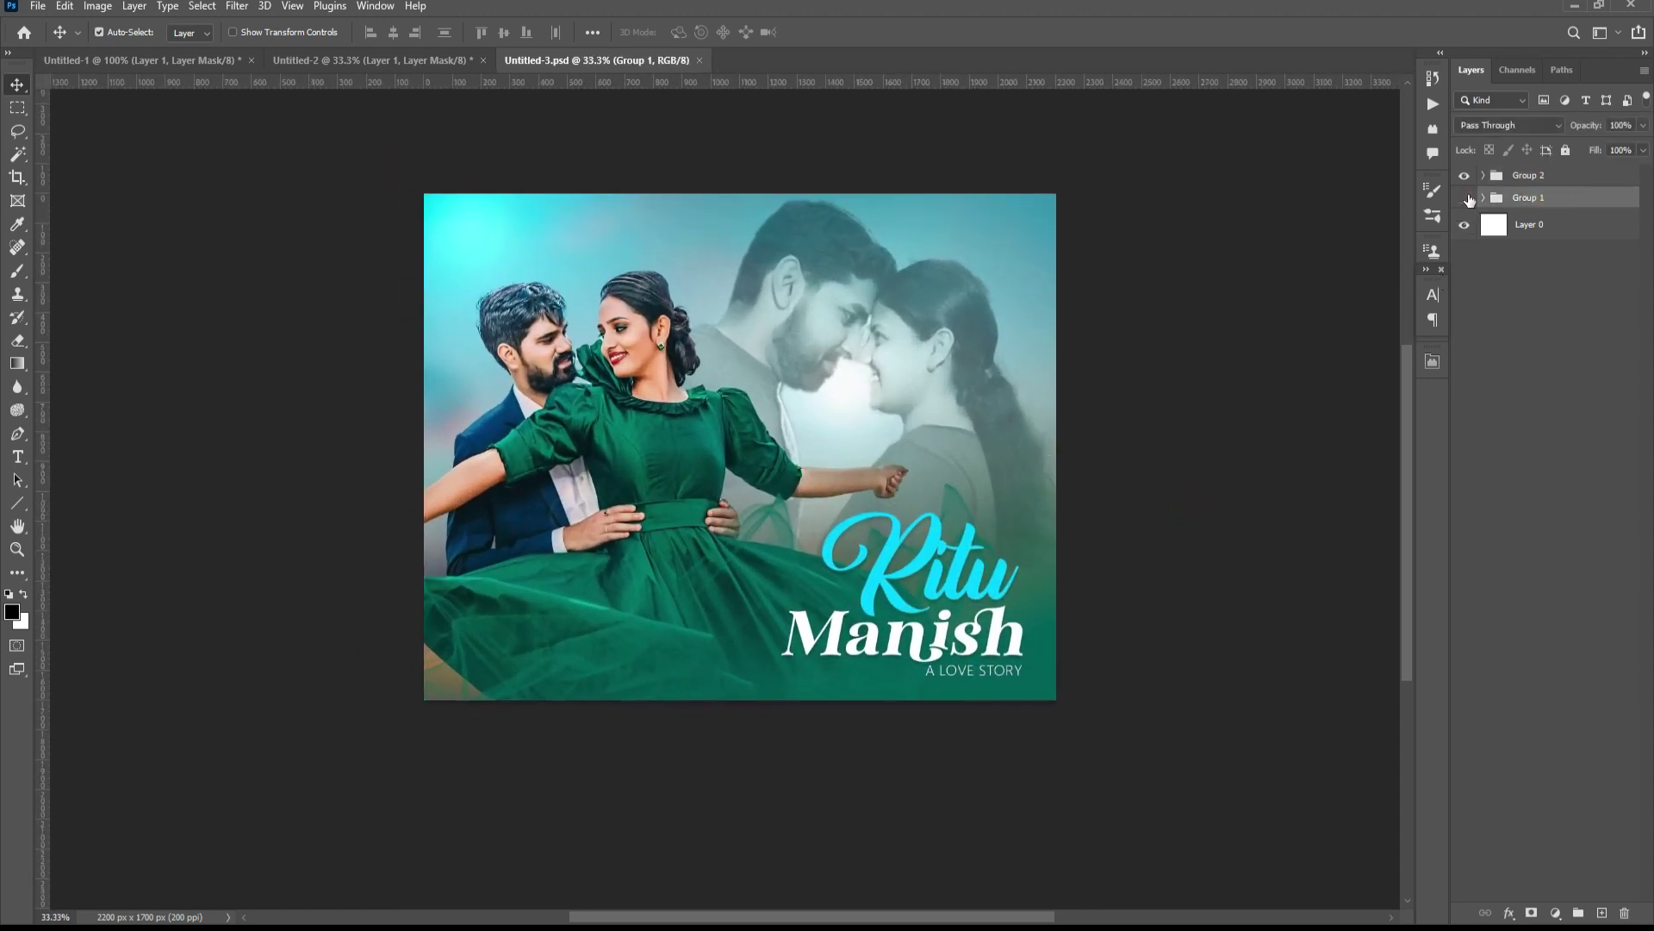
click(1465, 199)
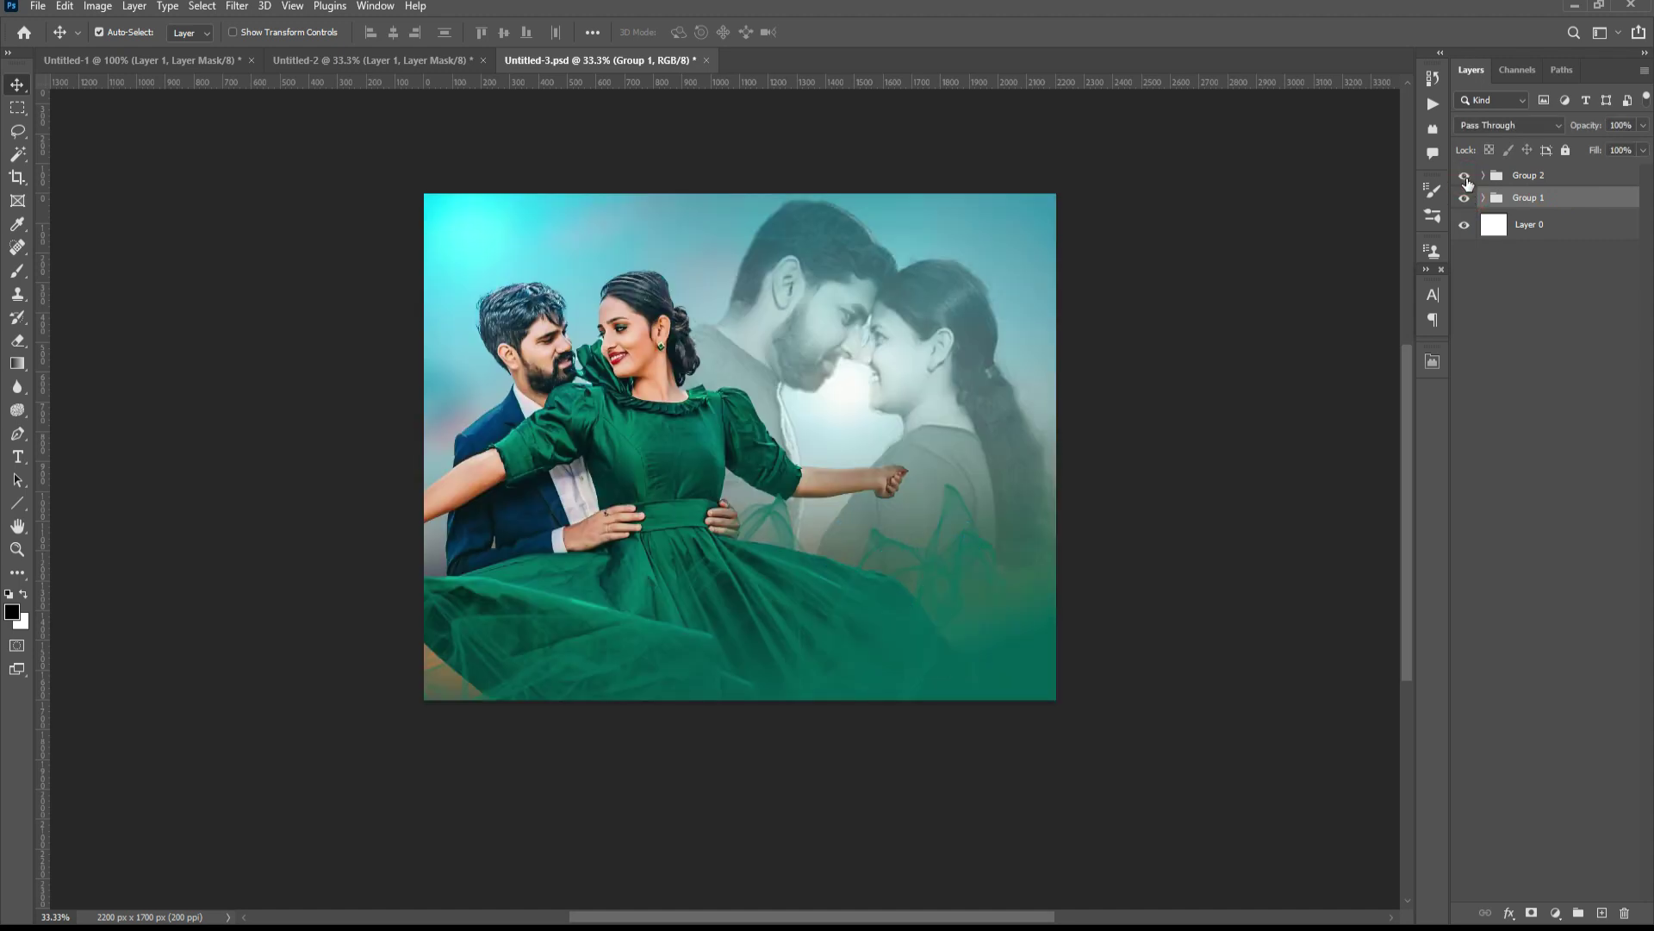
click(1465, 176)
click(1558, 199)
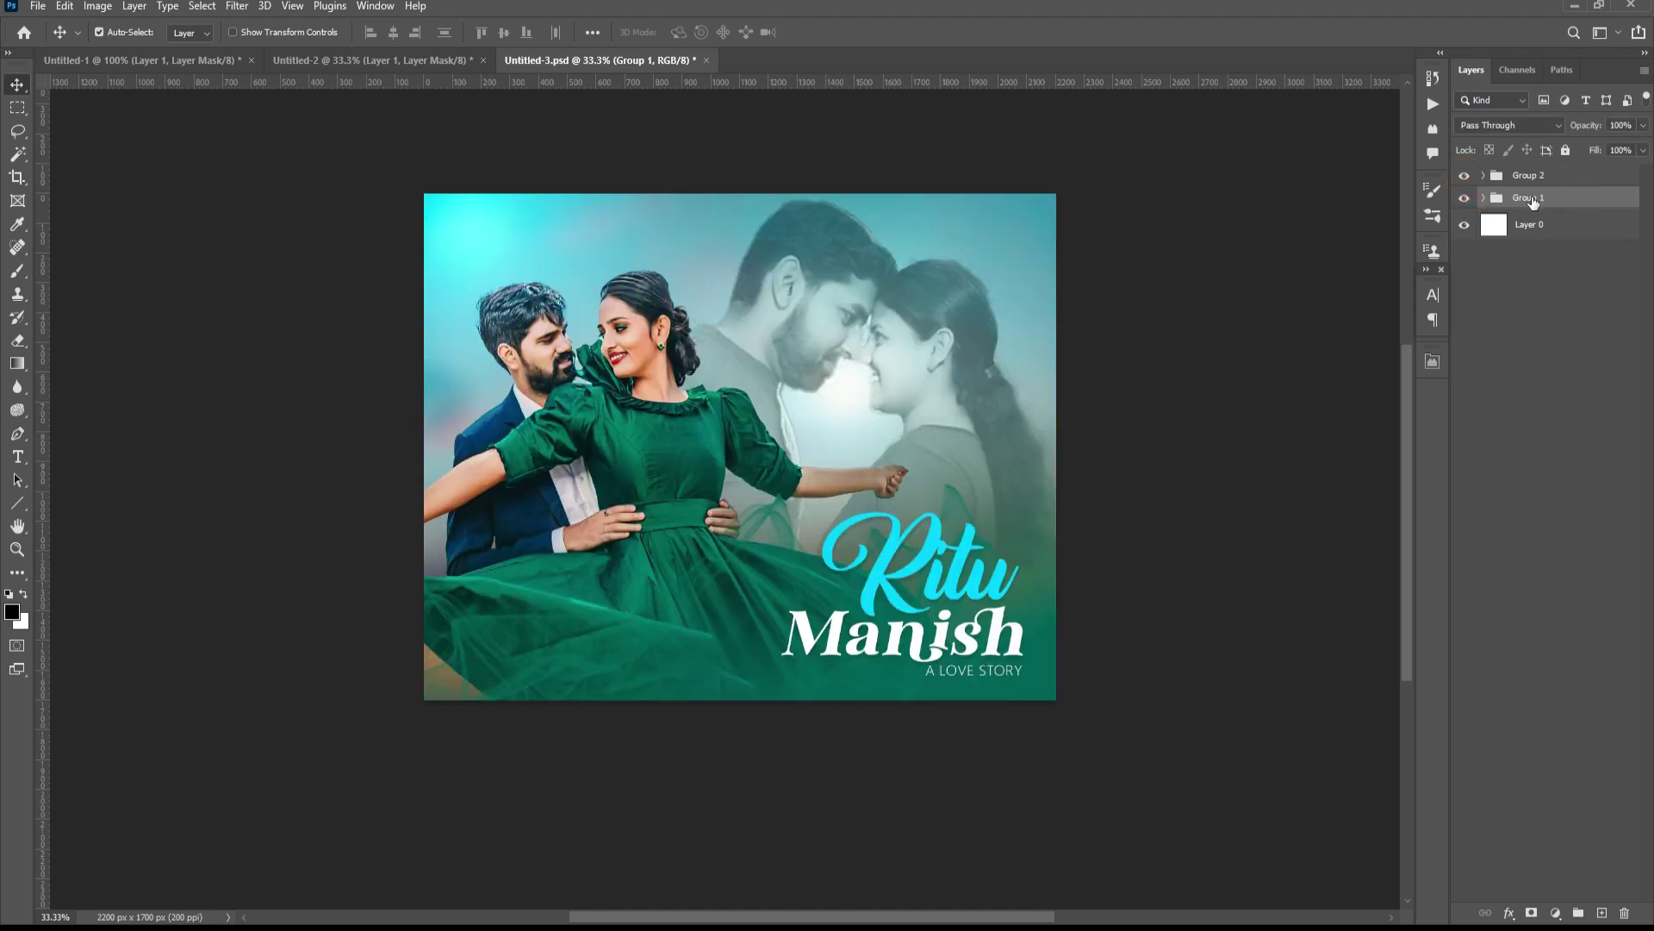
- Duplicate the photo group Group 1 as Group 1 copy
right_click(1533, 200)
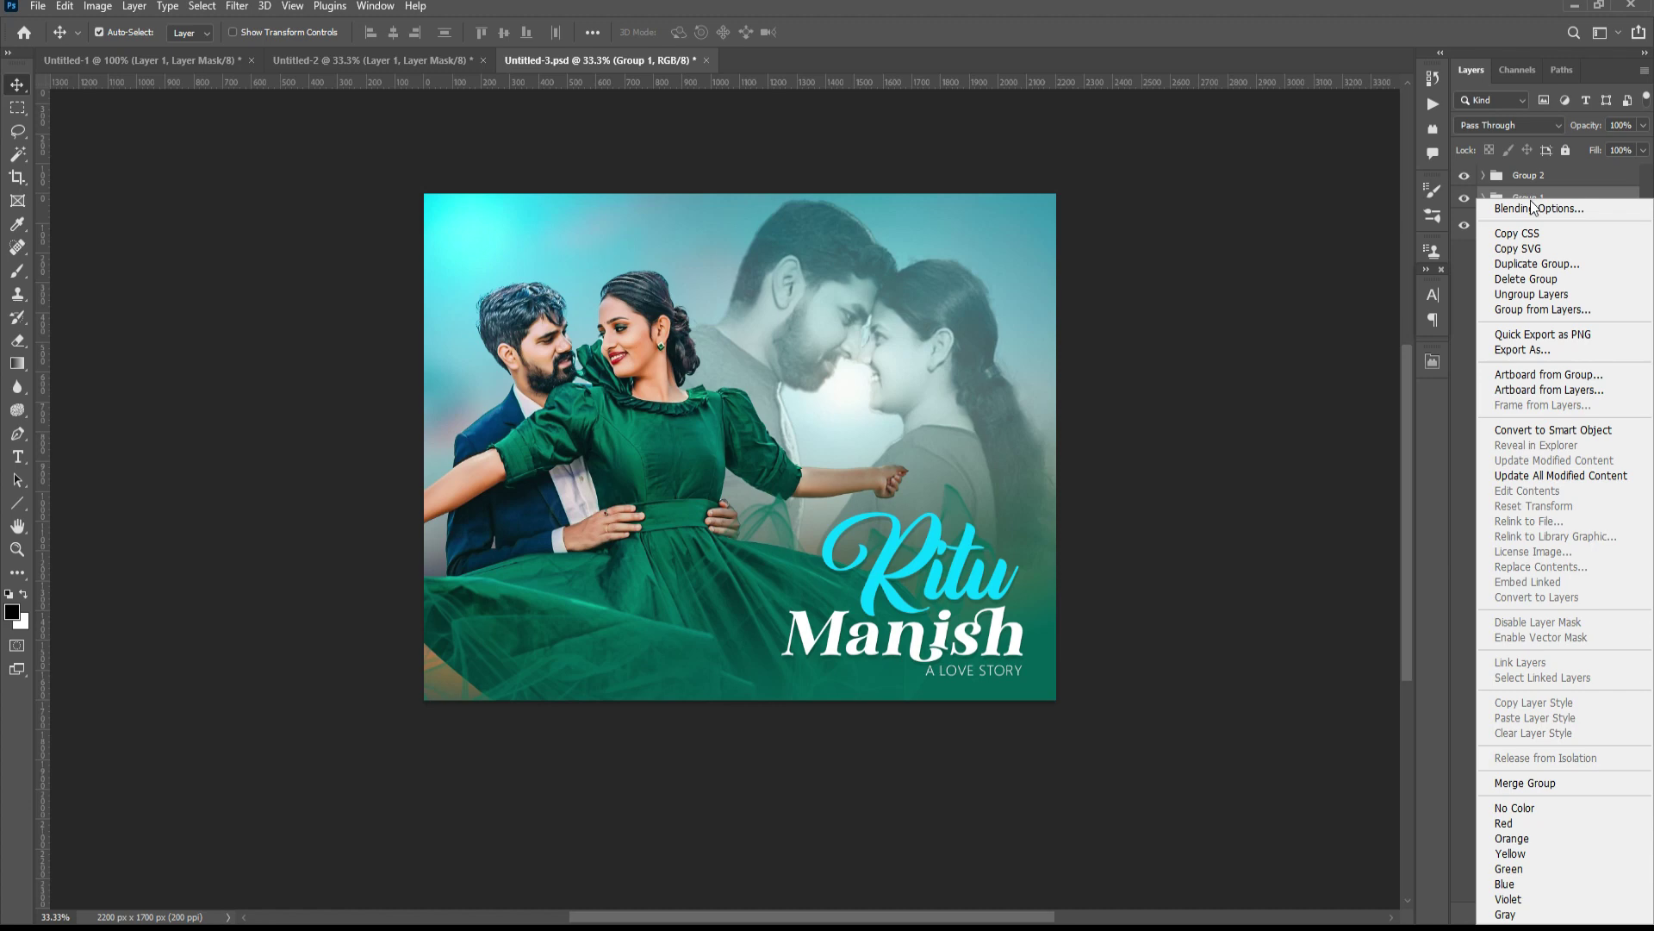
click(1549, 264)
click(975, 260)
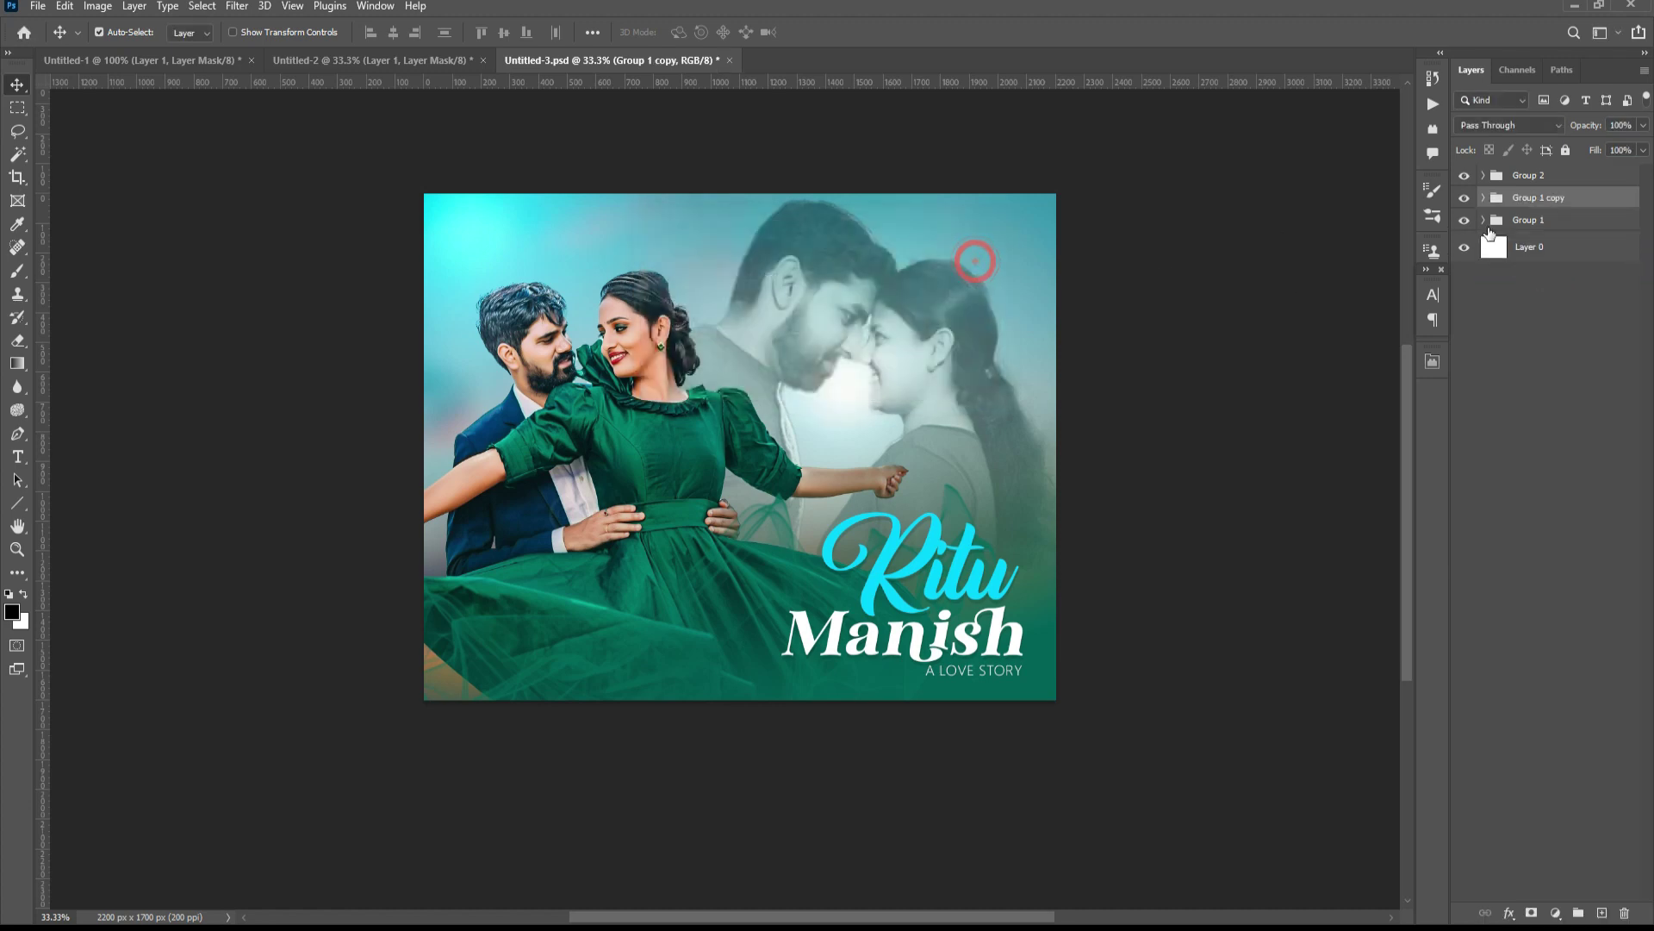
- Convert Group 1 copy into a smart object
right_click(1532, 201)
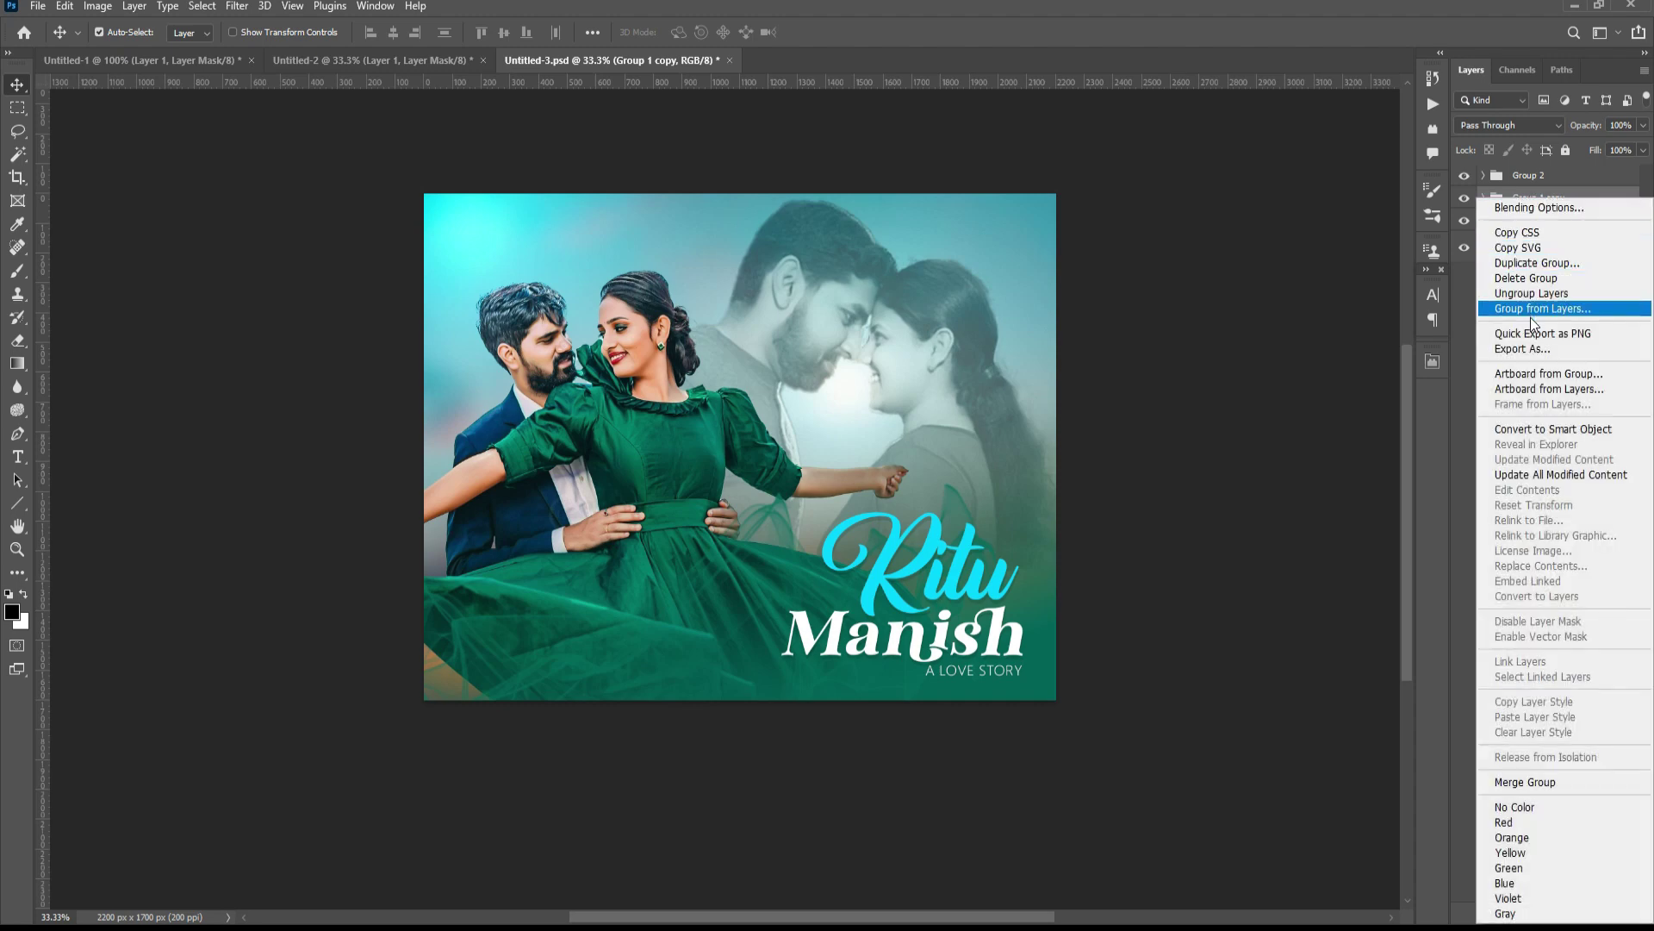
click(1570, 429)
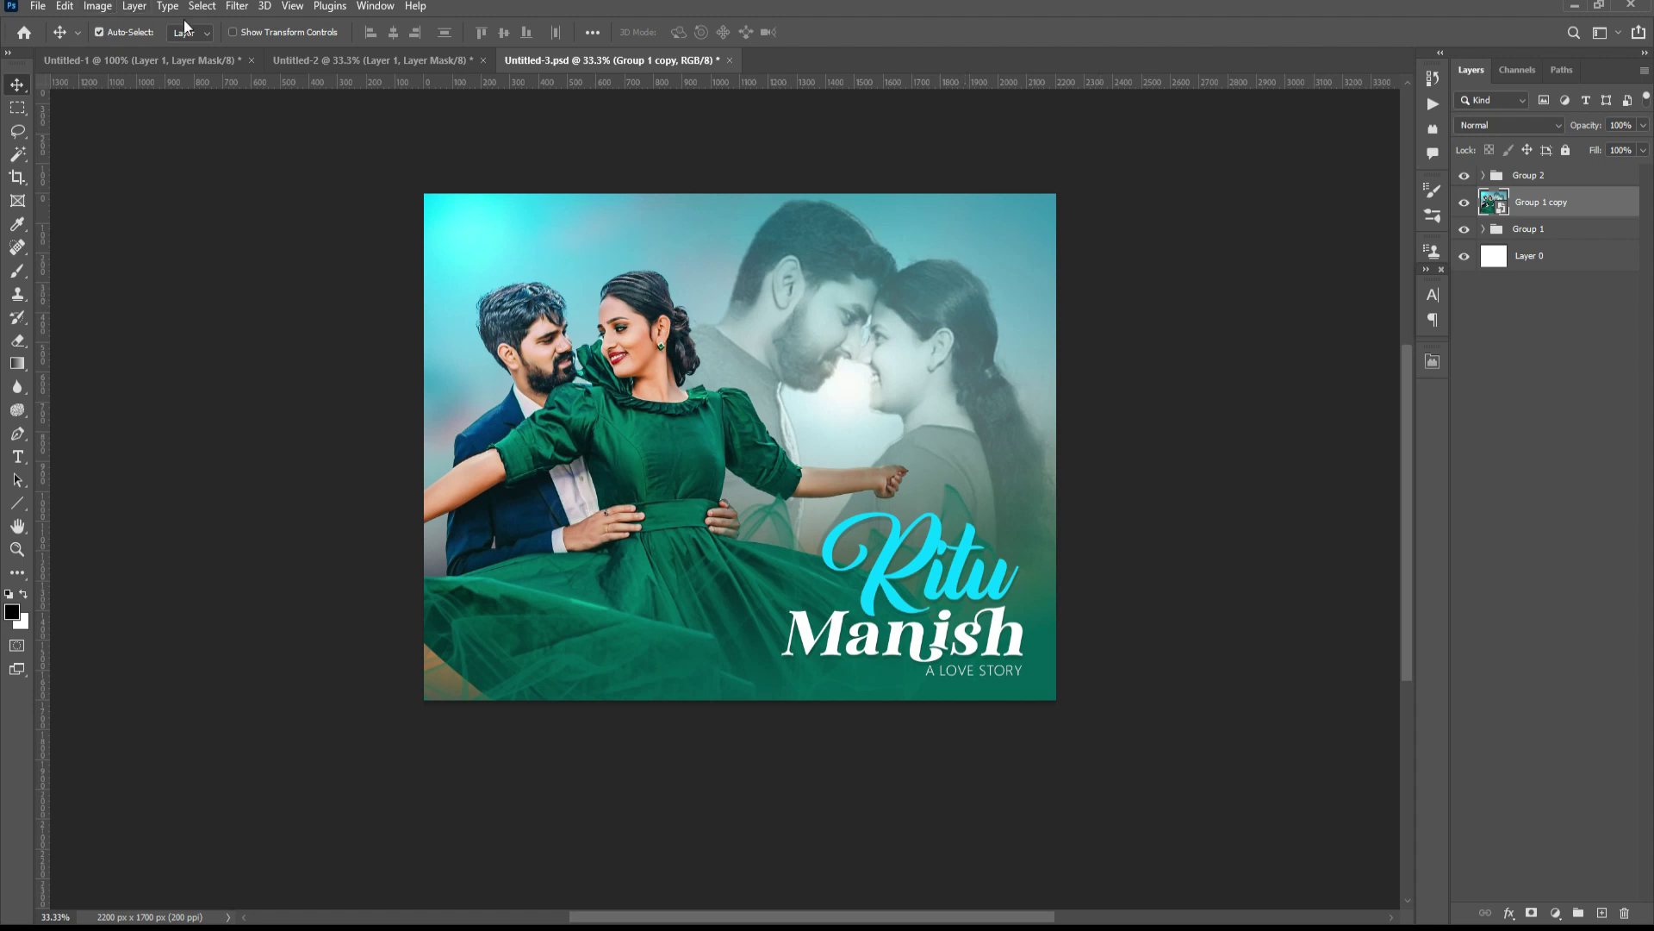
click(237, 7)
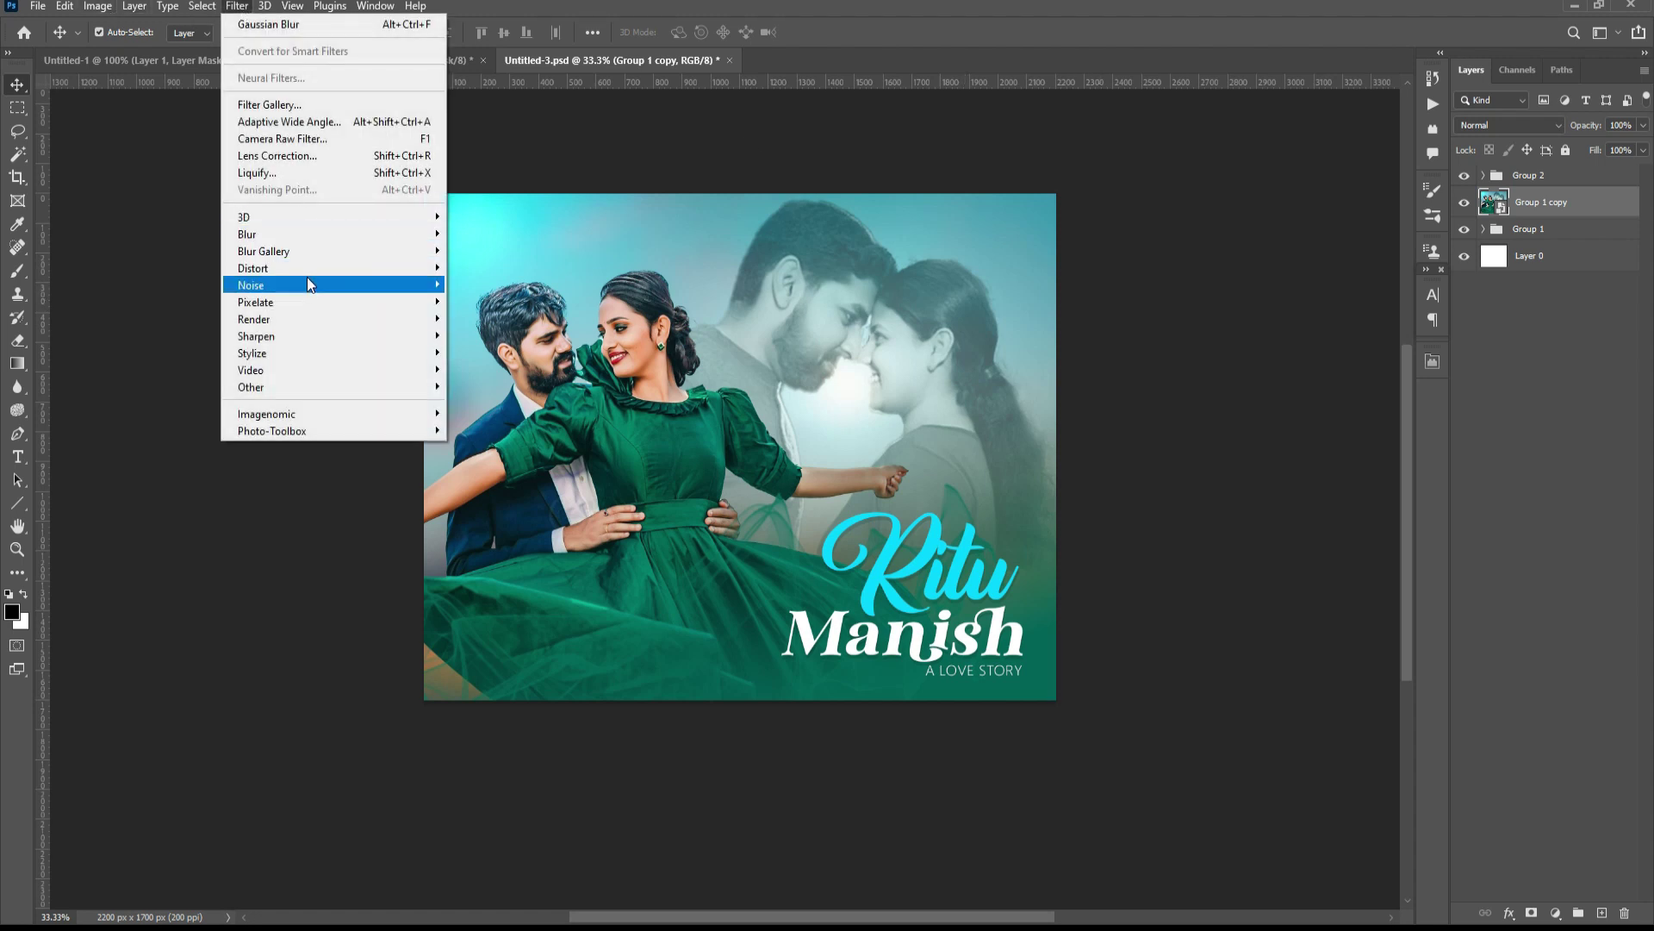
mouse_move(252, 285)
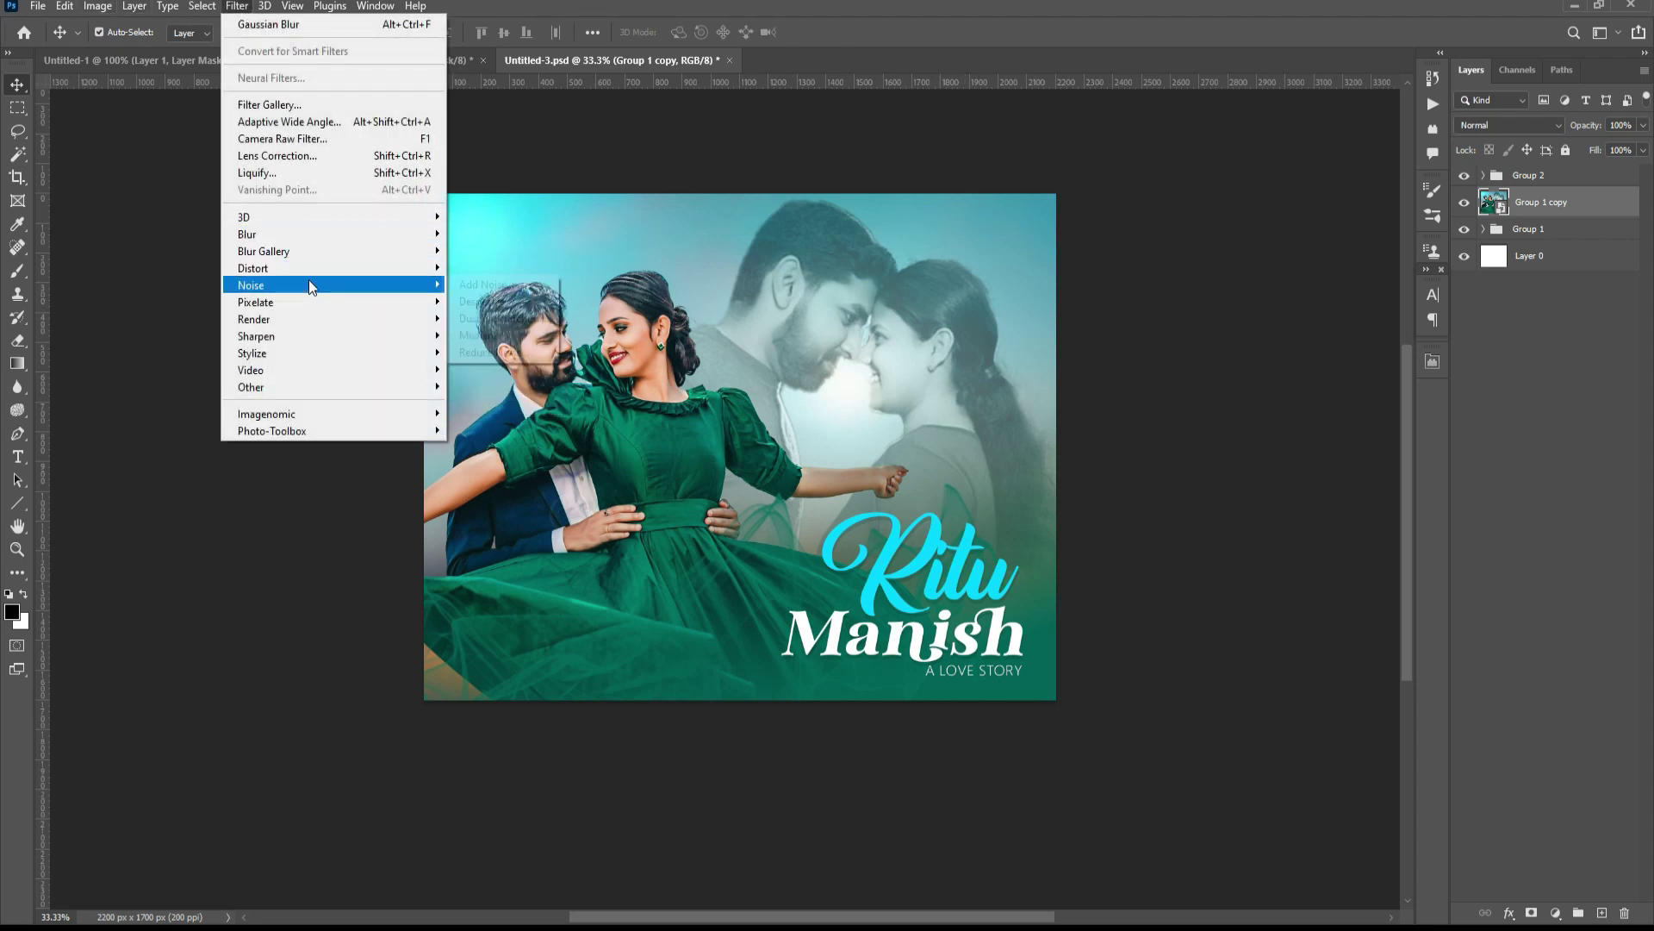
- Apply Reduce Noise (strength 10, preserve 60%, color 45%, sharpen 25%), then rotate the canvas 90° clockwise
click(517, 350)
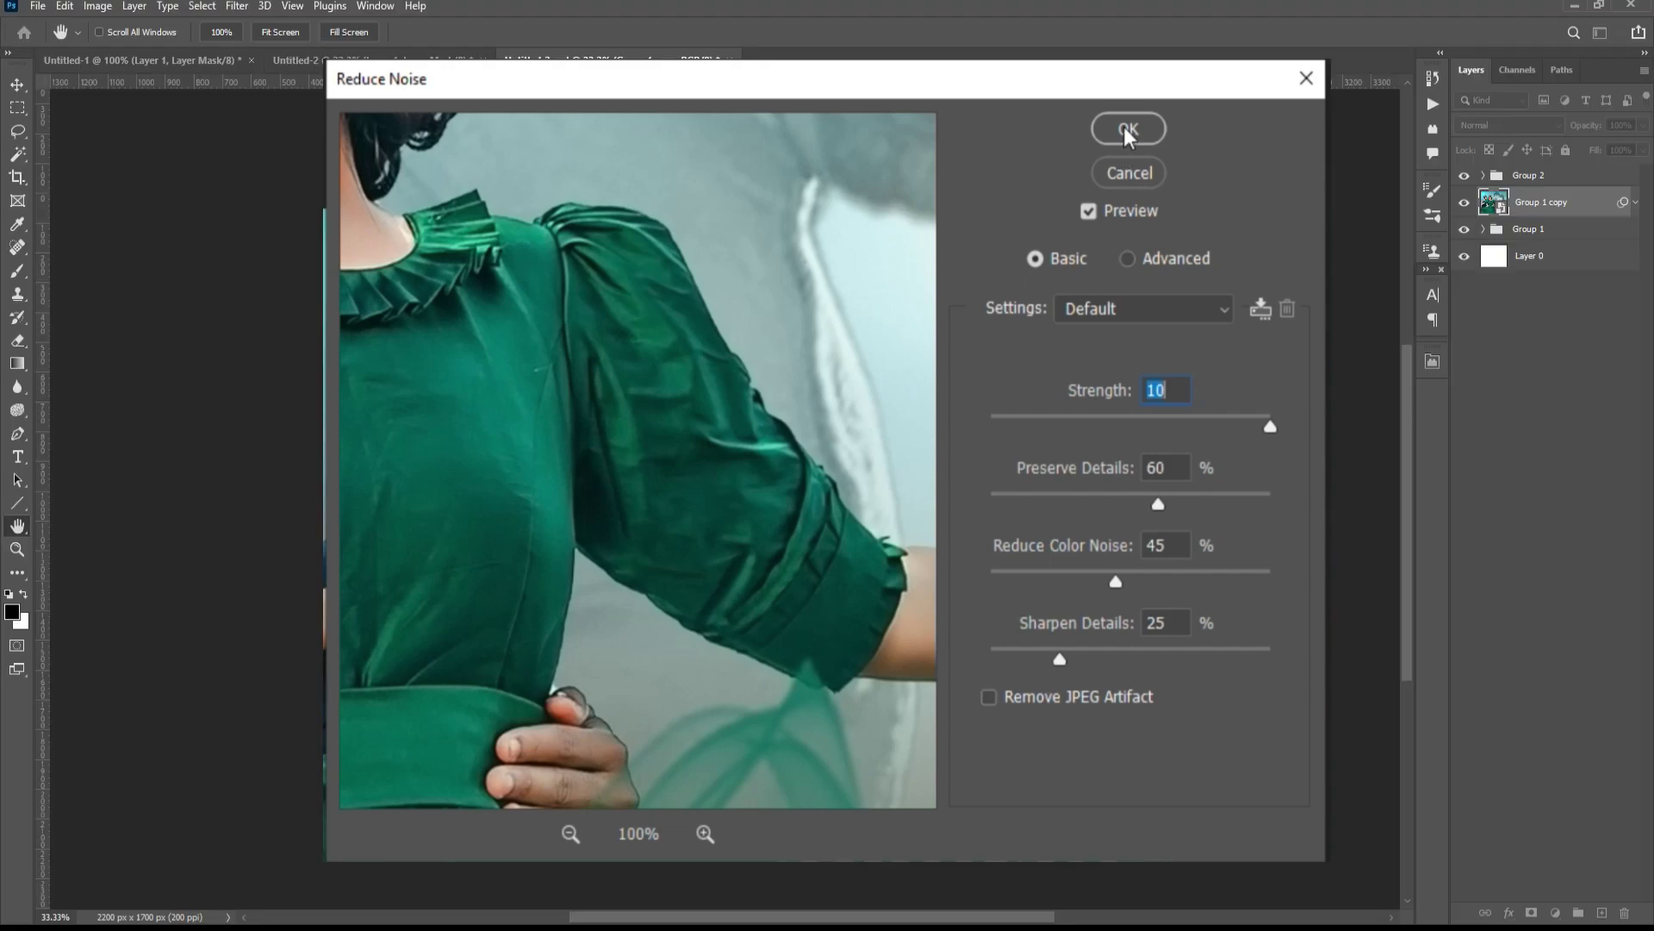
click(1126, 128)
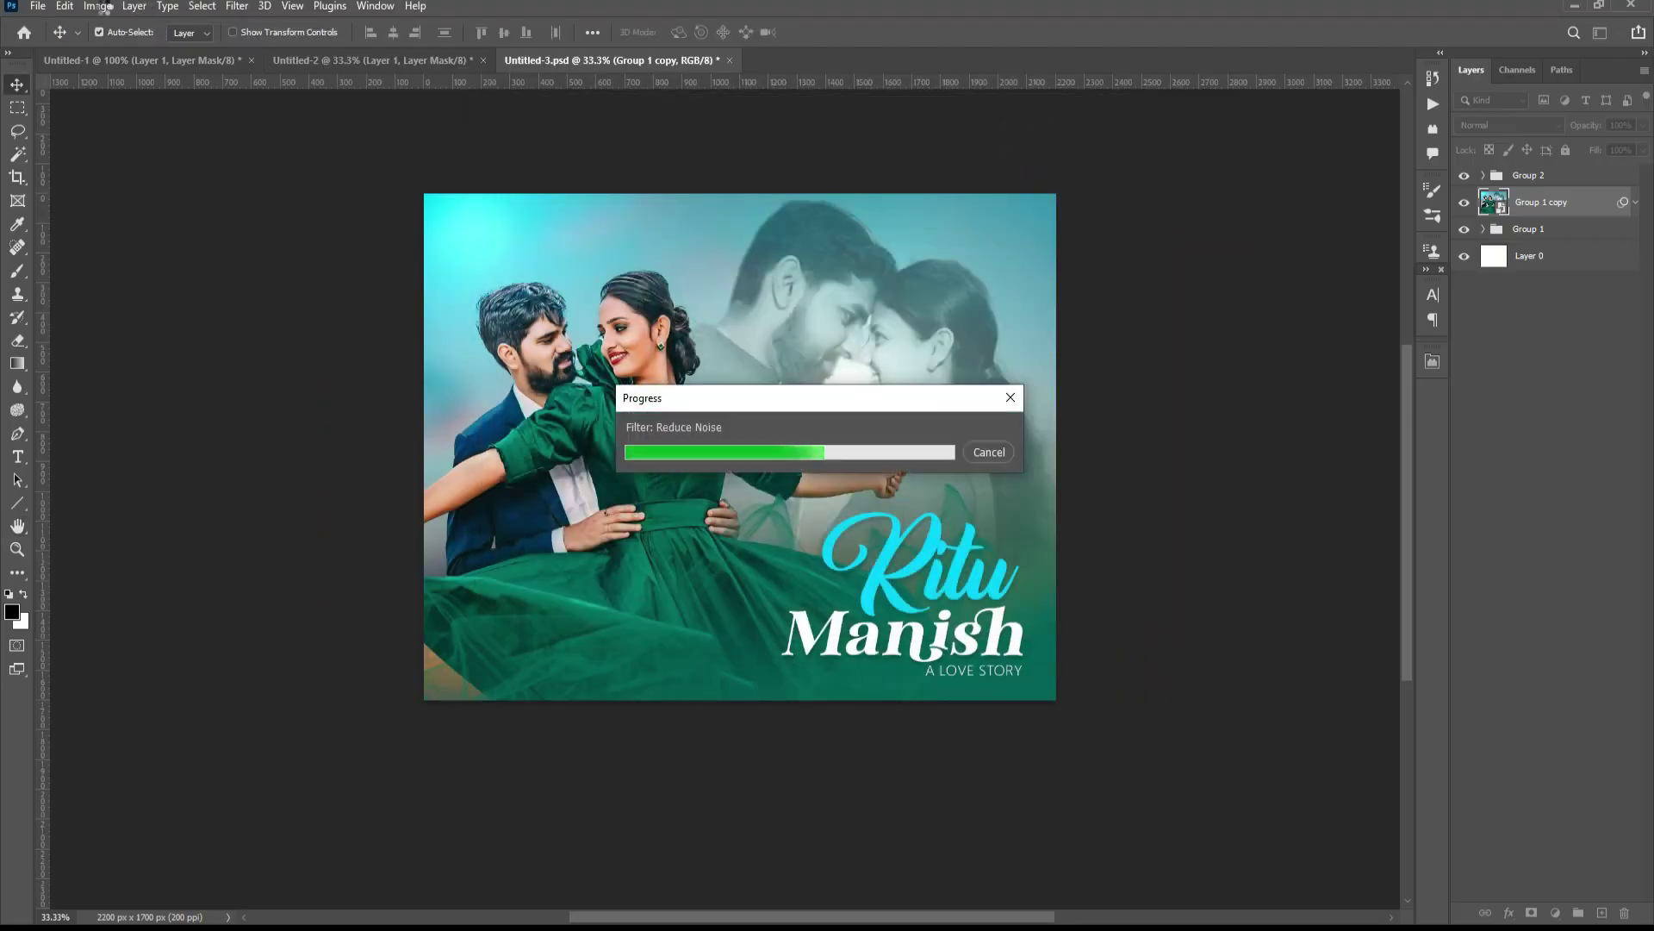
click(103, 7)
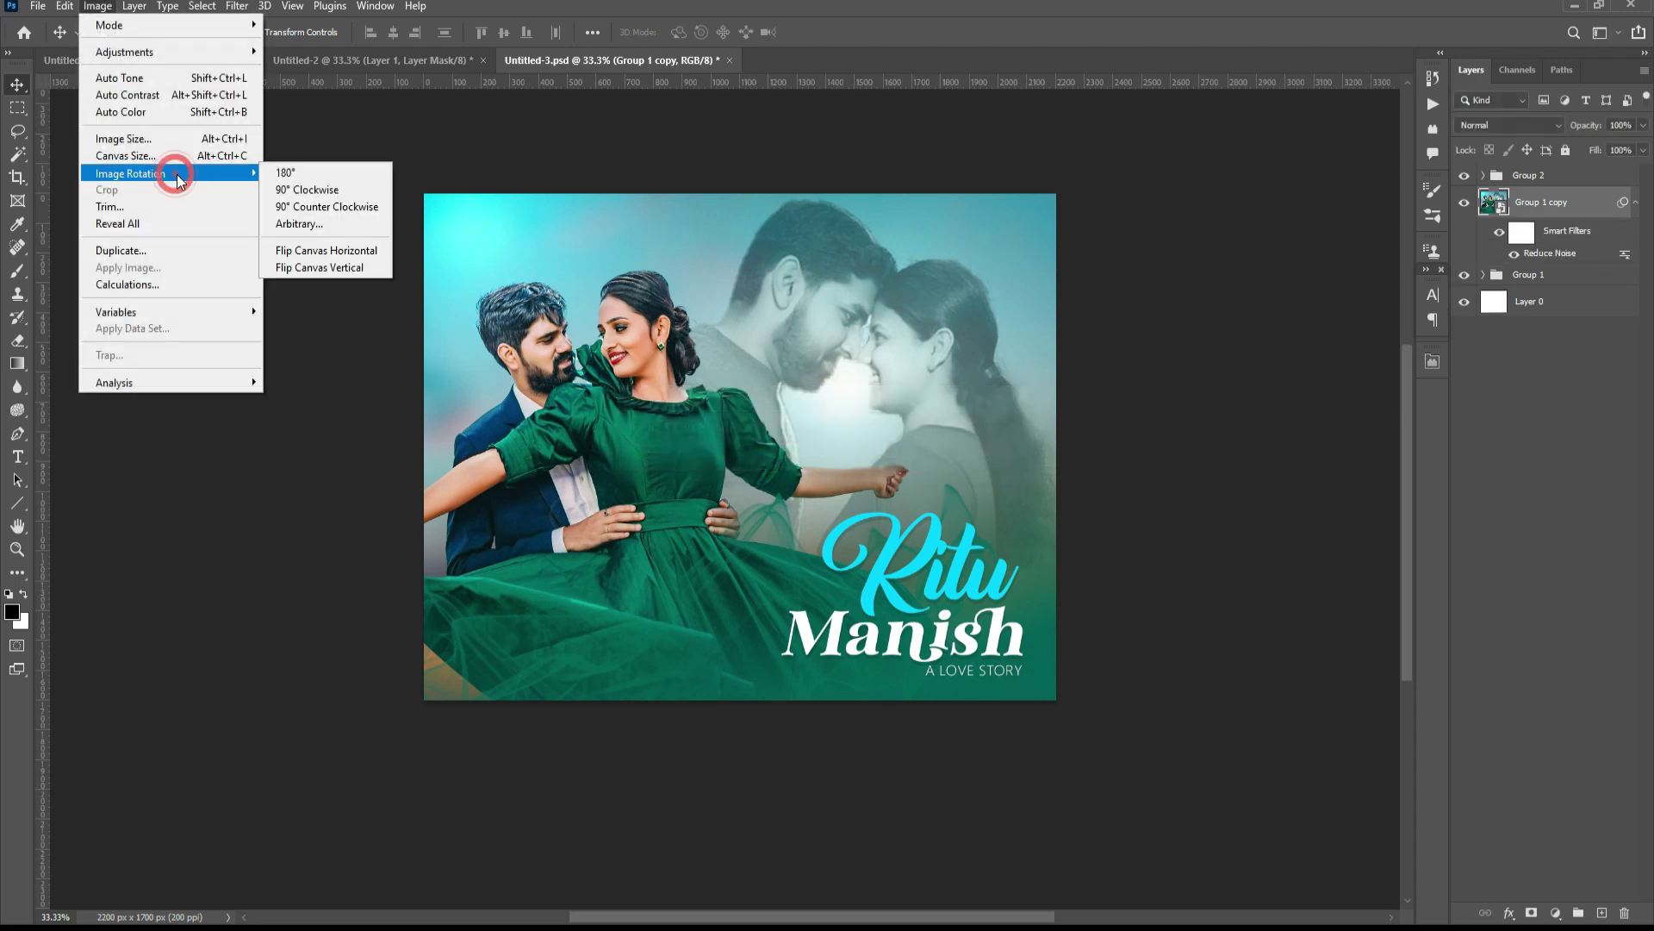
click(351, 191)
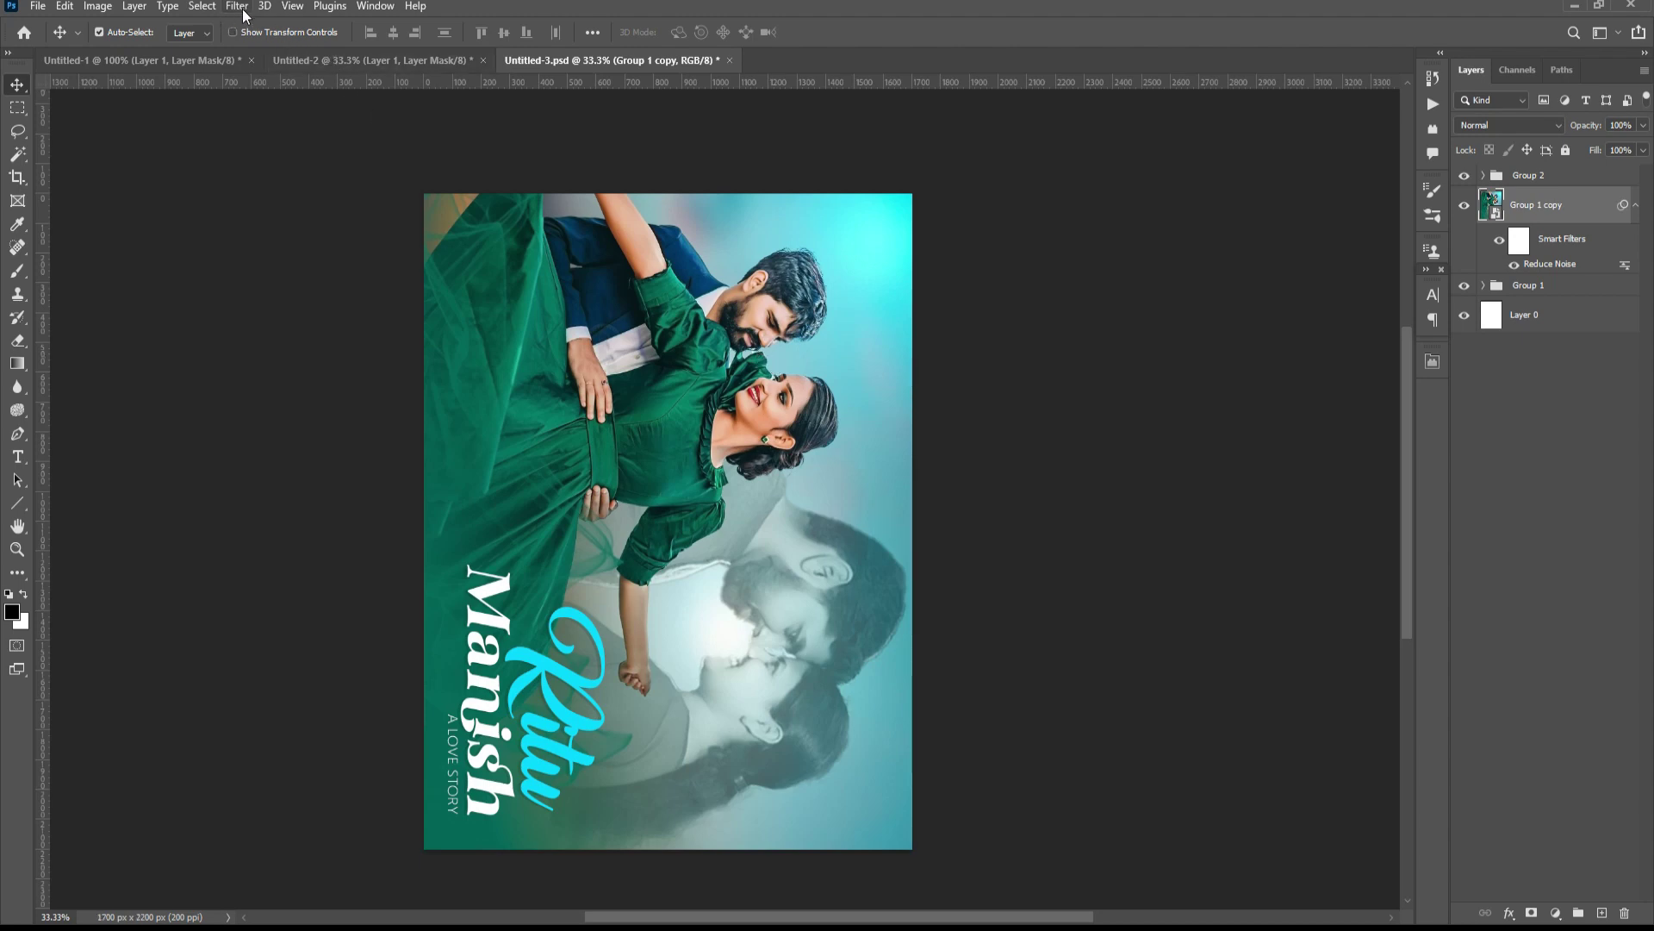
- Apply a second Reduce Noise pass and rotate the canvas 90° clockwise again
click(244, 9)
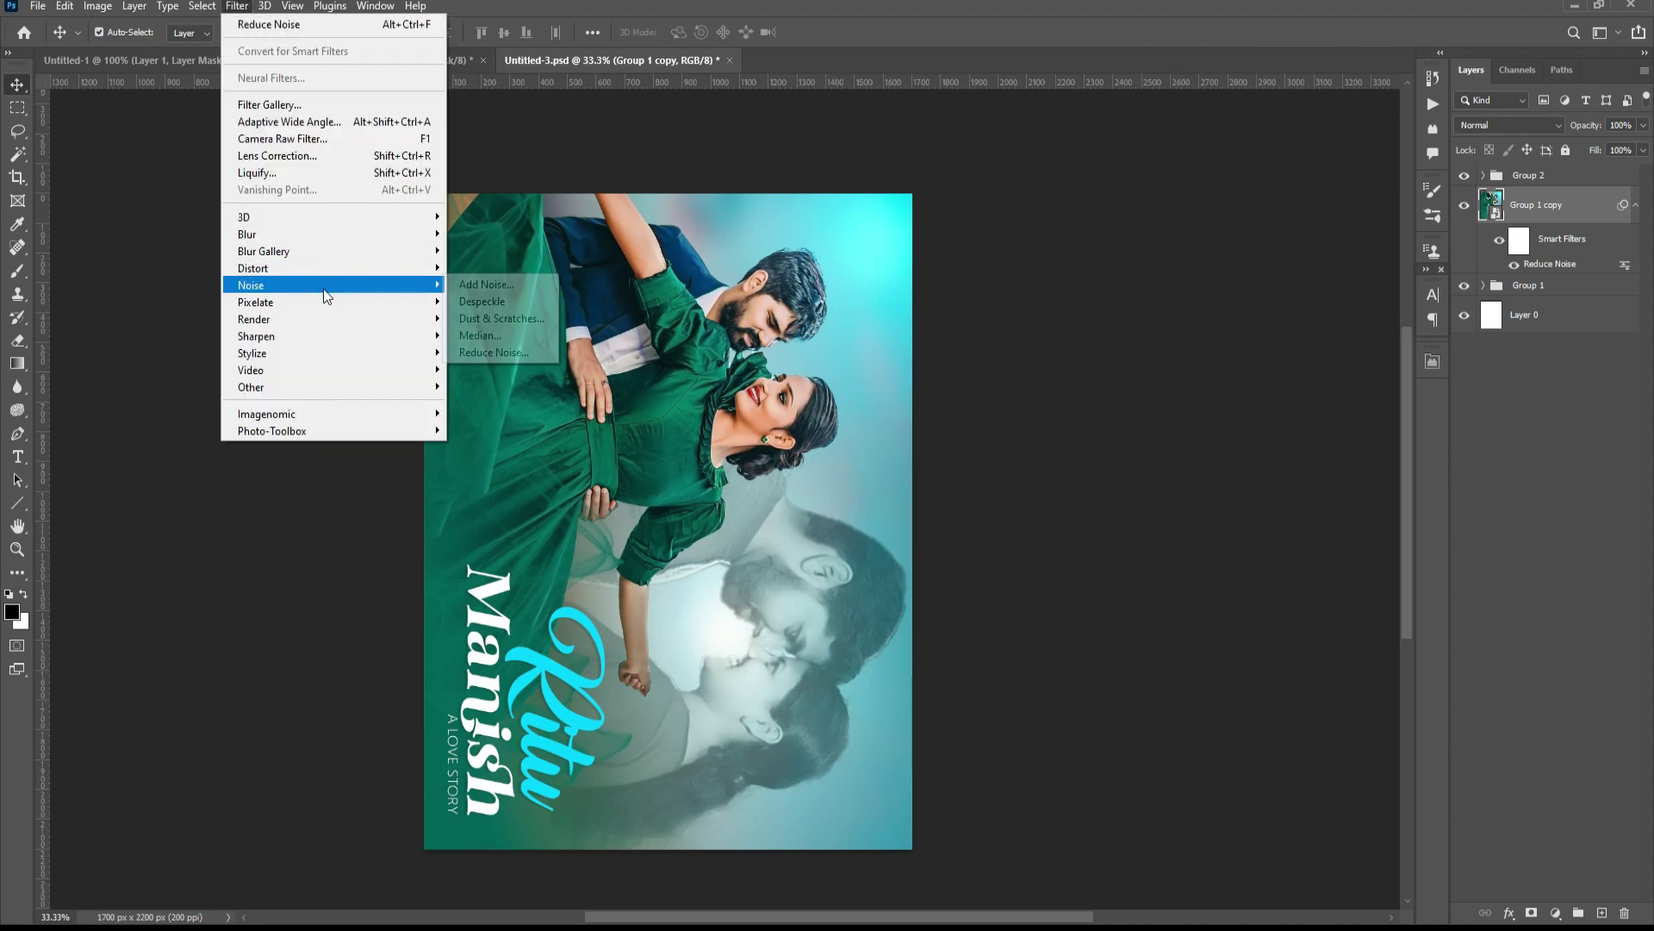
click(521, 353)
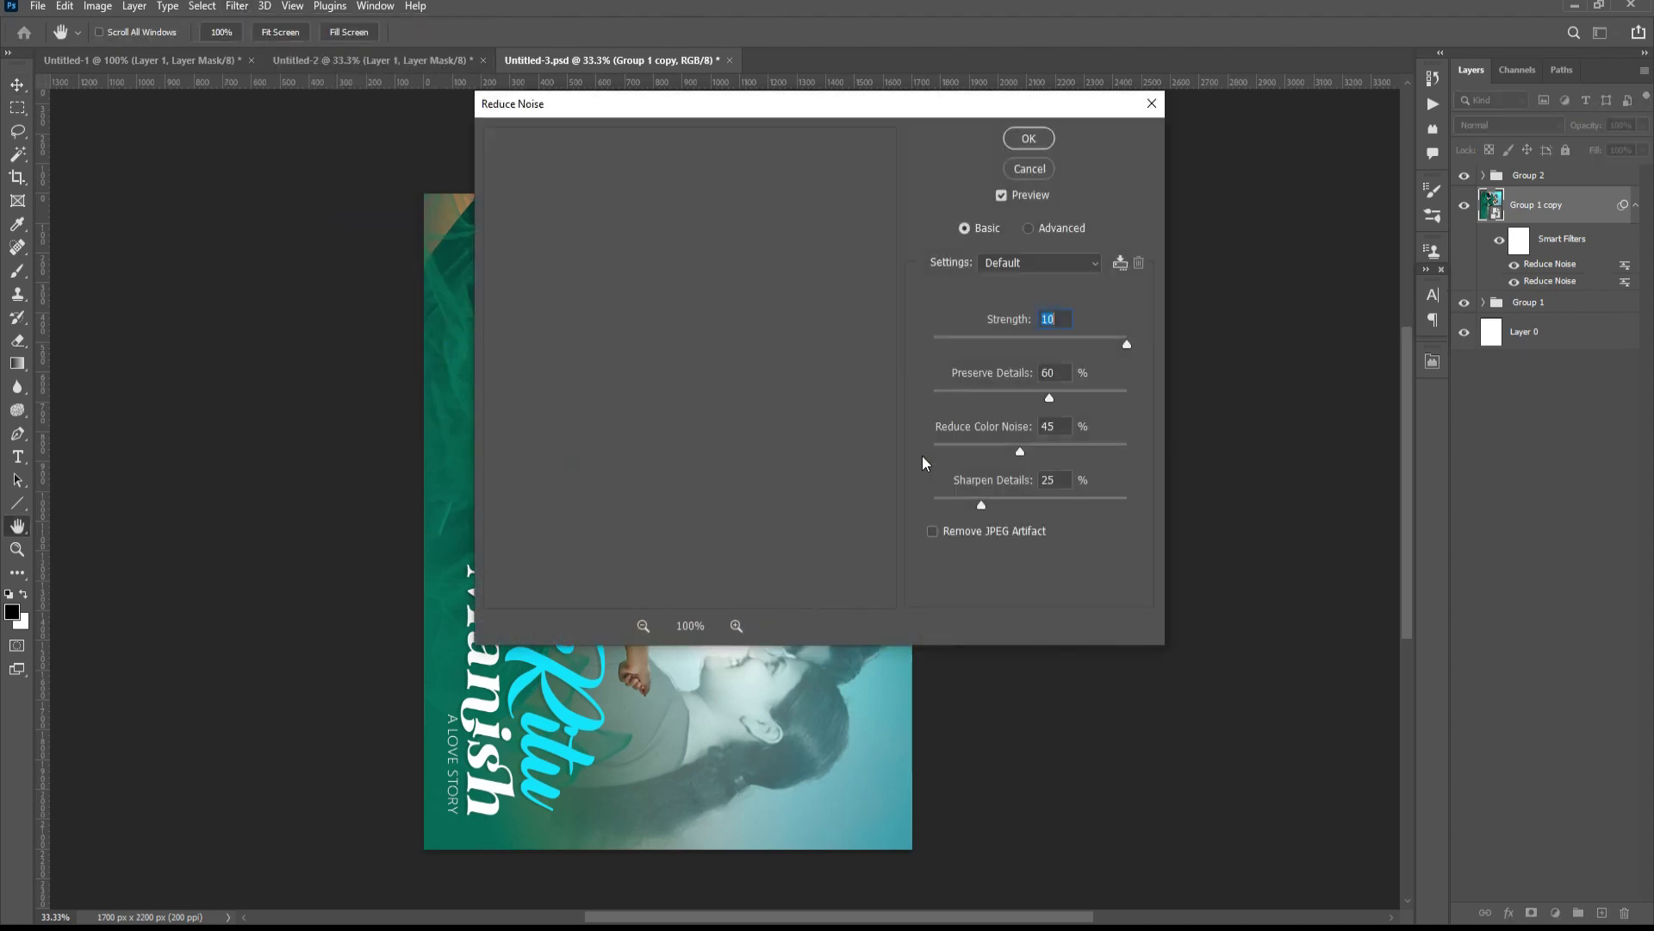
click(1027, 138)
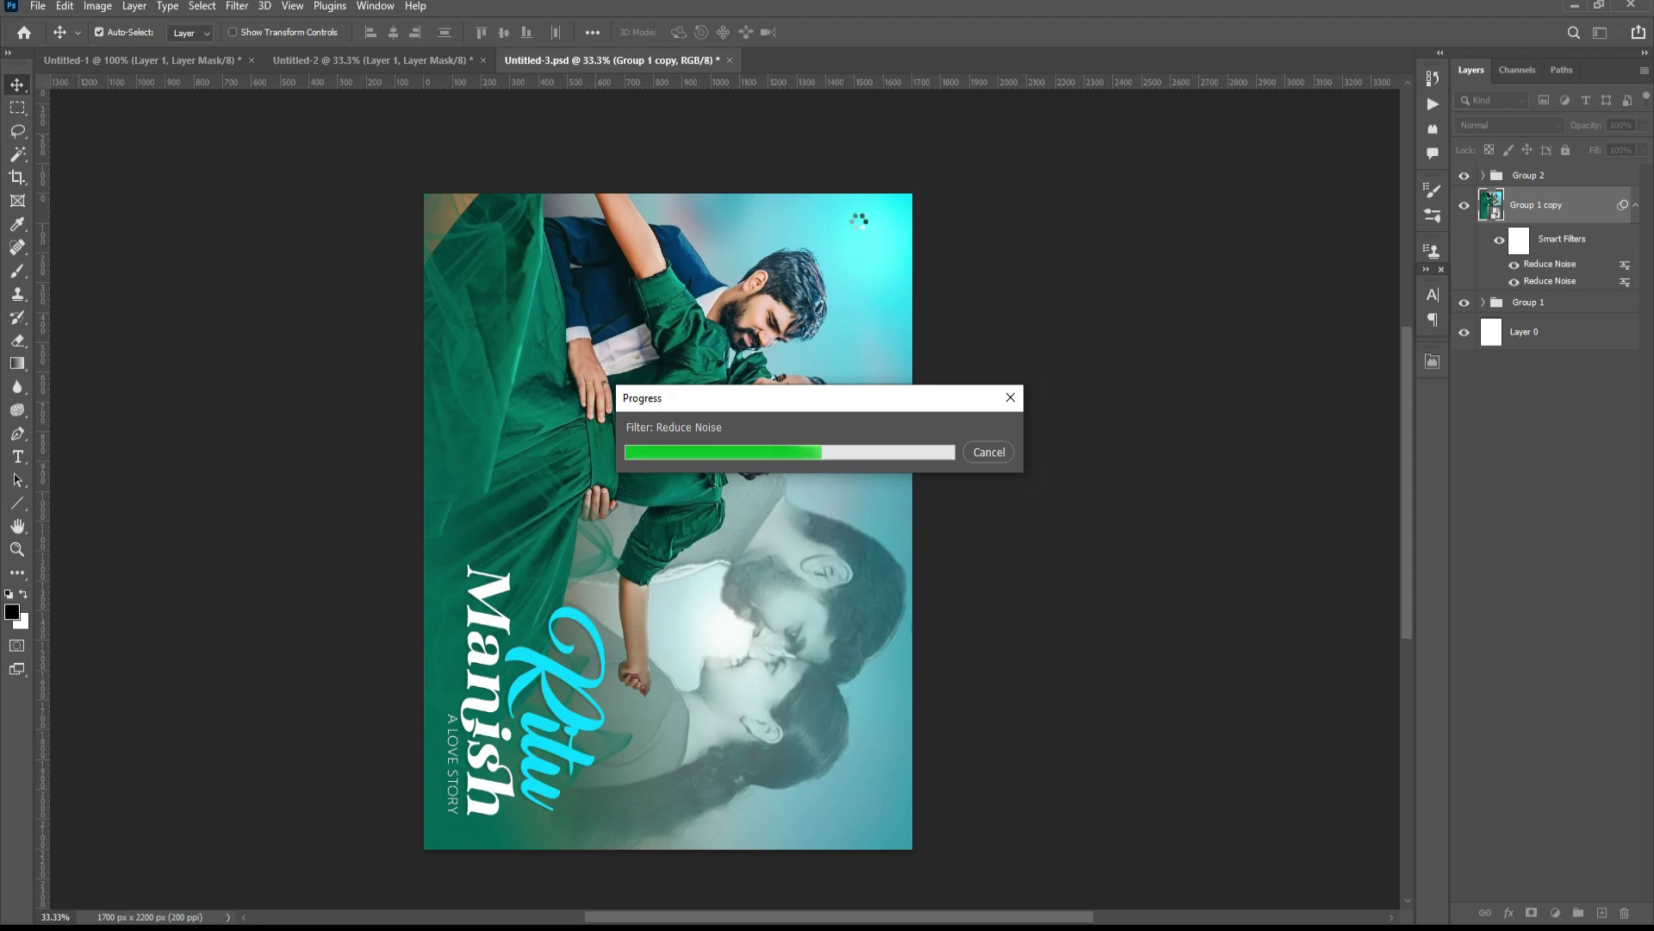
click(97, 6)
mouse_move(148, 159)
click(341, 189)
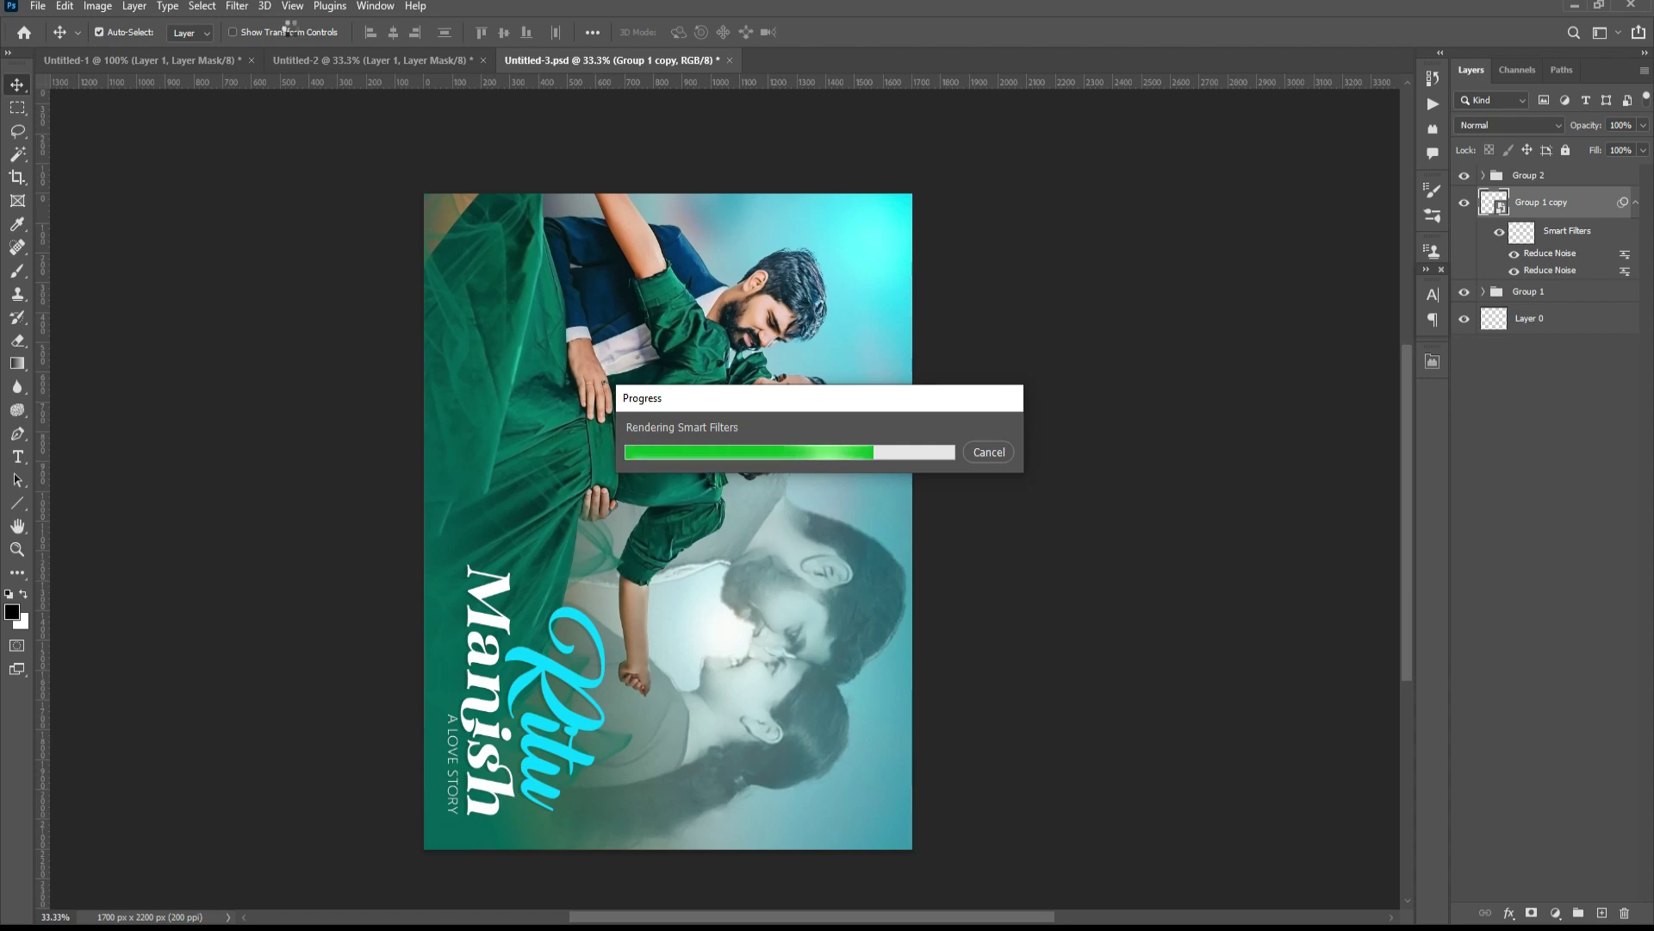
- Apply a third Reduce Noise pass and rotate the canvas back upright in landscape
click(236, 6)
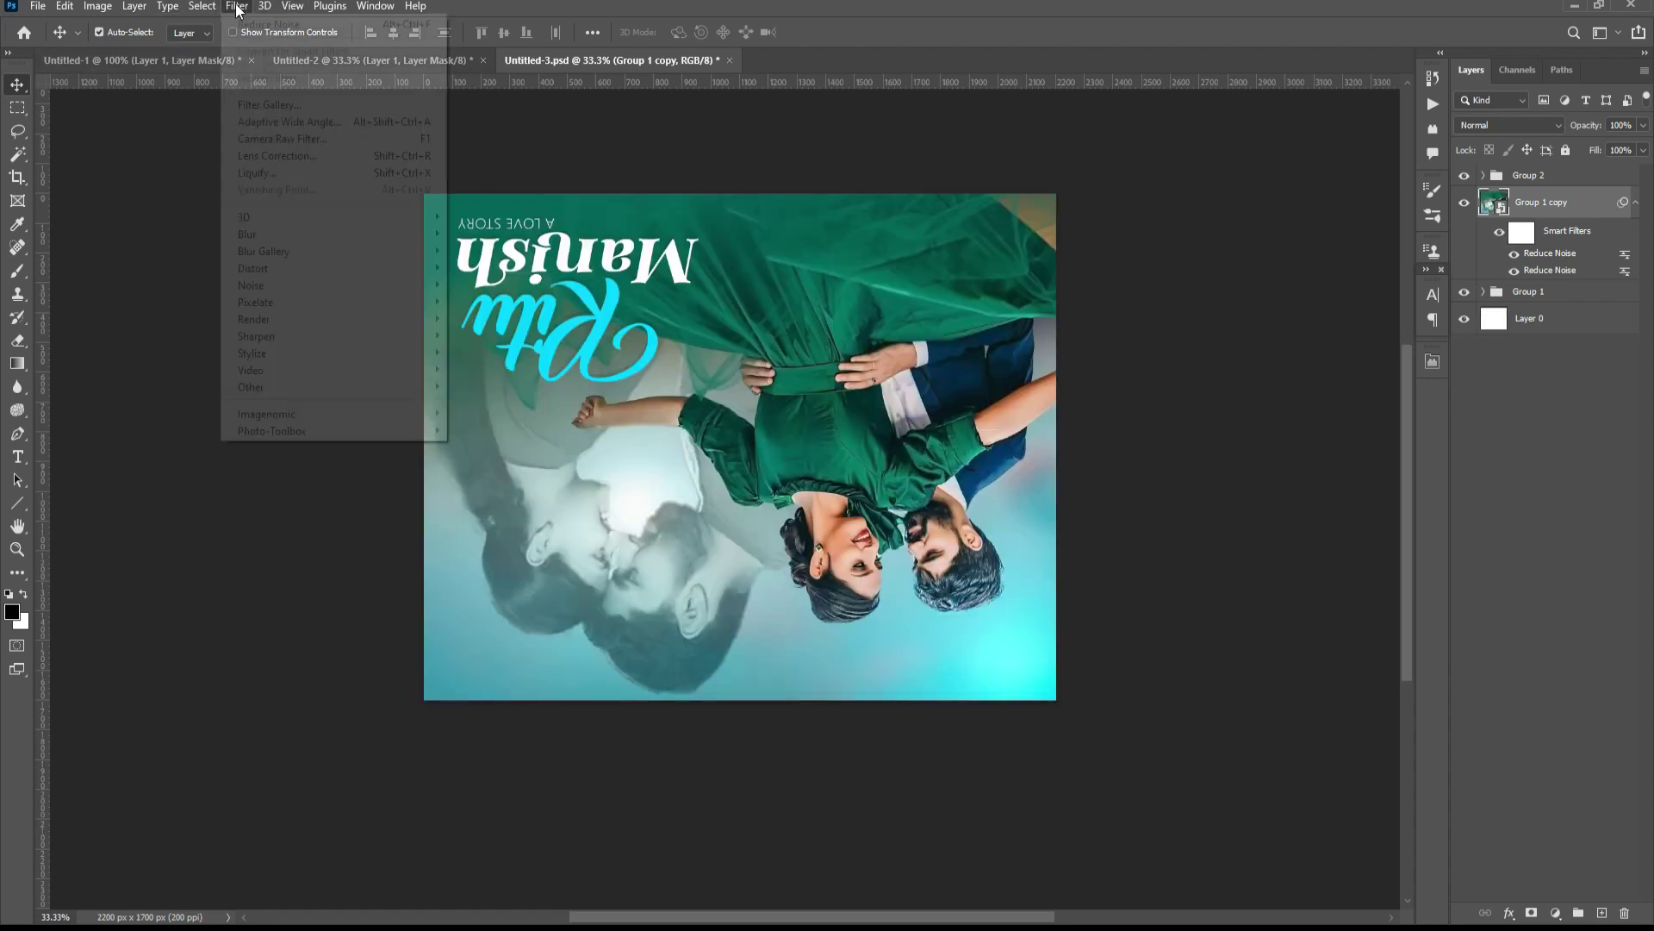
mouse_move(251, 284)
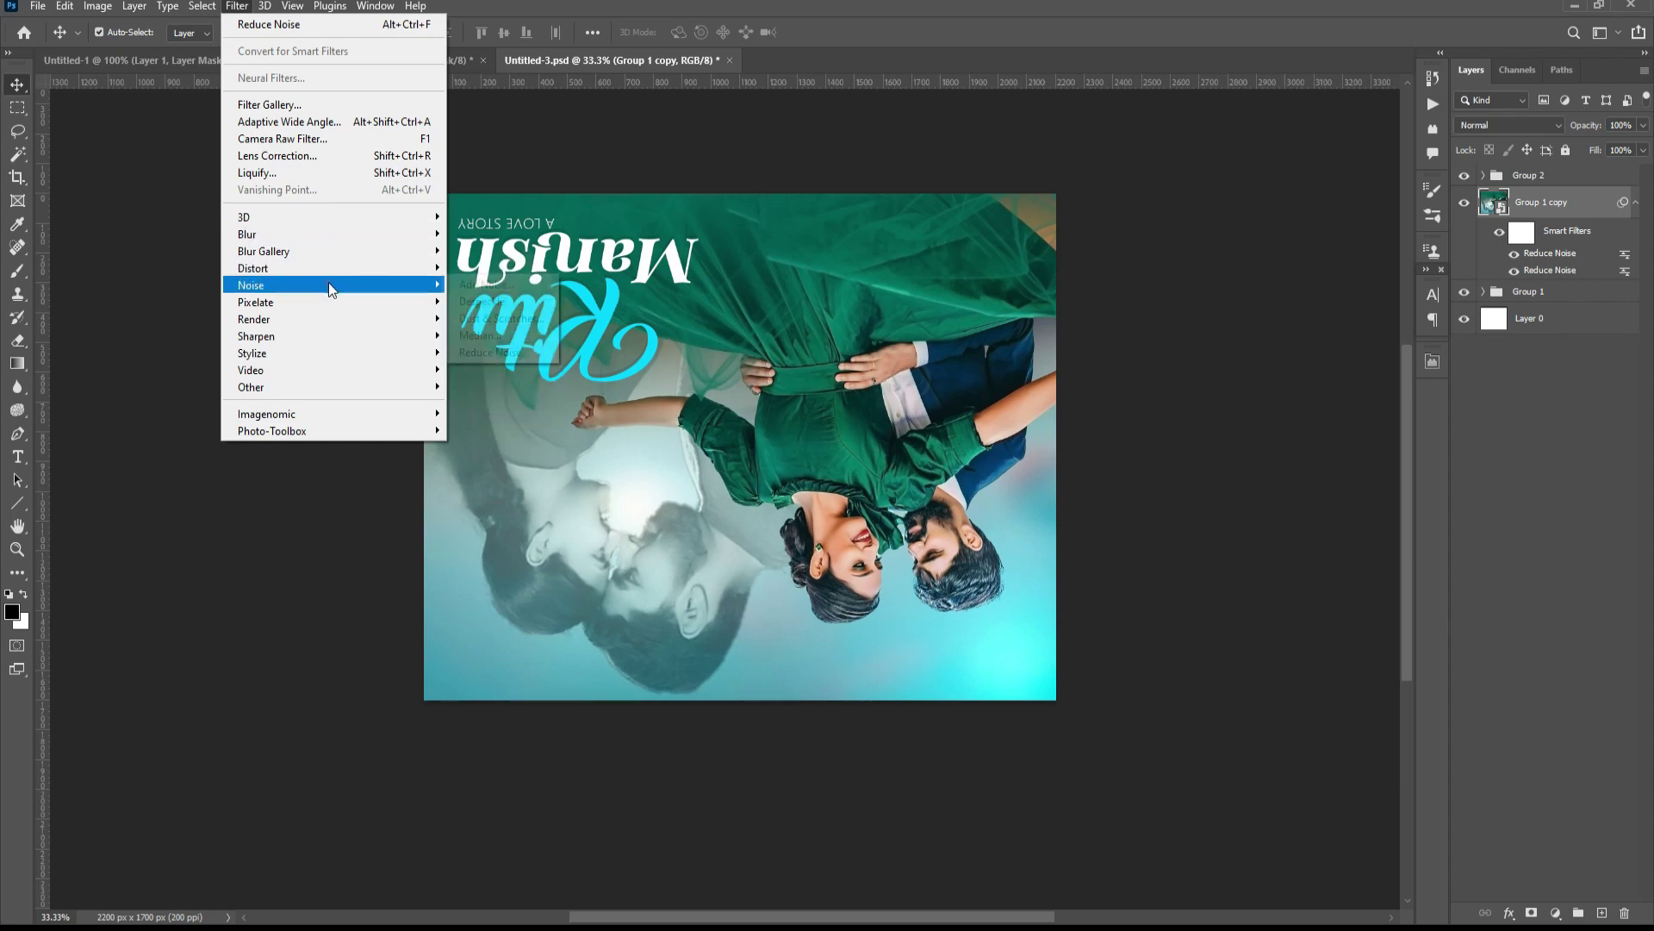
click(517, 353)
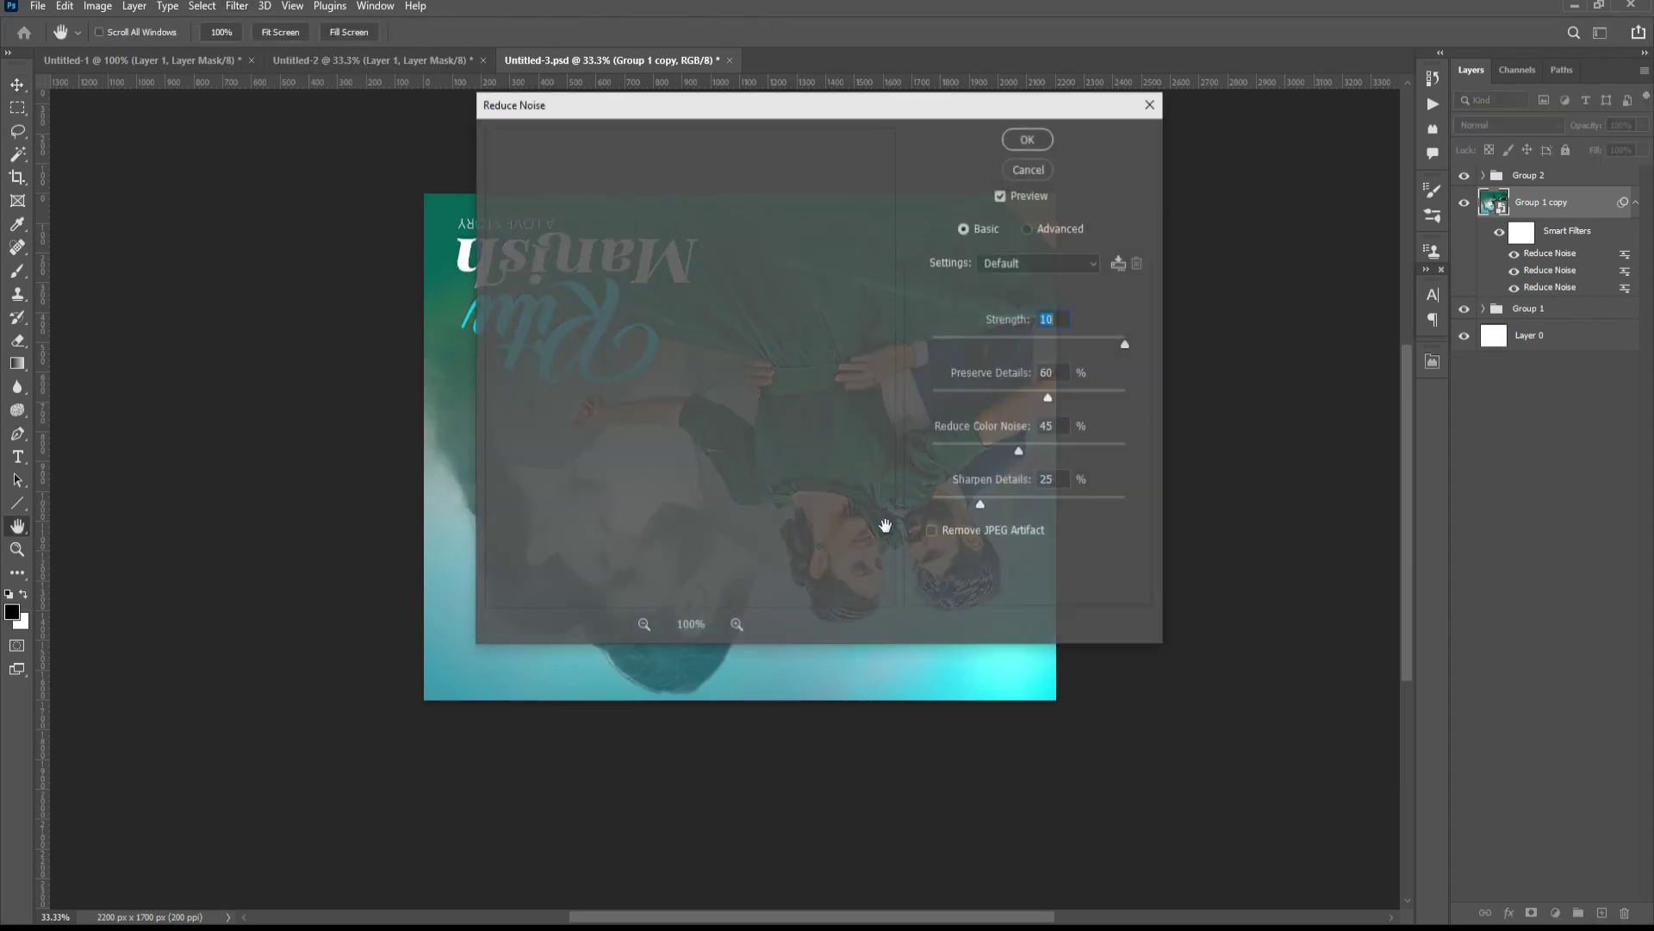
click(1030, 138)
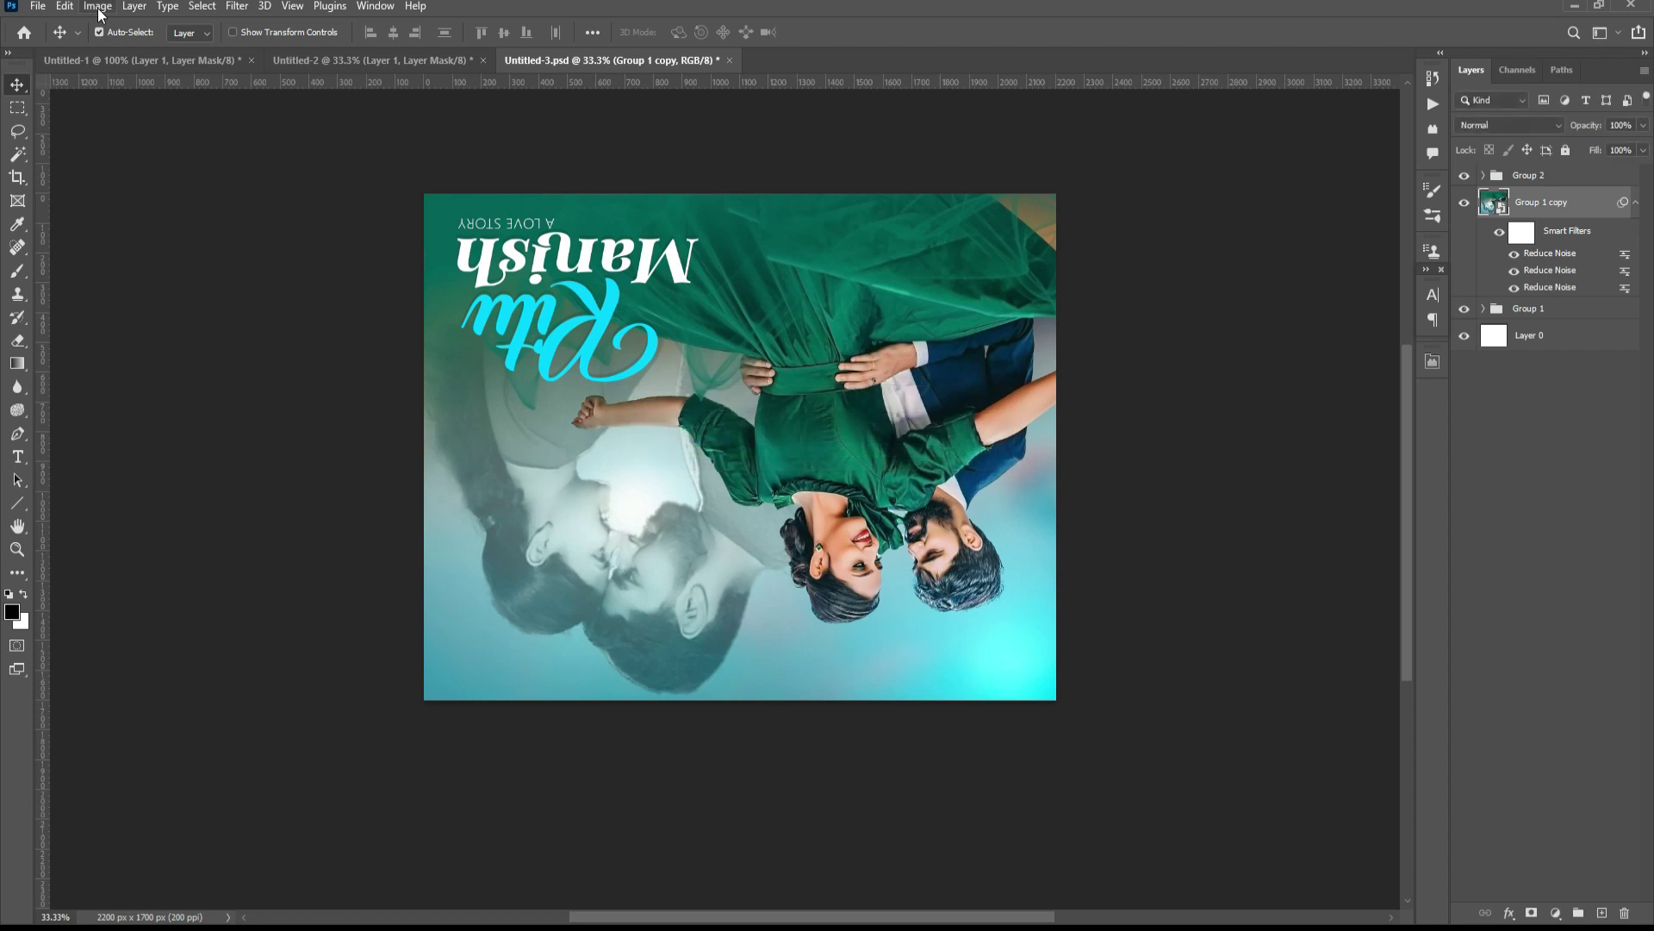
click(99, 8)
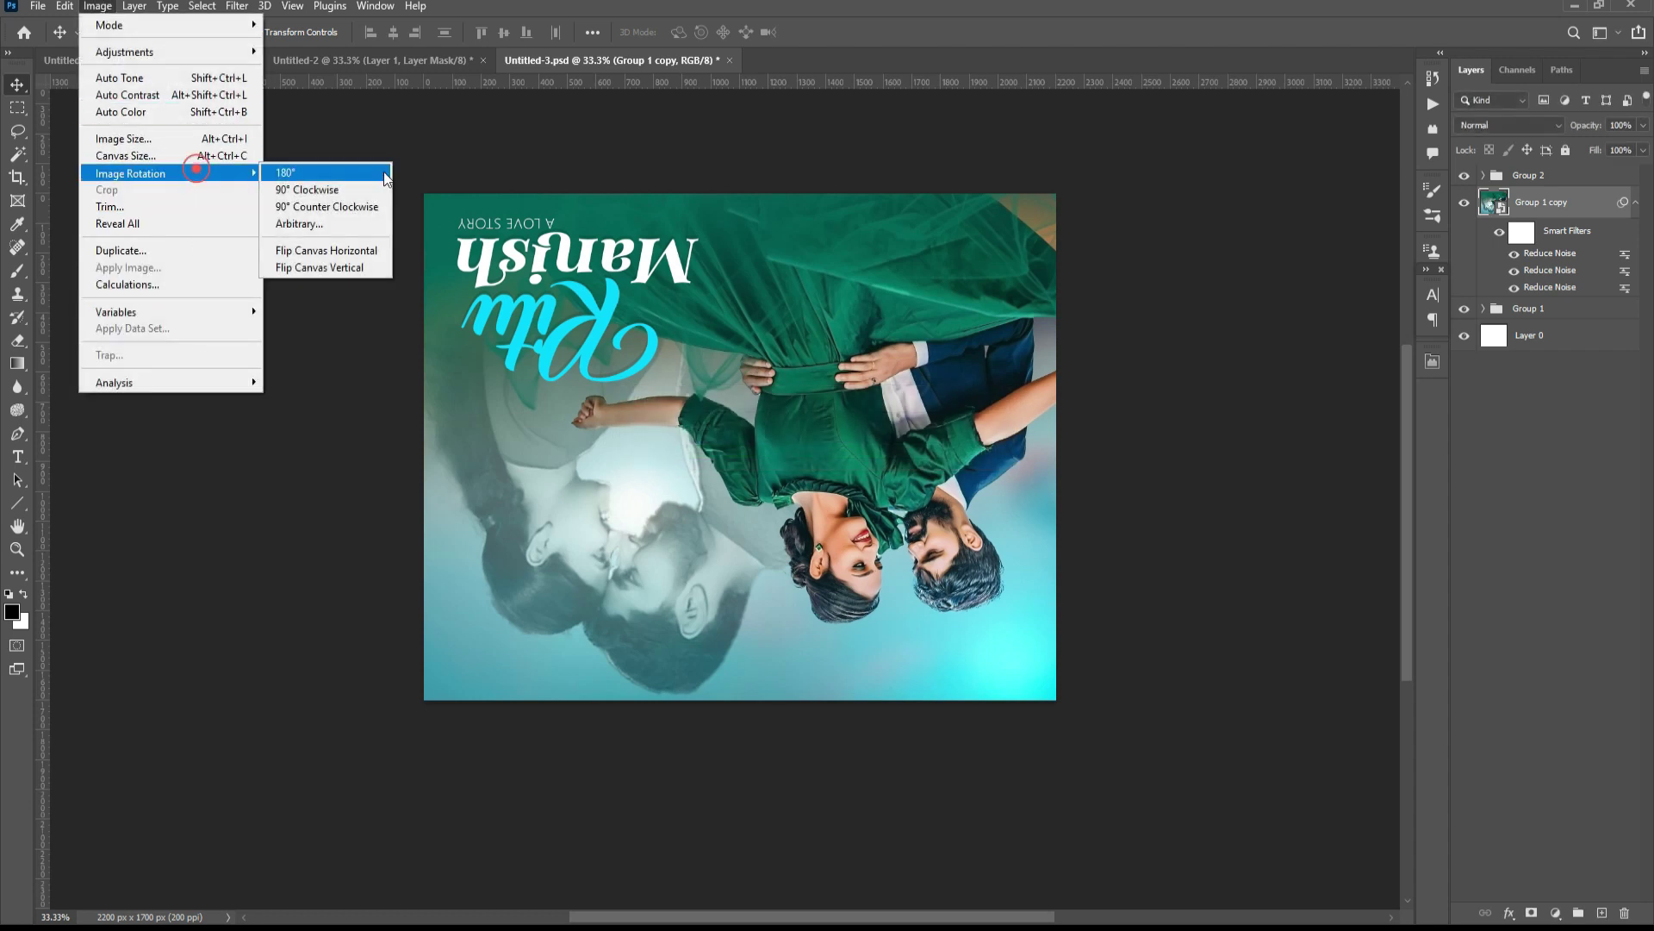
click(362, 184)
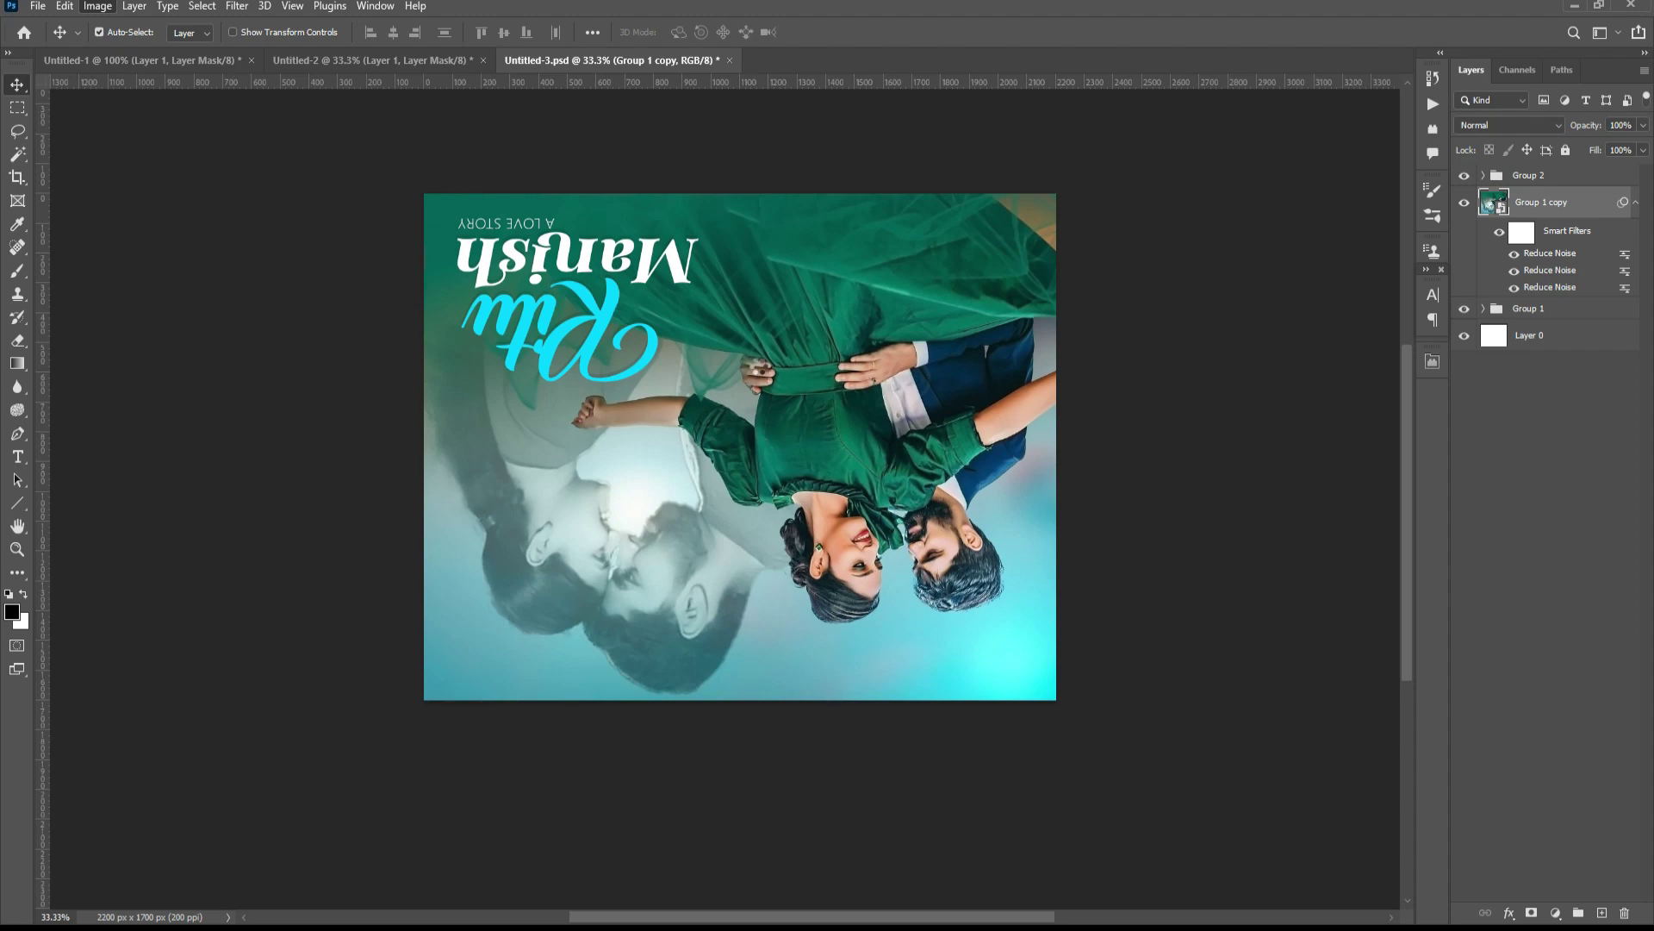
click(333, 281)
click(499, 318)
click(98, 8)
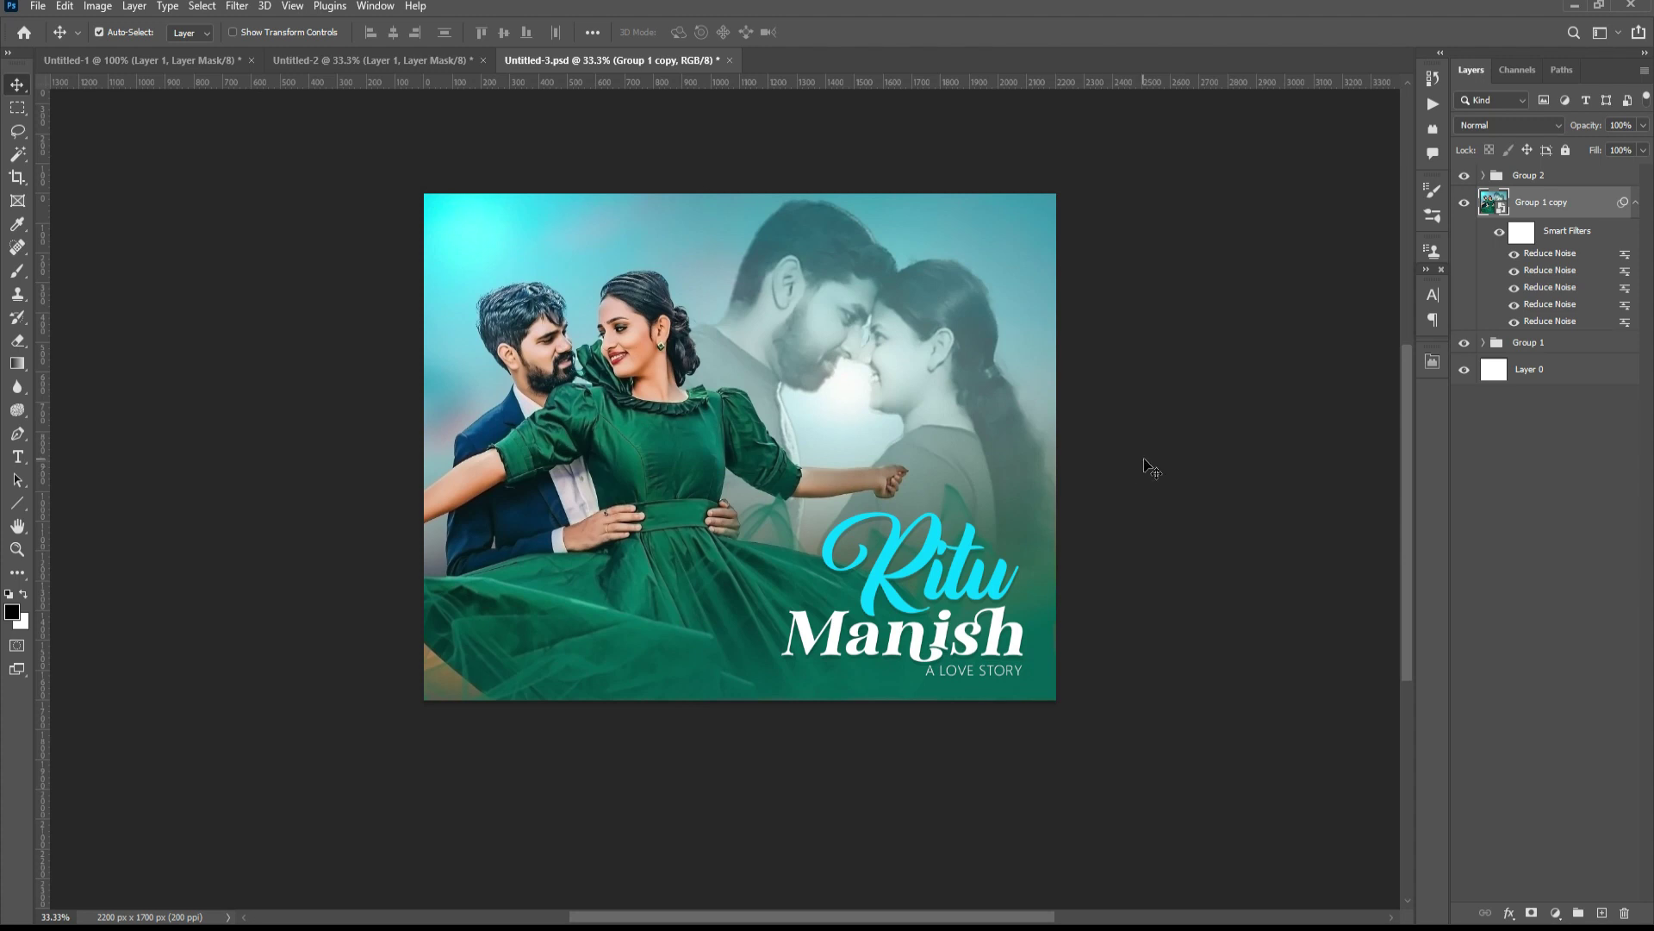
- Zoom in and toggle the noise-reduced copy to compare before and after
key(ctrl+plus)
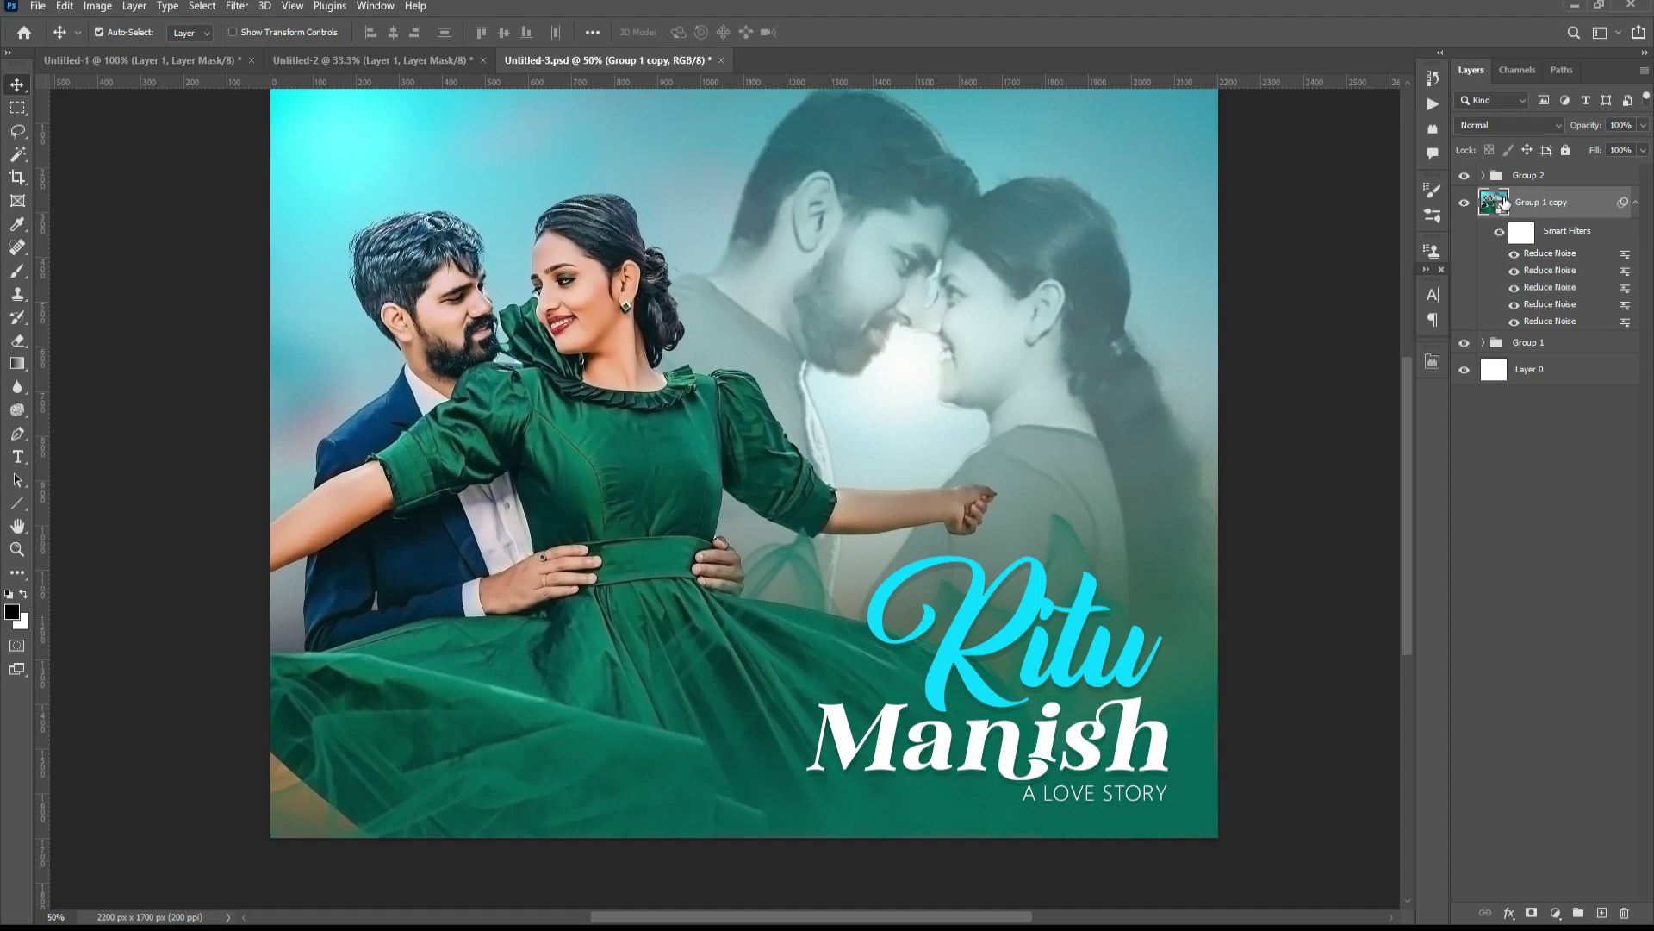
click(1463, 205)
click(1463, 205)
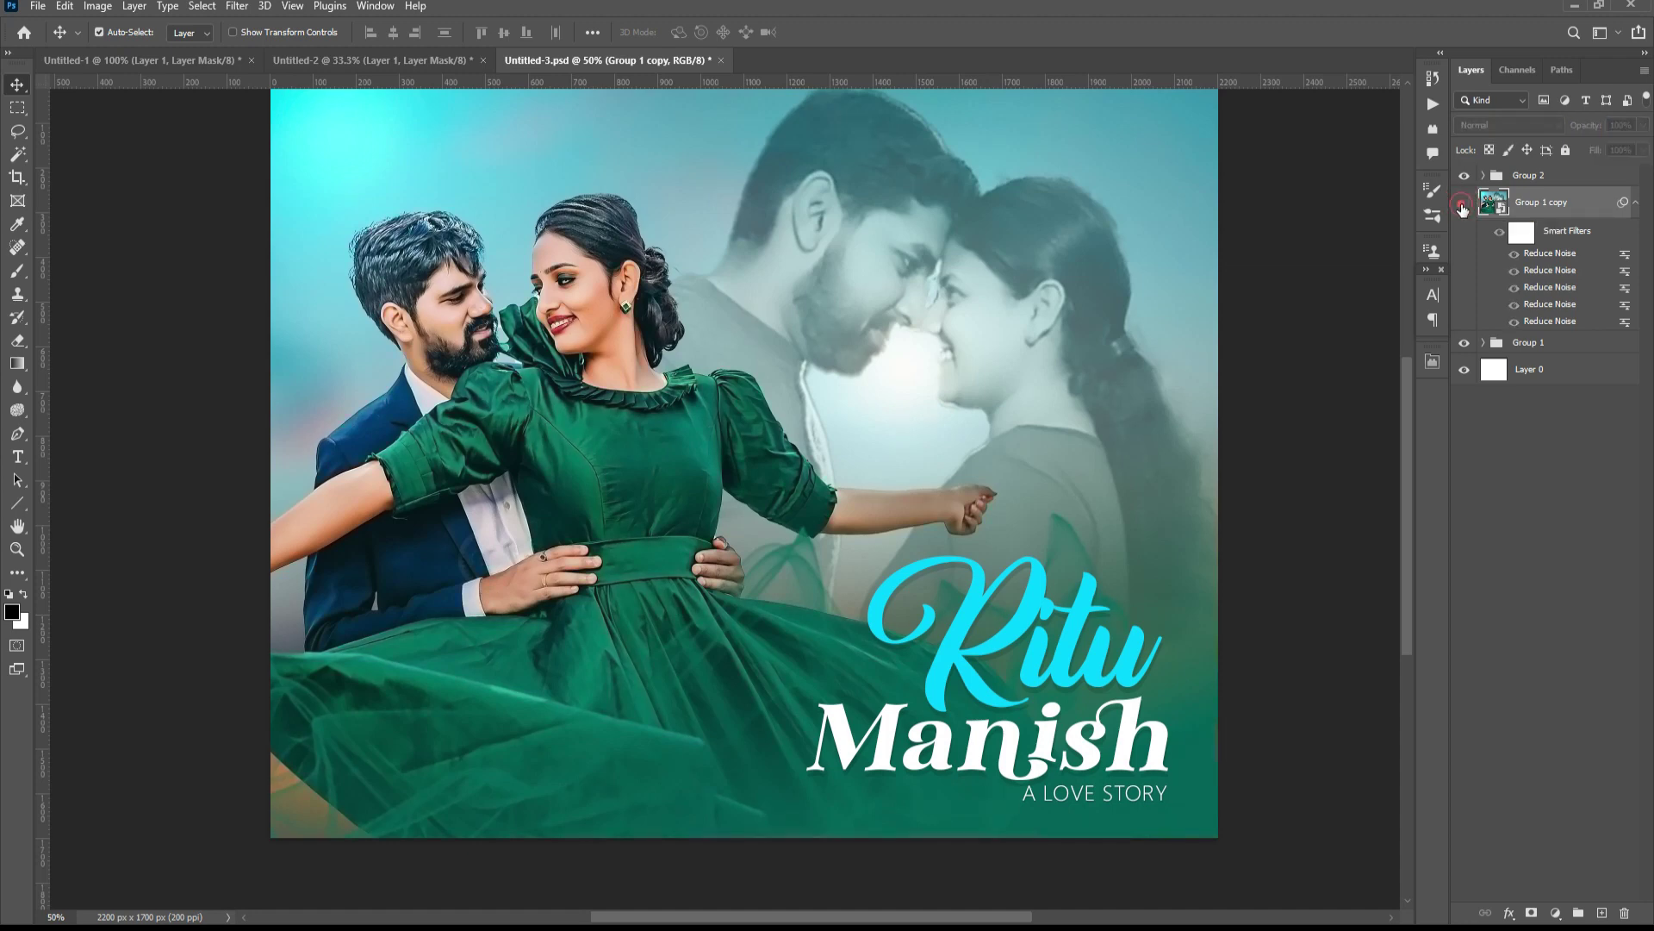
click(1464, 205)
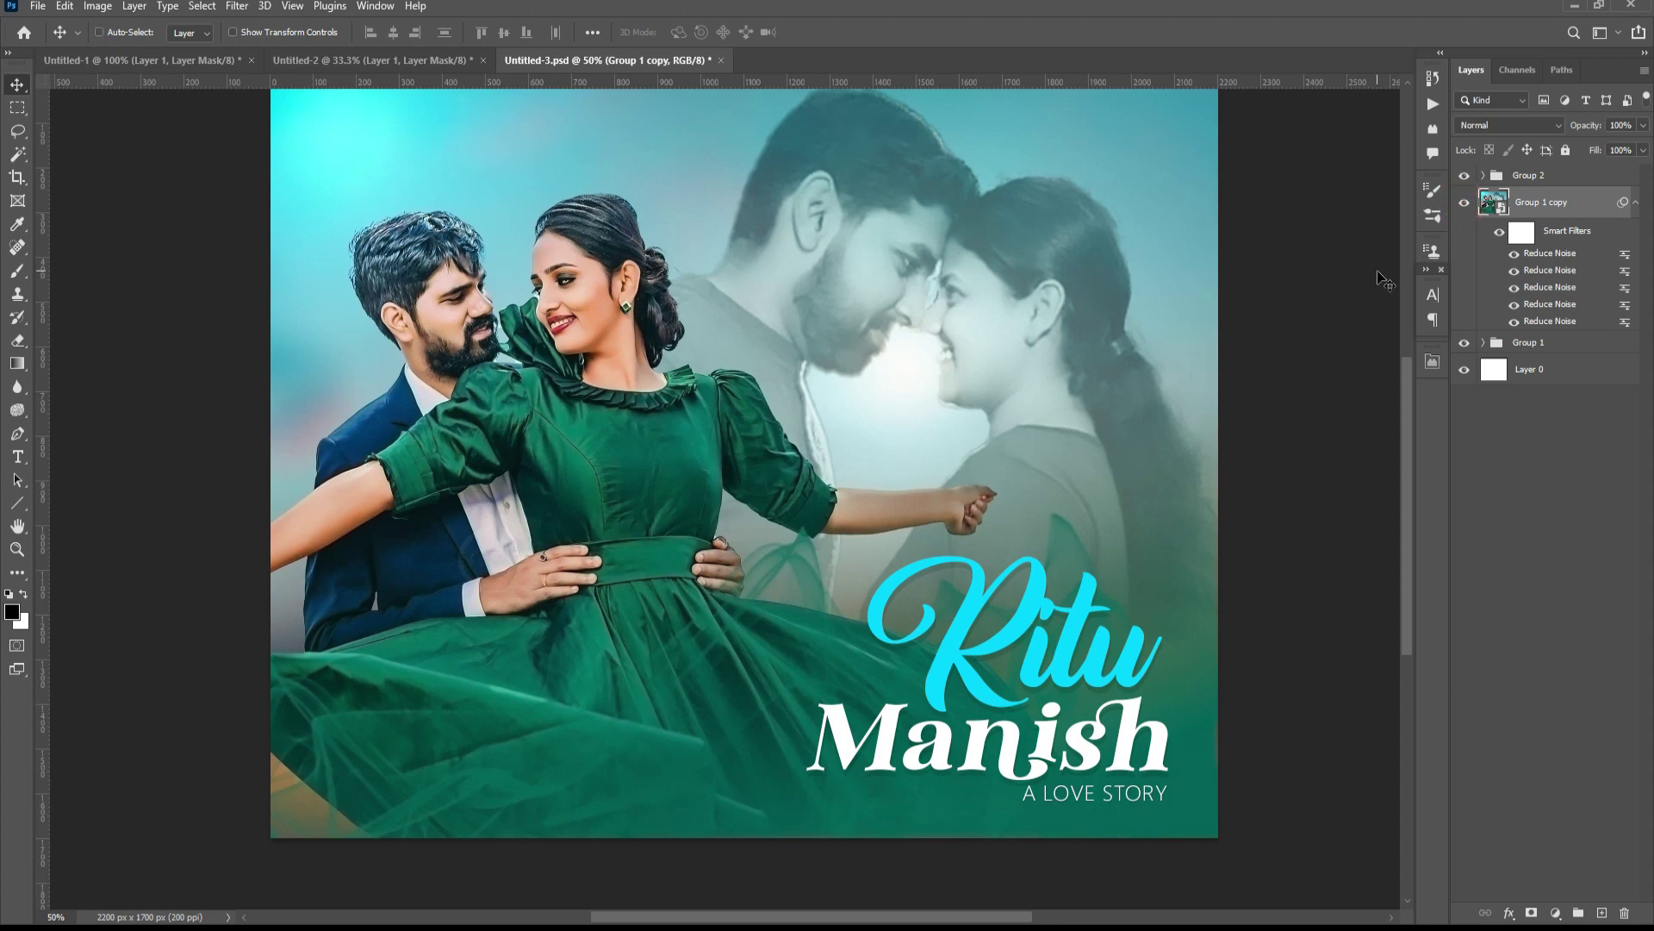
key(ctrl+minus)
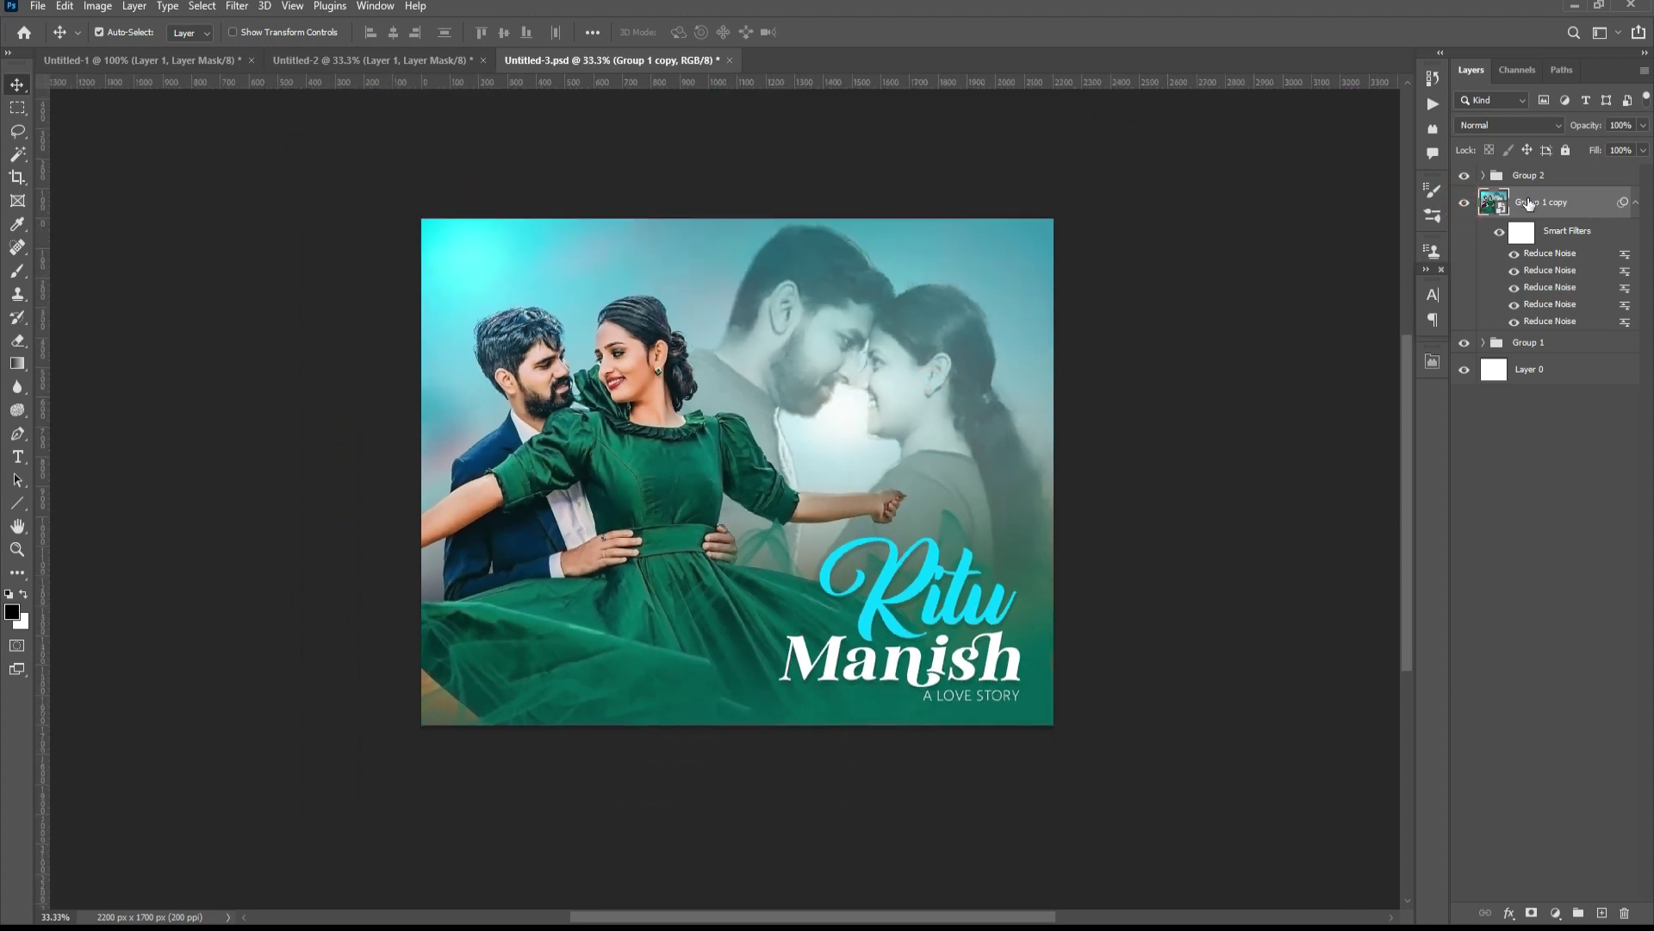
- Merge the two noise-reduced photo copies into one layer and duplicate it
key(ctrl+j)
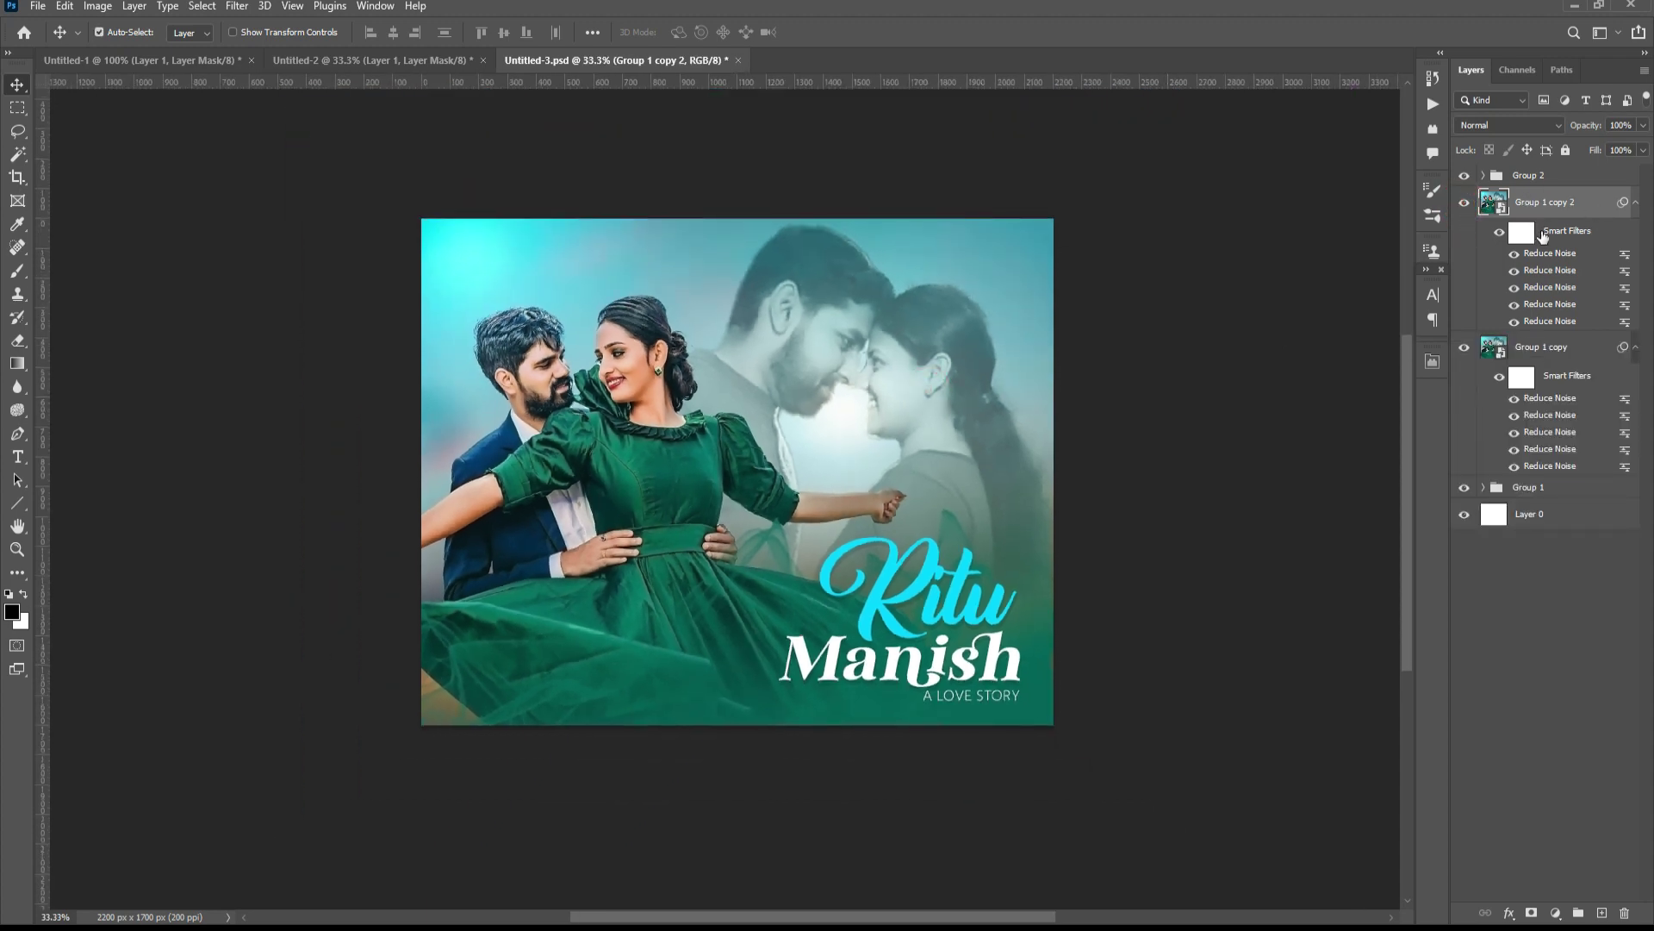
shift+click(1519, 350)
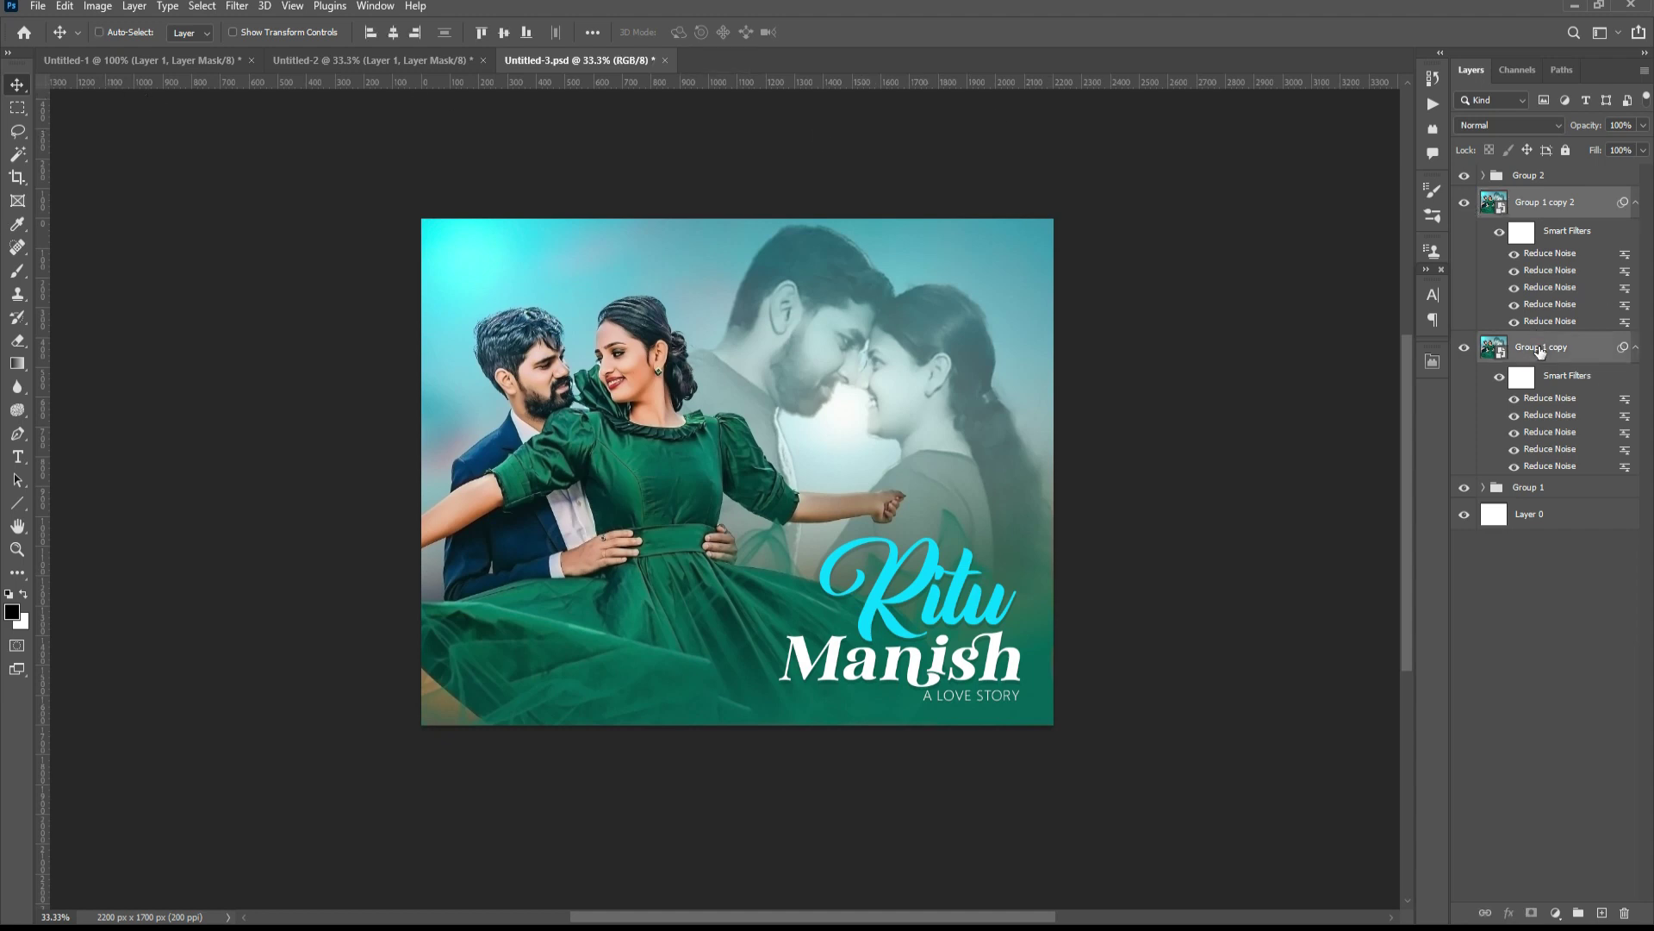
key(ctrl+e)
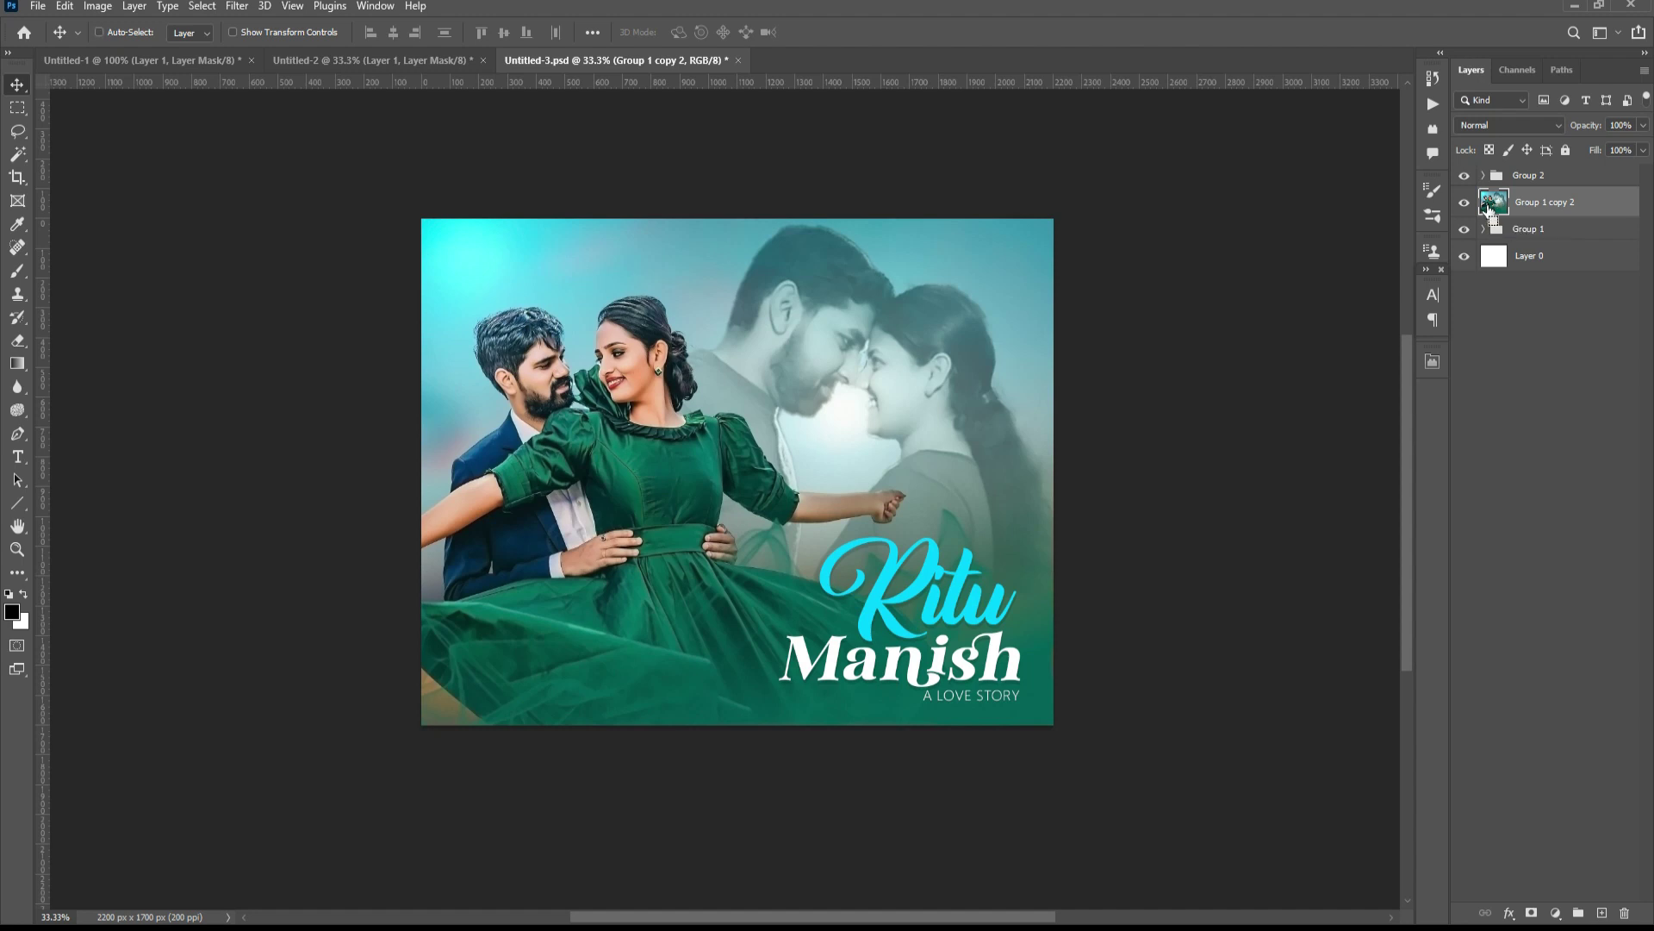
key(ctrl+j)
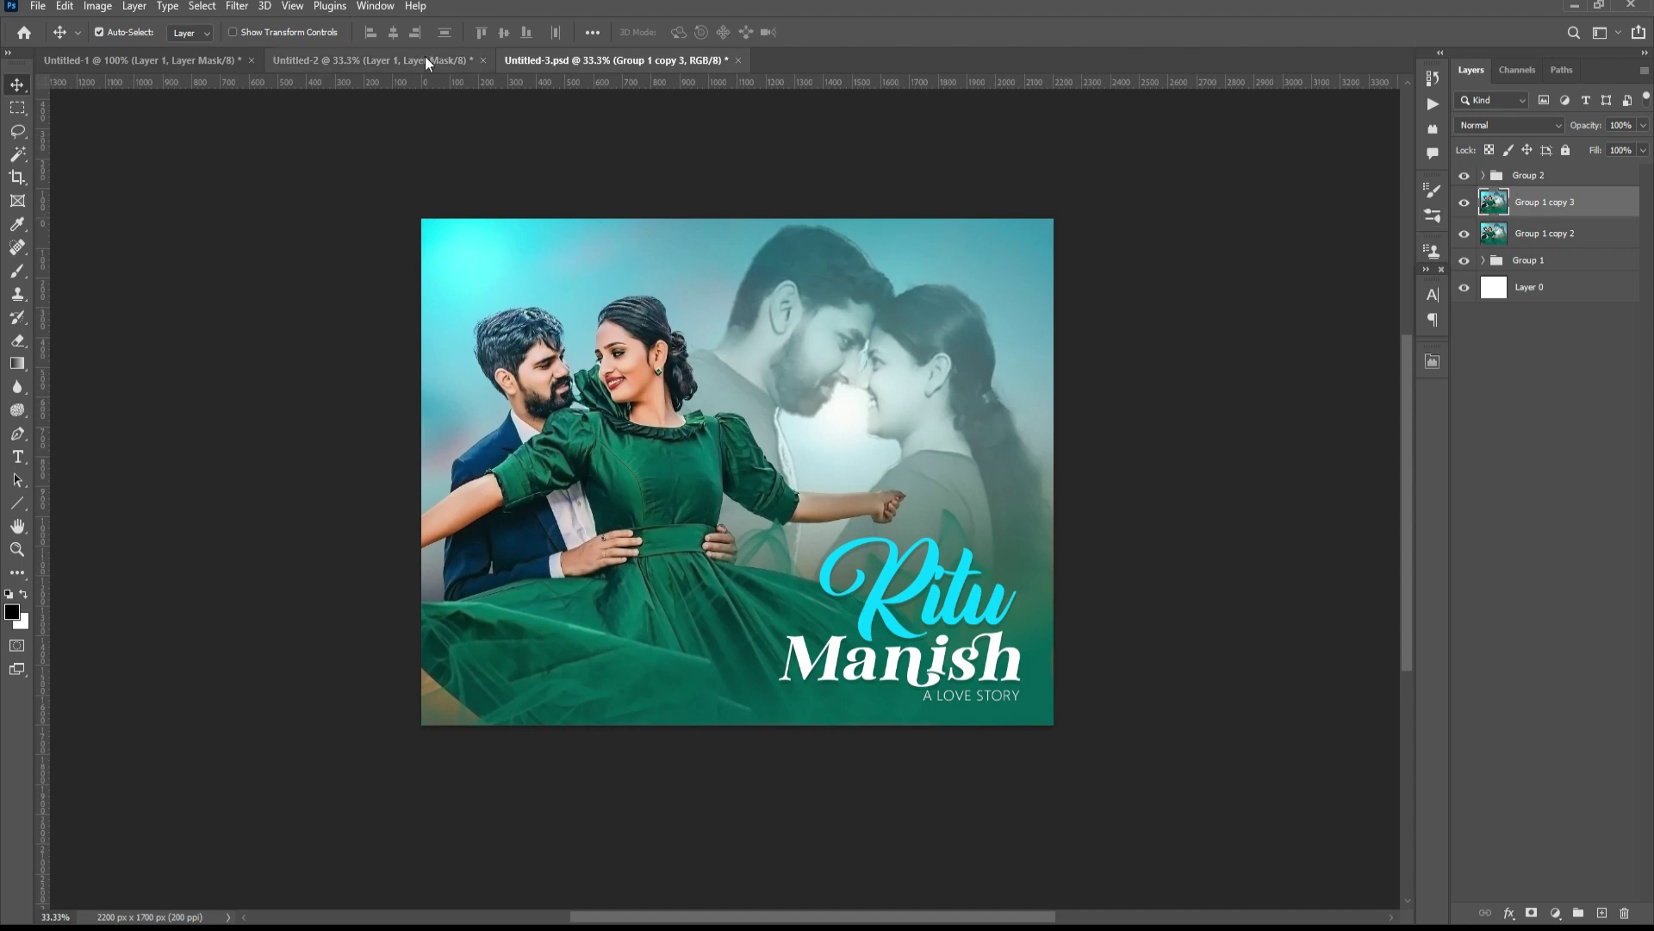
- Run a High Pass filter with a 2 px radius on Group 1 copy 3
click(238, 7)
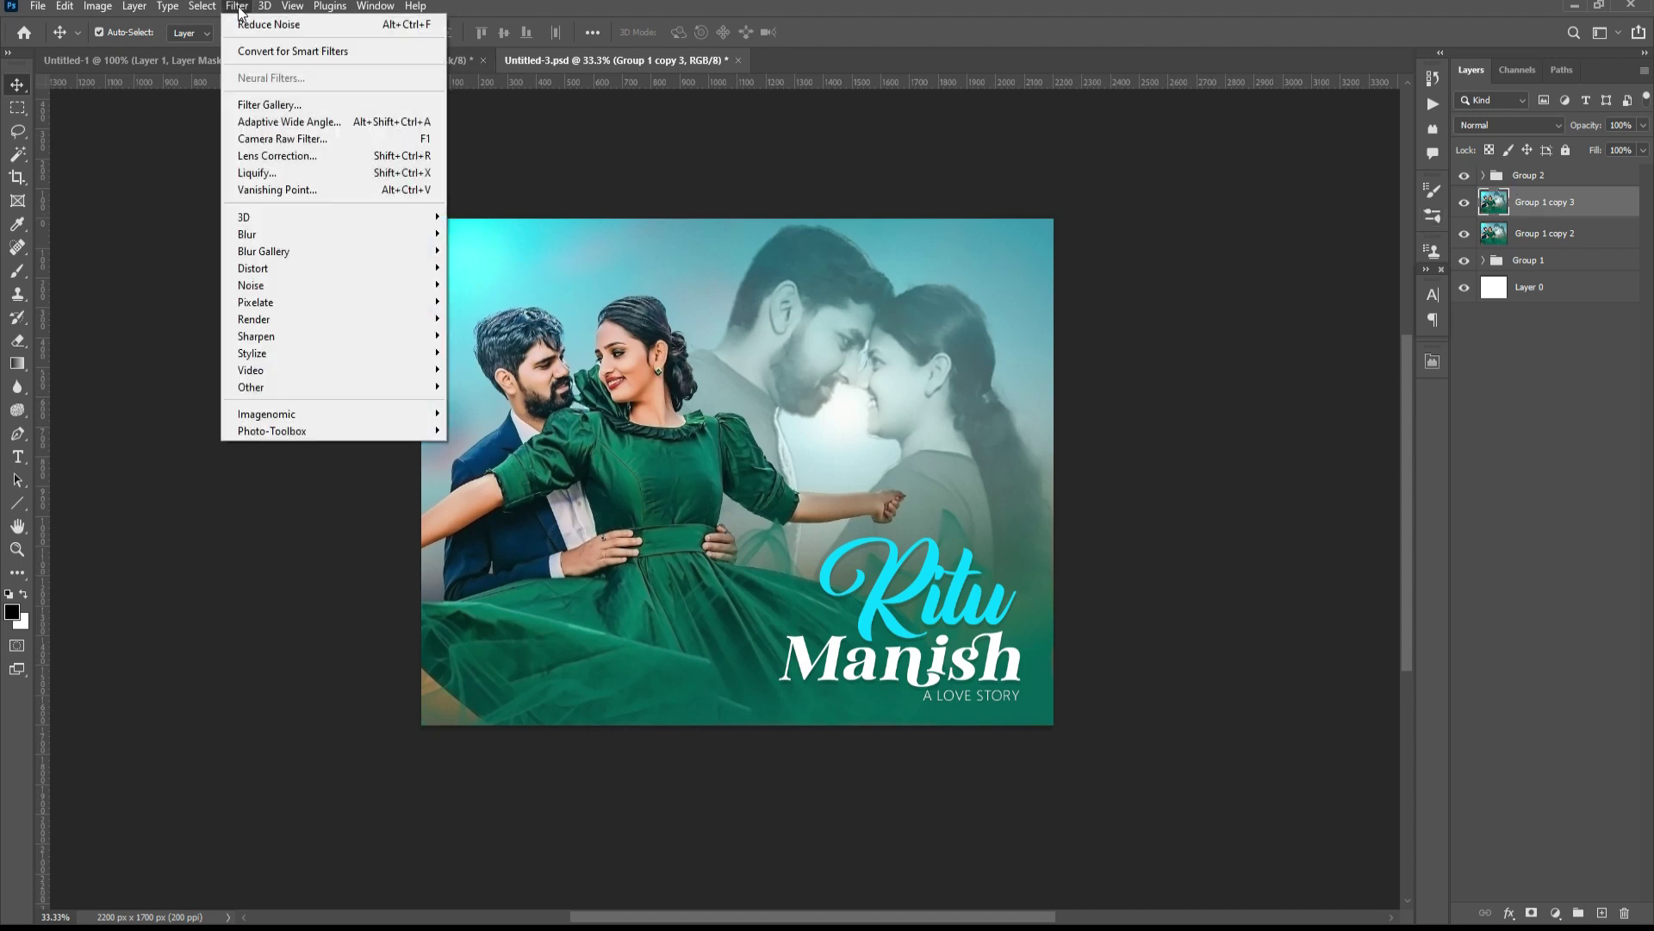
click(312, 383)
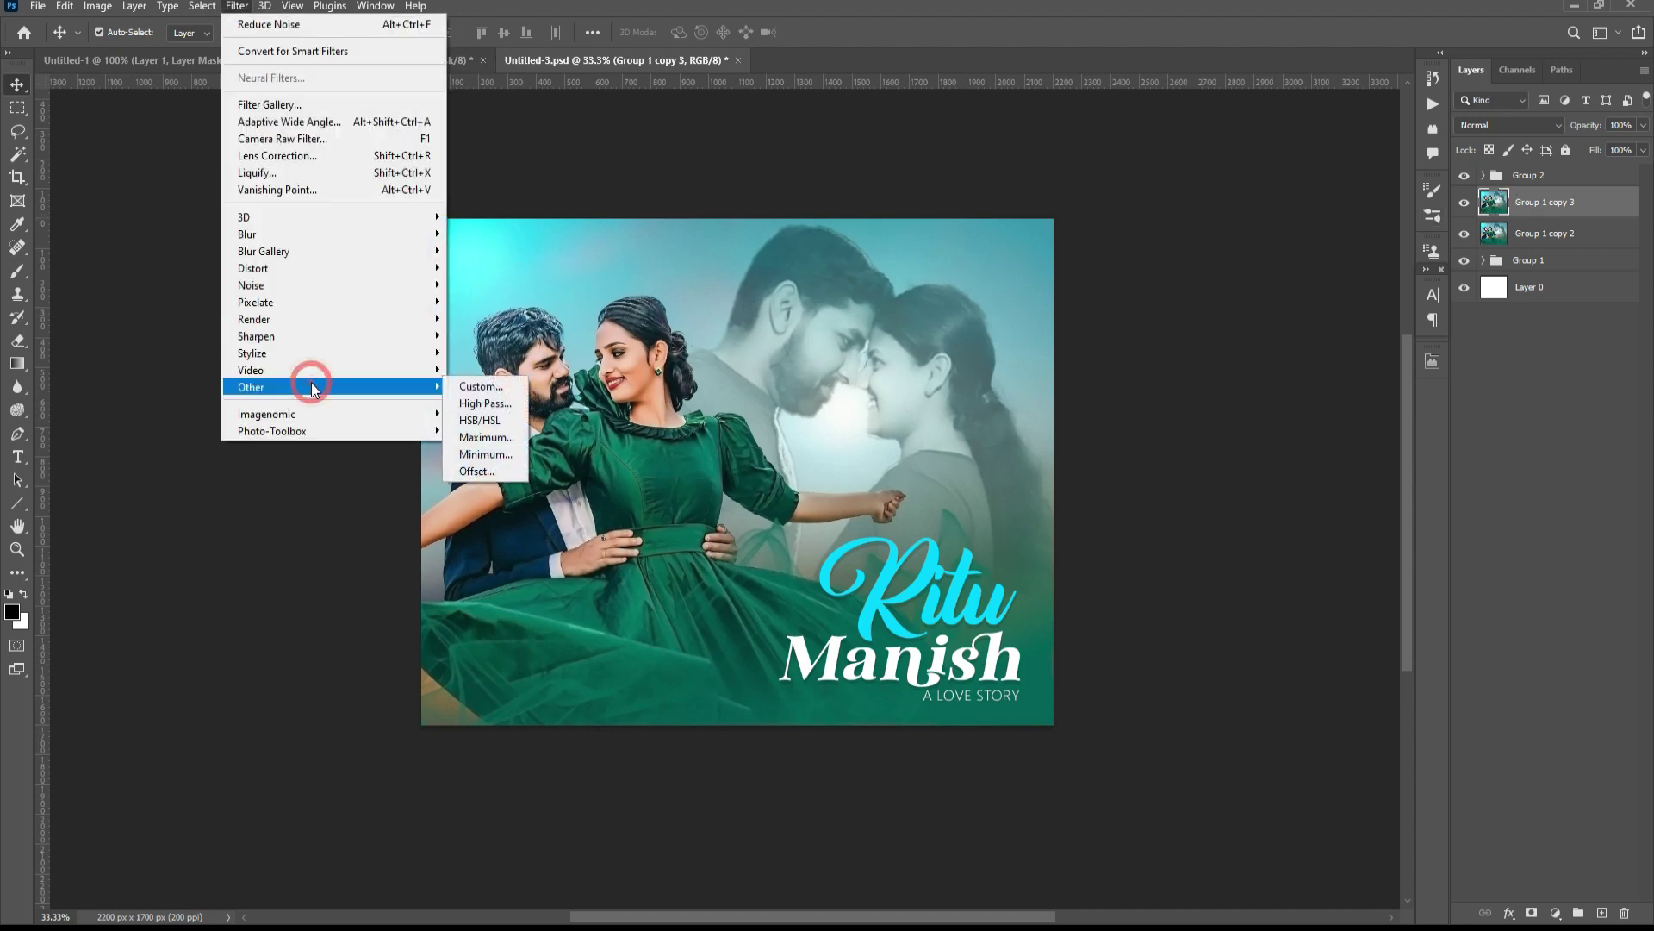
click(512, 409)
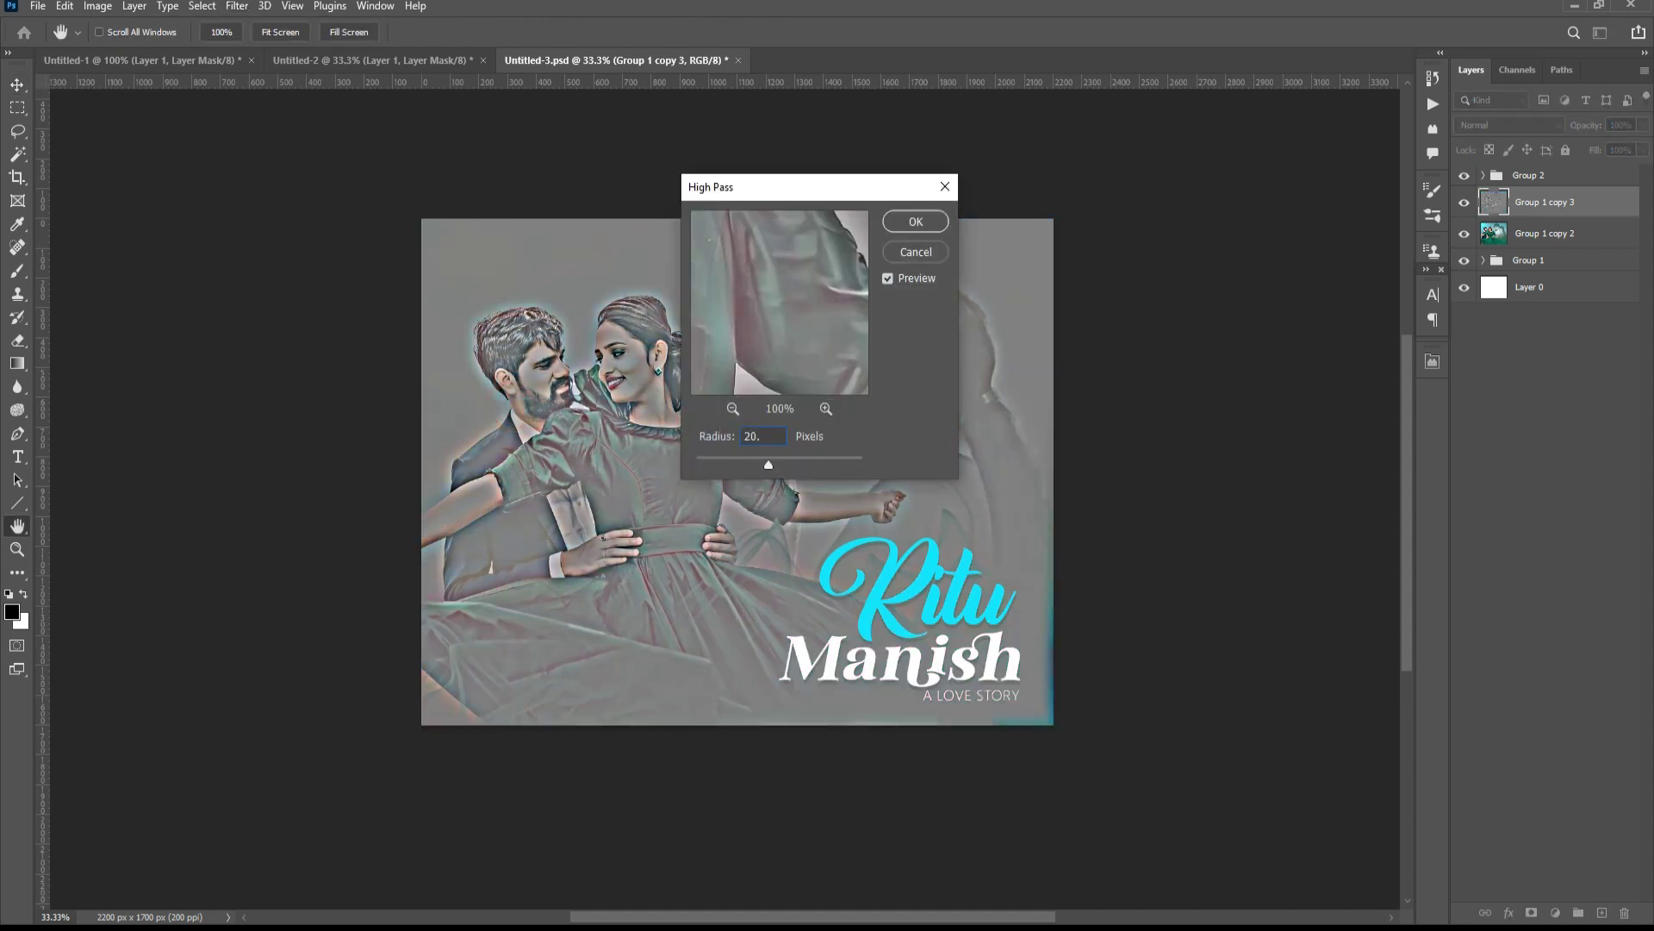
key(BackSpace)
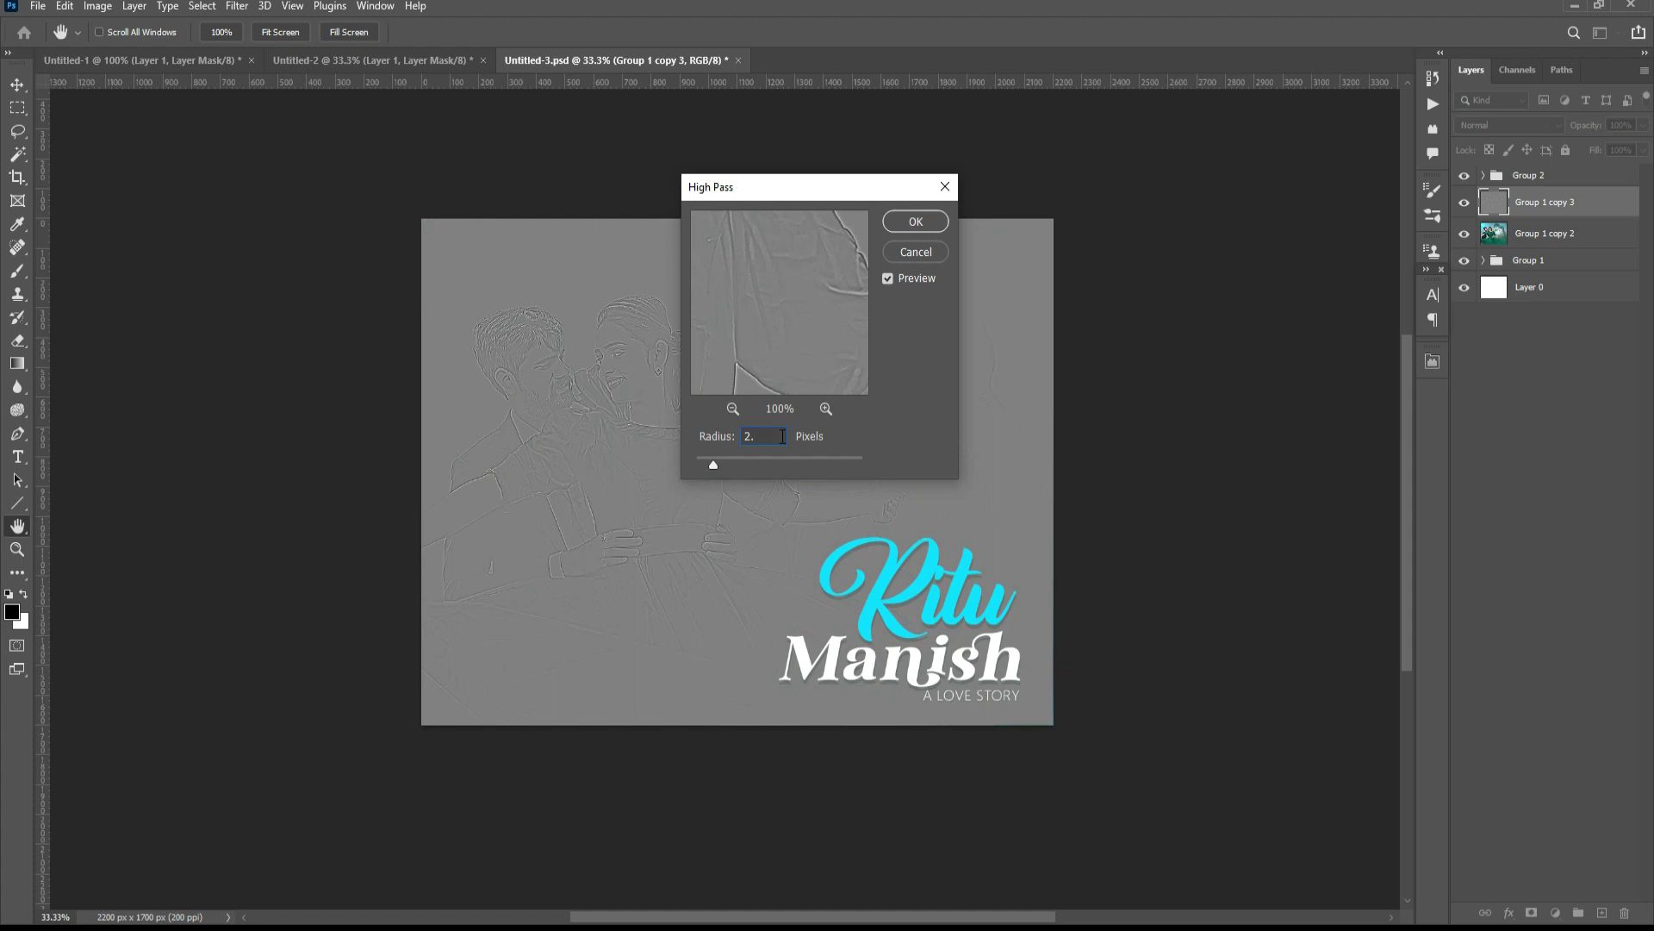
text(0)
click(905, 220)
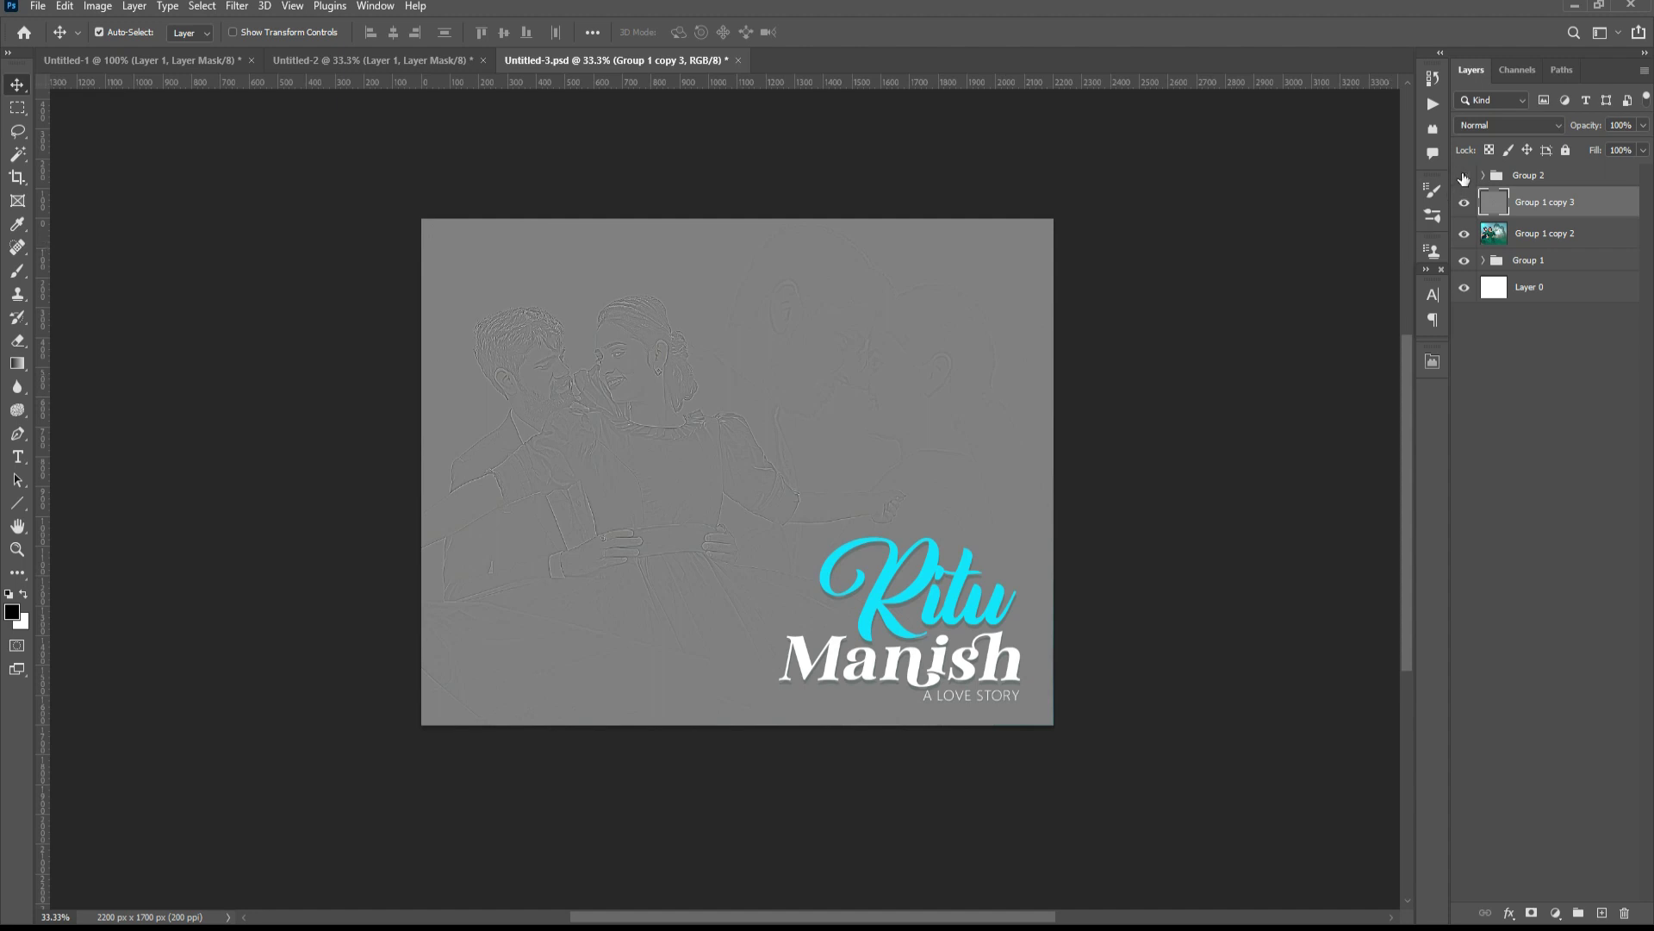
click(1463, 178)
click(1464, 178)
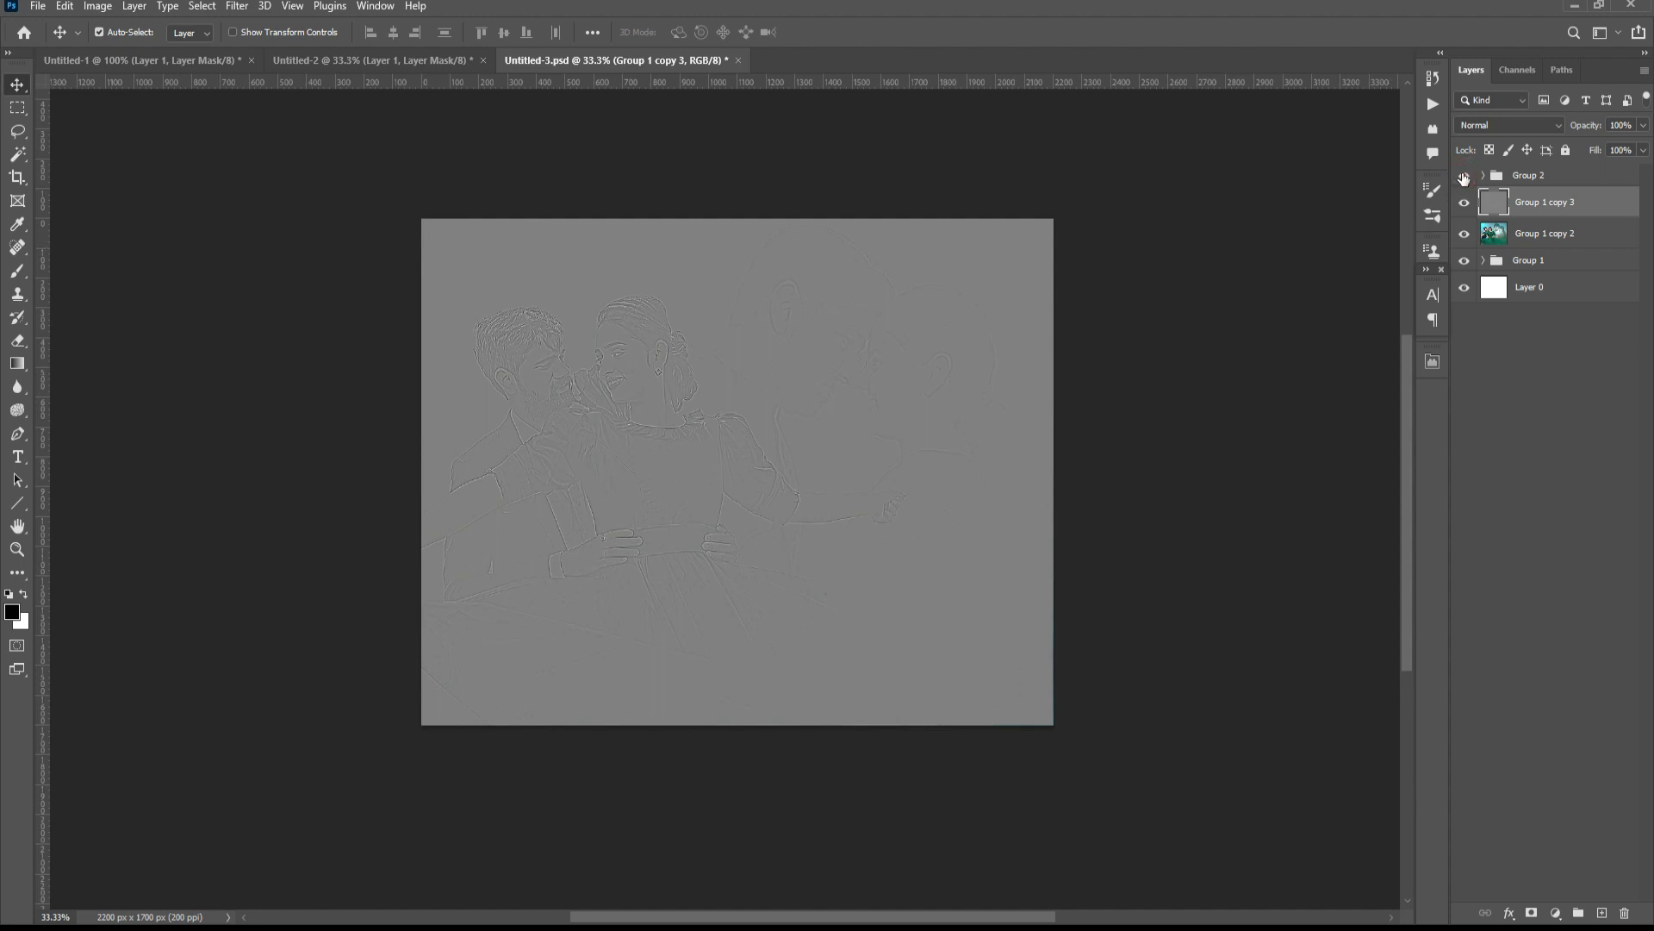
click(1463, 178)
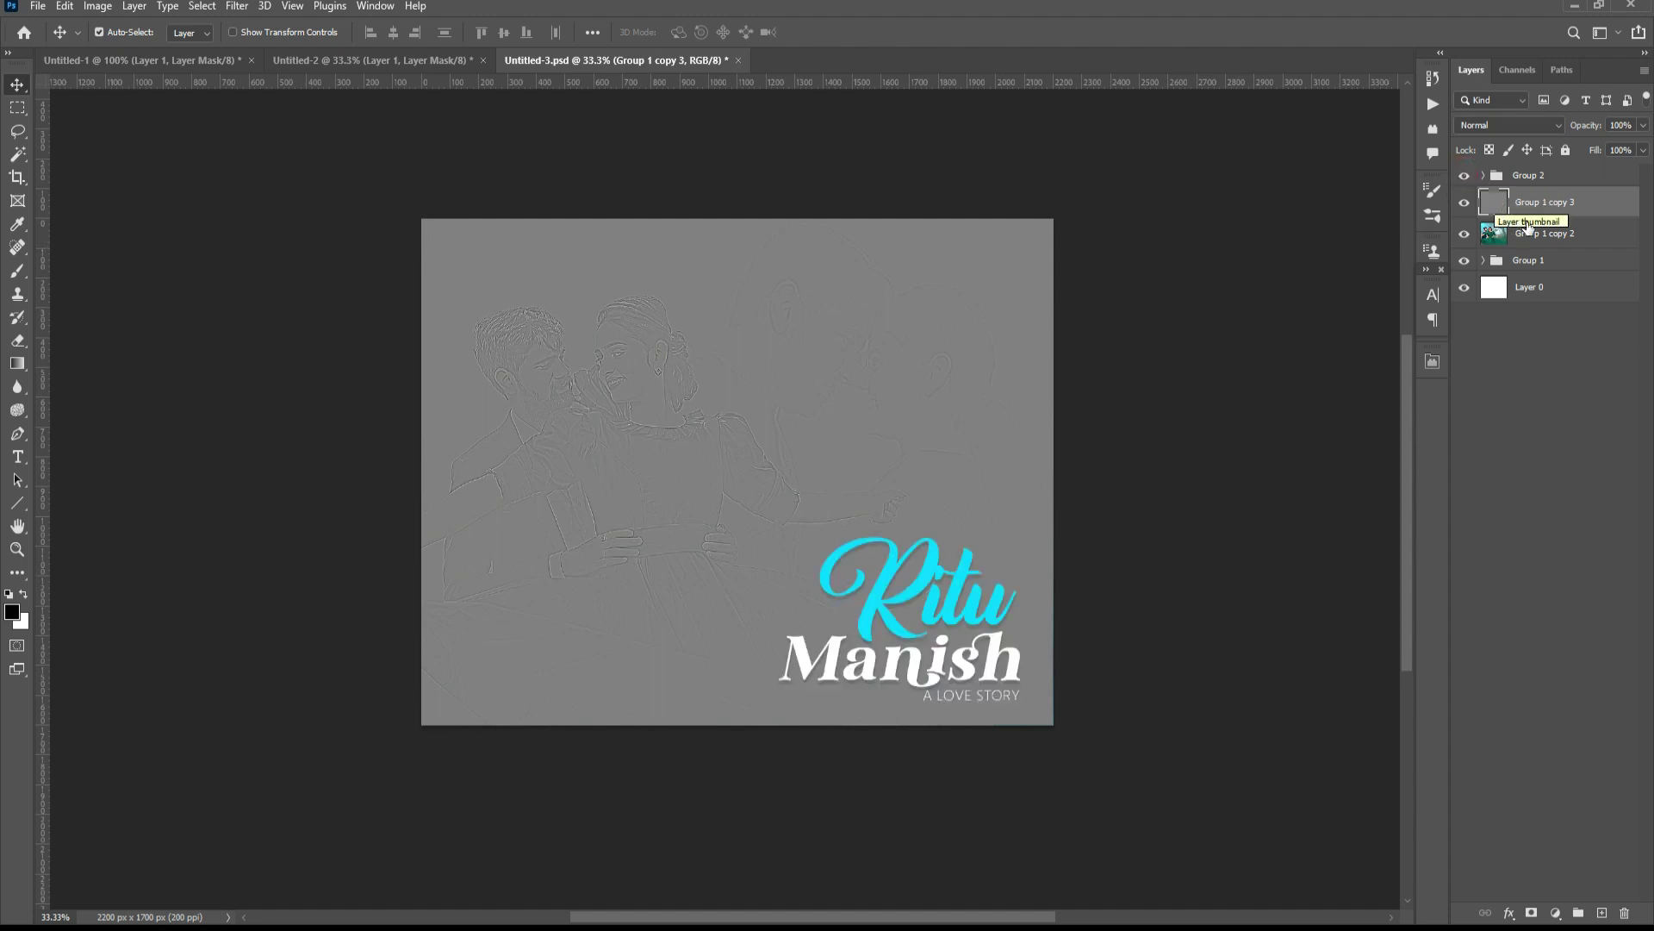
drag(1525, 202, 1540, 205)
- Blend the high-pass layer in Overlay mode and toggle it to compare the sharpening
click(1499, 123)
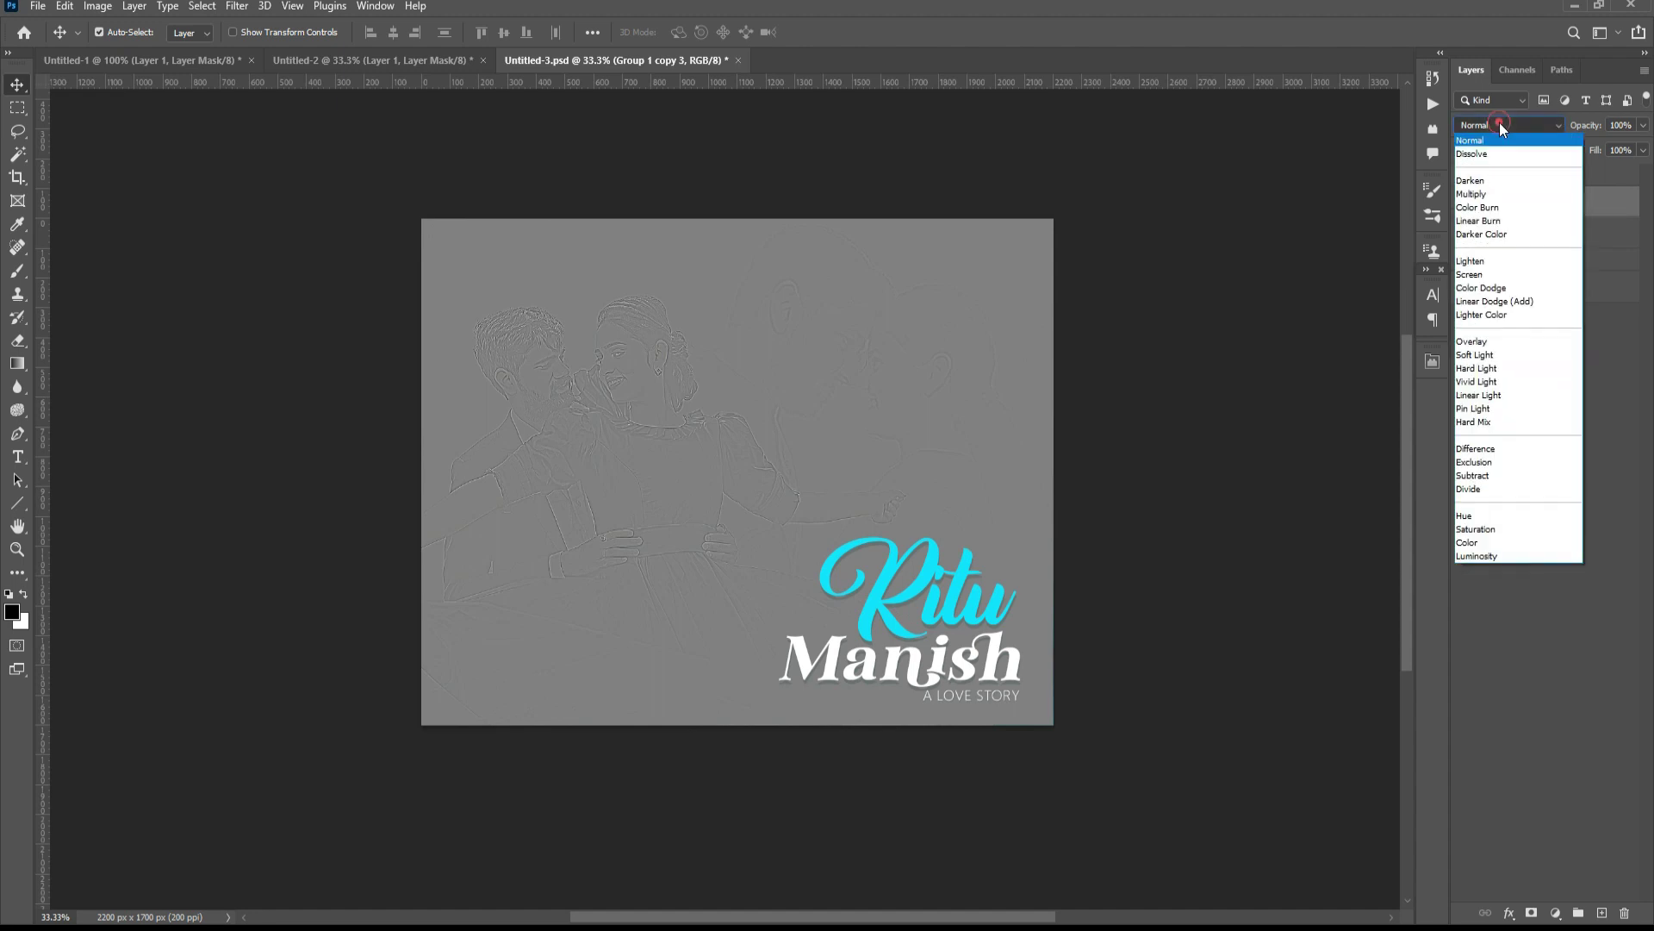
click(1493, 343)
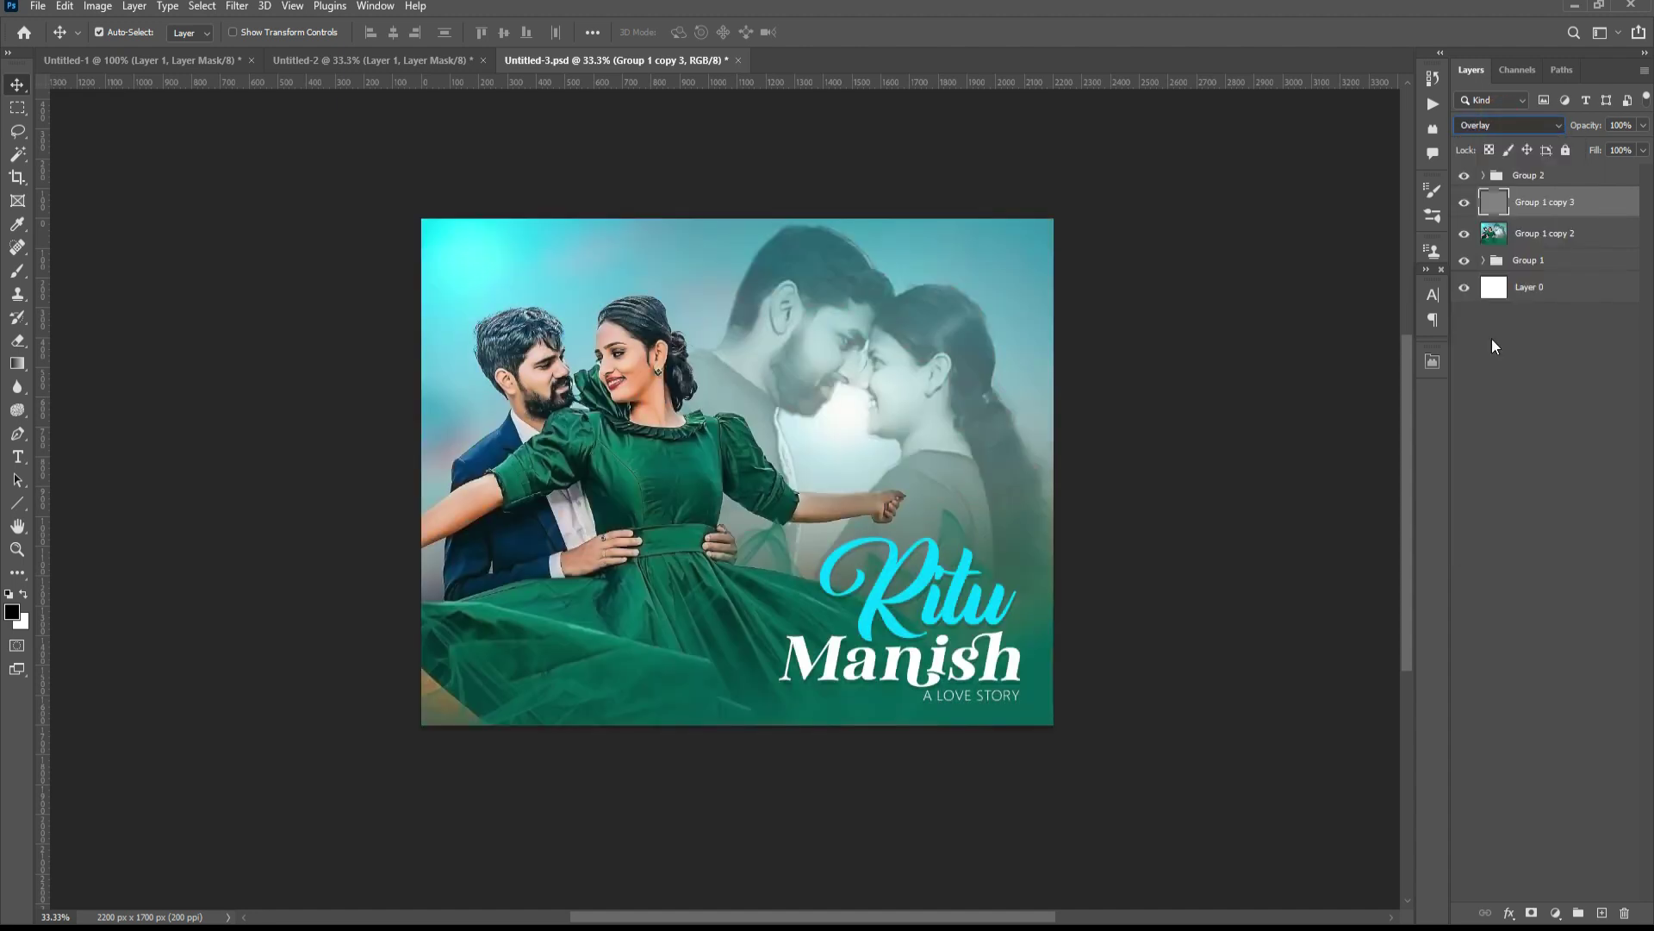
click(1468, 205)
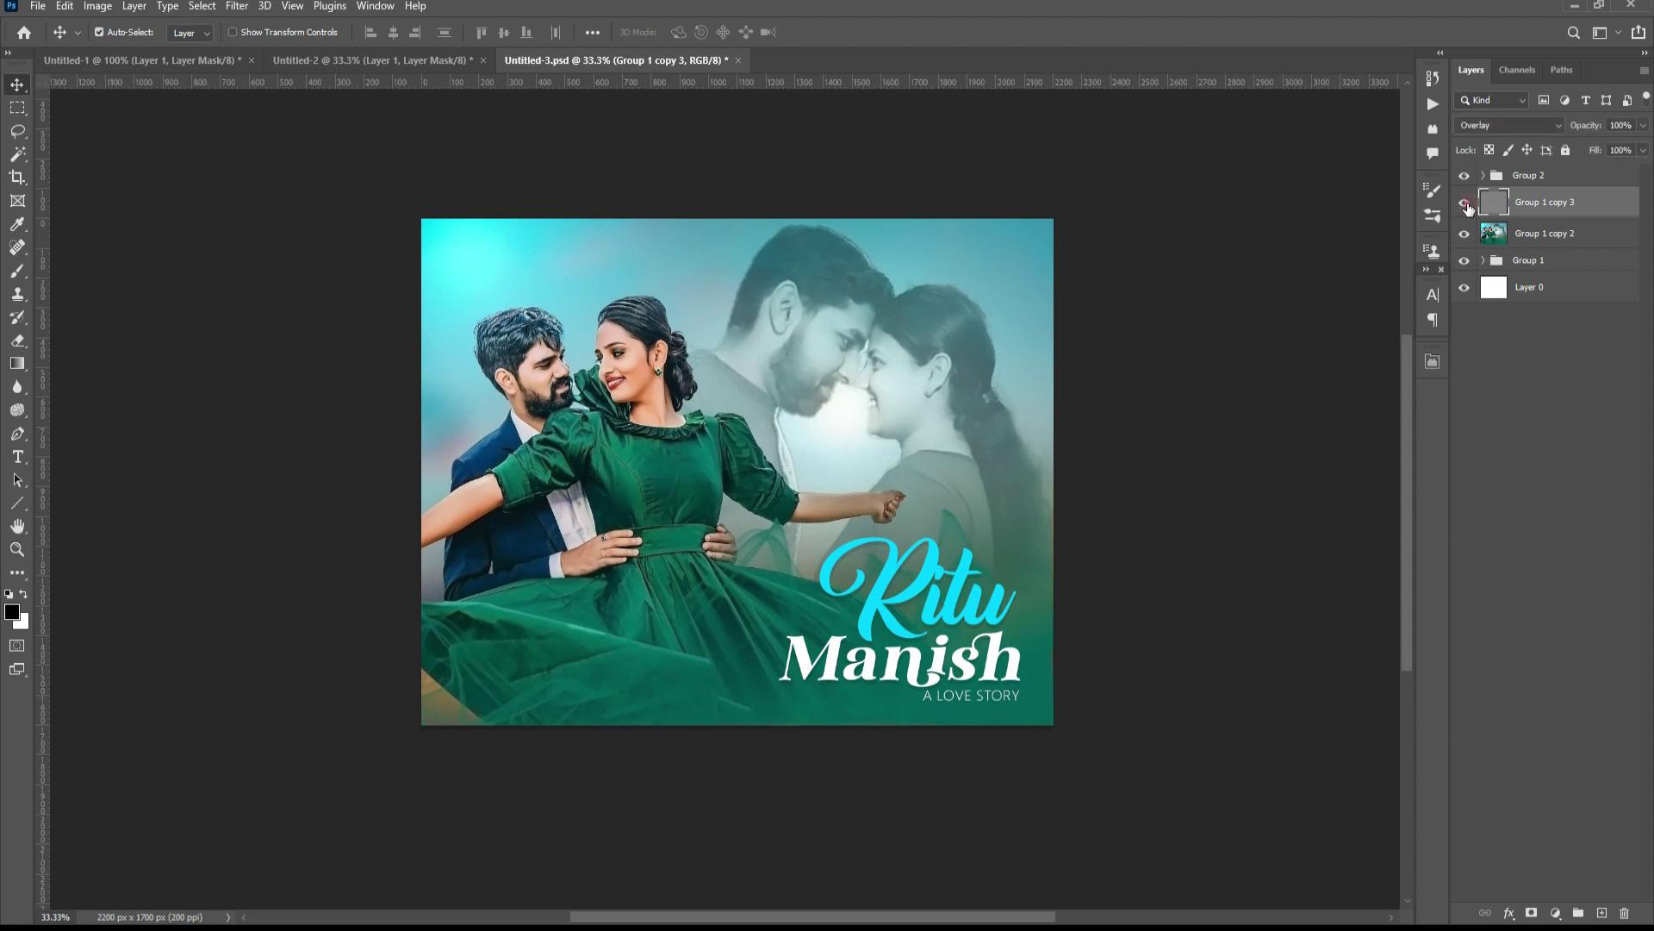
click(1468, 205)
click(1466, 203)
click(1466, 204)
click(1466, 203)
click(1466, 203)
click(1465, 204)
click(1466, 203)
click(1465, 204)
shift+click(1542, 238)
drag(1542, 244, 1297, 289)
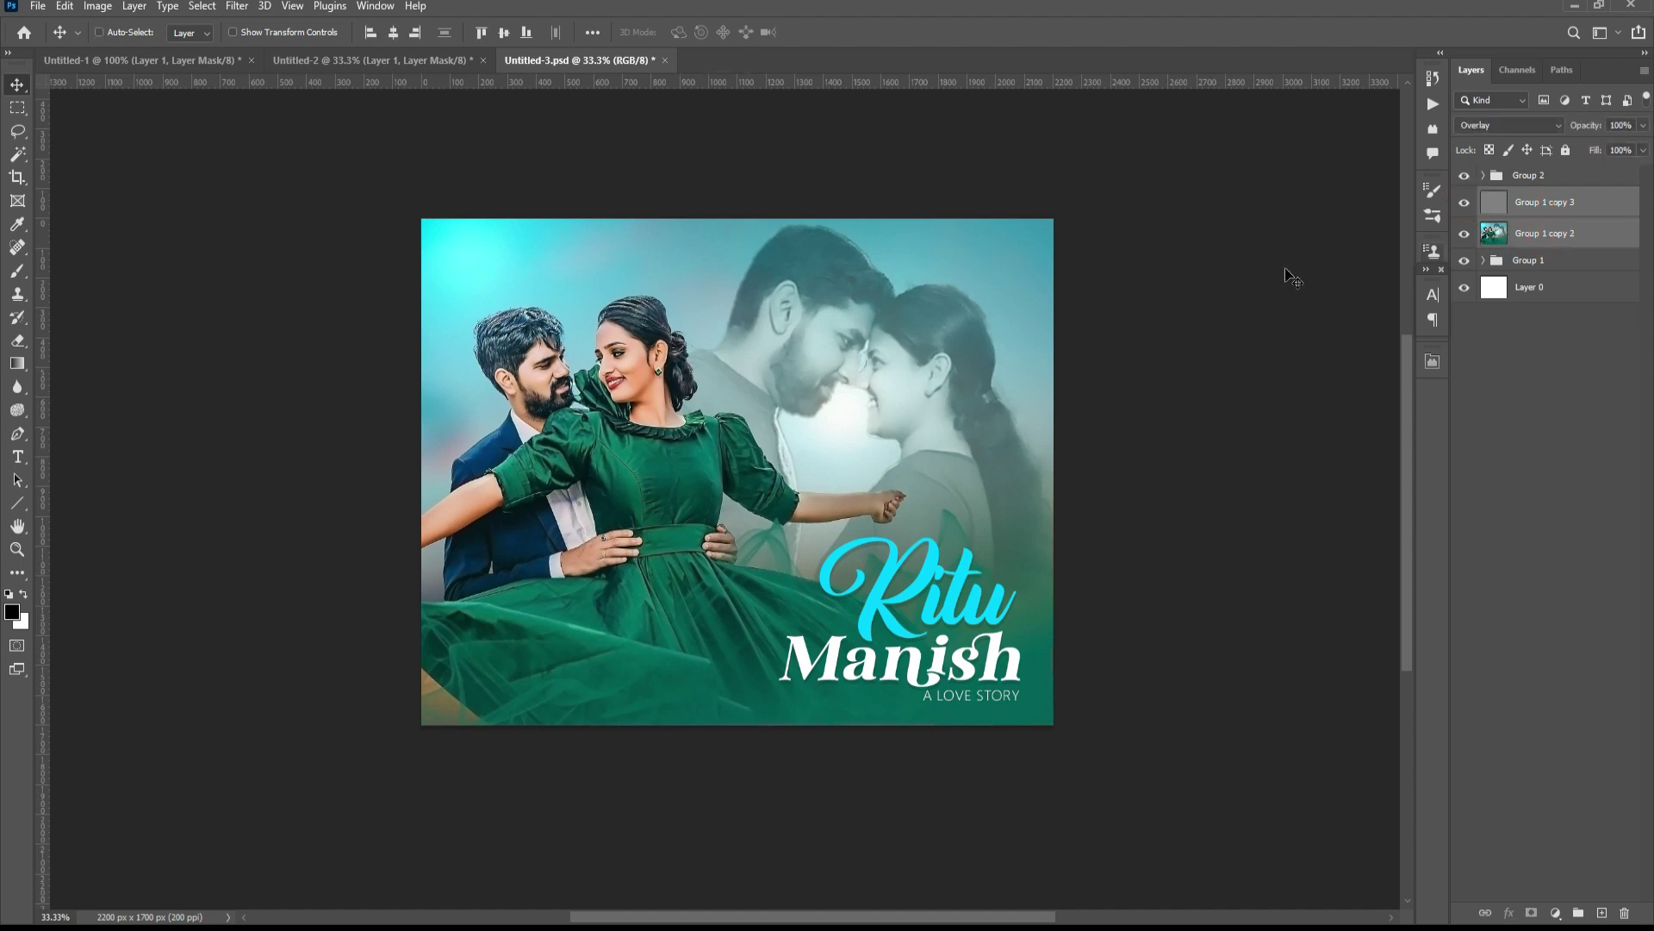
- Merge the sharpening layer into Group 1 copy 2 and toggle layers to check the result
key(ctrl+e)
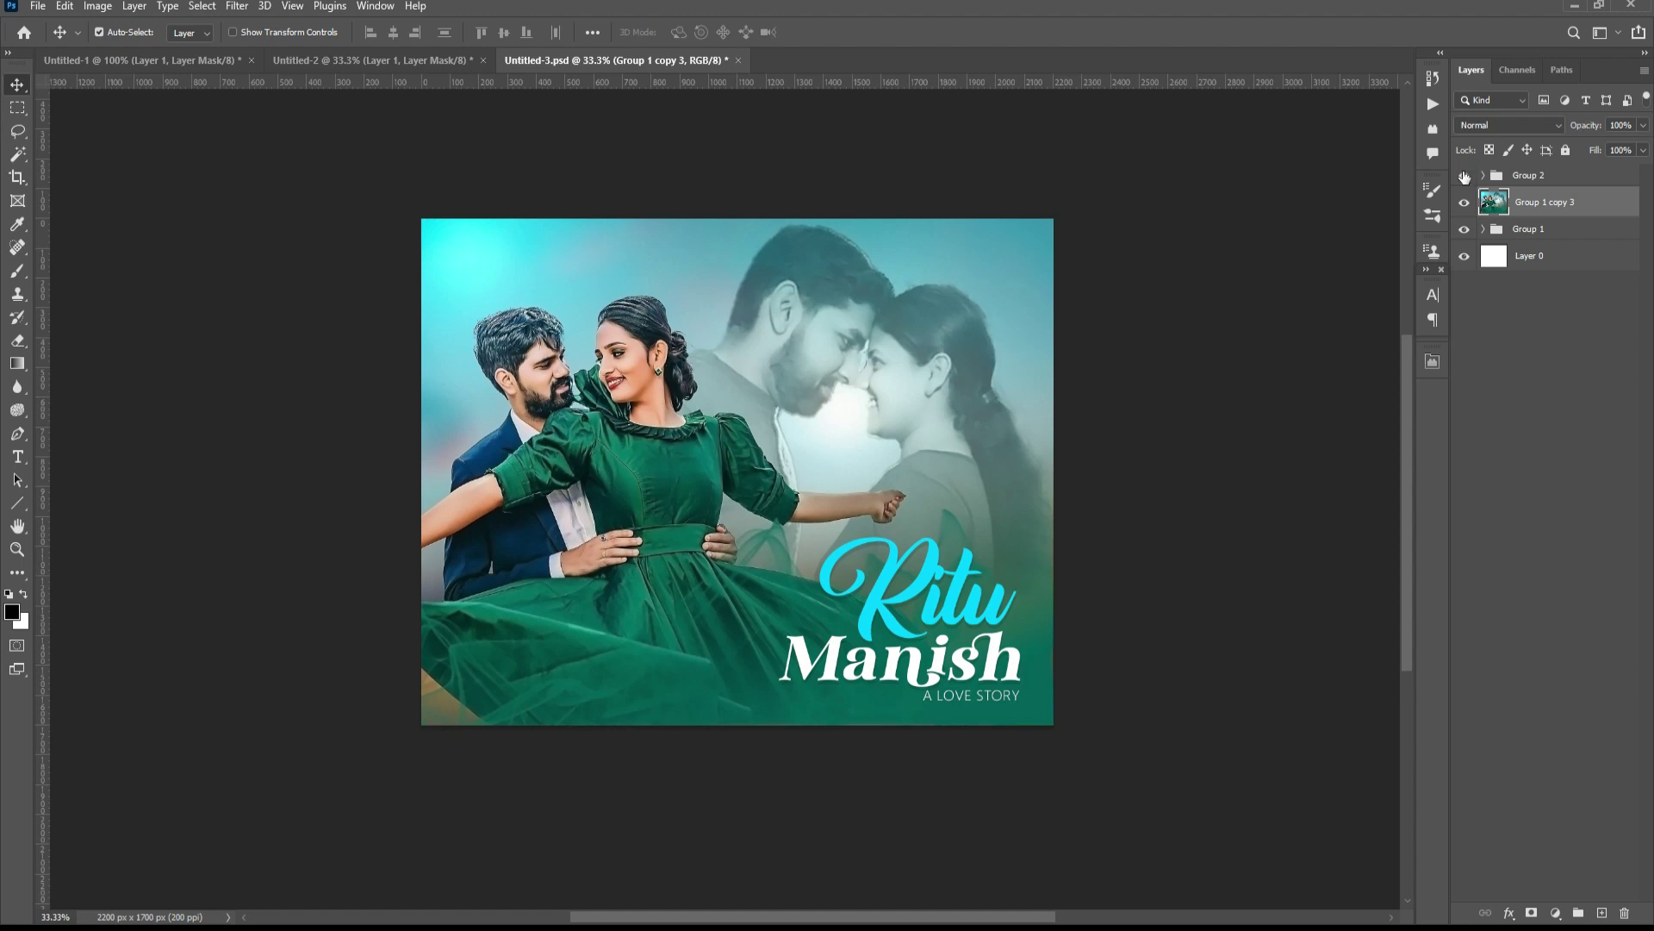
click(1464, 176)
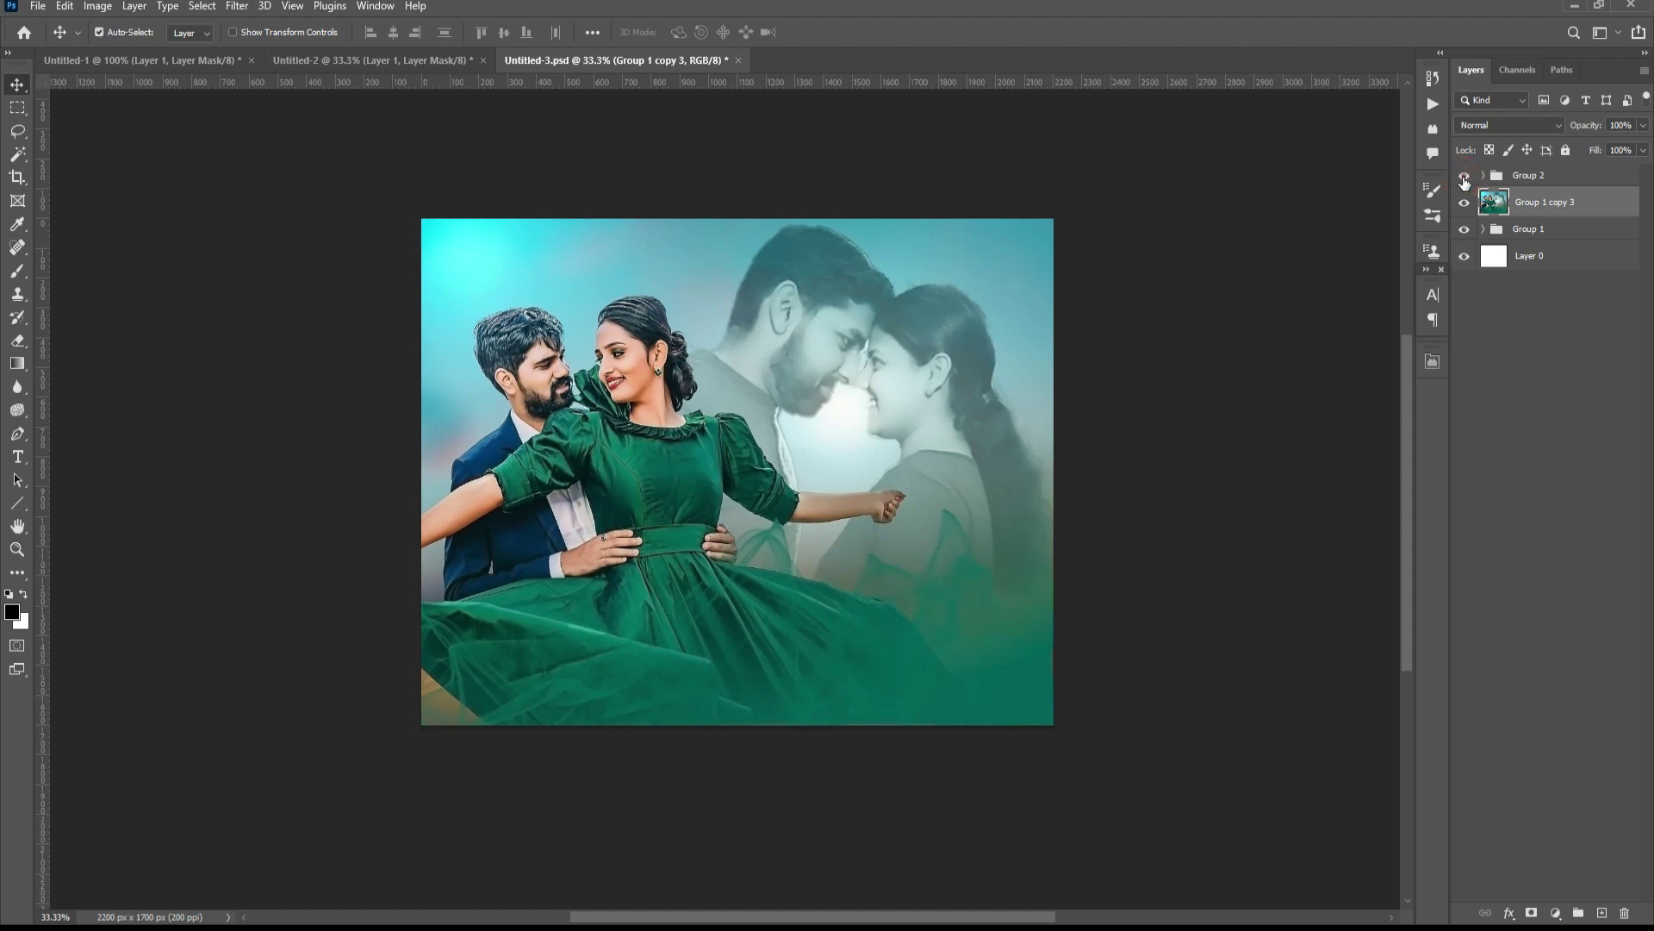
click(1464, 178)
click(1465, 178)
click(1465, 178)
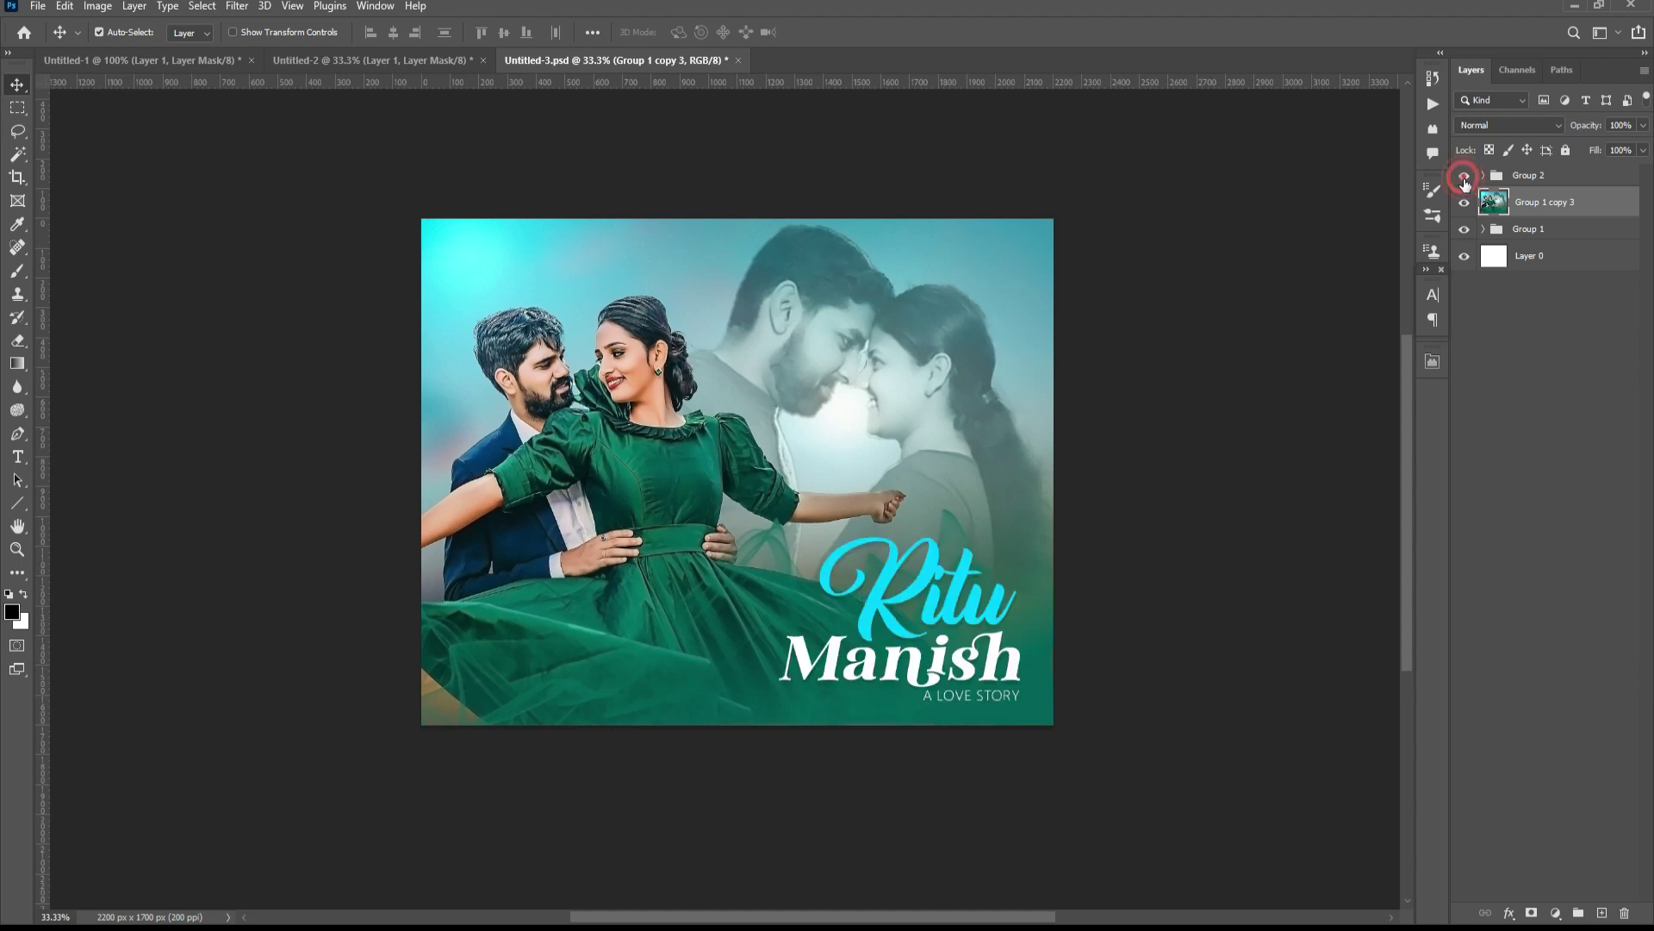
click(1465, 203)
click(1465, 202)
- Inspect the finished poster and save Untitled-3.psd
click(1521, 178)
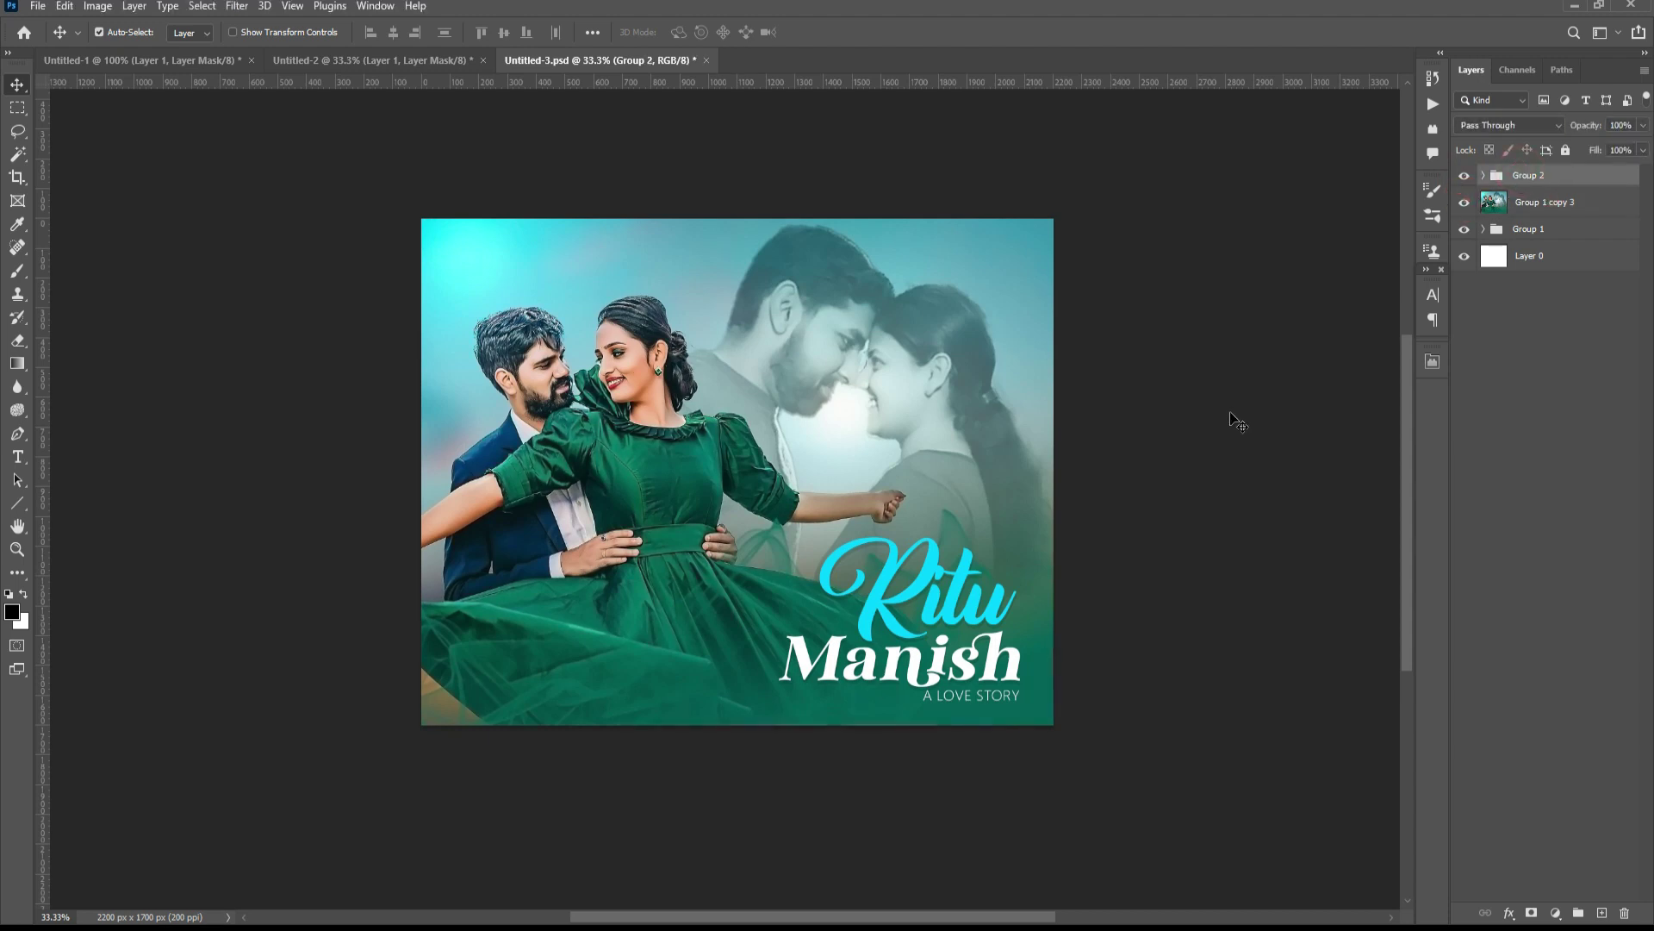
key(ctrl+minus)
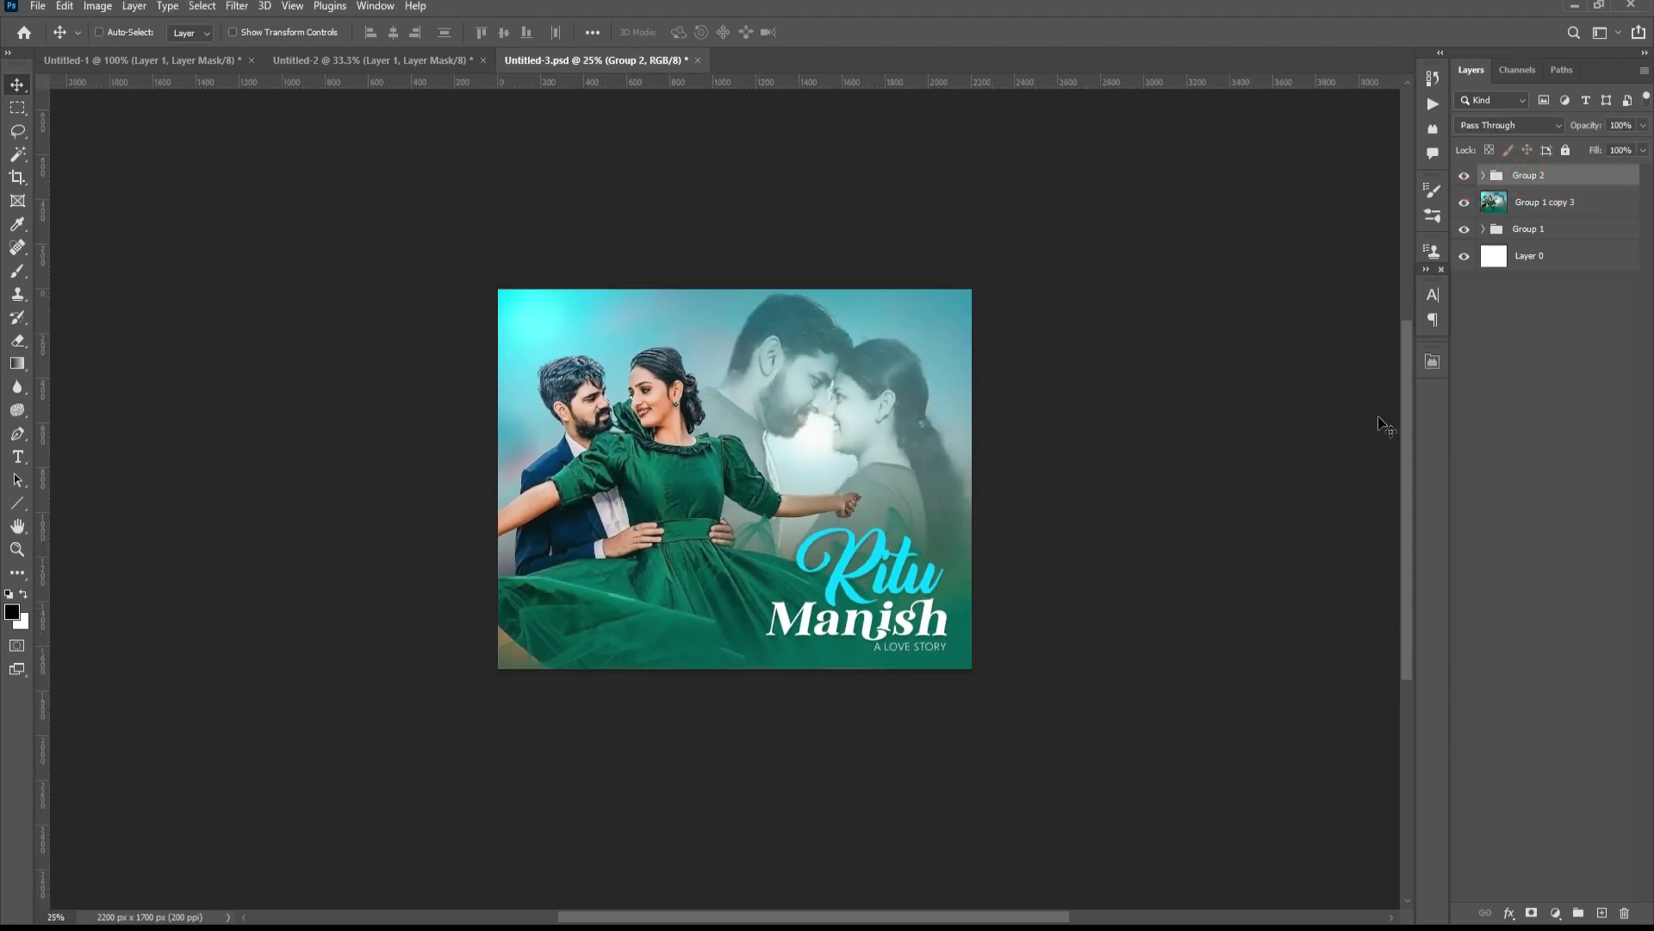
key(ctrl+plus)
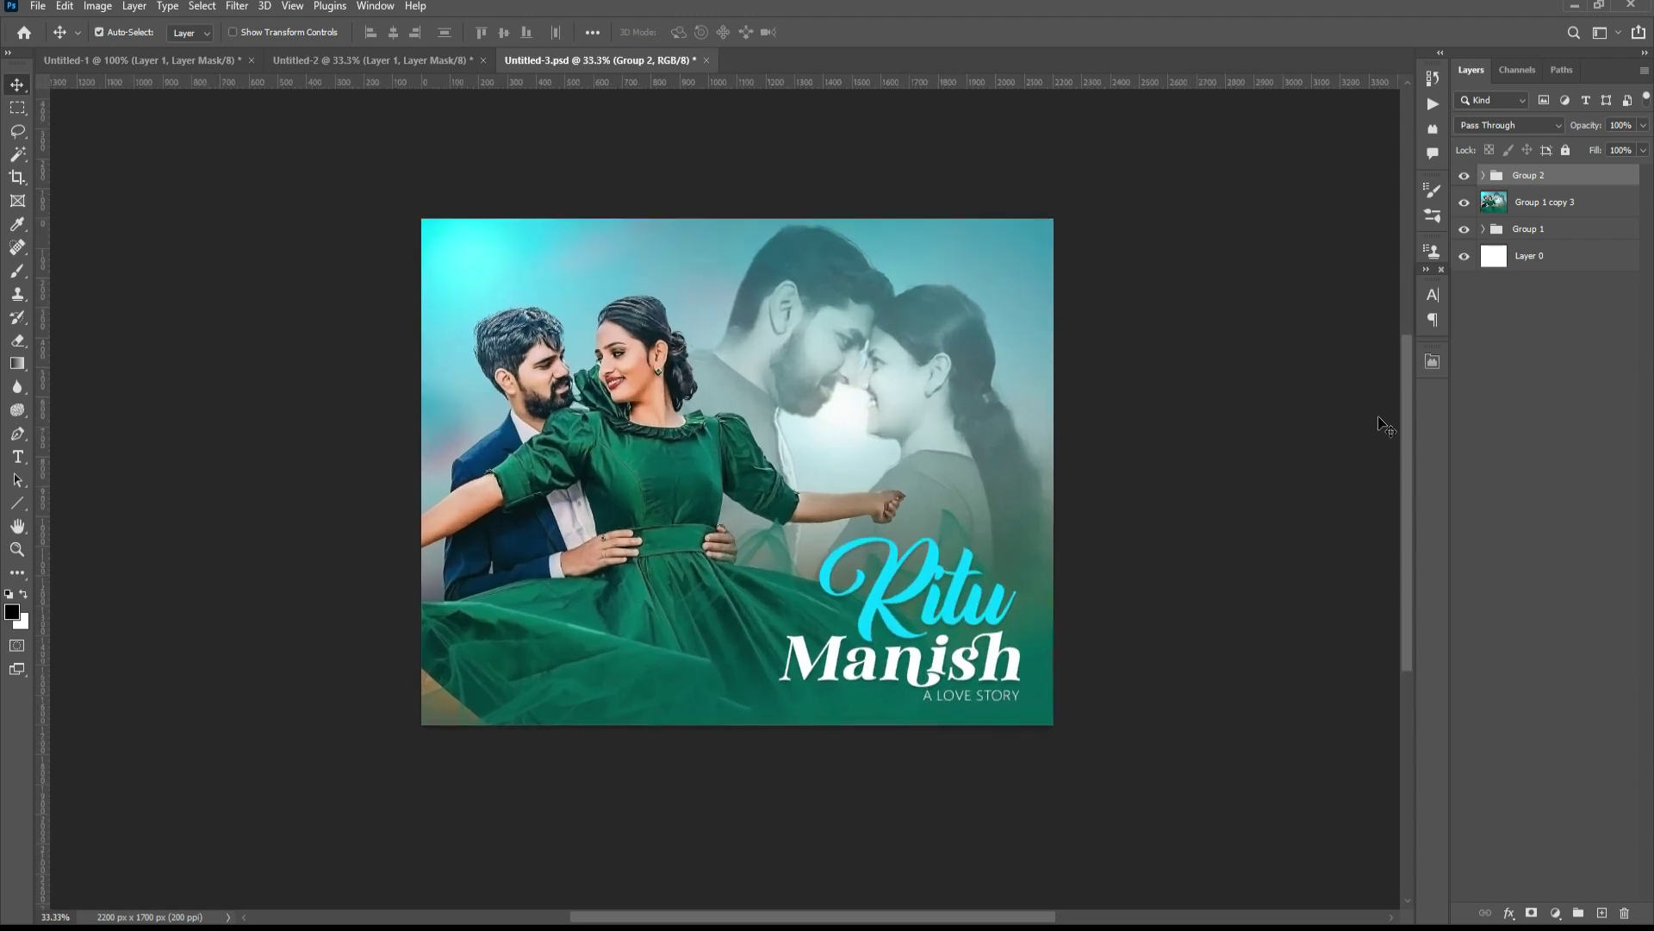
key(ctrl+plus)
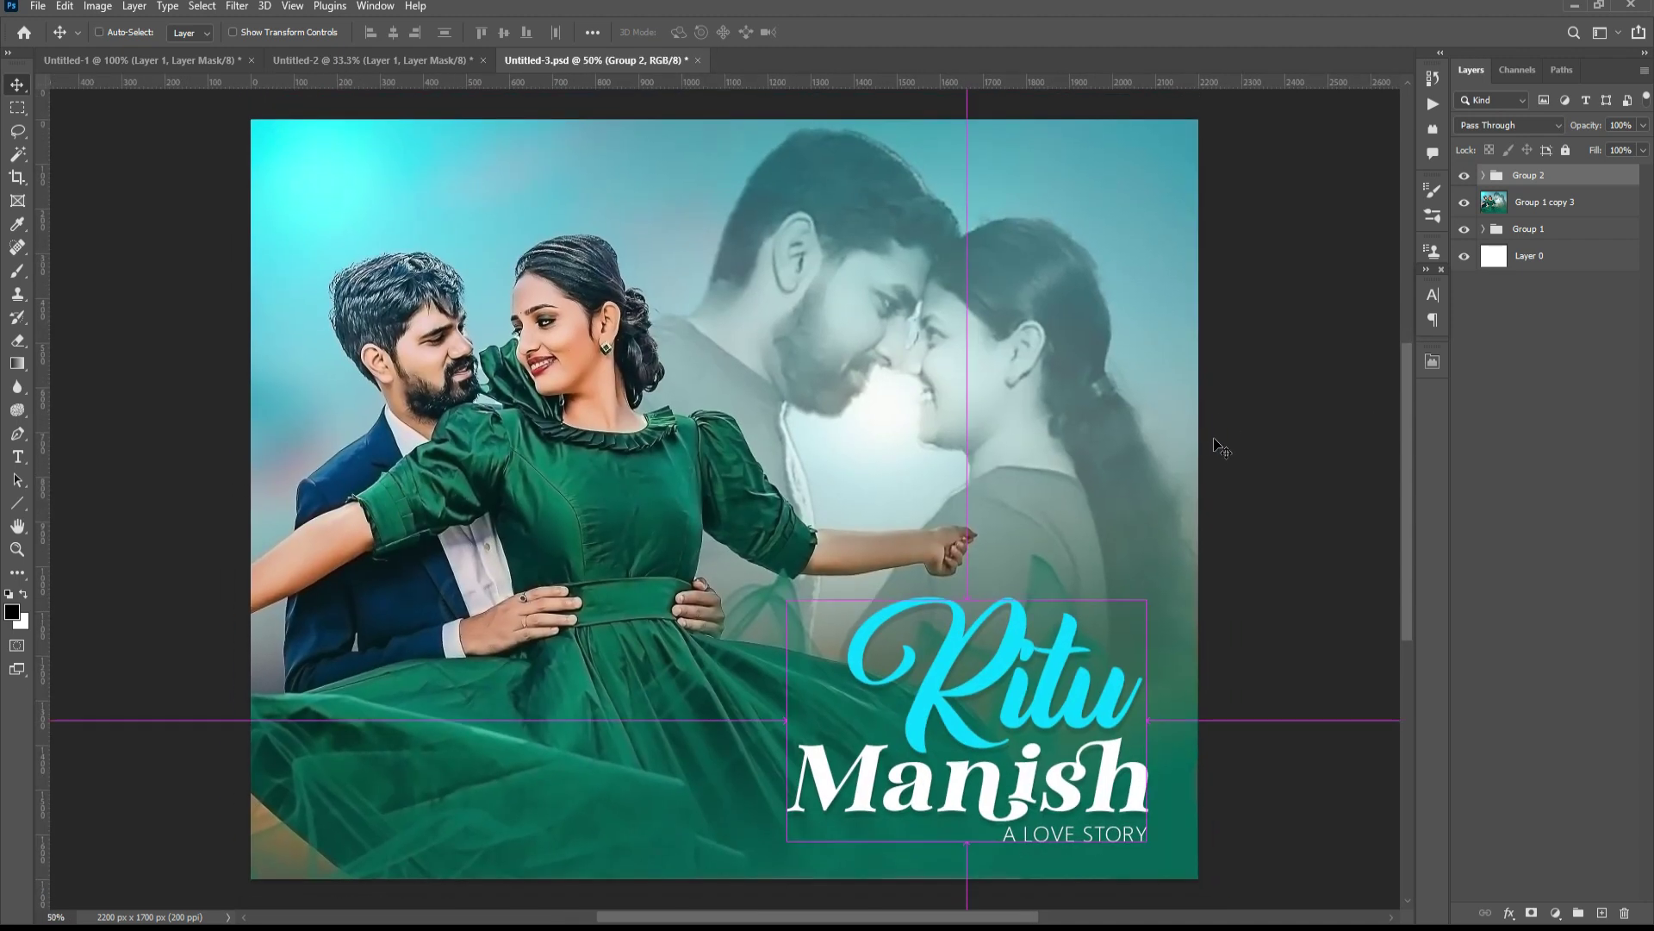
click(1255, 462)
key(ctrl+s)
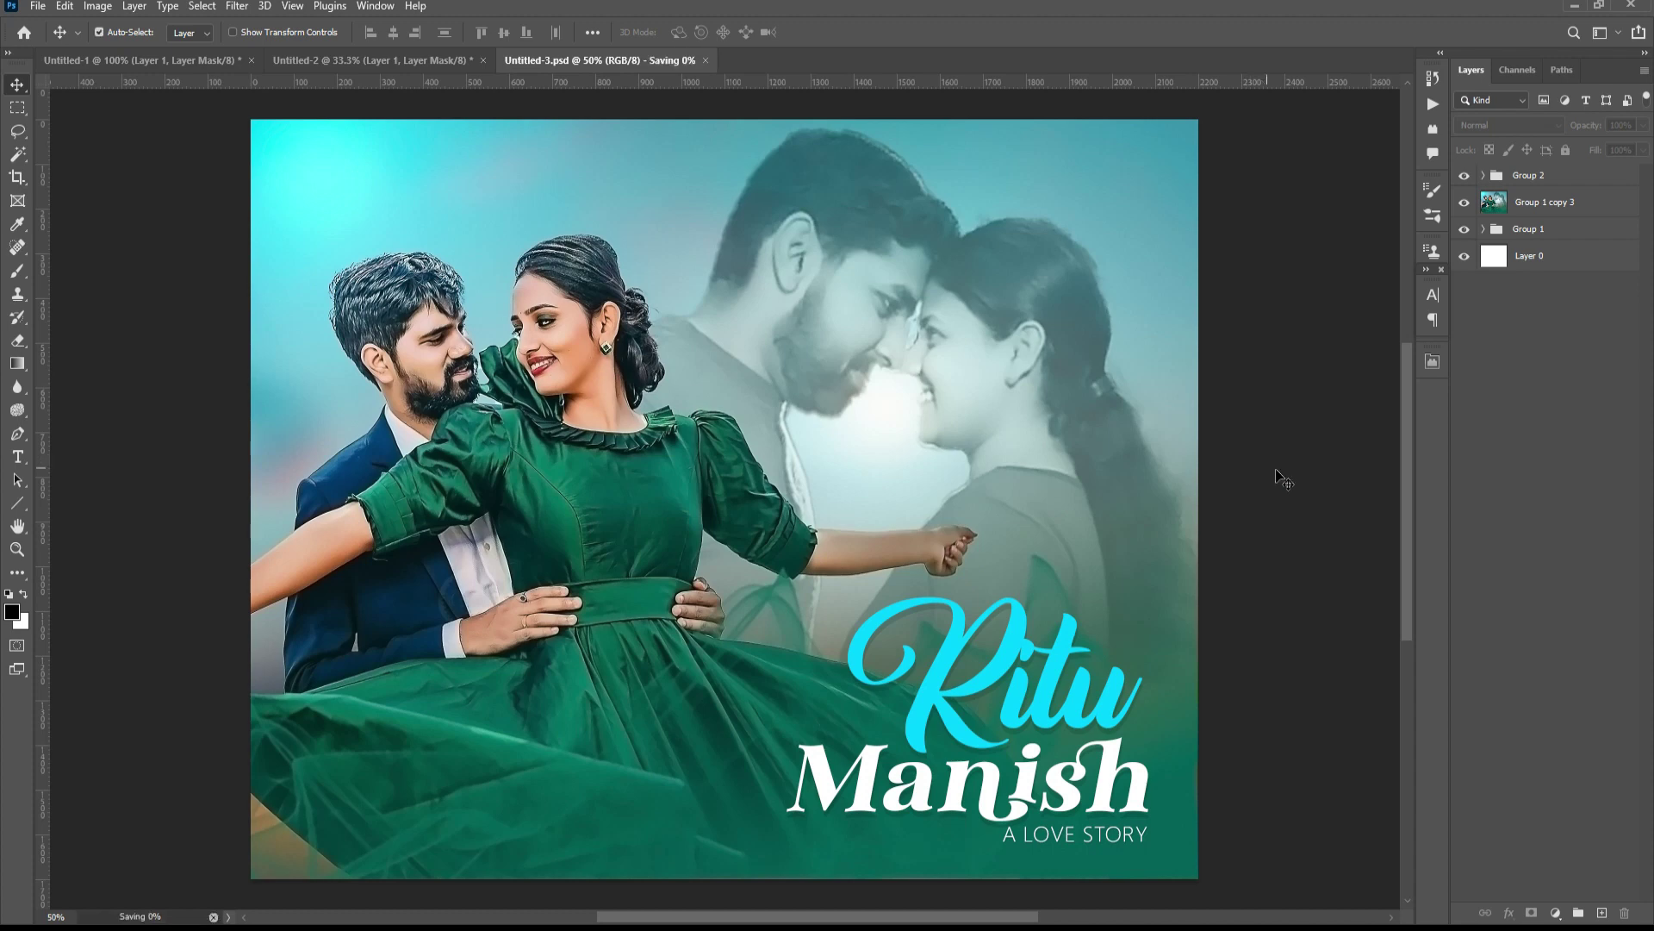